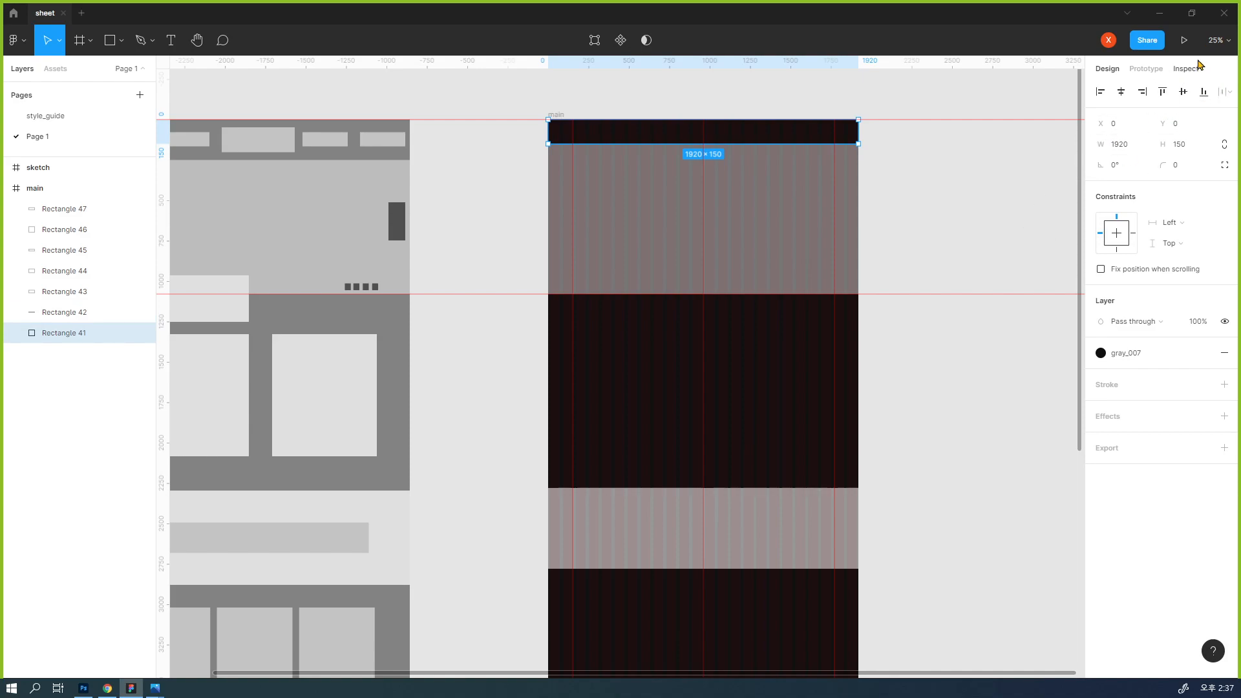
- View the main frame at 100% zoom with the interface hidden, and return to the 25% overview with the interface restored
{"action": "left_click", "coordinate": [1215, 40]}
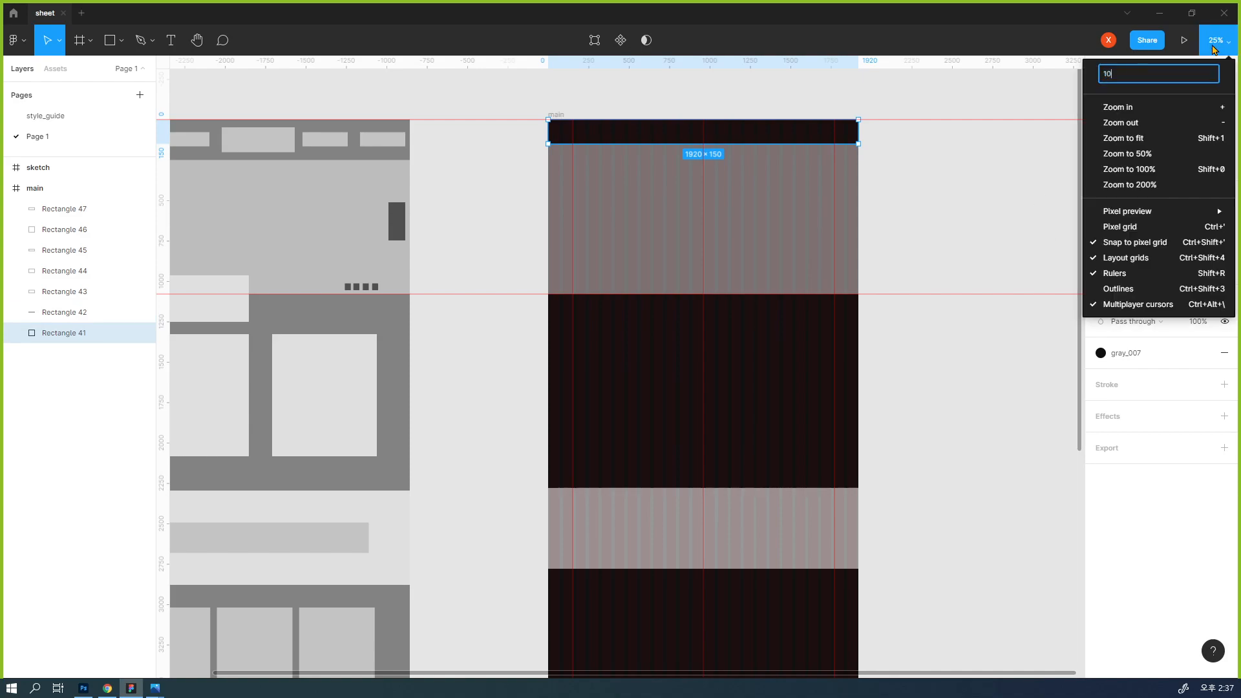
{"action": "key", "text": "Return"}
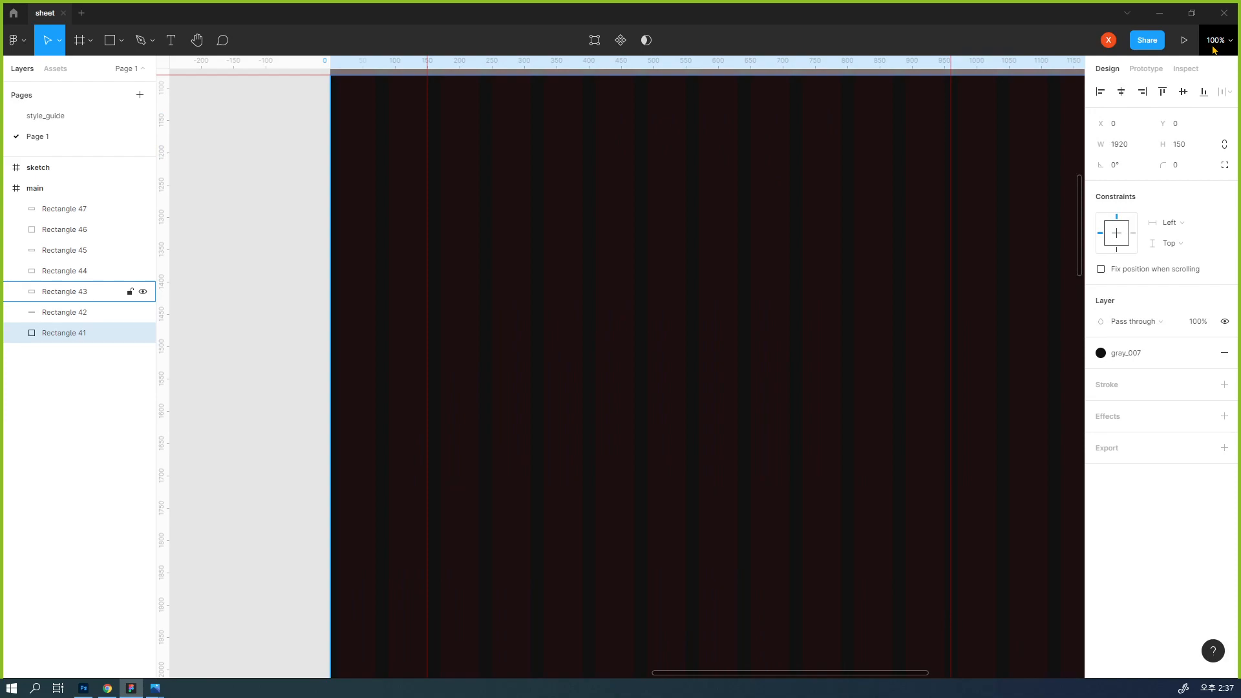
{"action": "key", "text": "ctrl+backslash"}
{"action": "key", "text": "space"}
{"action": "left_click_drag", "start_coordinate": [989, 305], "coordinate": [663, 353]}
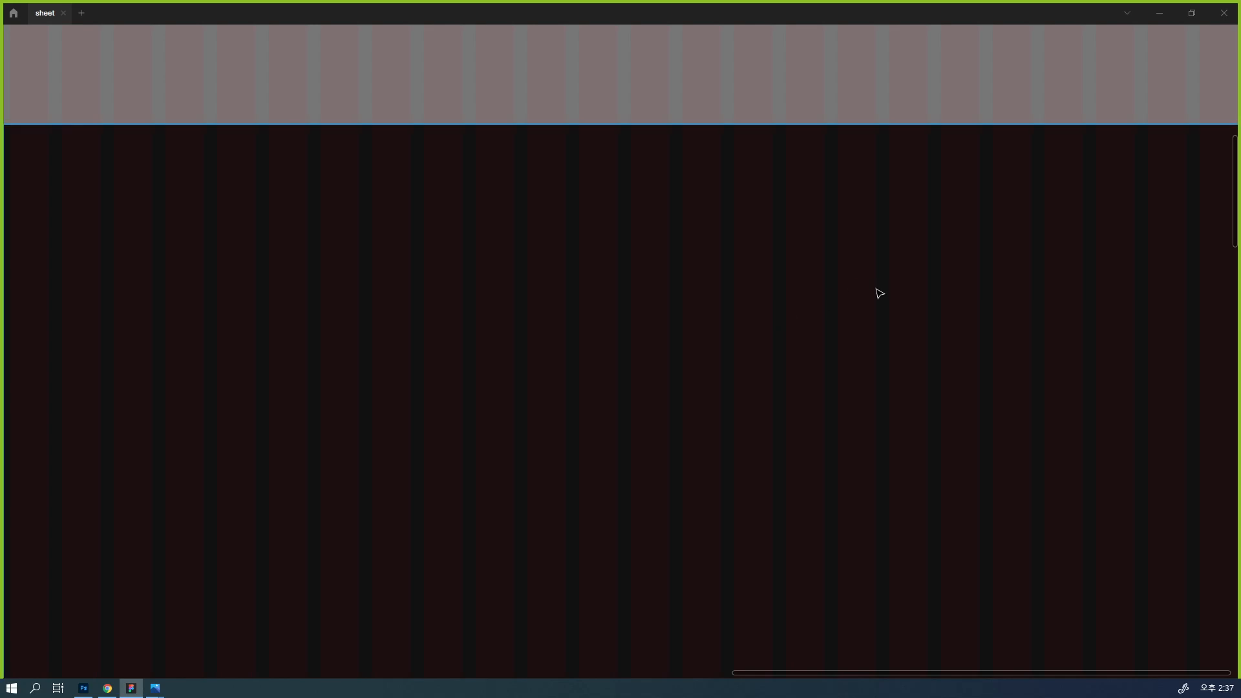
{"action": "key", "text": "minus"}
{"action": "key", "text": "minus"}
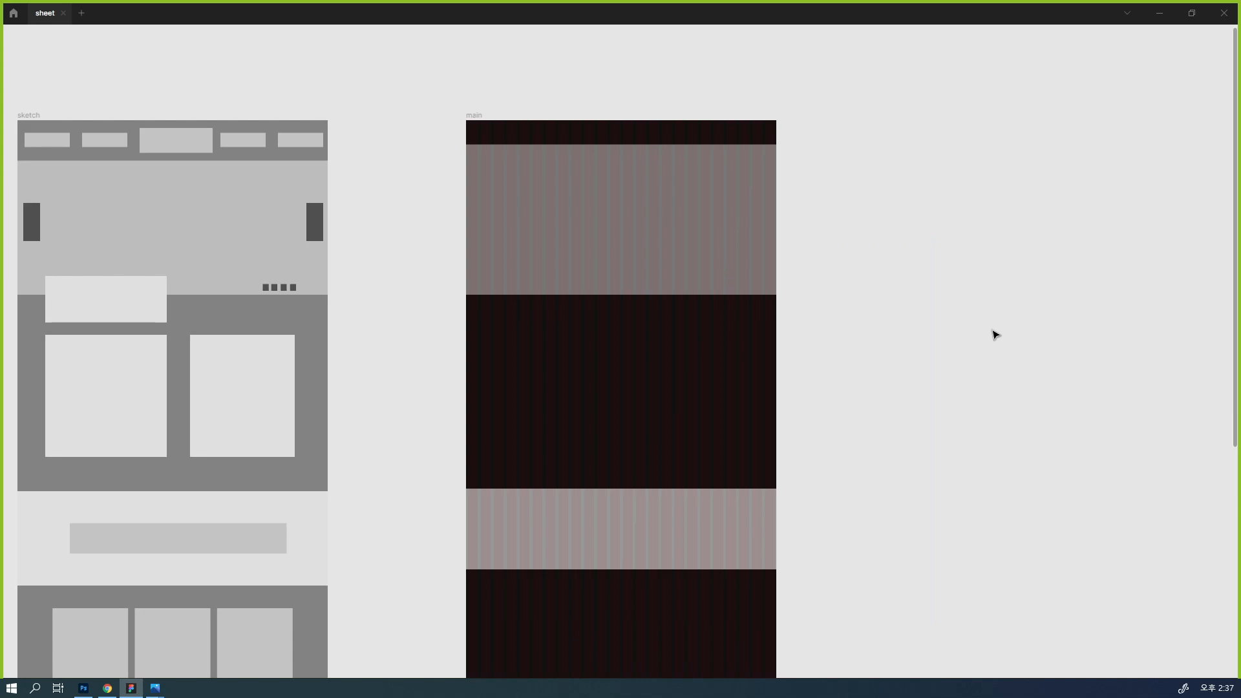
{"action": "left_click_drag", "start_coordinate": [934, 324], "coordinate": [1022, 309]}
{"action": "key", "text": "ctrl+backslash"}
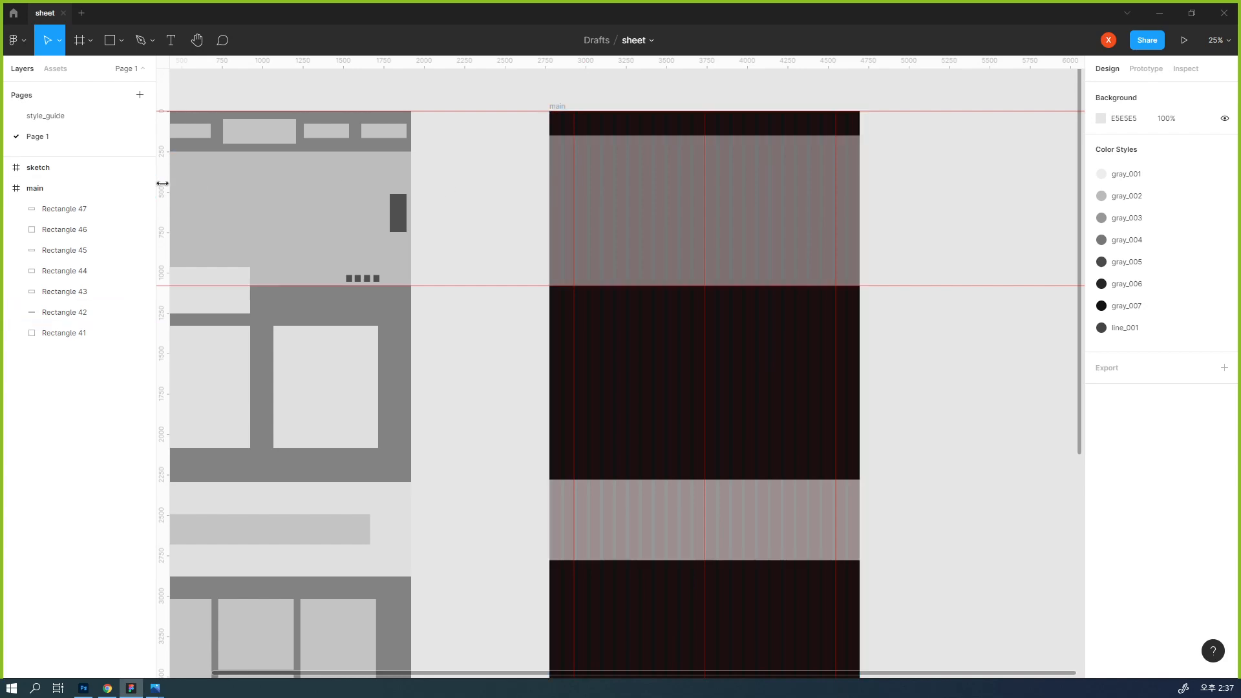
- Examine the black header rectangle of the main frame up close at 200% zoom with the interface hidden
{"action": "mouse_move", "coordinate": [162, 184]}
{"action": "left_mouse_down"}
{"action": "mouse_move", "coordinate": [519, 218]}
{"action": "mouse_move", "coordinate": [445, 208]}
{"action": "mouse_move", "coordinate": [797, 214]}
{"action": "mouse_move", "coordinate": [4, 222]}
{"action": "left_mouse_up"}
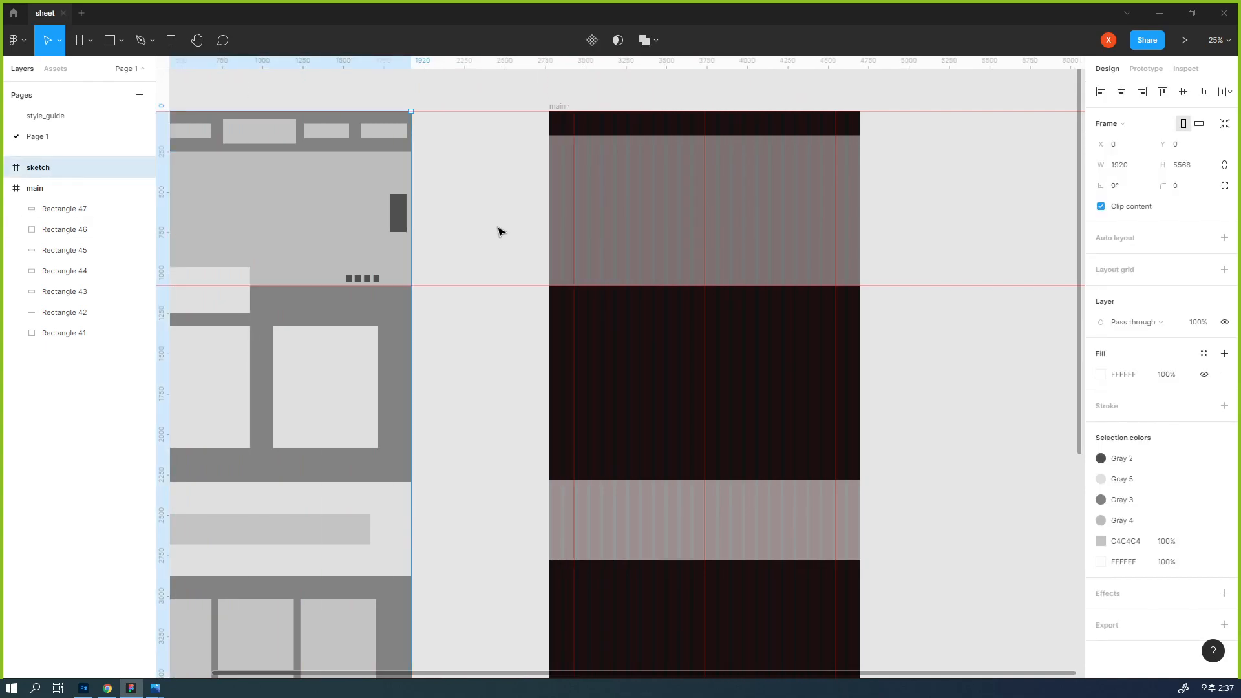
{"action": "left_click", "coordinate": [968, 249]}
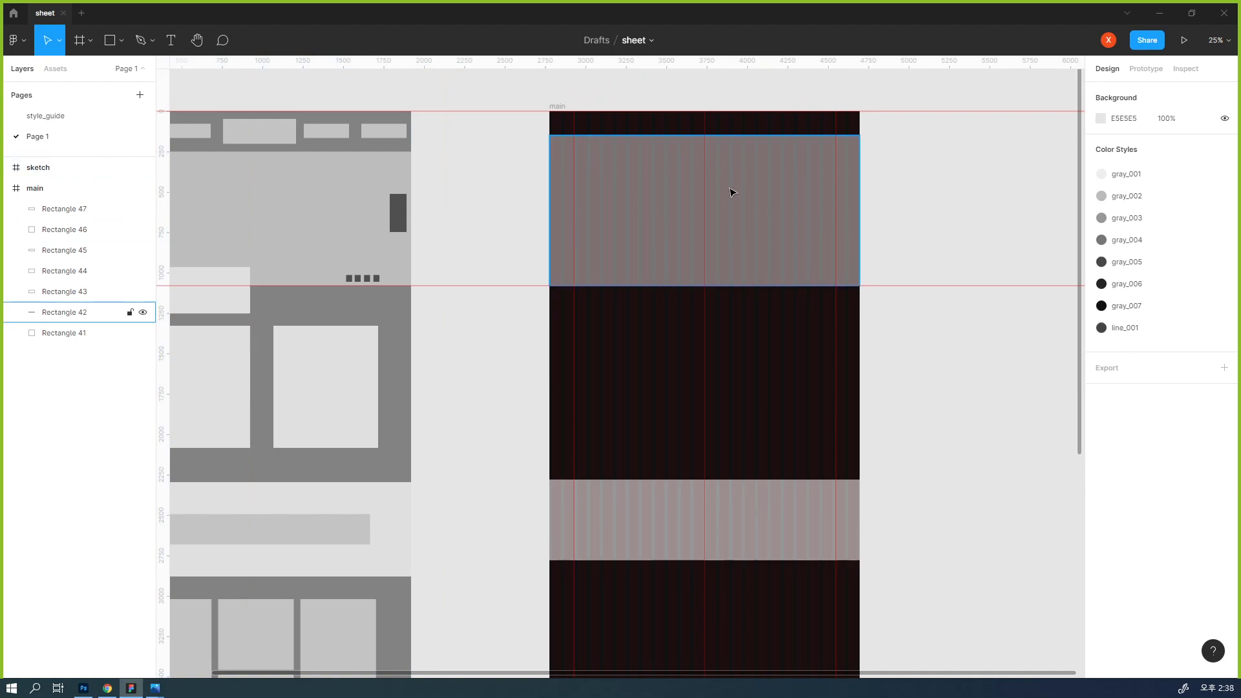
{"action": "left_click", "coordinate": [755, 125]}
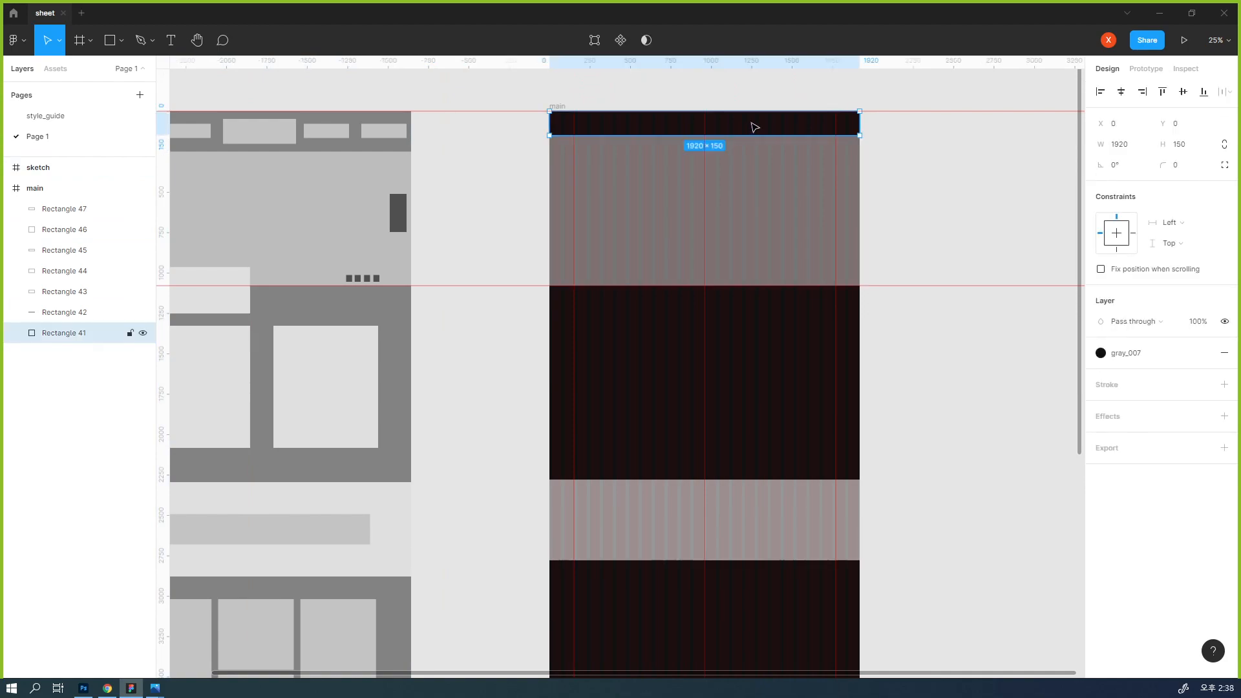
{"action": "left_click", "coordinate": [1217, 40]}
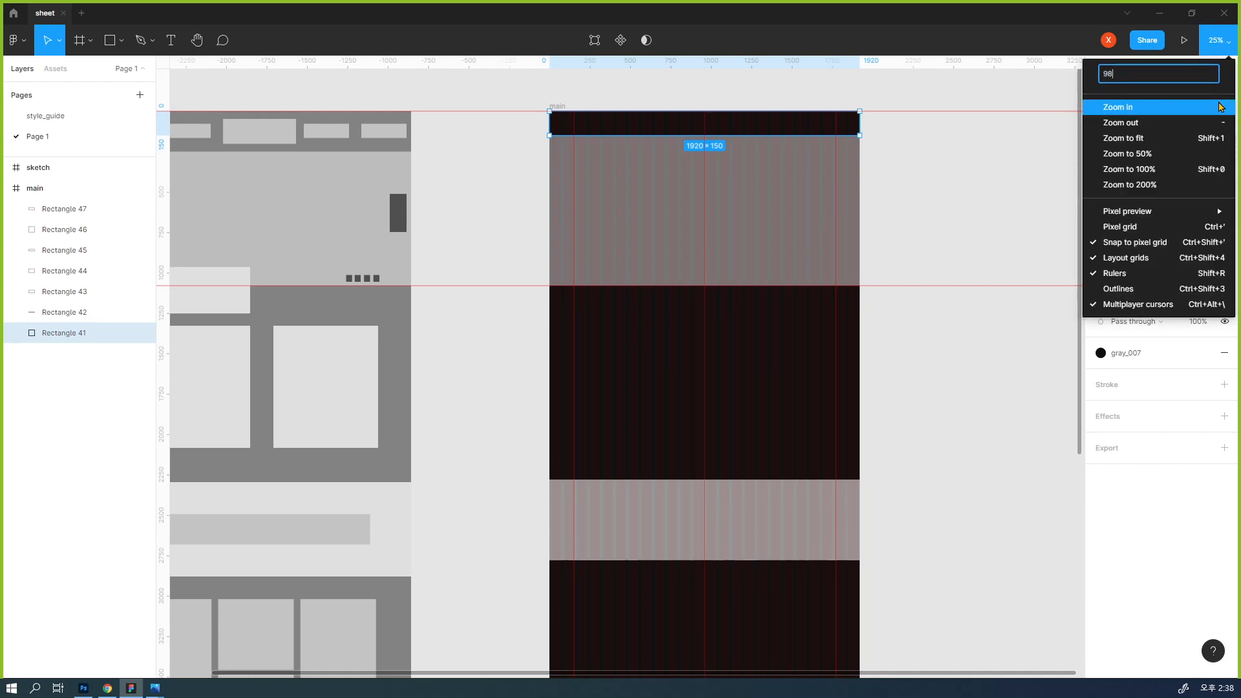
{"action": "key", "text": "Return"}
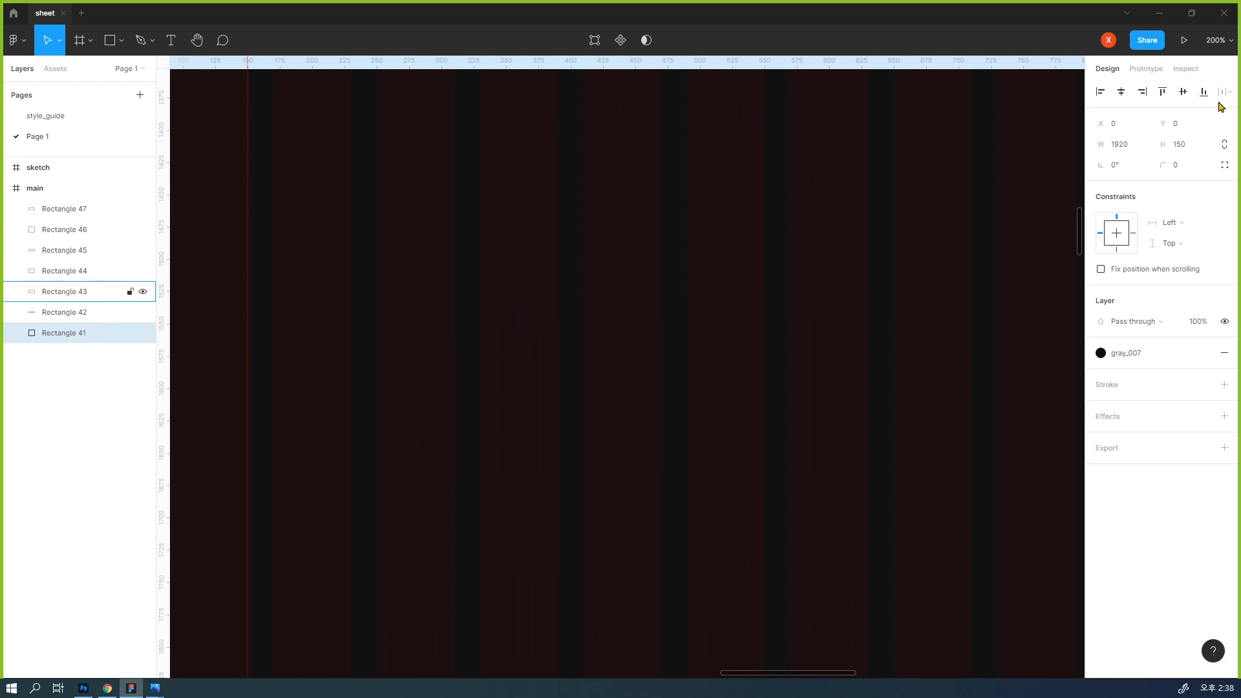
{"action": "key", "text": "ctrl+backslash"}
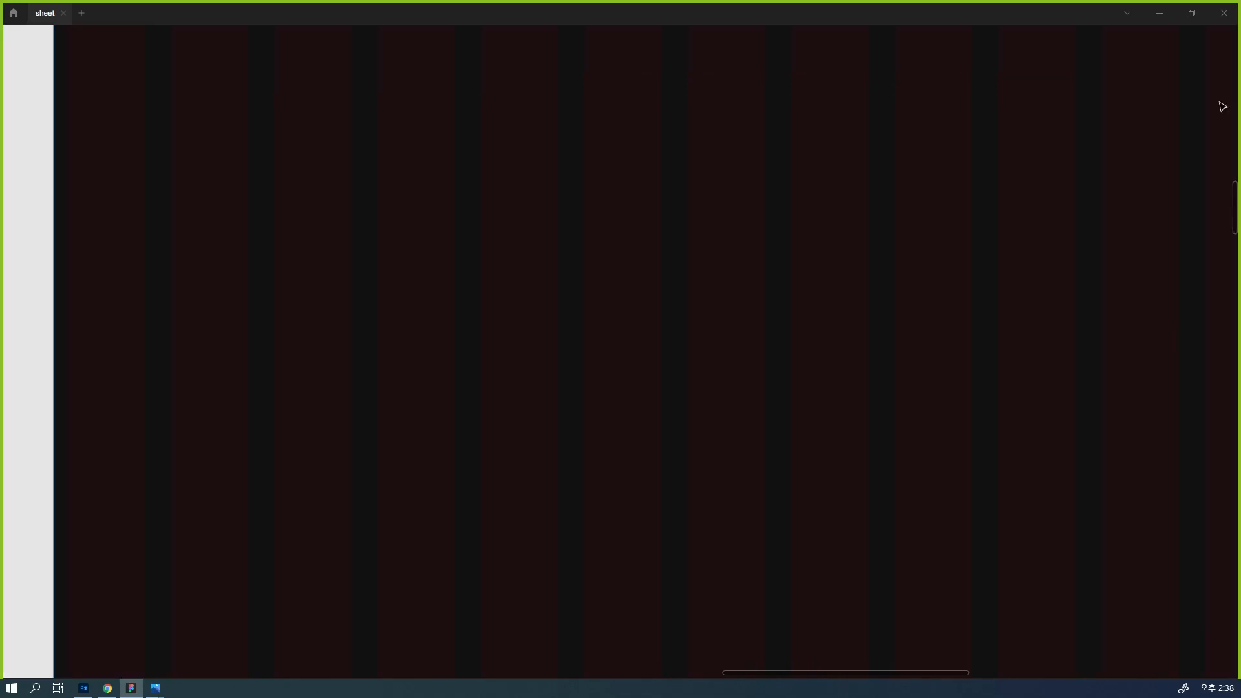
{"action": "key", "text": "space"}
{"action": "left_click_drag", "start_coordinate": [1039, 139], "coordinate": [975, 561]}
{"action": "left_click_drag", "start_coordinate": [853, 217], "coordinate": [847, 542]}
{"action": "mouse_move", "coordinate": [853, 392]}
{"action": "left_mouse_down"}
{"action": "mouse_move", "coordinate": [858, 430]}
{"action": "mouse_move", "coordinate": [807, 584]}
{"action": "mouse_move", "coordinate": [795, 526]}
{"action": "mouse_move", "coordinate": [801, 249]}
{"action": "mouse_move", "coordinate": [809, 492]}
{"action": "left_mouse_up"}
{"action": "mouse_move", "coordinate": [815, 241]}
{"action": "left_mouse_down"}
{"action": "mouse_move", "coordinate": [816, 474]}
{"action": "mouse_move", "coordinate": [805, 50]}
{"action": "left_mouse_up"}
{"action": "left_click_drag", "start_coordinate": [827, 565], "coordinate": [374, 265]}
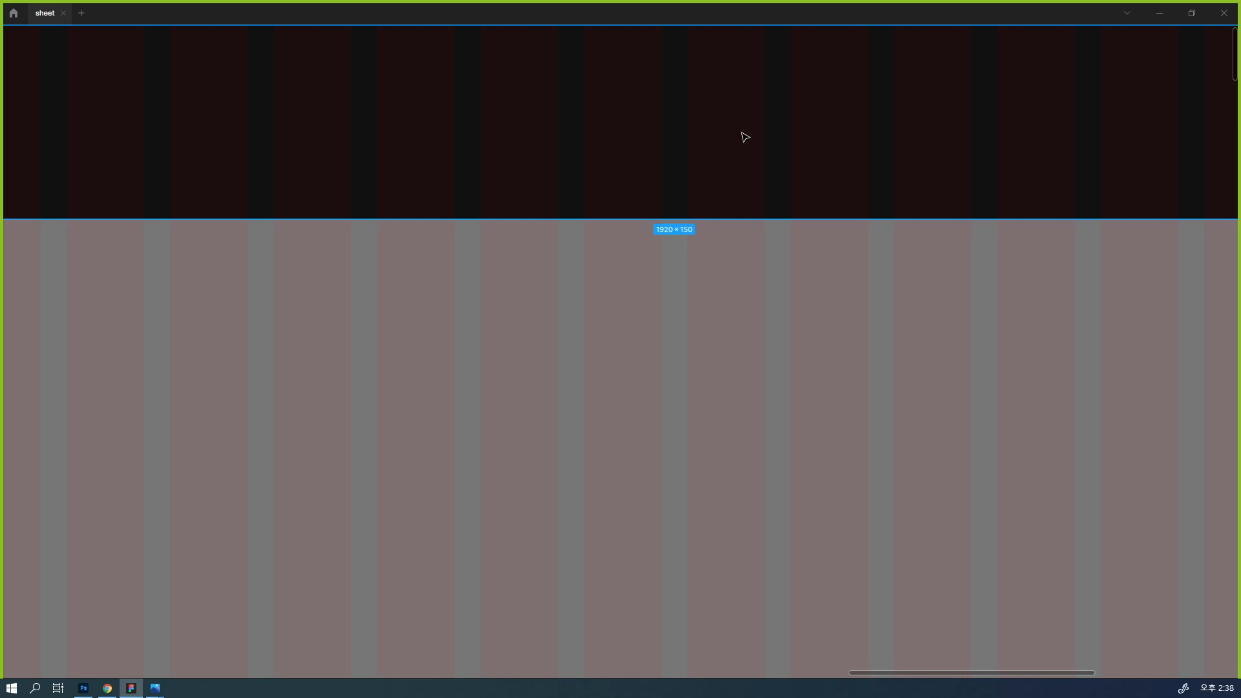
{"action": "key", "text": "minus"}
{"action": "key", "text": "ctrl+backslash"}
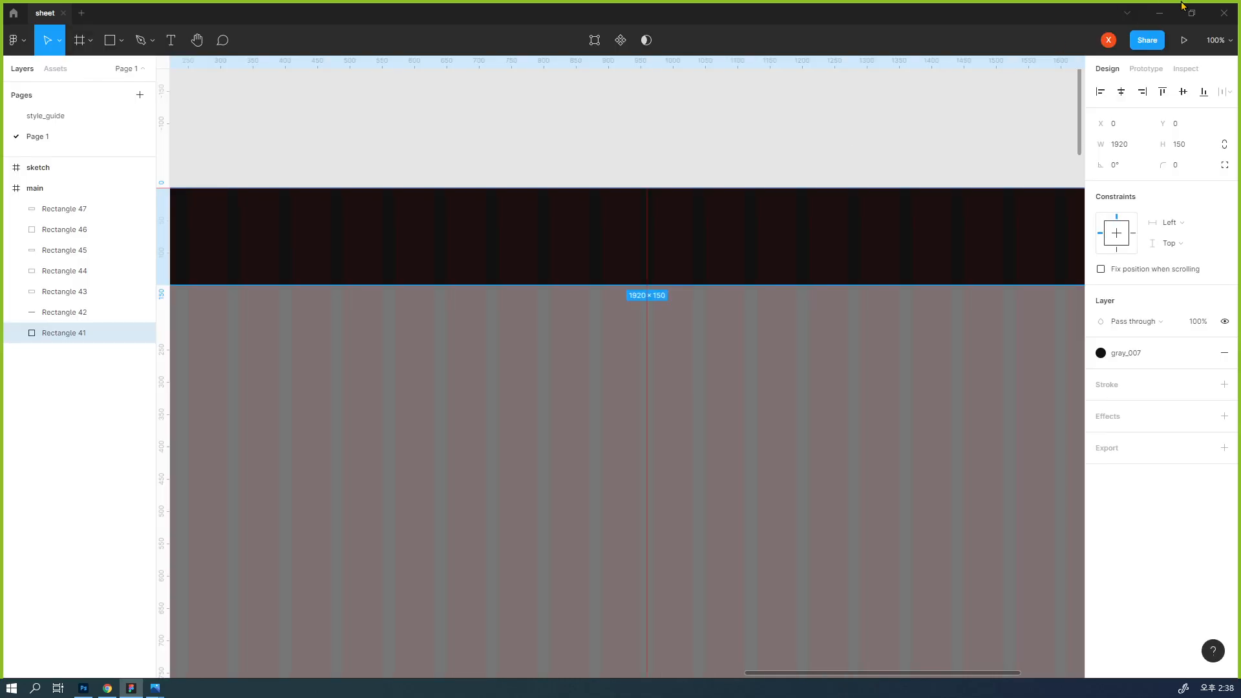
- Examine the header and the gray block below it at 100% and 50% zoom with nothing selected and the interface hidden
{"action": "left_click", "coordinate": [1218, 45]}
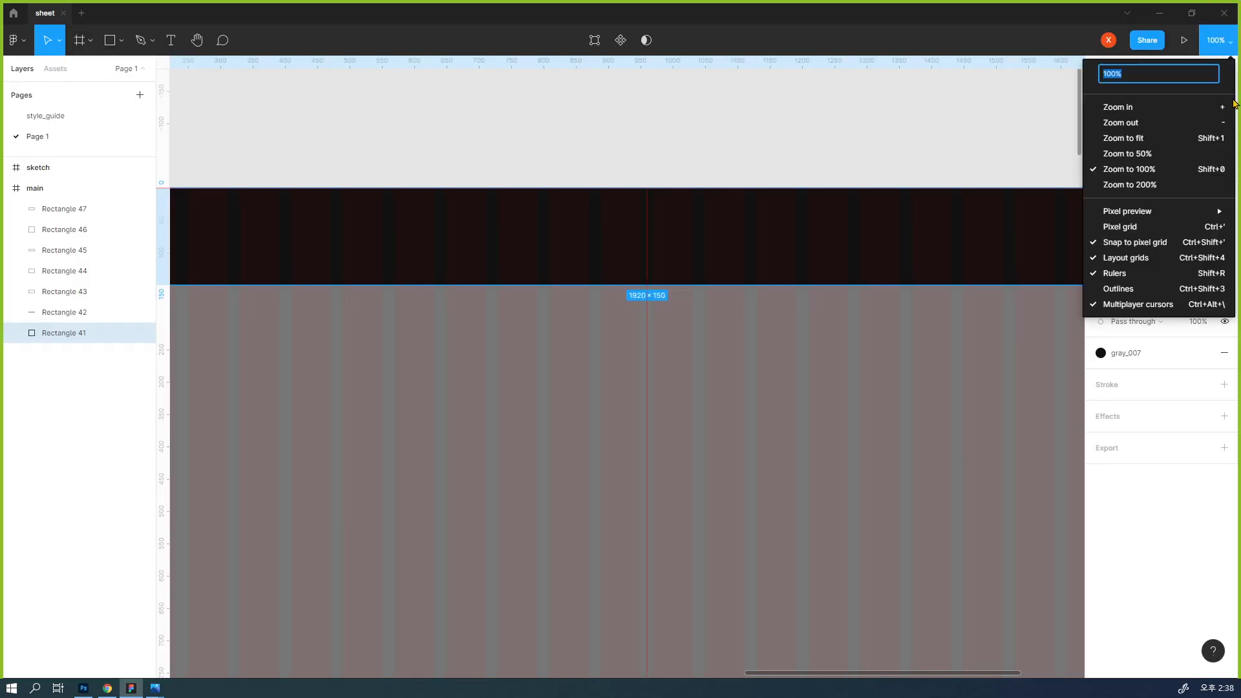
{"action": "key", "text": "Escape"}
{"action": "left_click", "coordinate": [844, 175]}
{"action": "key", "text": "ctrl+backslash"}
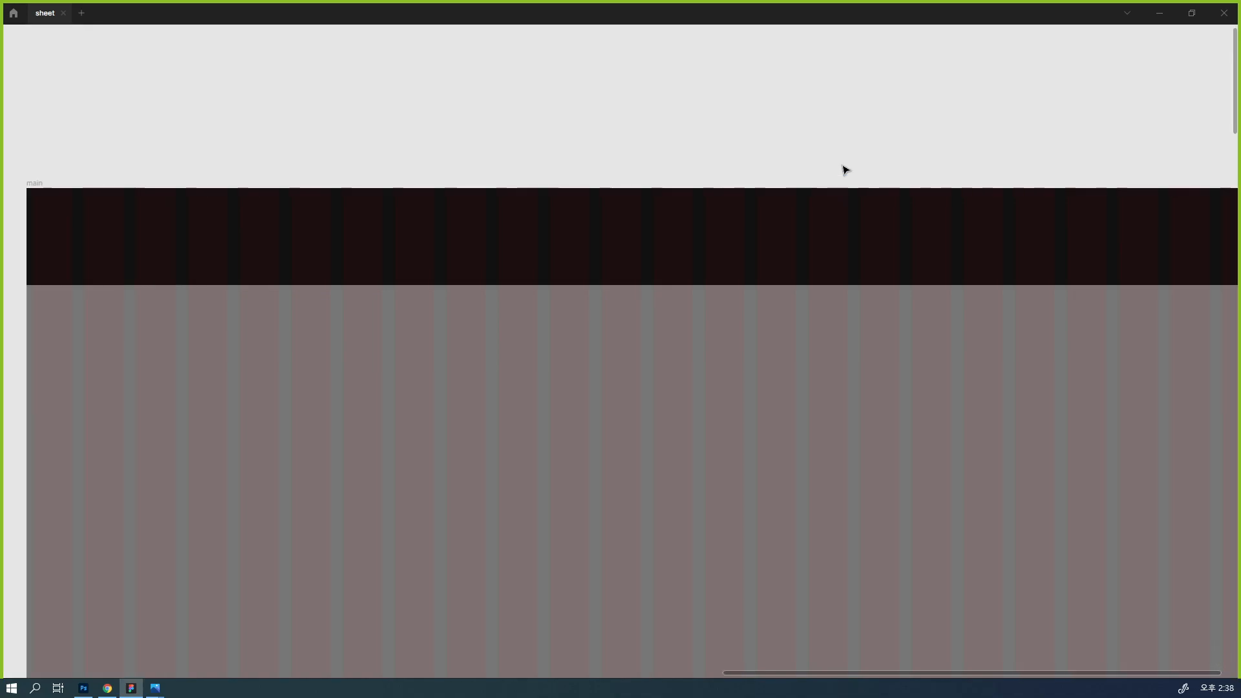
{"action": "scroll", "coordinate": [823, 274], "scroll_direction": "down", "scroll_amount": 5}
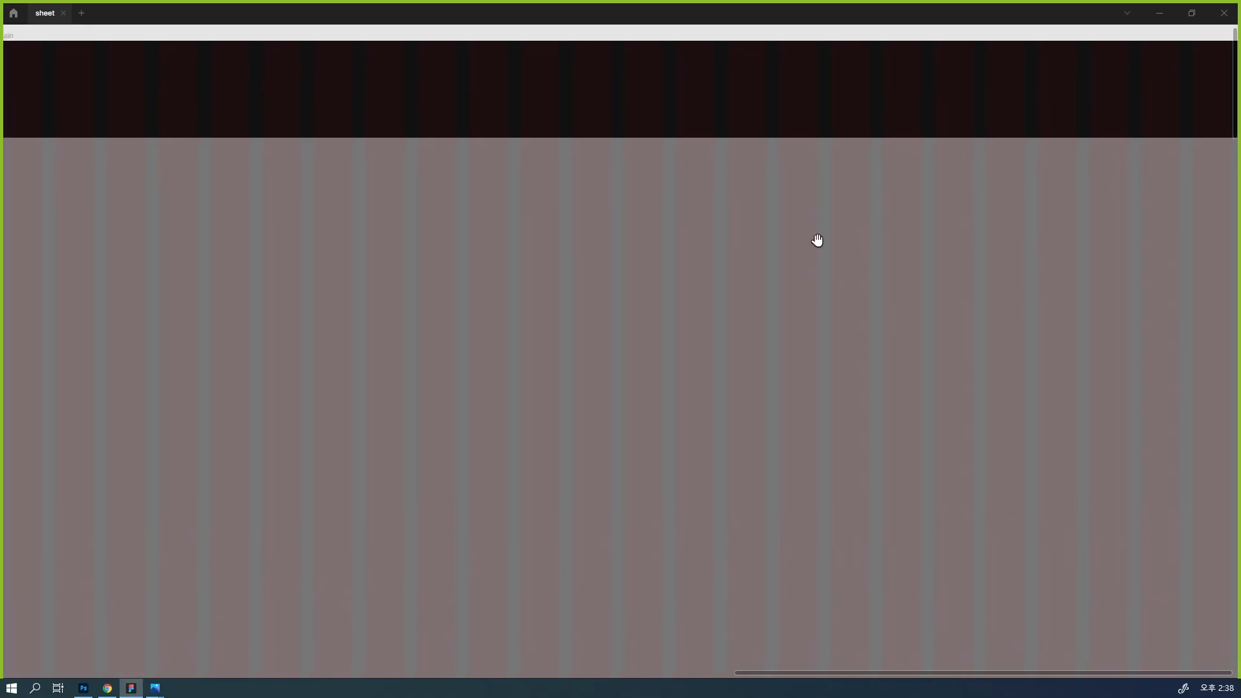
{"action": "left_click_drag", "start_coordinate": [817, 240], "coordinate": [820, 222]}
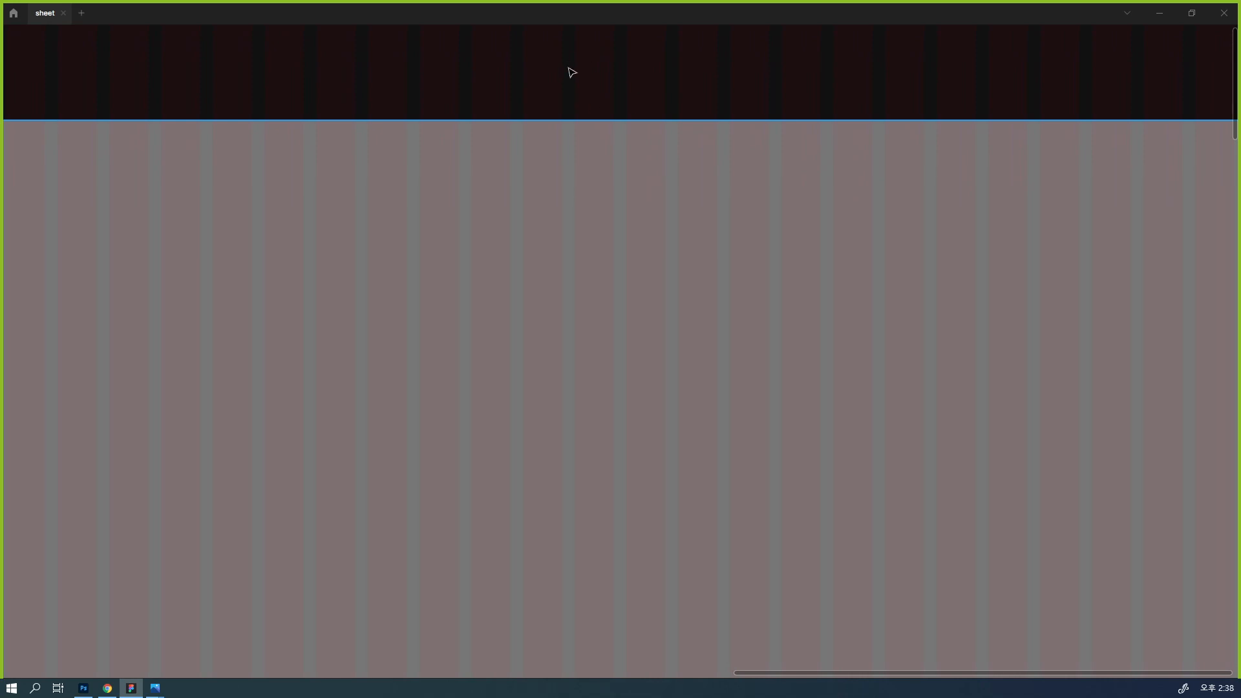
{"action": "key", "text": "minus"}
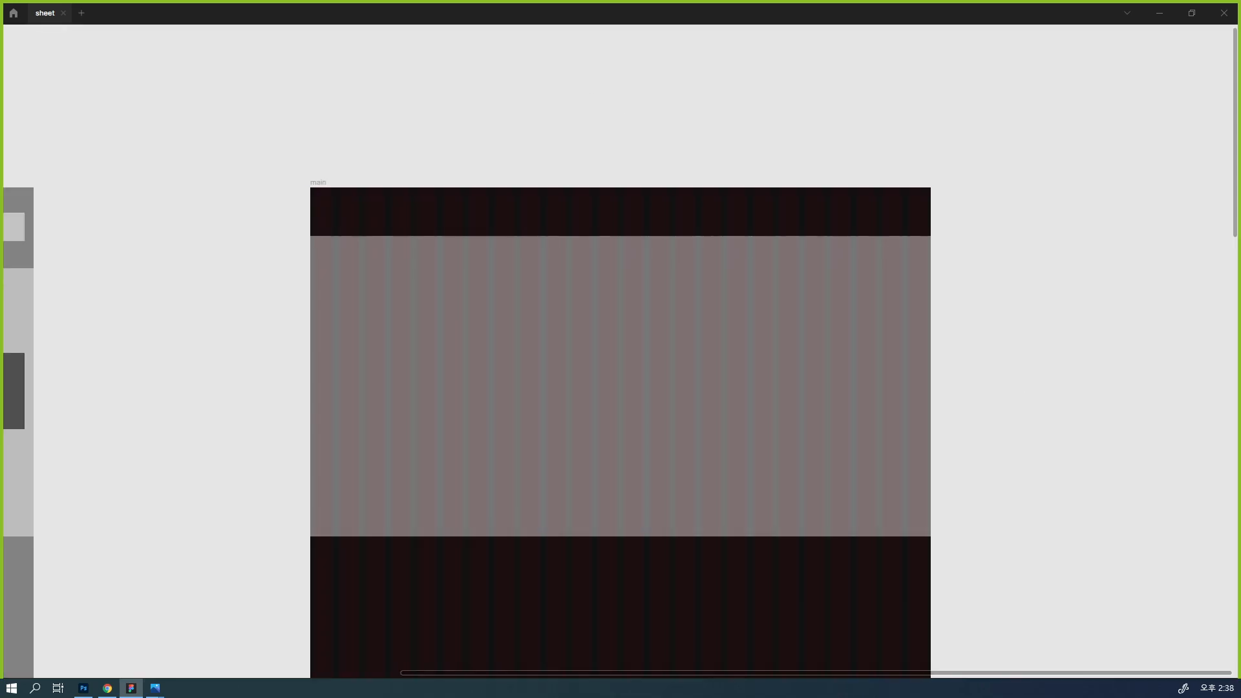
{"action": "key", "text": "ctrl+backslash"}
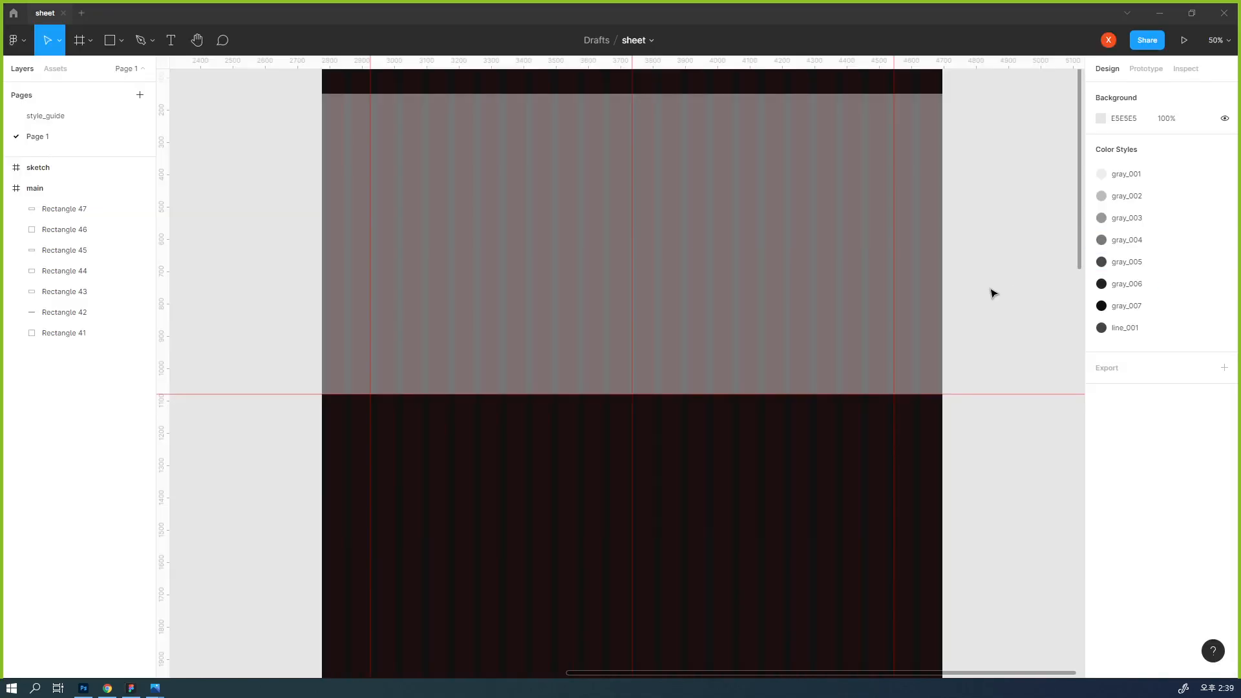
- Select Rectangle 42 through Rectangle 46 together in the main frame and clear the selection
{"action": "scroll", "coordinate": [789, 291], "scroll_direction": "up", "scroll_amount": 3}
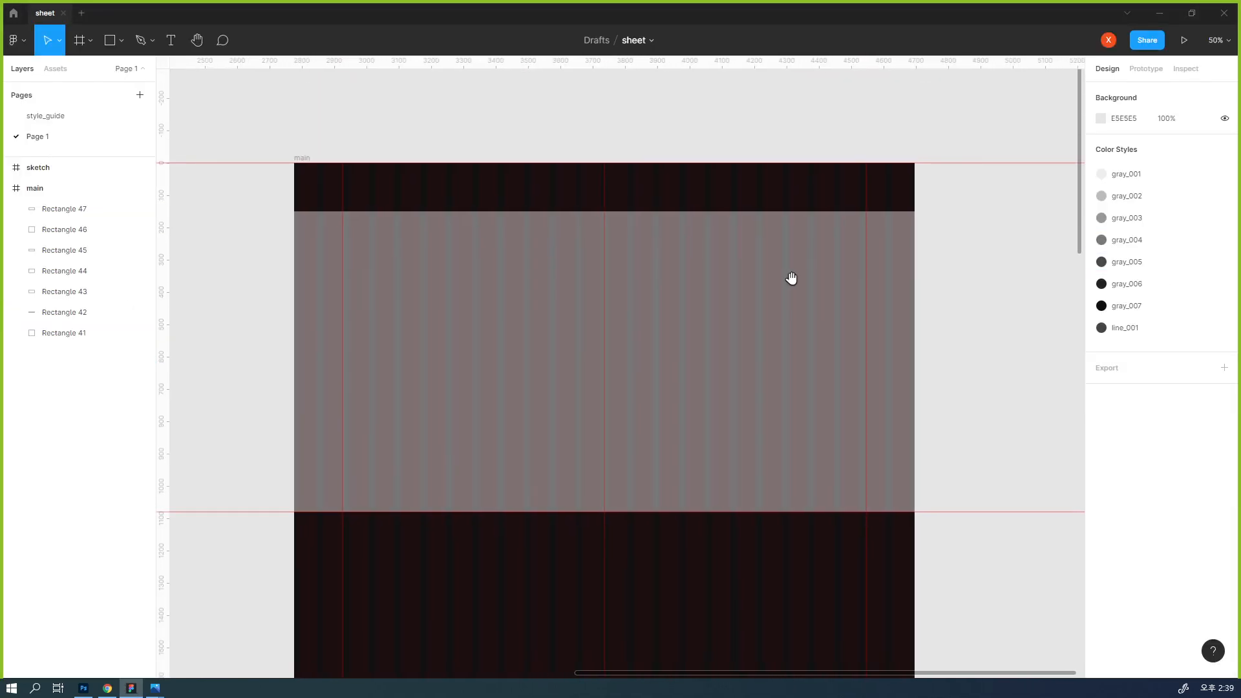
{"action": "left_click", "coordinate": [723, 178]}
{"action": "left_click", "coordinate": [722, 260]}
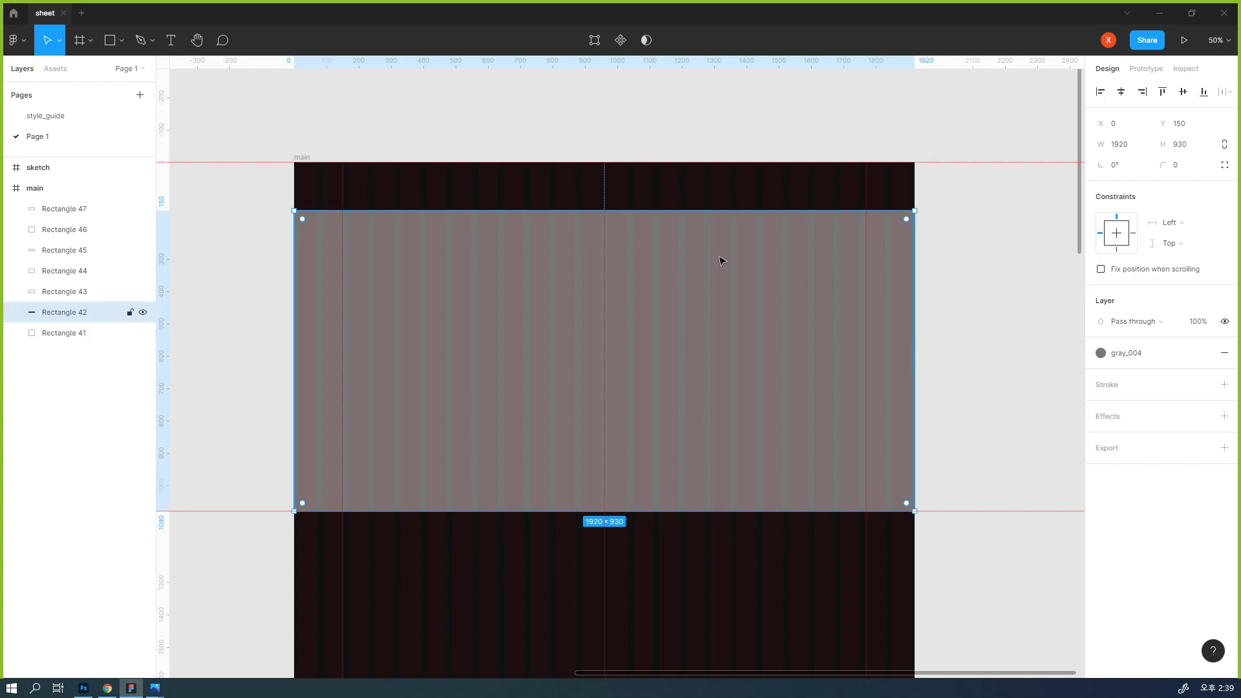
{"action": "key", "text": "ctrl+minus"}
{"action": "key", "text": "ctrl+minus"}
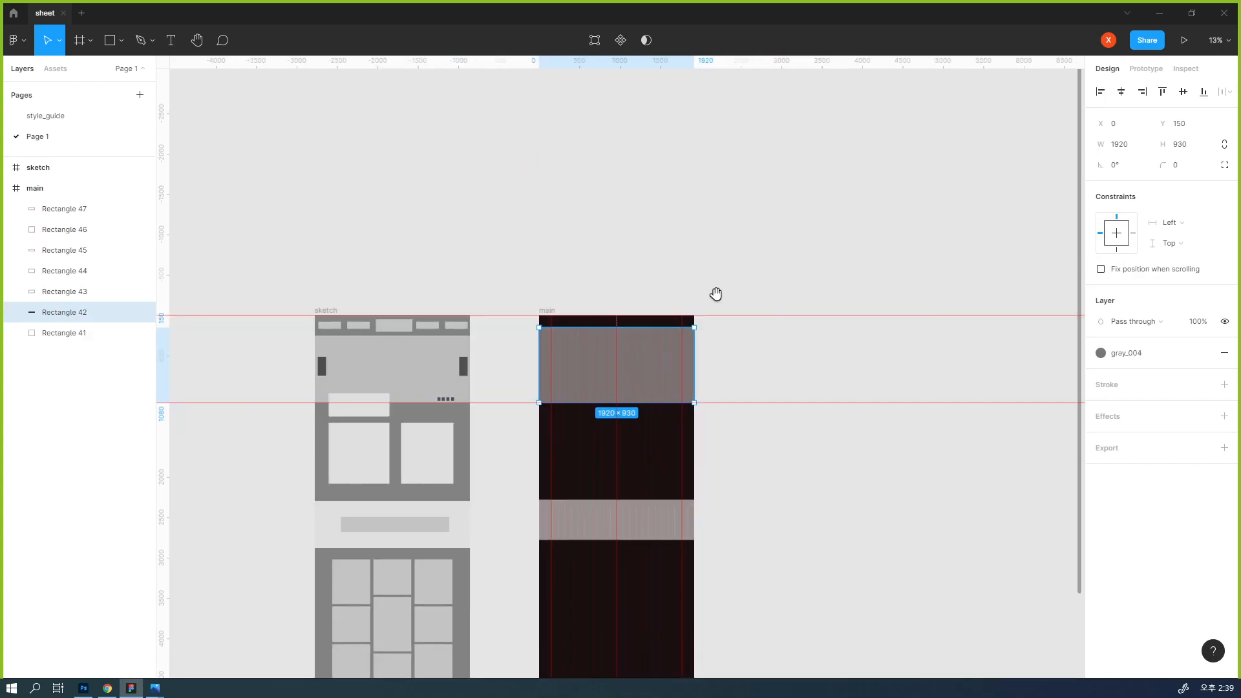
{"action": "left_click_drag", "start_coordinate": [720, 285], "coordinate": [701, 158]}
{"action": "left_click", "coordinate": [659, 326], "text": "shift"}
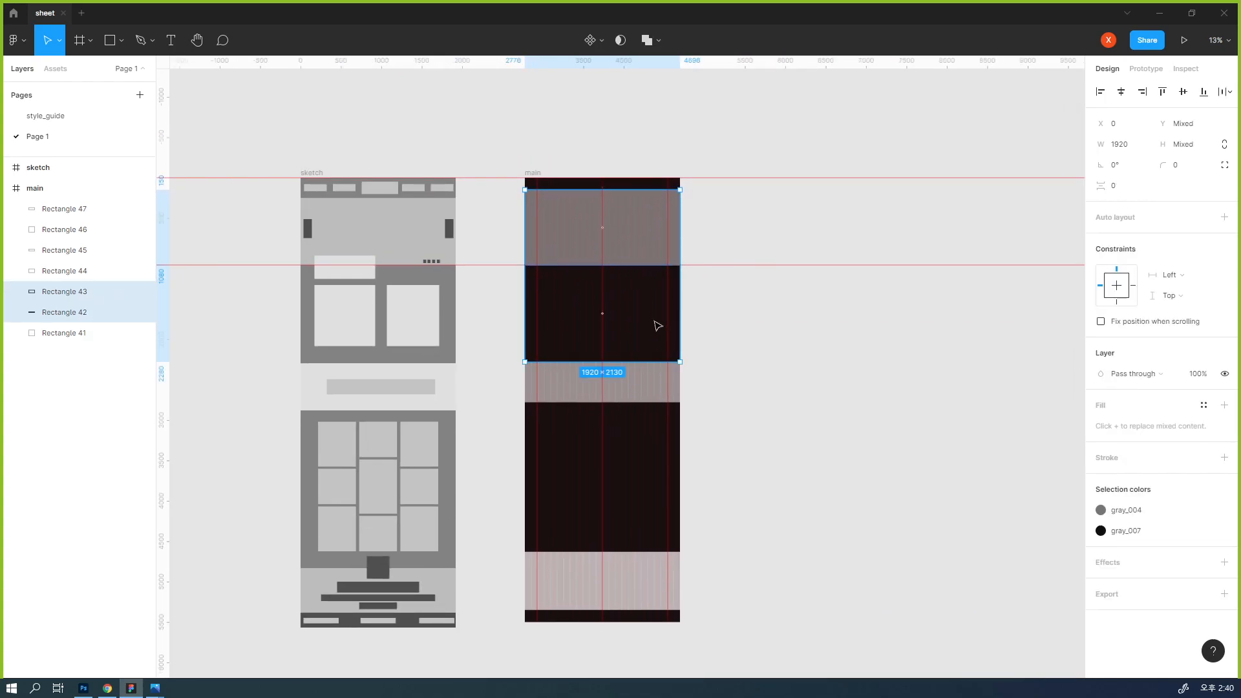
{"action": "left_click", "coordinate": [644, 397], "text": "shift"}
{"action": "left_click", "coordinate": [641, 439], "text": "shift"}
{"action": "left_click", "coordinate": [635, 566], "text": "shift"}
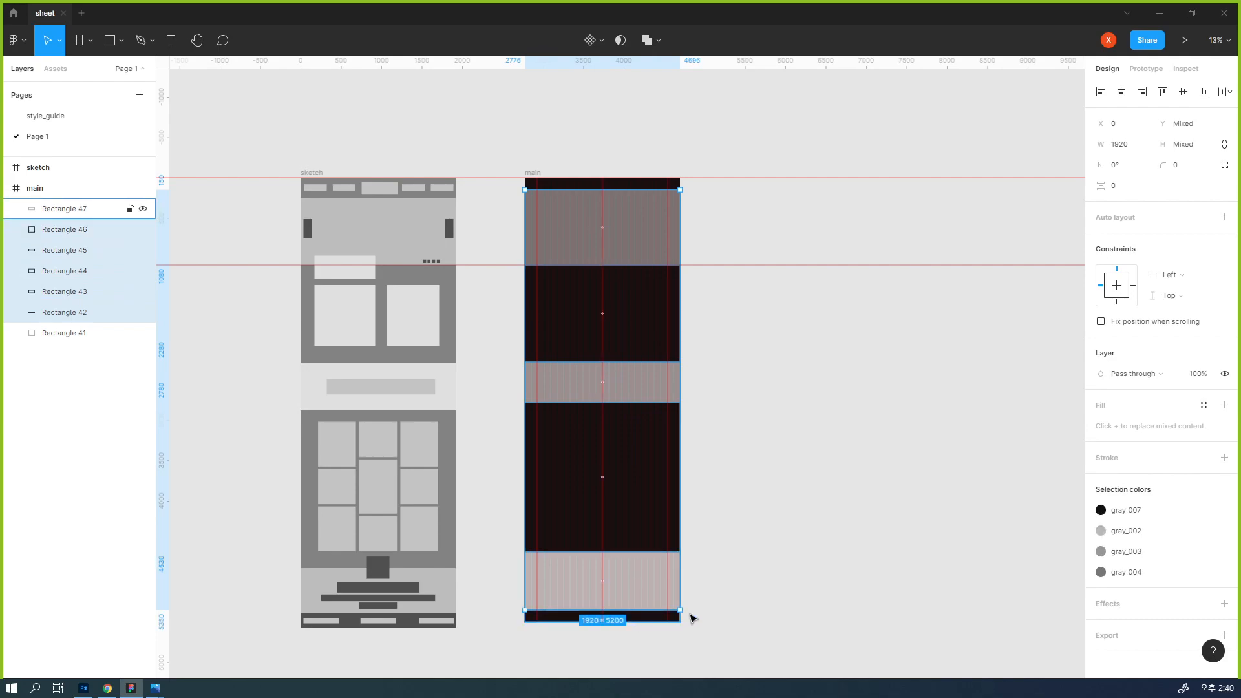
{"action": "left_click", "coordinate": [751, 619]}
- Move the footer rectangle and the section rectangles below the first gray block slightly down, leaving uneven white gaps between sections
{"action": "left_click_drag", "start_coordinate": [655, 622], "coordinate": [654, 633]}
{"action": "left_click", "coordinate": [649, 512]}
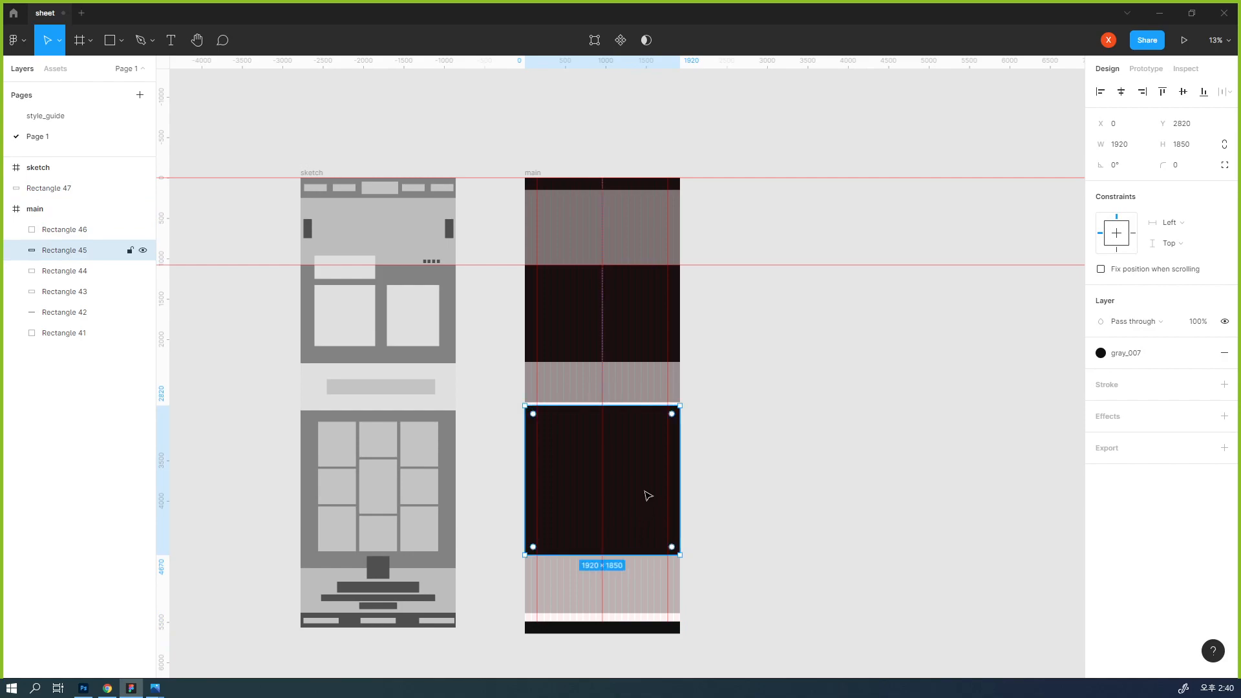
{"action": "left_click", "coordinate": [644, 381], "text": "shift"}
{"action": "left_click", "coordinate": [644, 329]}
{"action": "left_click_drag", "start_coordinate": [645, 317], "coordinate": [643, 324]}
- Move the Rectangle 47 layer back inside the main frame, above Rectangle 46
{"action": "left_click_drag", "start_coordinate": [465, 94], "coordinate": [784, 554]}
{"action": "scroll", "coordinate": [784, 543], "scroll_direction": "up", "scroll_amount": 7}
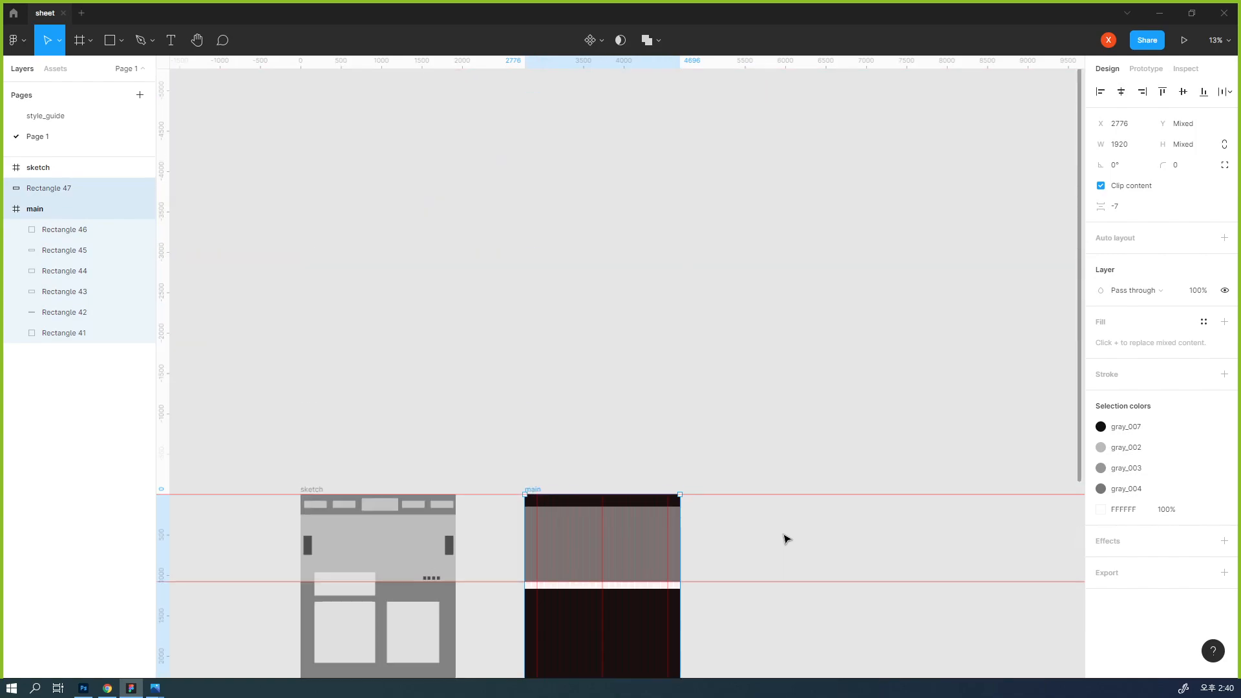
{"action": "scroll", "coordinate": [781, 534], "scroll_direction": "down", "scroll_amount": 3}
{"action": "scroll", "coordinate": [779, 527], "scroll_direction": "down", "scroll_amount": 4}
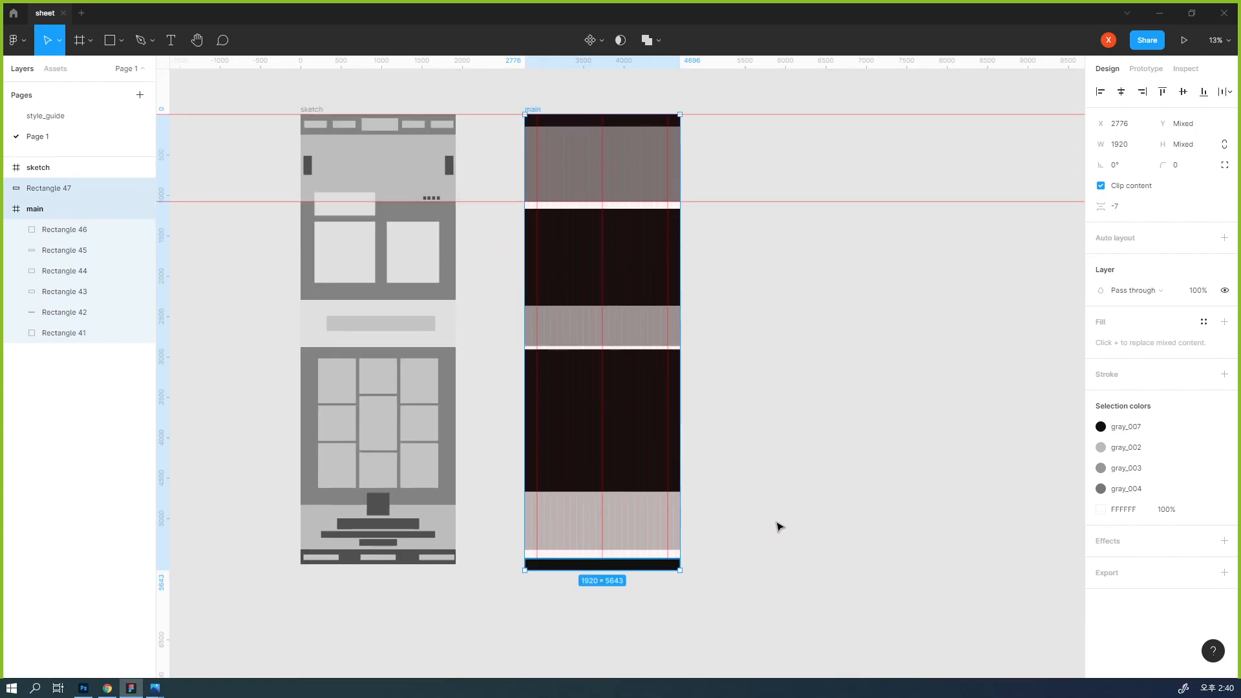
{"action": "left_click", "coordinate": [779, 527]}
{"action": "left_click_drag", "start_coordinate": [517, 96], "coordinate": [710, 613]}
{"action": "left_click", "coordinate": [223, 186]}
{"action": "left_click", "coordinate": [65, 188]}
{"action": "left_click_drag", "start_coordinate": [71, 192], "coordinate": [75, 216]}
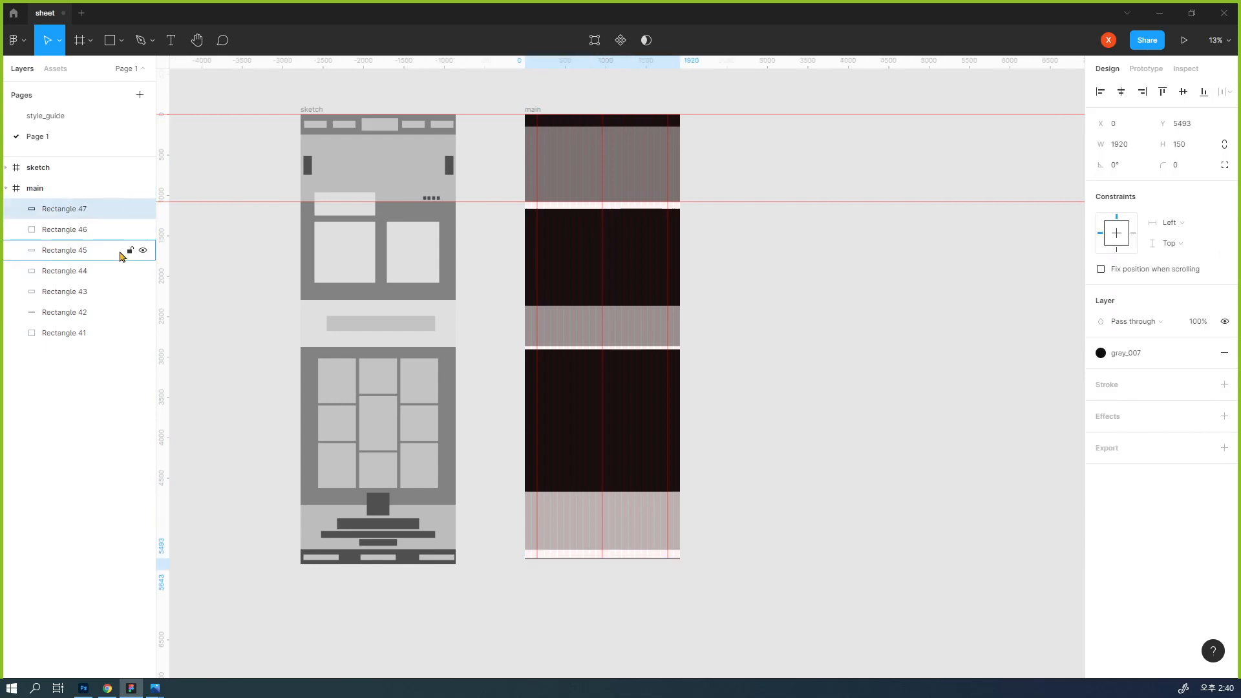
- Select all layers from Rectangle 47 to Rectangle 41 in the main frame and view the tidy-up and distribution options
{"action": "left_click", "coordinate": [73, 334], "text": "shift"}
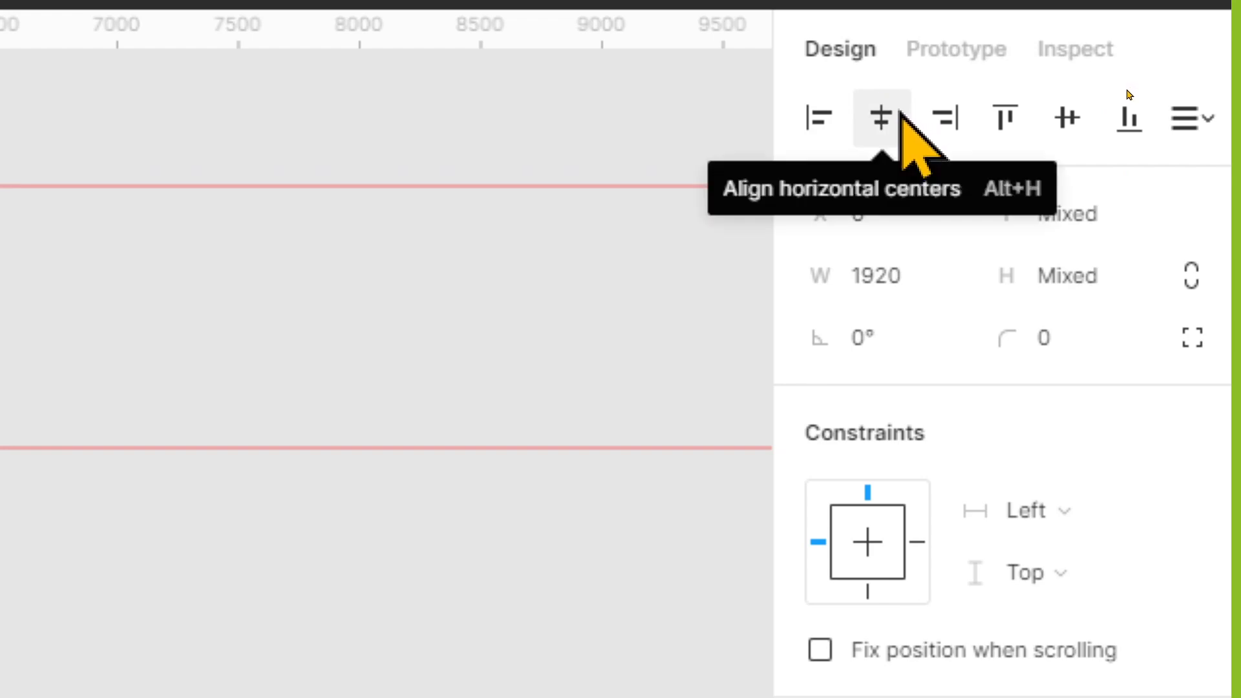
{"action": "left_click", "coordinate": [1195, 124]}
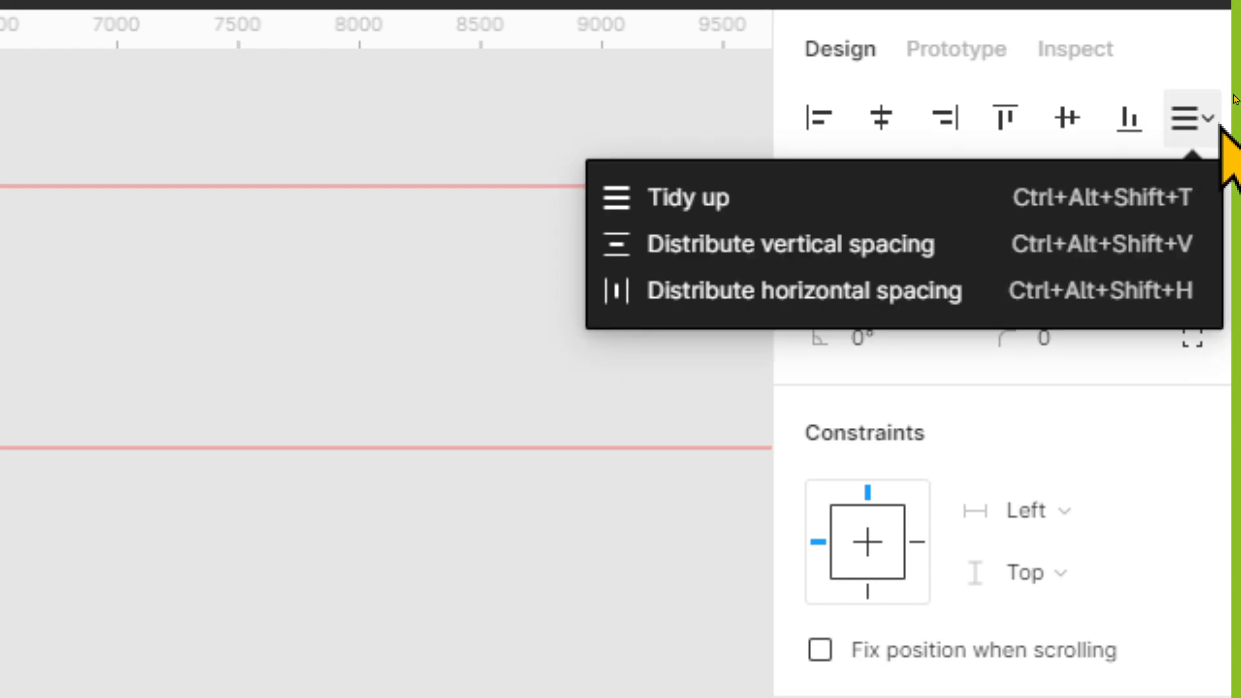
{"action": "left_click", "coordinate": [1029, 394]}
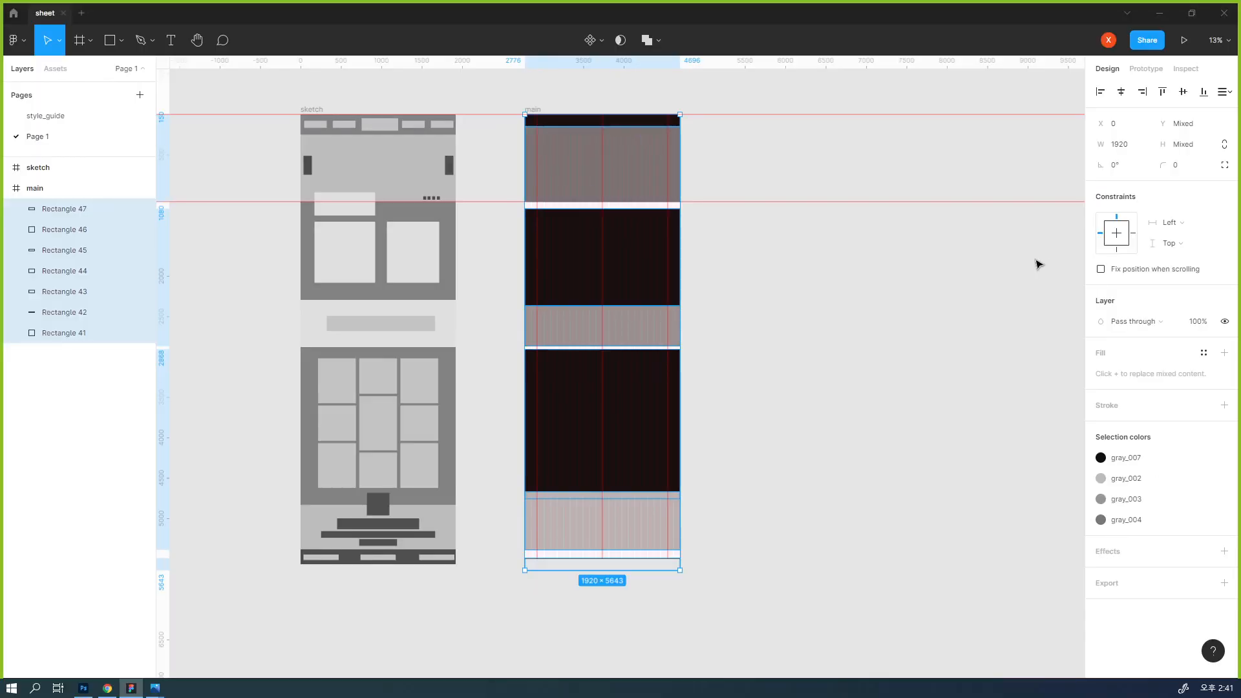
- Select the whole main frame, switch the selection to its seven rectangles, and deselect everything
{"action": "left_click", "coordinate": [633, 578]}
{"action": "left_click_drag", "start_coordinate": [522, 111], "coordinate": [741, 585]}
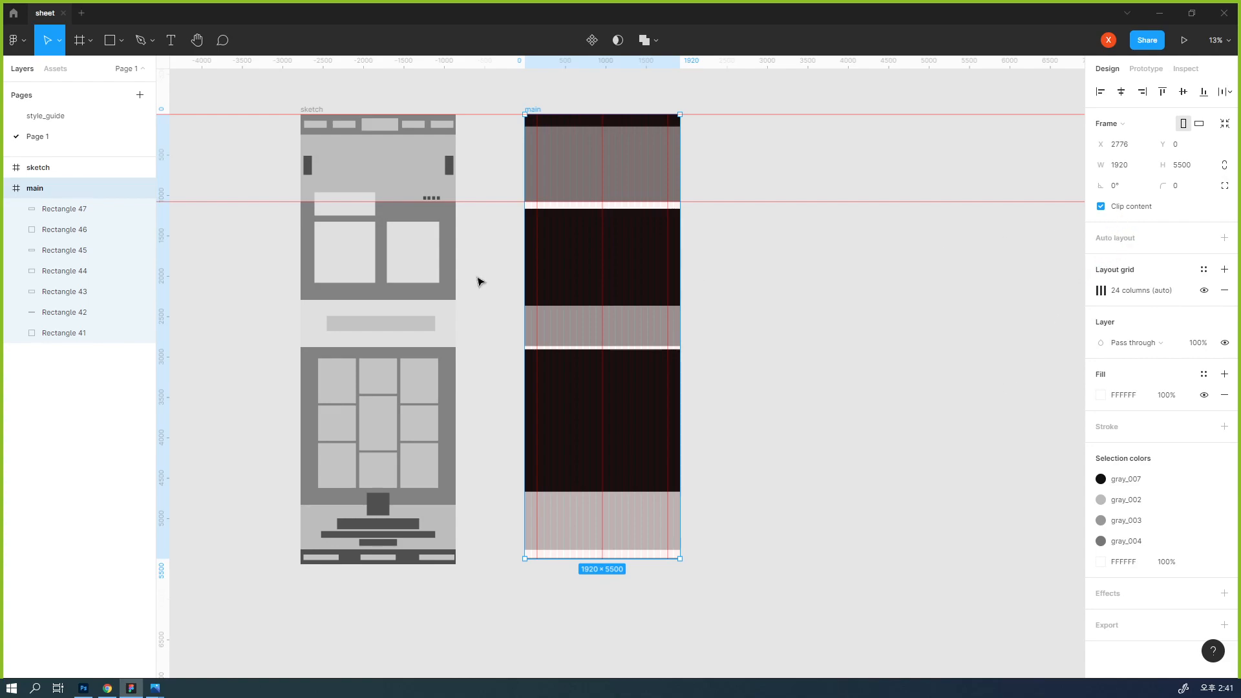
{"action": "left_click", "coordinate": [61, 209]}
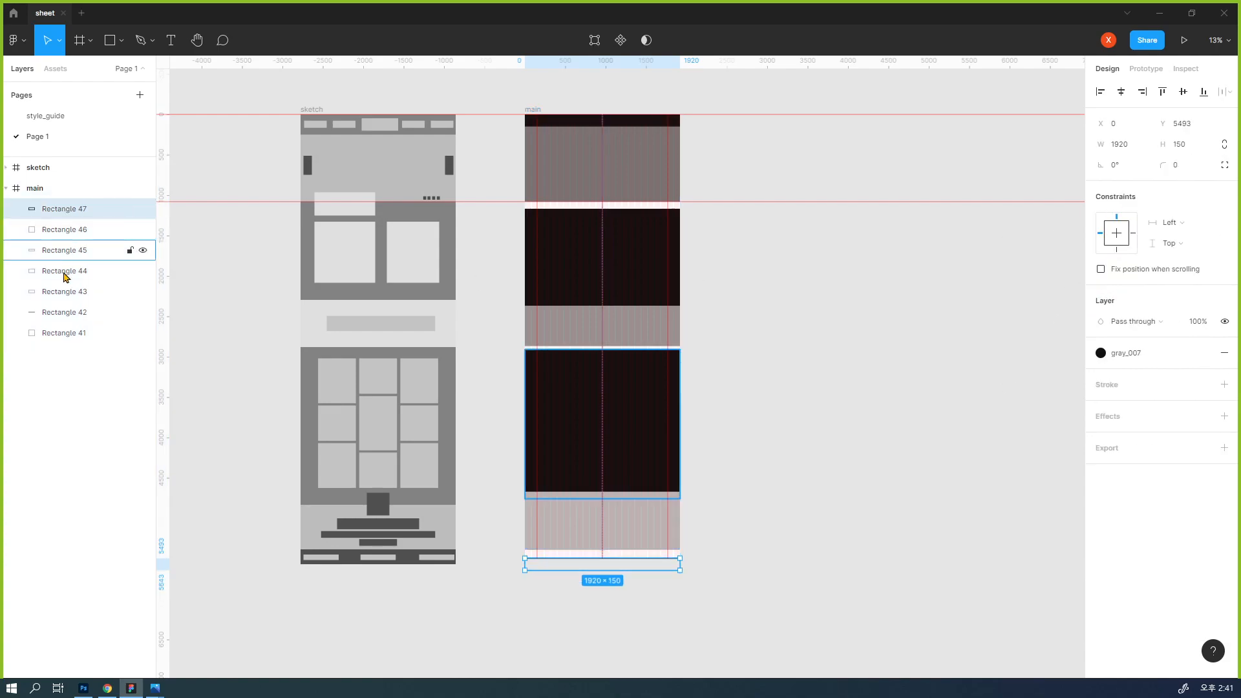
{"action": "left_click", "coordinate": [67, 333], "text": "shift"}
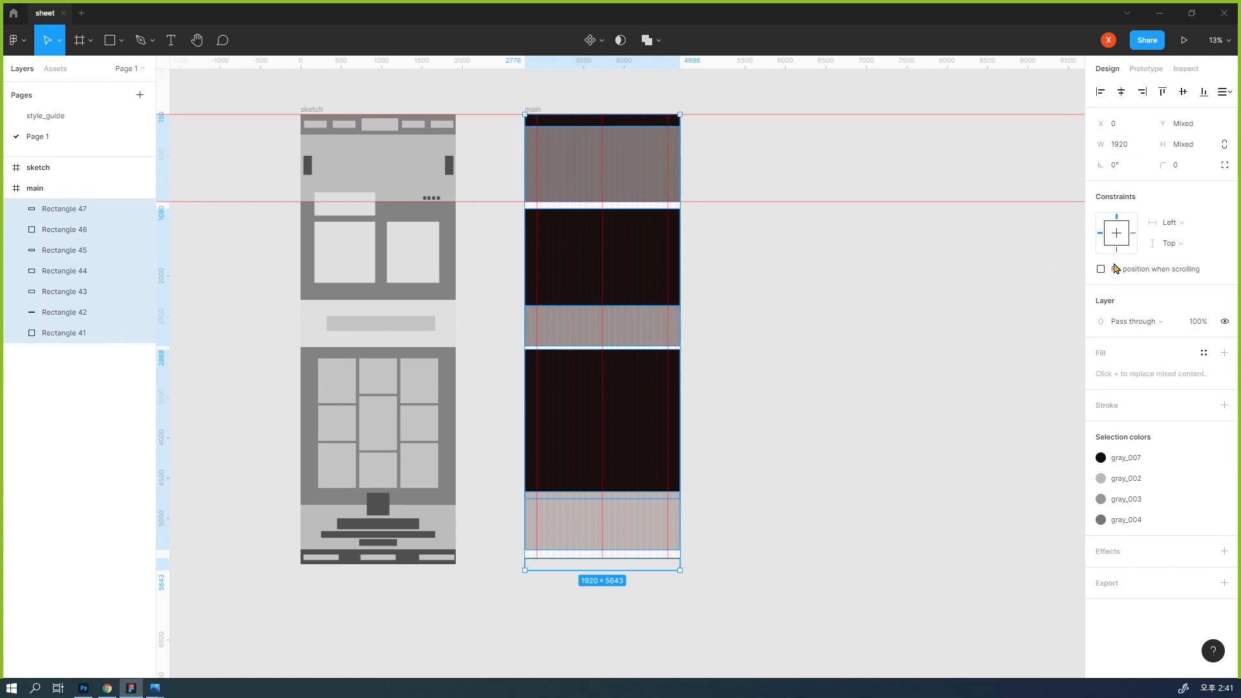
{"action": "left_click", "coordinate": [868, 371]}
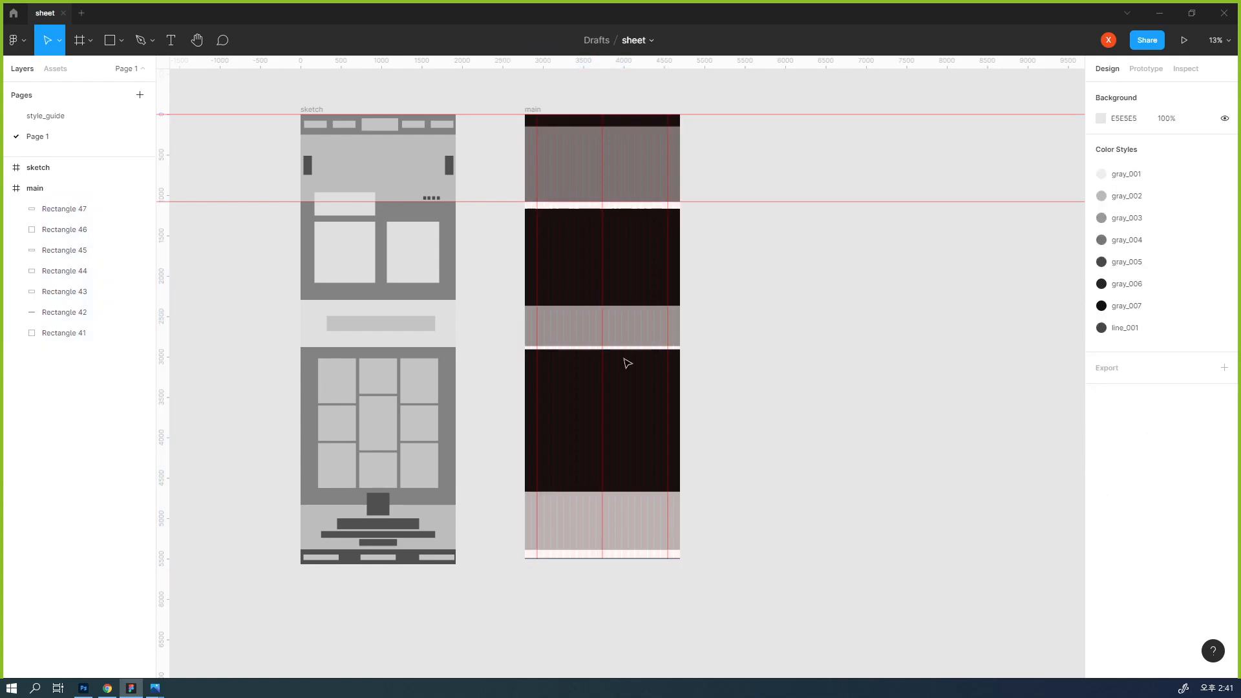
- Extend the main frame downward to a height of about 6584
{"action": "left_click", "coordinate": [64, 188]}
{"action": "left_click_drag", "start_coordinate": [620, 560], "coordinate": [615, 646]}
{"action": "left_click", "coordinate": [842, 508]}
- Select the seven section rectangles in the main frame and distribute their vertical spacing evenly
{"action": "left_click_drag", "start_coordinate": [781, 598], "coordinate": [488, 113]}
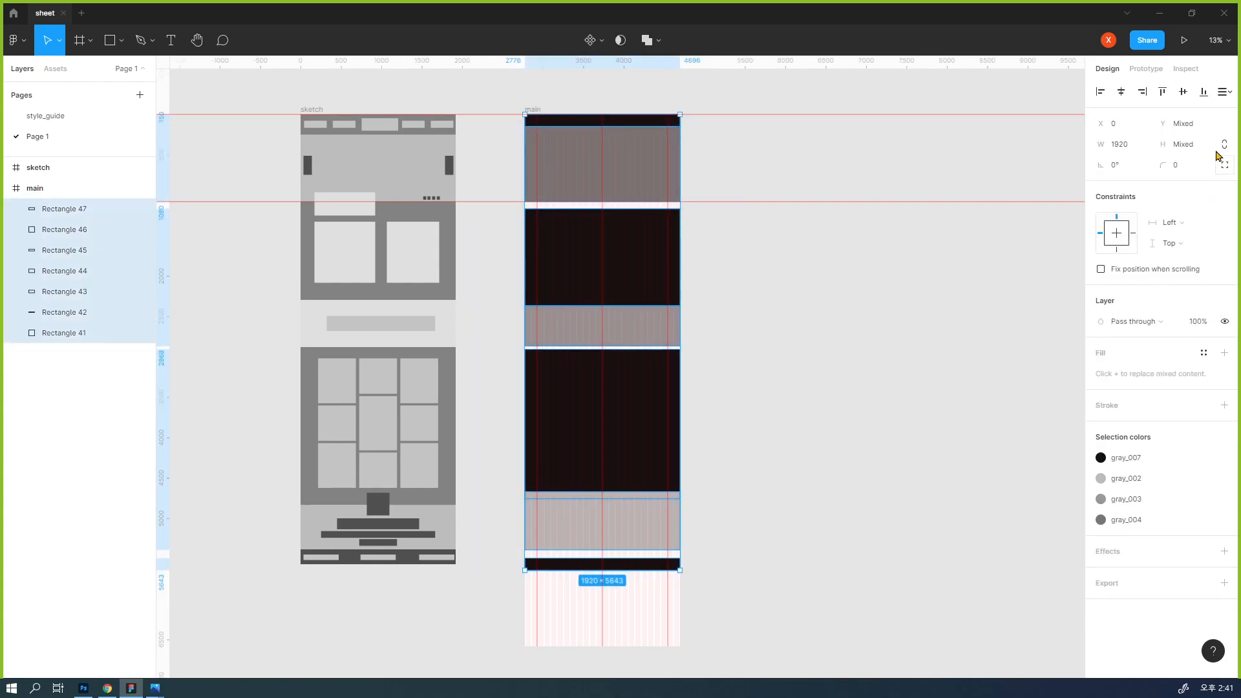
{"action": "left_click", "coordinate": [1225, 91]}
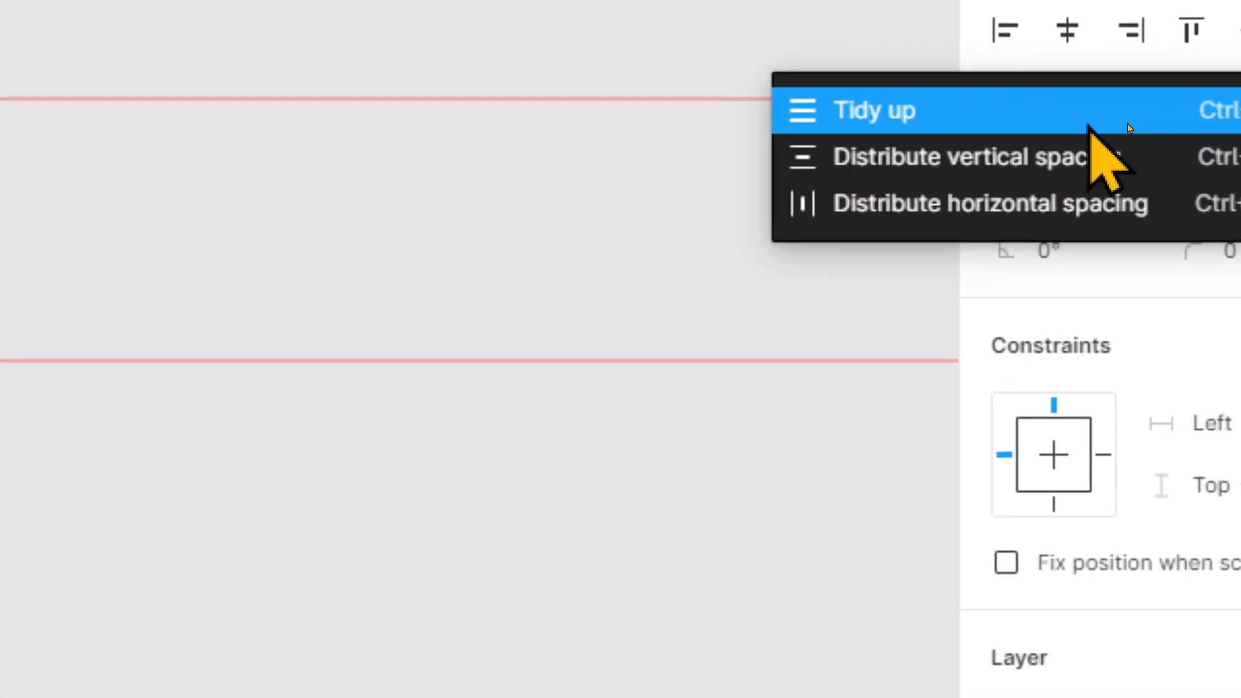
{"action": "left_click", "coordinate": [1076, 161]}
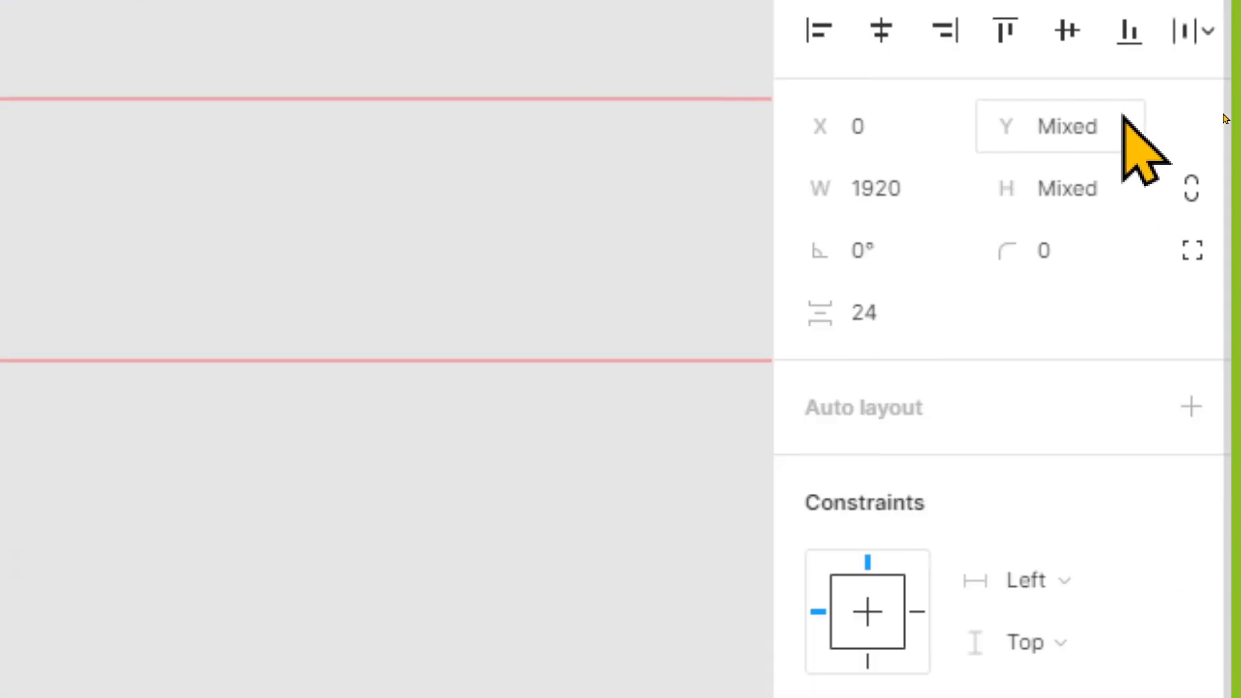
{"action": "left_click", "coordinate": [1192, 104]}
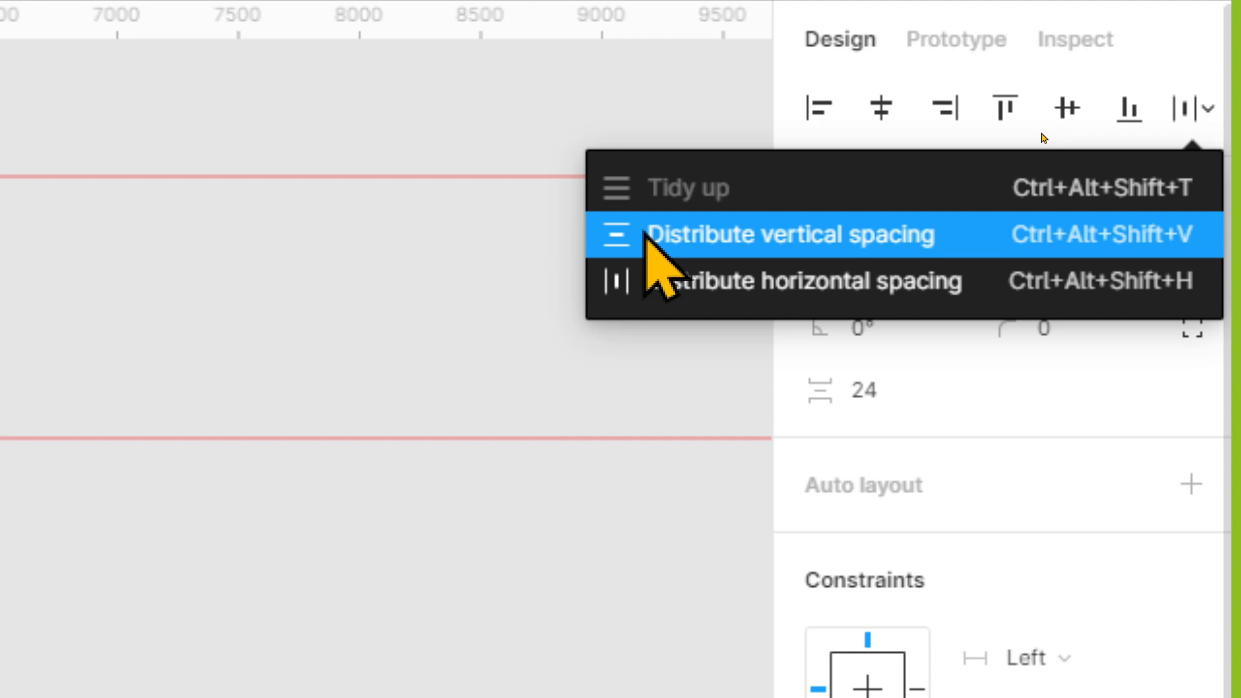
{"action": "left_click", "coordinate": [647, 234]}
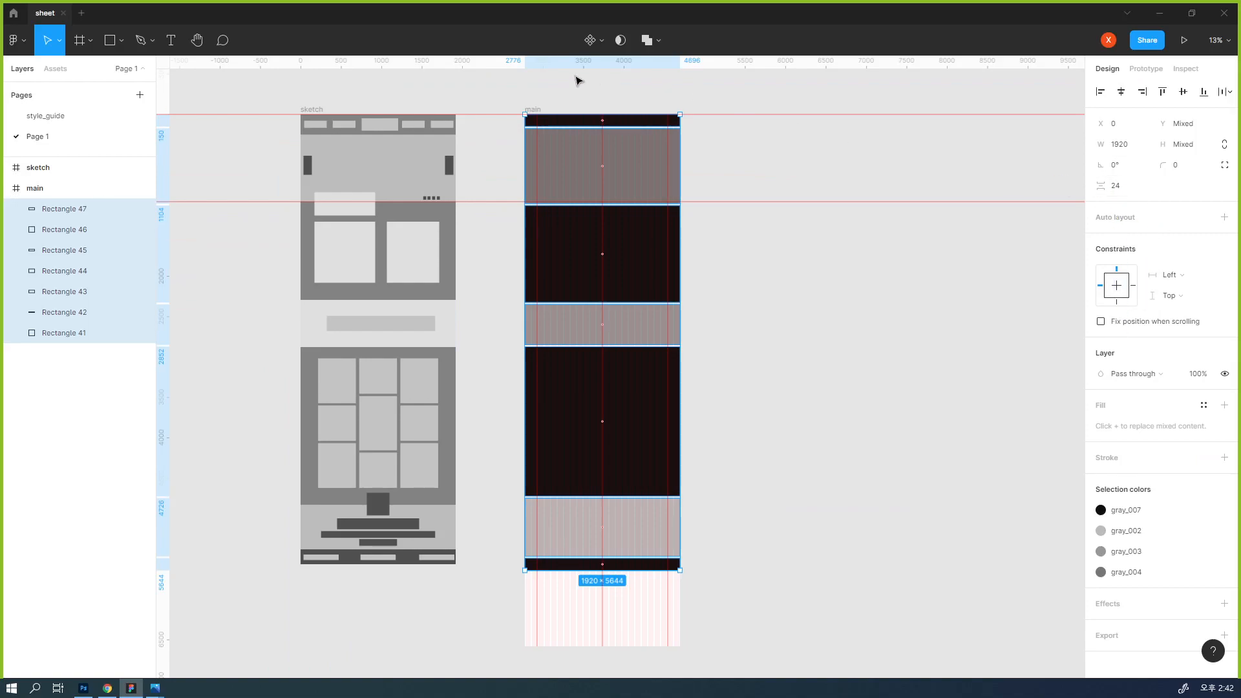
- Set the vertical spacing between the seven section rectangles to 0 and clear the selection
{"action": "left_click", "coordinate": [507, 84]}
{"action": "left_click_drag", "start_coordinate": [508, 84], "coordinate": [789, 601]}
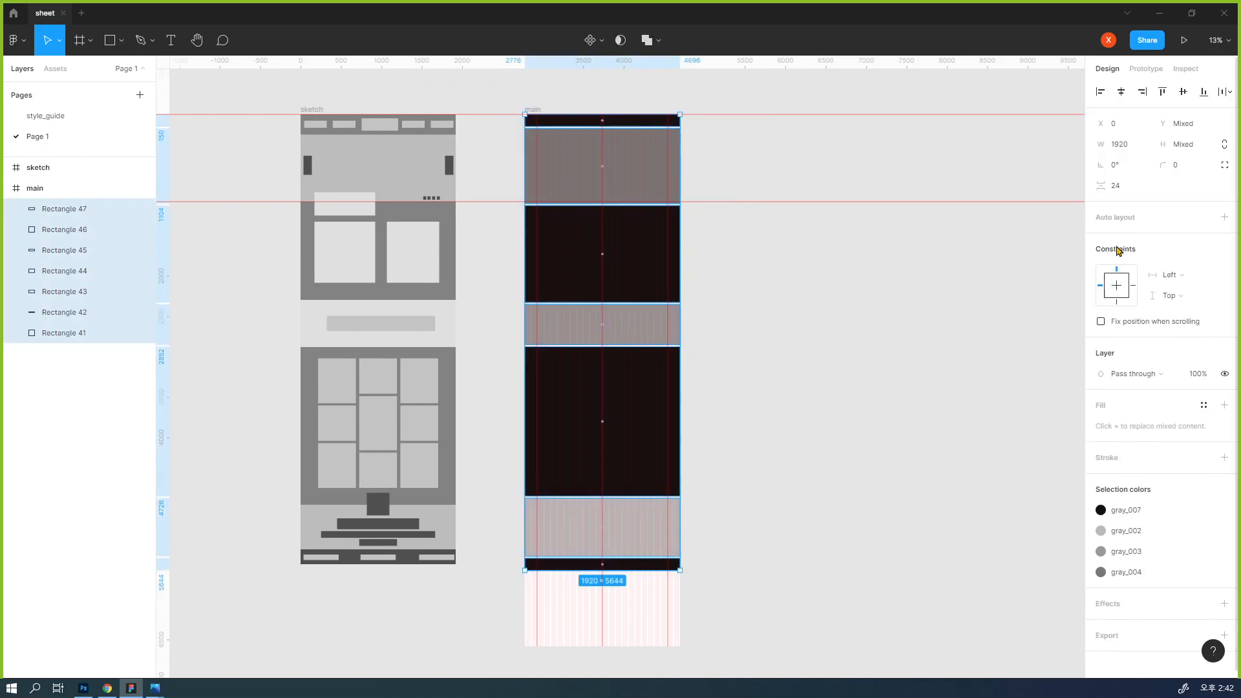
{"action": "left_click", "coordinate": [1118, 188]}
{"action": "type", "text": "0"}
{"action": "key", "text": "Return"}
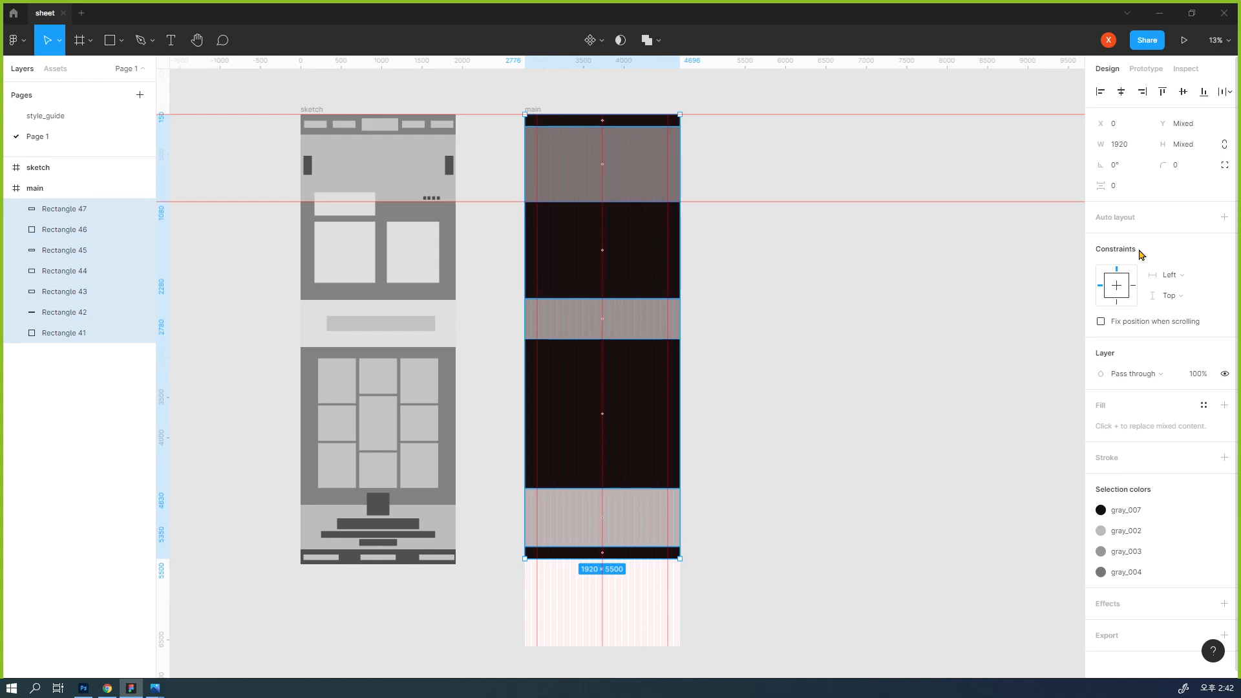
{"action": "left_click", "coordinate": [825, 154]}
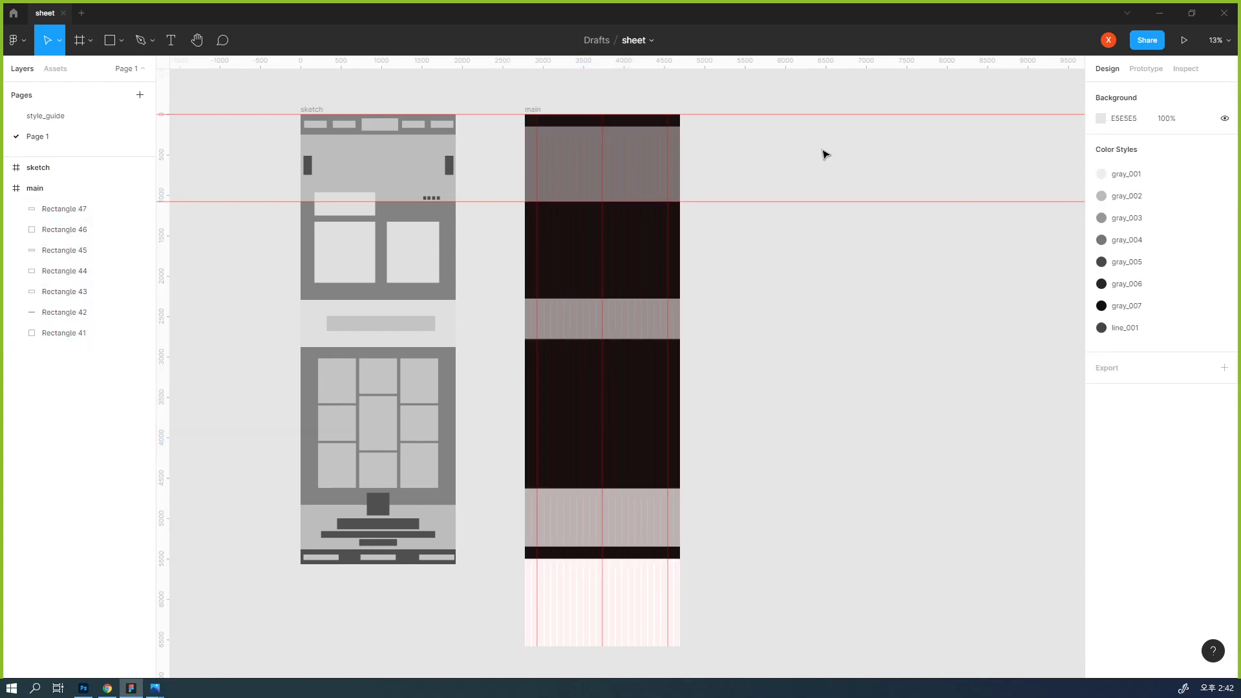
{"action": "left_click", "coordinate": [634, 121]}
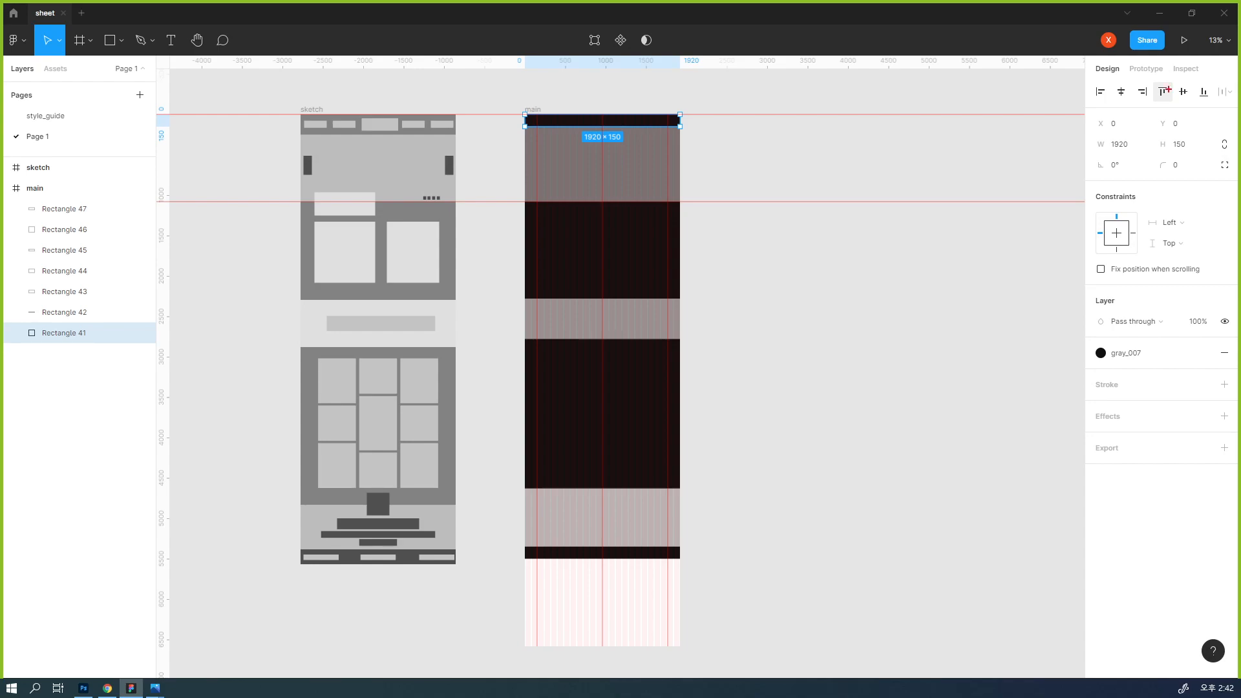
{"action": "mouse_move", "coordinate": [1106, 80]}
{"action": "left_mouse_down"}
{"action": "mouse_move", "coordinate": [1131, 104]}
{"action": "mouse_move", "coordinate": [1171, 109]}
{"action": "left_mouse_up"}
{"action": "mouse_move", "coordinate": [17, 202]}
{"action": "left_mouse_down"}
{"action": "mouse_move", "coordinate": [149, 331]}
{"action": "mouse_move", "coordinate": [147, 352]}
{"action": "left_mouse_up"}
{"action": "mouse_move", "coordinate": [49, 191]}
{"action": "left_mouse_down"}
{"action": "mouse_move", "coordinate": [21, 194]}
{"action": "mouse_move", "coordinate": [49, 185]}
{"action": "left_mouse_up"}
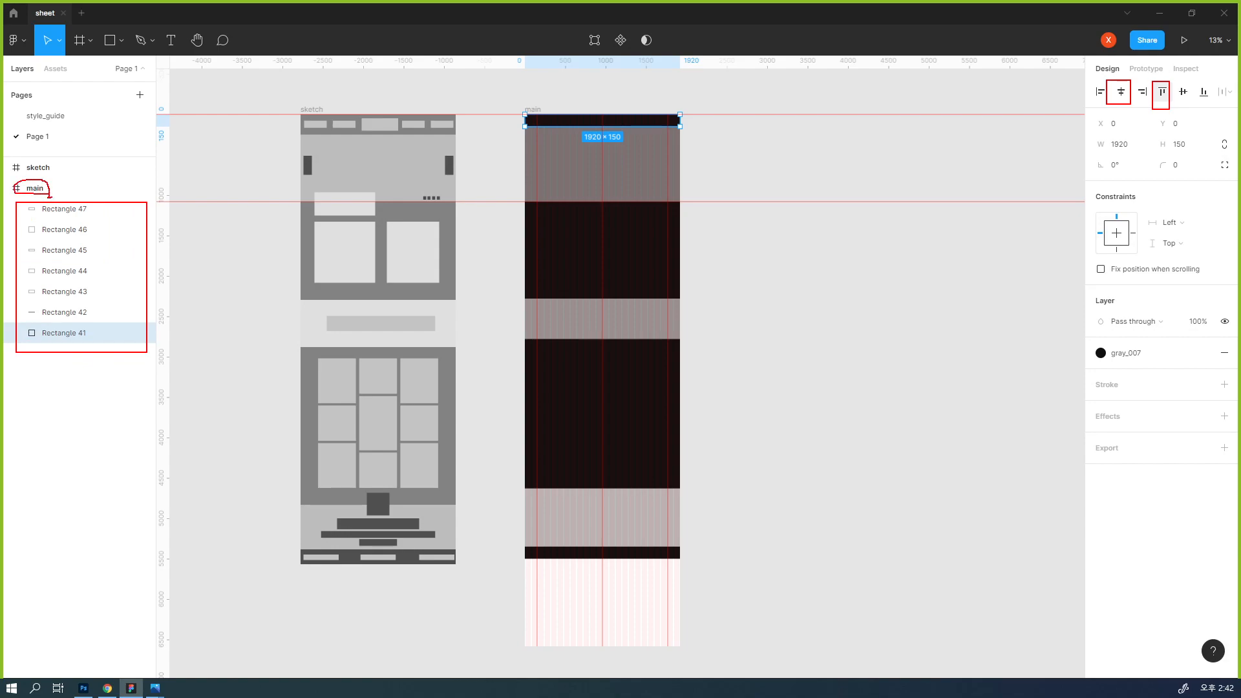
{"action": "mouse_move", "coordinate": [50, 194]}
{"action": "left_mouse_down"}
{"action": "mouse_move", "coordinate": [81, 185]}
{"action": "mouse_move", "coordinate": [104, 195]}
{"action": "left_mouse_up"}
{"action": "key", "text": "Escape"}
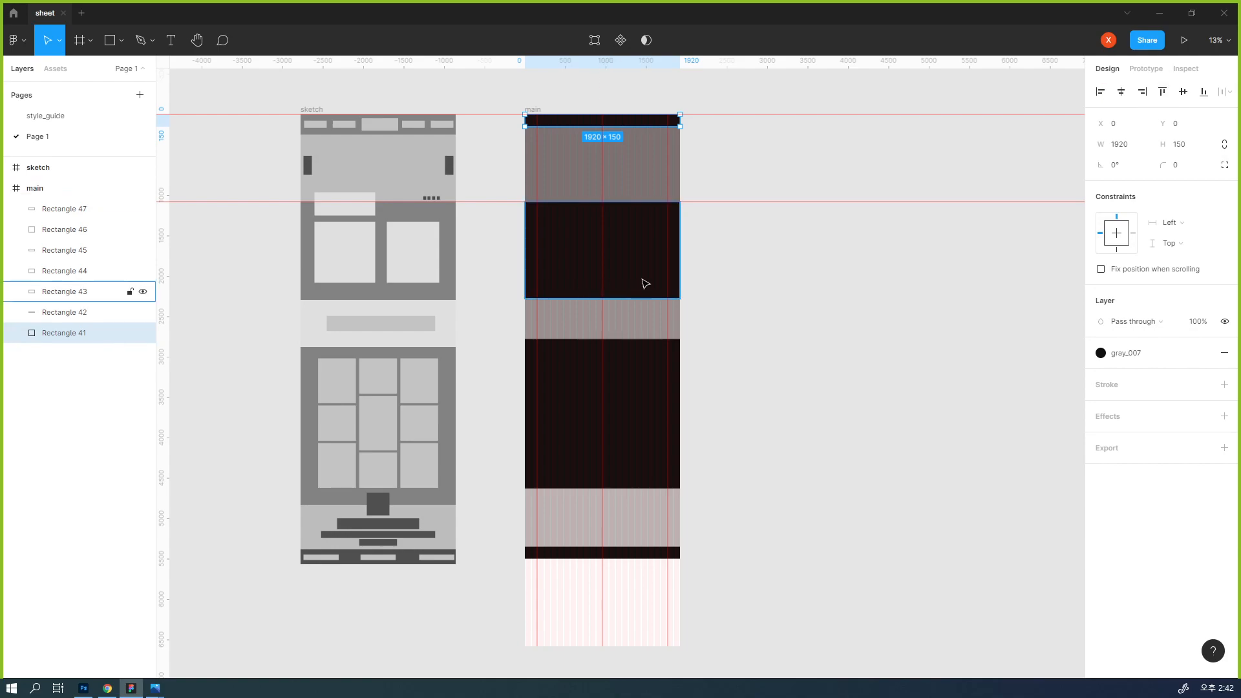
{"action": "left_click", "coordinate": [714, 266]}
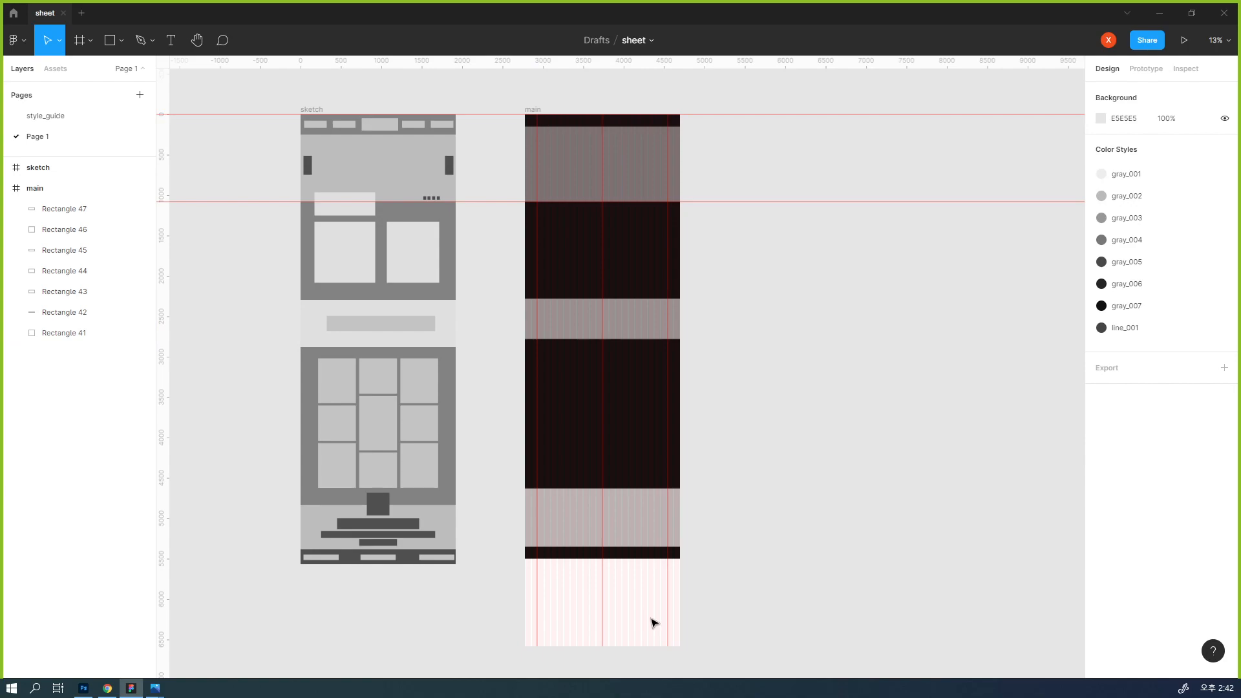
- Shorten the main frame to a height of 5500 so it ends at the bottom edge of the footer rectangle
{"action": "left_click", "coordinate": [71, 188]}
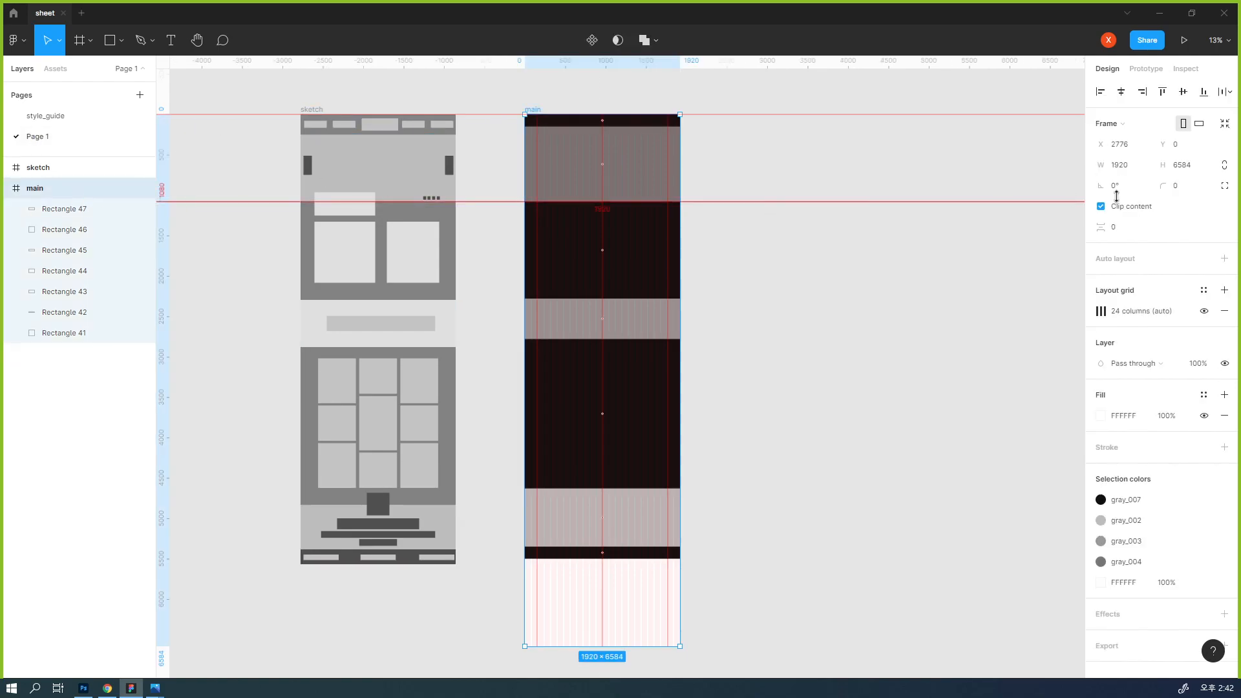
{"action": "left_click_drag", "start_coordinate": [637, 646], "coordinate": [638, 560]}
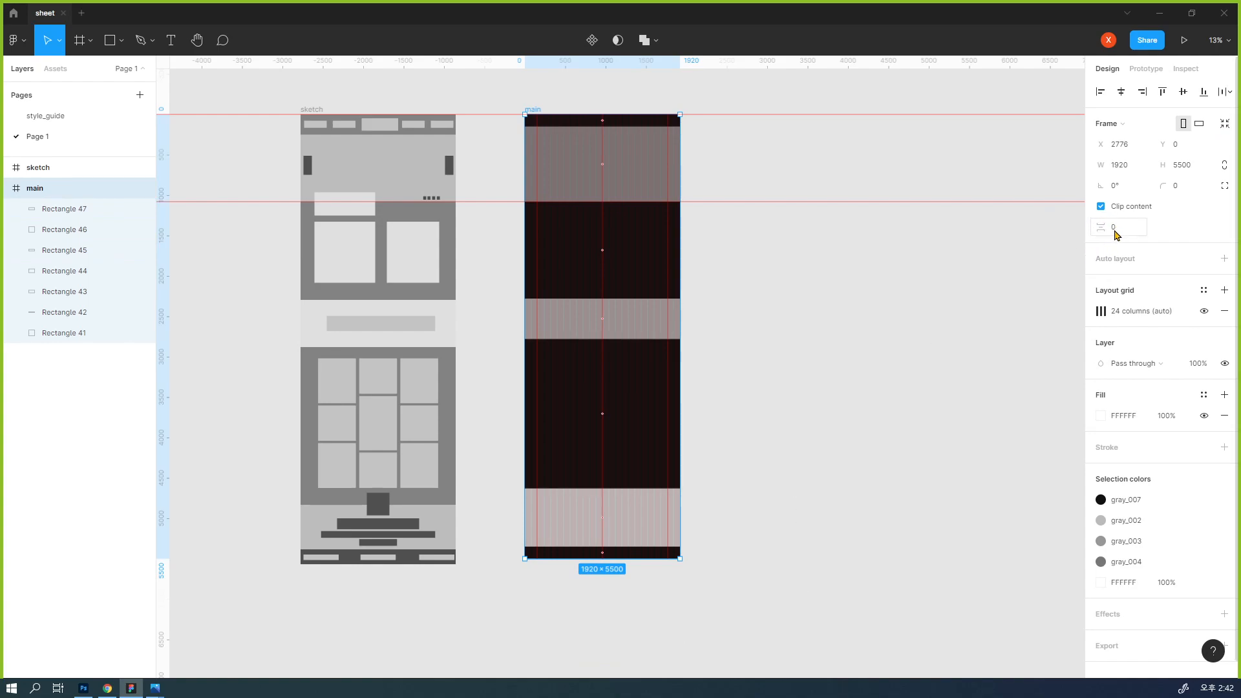
{"action": "left_click", "coordinate": [823, 330]}
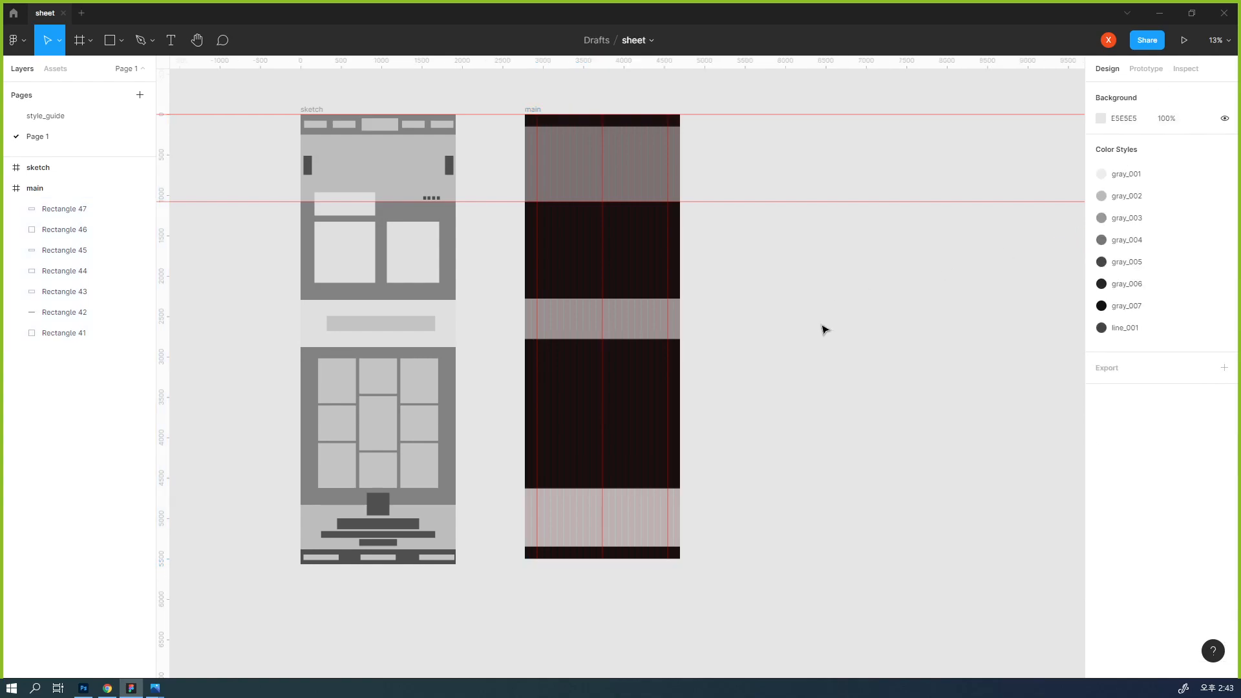
- Apply the gray_001 color style to the four black rectangles, 41, 43, 45 and 47, in the main frame
{"action": "left_click", "coordinate": [666, 121]}
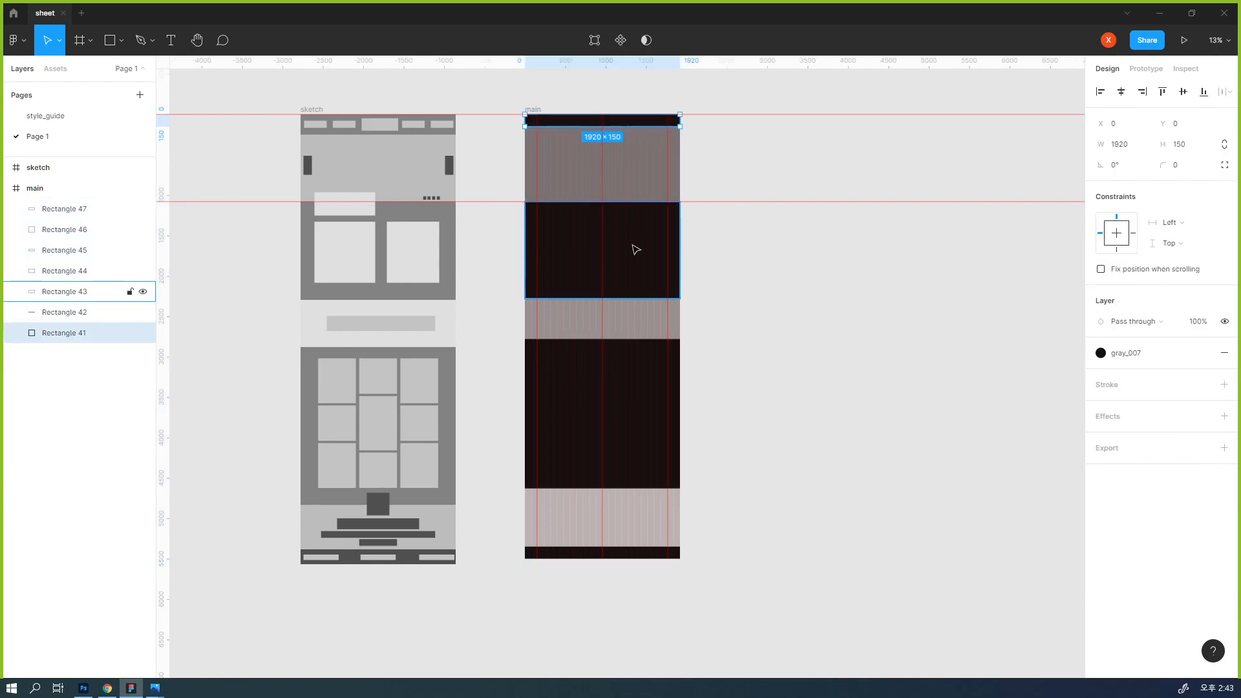
{"action": "left_click", "coordinate": [636, 249], "text": "shift"}
{"action": "left_click", "coordinate": [641, 366], "text": "shift"}
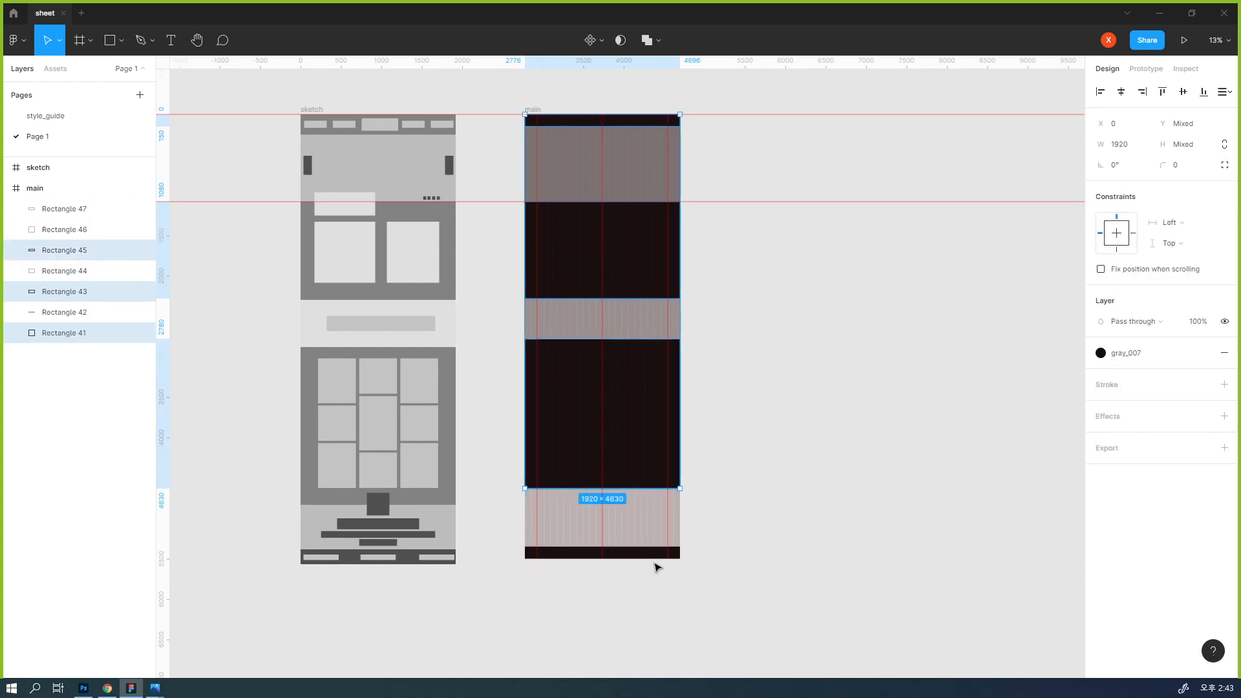
{"action": "left_click", "coordinate": [659, 560], "text": "shift"}
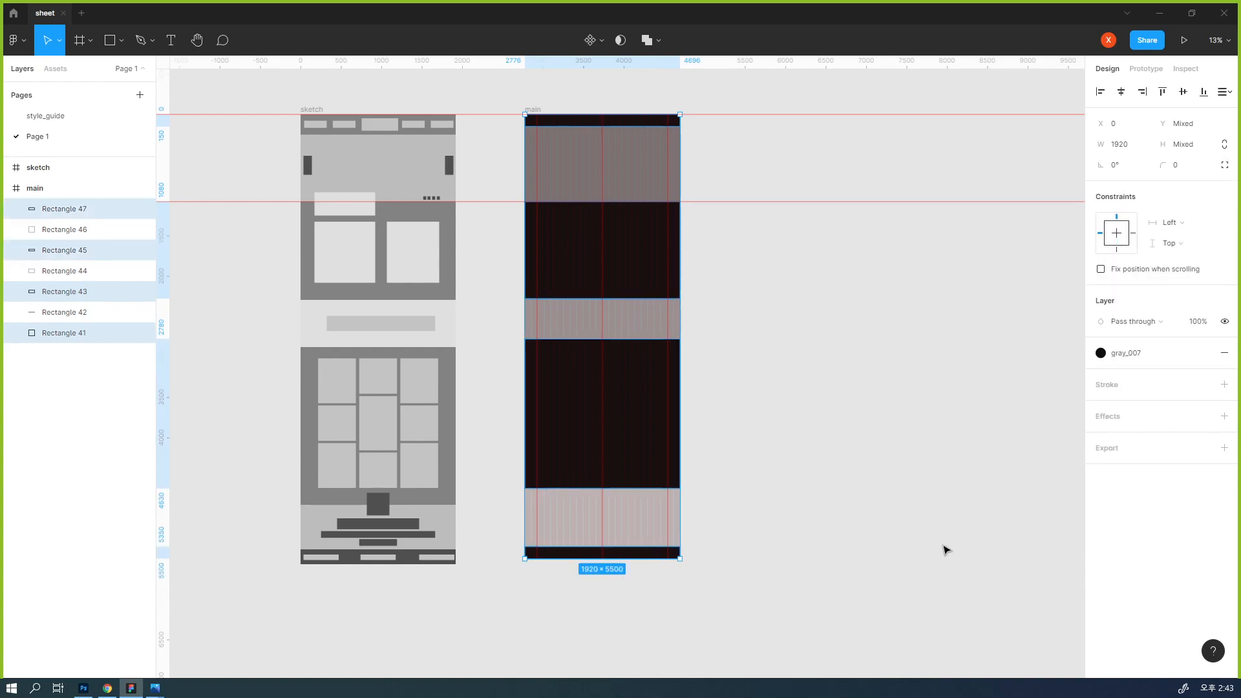
{"action": "left_click", "coordinate": [1107, 354]}
{"action": "left_click", "coordinate": [1138, 431]}
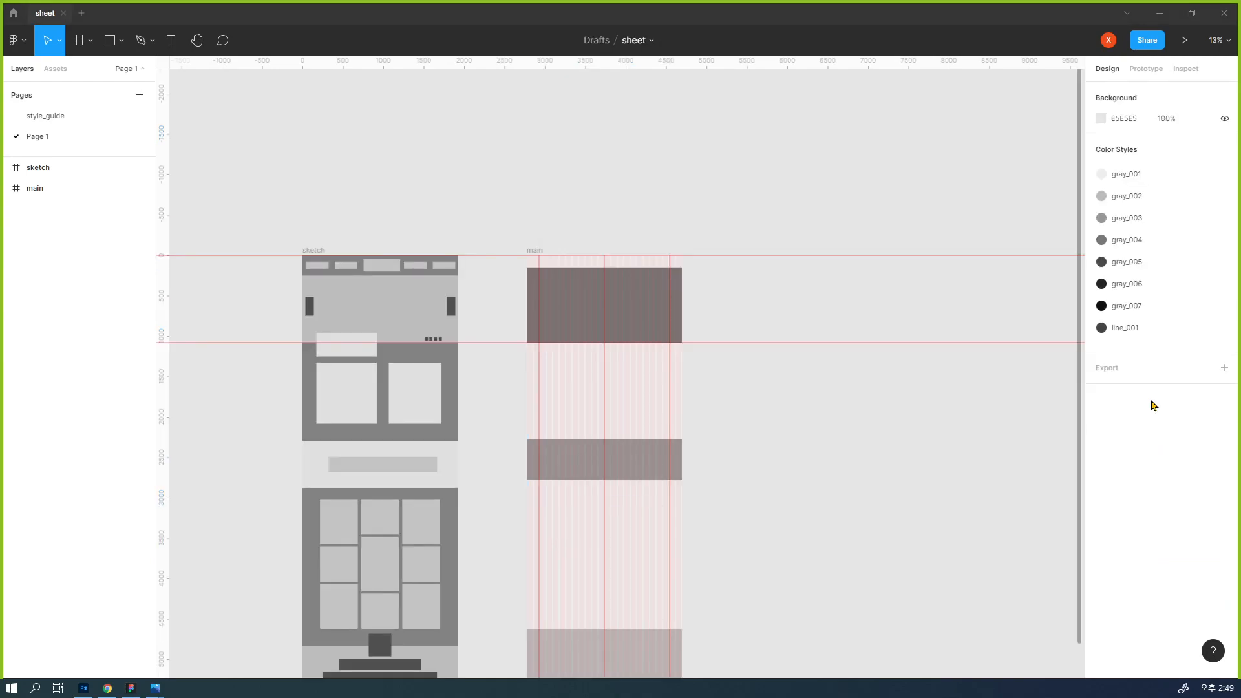
- Try moving the upper dark gray rectangle sideways out of the main frame and undo the move
{"action": "left_click_drag", "start_coordinate": [625, 291], "coordinate": [763, 294]}
{"action": "key", "text": "ctrl+z"}
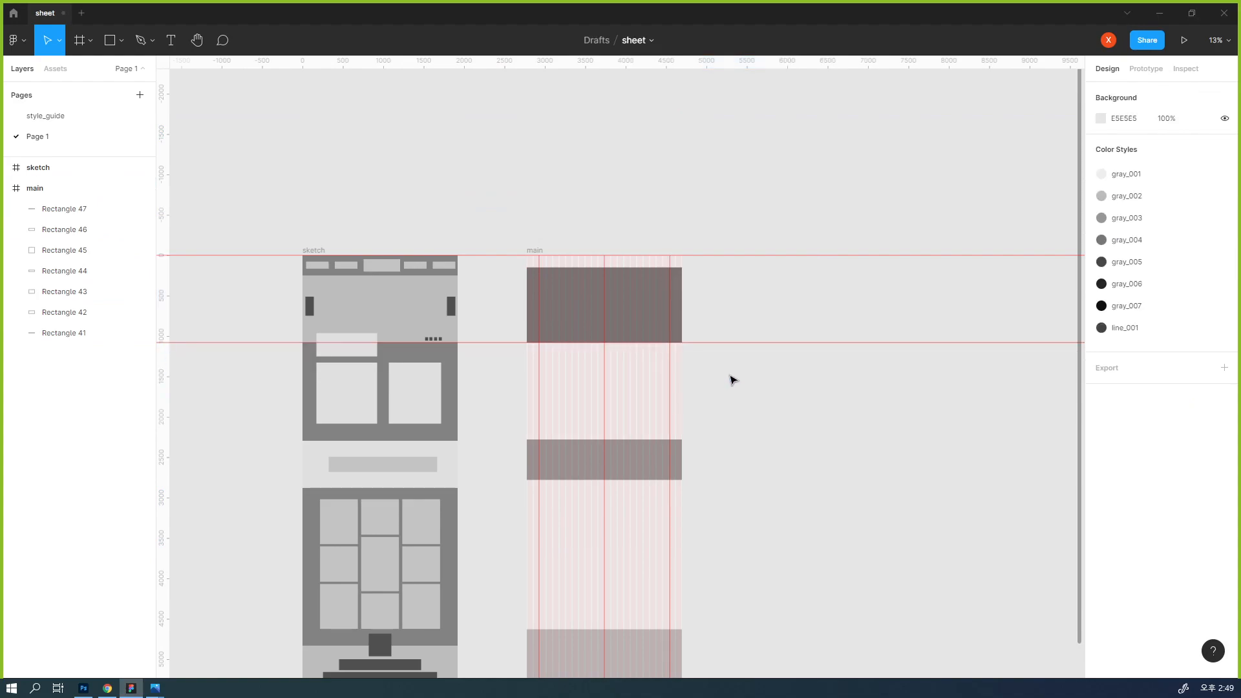
{"action": "left_click", "coordinate": [558, 354]}
{"action": "left_click_drag", "start_coordinate": [514, 335], "coordinate": [709, 279]}
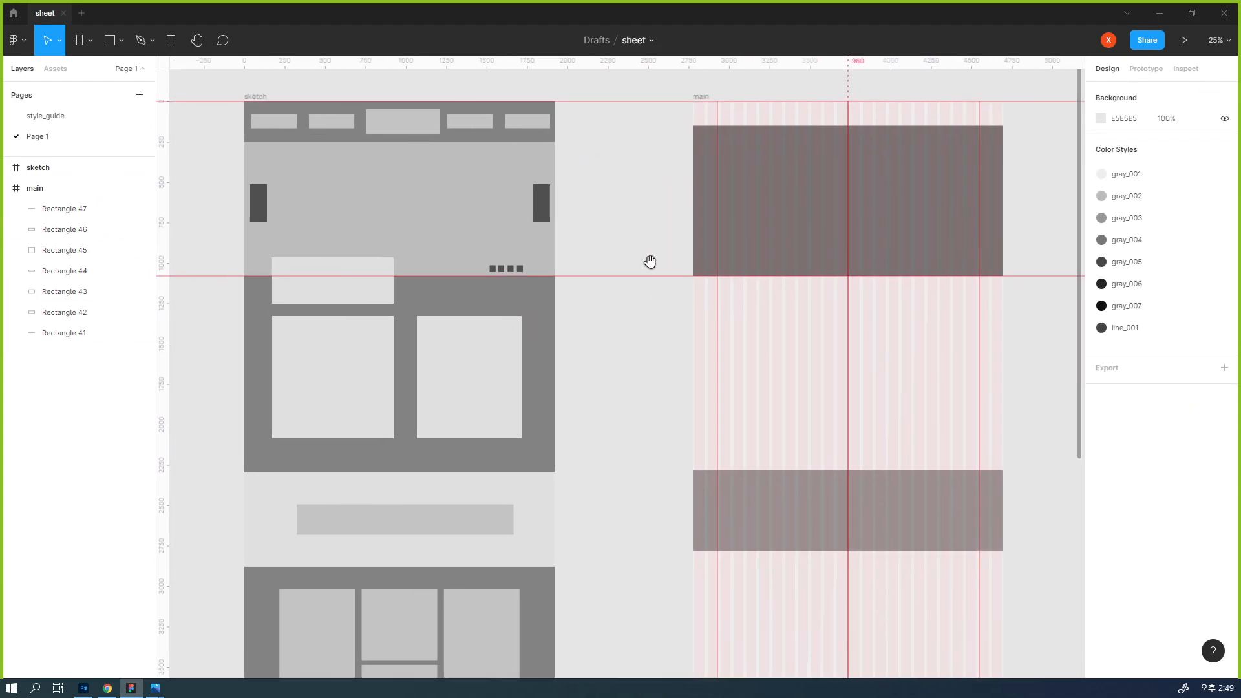
{"action": "left_click", "coordinate": [697, 170]}
{"action": "left_click", "coordinate": [668, 172]}
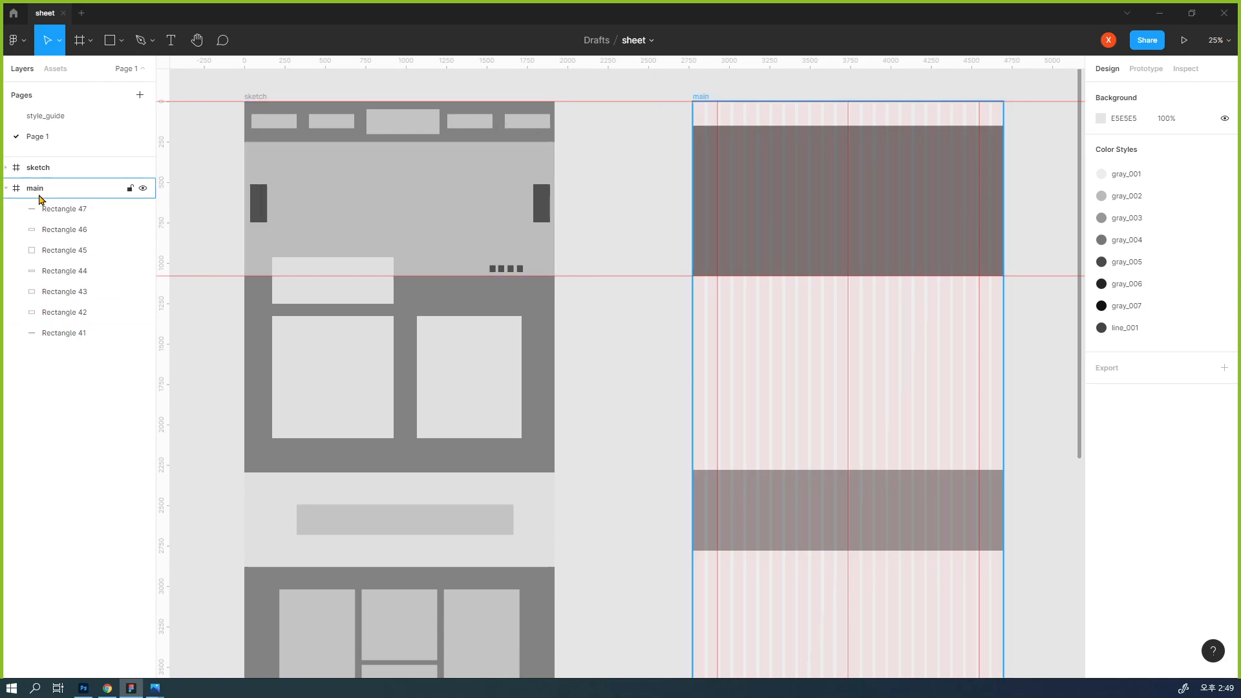
- Group the top rectangle of the main frame and name the group headBox, matching the sketch frame's header group
{"action": "left_click", "coordinate": [470, 140]}
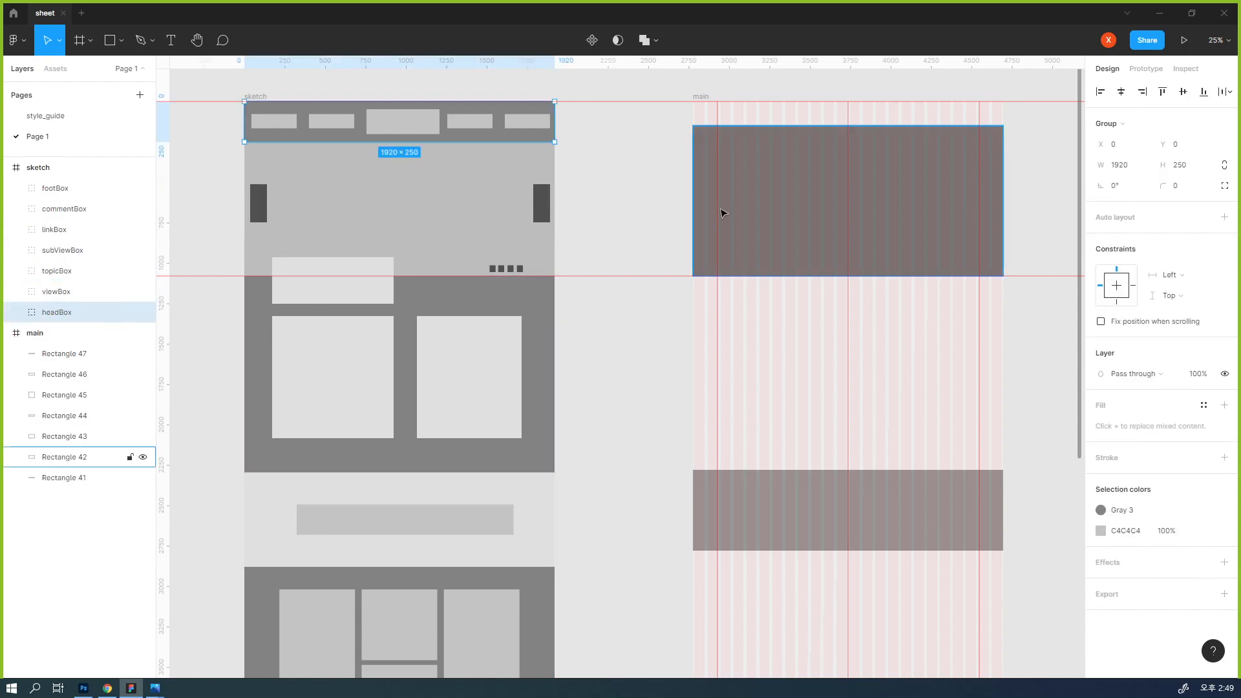
{"action": "left_click", "coordinate": [795, 114]}
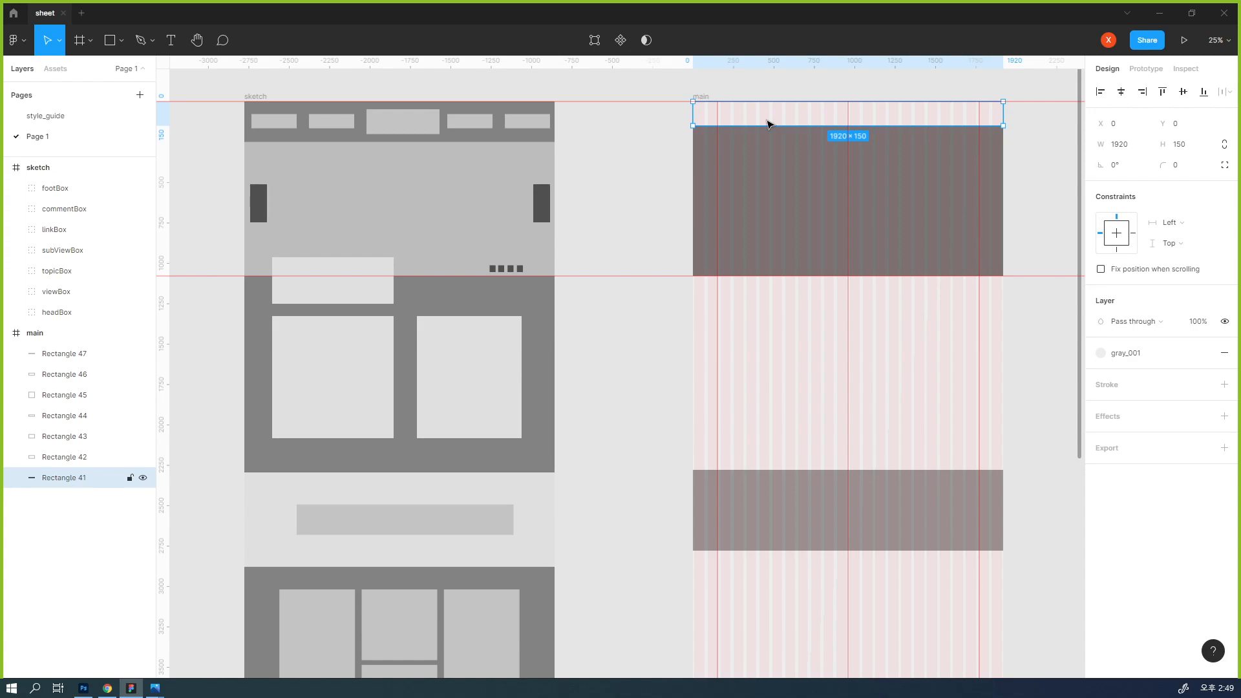
{"action": "key", "text": "ctrl+g"}
{"action": "double_click", "coordinate": [56, 479]}
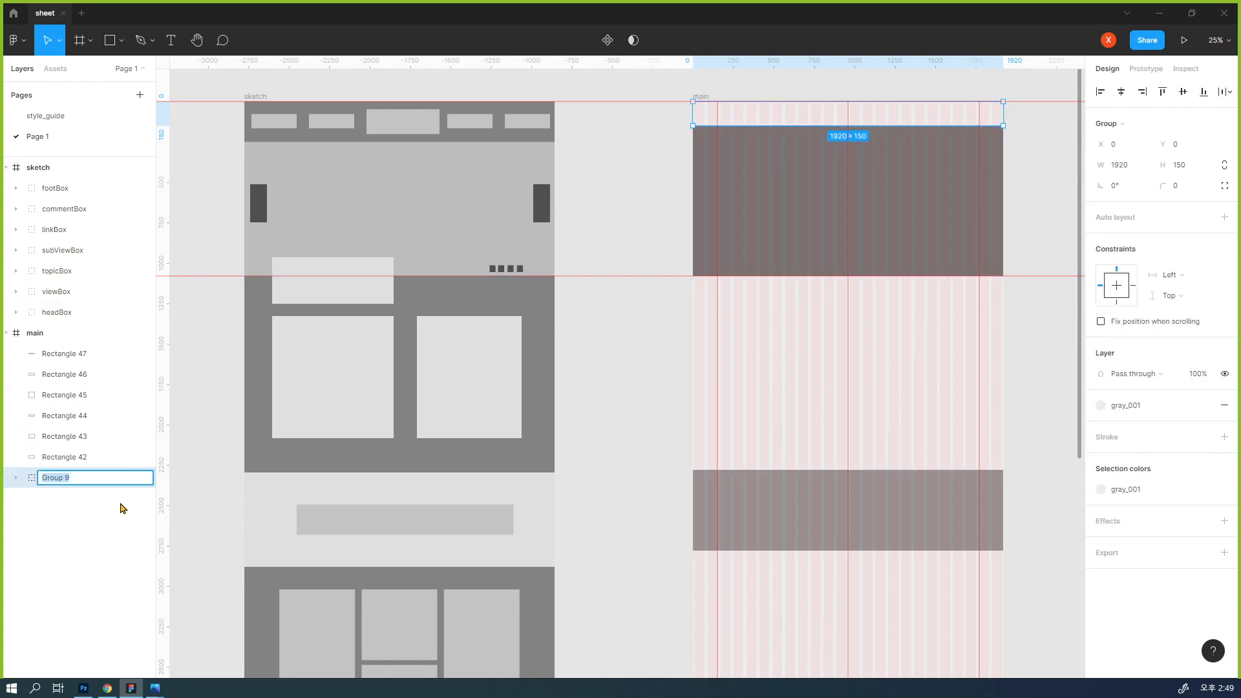
{"action": "type", "text": "headBox"}
{"action": "key", "text": "Return"}
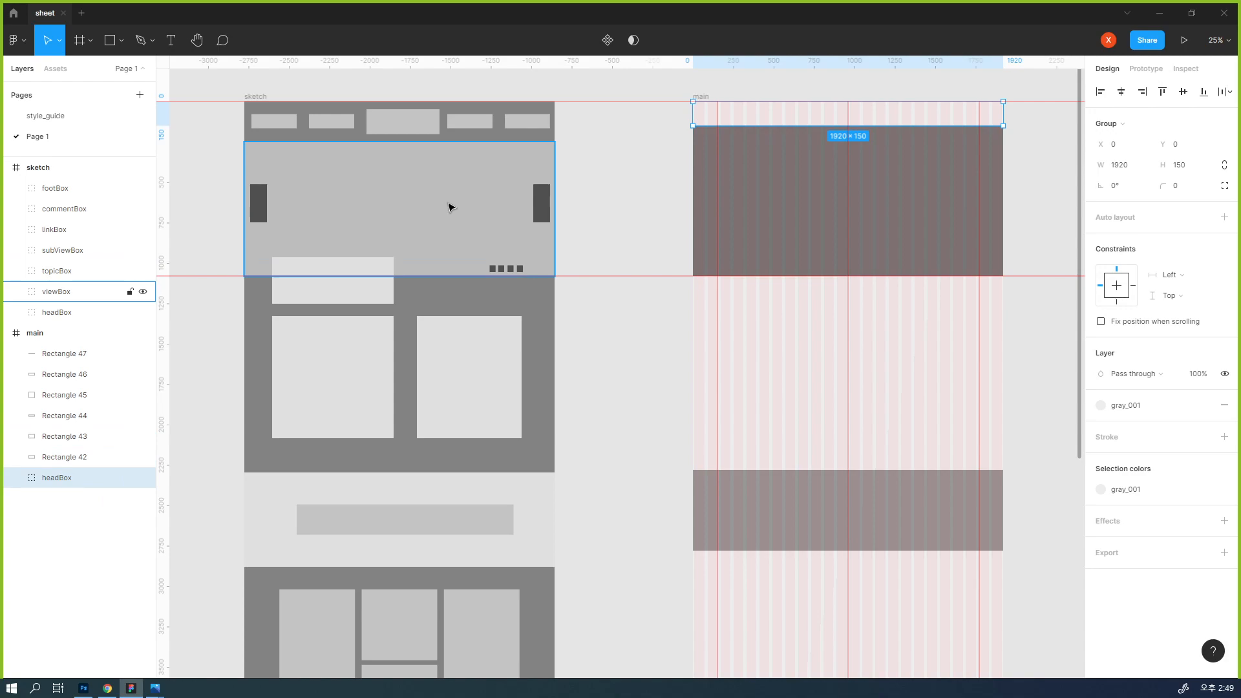
- Group Rectangle 42, the dark gray section under the header, and name the group viewBox
{"action": "left_click", "coordinate": [737, 262]}
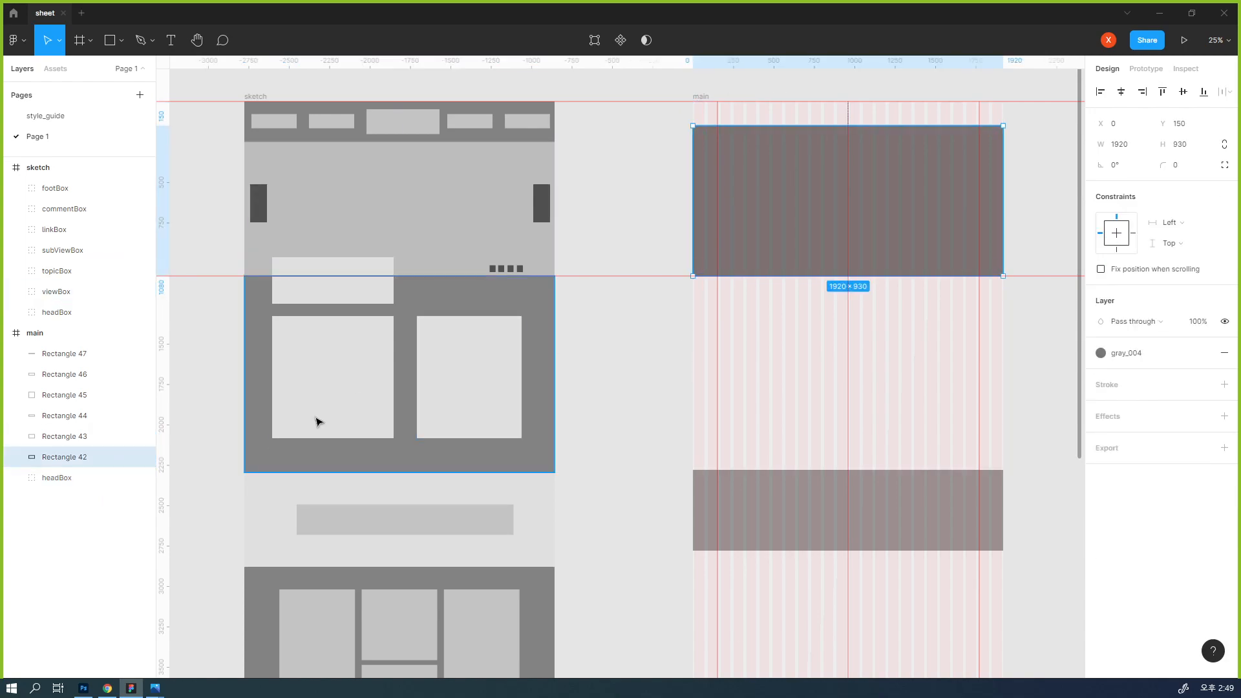
{"action": "key", "text": "ctrl+g"}
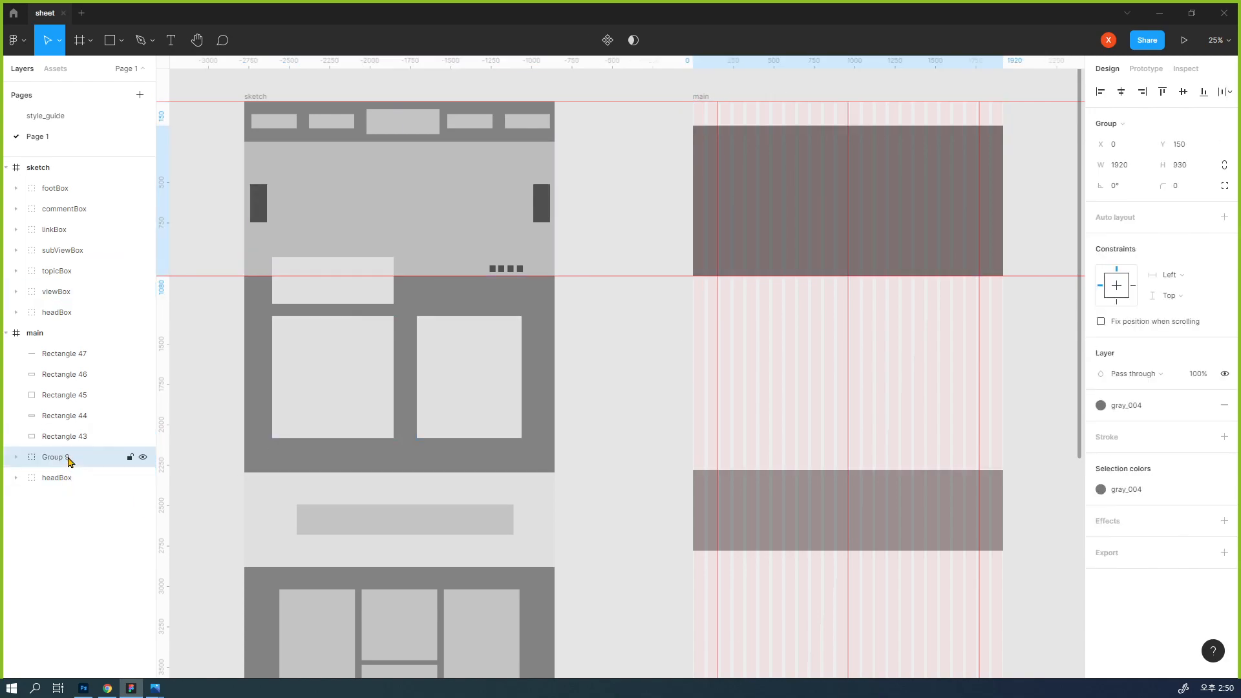
{"action": "double_click", "coordinate": [65, 458]}
{"action": "type", "text": "viewBox"}
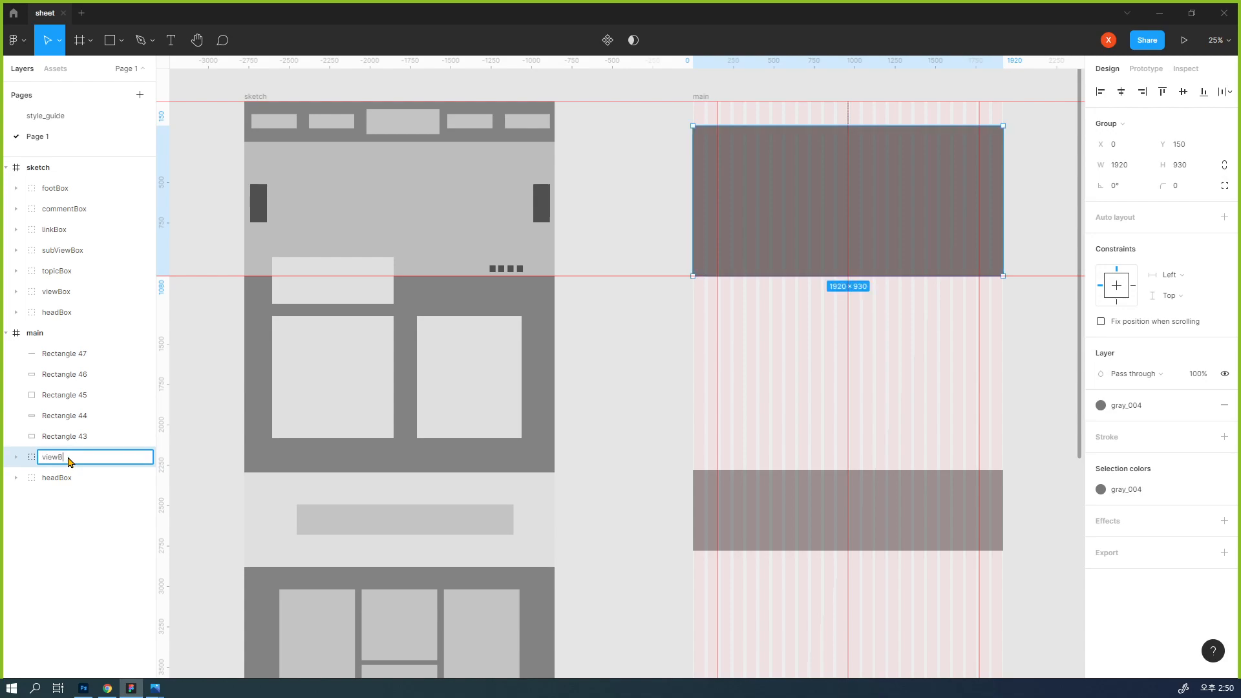
{"action": "key", "text": "Return"}
- Rename Rectangle 43 in the main frame to topicBox, matching the corresponding group in the sketch frame
{"action": "left_click", "coordinate": [417, 353]}
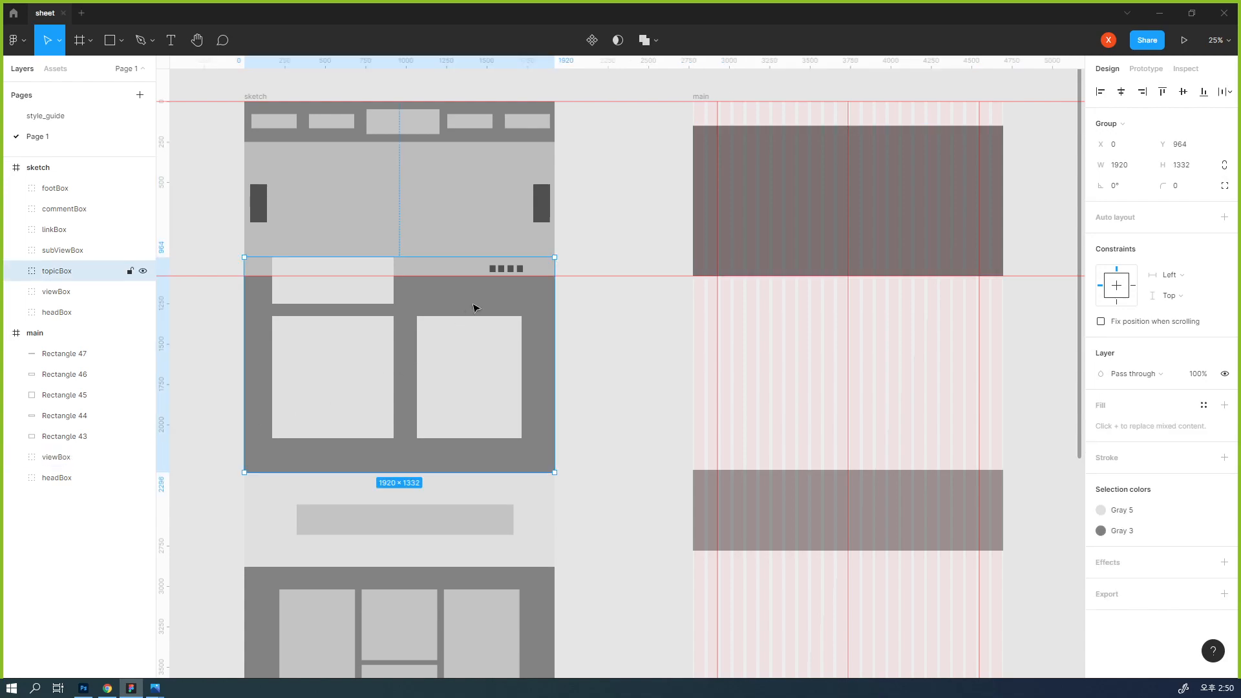
{"action": "left_click", "coordinate": [787, 375]}
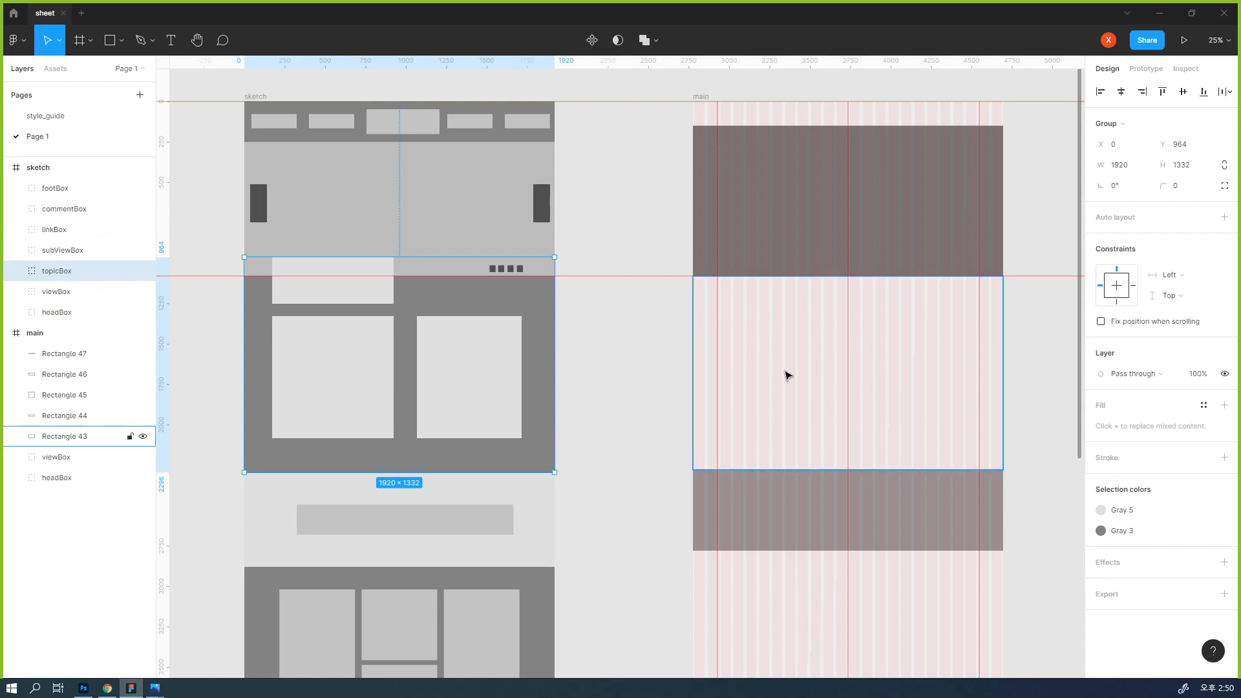
{"action": "double_click", "coordinate": [68, 437]}
{"action": "type", "text": "topicBox"}
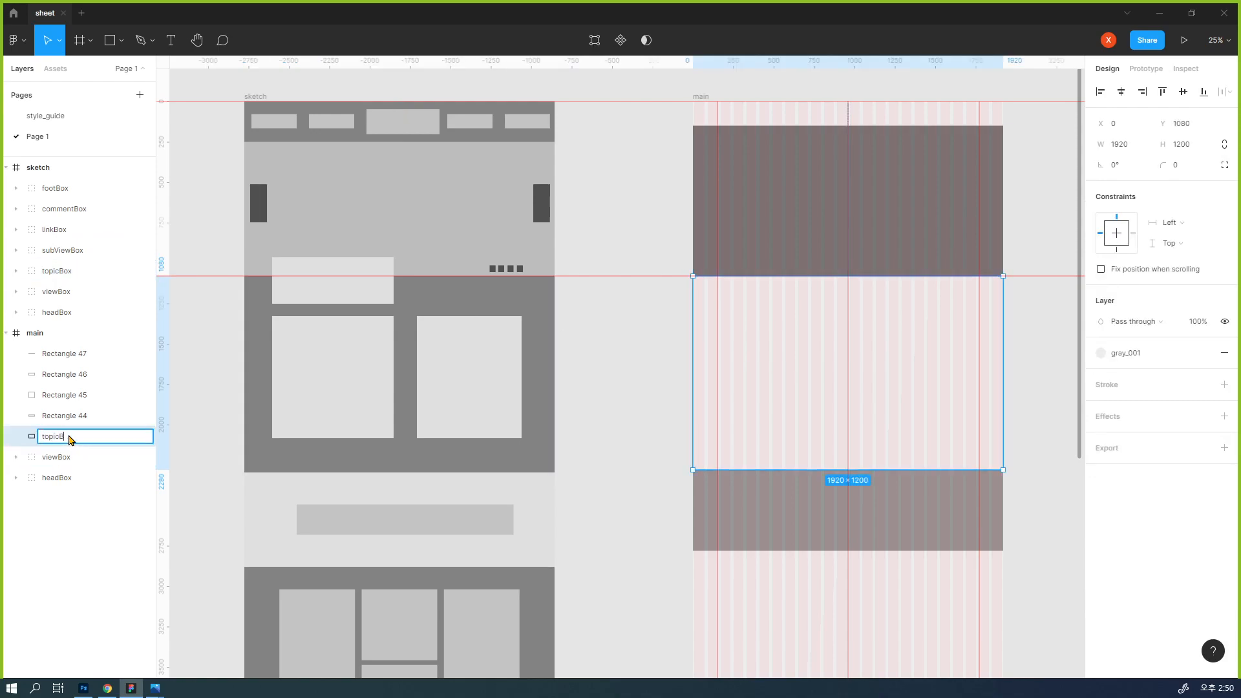
{"action": "key", "text": "Return"}
- Rename Rectangle 44, the mid-gray section of the main frame, to subViewBox to match the sketch frame's group
{"action": "left_click", "coordinate": [537, 533]}
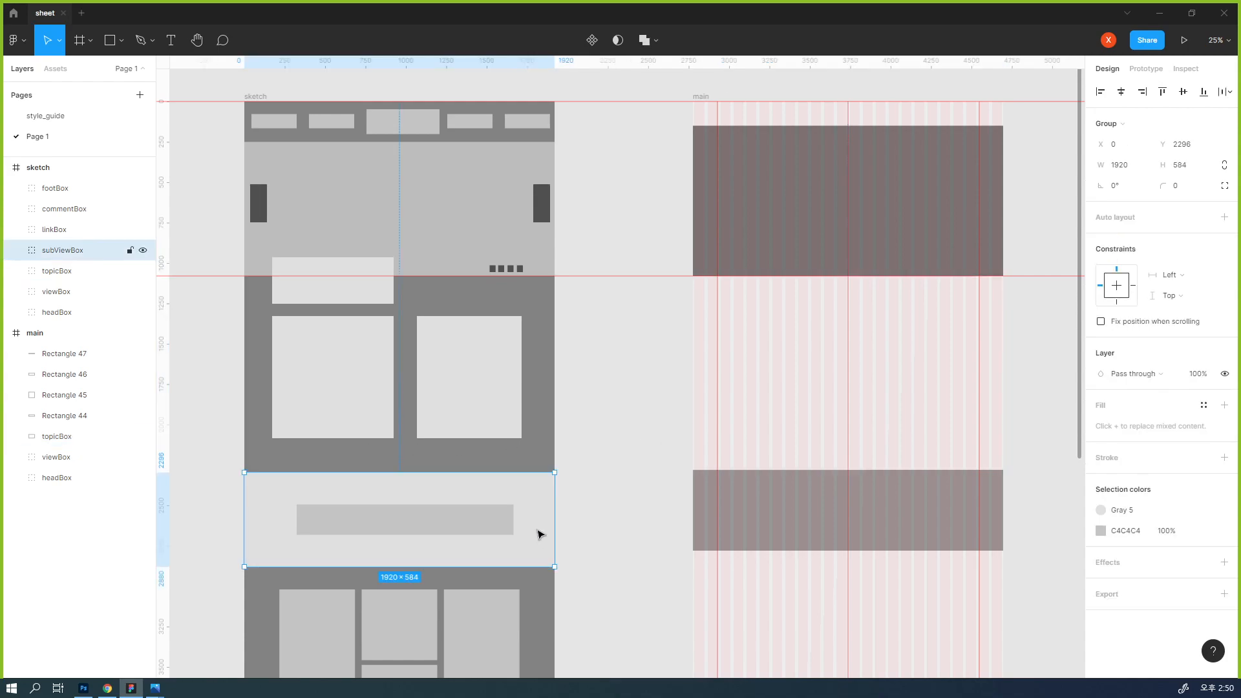
{"action": "left_click", "coordinate": [786, 540]}
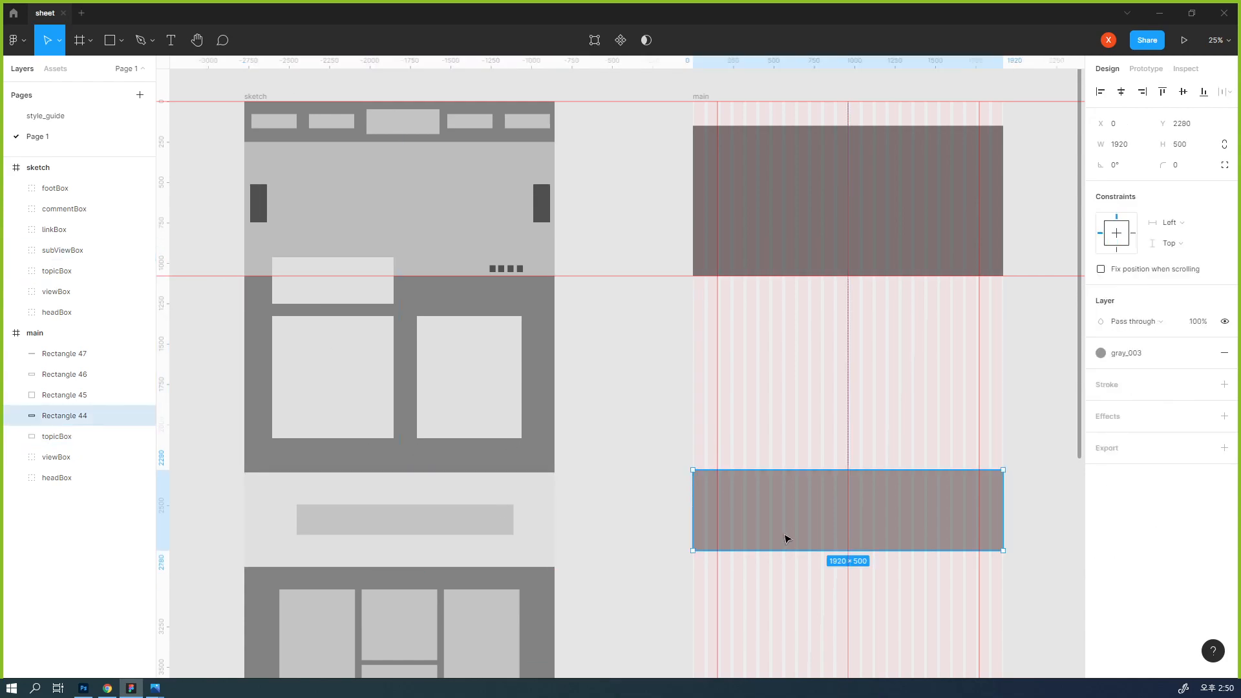
{"action": "double_click", "coordinate": [65, 415]}
{"action": "type", "text": "su"}
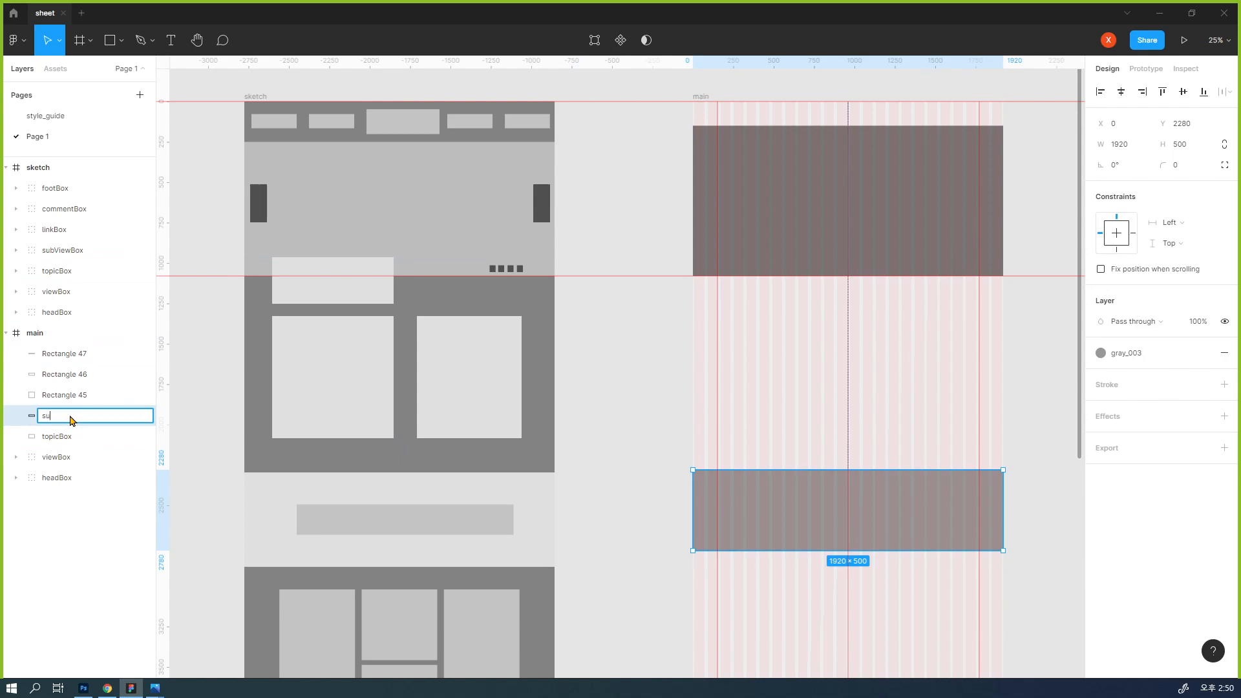
{"action": "type", "text": "bViewBox"}
{"action": "key", "text": "Return"}
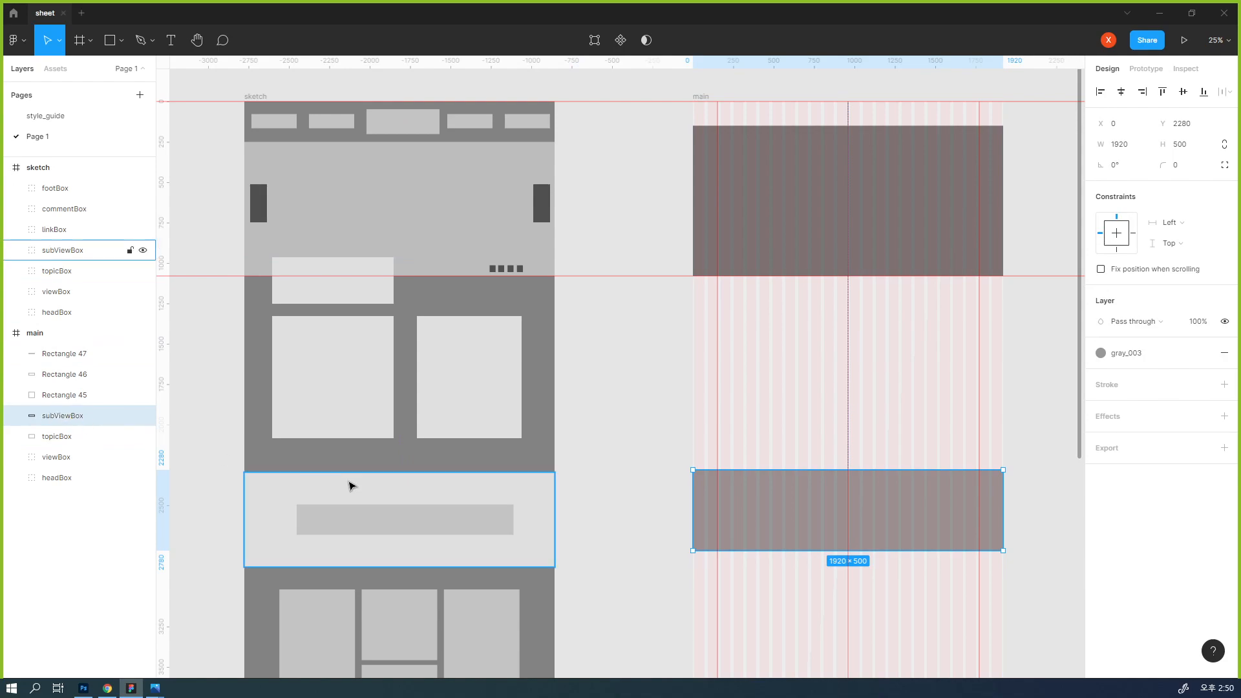
- Rename Rectangle 45, the tall light section below subViewBox in the main frame, to linkBox
{"action": "scroll", "coordinate": [349, 487], "scroll_direction": "down", "scroll_amount": 1}
{"action": "left_click", "coordinate": [466, 579]}
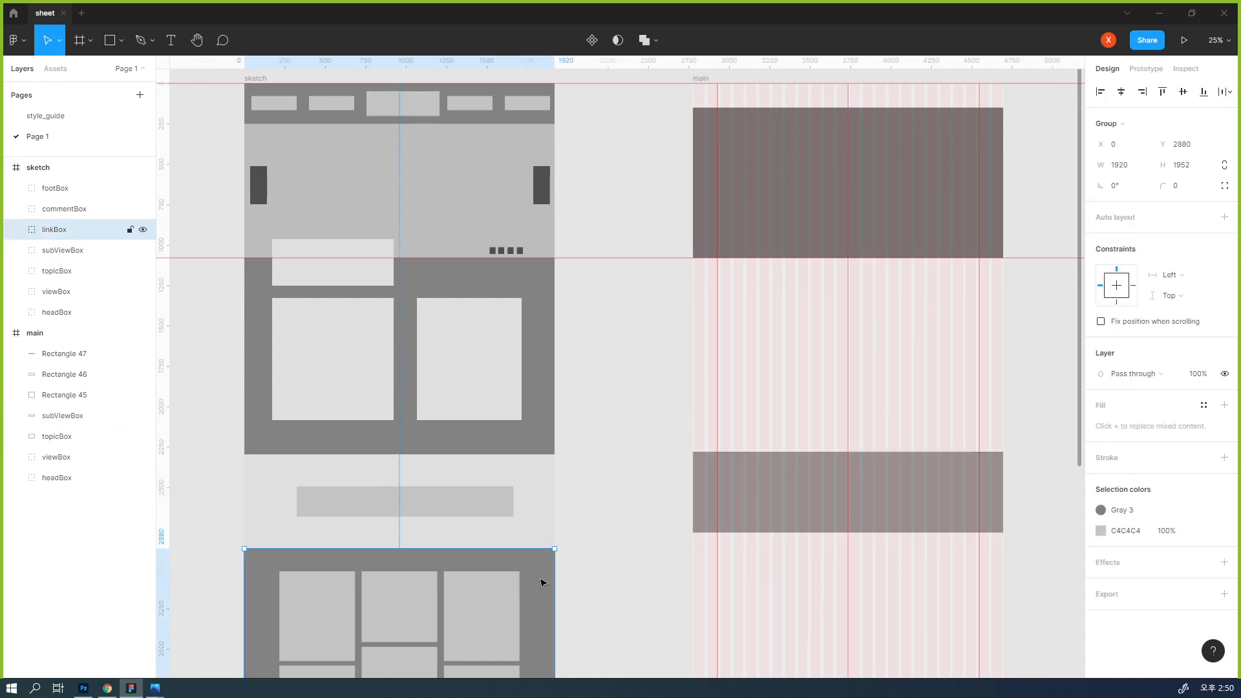
{"action": "scroll", "coordinate": [711, 526], "scroll_direction": "down", "scroll_amount": 3}
{"action": "left_click", "coordinate": [753, 528]}
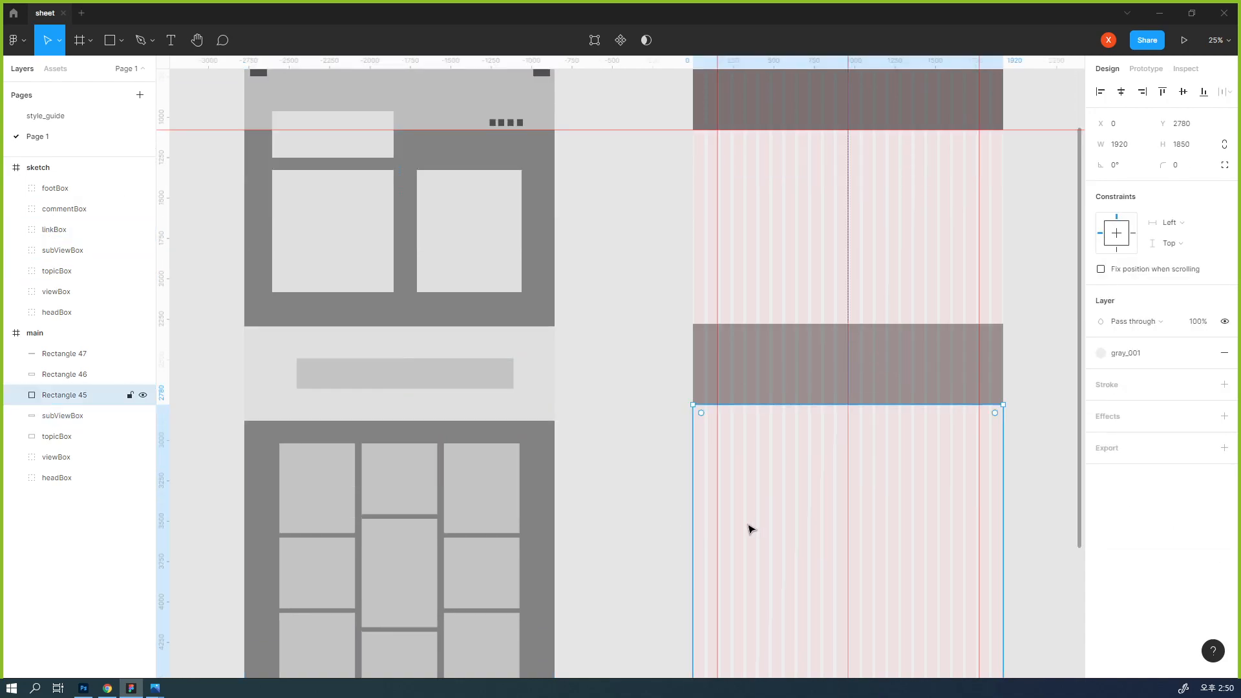
{"action": "double_click", "coordinate": [65, 395]}
{"action": "type", "text": "linkBox"}
{"action": "key", "text": "Return"}
- Rename Rectangle 46, the gray section below linkBox in the main frame, to commentBox
{"action": "scroll", "coordinate": [443, 361], "scroll_direction": "up", "scroll_amount": 1}
{"action": "scroll", "coordinate": [444, 362], "scroll_direction": "down", "scroll_amount": 6}
{"action": "left_click", "coordinate": [490, 370]}
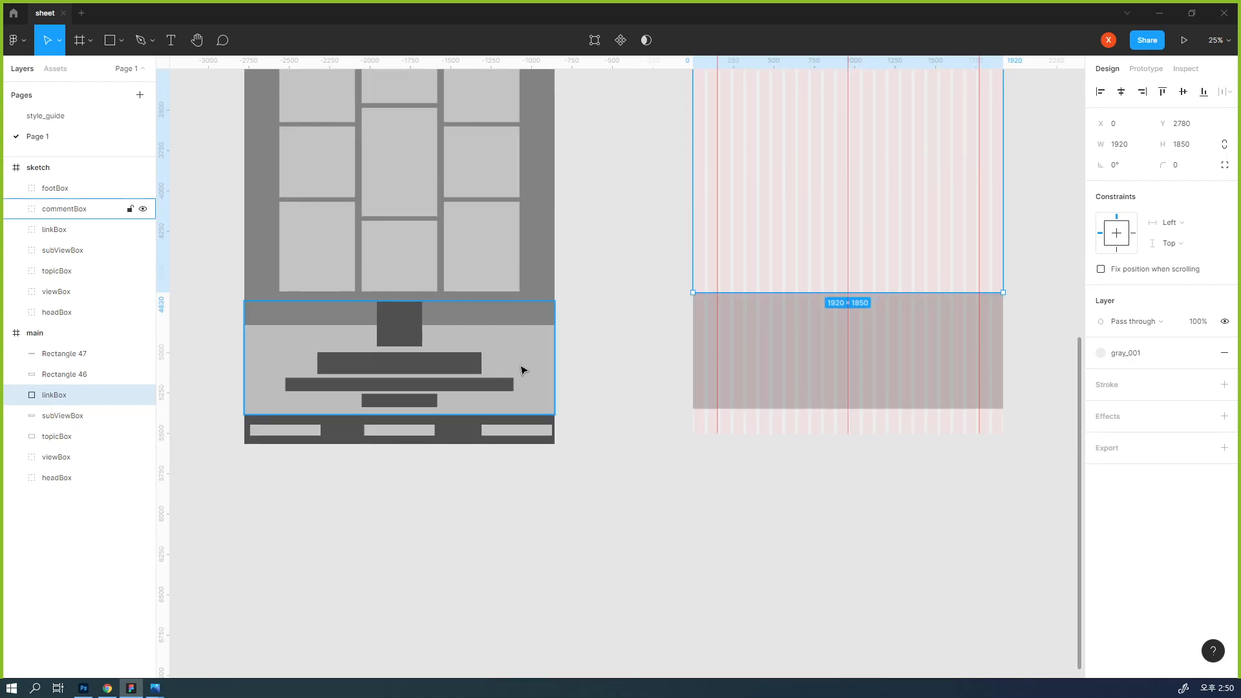
{"action": "left_click", "coordinate": [698, 339]}
{"action": "double_click", "coordinate": [82, 378]}
{"action": "type", "text": "comment"}
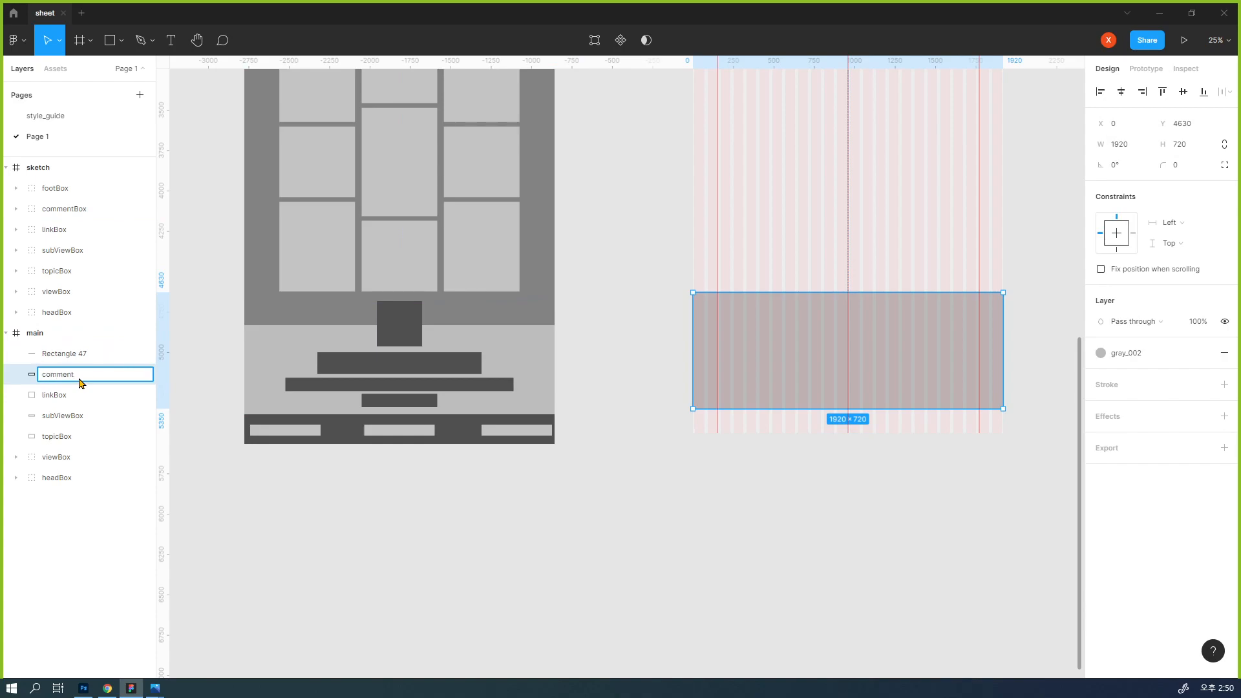
{"action": "type", "text": "Box"}
{"action": "key", "text": "Return"}
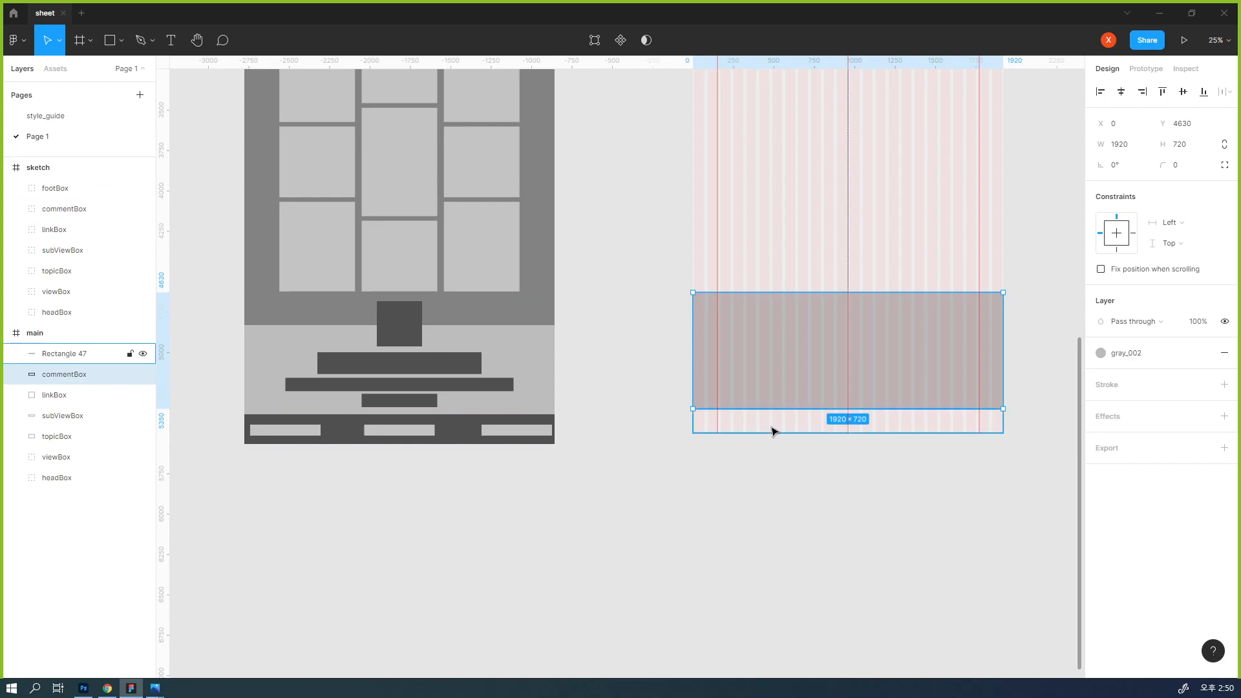
- Rename Rectangle 47, the lowest strip of the main frame, to footBox
{"action": "left_click", "coordinate": [773, 429]}
{"action": "double_click", "coordinate": [60, 354]}
{"action": "type", "text": "footBox"}
{"action": "key", "text": "Return"}
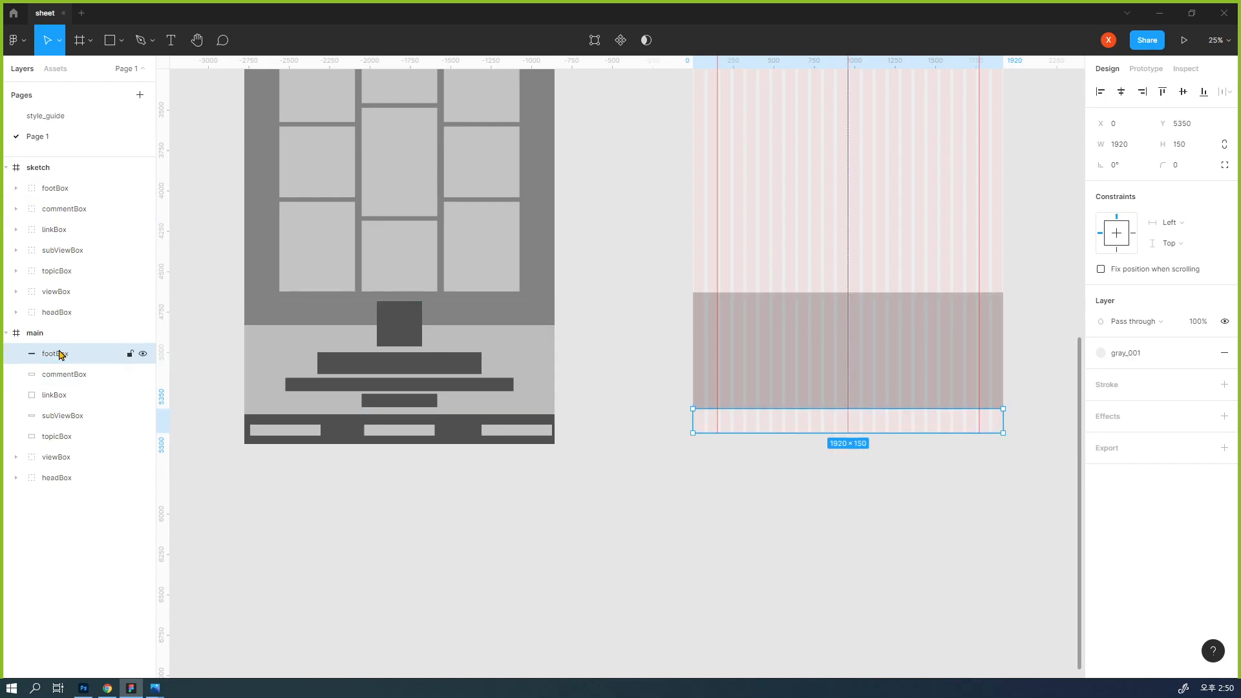
- Group the main frame's topicBox rectangle and name the group topicBox
{"action": "left_click", "coordinate": [90, 375]}
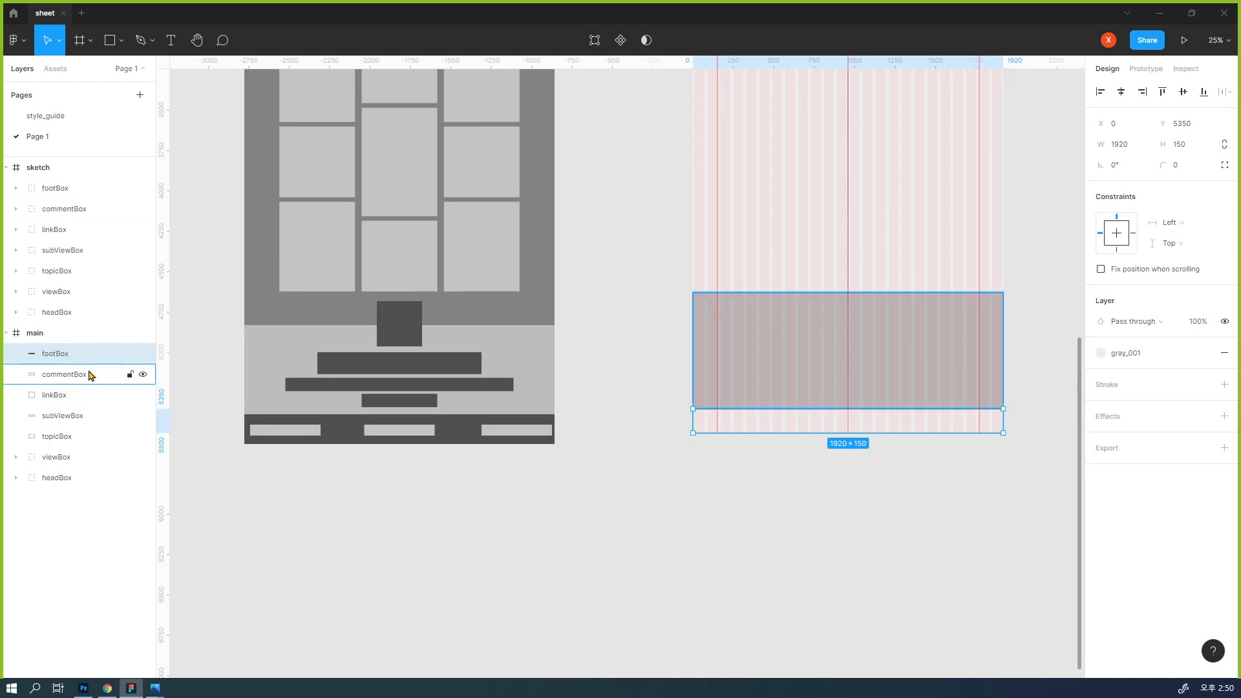
{"action": "left_click", "coordinate": [61, 420]}
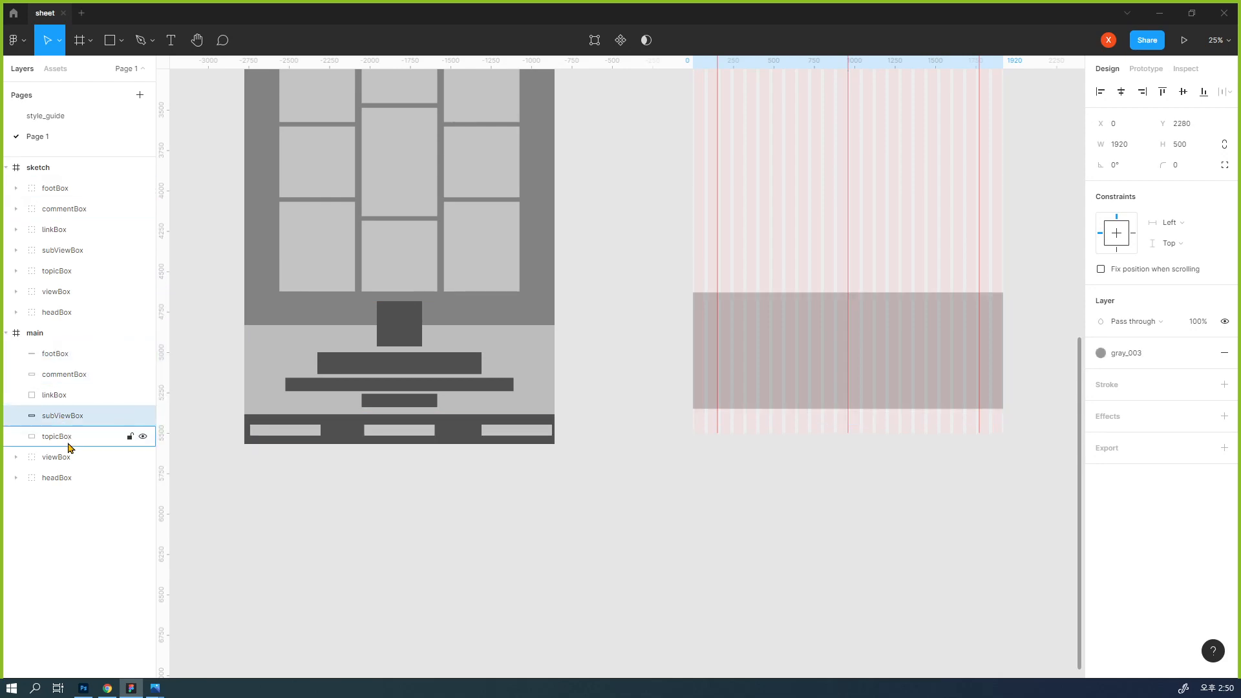
{"action": "left_click", "coordinate": [65, 441]}
{"action": "double_click", "coordinate": [65, 442]}
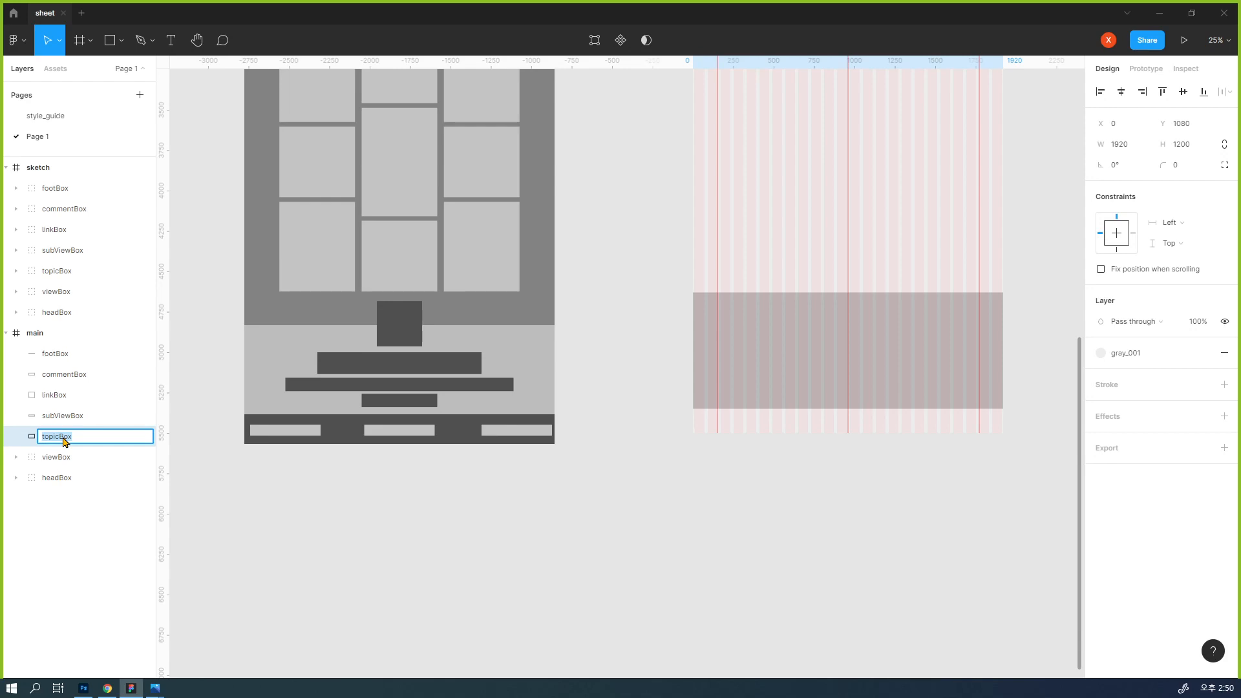
{"action": "key", "text": "ctrl+g"}
{"action": "double_click", "coordinate": [67, 438]}
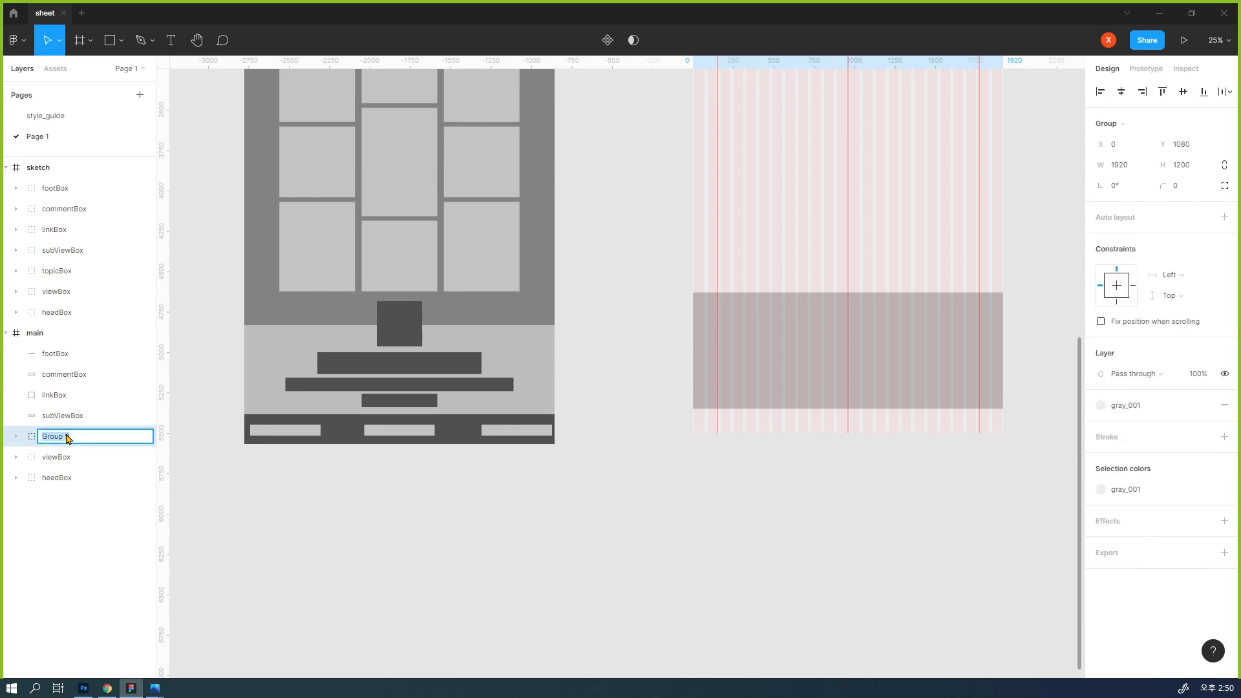
{"action": "type", "text": "topicBox"}
- Group the main frame's subViewBox rectangle and reuse its name, subViewBox, for the group
{"action": "left_click", "coordinate": [76, 417]}
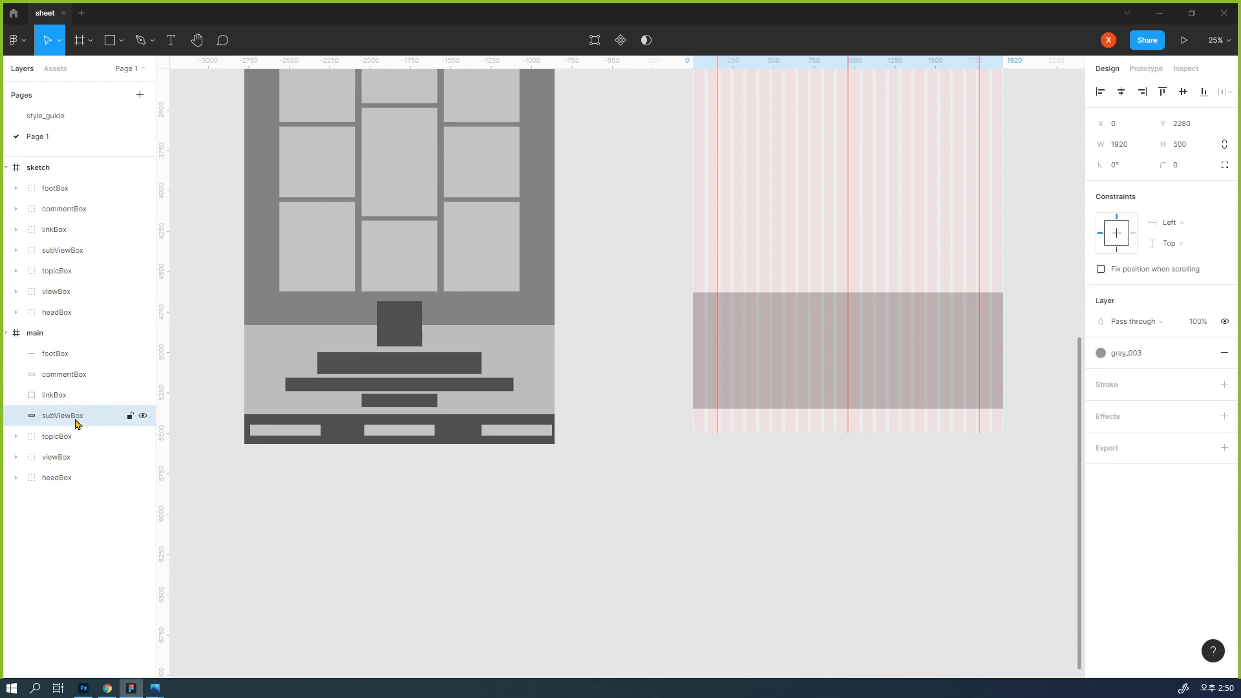
{"action": "double_click", "coordinate": [81, 419]}
{"action": "key", "text": "ctrl+c"}
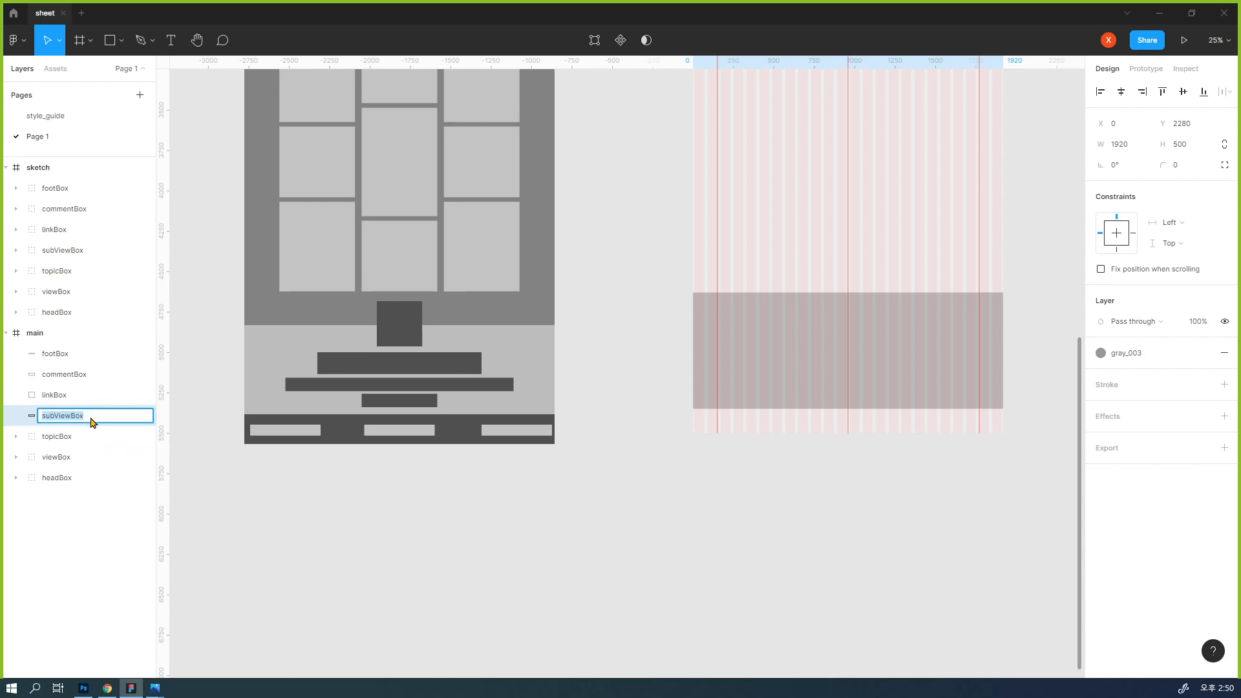
{"action": "key", "text": "ctrl+g"}
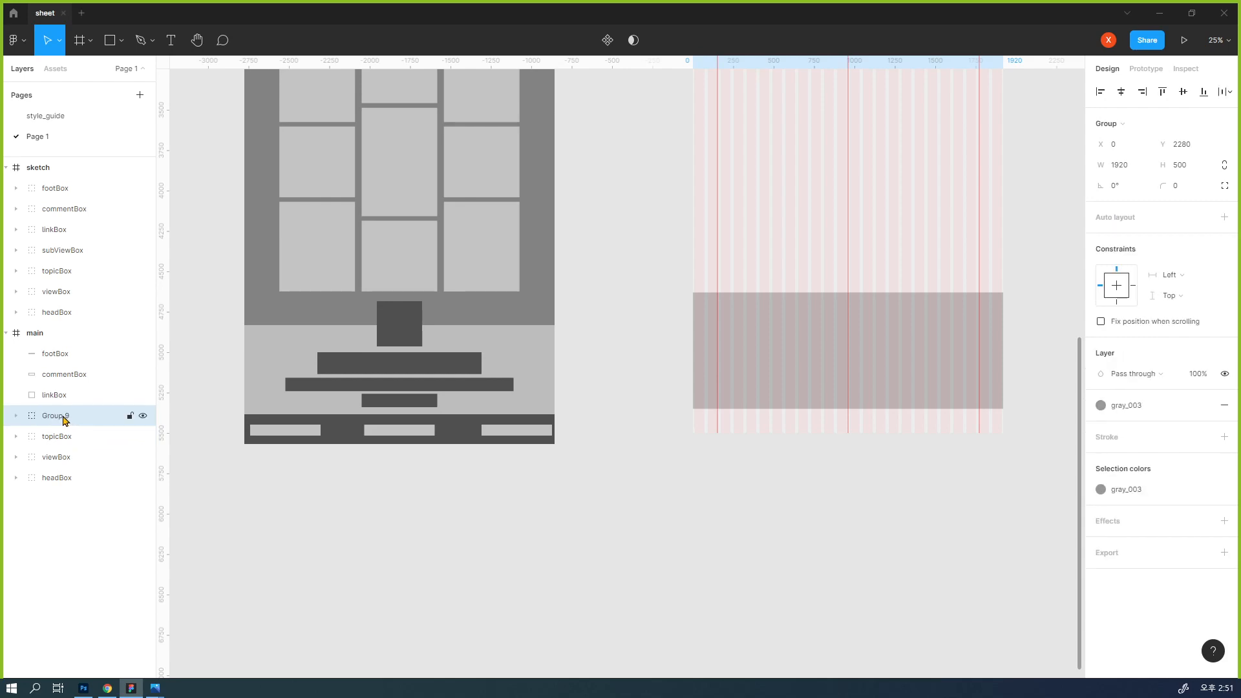
{"action": "double_click", "coordinate": [65, 419]}
{"action": "key", "text": "ctrl+v"}
- Group the main frame's linkBox rectangle and reuse its name, linkBox, for the group
{"action": "left_click", "coordinate": [63, 401]}
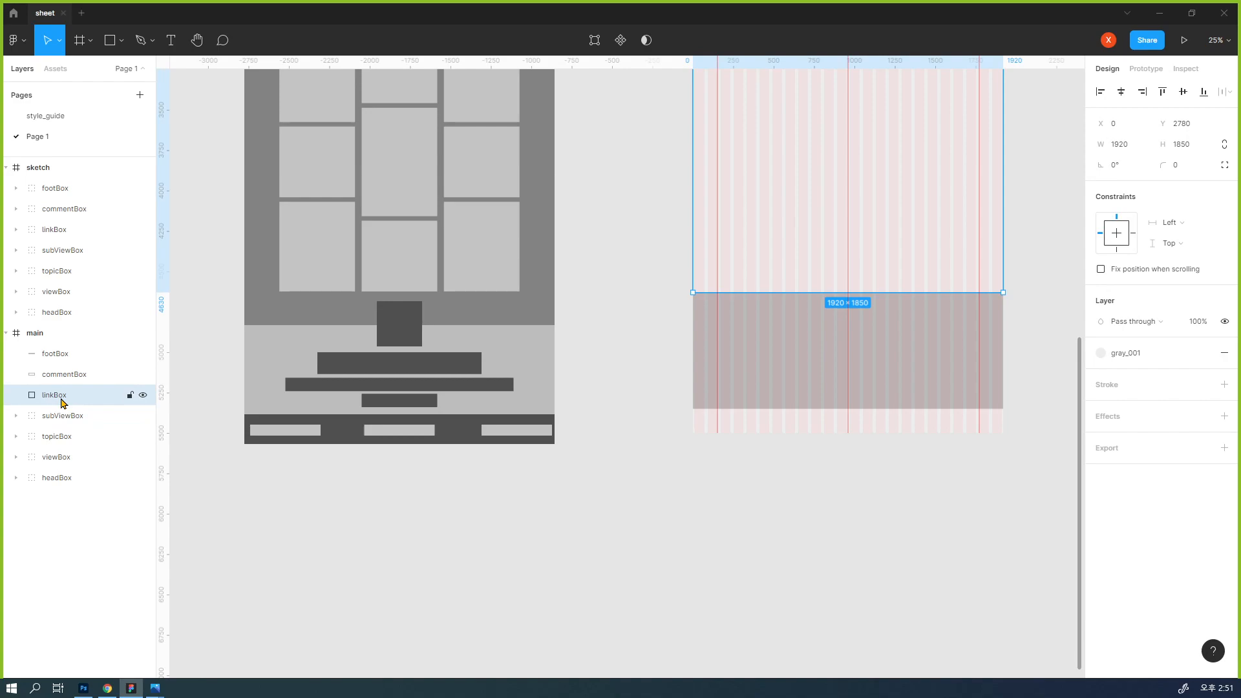
{"action": "double_click", "coordinate": [63, 400]}
{"action": "key", "text": "ctrl+c"}
{"action": "key", "text": "ctrl+g"}
{"action": "double_click", "coordinate": [61, 399]}
{"action": "key", "text": "ctrl+v"}
- Group the main frame's commentBox rectangle and give the group the name commentBox
{"action": "left_click", "coordinate": [70, 377]}
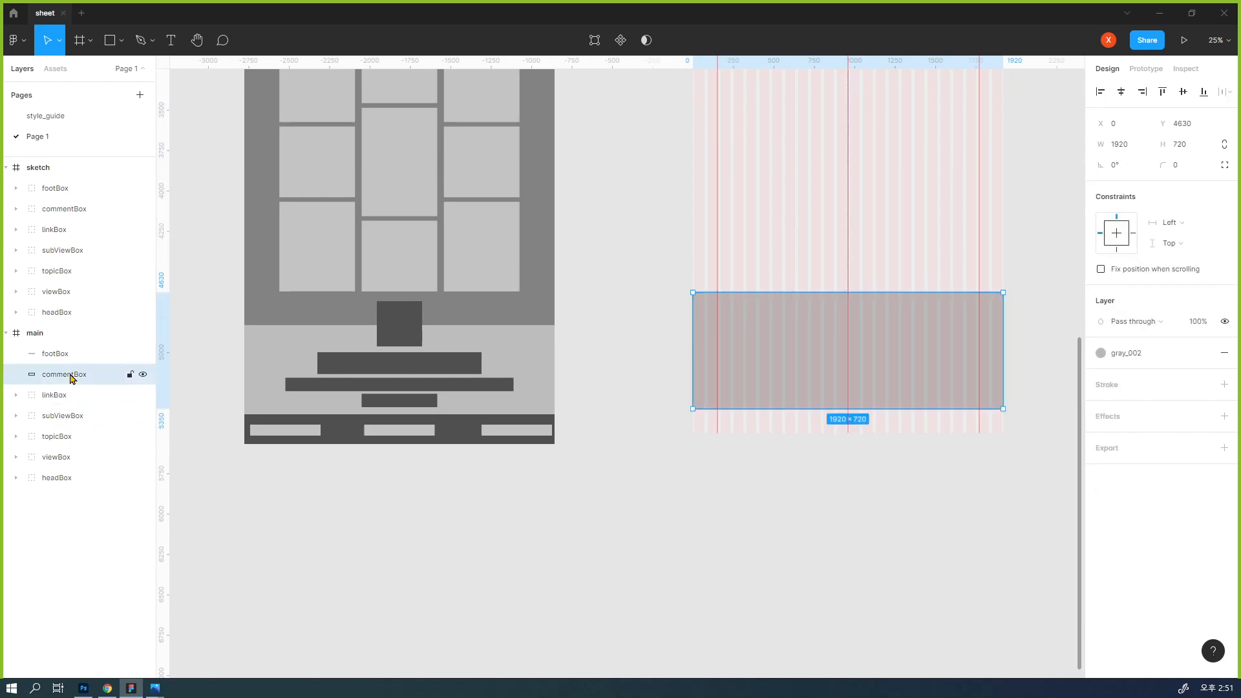
{"action": "double_click", "coordinate": [71, 377]}
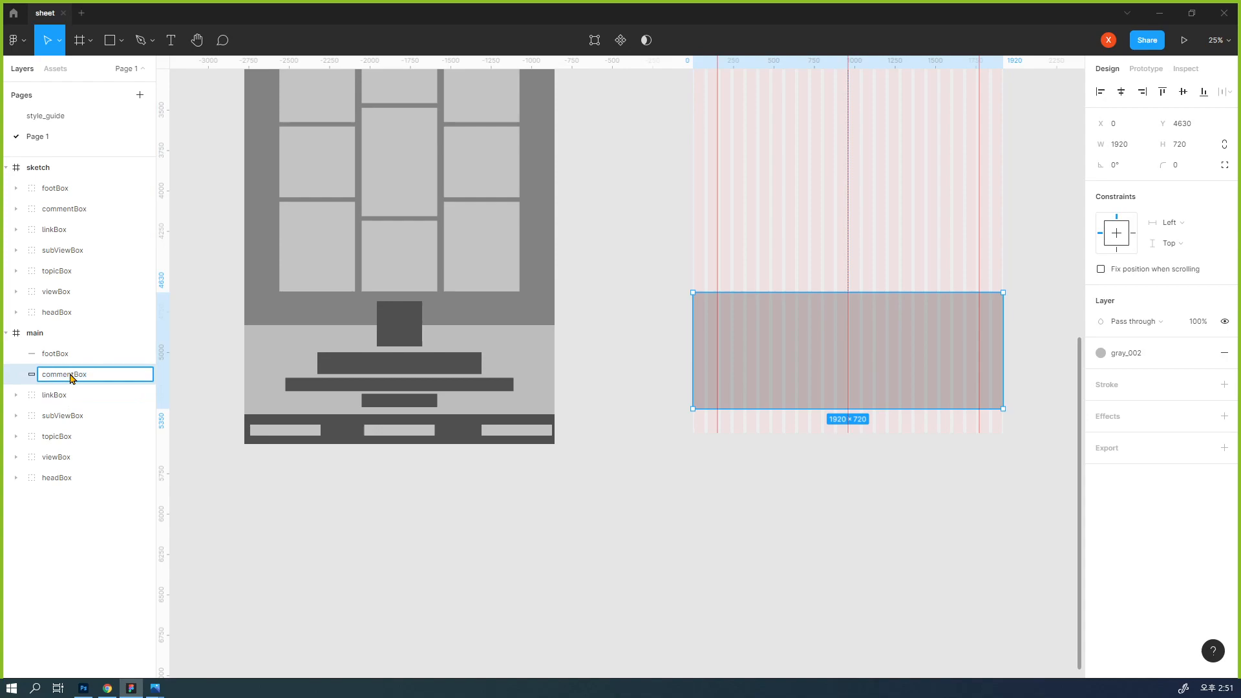
{"action": "key", "text": "ctrl+g"}
{"action": "key", "text": "ctrl+z"}
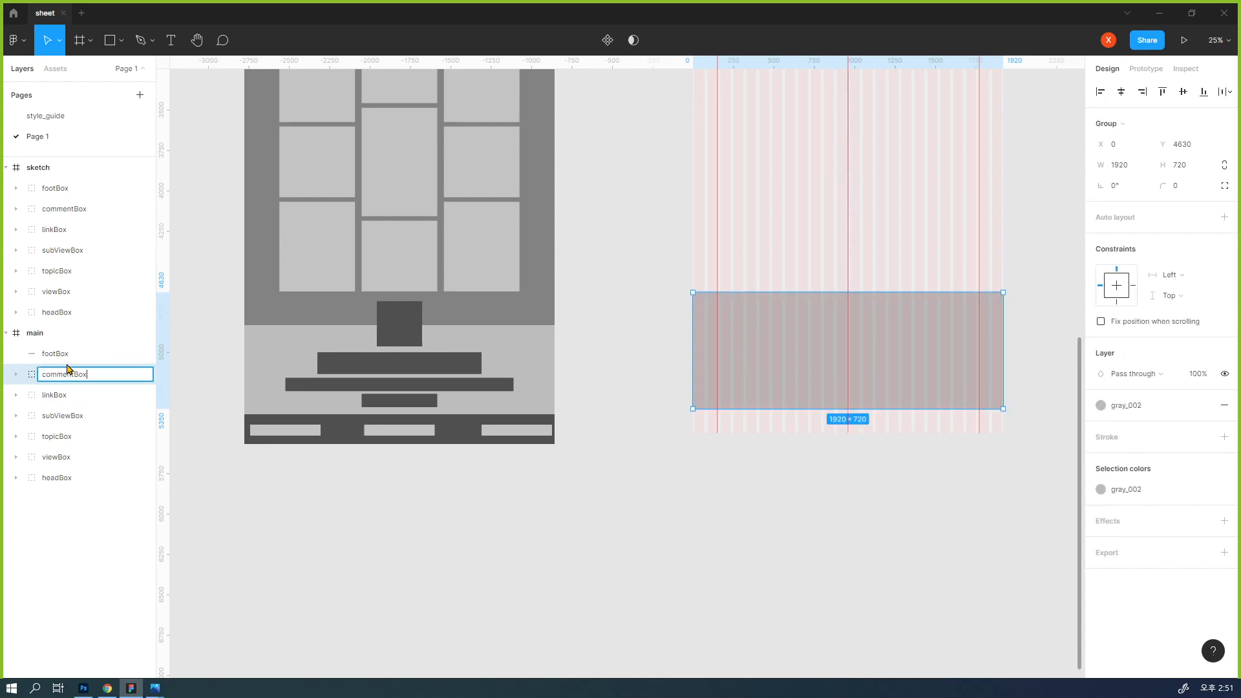
- Group the main frame's footBox rectangle, reuse its name, footBox, for the group and clear the selection
{"action": "left_click", "coordinate": [64, 357]}
{"action": "double_click", "coordinate": [64, 357]}
{"action": "key", "text": "ctrl+c"}
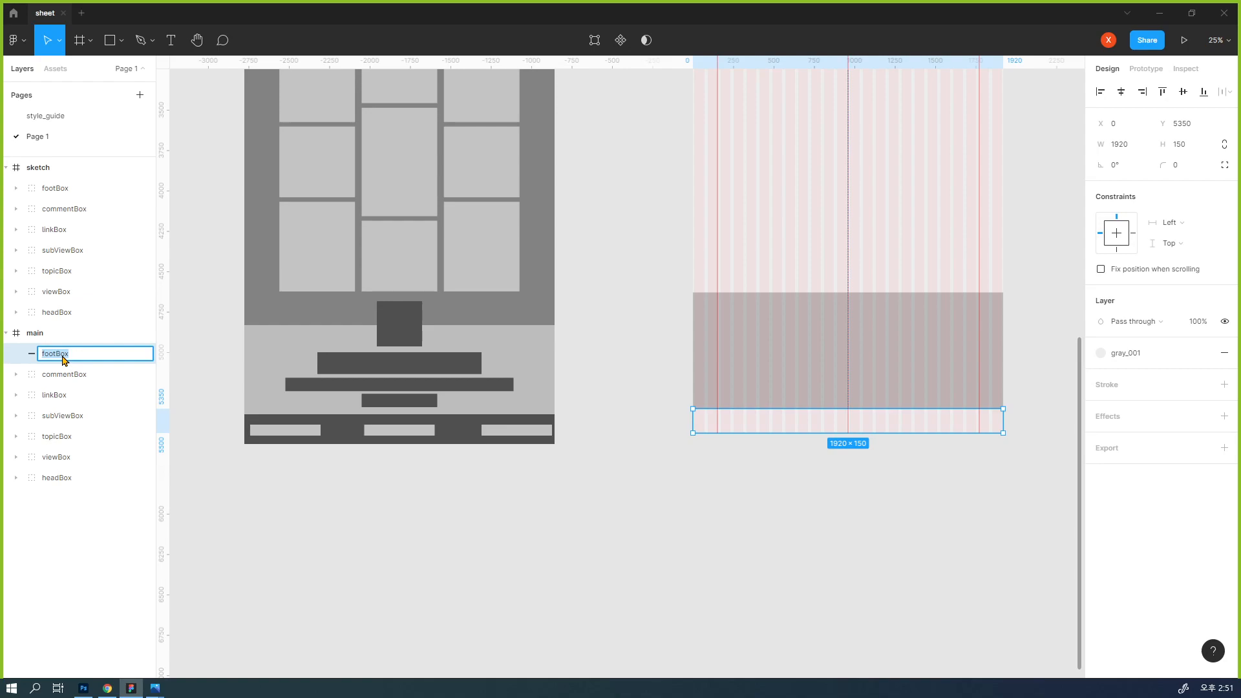
{"action": "key", "text": "ctrl+g"}
{"action": "double_click", "coordinate": [63, 360]}
{"action": "key", "text": "ctrl+v"}
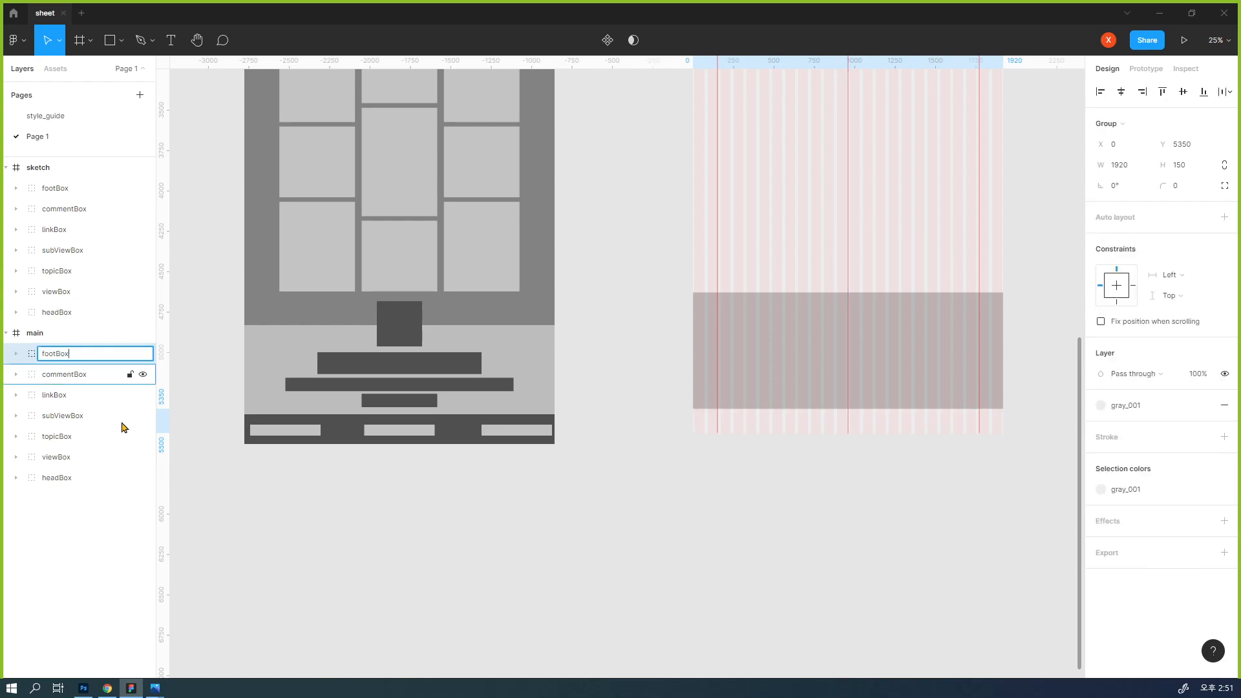
{"action": "left_click", "coordinate": [285, 572]}
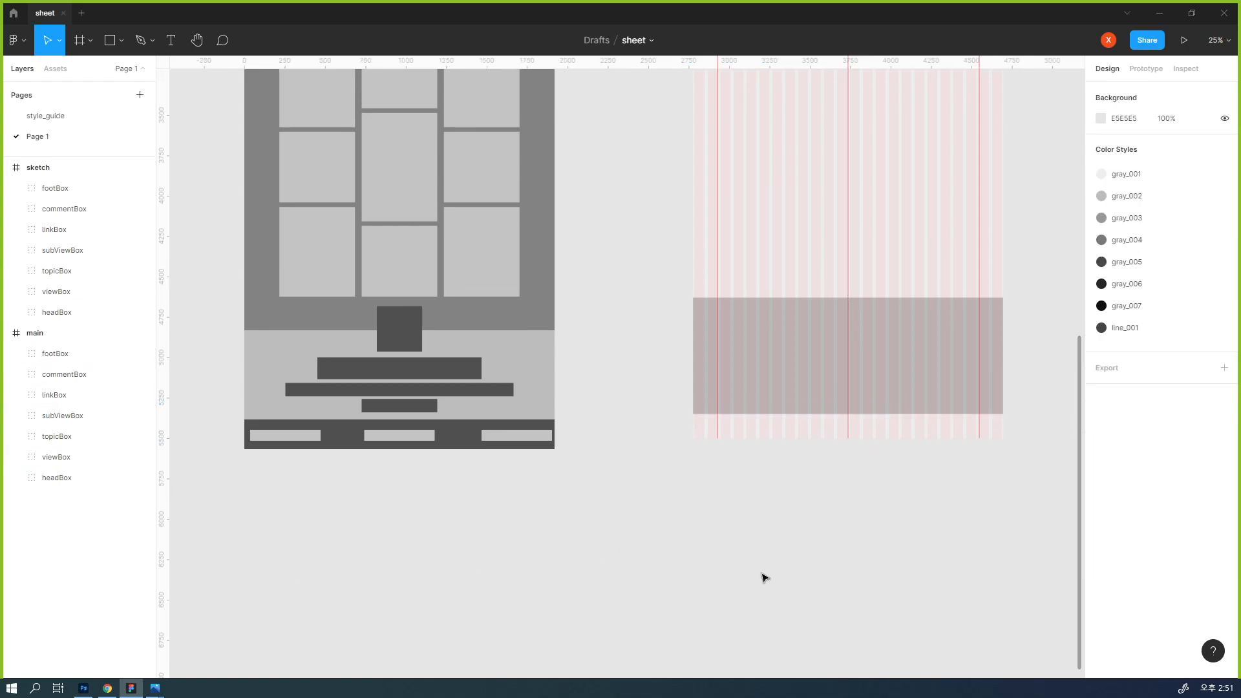
- Fit the sketch and main frames in view together and hide the rulers
{"action": "scroll", "coordinate": [763, 576], "scroll_direction": "up", "scroll_amount": 2}
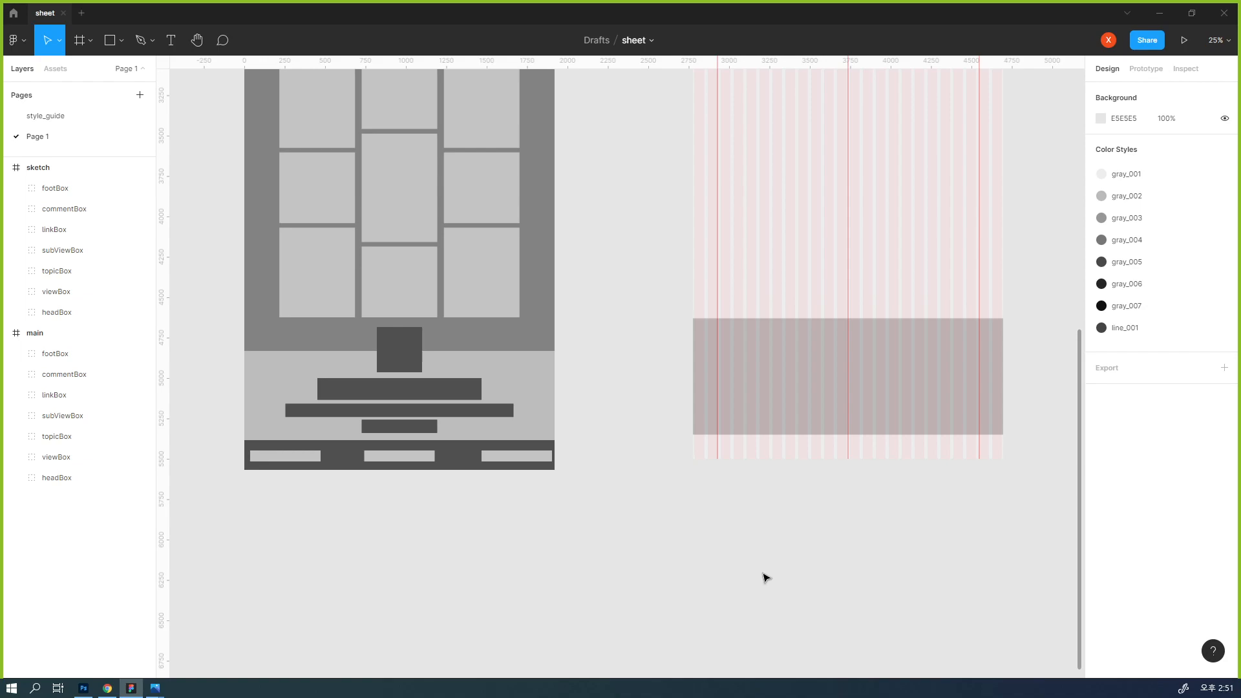
{"action": "key", "text": "shift+2"}
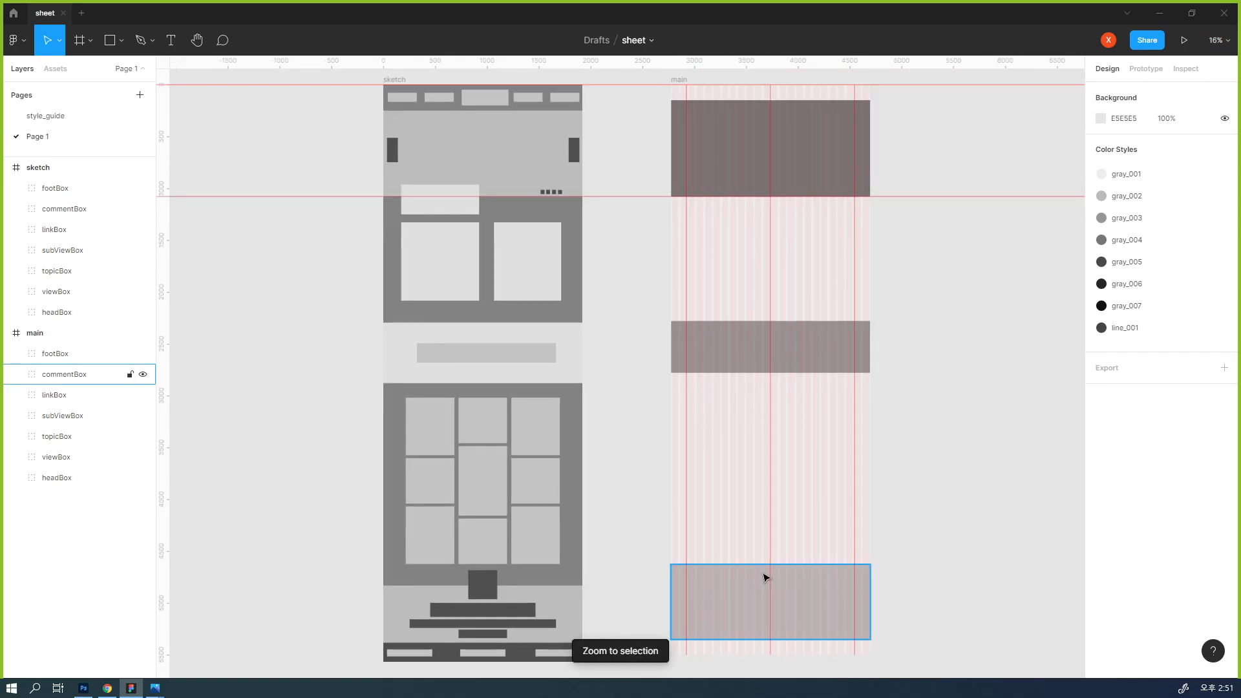
{"action": "left_click_drag", "start_coordinate": [659, 502], "coordinate": [611, 434]}
{"action": "left_click_drag", "start_coordinate": [603, 468], "coordinate": [605, 469]}
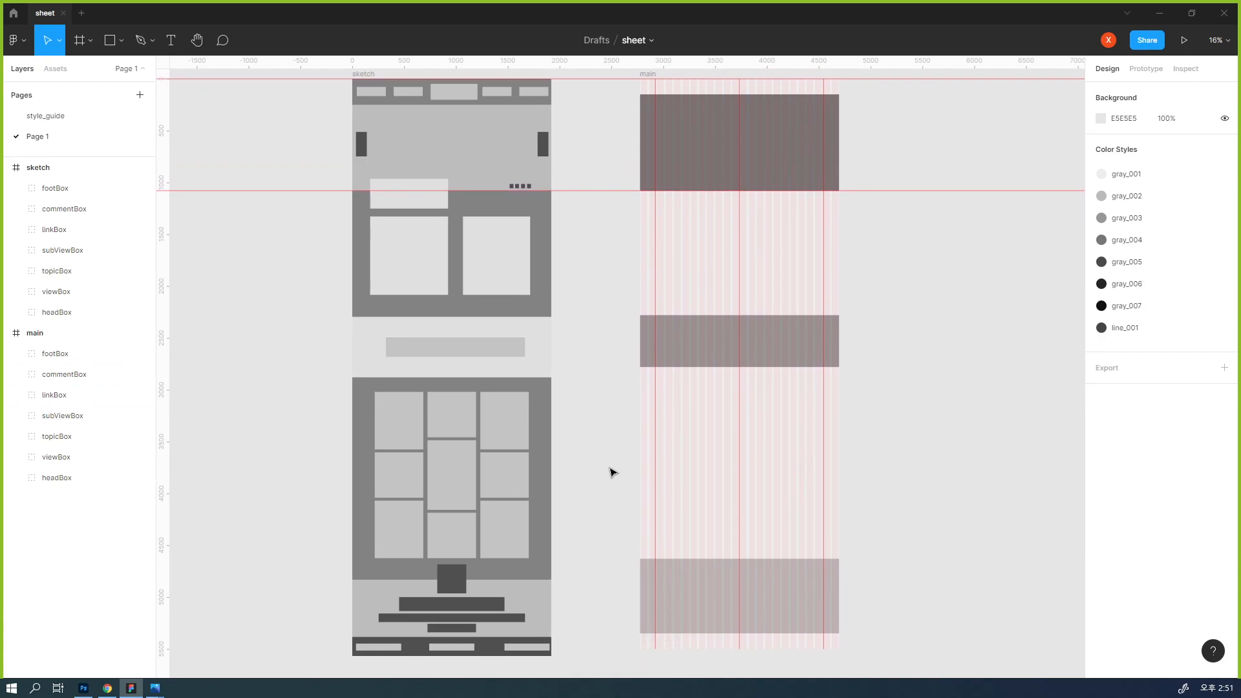
{"action": "key", "text": "shift+r"}
{"action": "left_click_drag", "start_coordinate": [612, 472], "coordinate": [599, 463]}
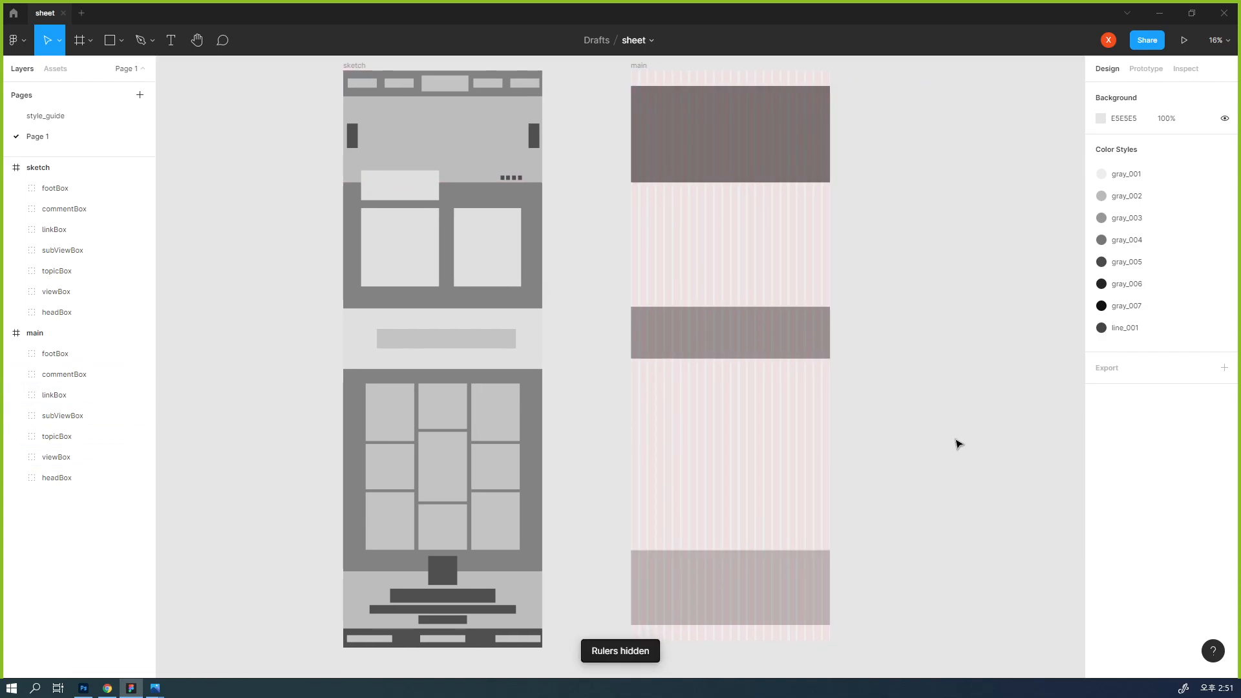
- Check the main frame's section groups one after another from the header down to linkBox, then clear the selection
{"action": "left_click", "coordinate": [766, 82]}
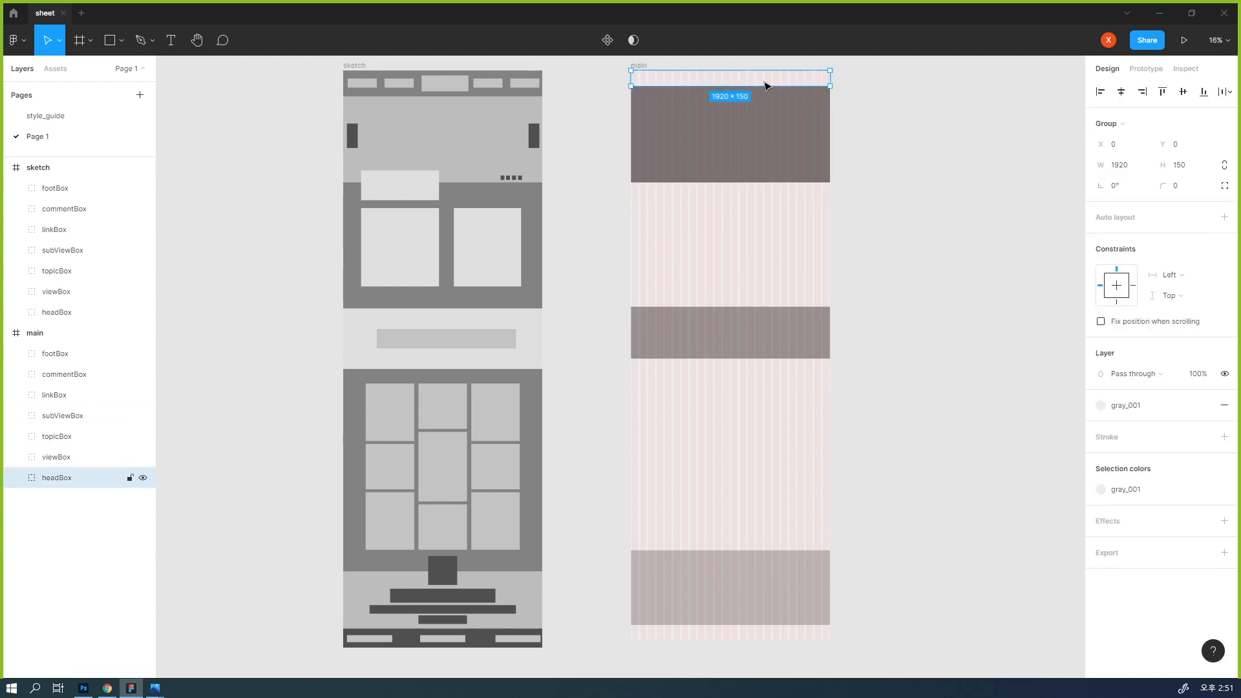
{"action": "left_click", "coordinate": [779, 155]}
{"action": "left_click", "coordinate": [785, 249]}
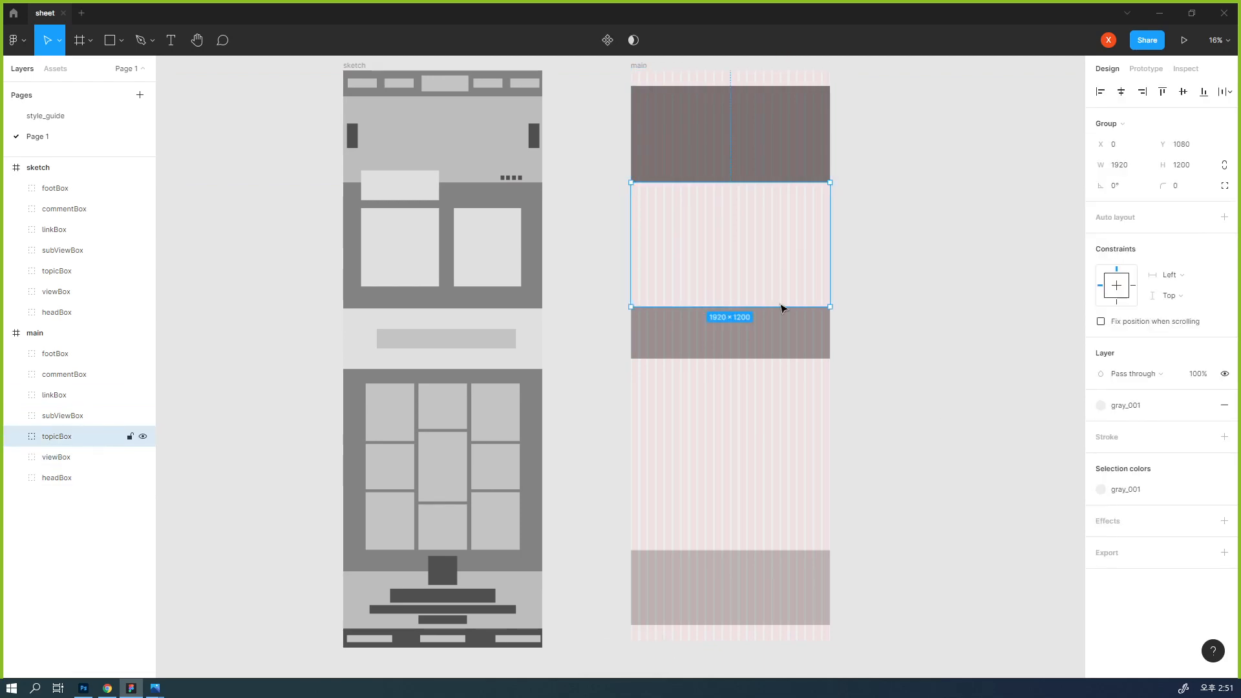
{"action": "left_click", "coordinate": [798, 341]}
{"action": "left_click", "coordinate": [799, 399]}
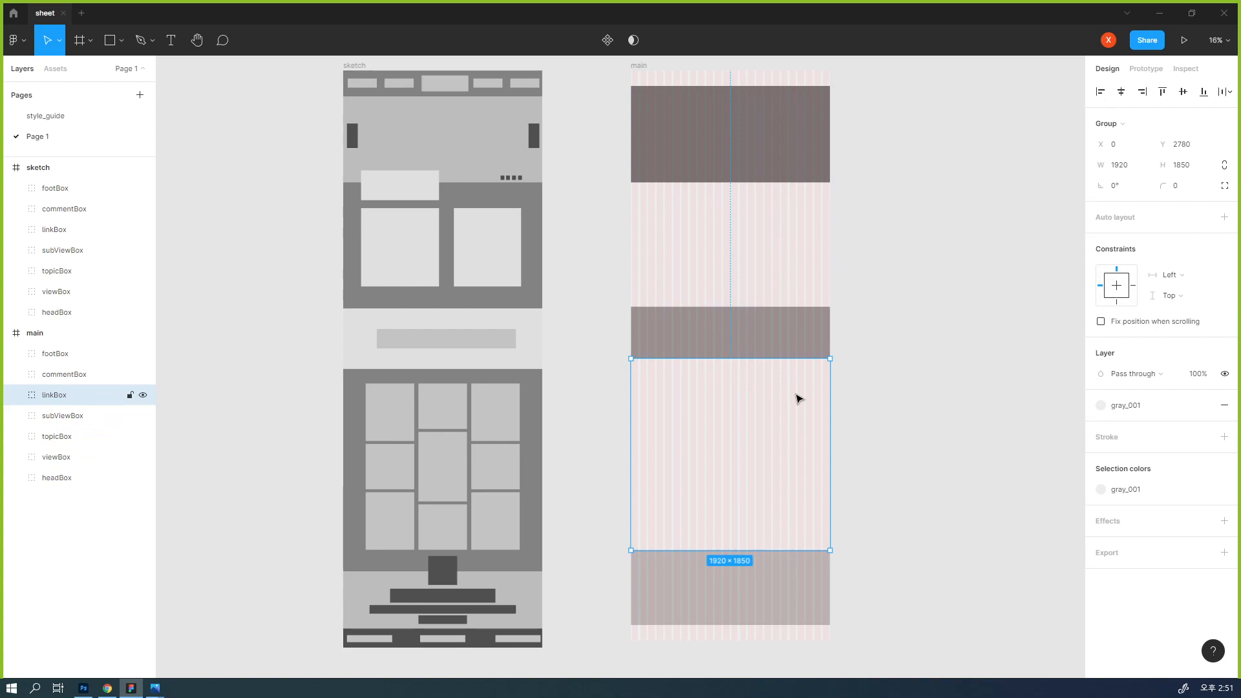
{"action": "left_click", "coordinate": [899, 420]}
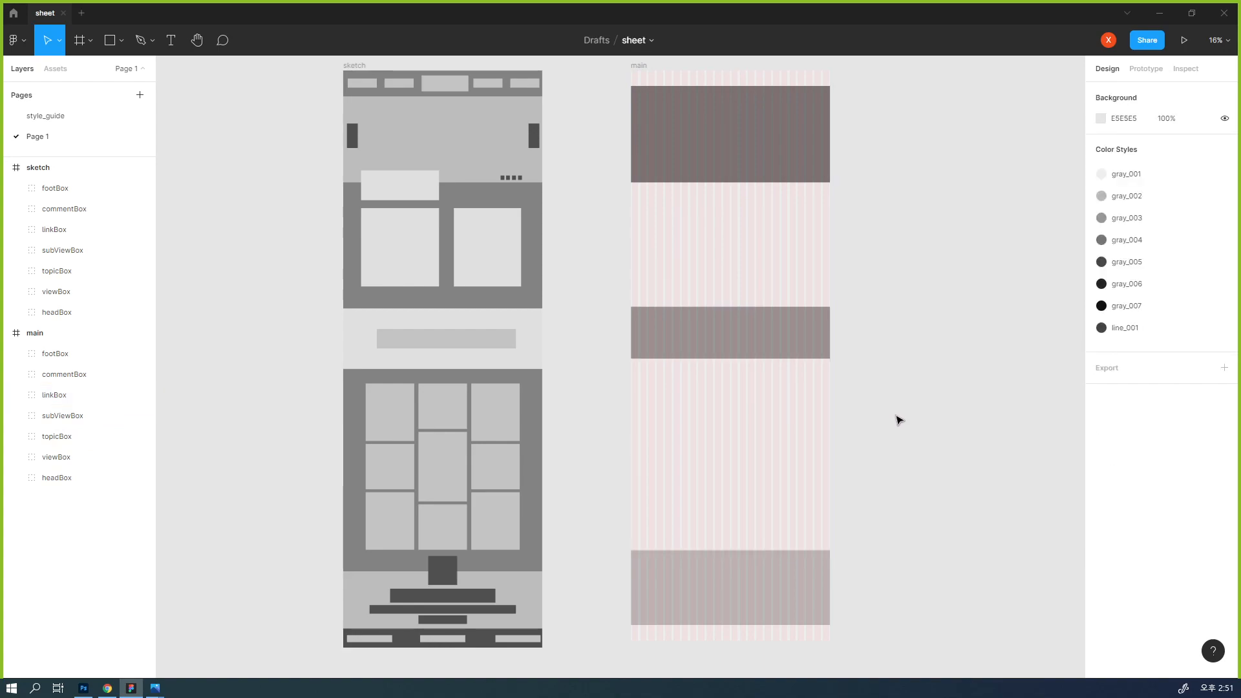
- Bring the main frame's headBox group forward to the top of the frame's layer order
{"action": "left_click", "coordinate": [779, 79]}
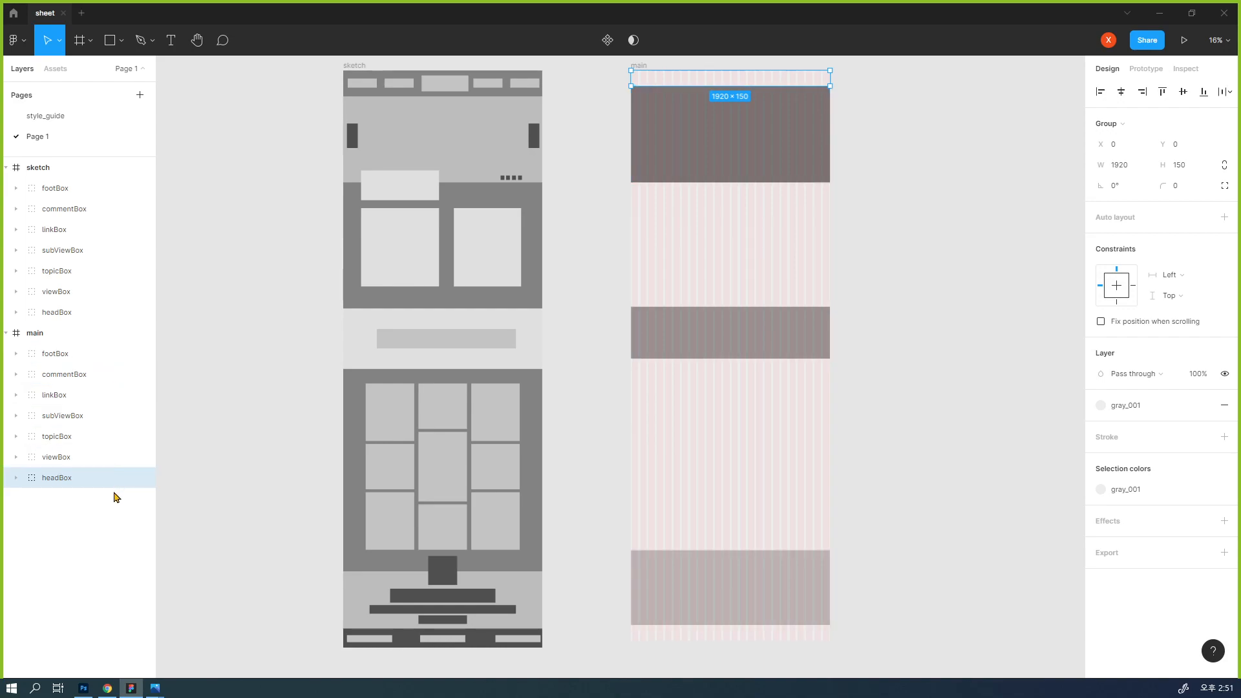
{"action": "key", "text": "ctrl+]"}
{"action": "key", "text": "ctrl+]"}
{"action": "key", "text": "ctrl+]"}
{"action": "key", "text": "ctrl+]"}
{"action": "key", "text": "ctrl+]"}
{"action": "key", "text": "ctrl+]"}
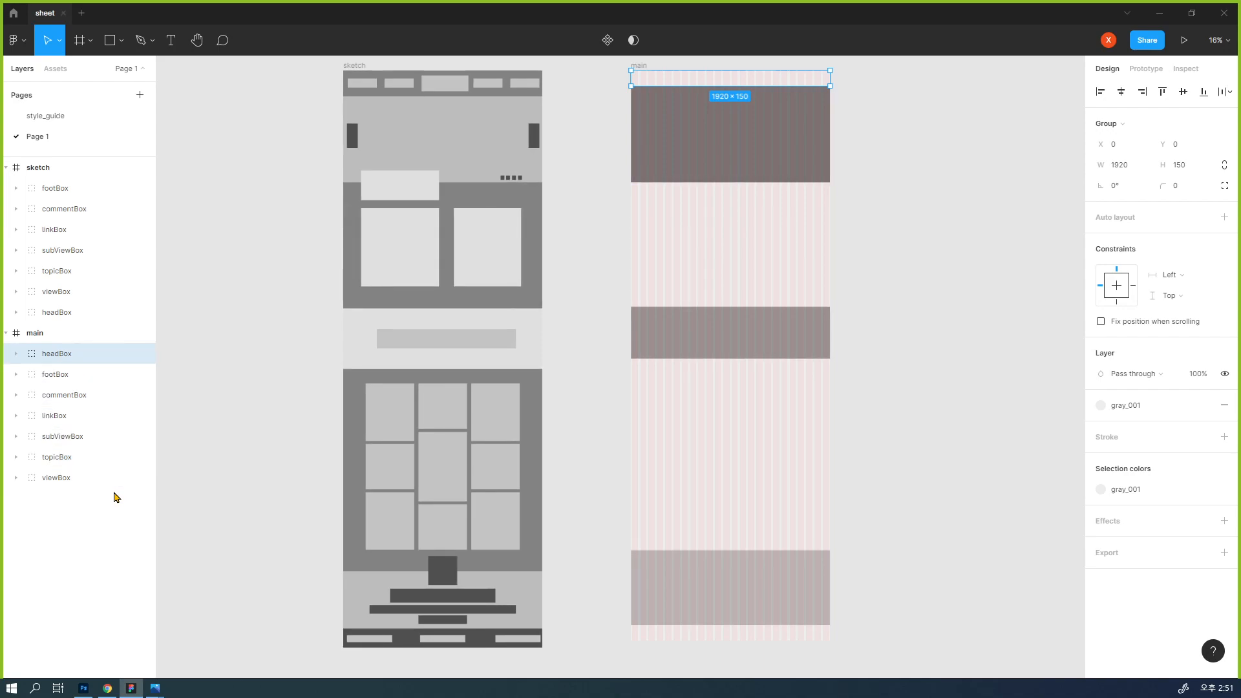
- Send the main frame's footBox group backward to the very end of the frame's layer order
{"action": "left_click", "coordinate": [86, 375]}
{"action": "key", "text": "ctrl+["}
{"action": "key", "text": "ctrl+["}
{"action": "key", "text": "ctrl+["}
{"action": "key", "text": "ctrl+["}
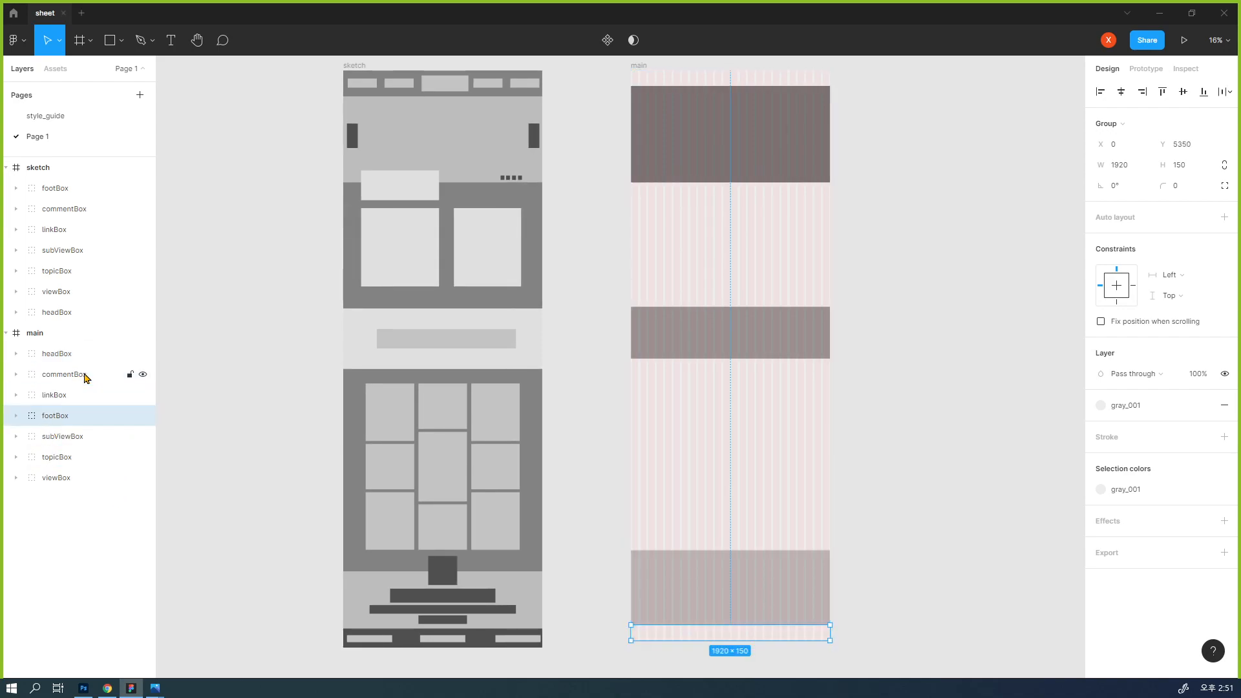
{"action": "key", "text": "ctrl+["}
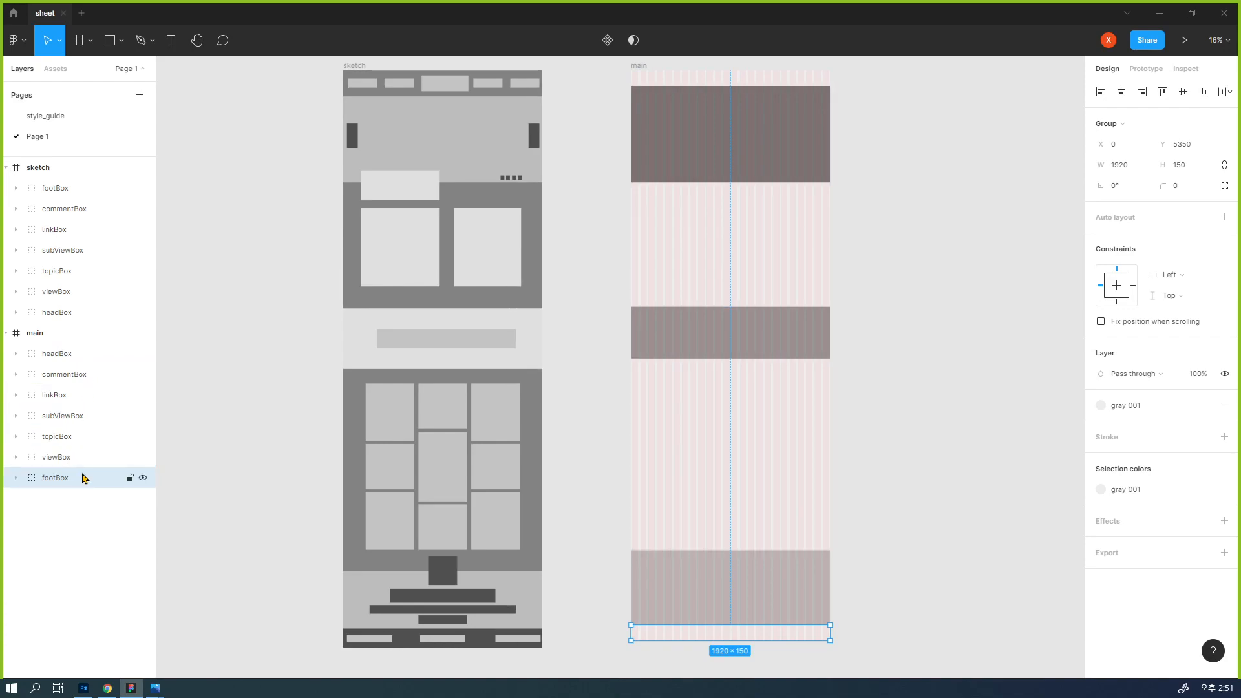
- Send the main frame's commentBox group backward until it sits directly above footBox in the layer order
{"action": "left_click", "coordinate": [106, 381]}
{"action": "key", "text": "ctrl+["}
{"action": "key", "text": "ctrl+["}
{"action": "key", "text": "ctrl+["}
{"action": "key", "text": "ctrl+["}
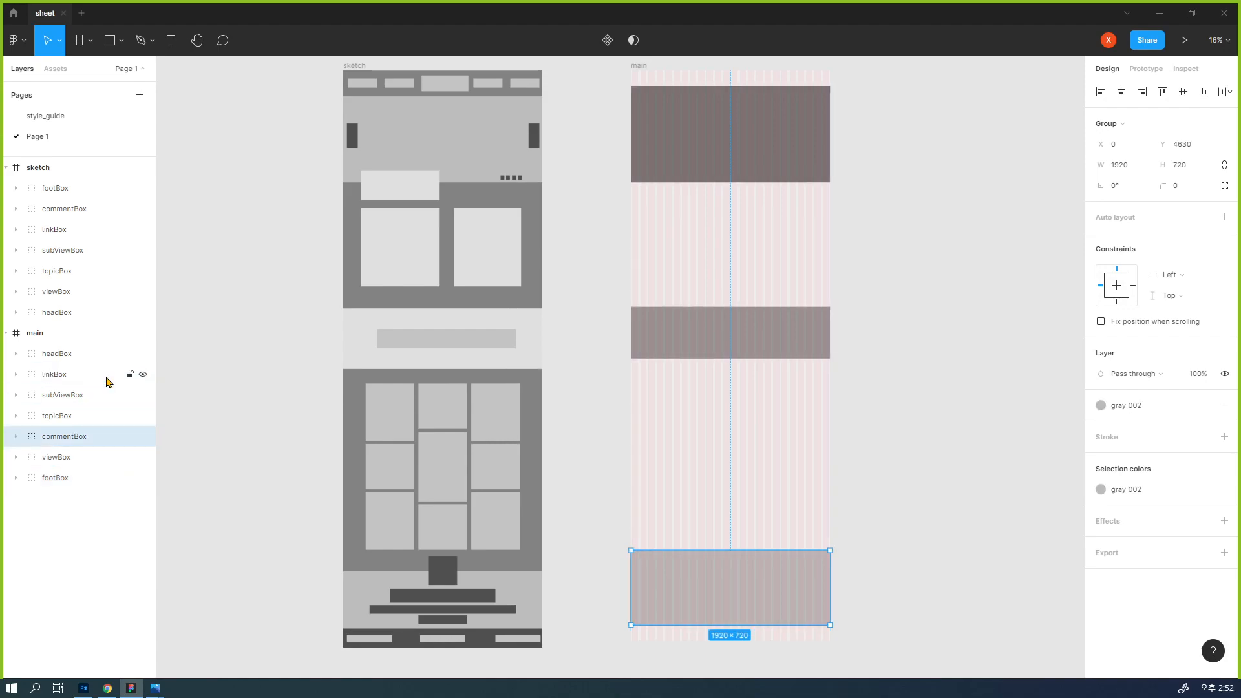
- Bring the main frame's viewBox group forward until it sits directly below headBox in the layer order
{"action": "left_click", "coordinate": [120, 438]}
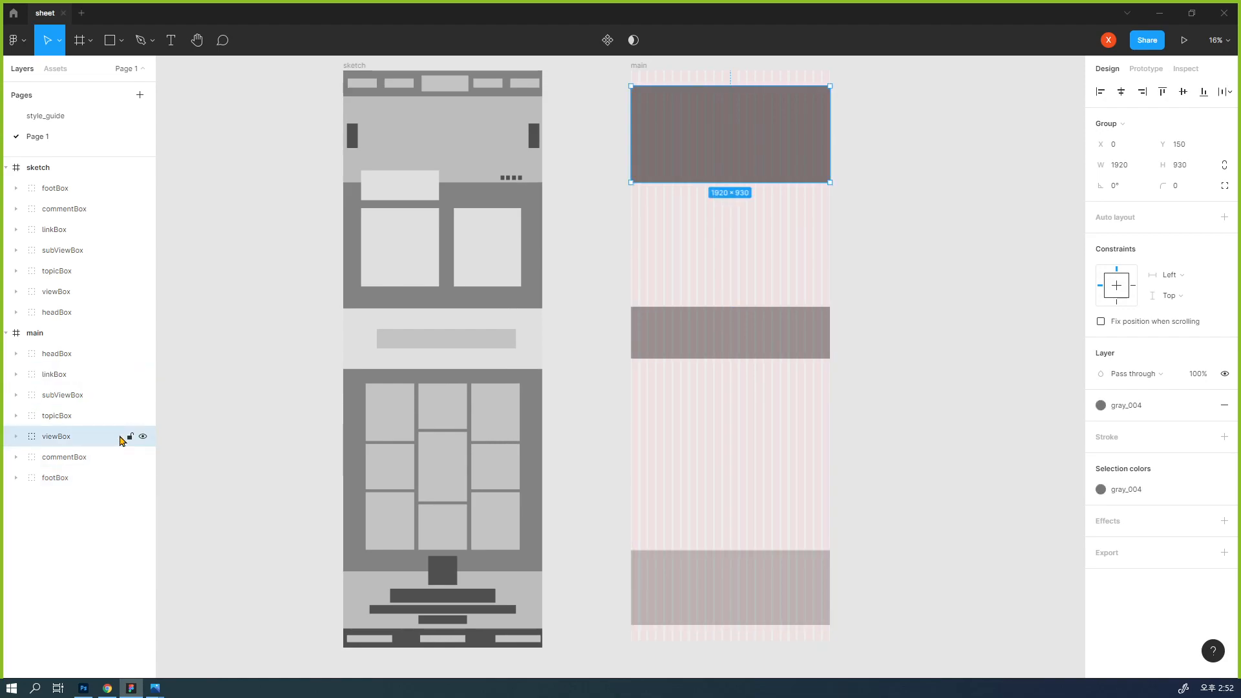
{"action": "key", "text": "ctrl+]"}
{"action": "key", "text": "ctrl+]"}
{"action": "key", "text": "ctrl+]"}
- Send the main frame's linkBox group backward until it sits directly above commentBox in the layer order
{"action": "left_click", "coordinate": [106, 397]}
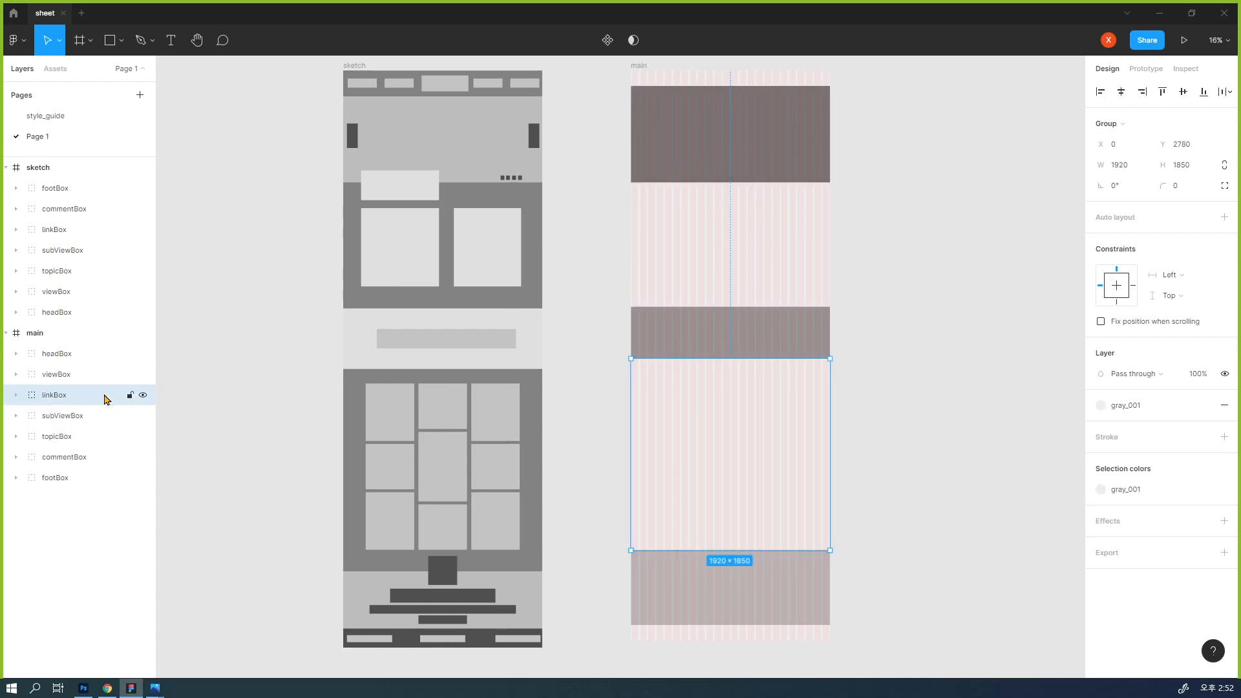
{"action": "key", "text": "ctrl+["}
{"action": "key", "text": "ctrl+["}
- Bring the main frame's topicBox group forward so it sits between viewBox and subViewBox in the layer order
{"action": "left_click", "coordinate": [77, 381]}
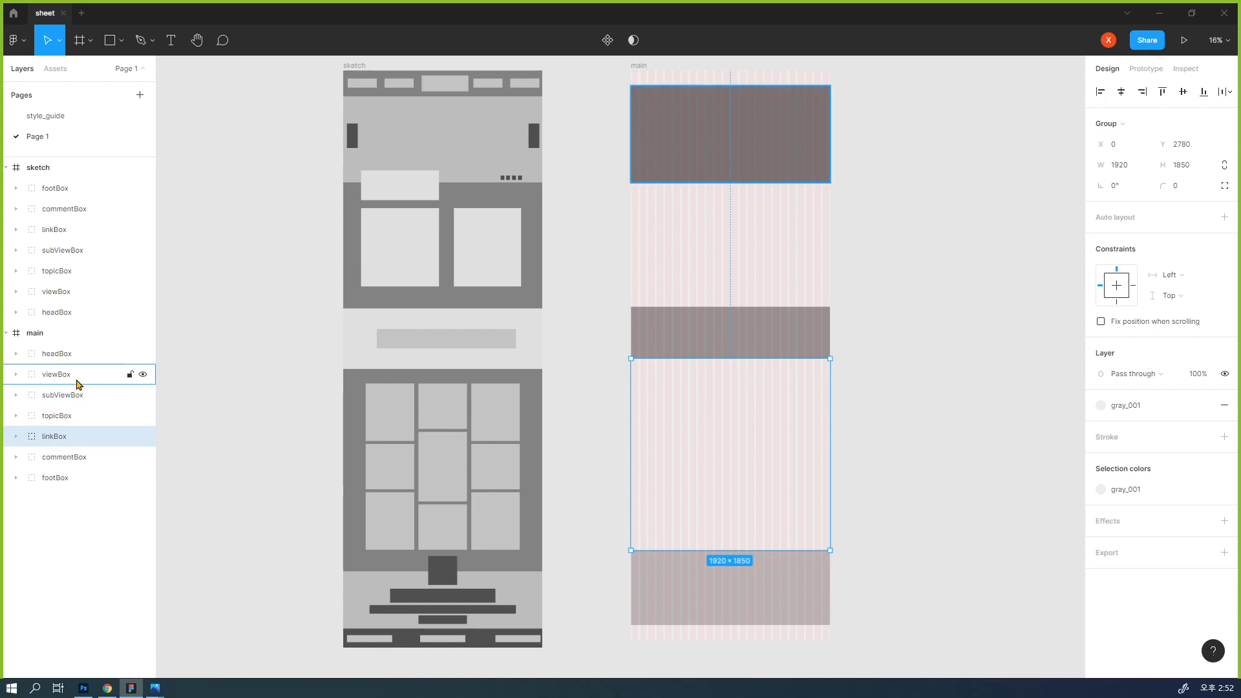
{"action": "left_click", "coordinate": [79, 397]}
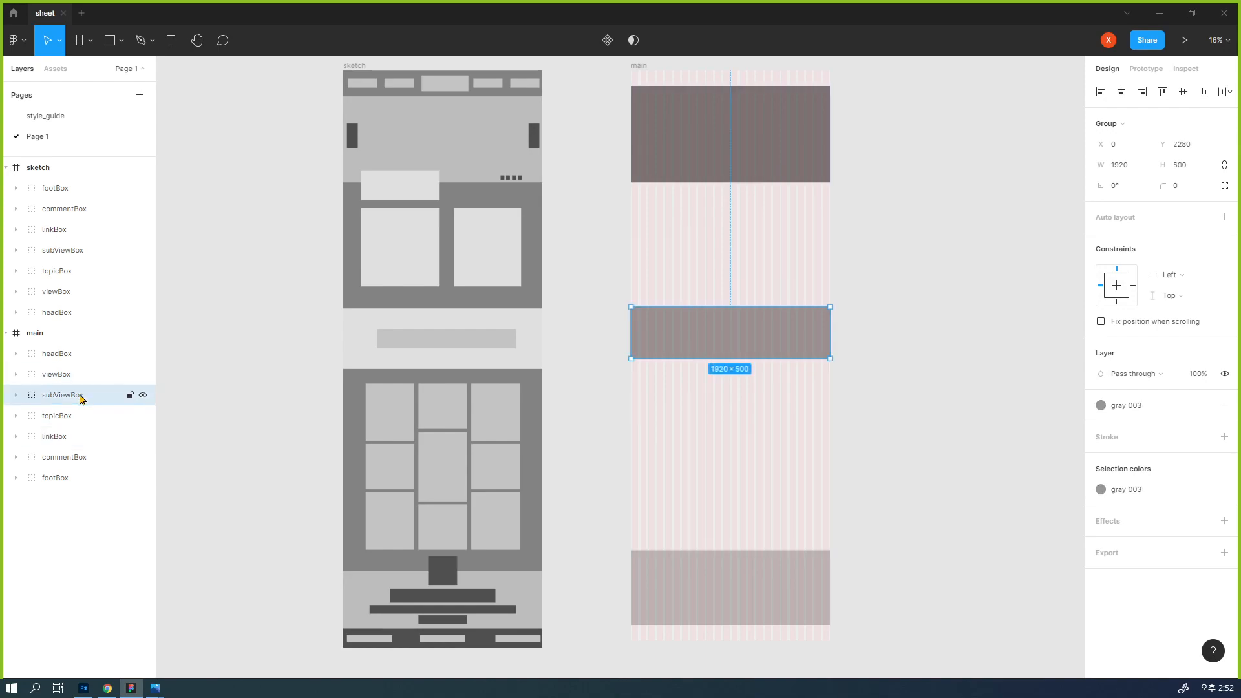
{"action": "left_click", "coordinate": [87, 418]}
{"action": "key", "text": "ctrl+bracketright"}
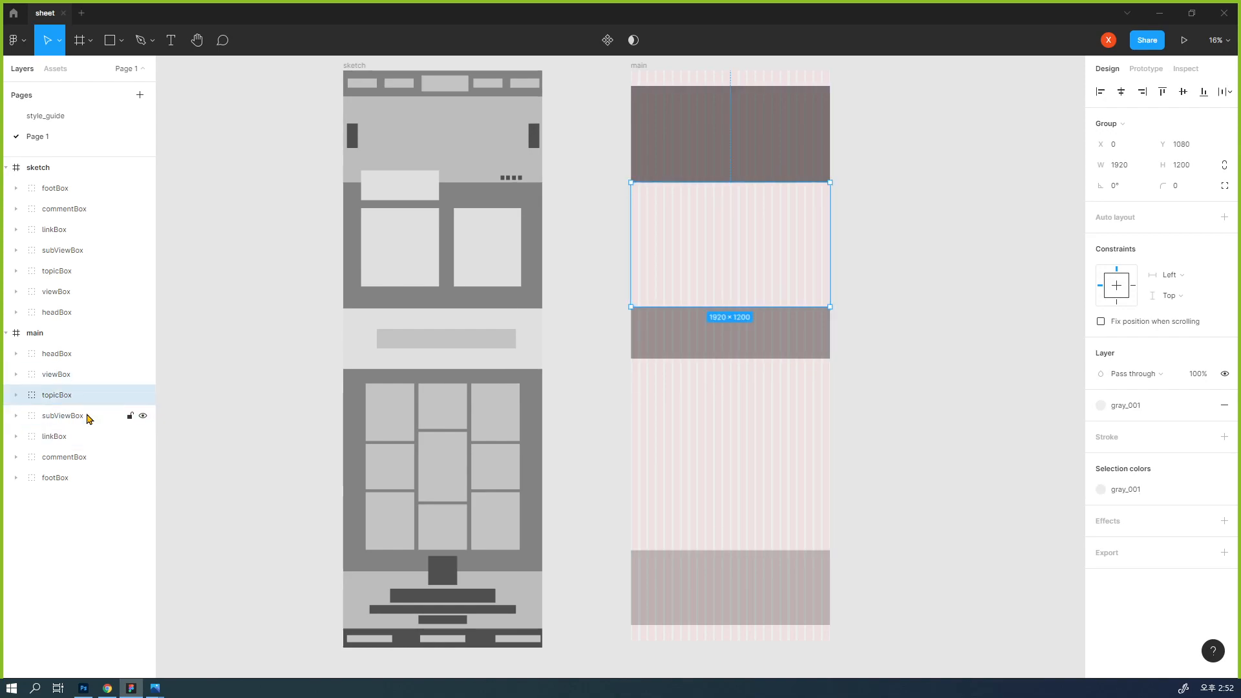
- Check the main frame's groups from subViewBox down to footBox, then clear the selection
{"action": "left_click", "coordinate": [86, 417]}
{"action": "left_click", "coordinate": [86, 438]}
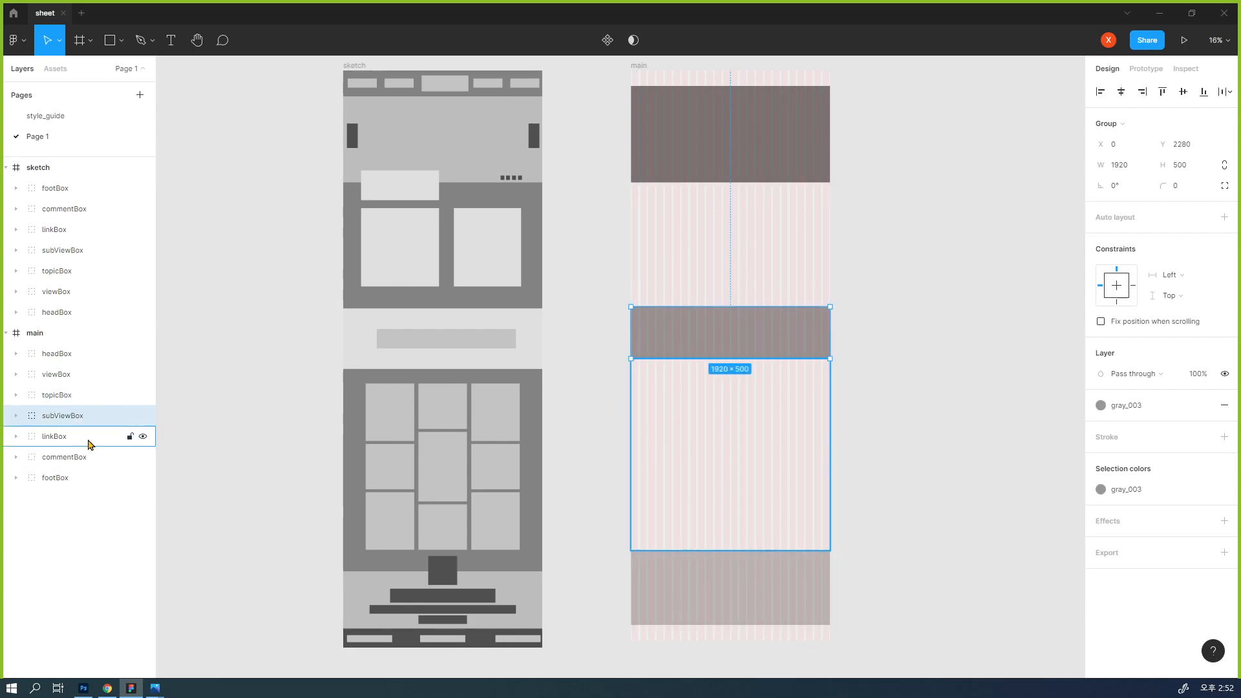
{"action": "left_click", "coordinate": [95, 457]}
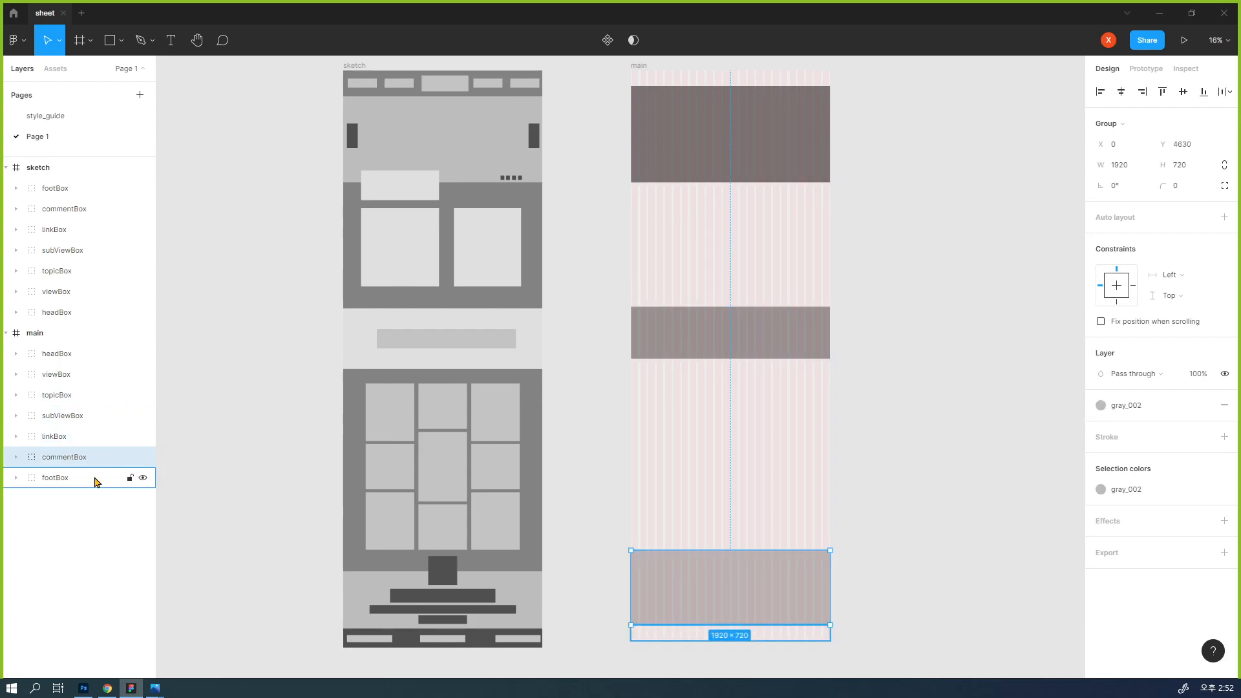
{"action": "left_click", "coordinate": [95, 480]}
{"action": "left_click", "coordinate": [98, 560]}
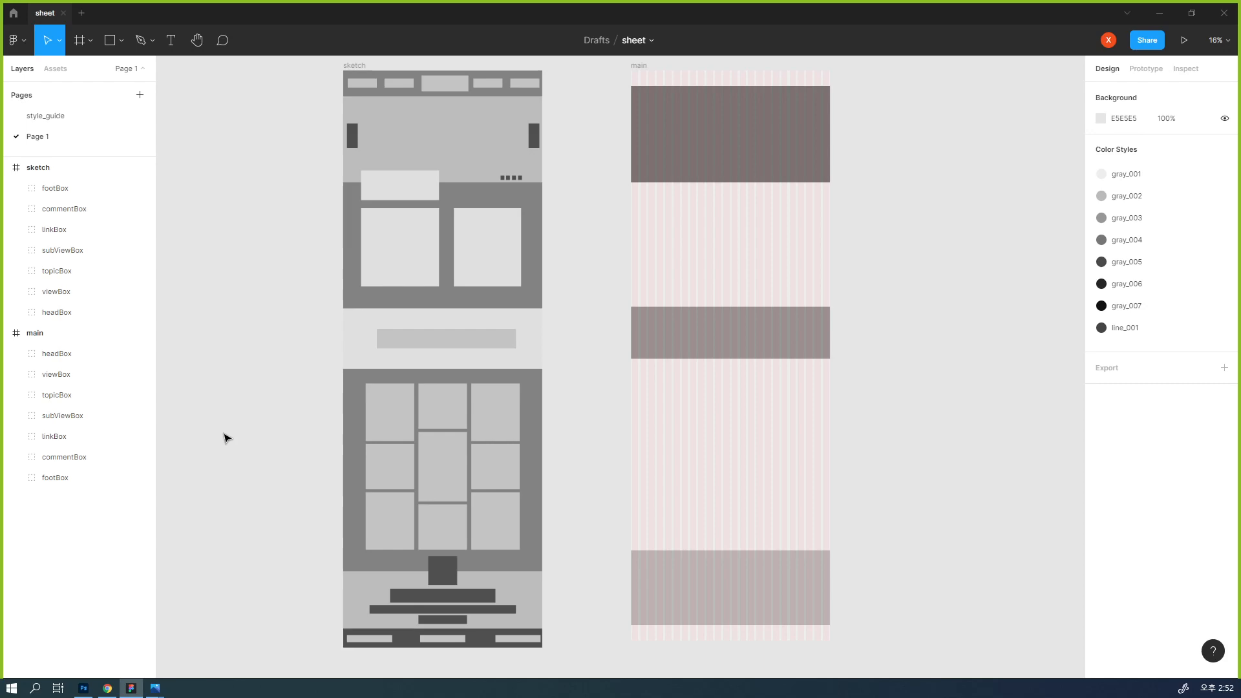
- Try moving the main frame's headBox group down over the viewBox area, then undo the move
{"action": "left_click", "coordinate": [818, 87]}
{"action": "left_click_drag", "start_coordinate": [816, 84], "coordinate": [813, 112]}
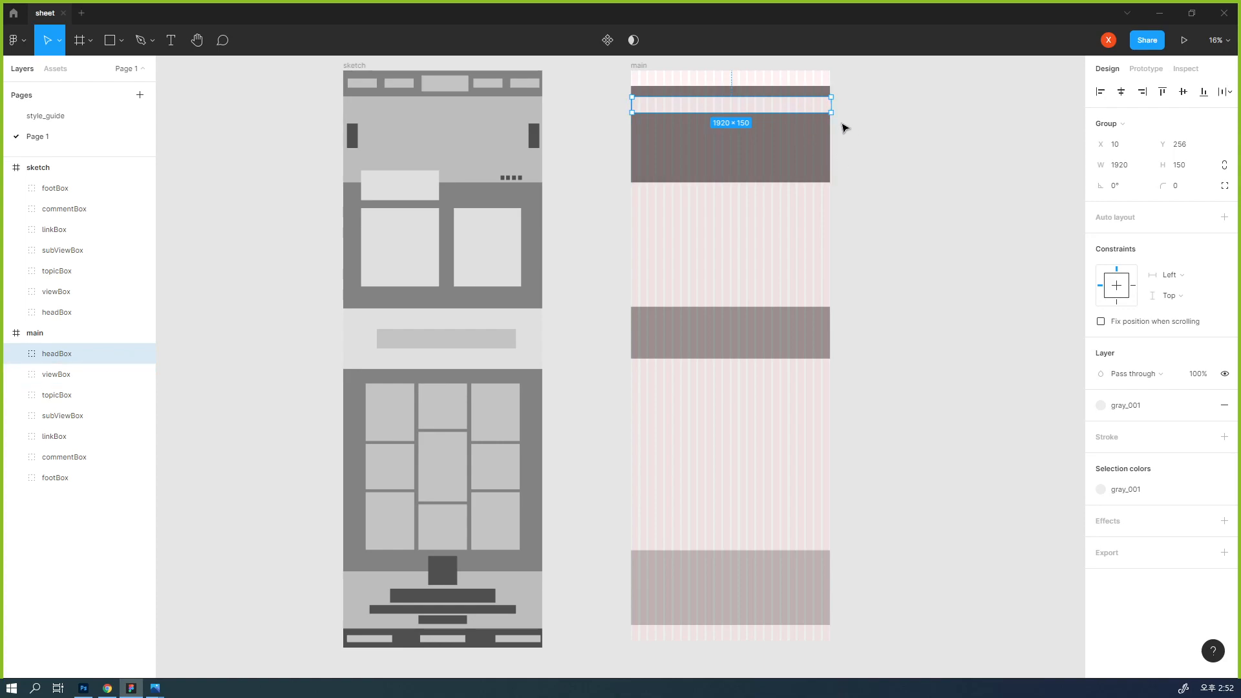
{"action": "key", "text": "ctrl+z"}
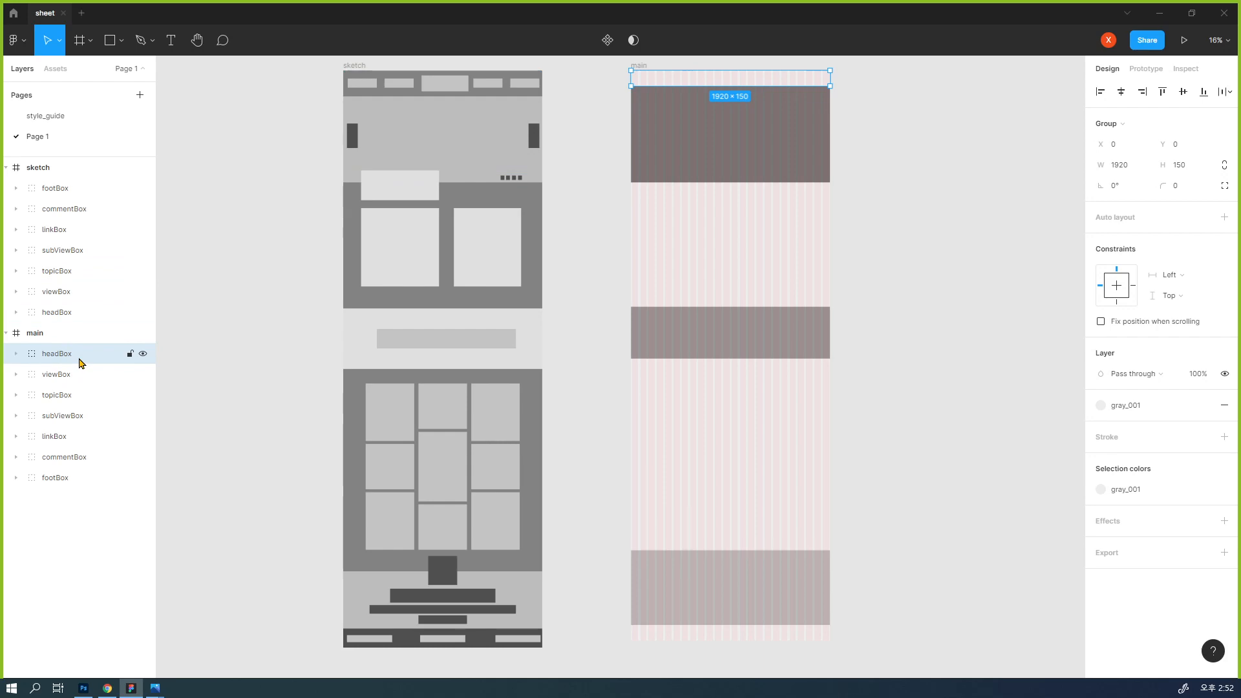
- Try moving headBox over the section below while it is layered behind viewBox, then restore its position and layer order
{"action": "key", "text": "ctrl+bracketleft"}
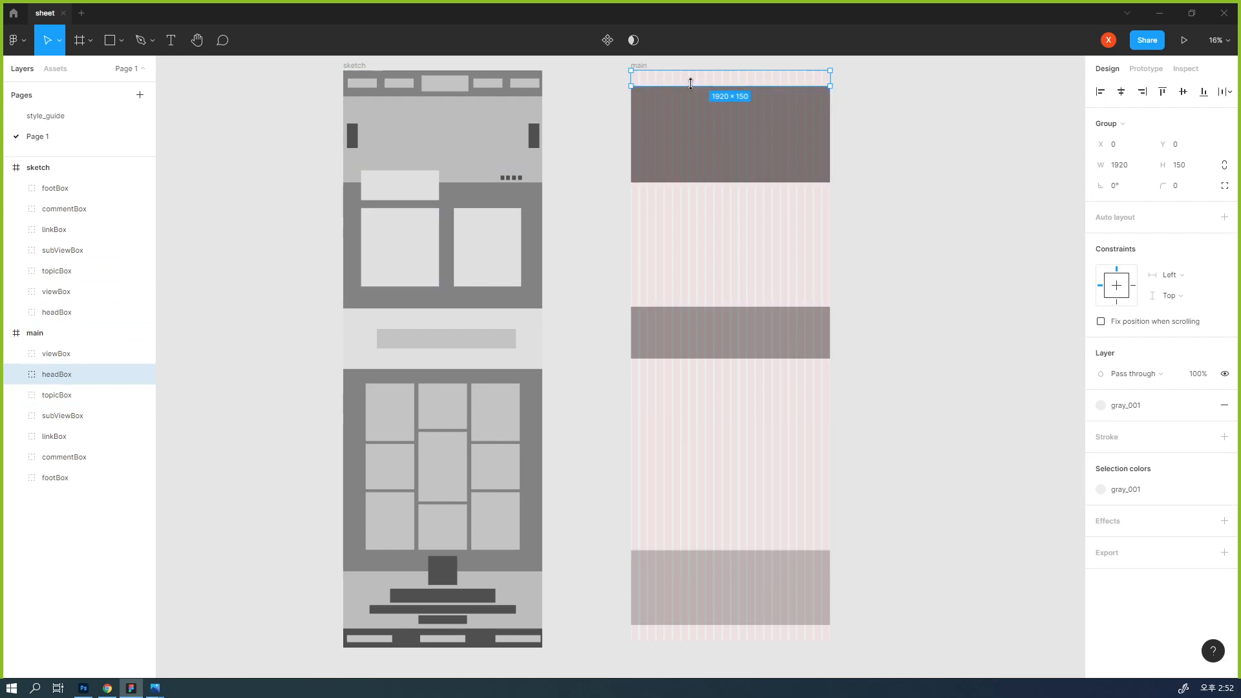
{"action": "left_click_drag", "start_coordinate": [696, 84], "coordinate": [716, 317]}
{"action": "left_click", "coordinate": [717, 112]}
{"action": "left_click", "coordinate": [717, 112]}
{"action": "key", "text": "ctrl+z"}
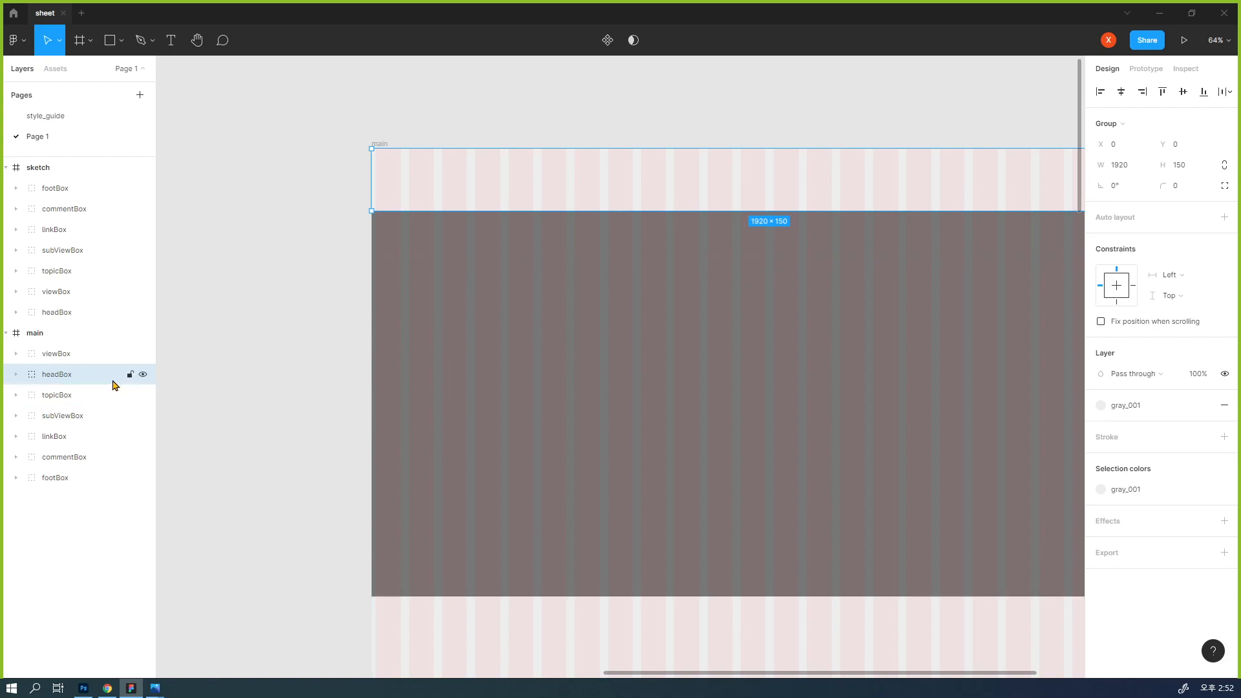
{"action": "key", "text": "ctrl+]"}
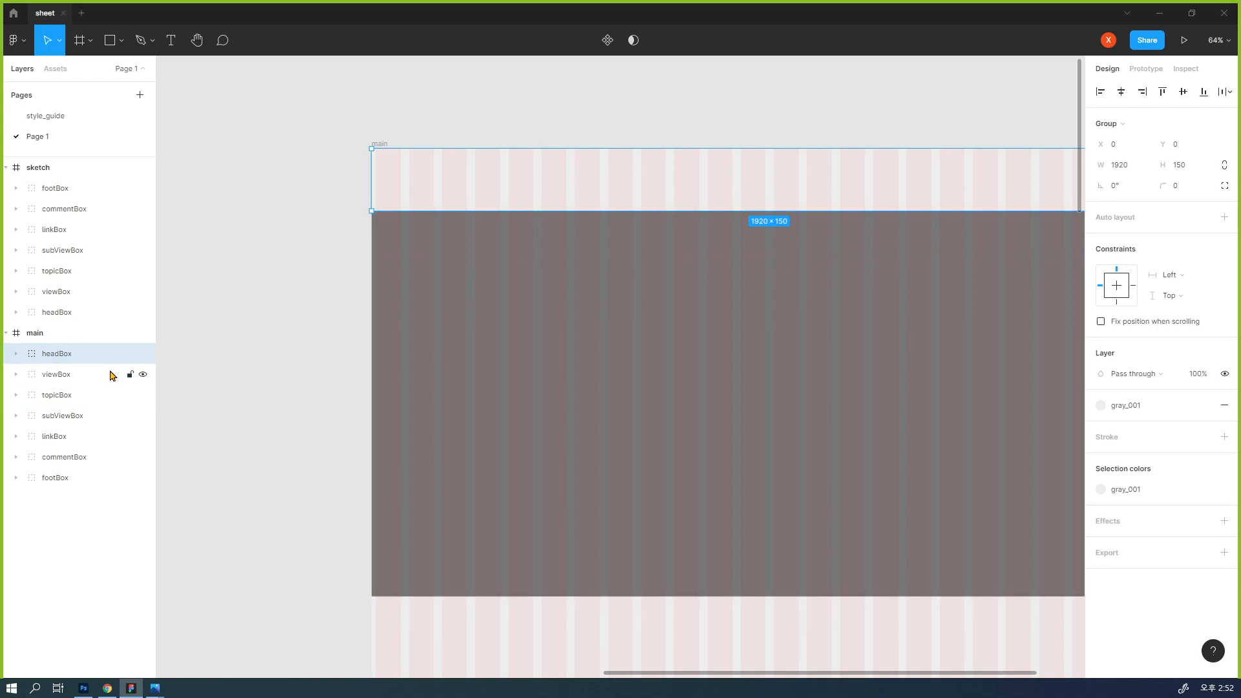
- Compare the sketch frame's header and upper sections with the matching sections of the main frame
{"action": "key", "text": "ctrl+minus"}
{"action": "key", "text": "ctrl+minus"}
{"action": "left_click_drag", "start_coordinate": [413, 435], "coordinate": [410, 257]}
{"action": "left_click", "coordinate": [496, 232]}
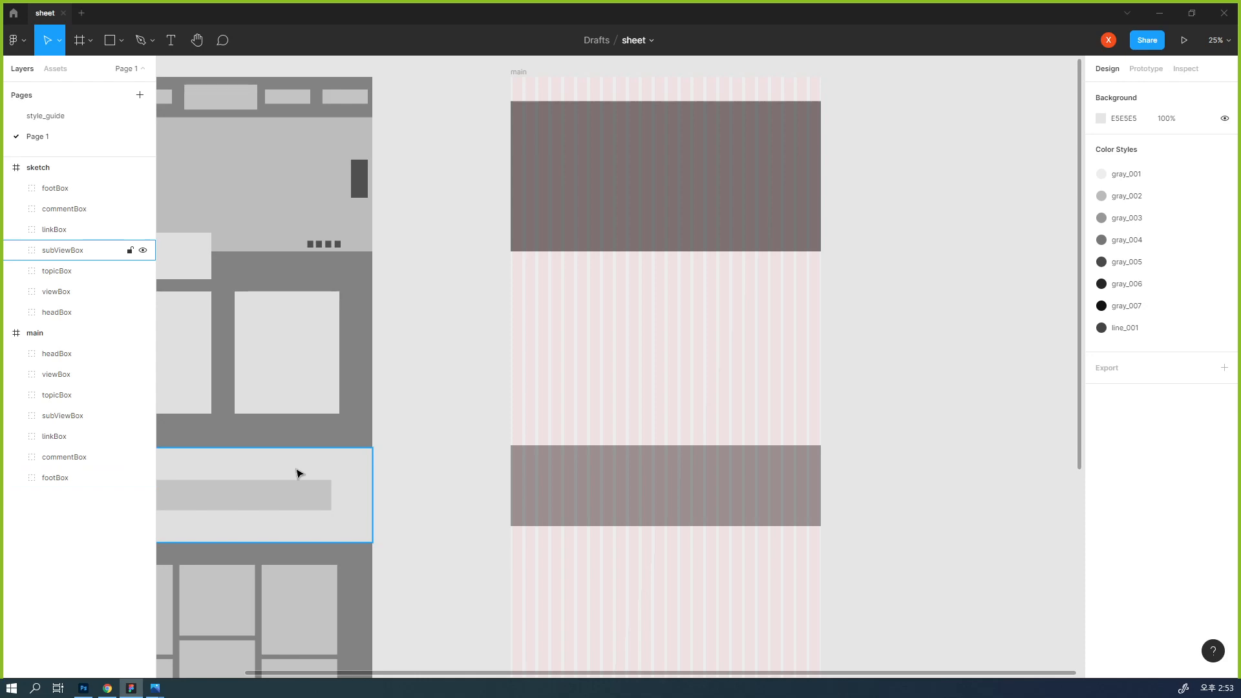
{"action": "mouse_move", "coordinate": [416, 367]}
{"action": "left_mouse_down"}
{"action": "mouse_move", "coordinate": [491, 366]}
{"action": "mouse_move", "coordinate": [614, 399]}
{"action": "left_mouse_up"}
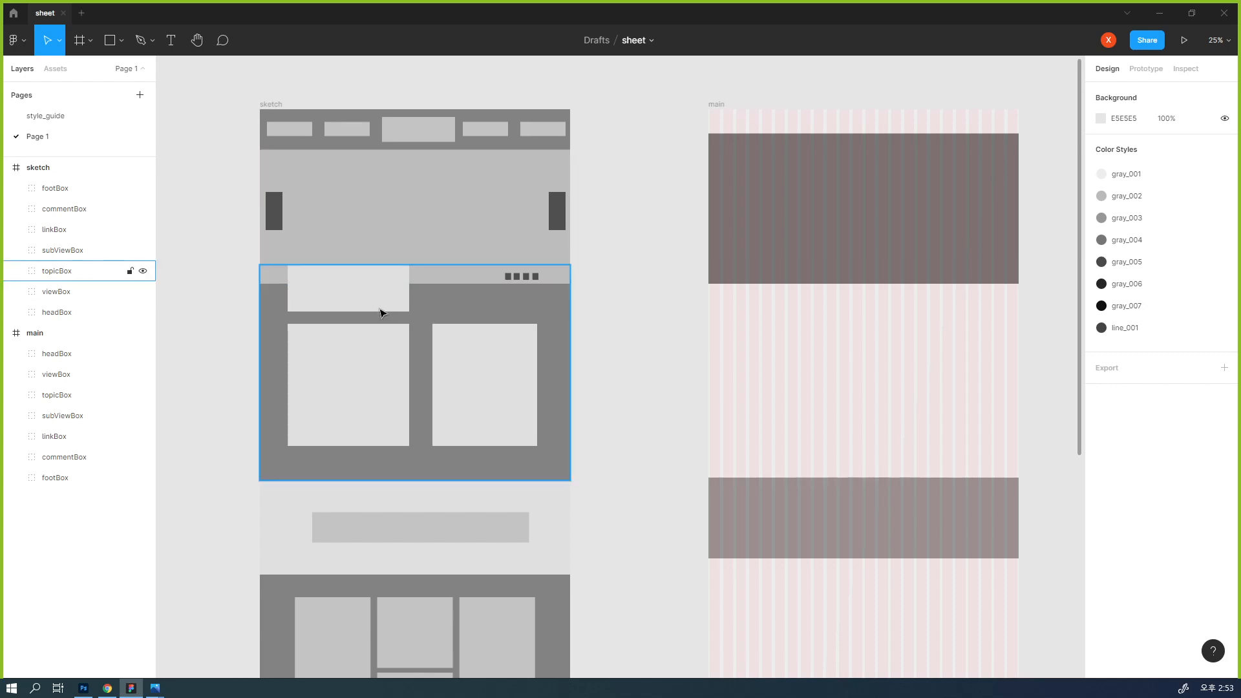
{"action": "left_click", "coordinate": [401, 131]}
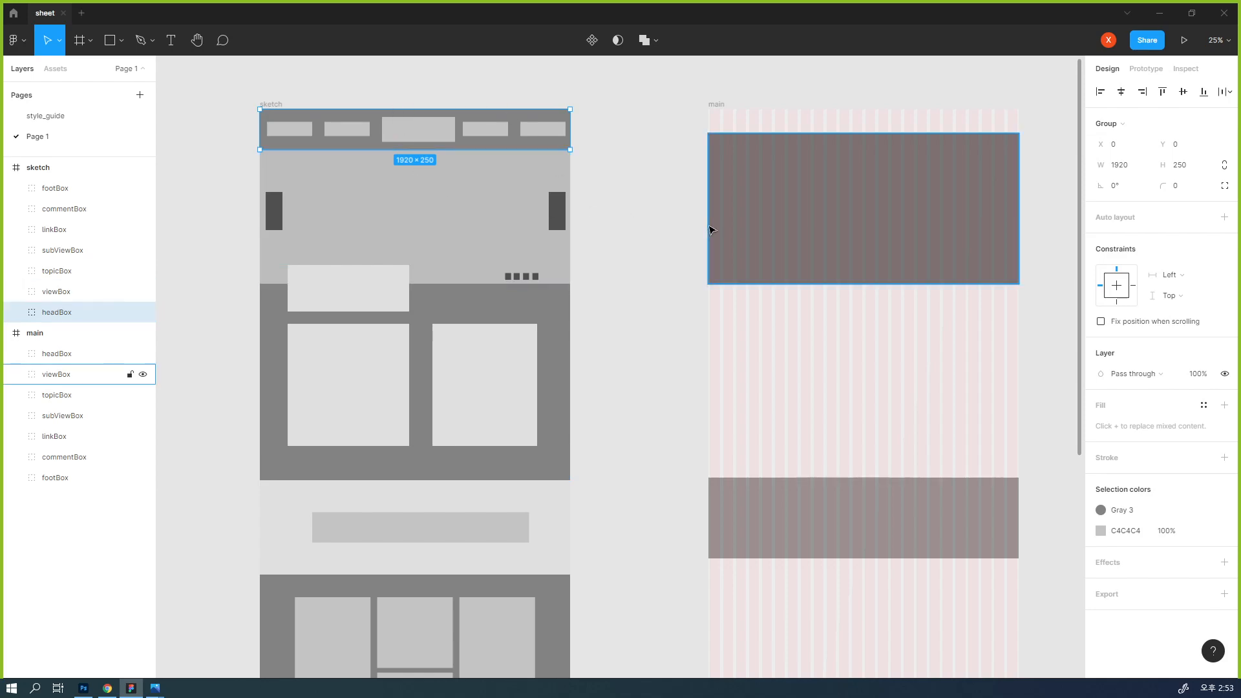
{"action": "key", "text": "Escape"}
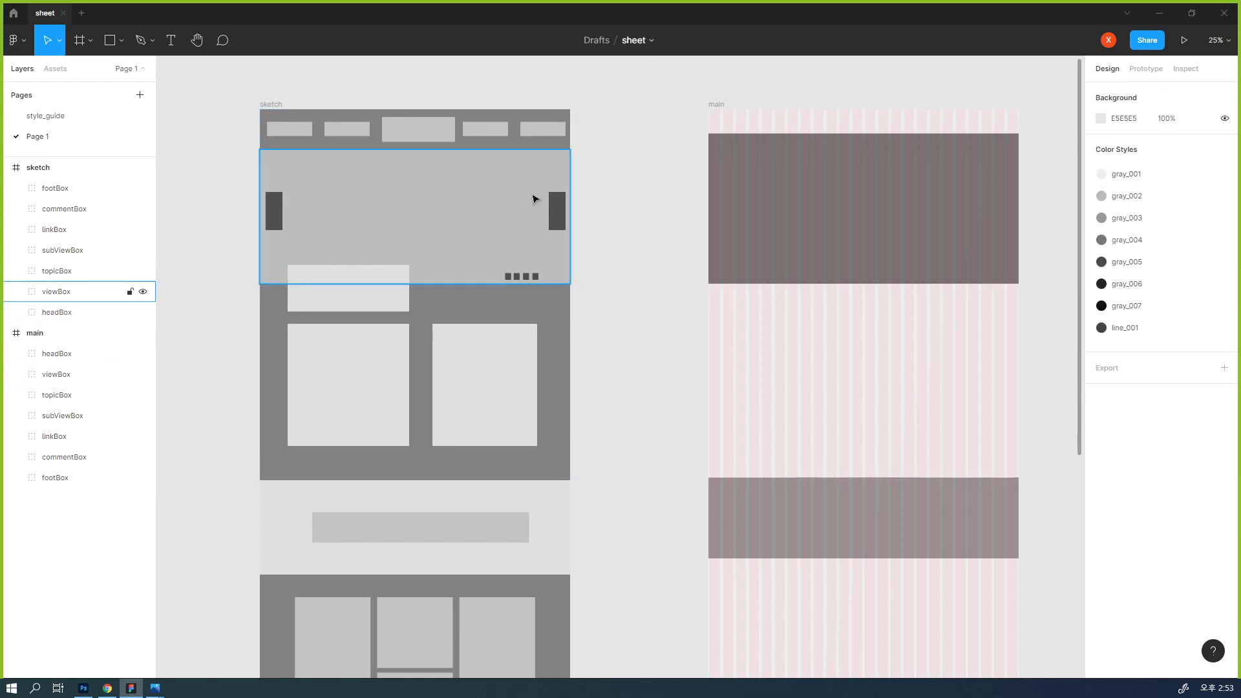
{"action": "left_click_drag", "start_coordinate": [584, 510], "coordinate": [662, 512]}
{"action": "mouse_move", "coordinate": [527, 493]}
{"action": "left_mouse_down"}
{"action": "mouse_move", "coordinate": [511, 115]}
{"action": "mouse_move", "coordinate": [469, 330]}
{"action": "mouse_move", "coordinate": [380, 421]}
{"action": "left_mouse_up"}
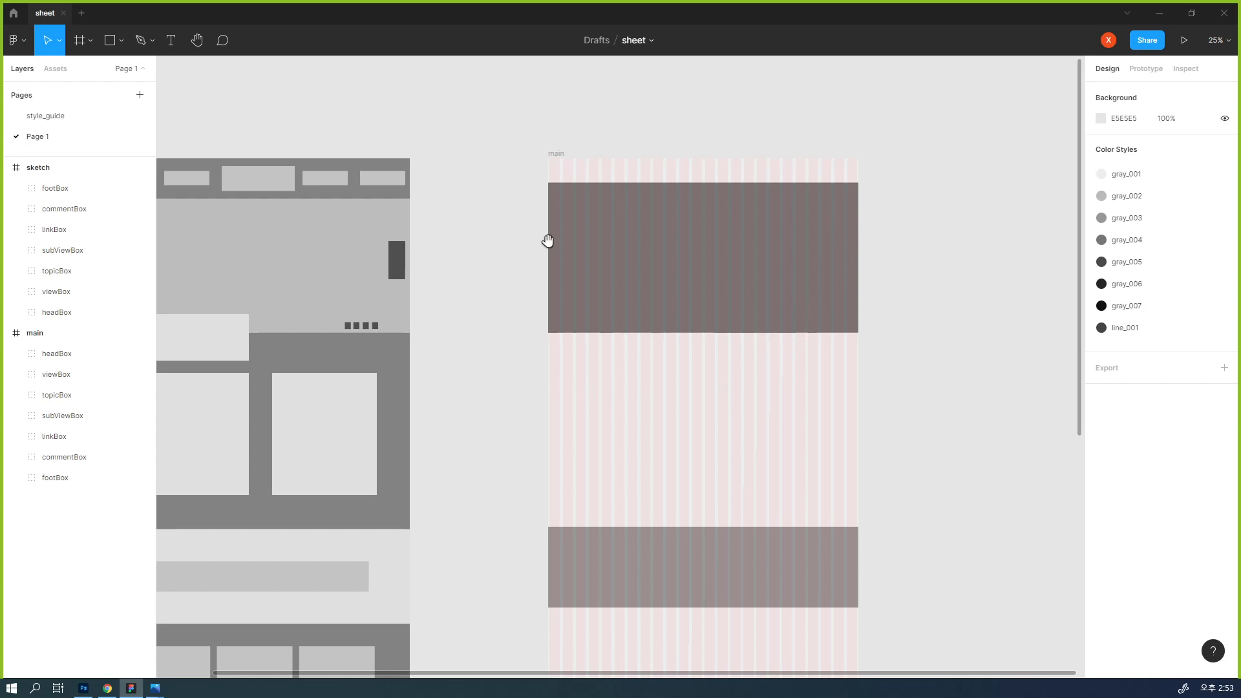
{"action": "left_click", "coordinate": [706, 216]}
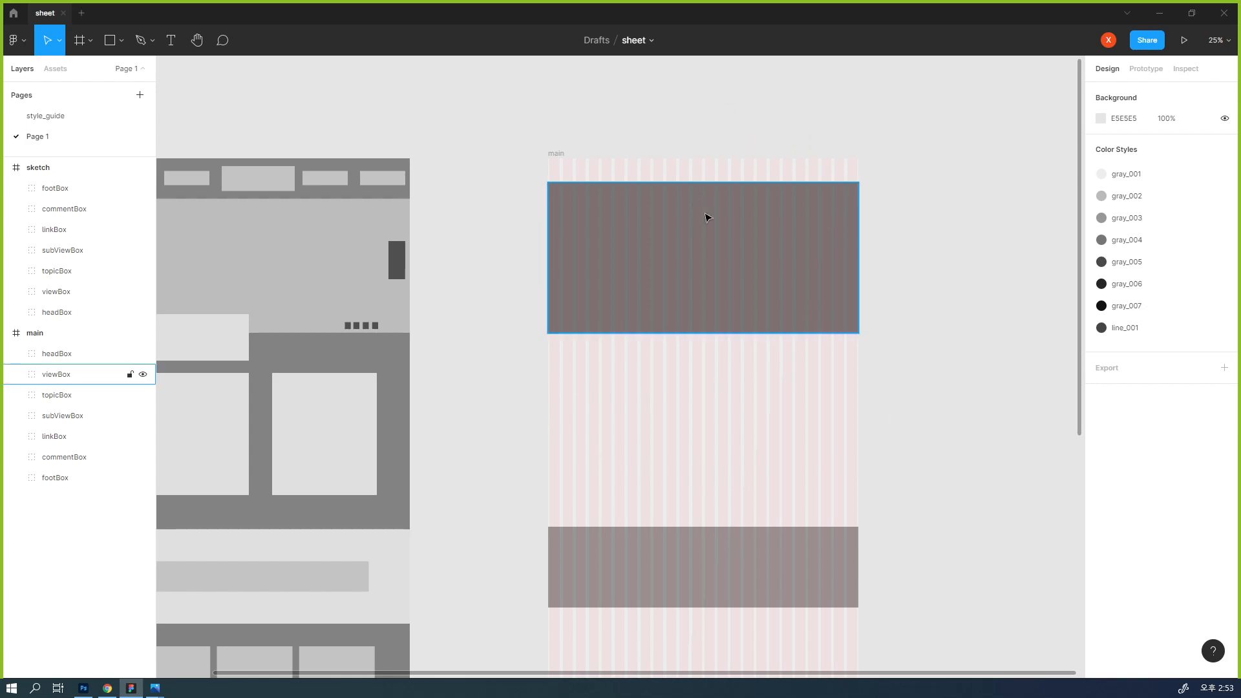
{"action": "key", "text": "Escape"}
{"action": "left_click_drag", "start_coordinate": [562, 283], "coordinate": [840, 252]}
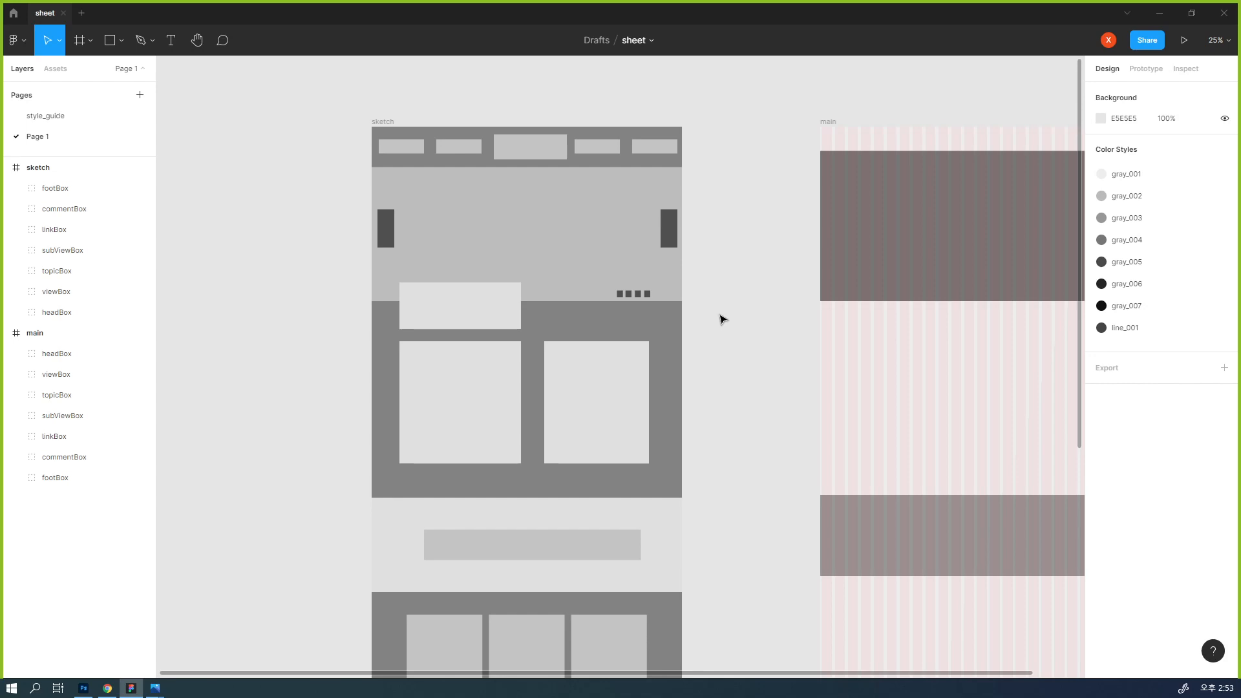
{"action": "mouse_move", "coordinate": [890, 413]}
{"action": "left_mouse_down"}
{"action": "mouse_move", "coordinate": [848, 391]}
{"action": "mouse_move", "coordinate": [745, 389]}
{"action": "left_mouse_up"}
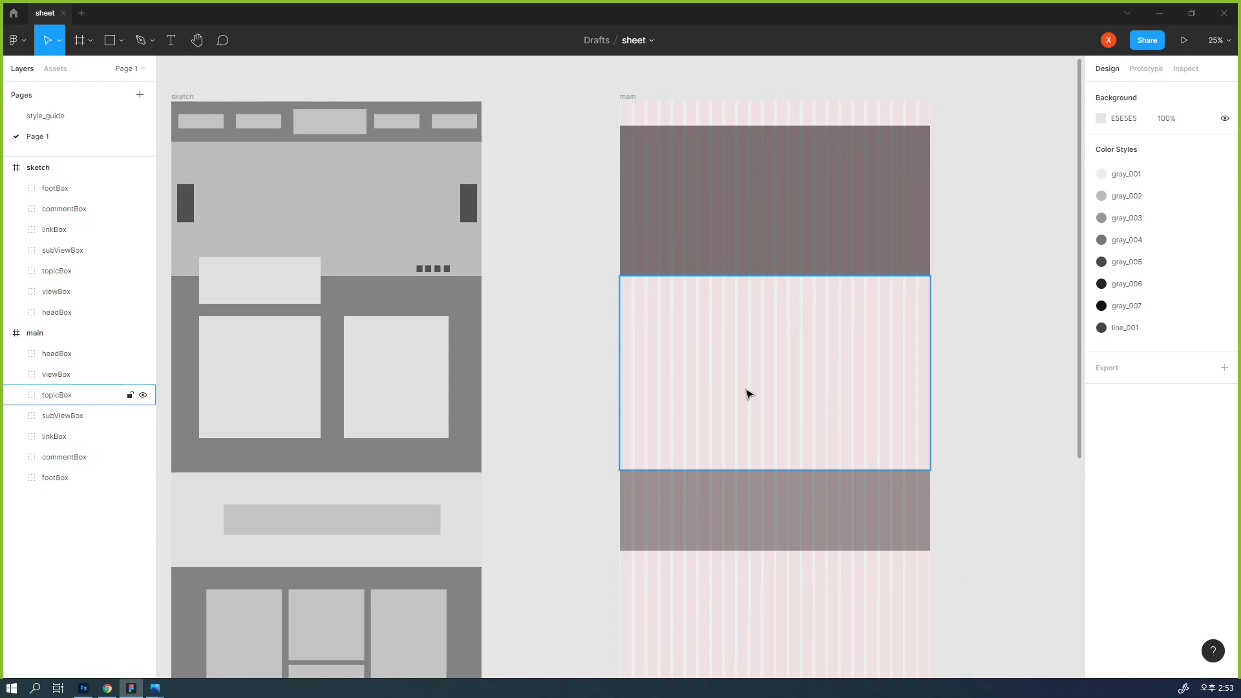
- Select the main frame's headBox group and show it up close with its full width in view
{"action": "left_click", "coordinate": [715, 112]}
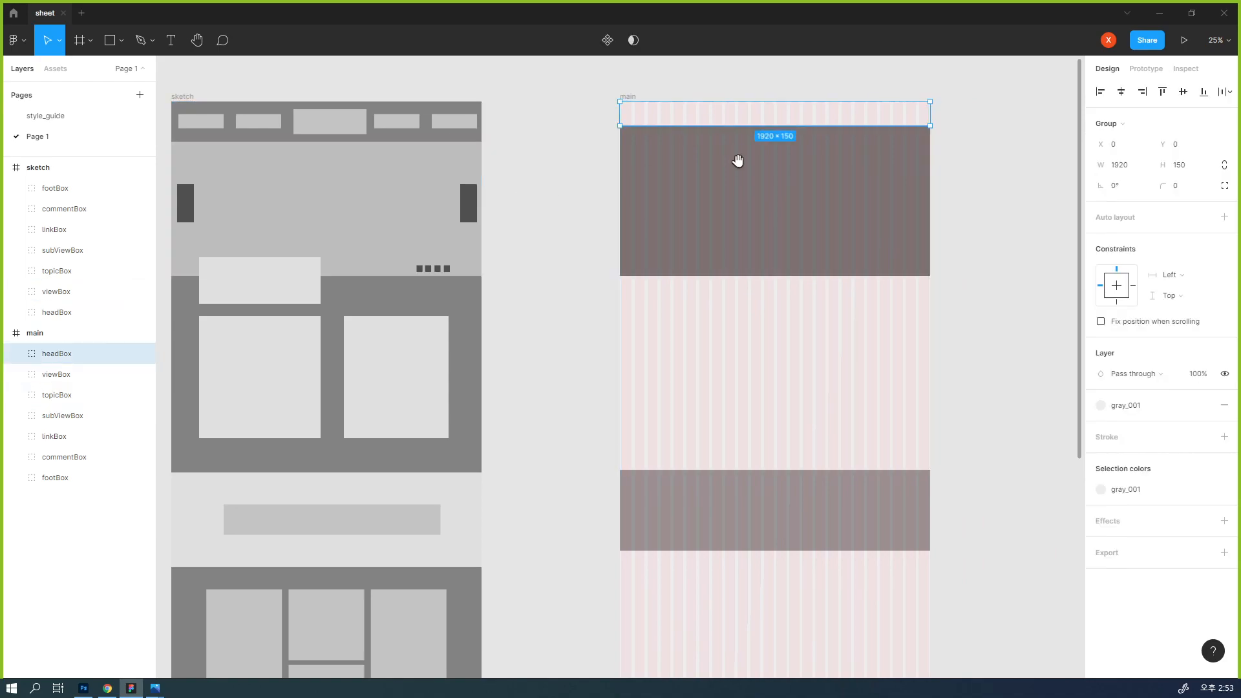
{"action": "left_click_drag", "start_coordinate": [738, 160], "coordinate": [656, 218]}
{"action": "left_click", "coordinate": [699, 181], "text": "ctrl"}
{"action": "left_click", "coordinate": [703, 176], "text": "ctrl"}
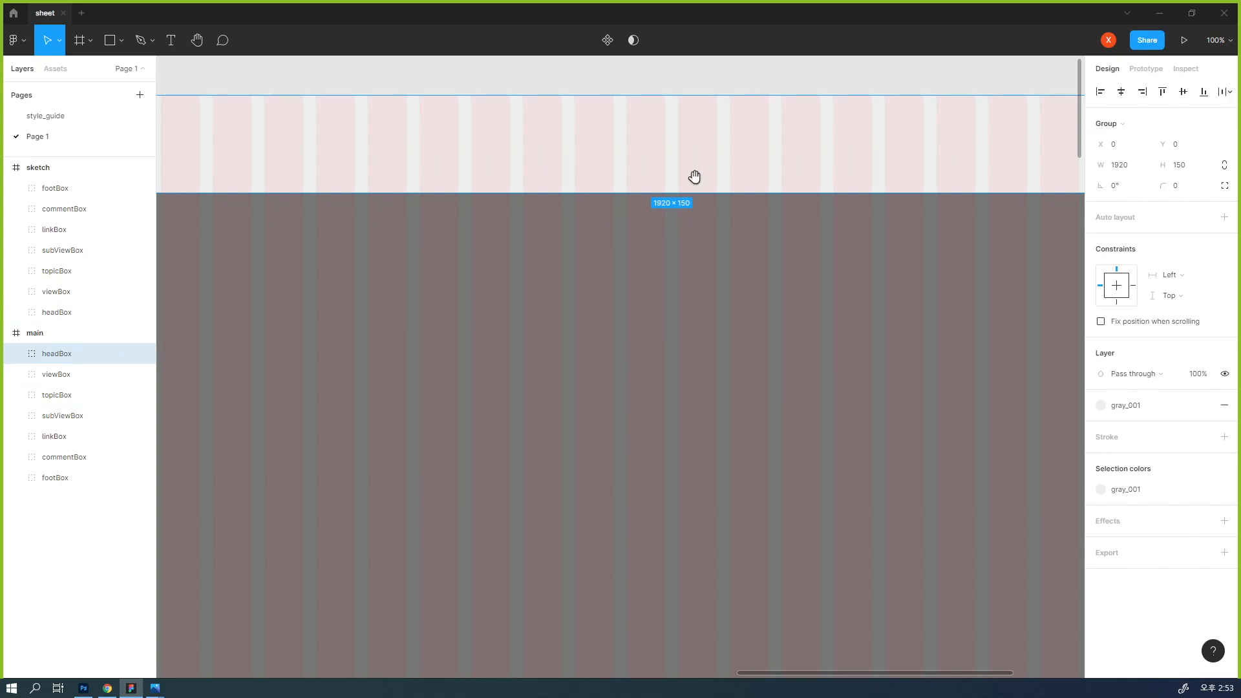
{"action": "key", "text": "minus"}
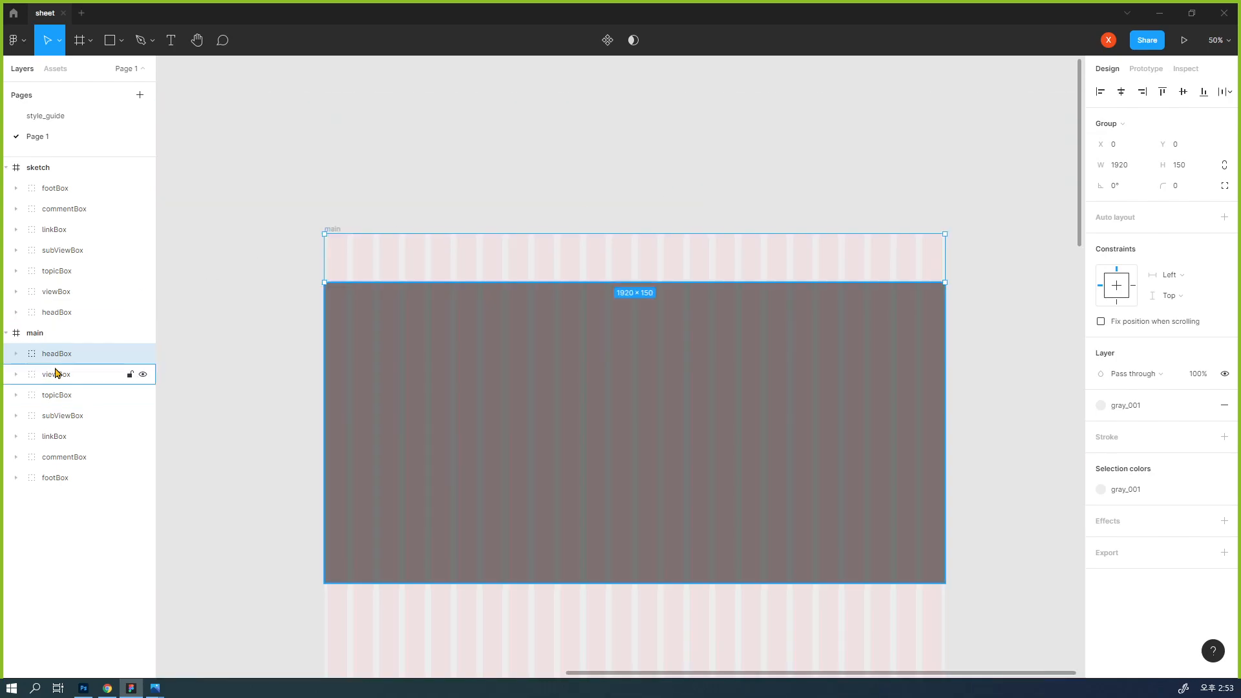
- Try wrapping the main frame's headBox group in a frame with Frame selection, then undo it
{"action": "right_click", "coordinate": [89, 358]}
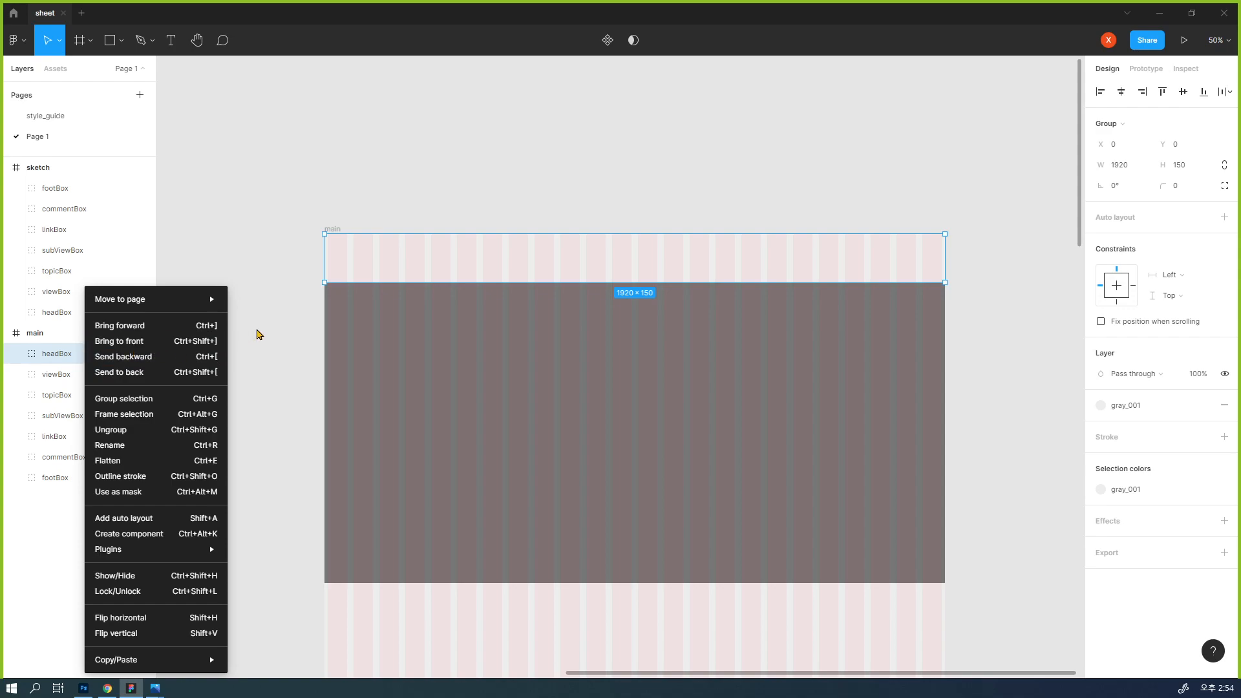
{"action": "left_click", "coordinate": [155, 419]}
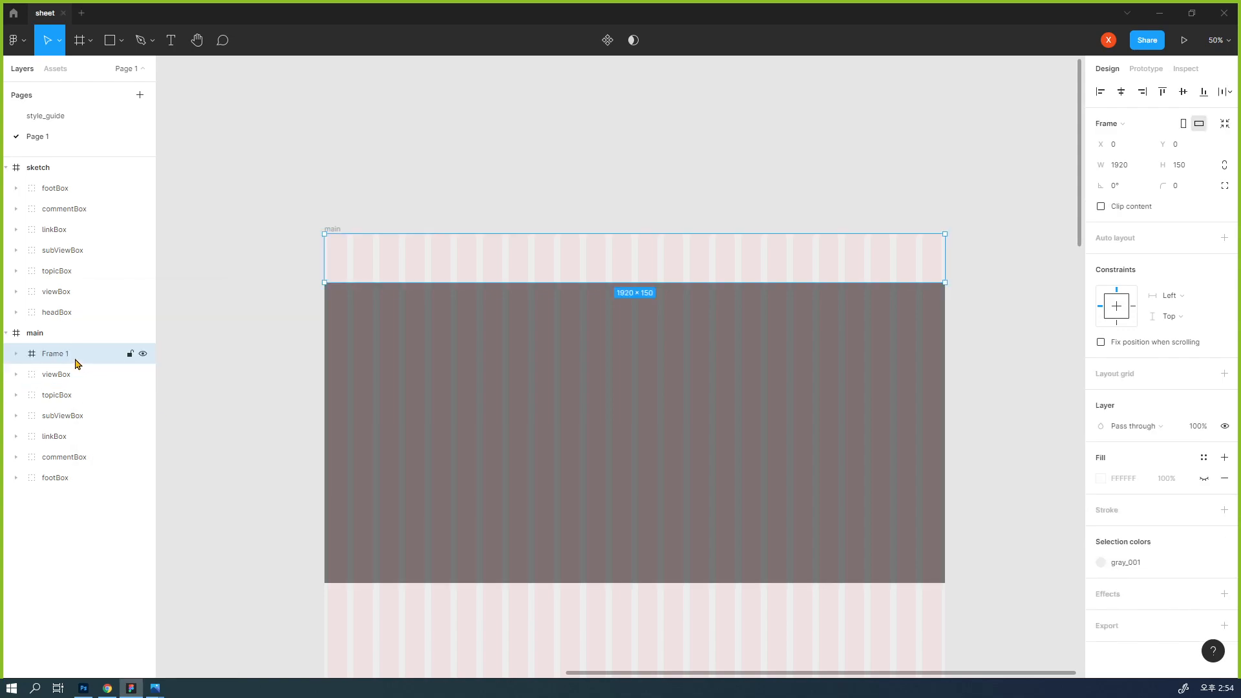
{"action": "left_click", "coordinate": [285, 313]}
{"action": "left_click", "coordinate": [65, 359]}
{"action": "key", "text": "ctrl+z"}
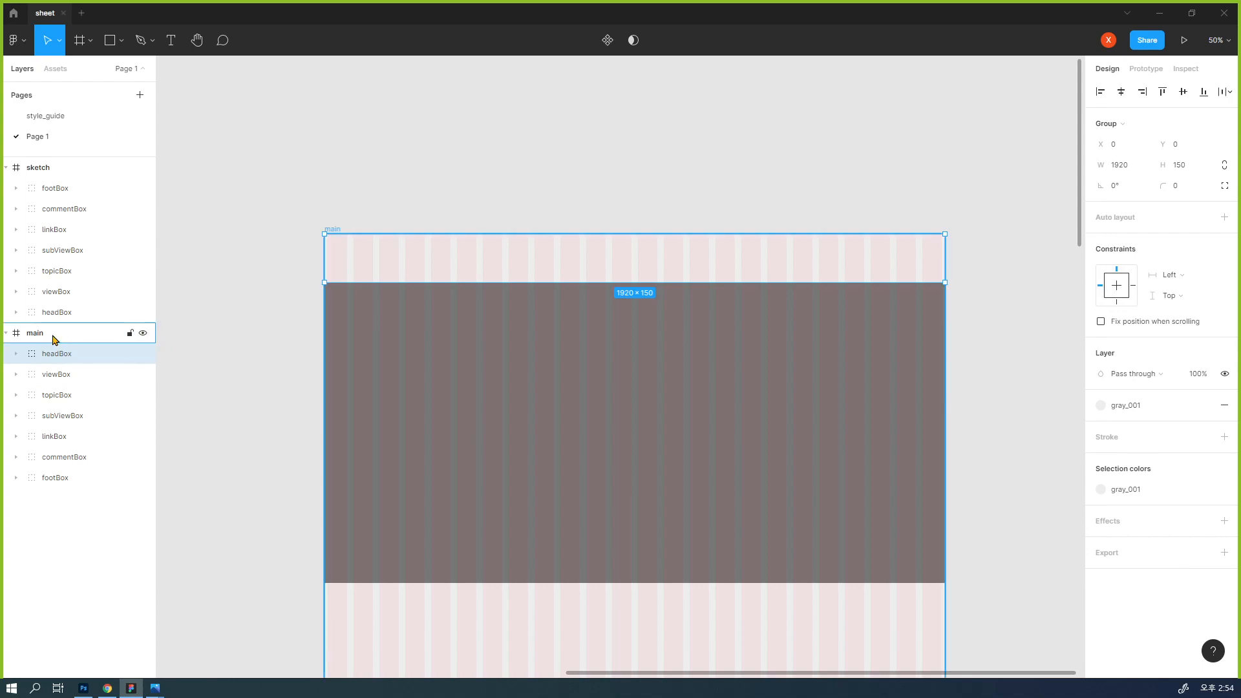
- Review the main frame's properties and the Frame tool options, and the commands available for its headBox group
{"action": "left_click", "coordinate": [51, 335]}
{"action": "left_click", "coordinate": [90, 41]}
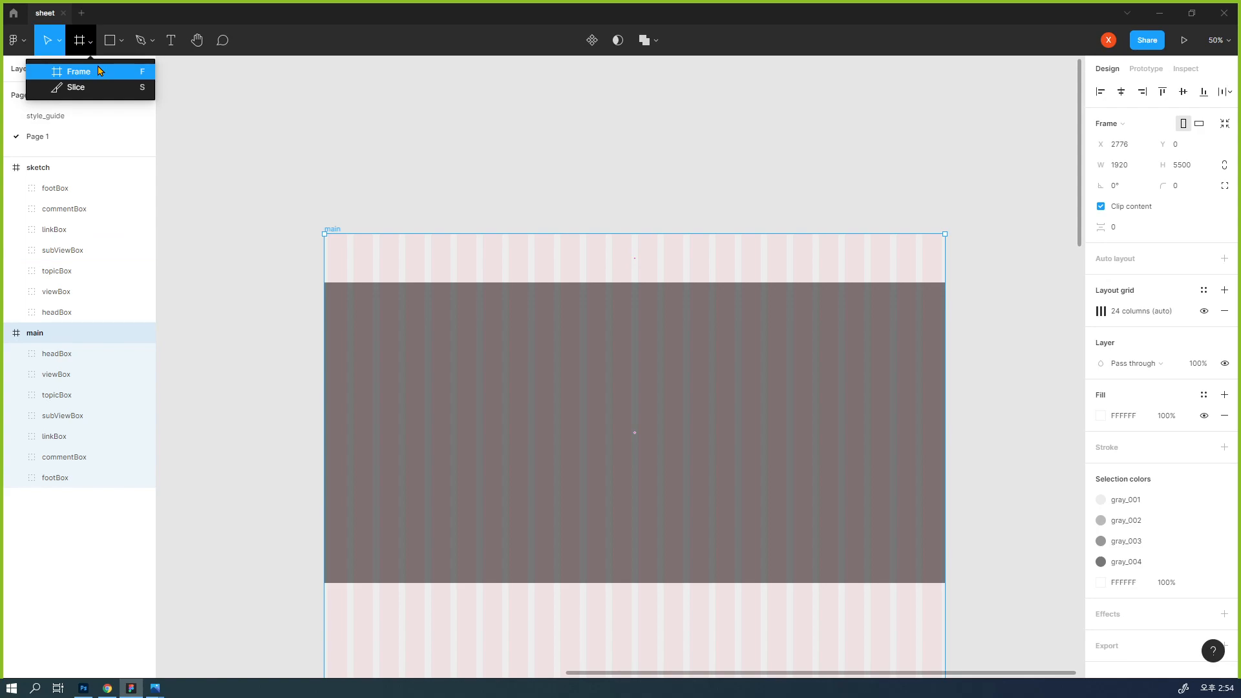
{"action": "left_click", "coordinate": [236, 252]}
{"action": "left_click", "coordinate": [75, 354]}
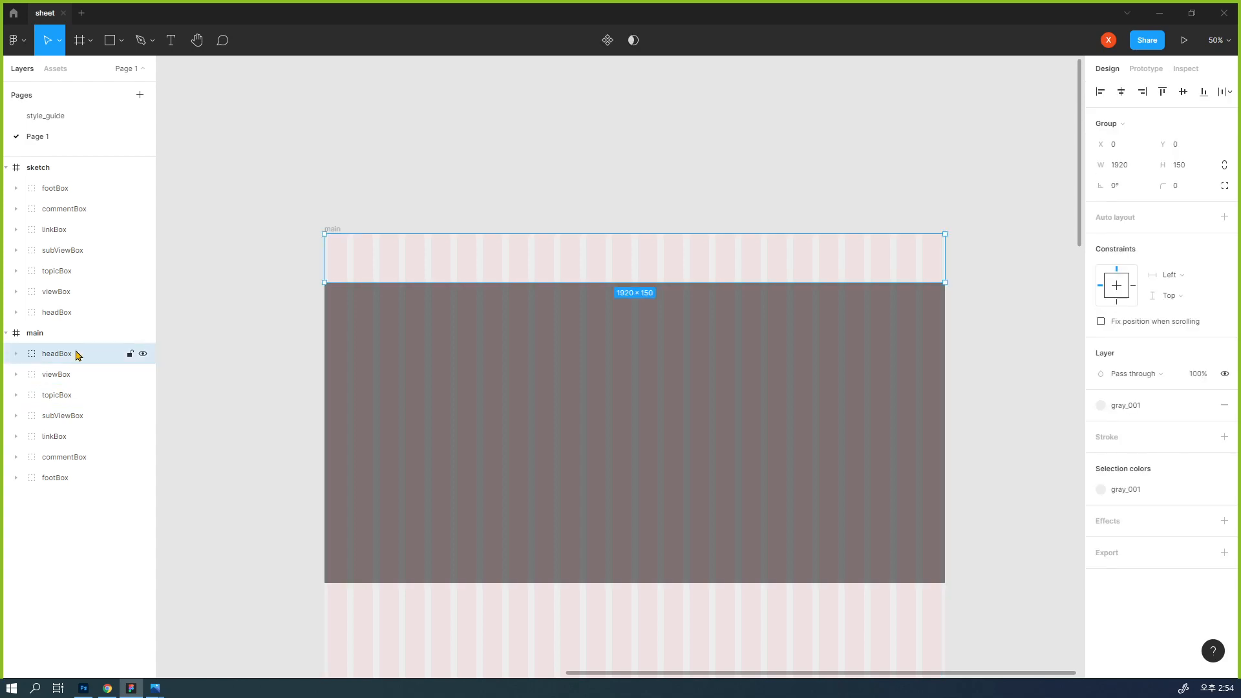
{"action": "right_click", "coordinate": [76, 354]}
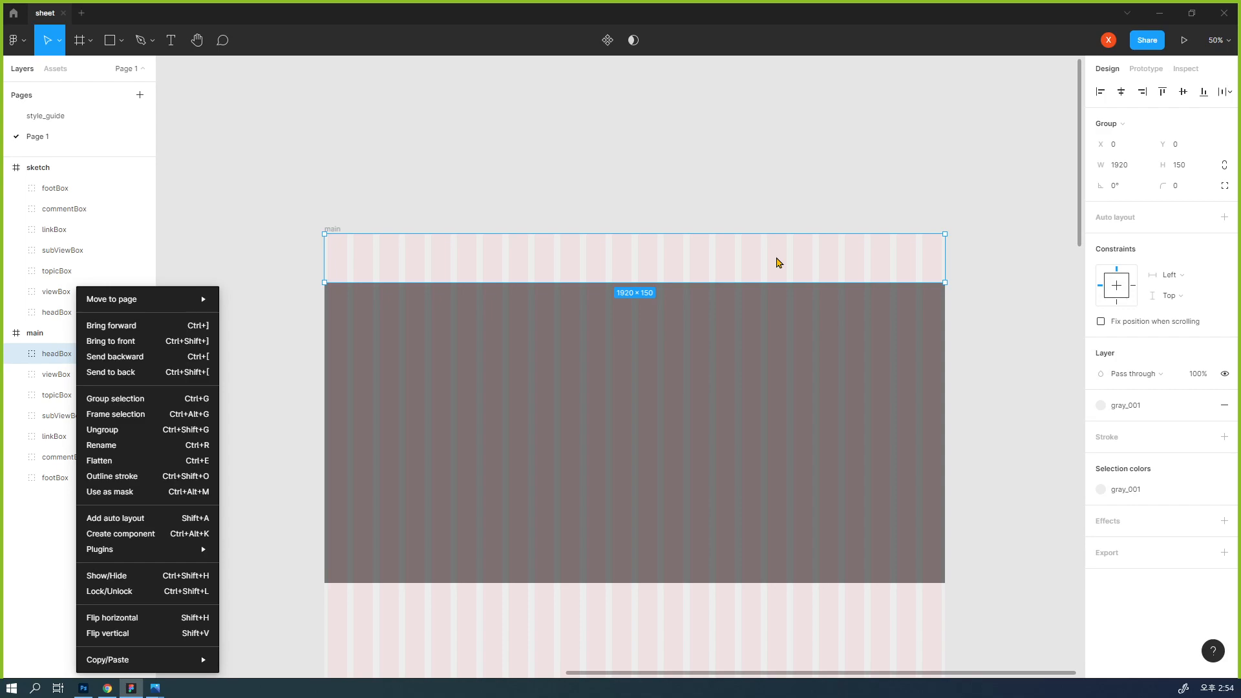
{"action": "left_click", "coordinate": [711, 162]}
- Try drawing a 460 × 120 rectangle in the main frame's header and nesting it in the headBox group, then delete it
{"action": "left_click", "coordinate": [16, 355]}
{"action": "left_click", "coordinate": [55, 375]}
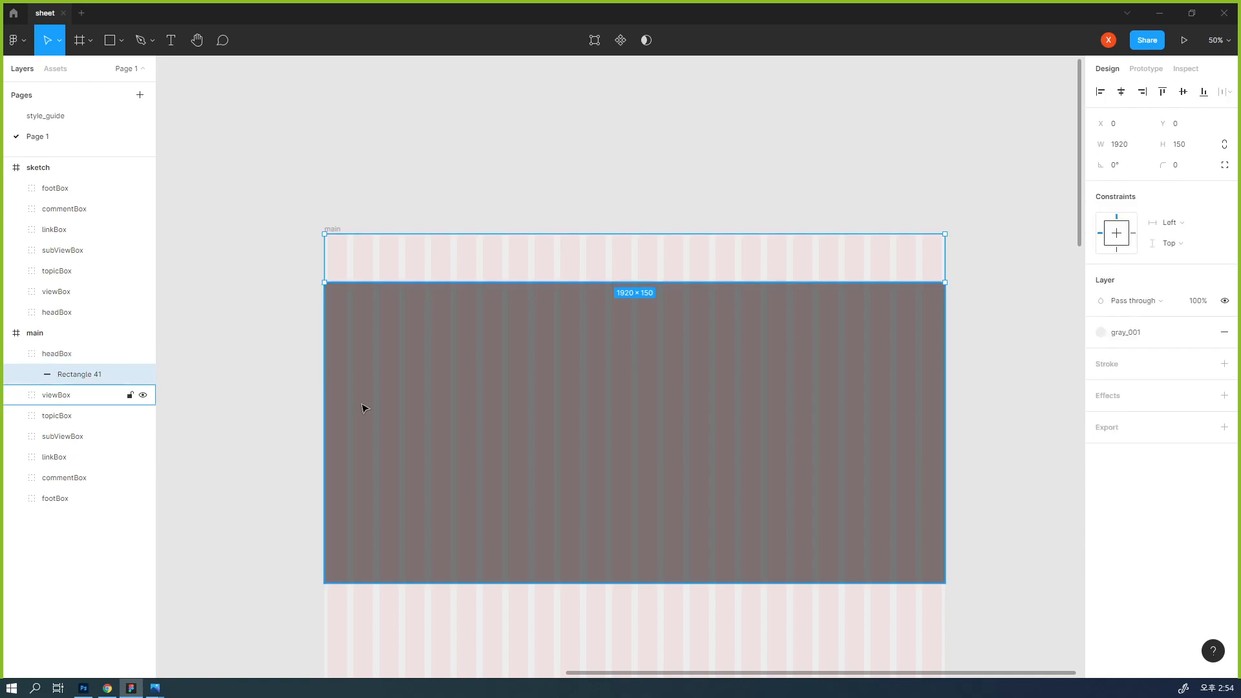
{"action": "left_click", "coordinate": [110, 40]}
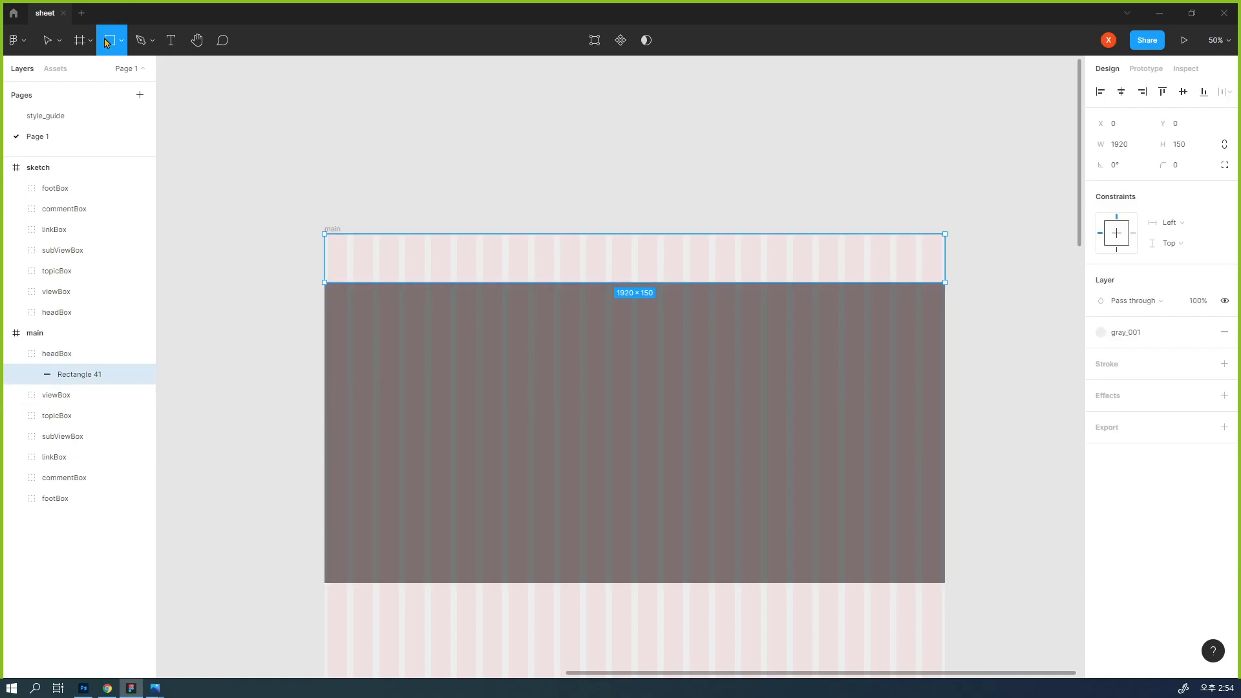
{"action": "left_click", "coordinate": [1100, 334]}
{"action": "left_click", "coordinate": [1128, 476]}
{"action": "left_click_drag", "start_coordinate": [569, 240], "coordinate": [710, 279]}
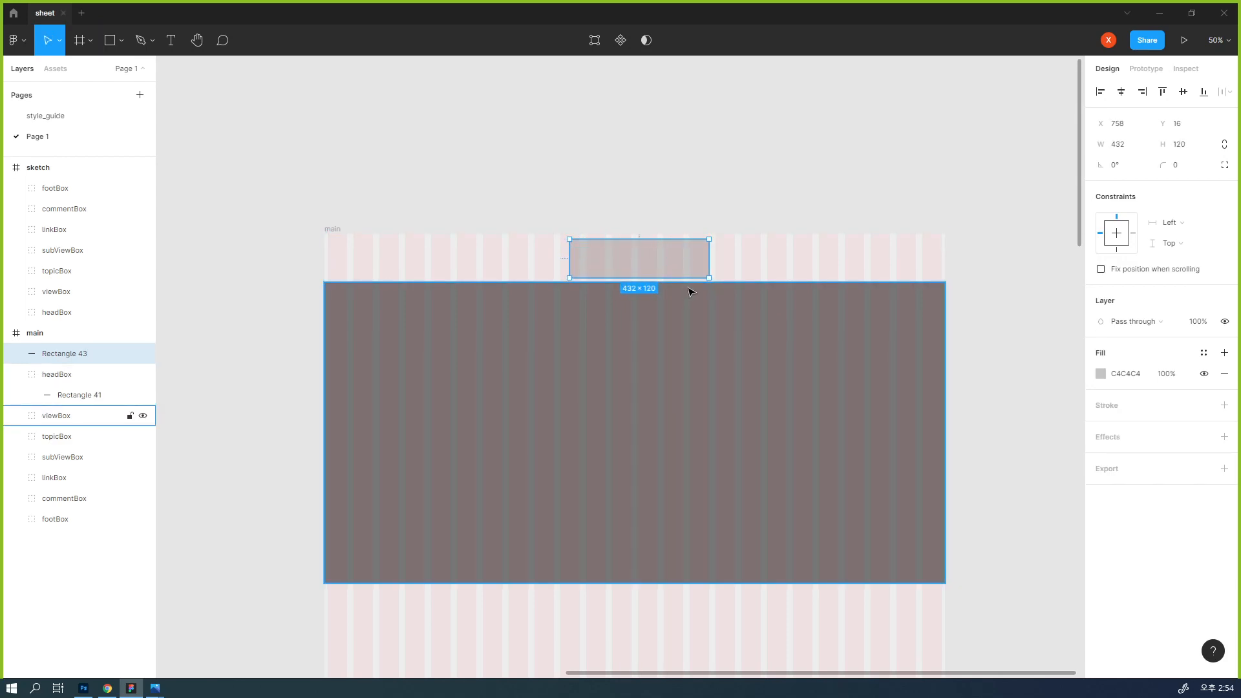
{"action": "left_click_drag", "start_coordinate": [569, 261], "coordinate": [560, 261]}
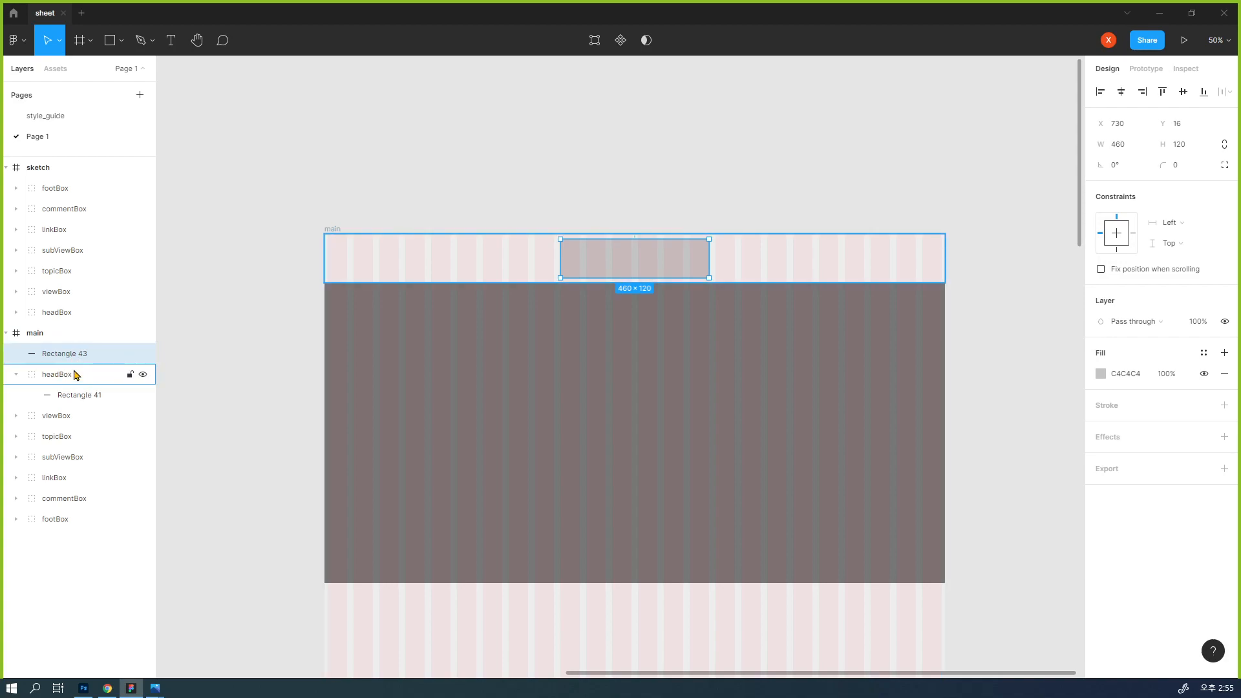
{"action": "left_click_drag", "start_coordinate": [76, 356], "coordinate": [88, 406]}
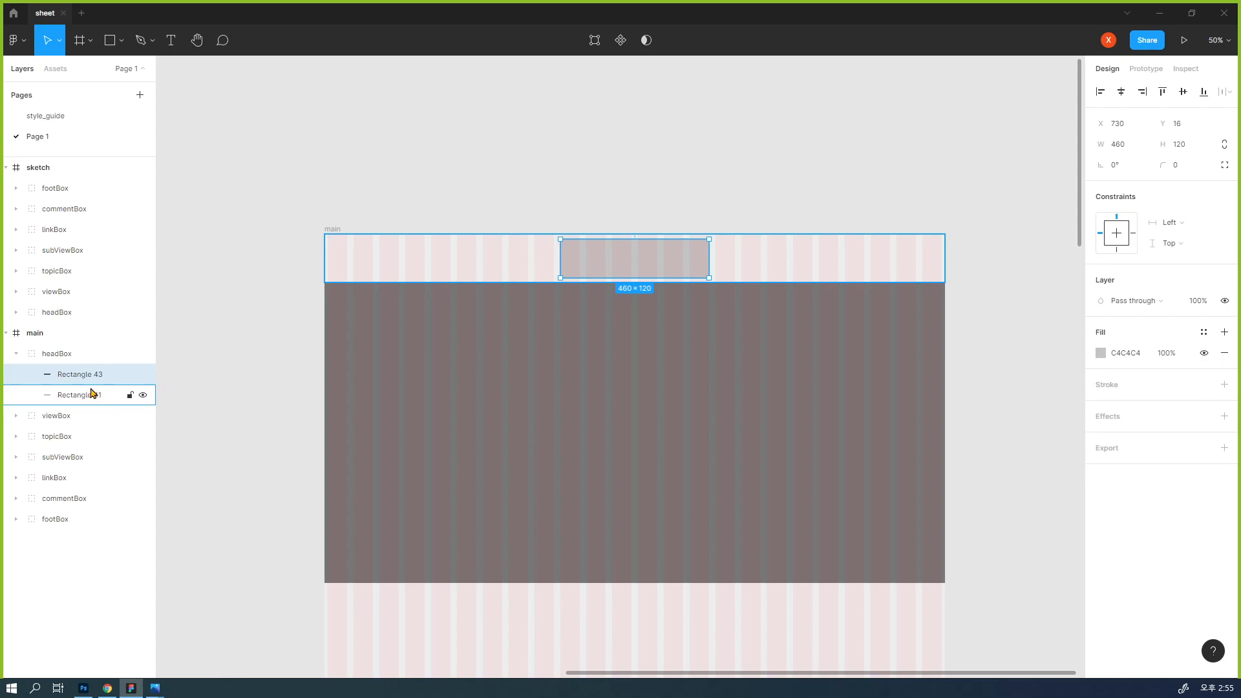
{"action": "key", "text": "Delete"}
- Wrap the main frame's headBox group in a frame using Frame selection and expand the new frame's contents
{"action": "left_click", "coordinate": [77, 355]}
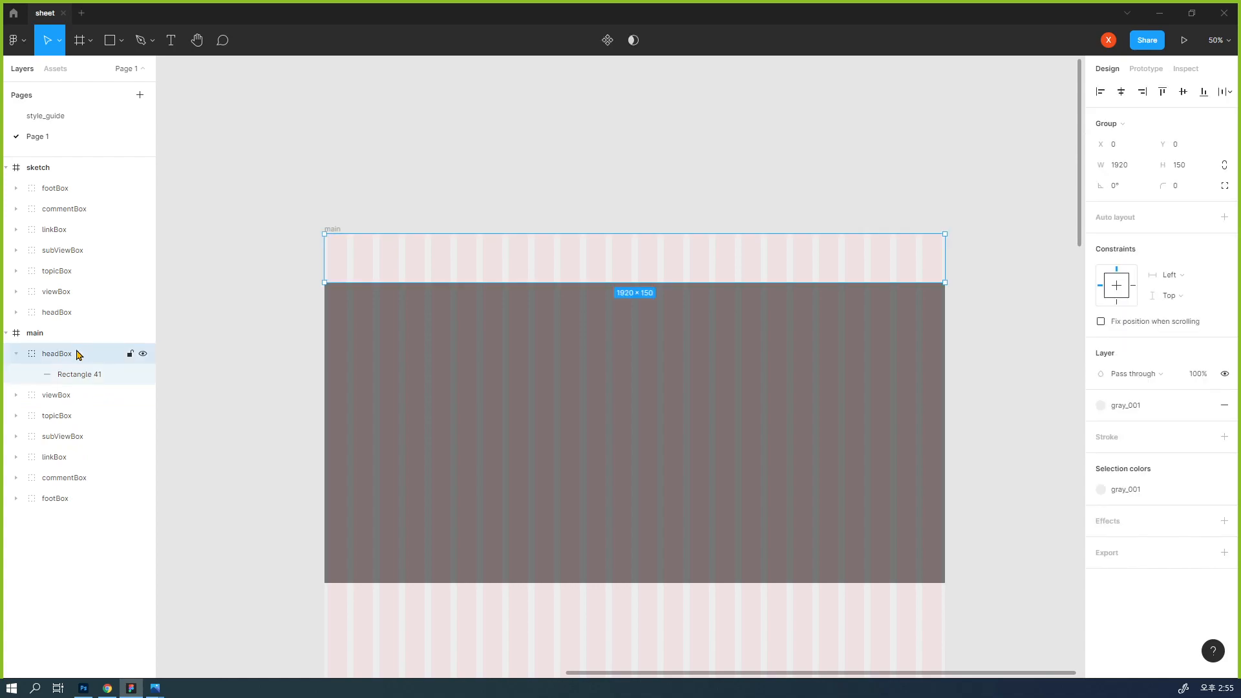
{"action": "left_click", "coordinate": [16, 354]}
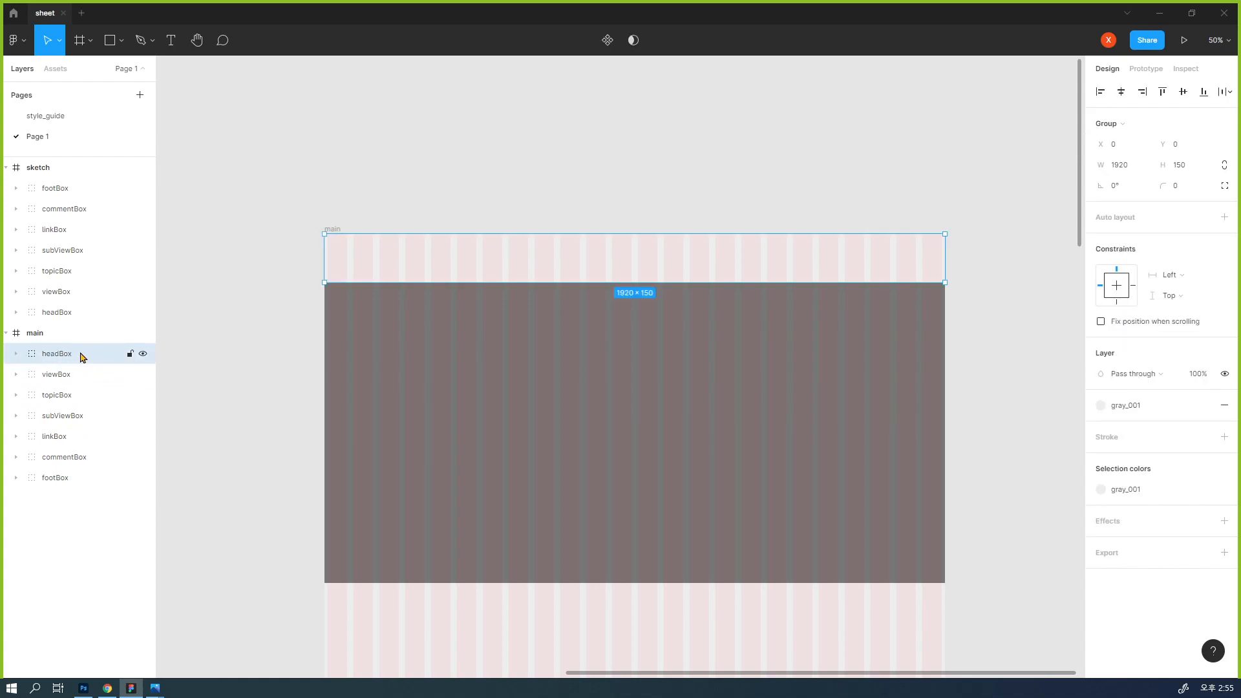
{"action": "right_click", "coordinate": [83, 358]}
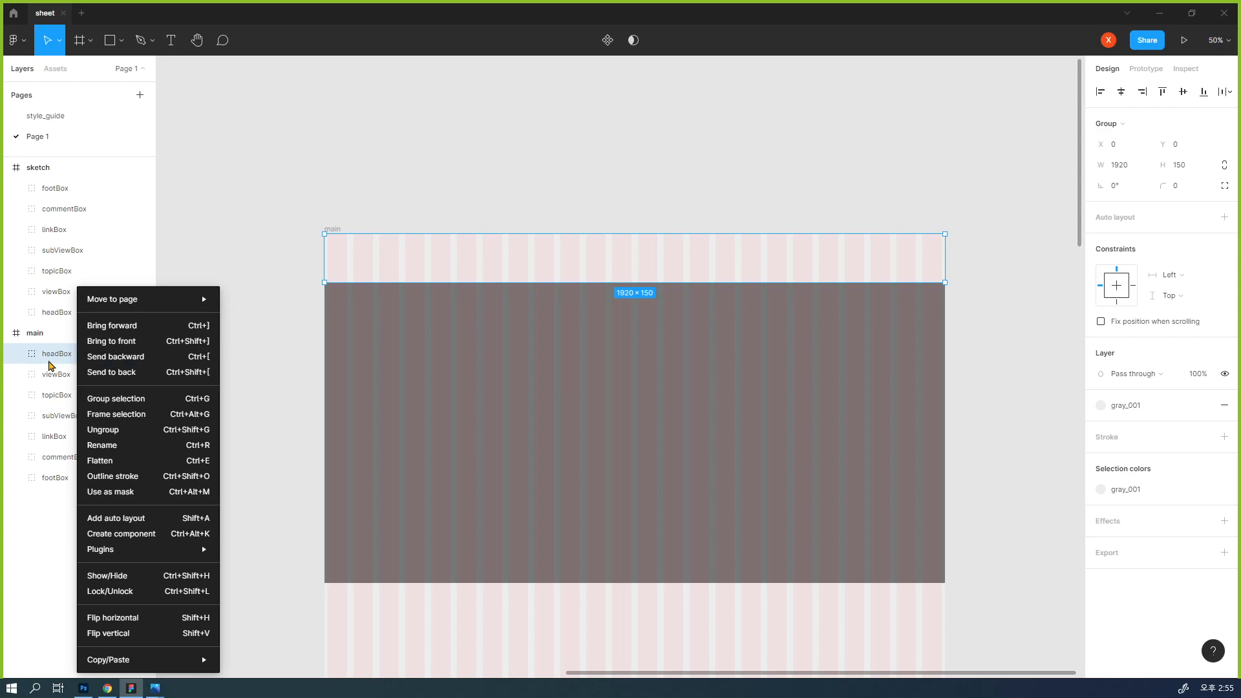
{"action": "left_click", "coordinate": [160, 414]}
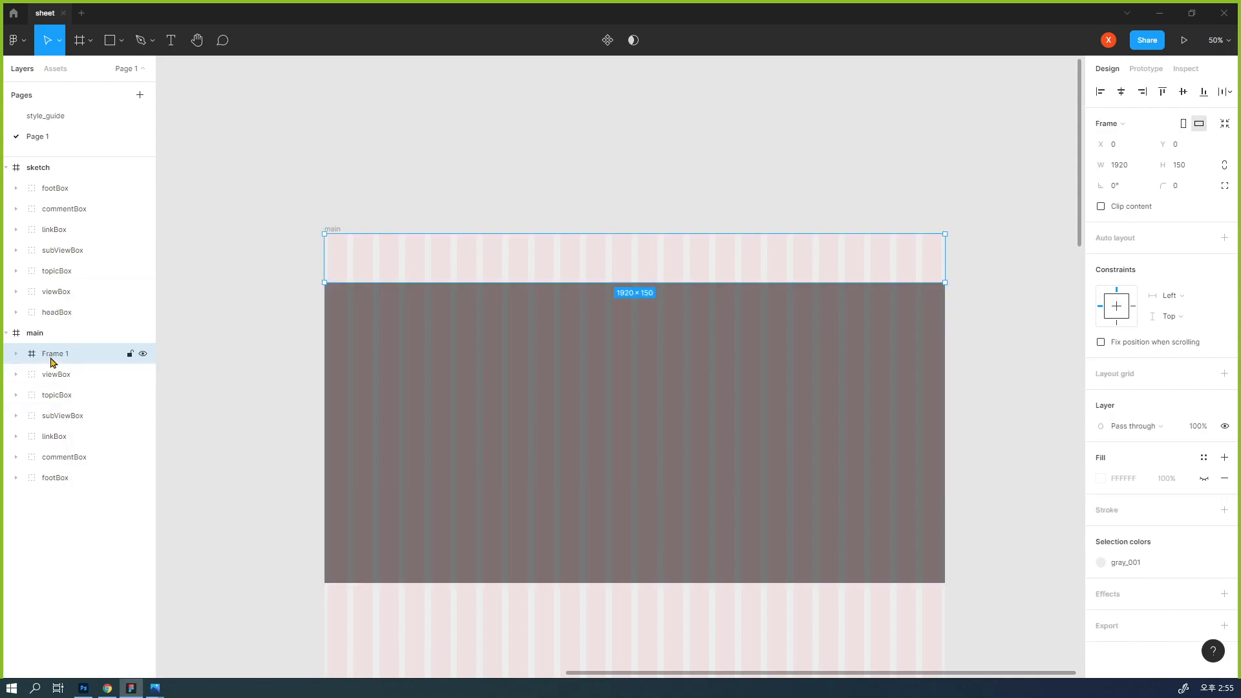
{"action": "left_click", "coordinate": [16, 355]}
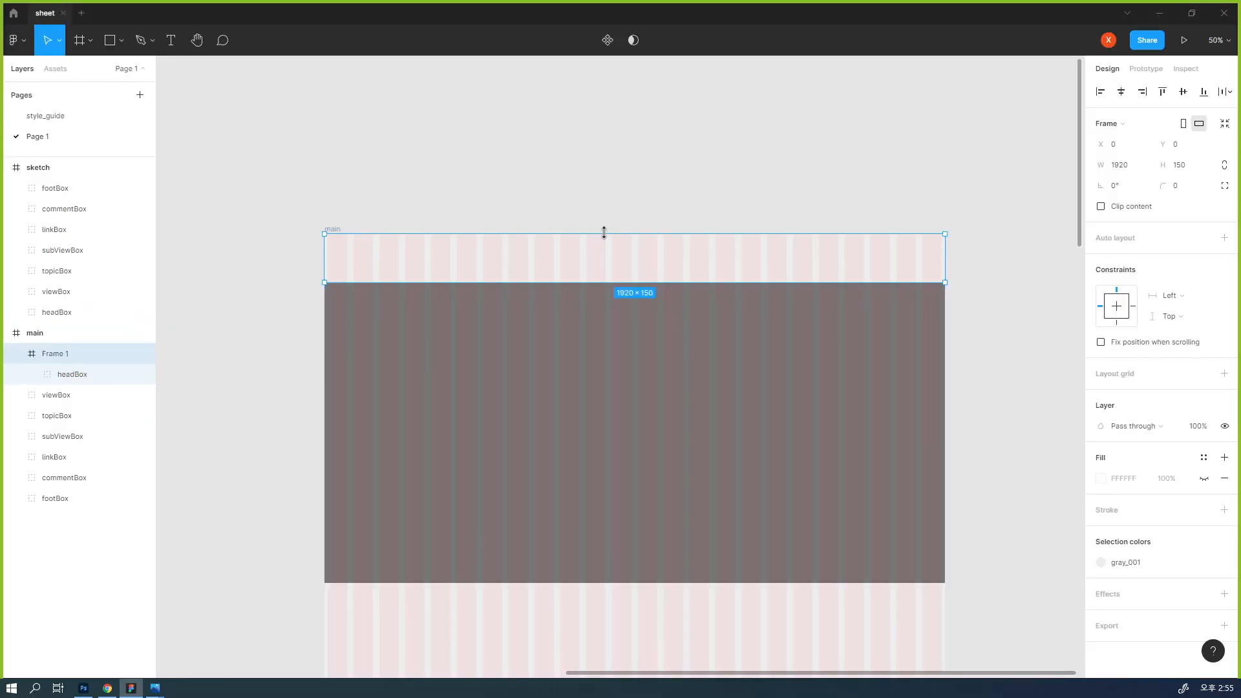
- Draw a rectangle about 382 × 120 near the middle of the header, inside the new frame
{"action": "left_click", "coordinate": [112, 40]}
{"action": "left_click_drag", "start_coordinate": [560, 236], "coordinate": [684, 275]}
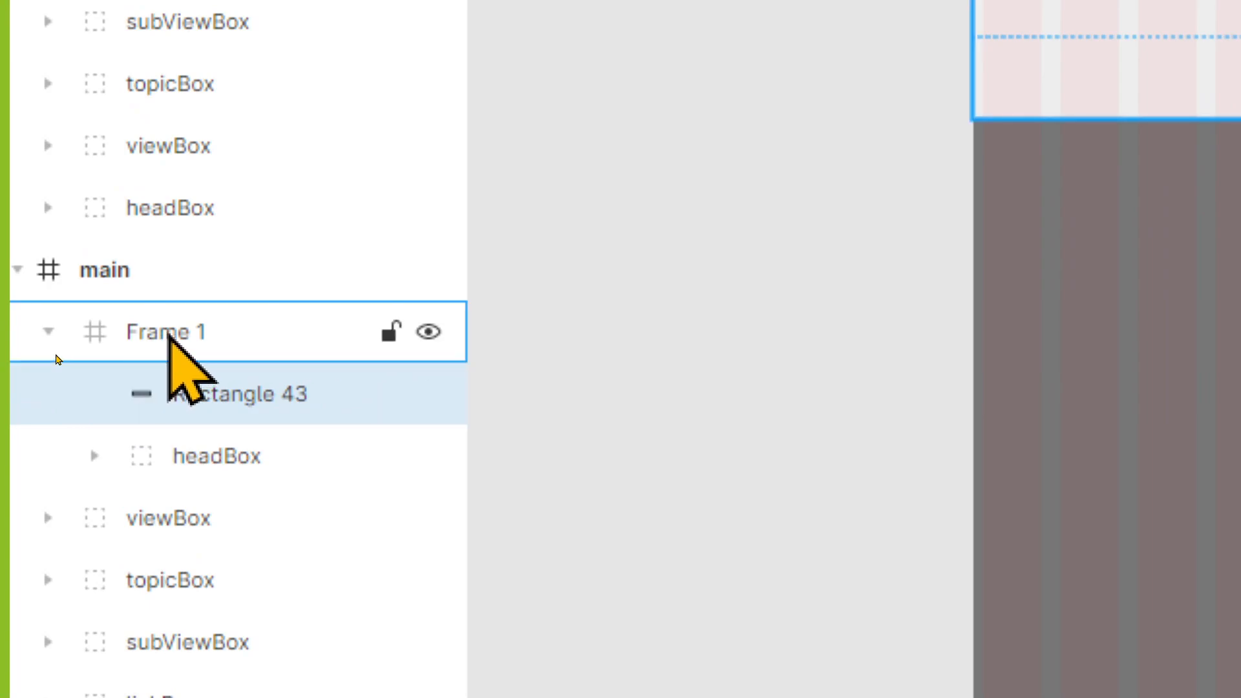
{"action": "left_click", "coordinate": [58, 355]}
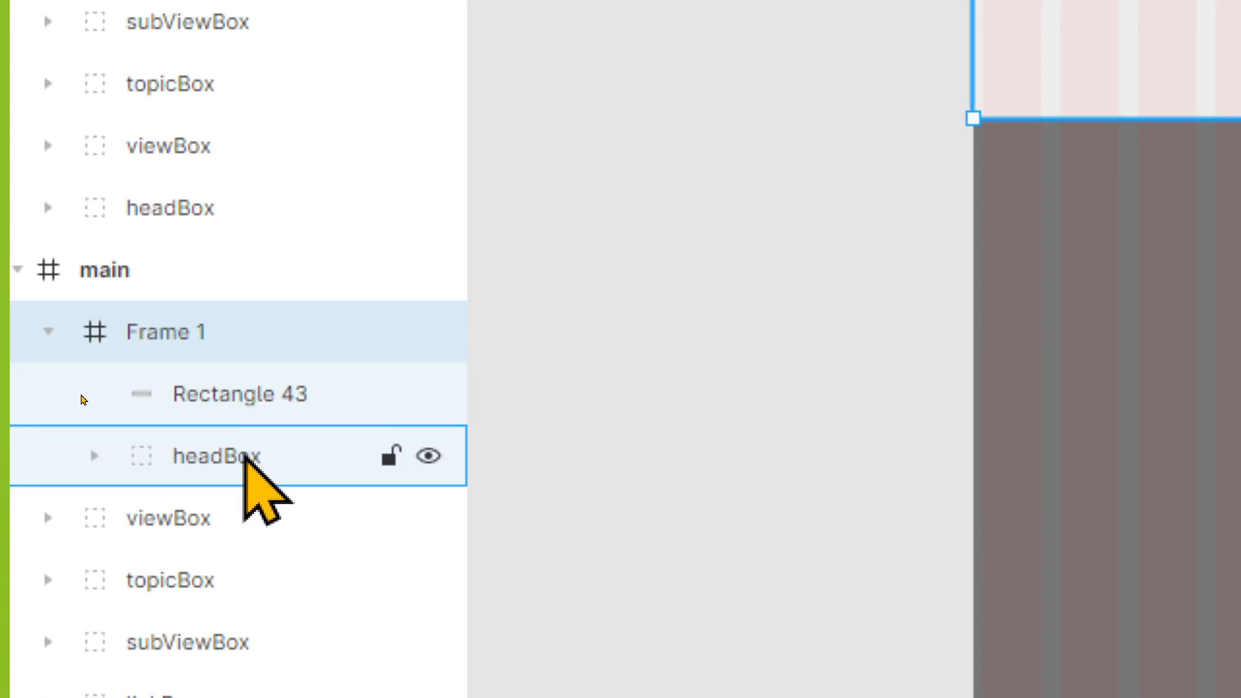
- Rename the new header frame as headBox by copying the name of the group nested inside it
{"action": "left_click", "coordinate": [240, 455]}
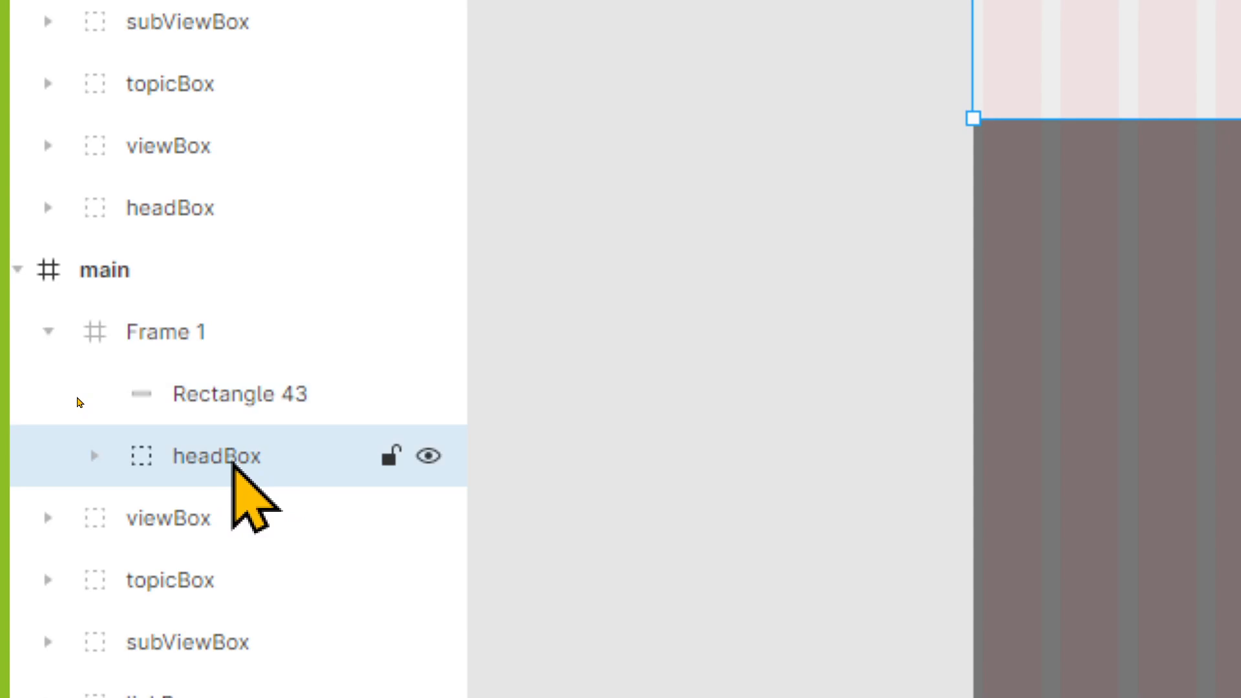
{"action": "left_click", "coordinate": [179, 349]}
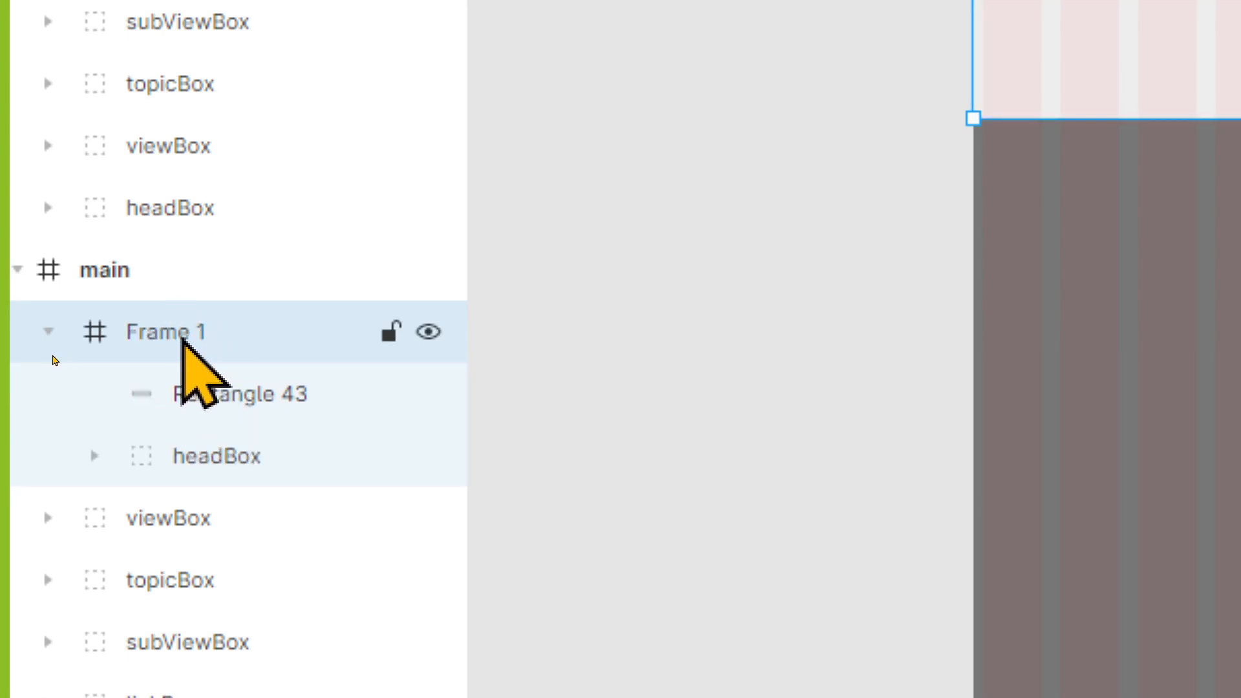
{"action": "double_click", "coordinate": [215, 457]}
{"action": "key", "text": "ctrl+c"}
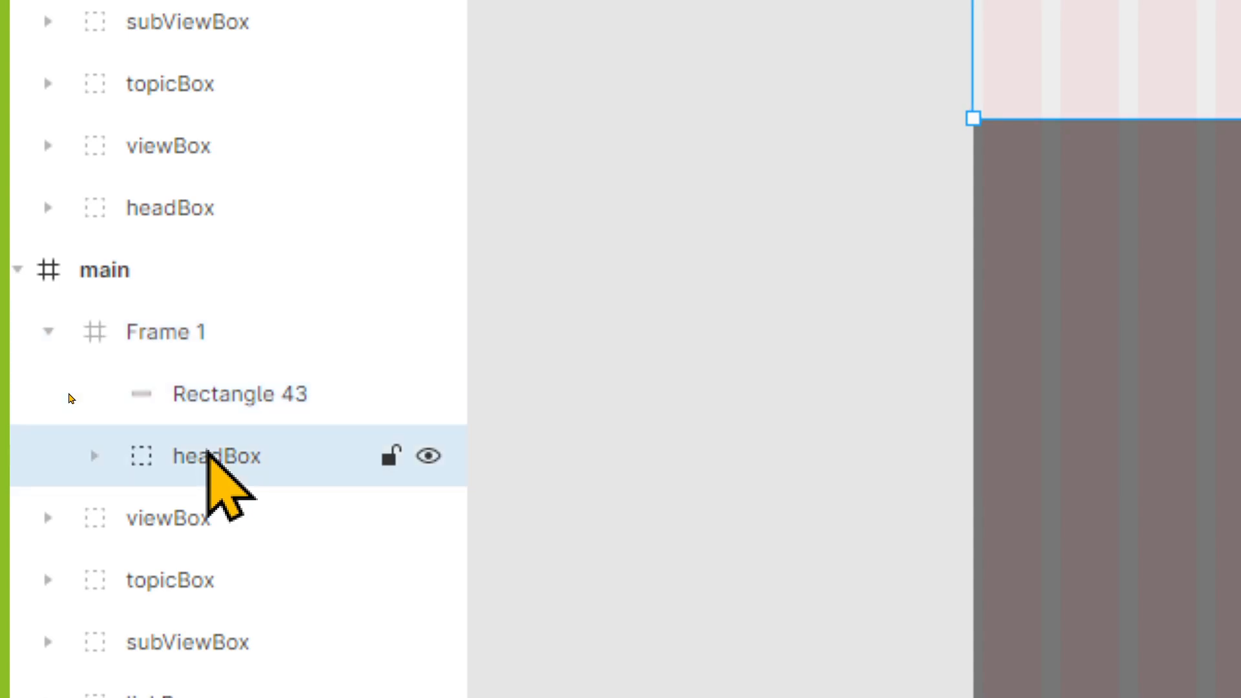
{"action": "double_click", "coordinate": [165, 332]}
{"action": "key", "text": "ctrl+v"}
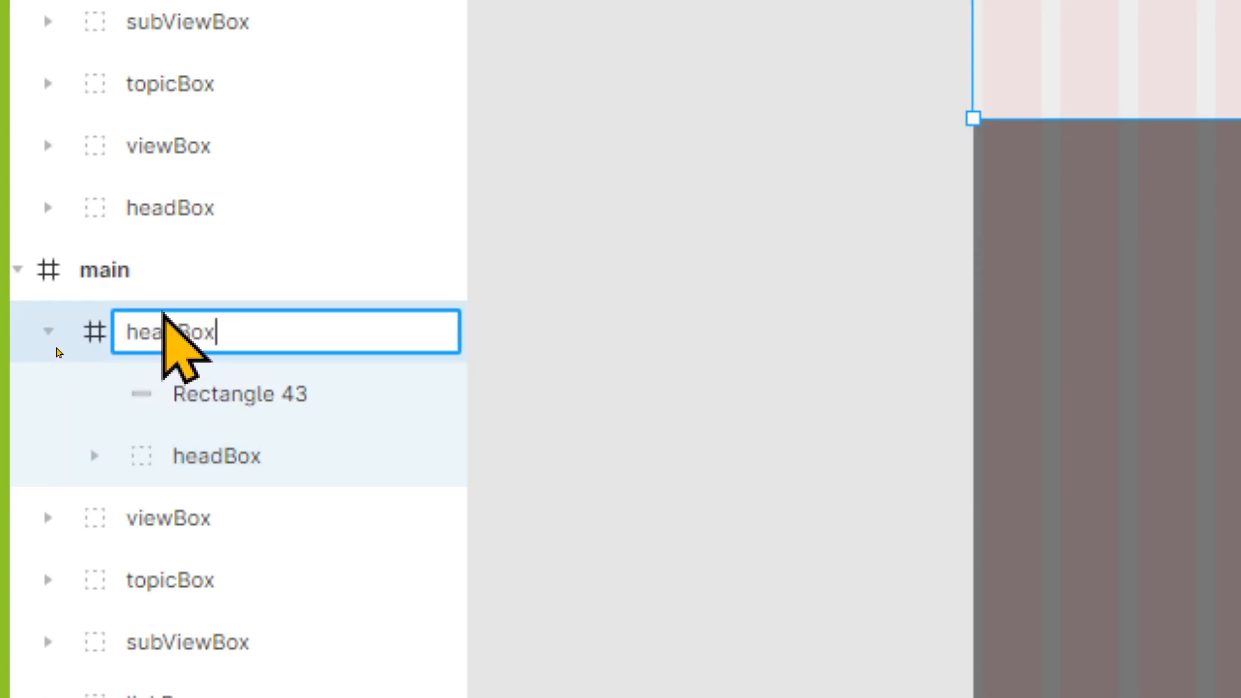
- Take Rectangle 41 out of the nested headBox group and place it directly in the headBox frame beneath Rectangle 43
{"action": "left_click", "coordinate": [223, 457]}
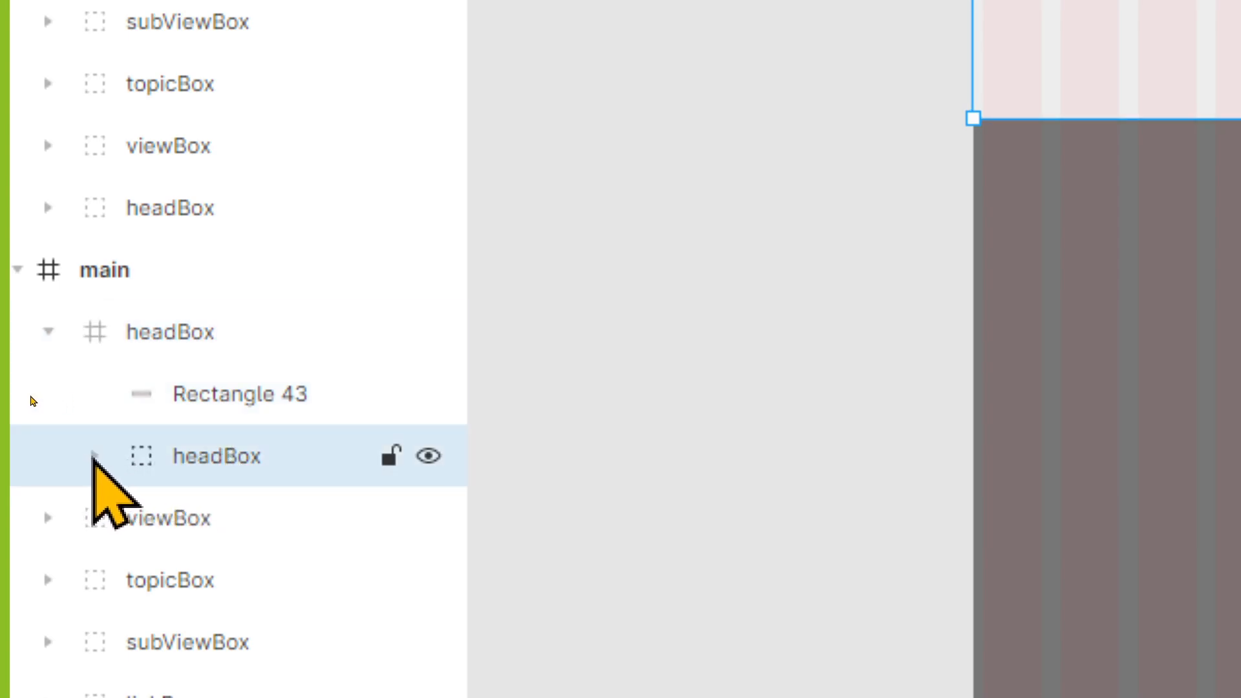
{"action": "left_click", "coordinate": [94, 457]}
{"action": "left_click", "coordinate": [259, 527]}
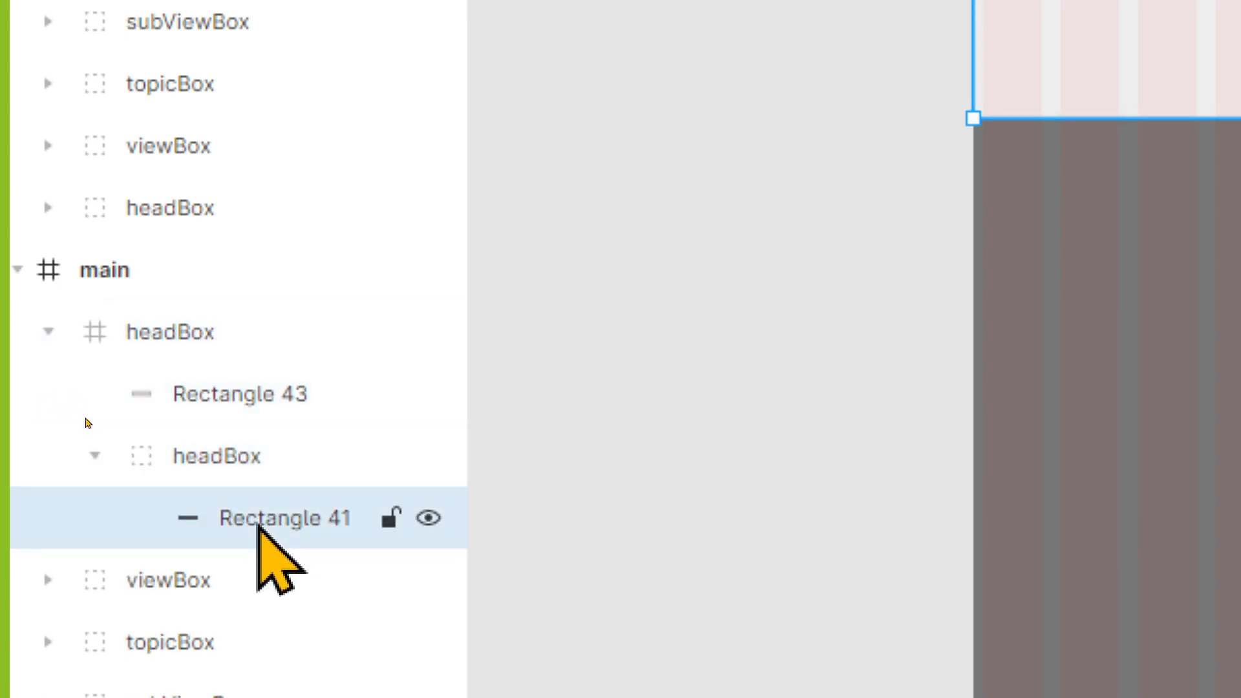
{"action": "left_click_drag", "start_coordinate": [257, 525], "coordinate": [265, 427]}
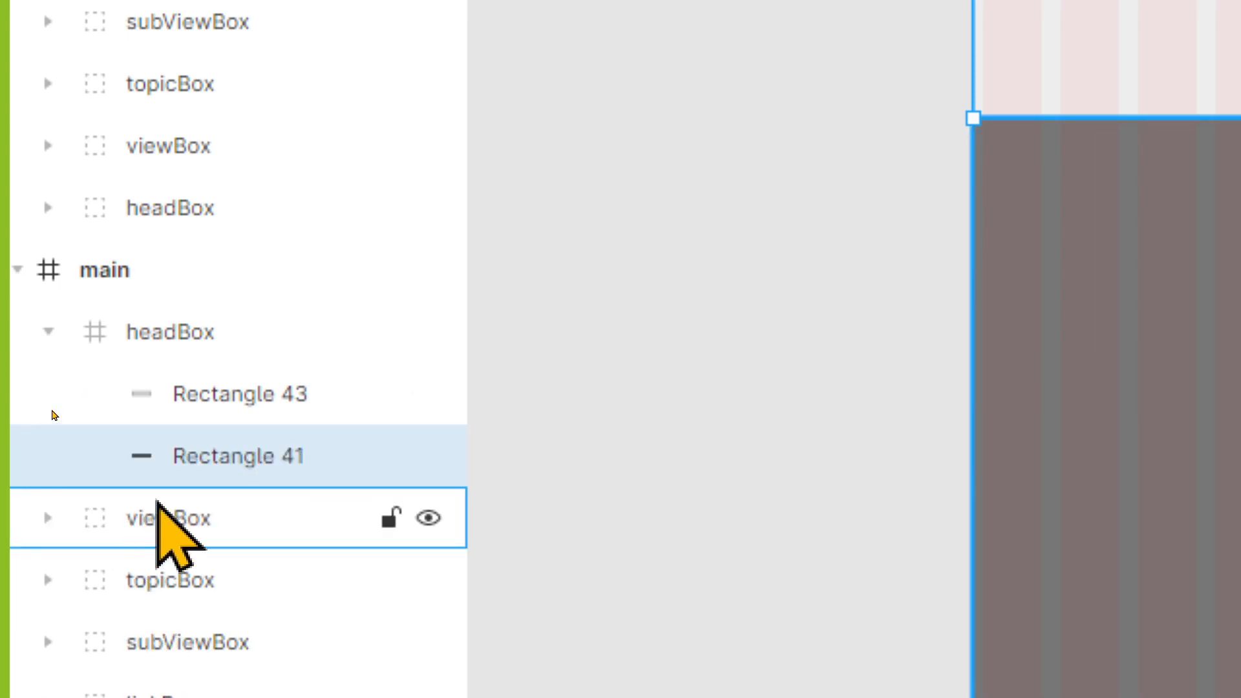
- Rename Rectangle 41 in the main frame's headBox as headBox_bg
{"action": "scroll", "coordinate": [277, 582], "scroll_direction": "down", "scroll_amount": 3}
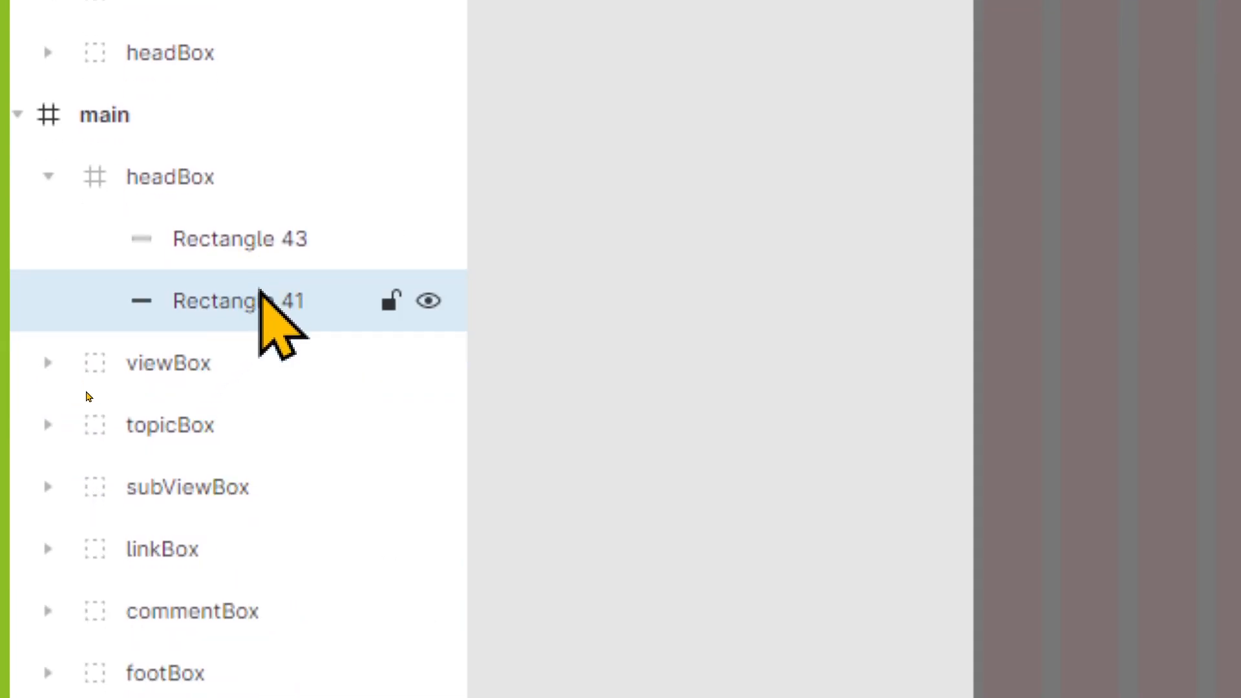
{"action": "double_click", "coordinate": [236, 304]}
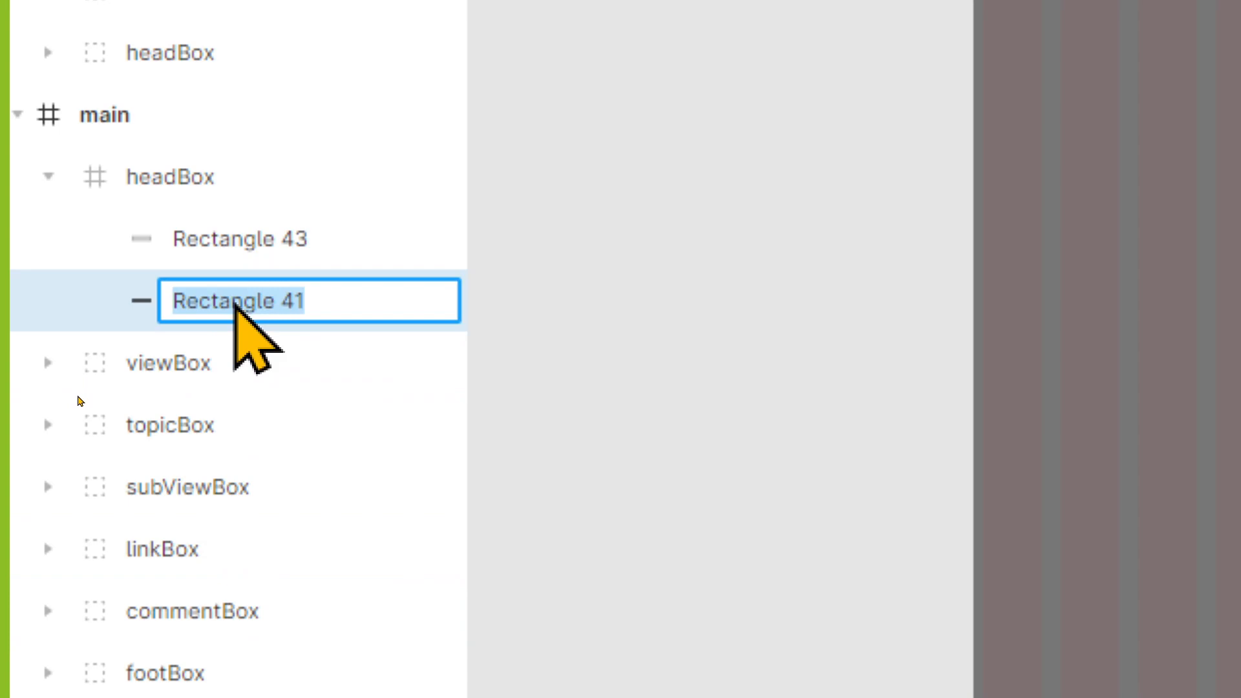
{"action": "type", "text": "head"}
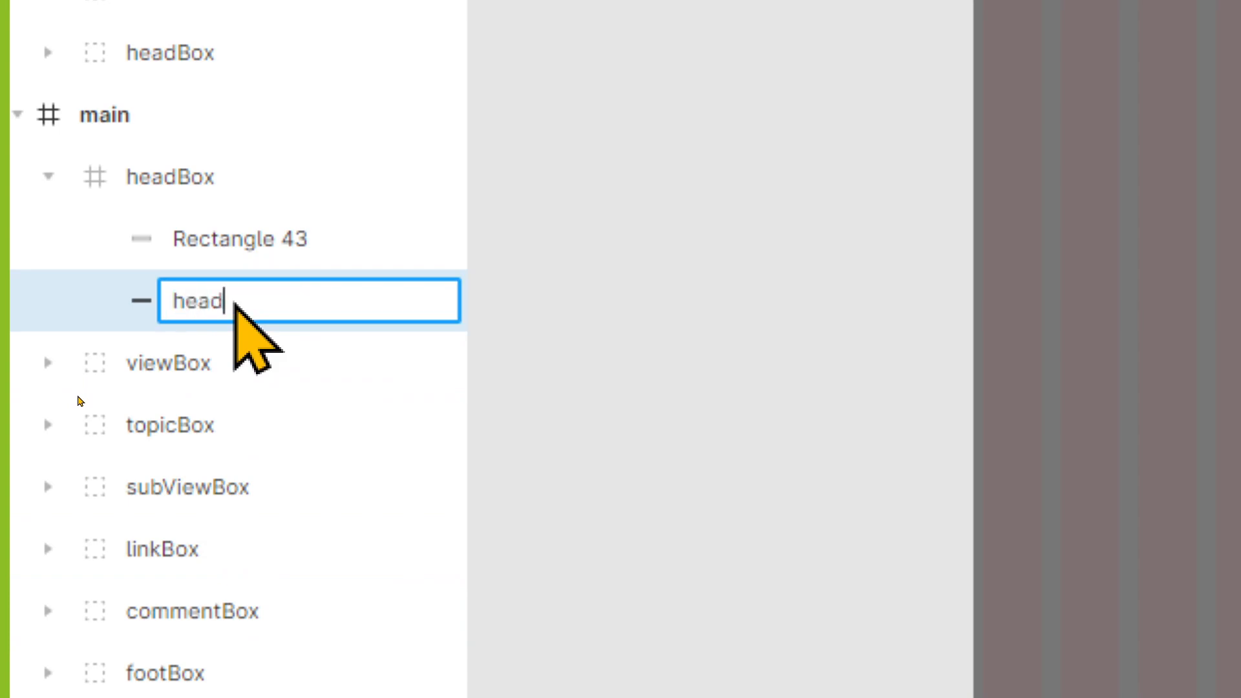
{"action": "type", "text": "Box_bg"}
{"action": "key", "text": "Return"}
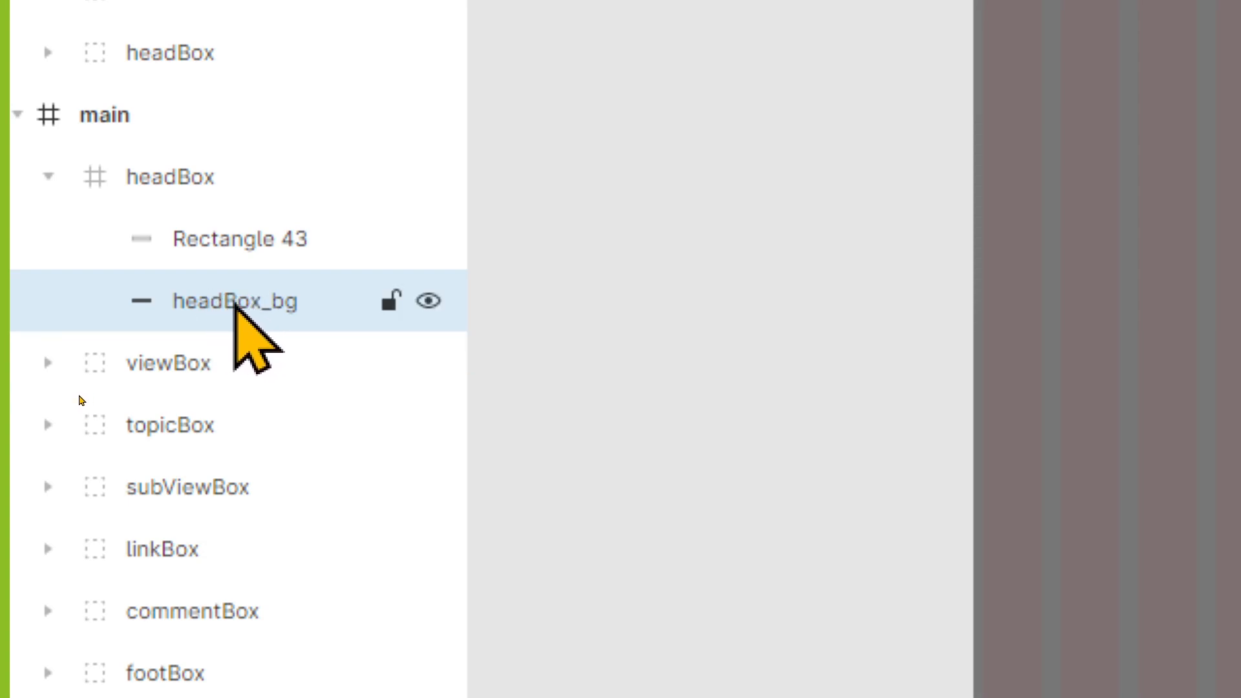
- Rename Rectangle 43 in the main frame's headBox as logo
{"action": "left_click", "coordinate": [285, 221]}
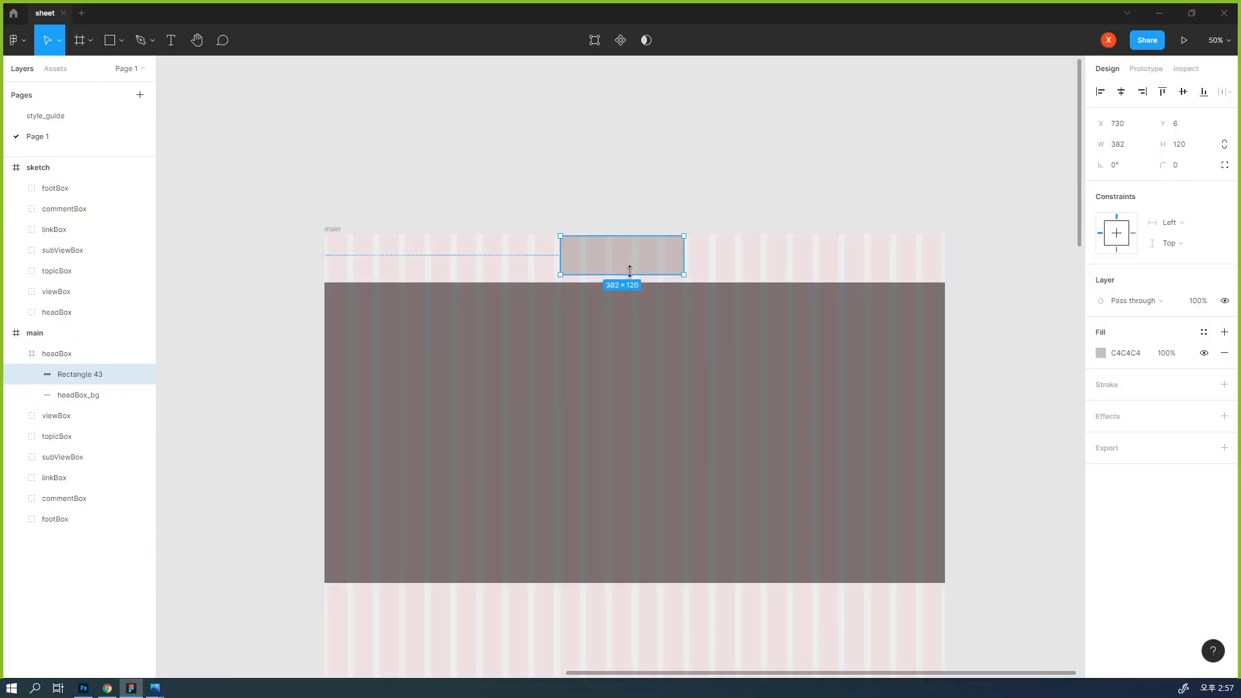
{"action": "double_click", "coordinate": [95, 377]}
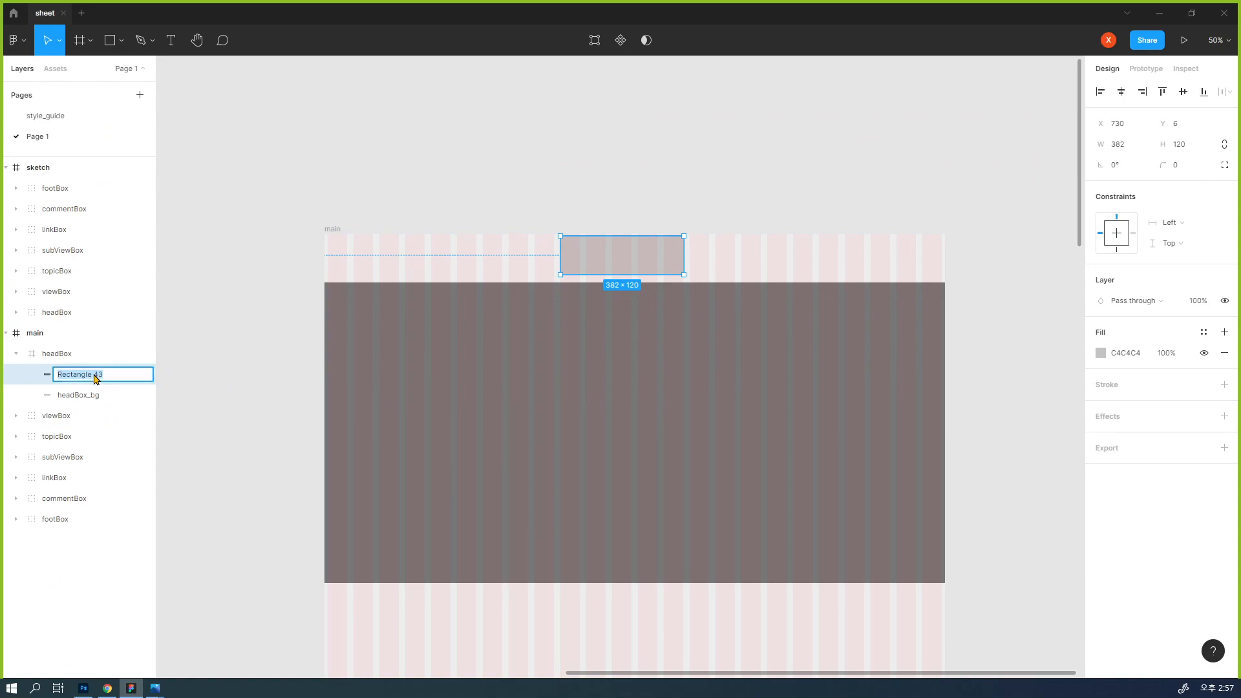
{"action": "type", "text": "logo"}
{"action": "key", "text": "Return"}
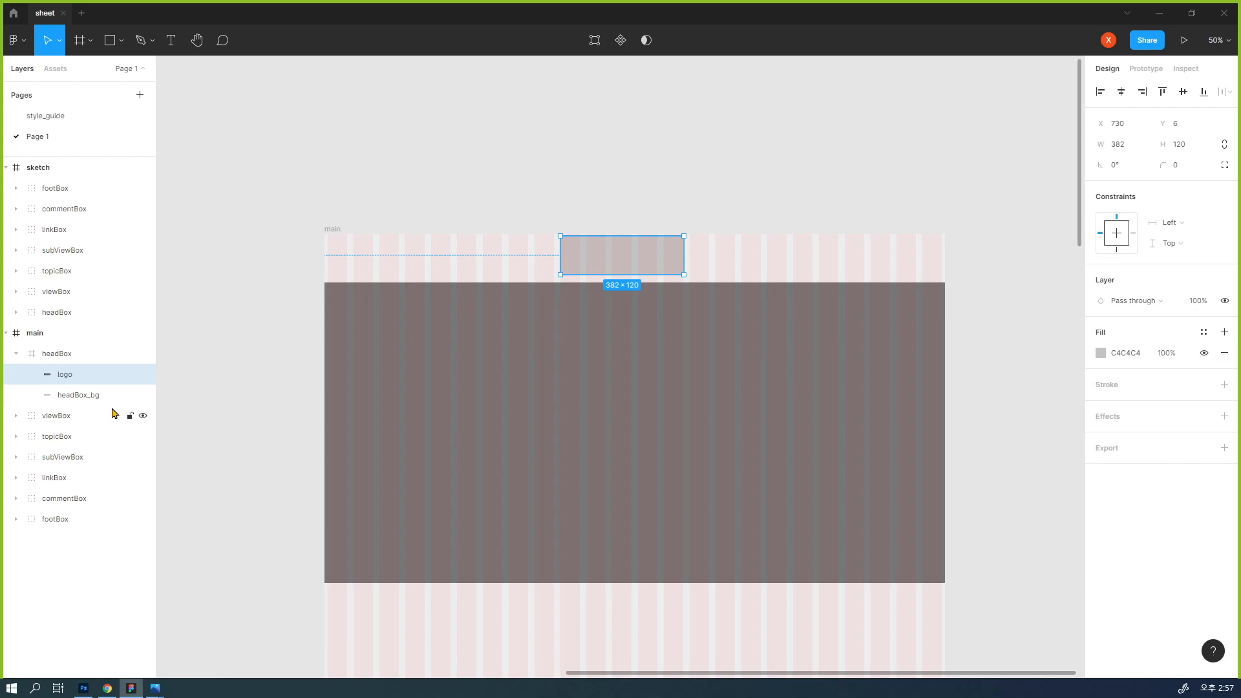
- Compare the sketch frame's full layout with the main frame, then return to a close view of the main header
{"action": "key", "text": "minus"}
{"action": "key", "text": "minus"}
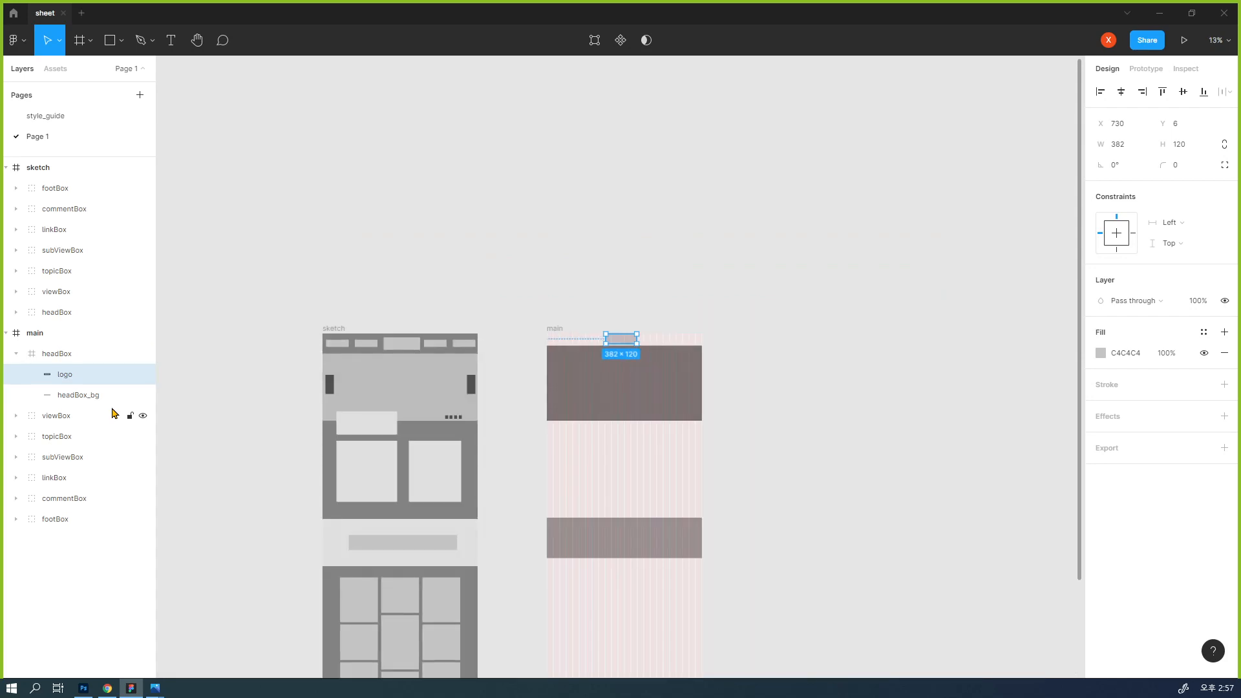
{"action": "left_click_drag", "start_coordinate": [328, 334], "coordinate": [333, 221]}
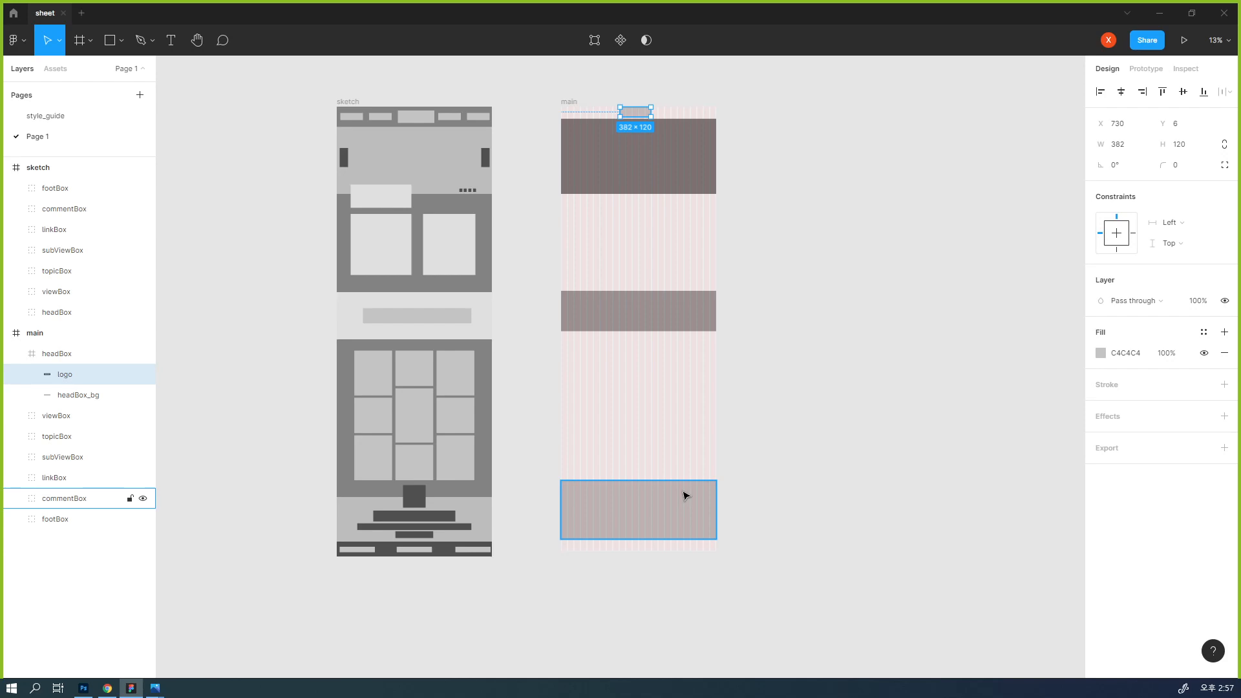
{"action": "left_click_drag", "start_coordinate": [769, 265], "coordinate": [793, 343]}
{"action": "left_click", "coordinate": [669, 221]}
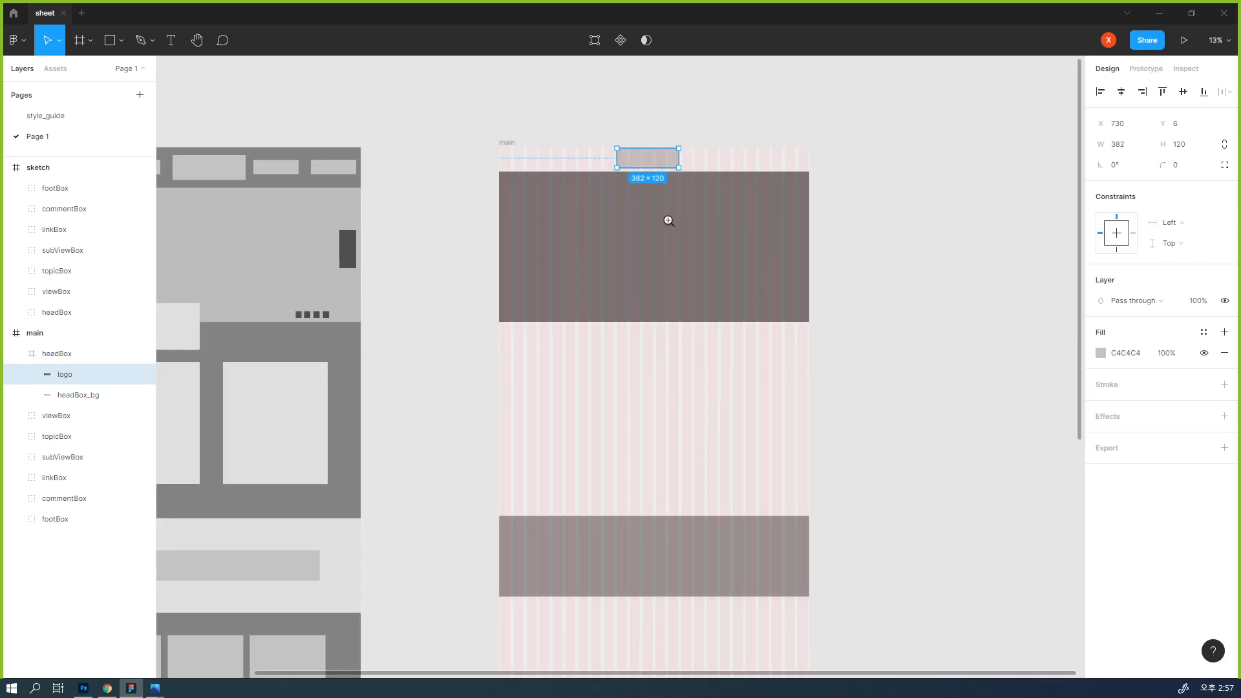
{"action": "left_click", "coordinate": [668, 220]}
{"action": "left_click_drag", "start_coordinate": [668, 220], "coordinate": [667, 268]}
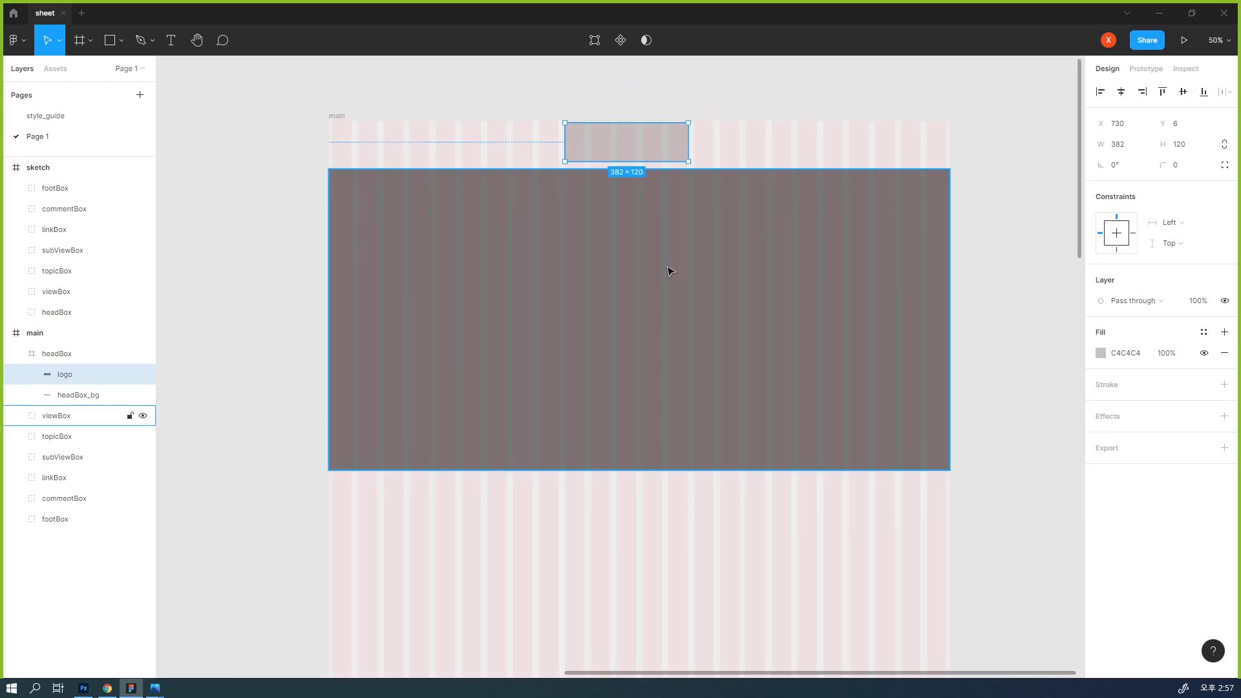
- Shift the logo rectangle below the header's lower edge and back up inside the header, then select the headBox frame
{"action": "left_click_drag", "start_coordinate": [590, 138], "coordinate": [594, 165]}
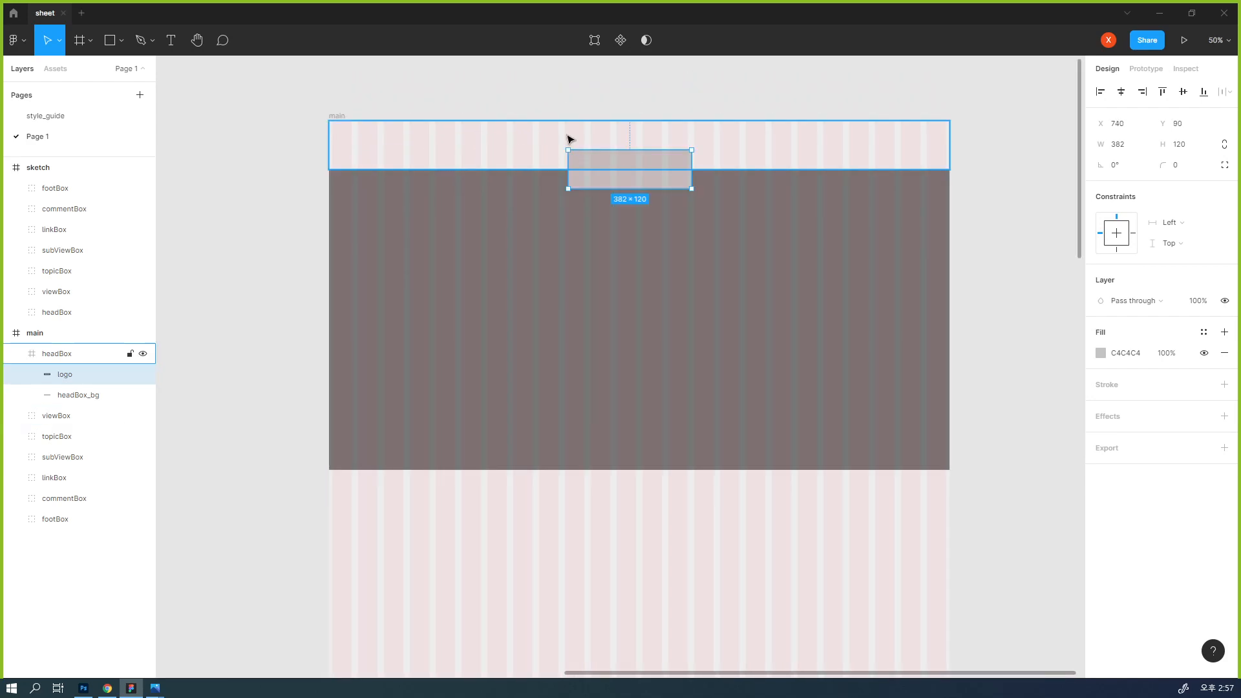
{"action": "left_click", "coordinate": [645, 156]}
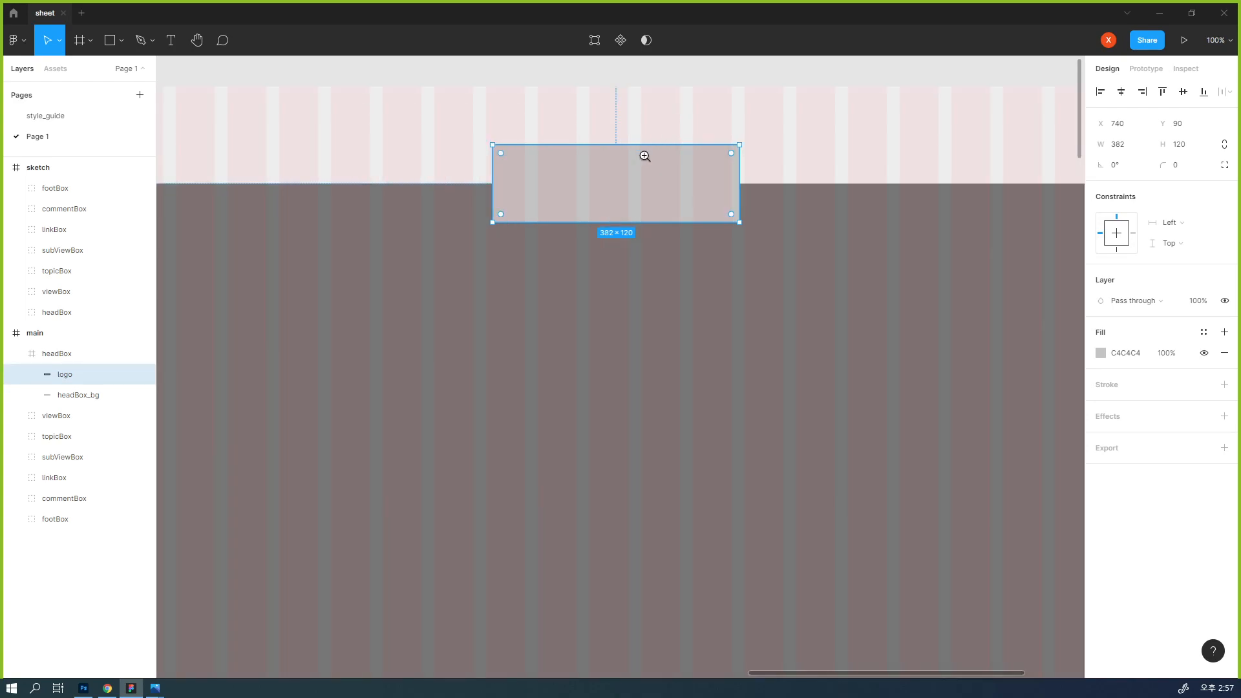
{"action": "left_click", "coordinate": [645, 156]}
{"action": "left_click_drag", "start_coordinate": [643, 197], "coordinate": [665, 253]}
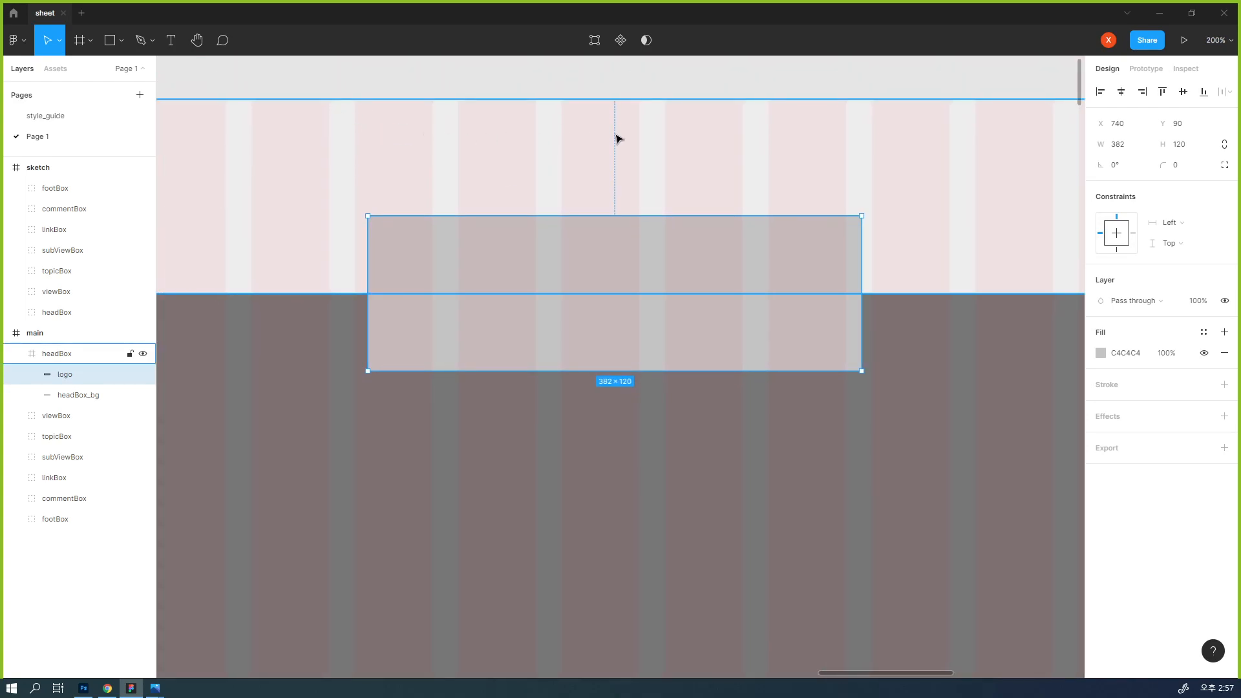
{"action": "left_click_drag", "start_coordinate": [769, 259], "coordinate": [757, 170]}
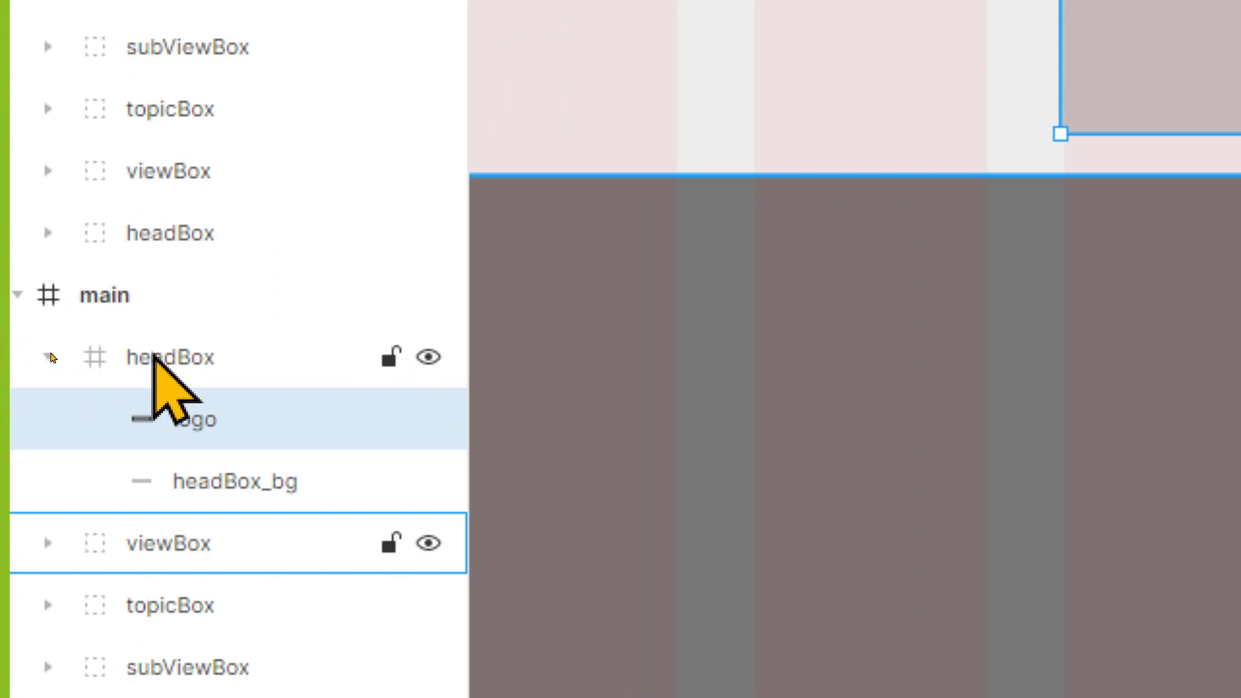
{"action": "left_click", "coordinate": [152, 356]}
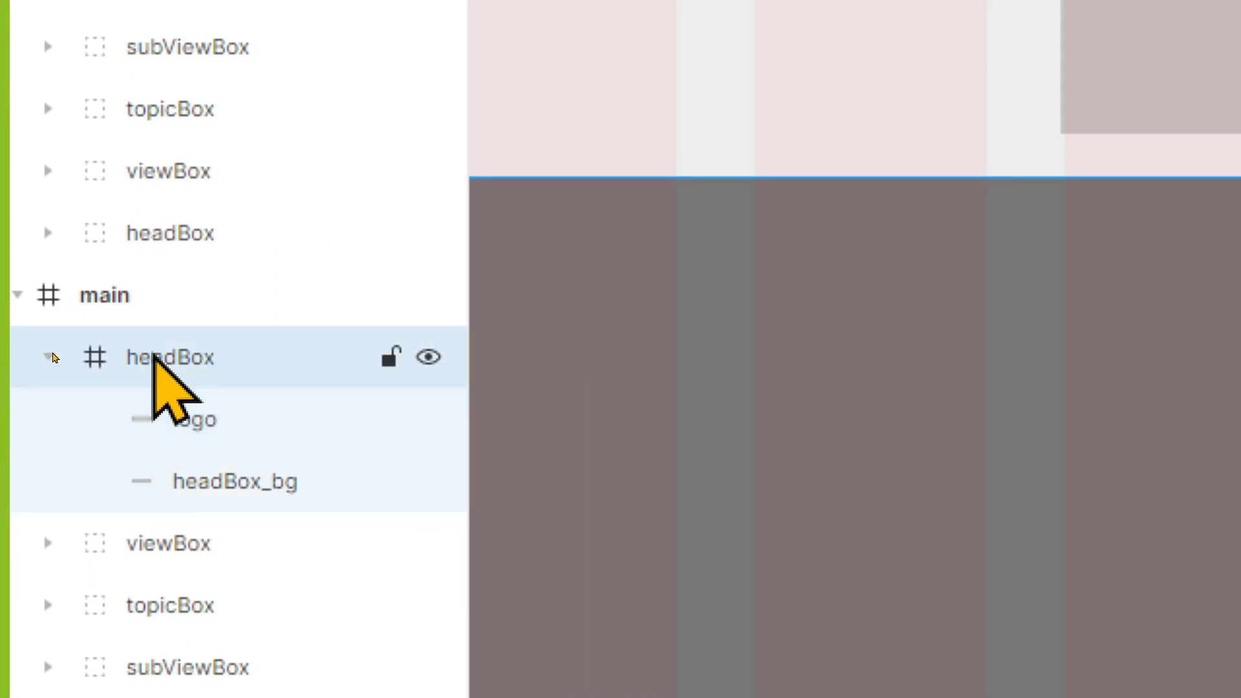
- Centre the logo rectangle horizontally and vertically inside the main frame's headBox
{"action": "left_click", "coordinate": [212, 417]}
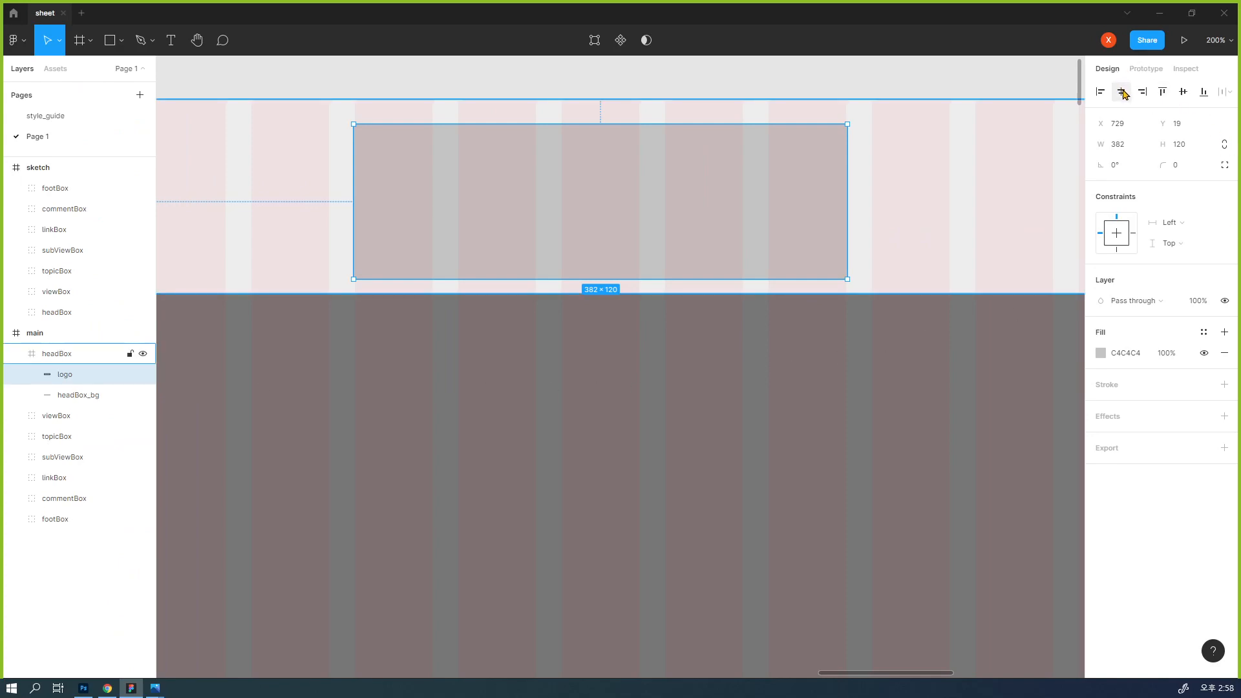
{"action": "left_click_drag", "start_coordinate": [787, 210], "coordinate": [465, 181]}
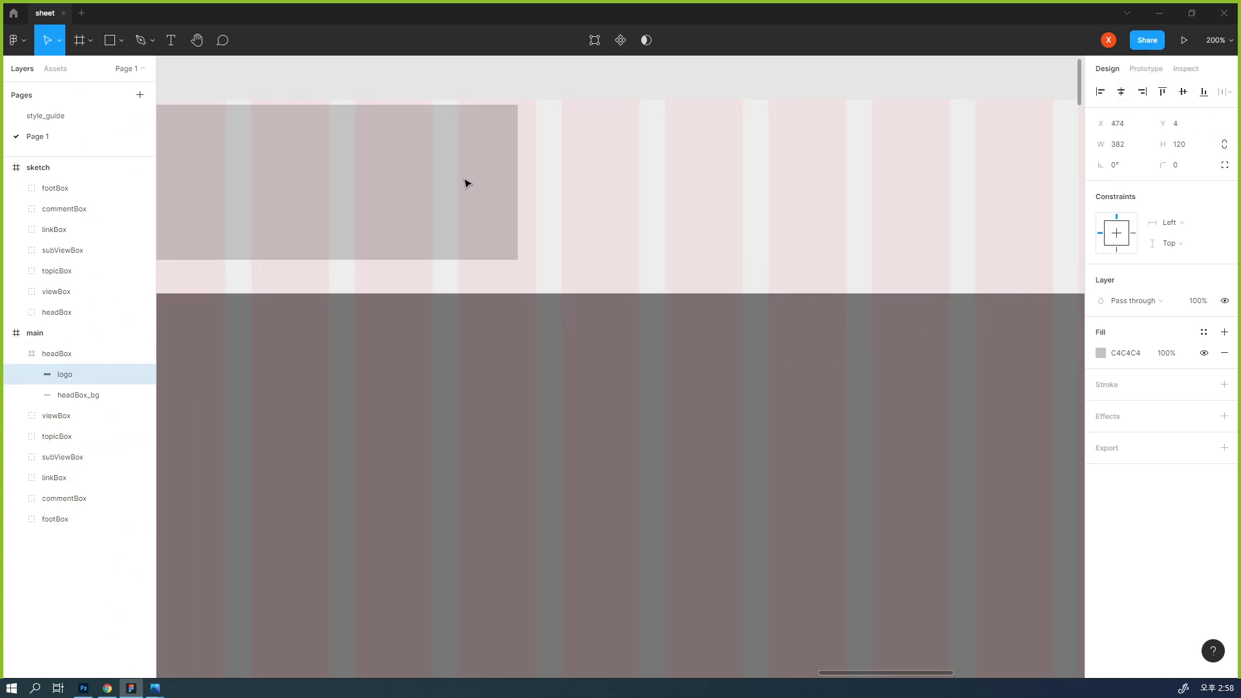
{"action": "left_click", "coordinate": [1122, 93]}
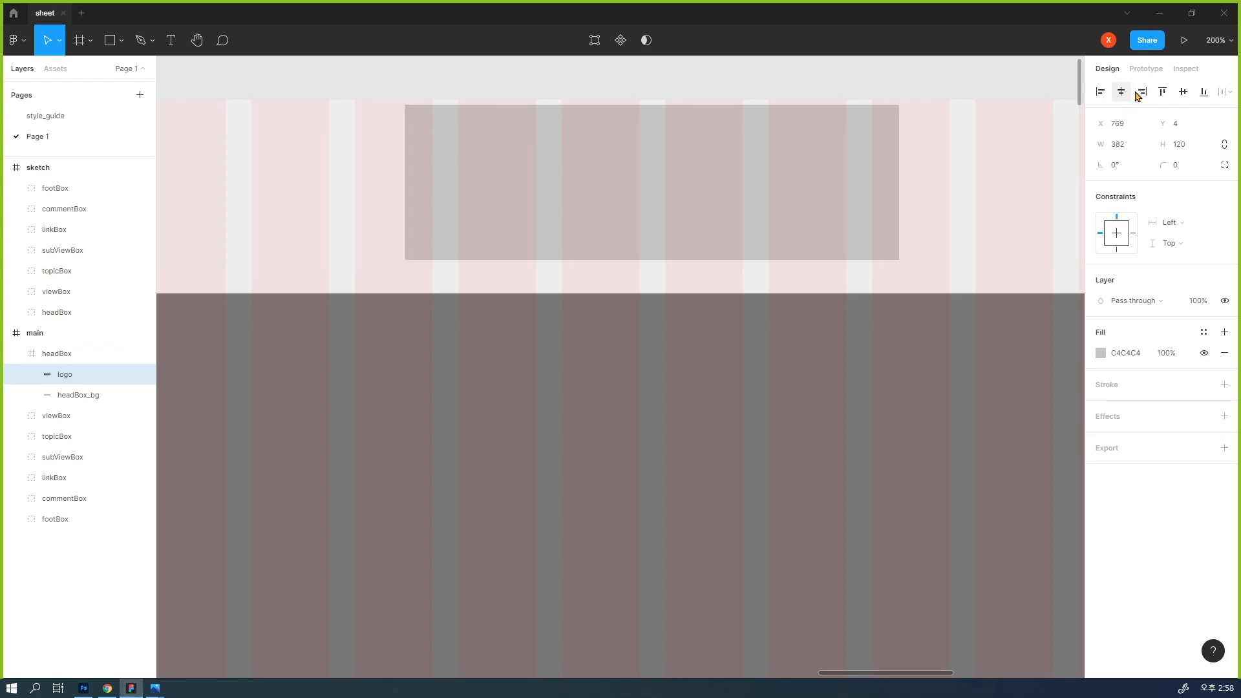
{"action": "left_click", "coordinate": [1181, 94]}
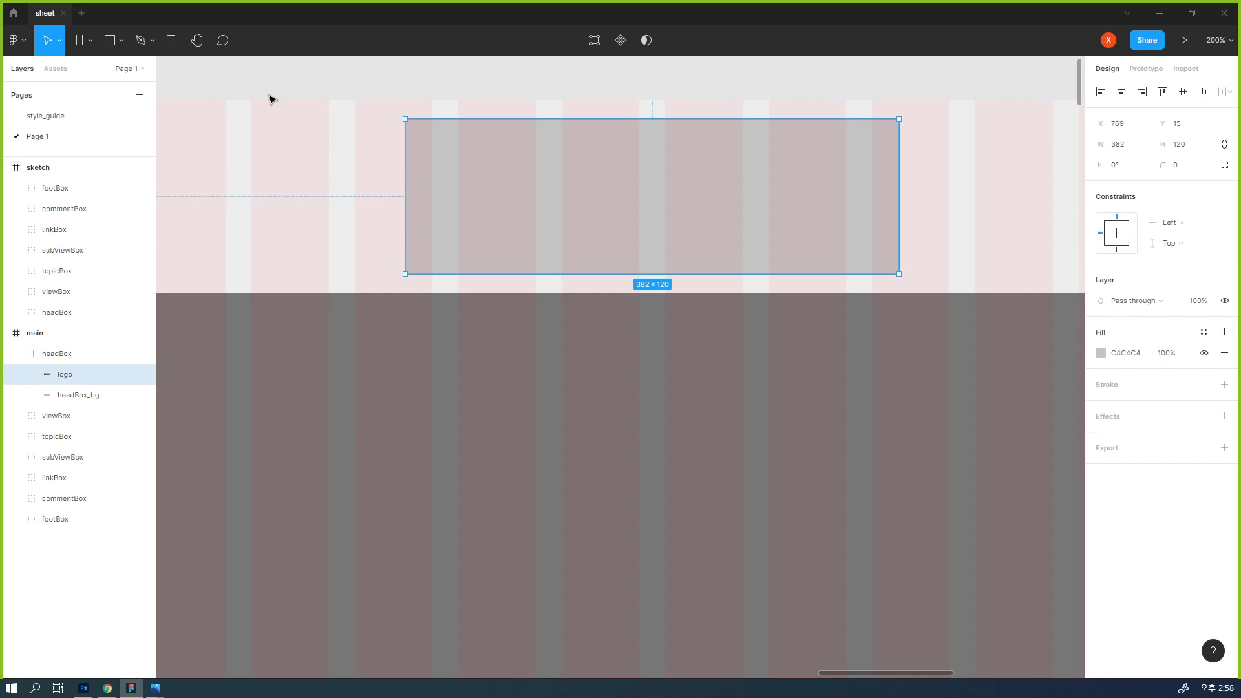
- Examine how the headBox frame and its nested logo rectangle are selected separately, on the canvas and in the layer list
{"action": "key", "text": "minus"}
{"action": "key", "text": "minus"}
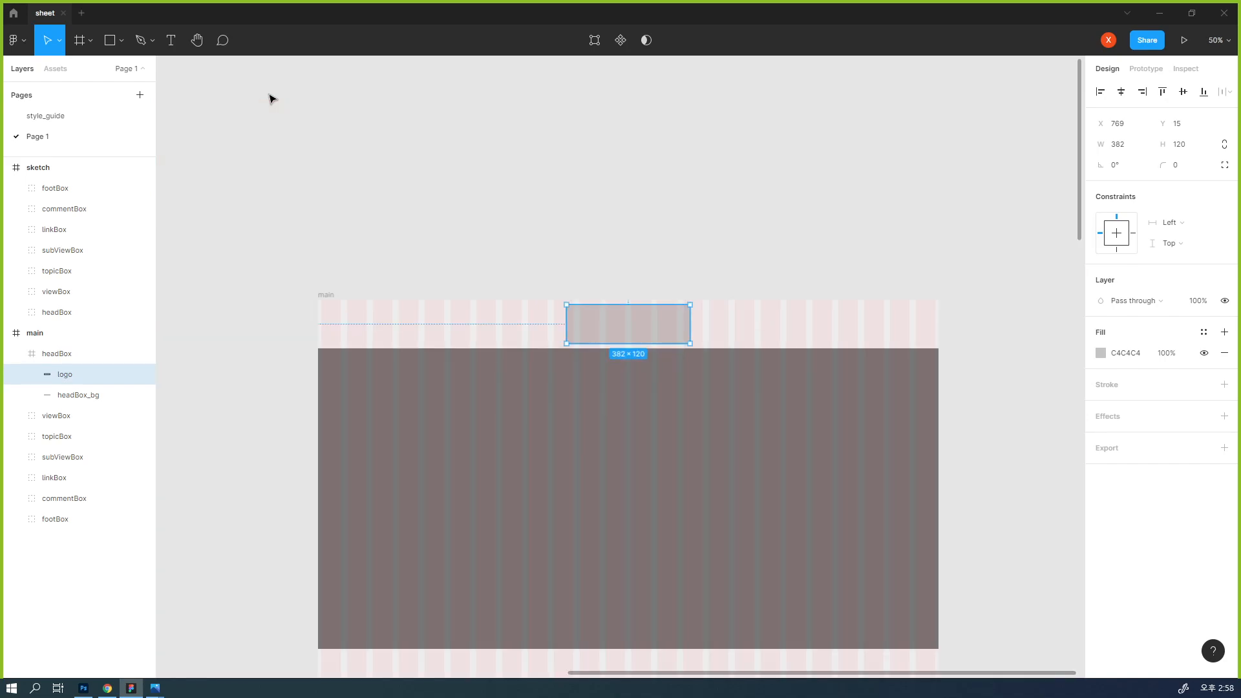
{"action": "left_click_drag", "start_coordinate": [366, 227], "coordinate": [388, 192]}
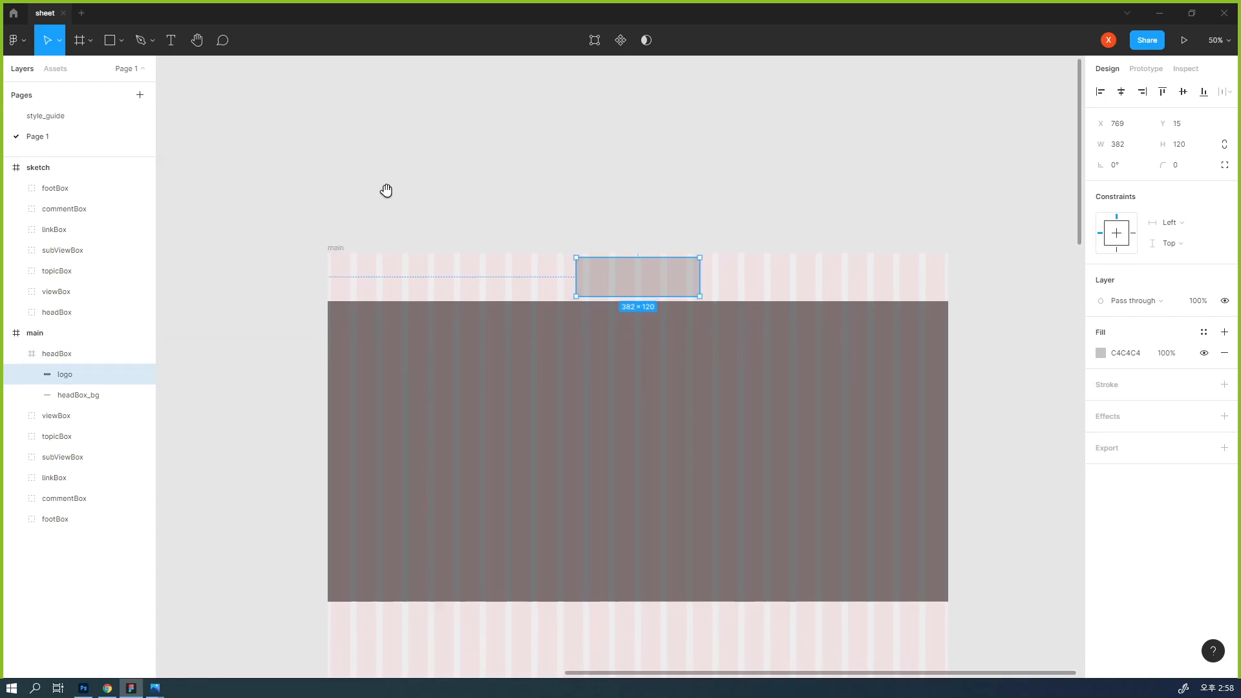
{"action": "left_click", "coordinate": [558, 191]}
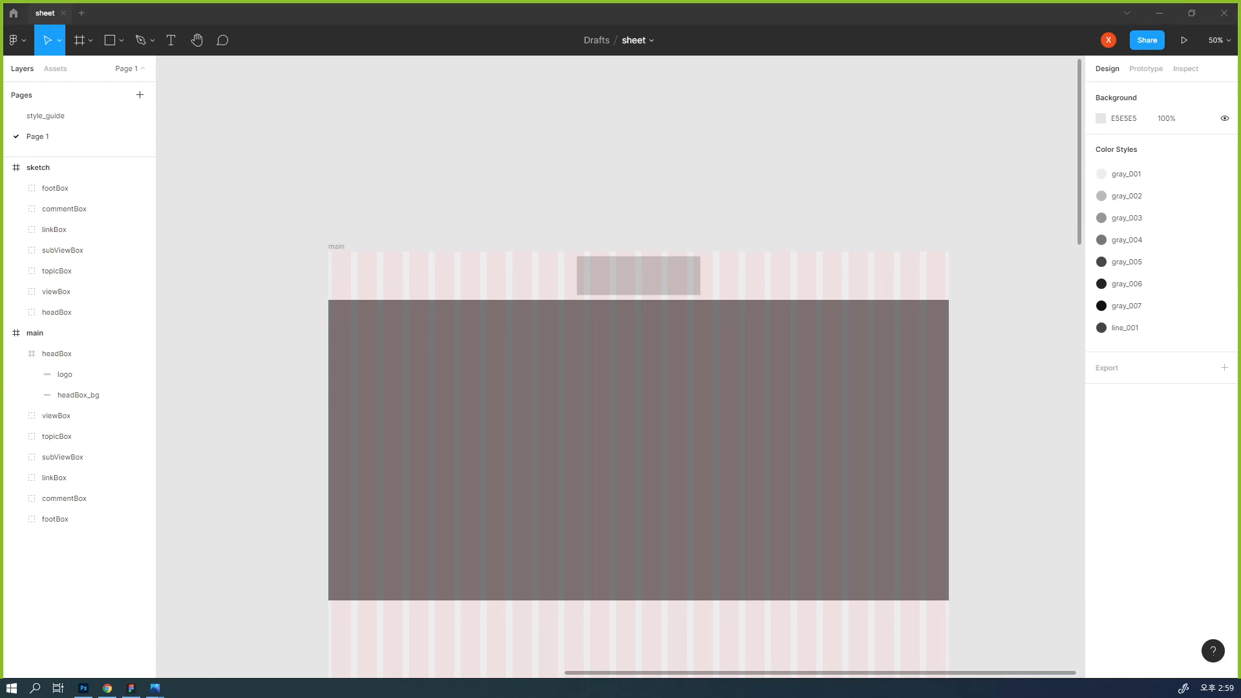
{"action": "left_click", "coordinate": [640, 275]}
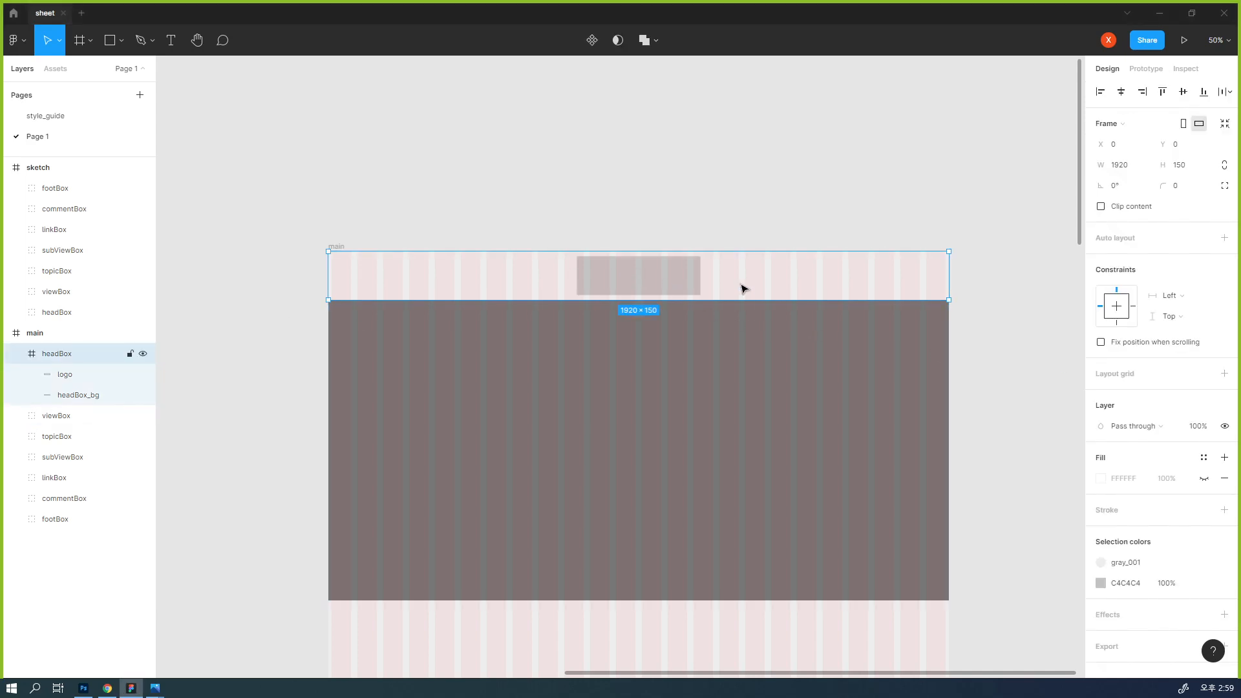
{"action": "left_click_drag", "start_coordinate": [669, 187], "coordinate": [646, 110]}
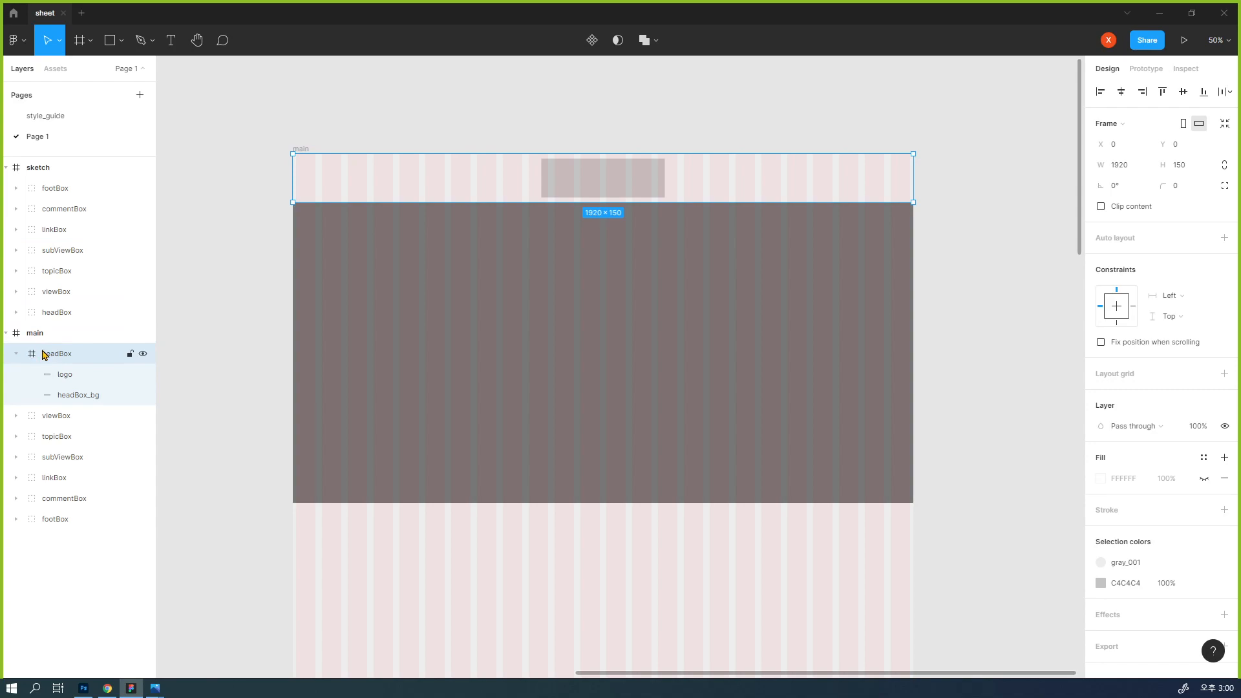
{"action": "left_click", "coordinate": [71, 377]}
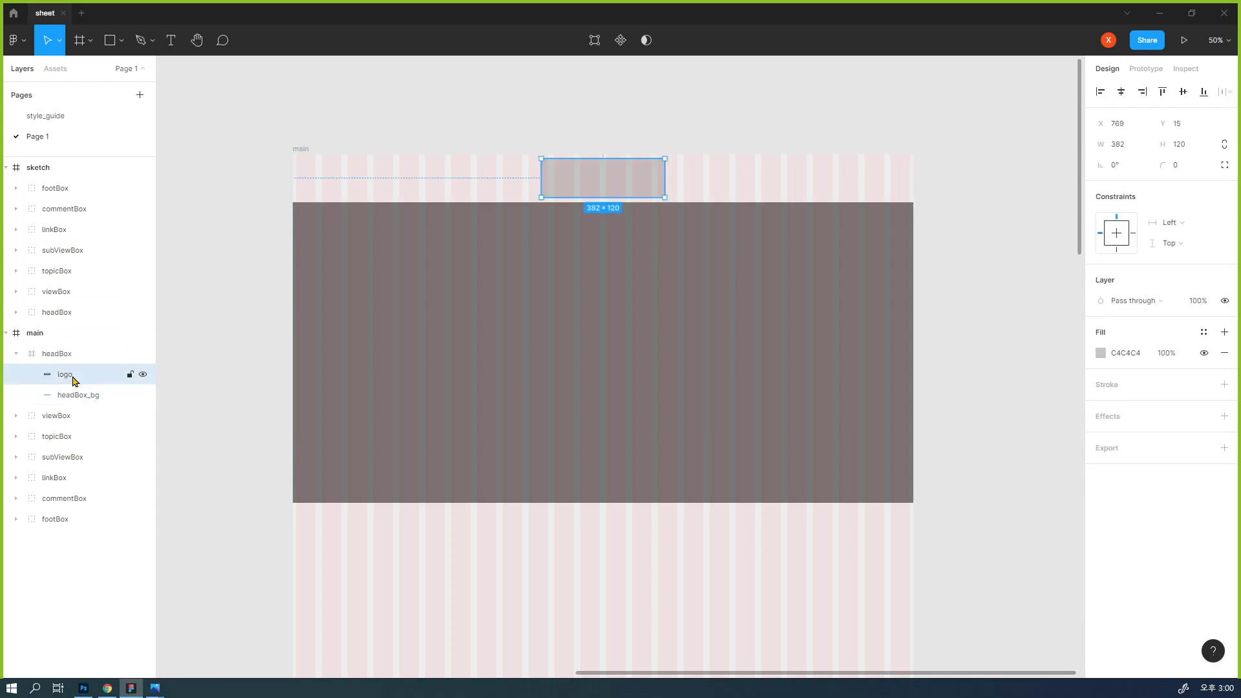
{"action": "left_click", "coordinate": [85, 360]}
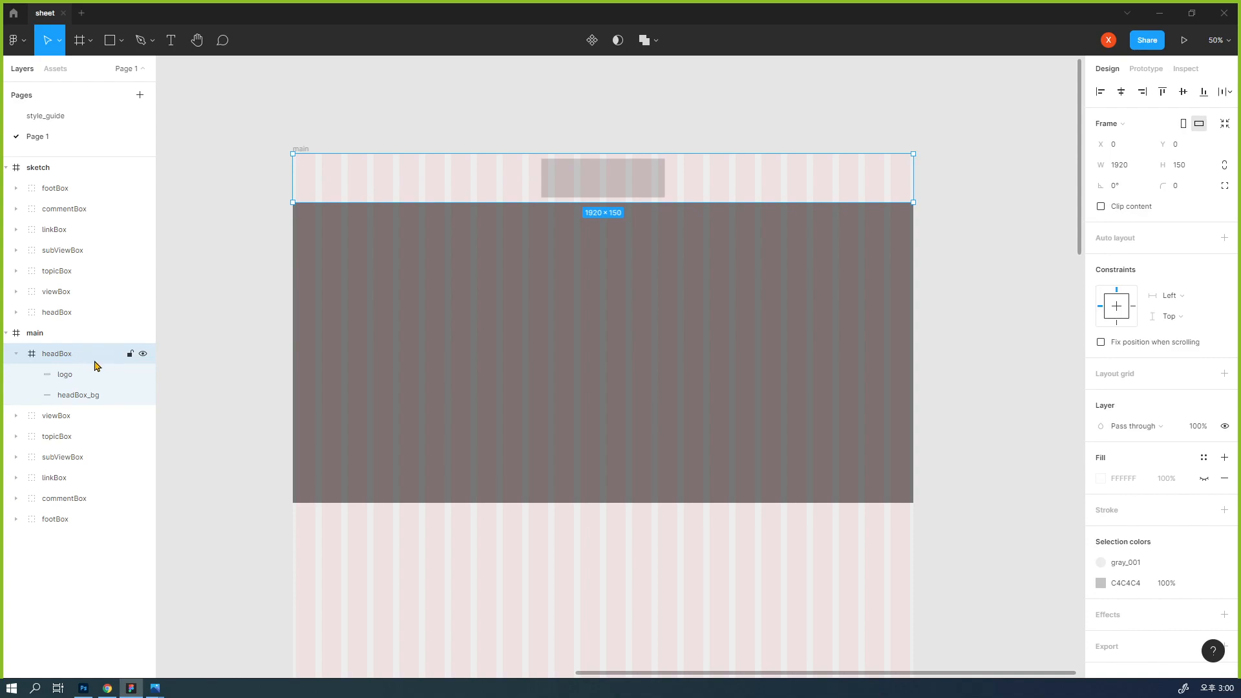
{"action": "left_click", "coordinate": [495, 130]}
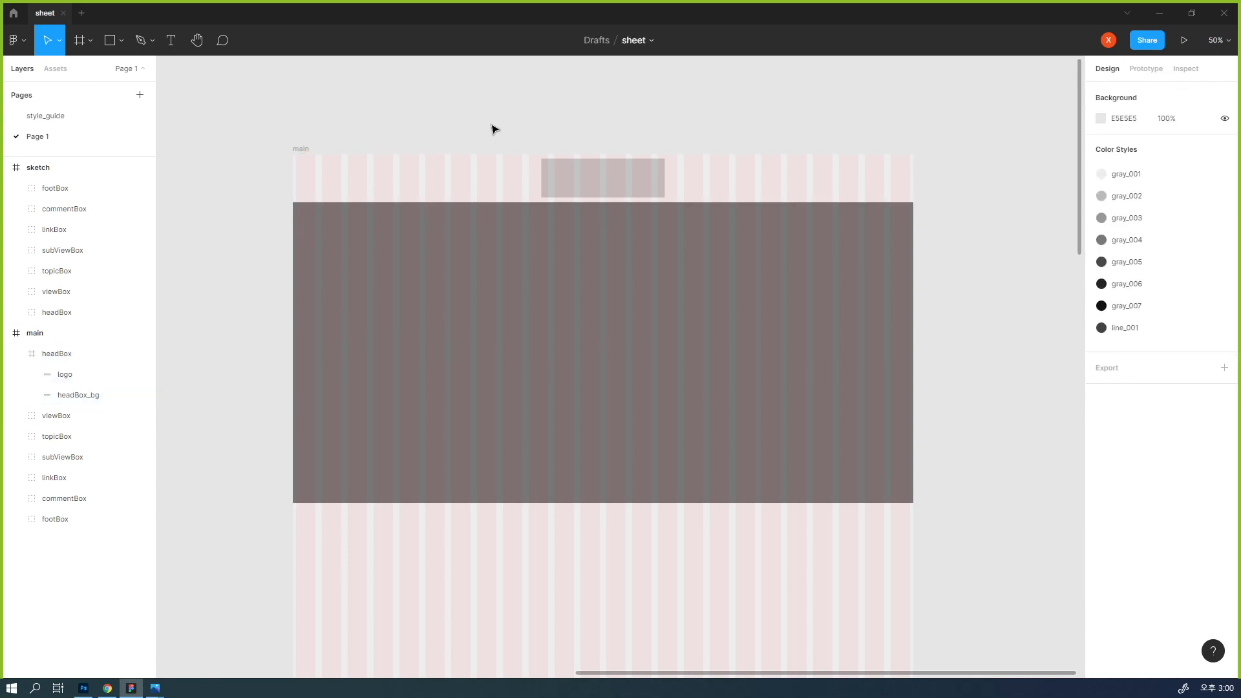
{"action": "left_click", "coordinate": [602, 184]}
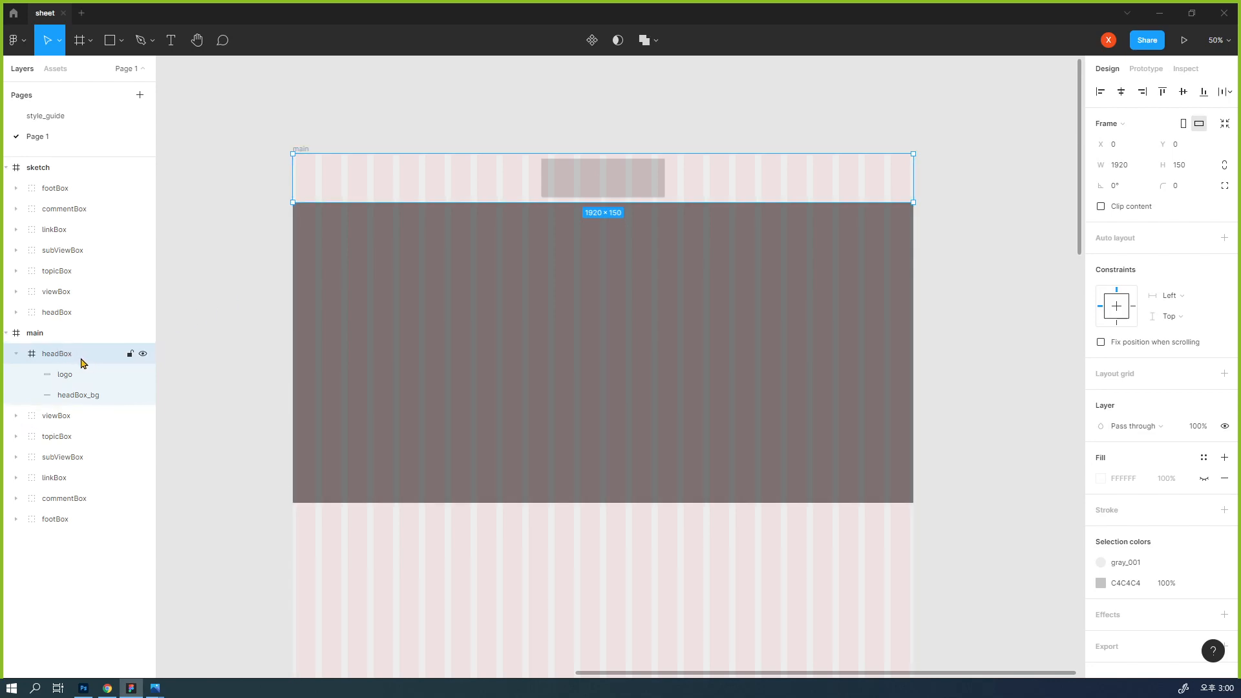
{"action": "left_click", "coordinate": [618, 190]}
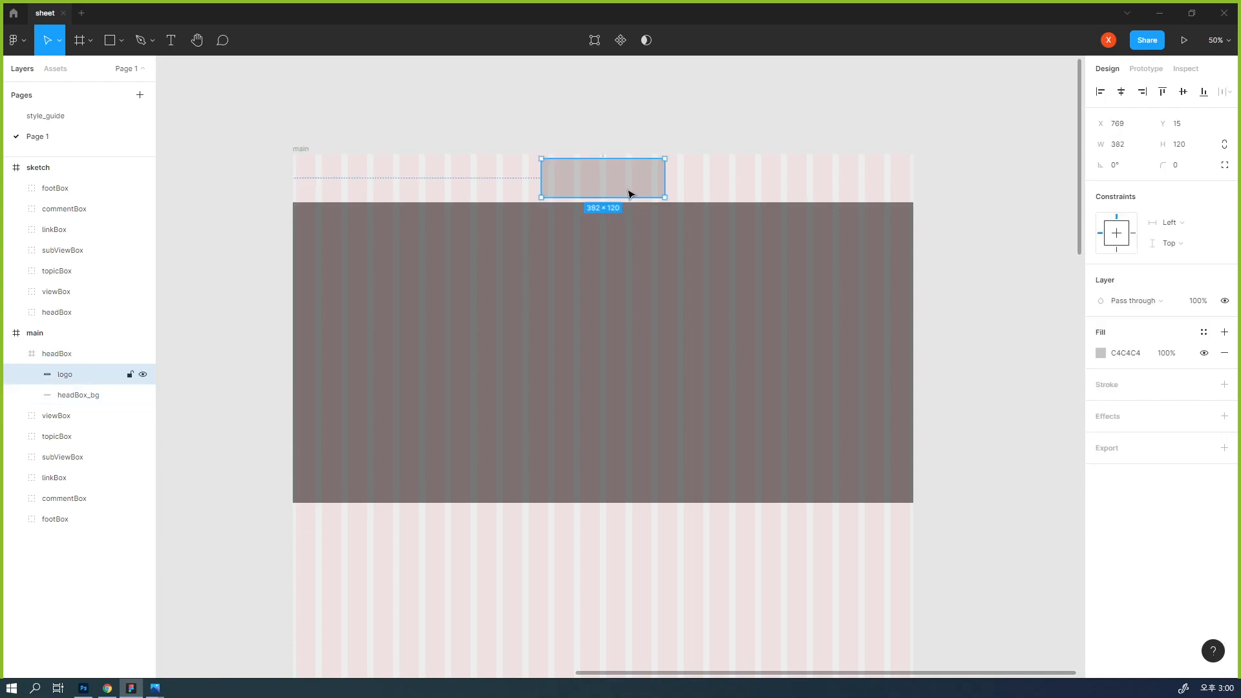
{"action": "left_click", "coordinate": [666, 123]}
{"action": "left_click", "coordinate": [682, 175]}
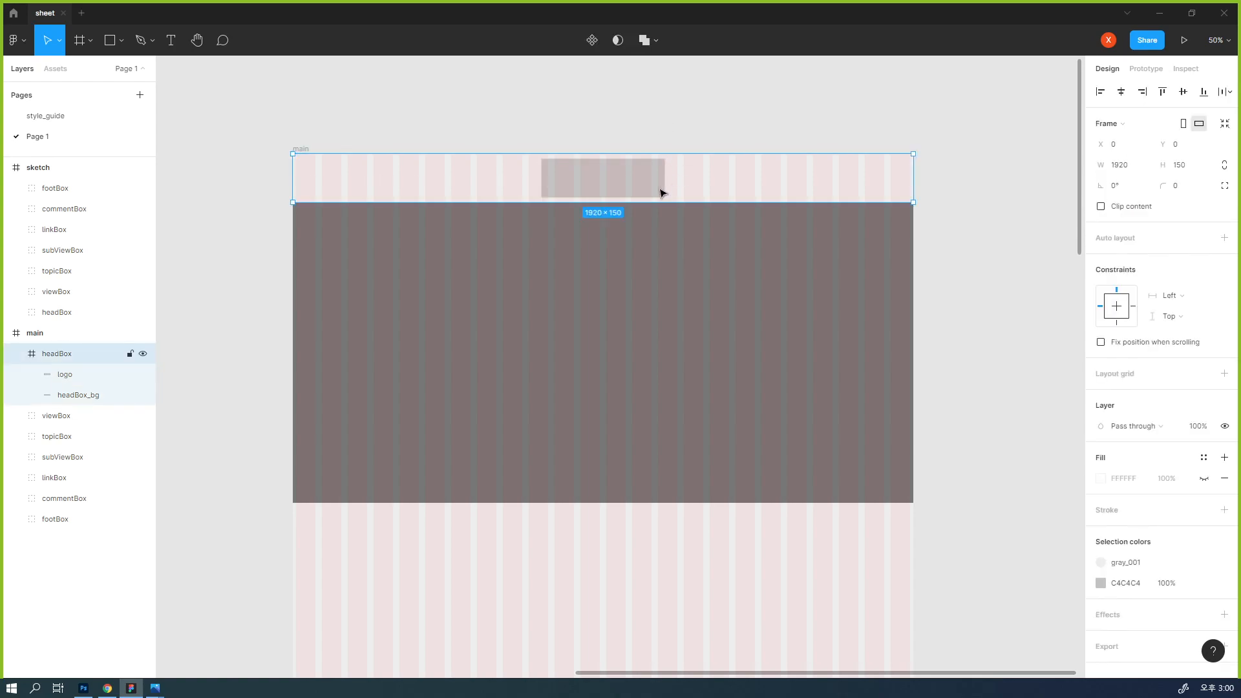
{"action": "left_click", "coordinate": [610, 184]}
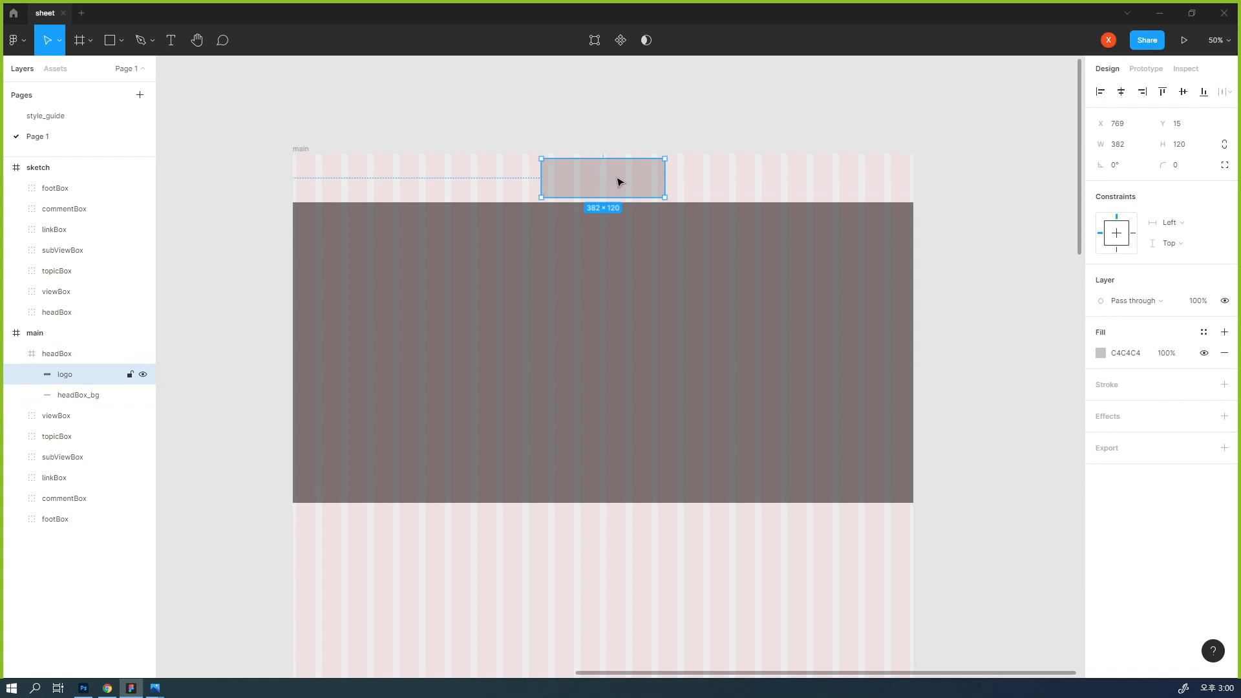
{"action": "left_click", "coordinate": [617, 108]}
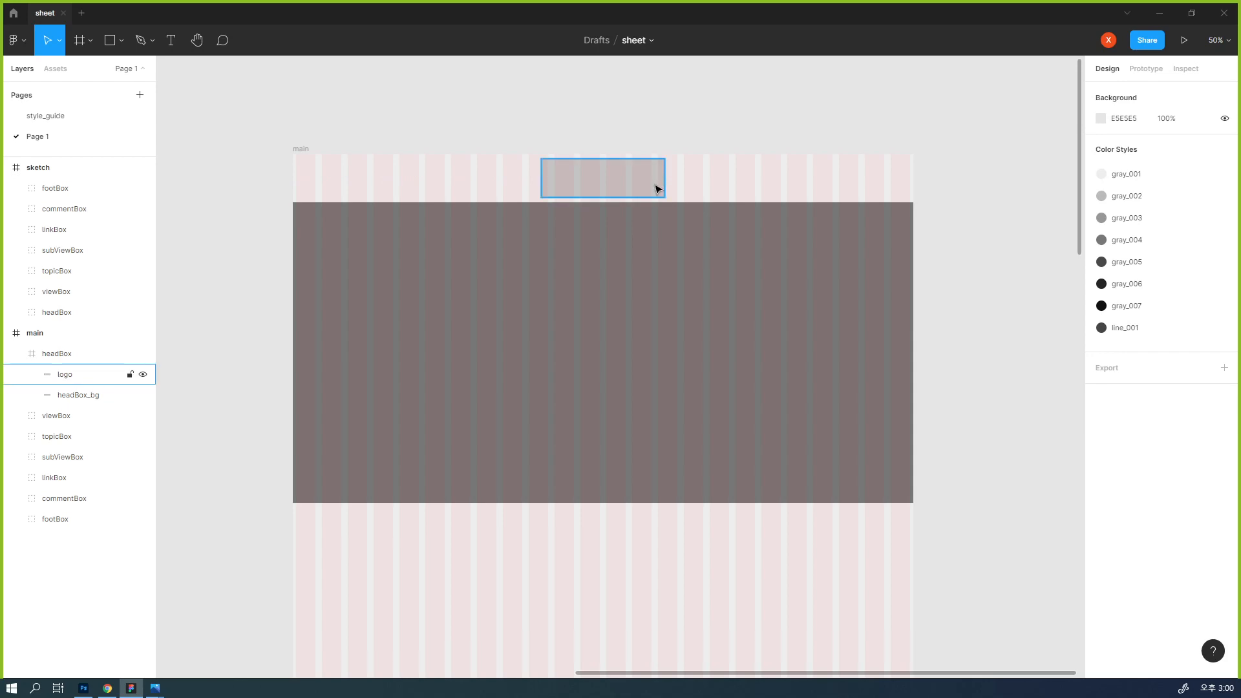
{"action": "left_click", "coordinate": [618, 181]}
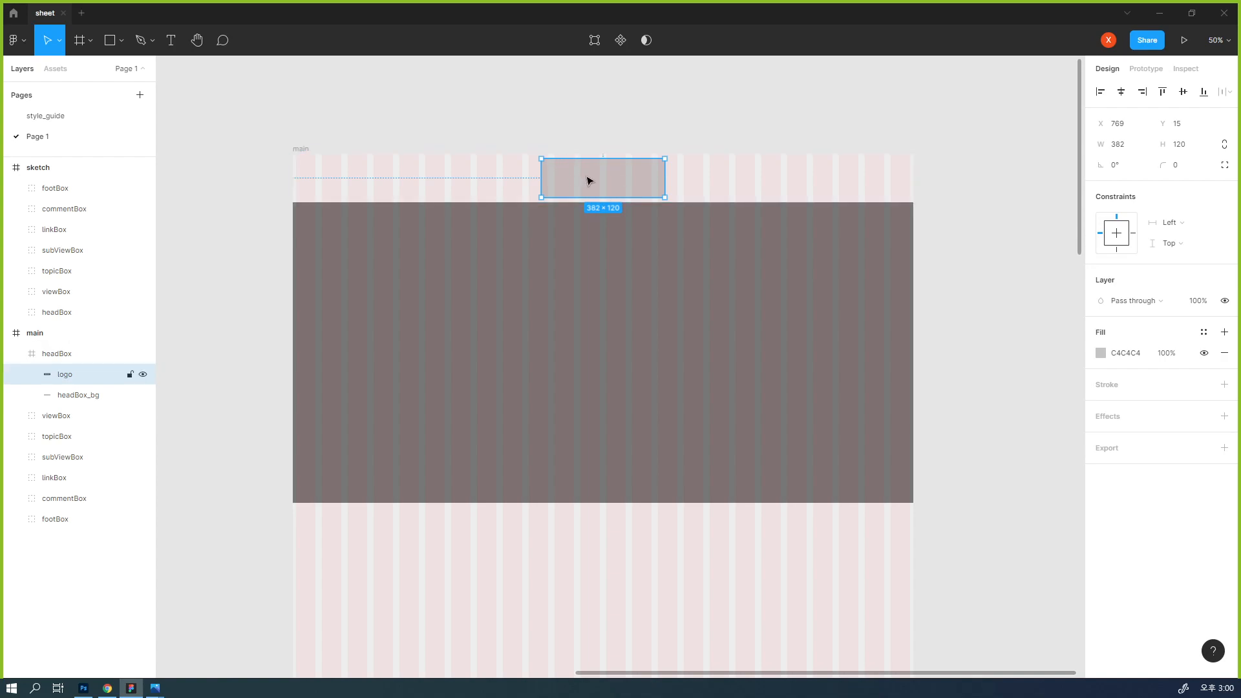
- Review the header in thumnail_sketch.jpg and the reference website image, close the extra photo window, and return to the design file
{"action": "mouse_move", "coordinate": [156, 688]}
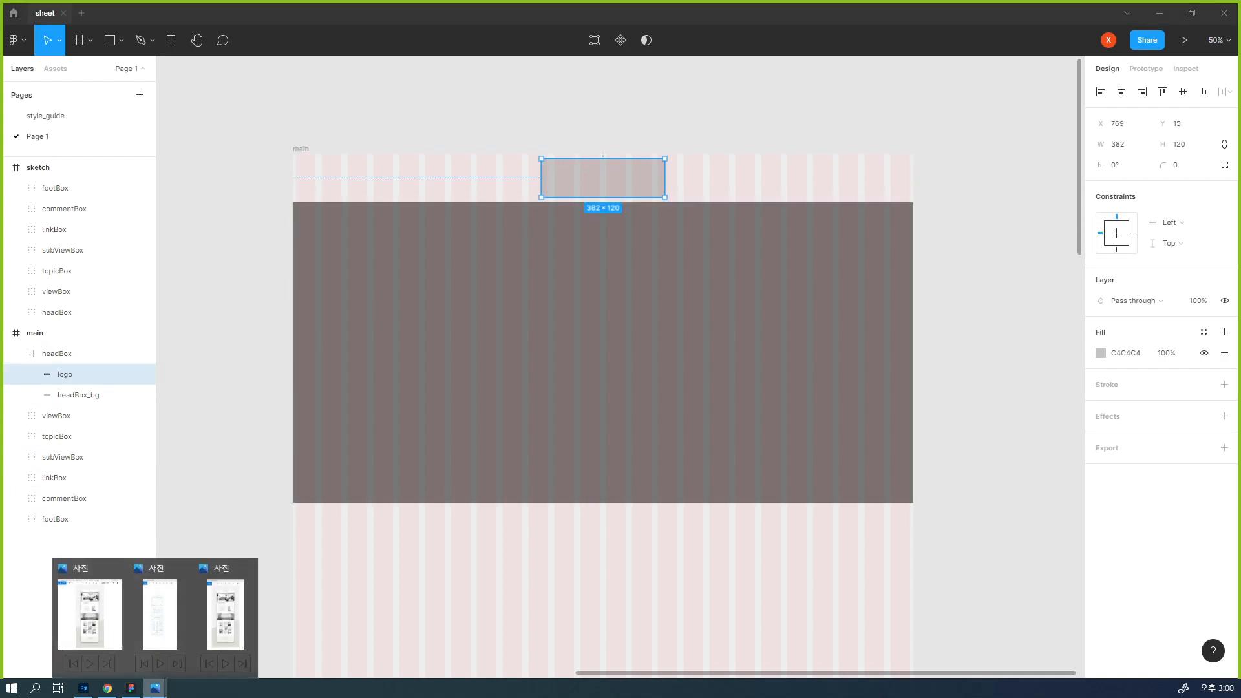
{"action": "left_click", "coordinate": [167, 633]}
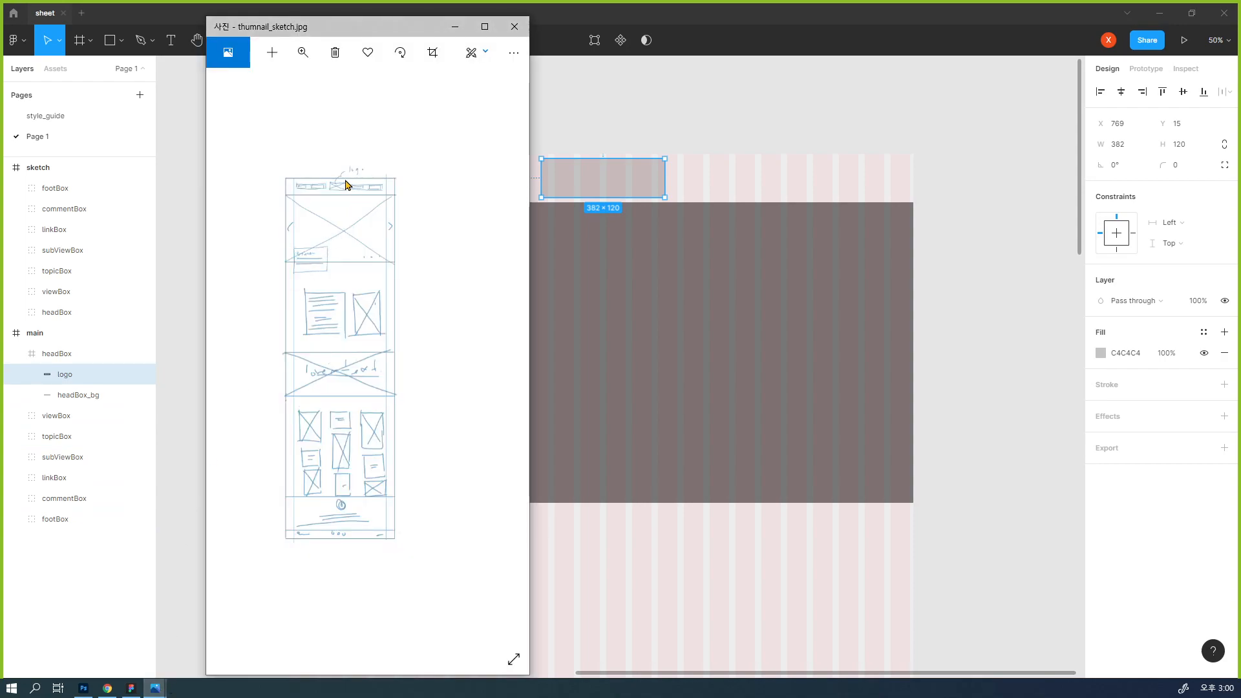
{"action": "left_click", "coordinate": [155, 689]}
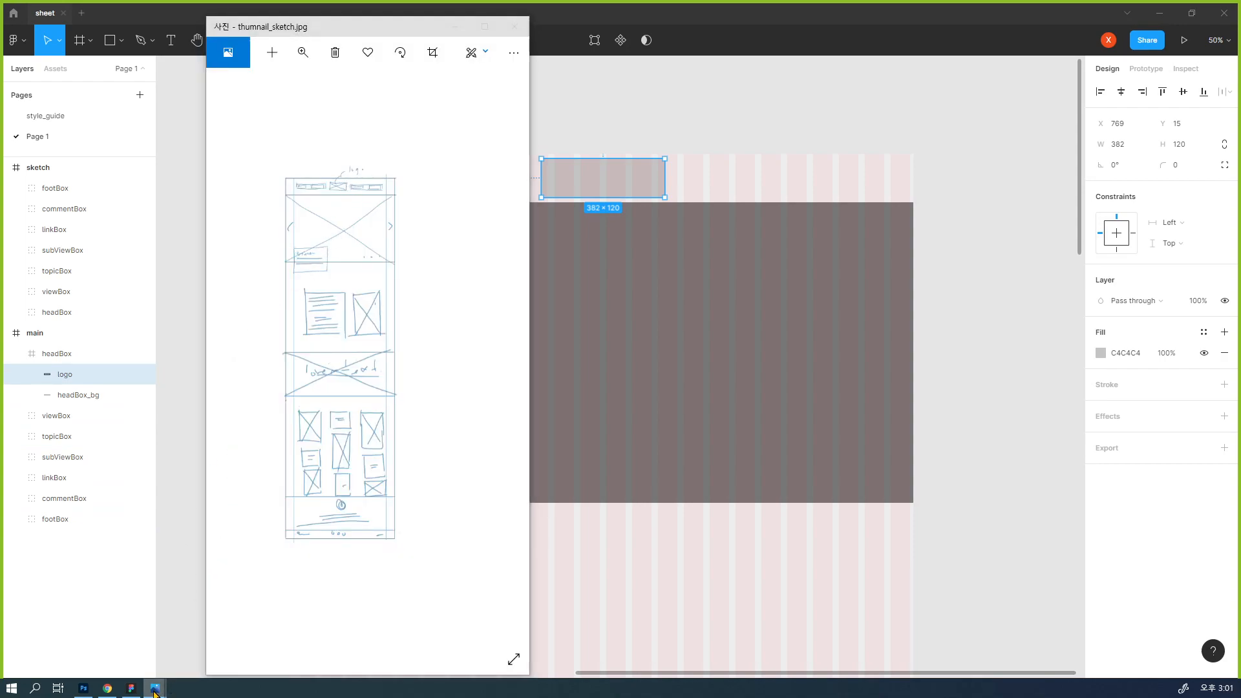
{"action": "mouse_move", "coordinate": [155, 689]}
{"action": "left_click", "coordinate": [247, 566]}
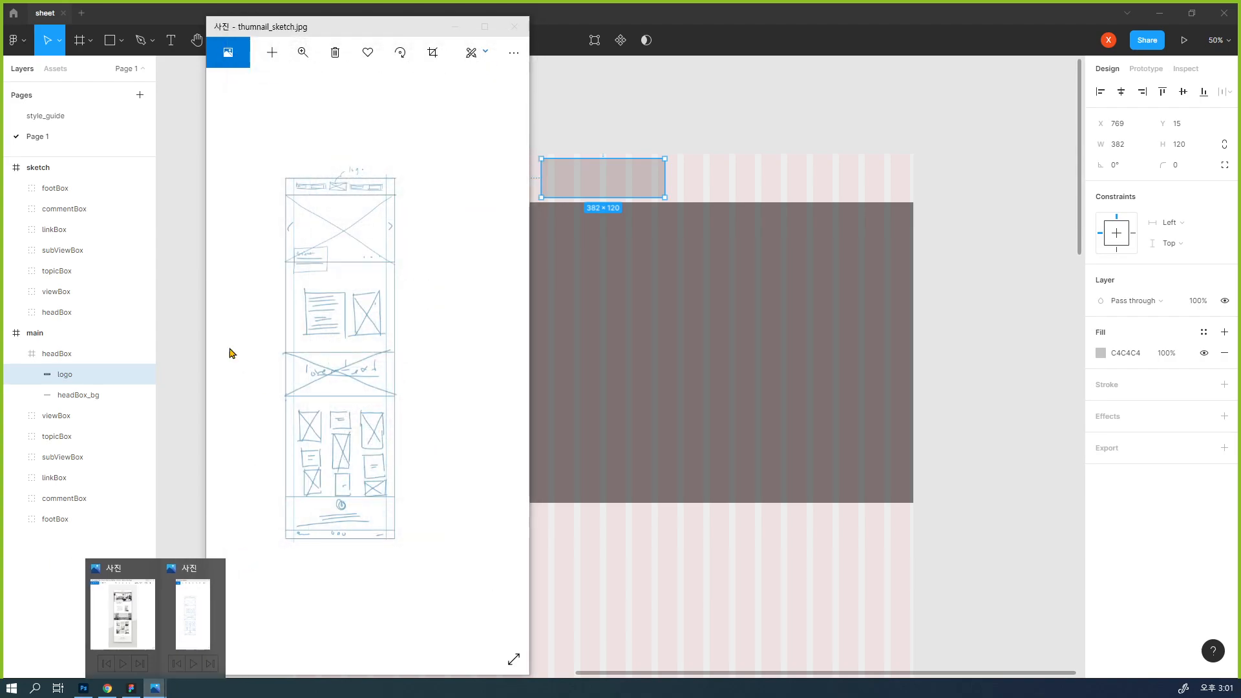
{"action": "left_click", "coordinate": [133, 610]}
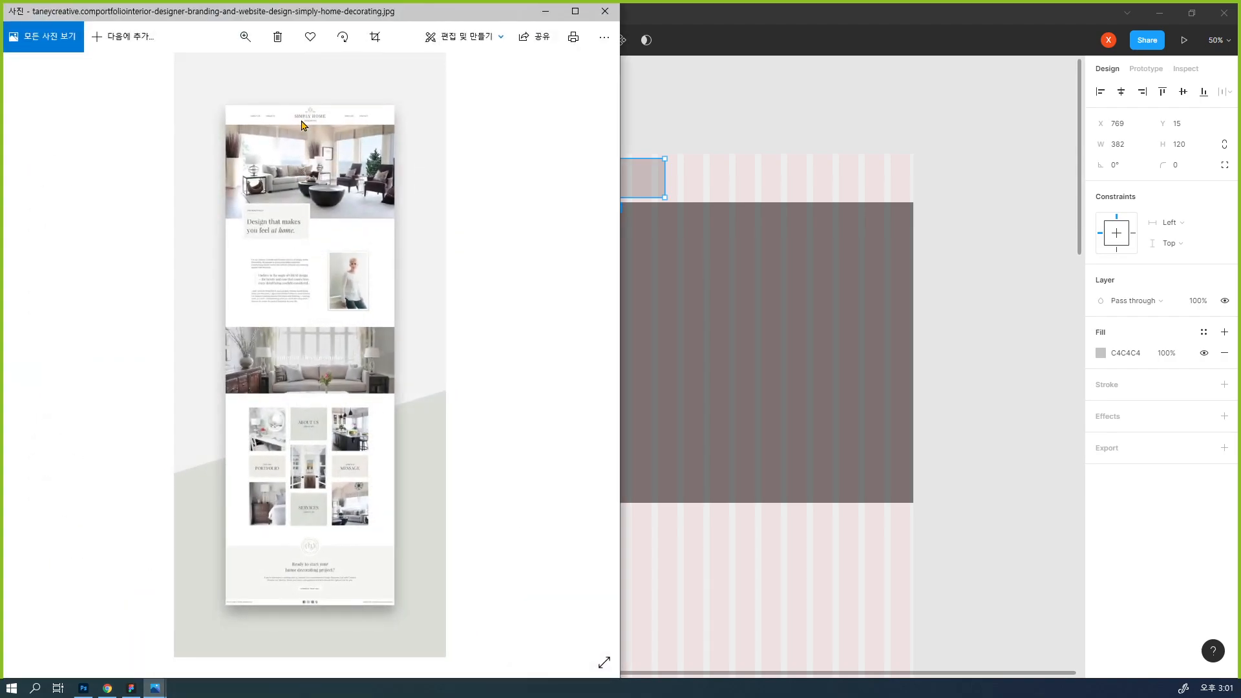
{"action": "left_click", "coordinate": [799, 11]}
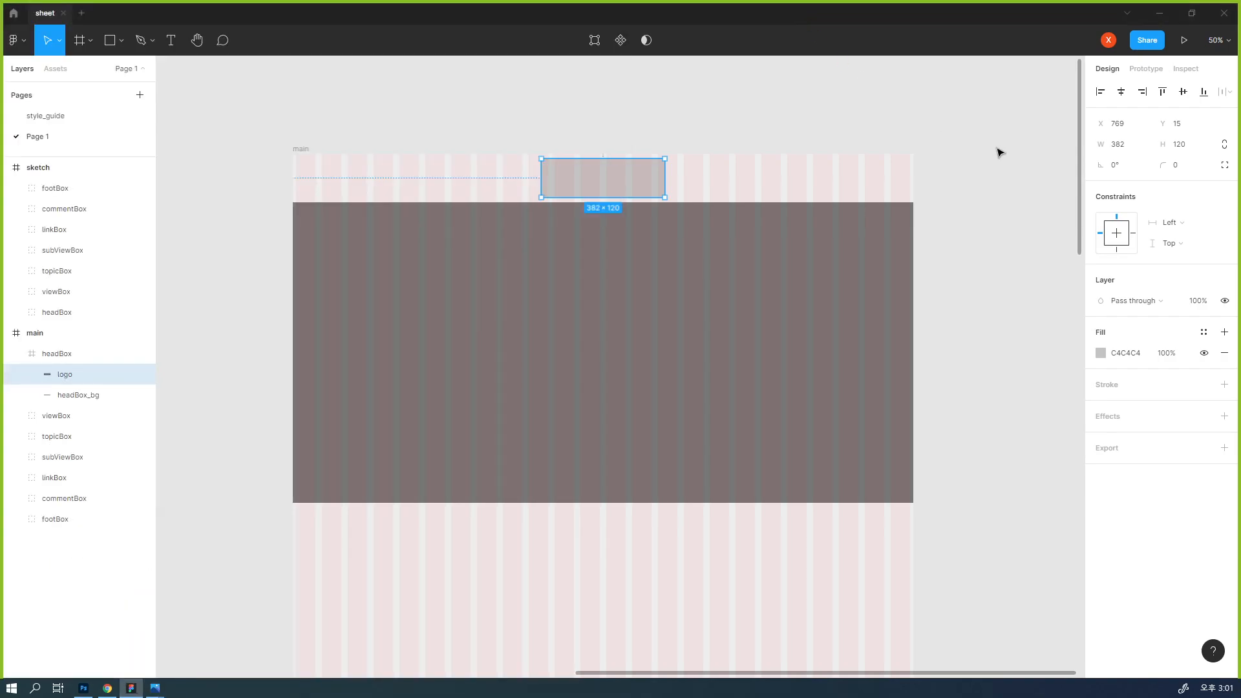
- Try a height of 110 for the logo rectangle, then undo the height change
{"action": "left_click", "coordinate": [1187, 150]}
{"action": "type", "text": "11"}
{"action": "key", "text": "Return"}
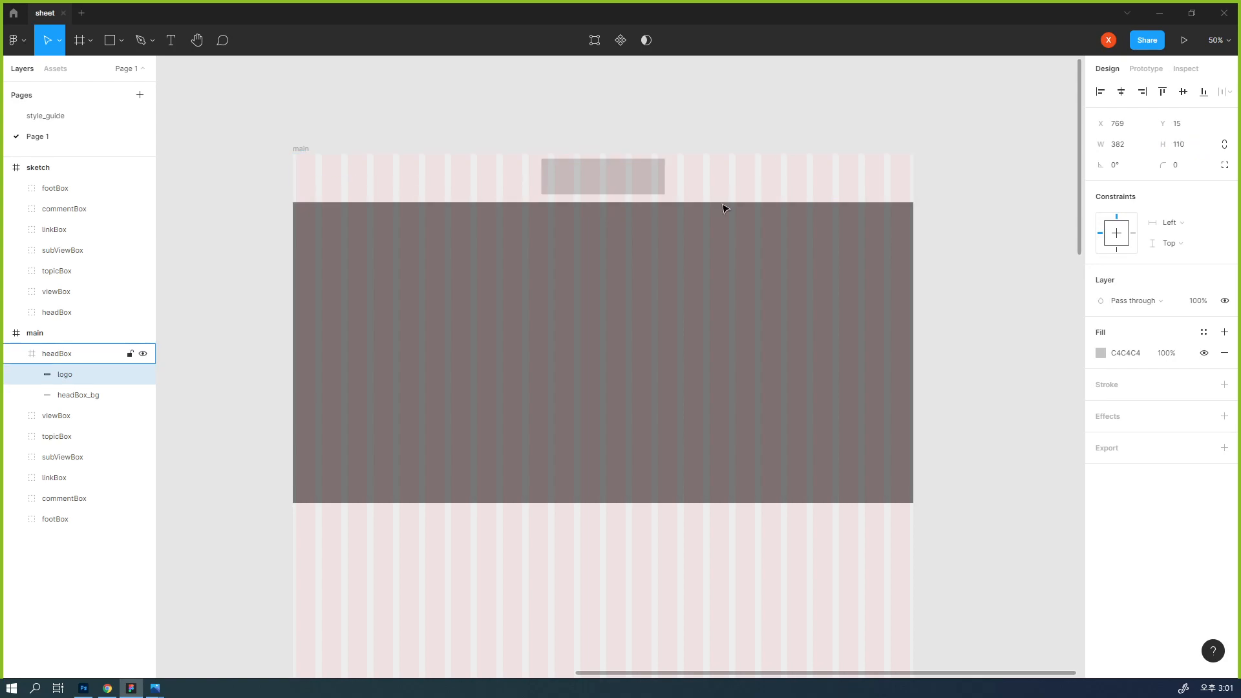
{"action": "left_click", "coordinate": [620, 208], "text": "ctrl"}
{"action": "left_click_drag", "start_coordinate": [624, 211], "coordinate": [625, 229]}
{"action": "key", "text": "ctrl+z"}
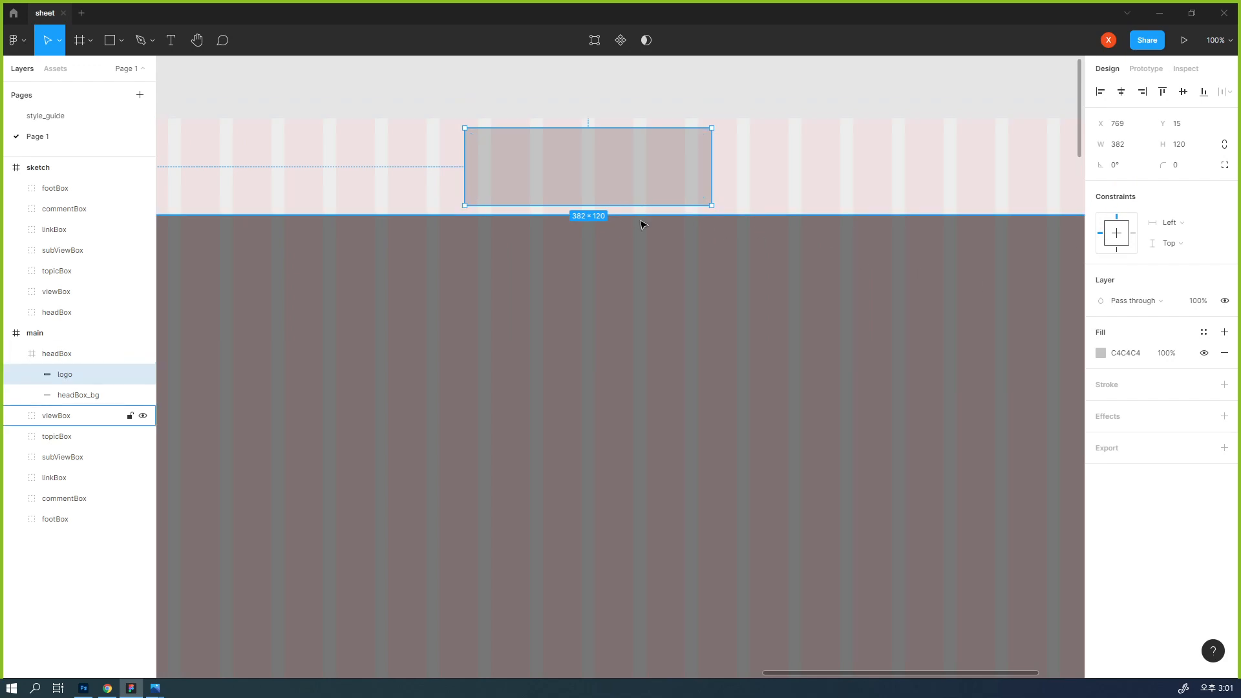
- Set the logo rectangle's height to 100
{"action": "left_click", "coordinate": [1187, 151]}
{"action": "type", "text": "100"}
{"action": "key", "text": "Return"}
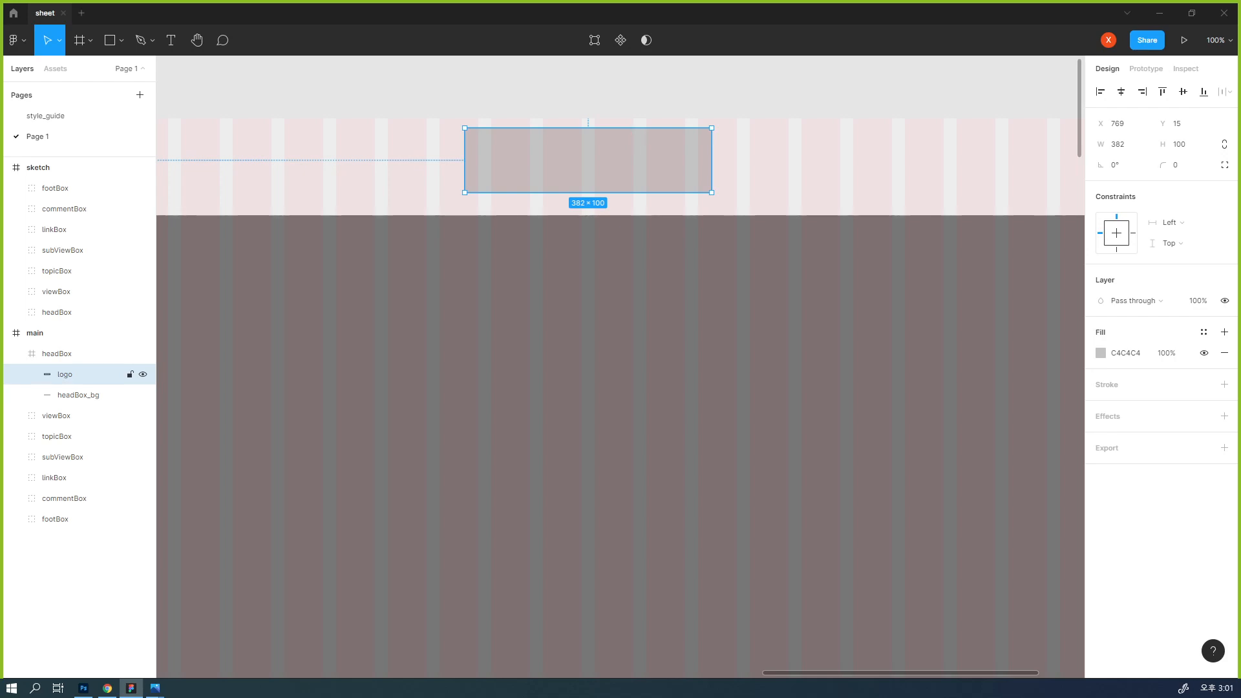
{"action": "mouse_move", "coordinate": [1141, 249]}
{"action": "left_mouse_down"}
{"action": "mouse_move", "coordinate": [1135, 268]}
{"action": "mouse_move", "coordinate": [1075, 229]}
{"action": "mouse_move", "coordinate": [1137, 176]}
{"action": "mouse_move", "coordinate": [1136, 267]}
{"action": "left_mouse_up"}
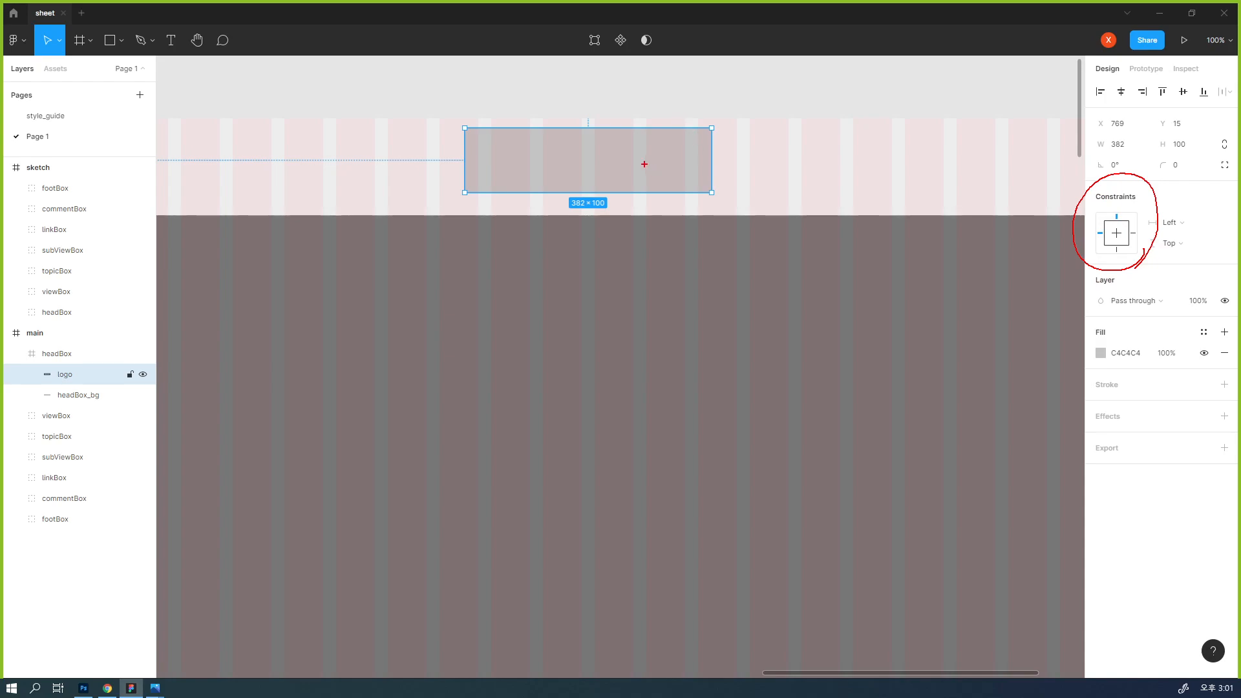
{"action": "left_click_drag", "start_coordinate": [653, 172], "coordinate": [657, 143]}
{"action": "mouse_move", "coordinate": [1109, 224]}
{"action": "left_mouse_down"}
{"action": "mouse_move", "coordinate": [1120, 206]}
{"action": "mouse_move", "coordinate": [1091, 227]}
{"action": "mouse_move", "coordinate": [1098, 240]}
{"action": "left_mouse_up"}
{"action": "mouse_move", "coordinate": [460, 164]}
{"action": "left_mouse_down"}
{"action": "mouse_move", "coordinate": [434, 161]}
{"action": "mouse_move", "coordinate": [467, 158]}
{"action": "mouse_move", "coordinate": [460, 165]}
{"action": "left_mouse_up"}
{"action": "left_click_drag", "start_coordinate": [583, 120], "coordinate": [598, 120]}
{"action": "mouse_move", "coordinate": [1136, 150]}
{"action": "left_mouse_down"}
{"action": "mouse_move", "coordinate": [1125, 154]}
{"action": "mouse_move", "coordinate": [1114, 131]}
{"action": "mouse_move", "coordinate": [1130, 146]}
{"action": "mouse_move", "coordinate": [1196, 150]}
{"action": "left_mouse_up"}
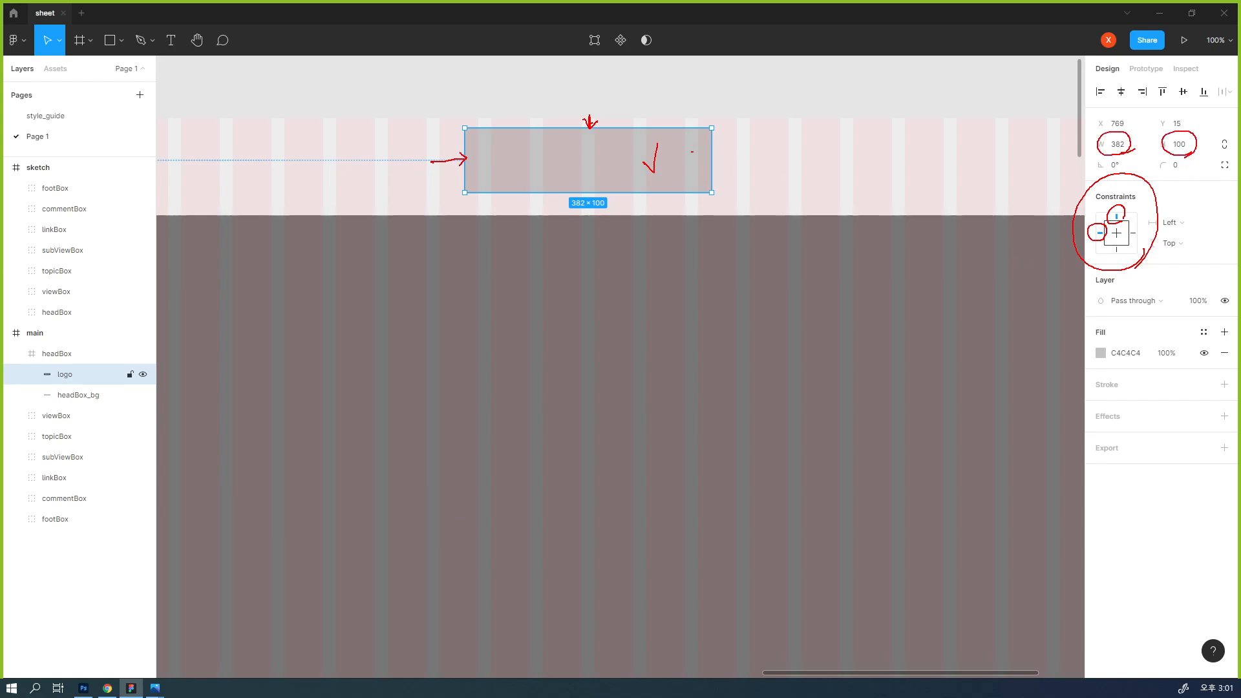
{"action": "left_click_drag", "start_coordinate": [737, 155], "coordinate": [653, 155]}
{"action": "mouse_move", "coordinate": [683, 145]}
{"action": "left_mouse_down"}
{"action": "mouse_move", "coordinate": [654, 155]}
{"action": "mouse_move", "coordinate": [693, 159]}
{"action": "left_mouse_up"}
{"action": "mouse_move", "coordinate": [638, 201]}
{"action": "left_mouse_down"}
{"action": "mouse_move", "coordinate": [643, 231]}
{"action": "mouse_move", "coordinate": [657, 192]}
{"action": "left_mouse_up"}
{"action": "mouse_move", "coordinate": [682, 174]}
{"action": "left_mouse_down"}
{"action": "mouse_move", "coordinate": [757, 153]}
{"action": "mouse_move", "coordinate": [670, 189]}
{"action": "mouse_move", "coordinate": [674, 233]}
{"action": "mouse_move", "coordinate": [684, 209]}
{"action": "left_mouse_up"}
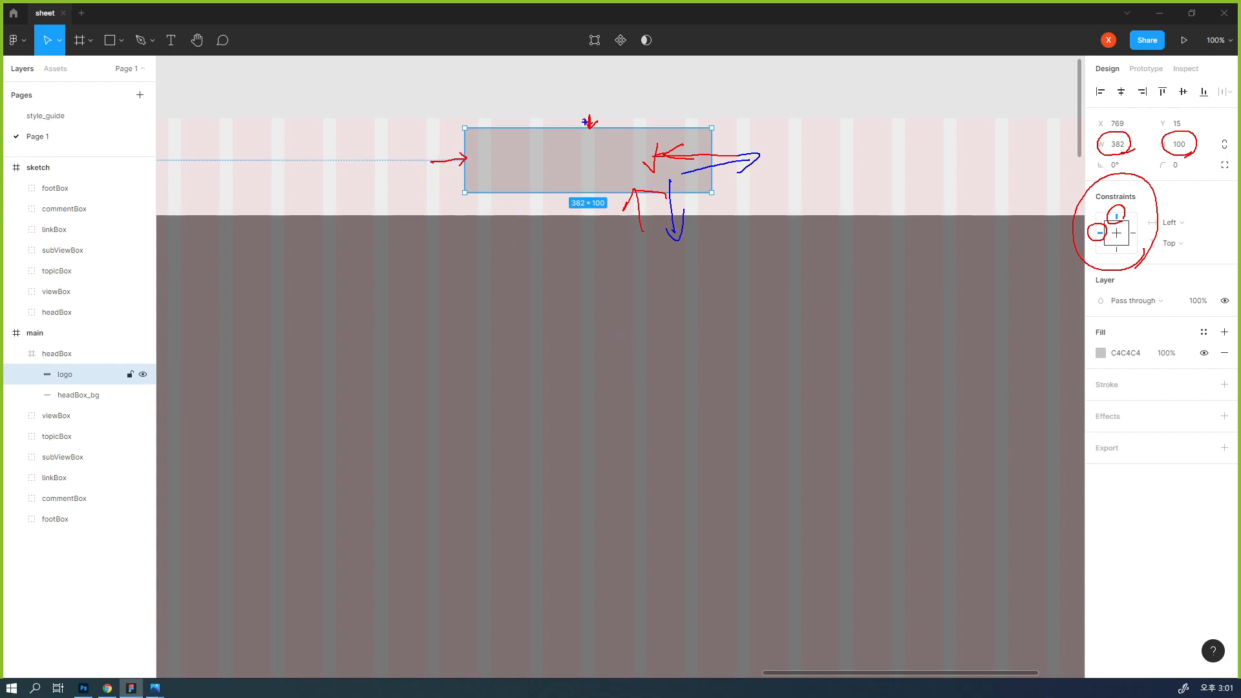
{"action": "mouse_move", "coordinate": [587, 134]}
{"action": "left_mouse_down"}
{"action": "mouse_move", "coordinate": [598, 98]}
{"action": "mouse_move", "coordinate": [608, 132]}
{"action": "left_mouse_up"}
{"action": "mouse_move", "coordinate": [604, 197]}
{"action": "left_mouse_down"}
{"action": "mouse_move", "coordinate": [598, 175]}
{"action": "mouse_move", "coordinate": [593, 223]}
{"action": "mouse_move", "coordinate": [586, 140]}
{"action": "left_mouse_up"}
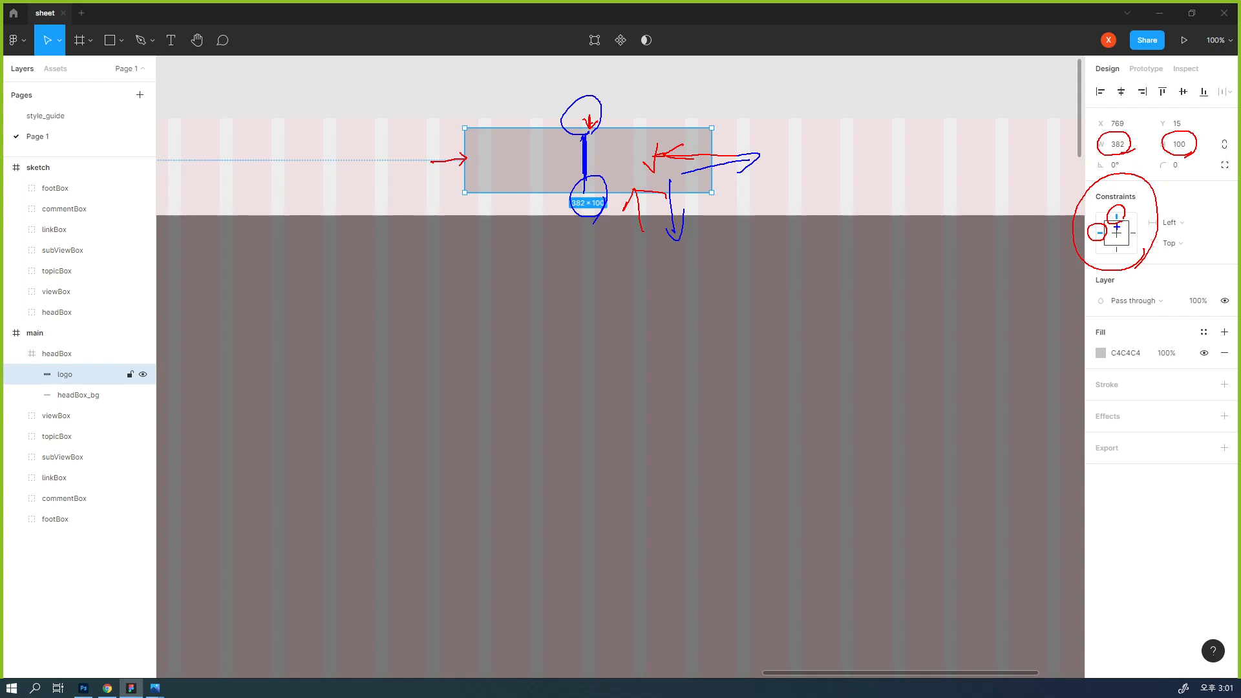
{"action": "key", "text": "e"}
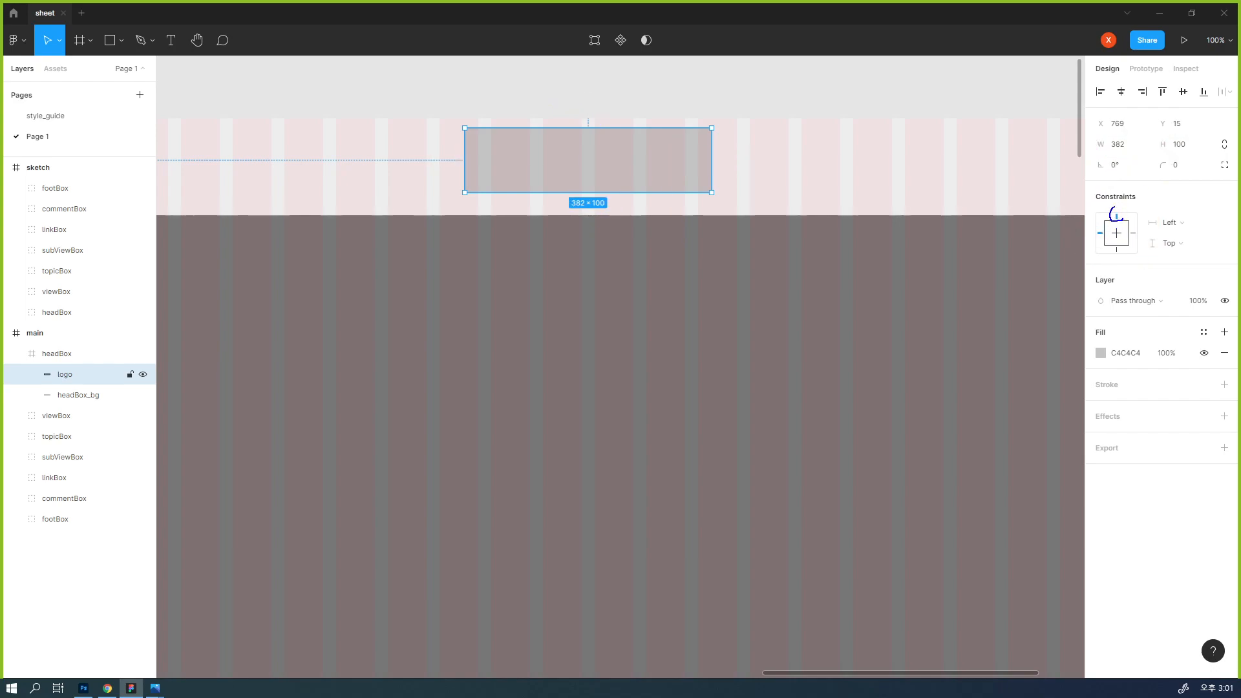
{"action": "left_click_drag", "start_coordinate": [1116, 251], "coordinate": [1120, 258]}
{"action": "left_click_drag", "start_coordinate": [1156, 230], "coordinate": [1148, 247]}
{"action": "mouse_move", "coordinate": [605, 230]}
{"action": "left_mouse_down"}
{"action": "mouse_move", "coordinate": [588, 183]}
{"action": "mouse_move", "coordinate": [613, 219]}
{"action": "left_mouse_up"}
{"action": "mouse_move", "coordinate": [604, 139]}
{"action": "left_mouse_down"}
{"action": "mouse_move", "coordinate": [574, 130]}
{"action": "mouse_move", "coordinate": [598, 158]}
{"action": "left_mouse_up"}
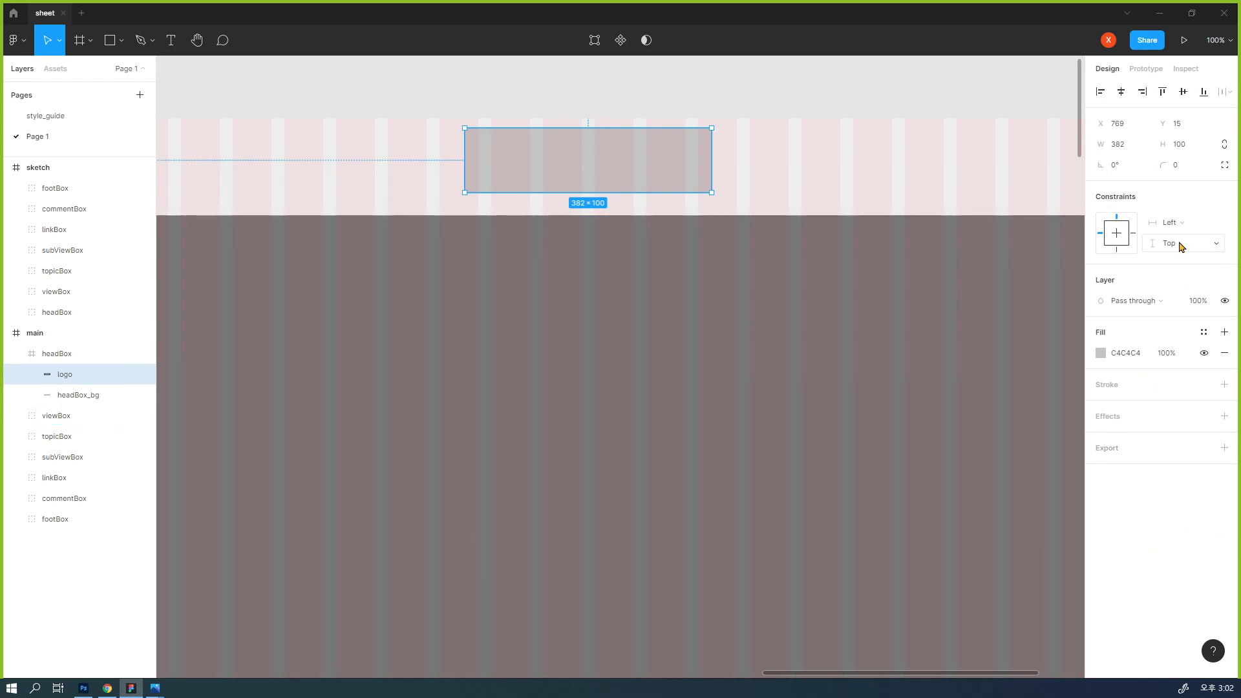
- Set the logo rectangle's vertical constraint to Top and bottom
{"action": "left_click", "coordinate": [1173, 244]}
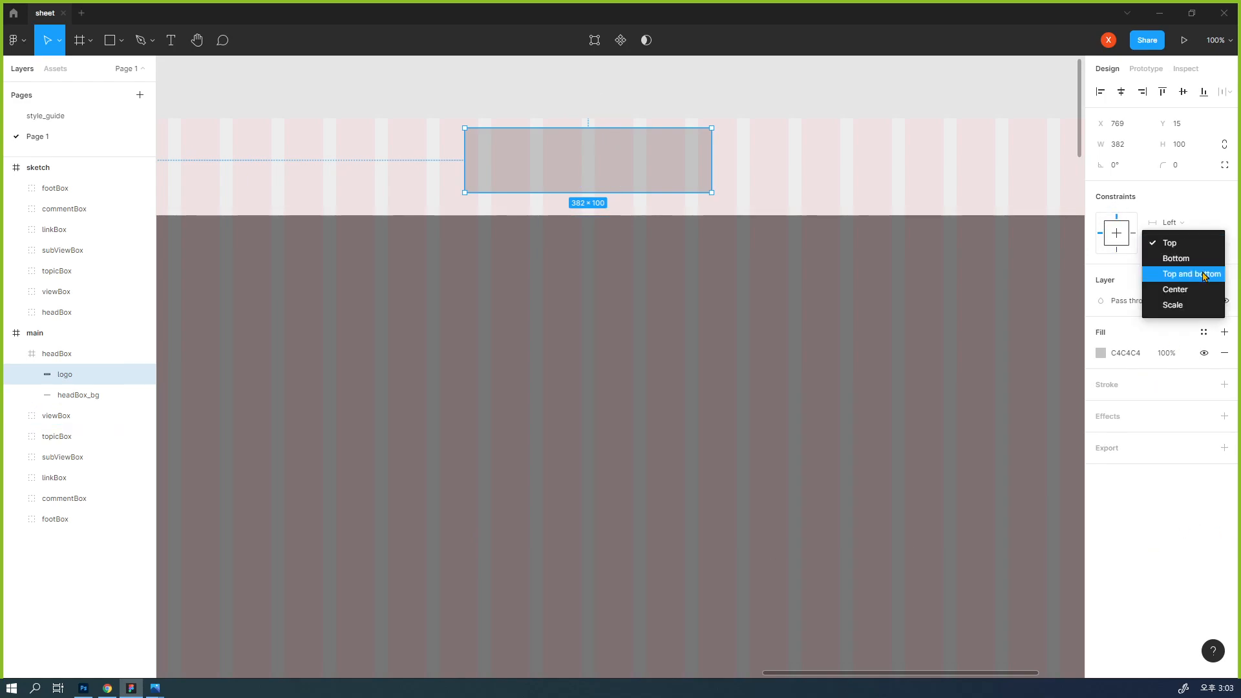
{"action": "left_click", "coordinate": [1206, 284]}
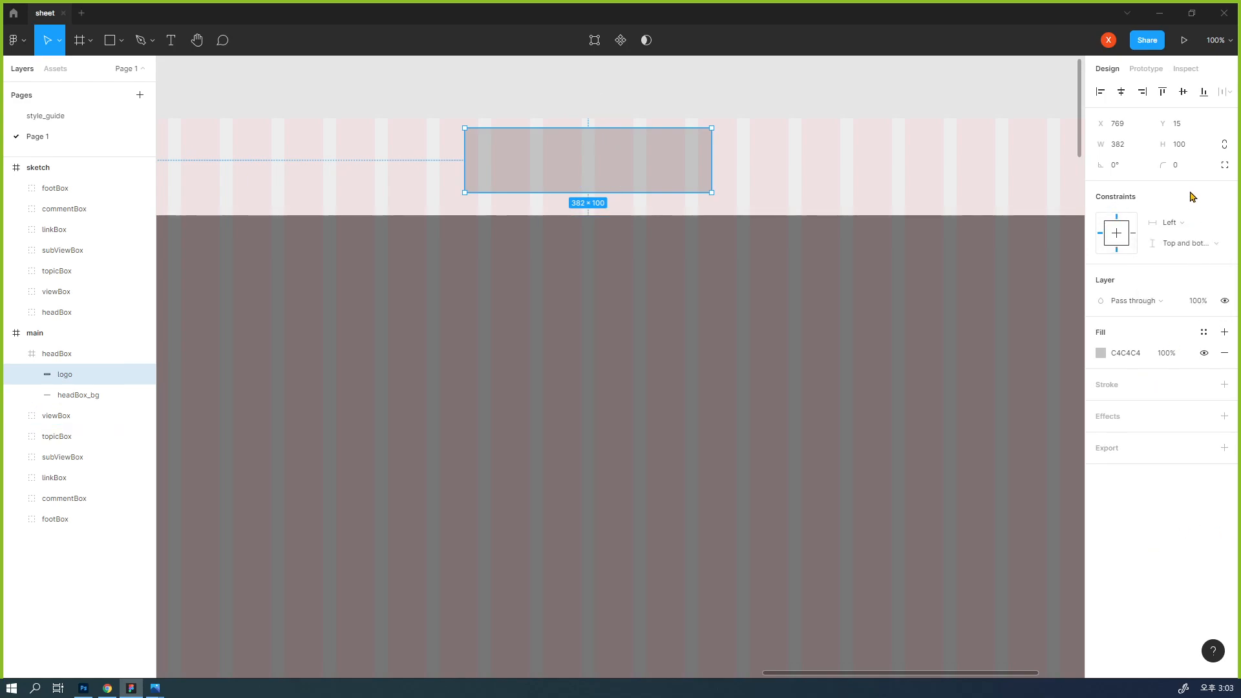
- Try a height of 50 for the logo rectangle and centre it vertically within the headBox frame
{"action": "left_click", "coordinate": [1203, 145]}
{"action": "key", "text": "Return"}
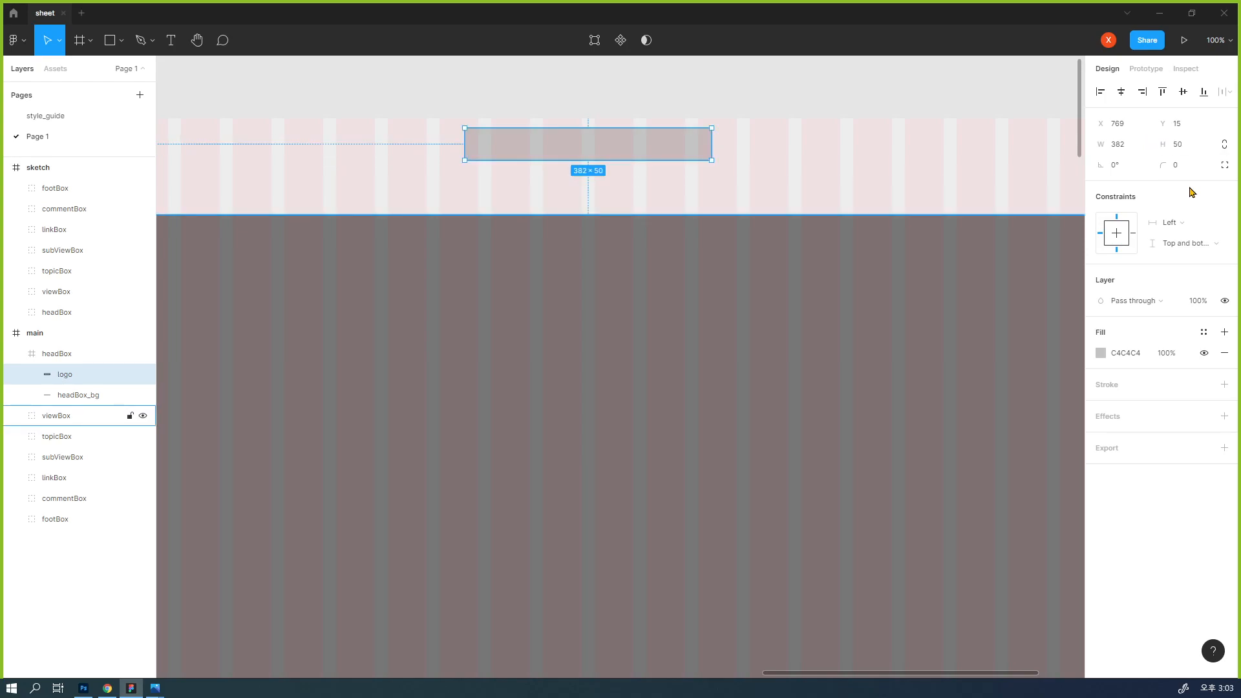
{"action": "left_click", "coordinate": [1190, 247]}
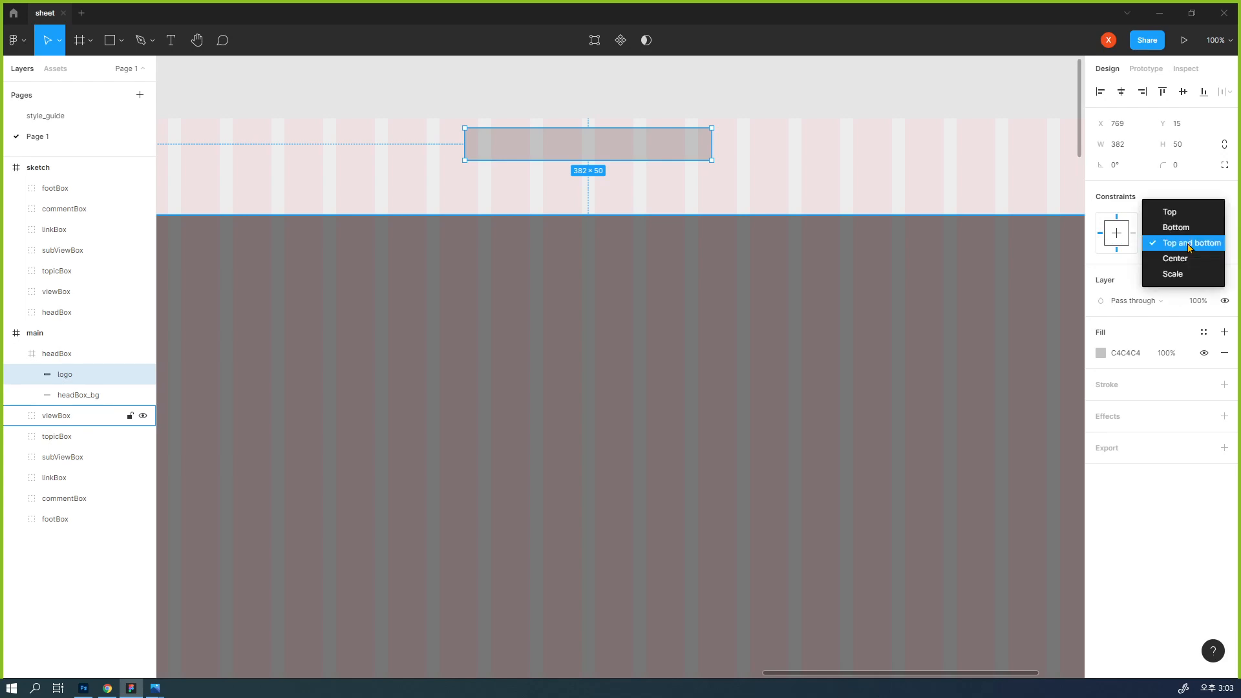
{"action": "left_click", "coordinate": [1184, 97]}
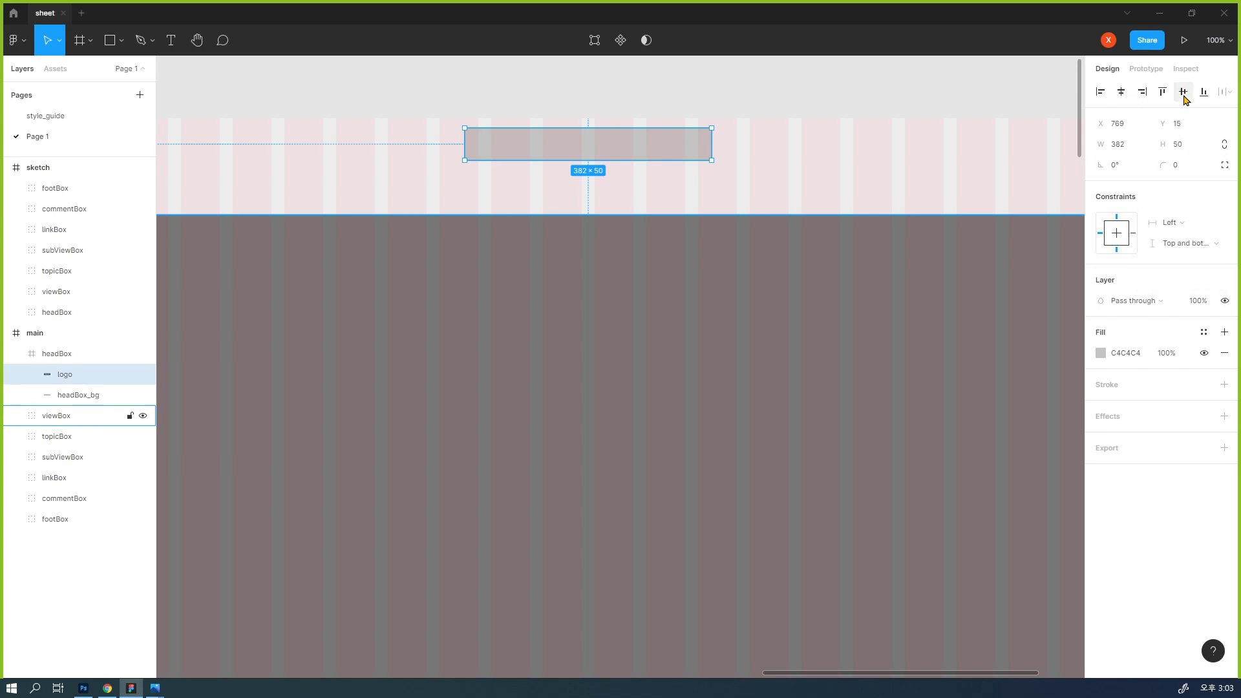
{"action": "left_click", "coordinate": [1183, 92]}
- Set the logo rectangle's vertical constraint to Center
{"action": "left_click", "coordinate": [1186, 253]}
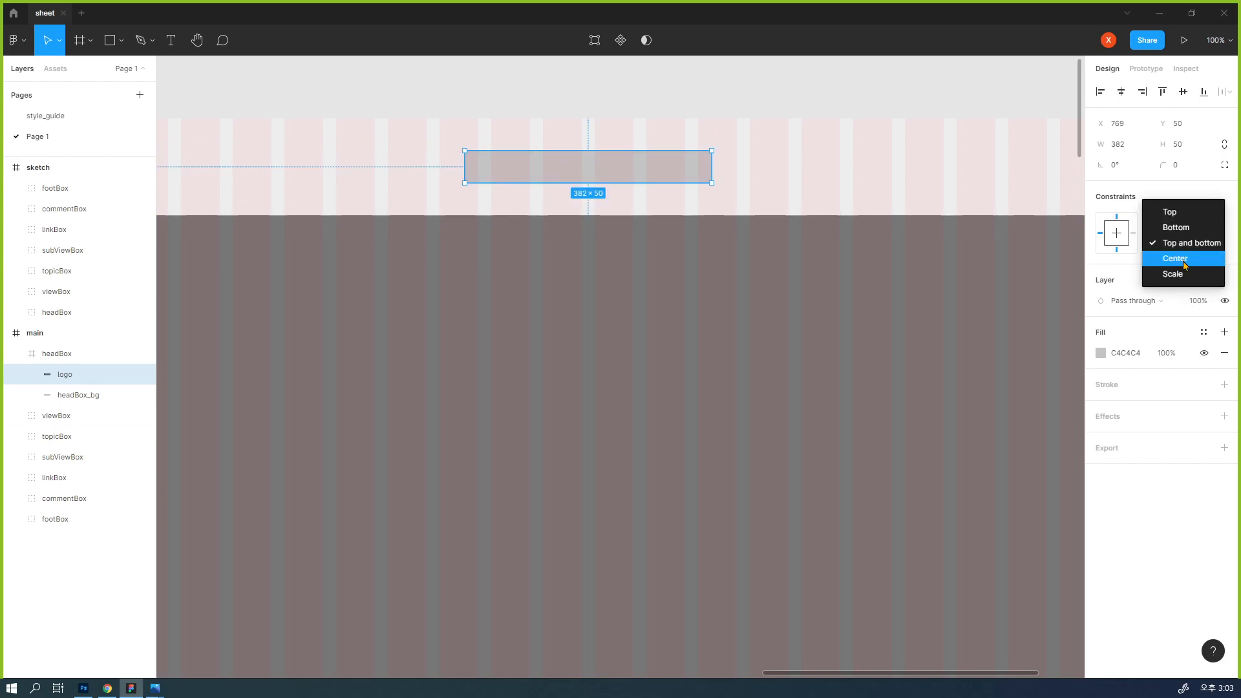
{"action": "left_click", "coordinate": [1185, 265]}
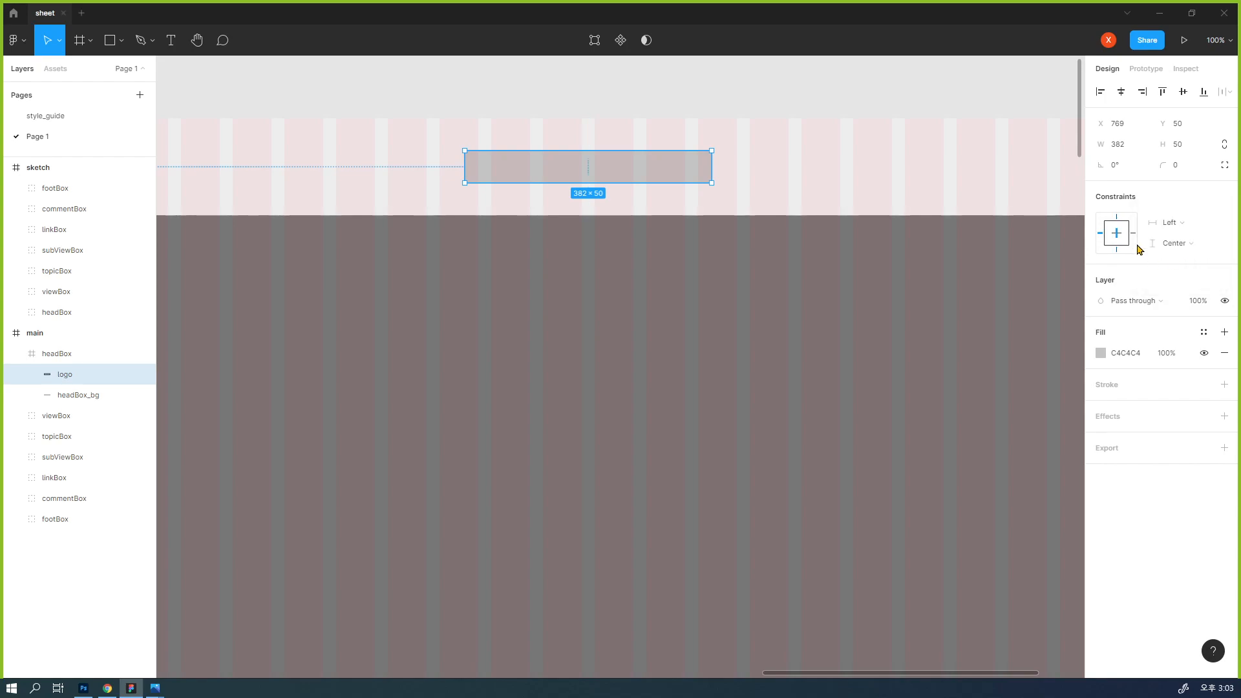
- Set the logo rectangle's height to 100 and centre it vertically within the headBox frame
{"action": "left_click", "coordinate": [1189, 145]}
{"action": "type", "text": "100"}
{"action": "key", "text": "Return"}
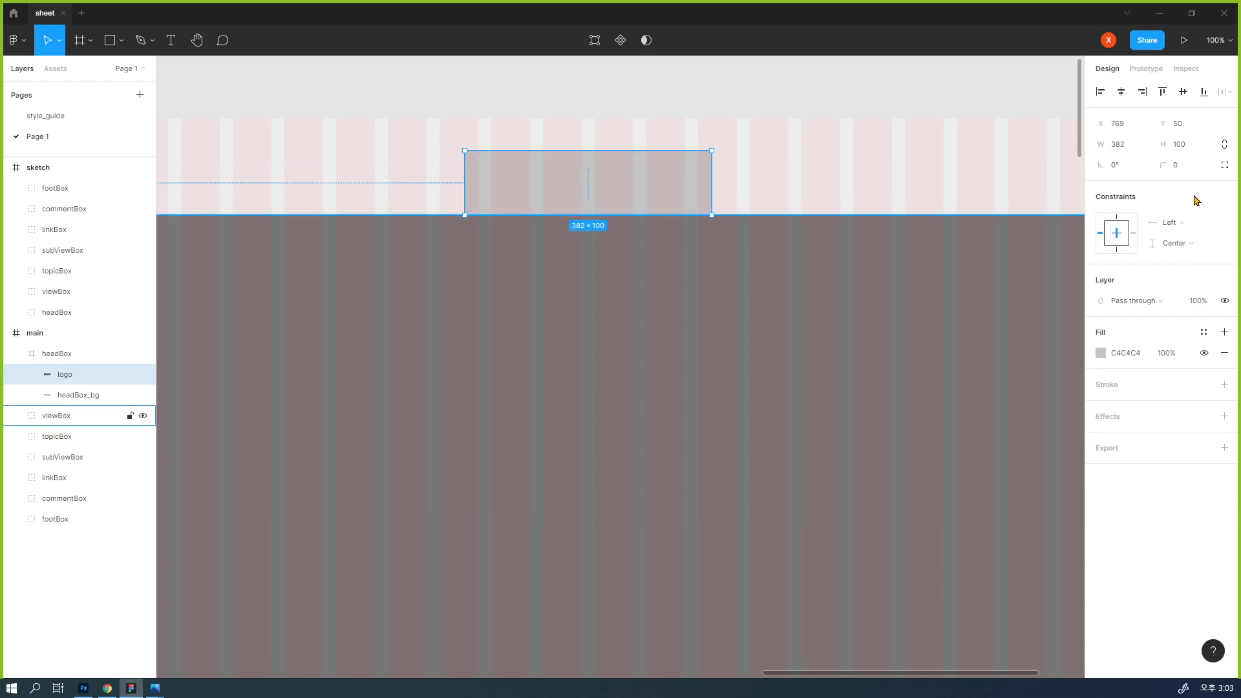
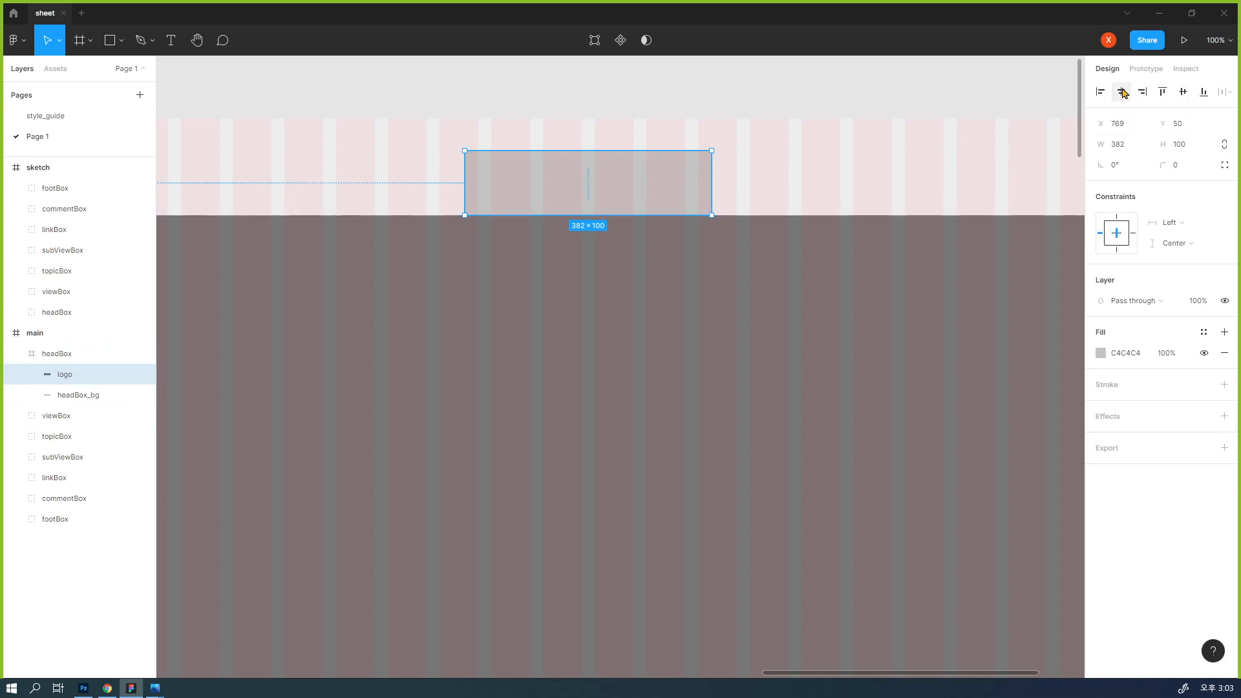
{"action": "left_click", "coordinate": [1182, 93]}
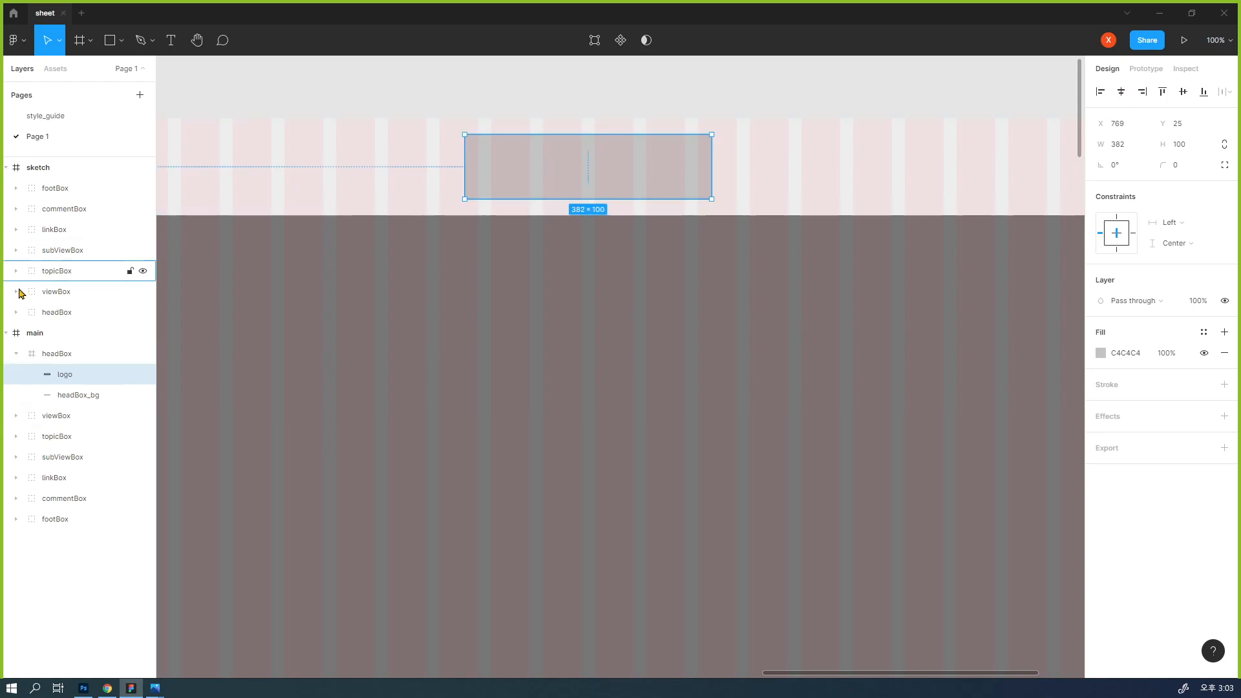
- Try pinning the headBox frame to the right in its constraints, then pin it back to the left
{"action": "left_click", "coordinate": [81, 358]}
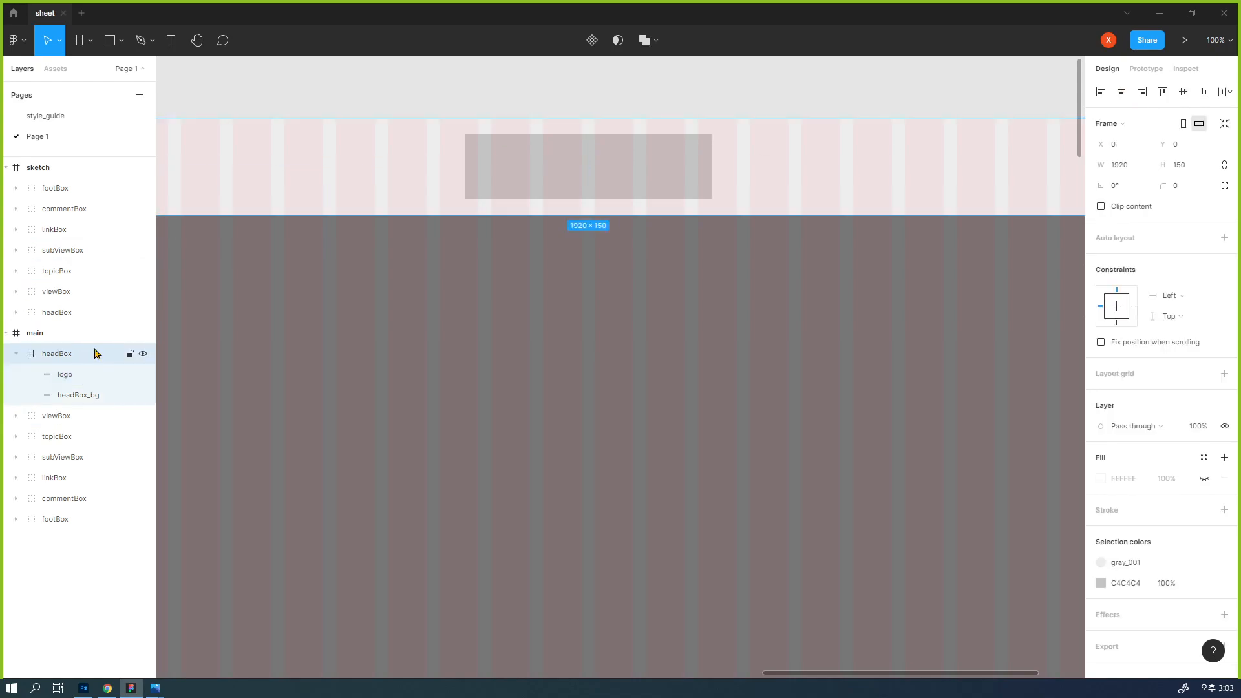
{"action": "left_click", "coordinate": [1136, 309]}
{"action": "left_click", "coordinate": [1107, 310]}
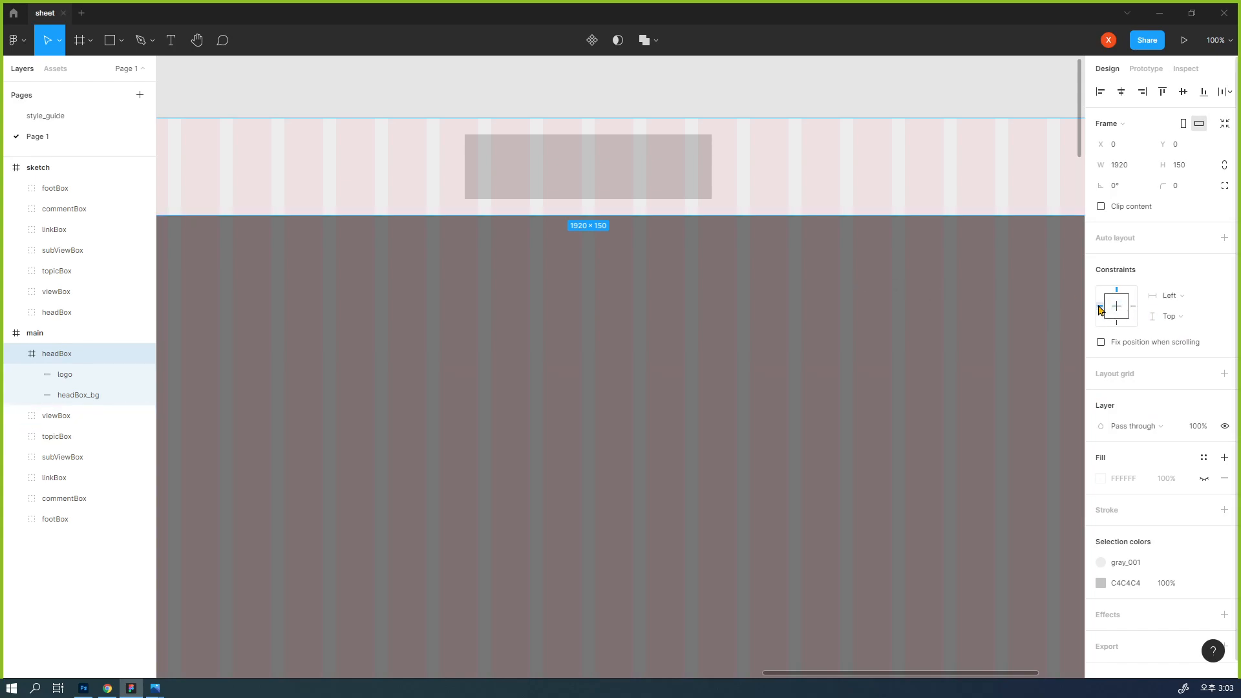
- Try pinning the logo rectangle to the right in its constraints, pin it back to the left, and deselect it
{"action": "left_click", "coordinate": [83, 376]}
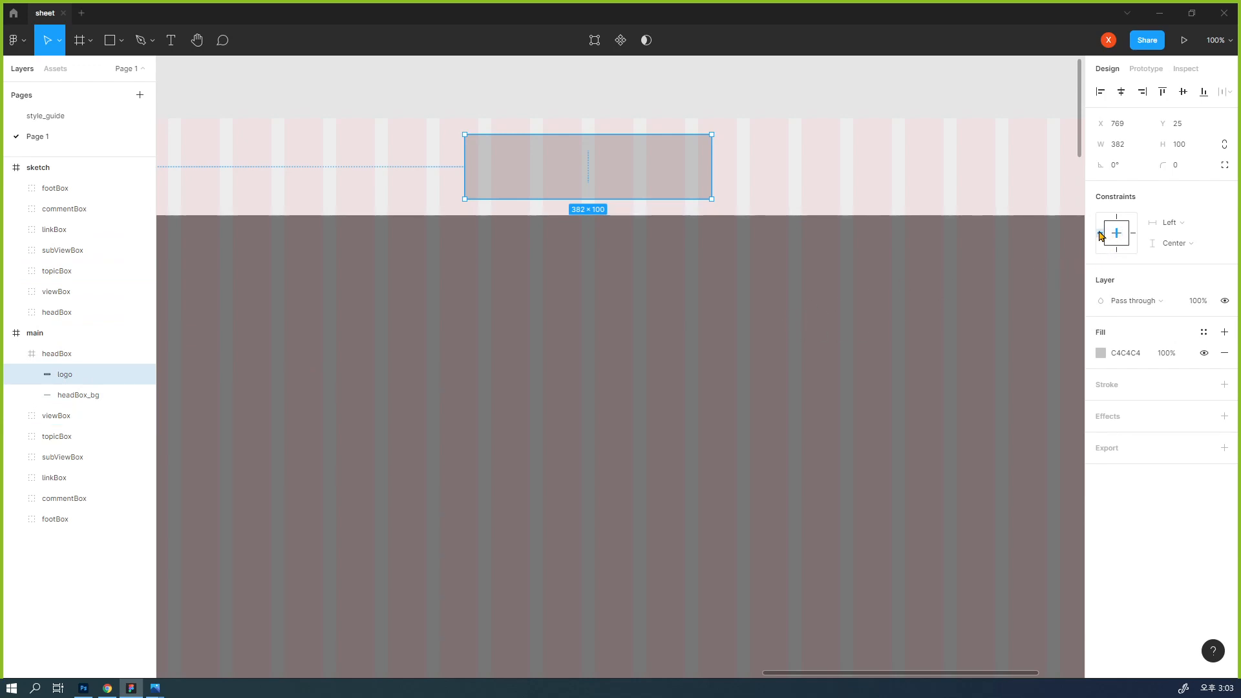
{"action": "left_click", "coordinate": [1133, 234]}
{"action": "left_click", "coordinate": [1100, 232]}
{"action": "left_click", "coordinate": [963, 92]}
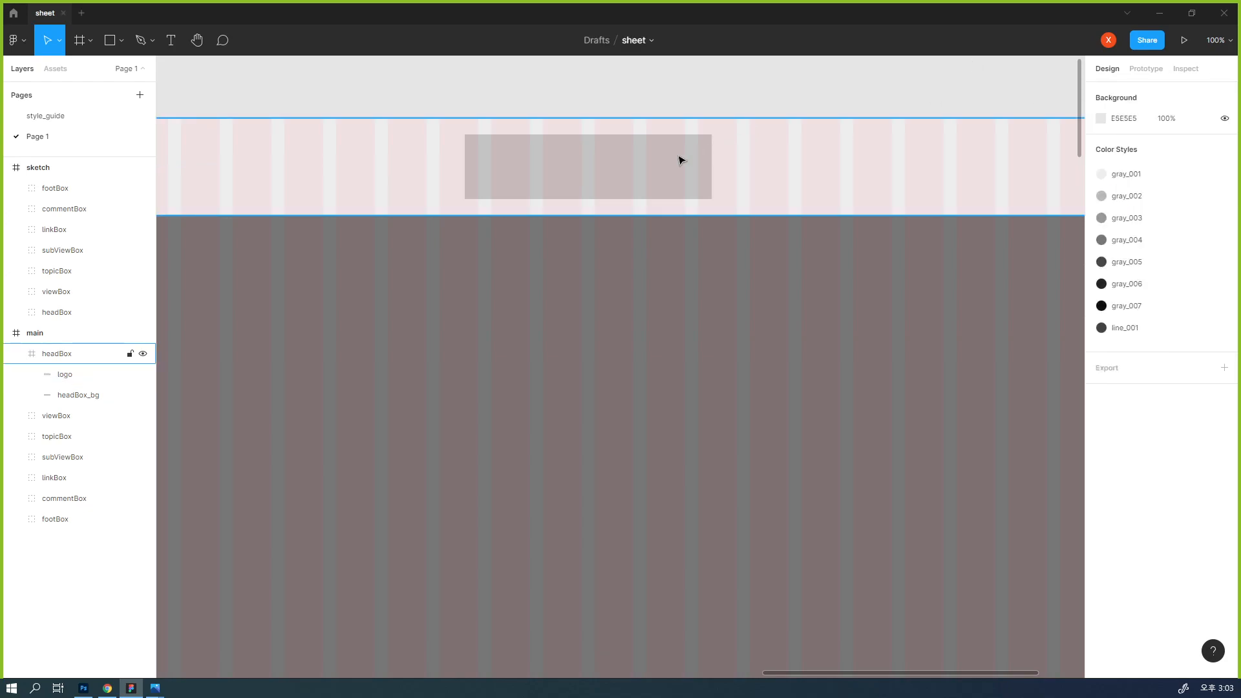
- Try stretching the headBox frame to about 202 px high and undo the resize
{"action": "left_click", "coordinate": [682, 158]}
{"action": "left_click", "coordinate": [75, 381]}
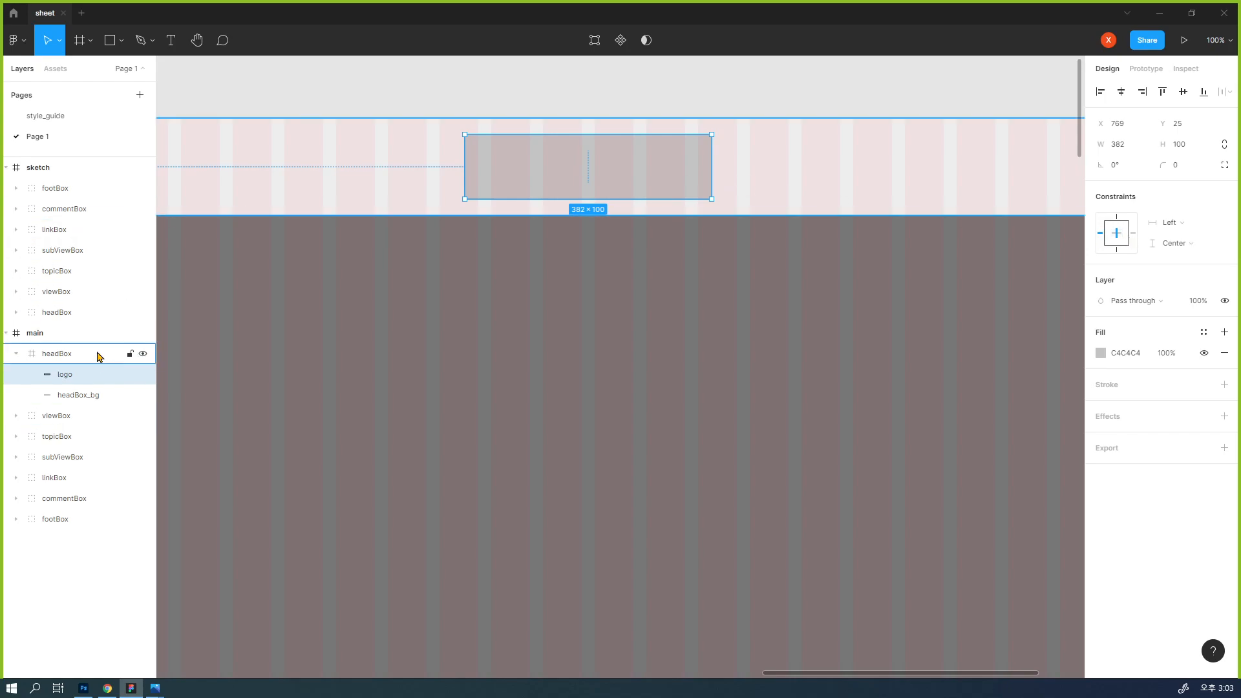
{"action": "left_click", "coordinate": [100, 355]}
{"action": "left_click_drag", "start_coordinate": [612, 214], "coordinate": [659, 250]}
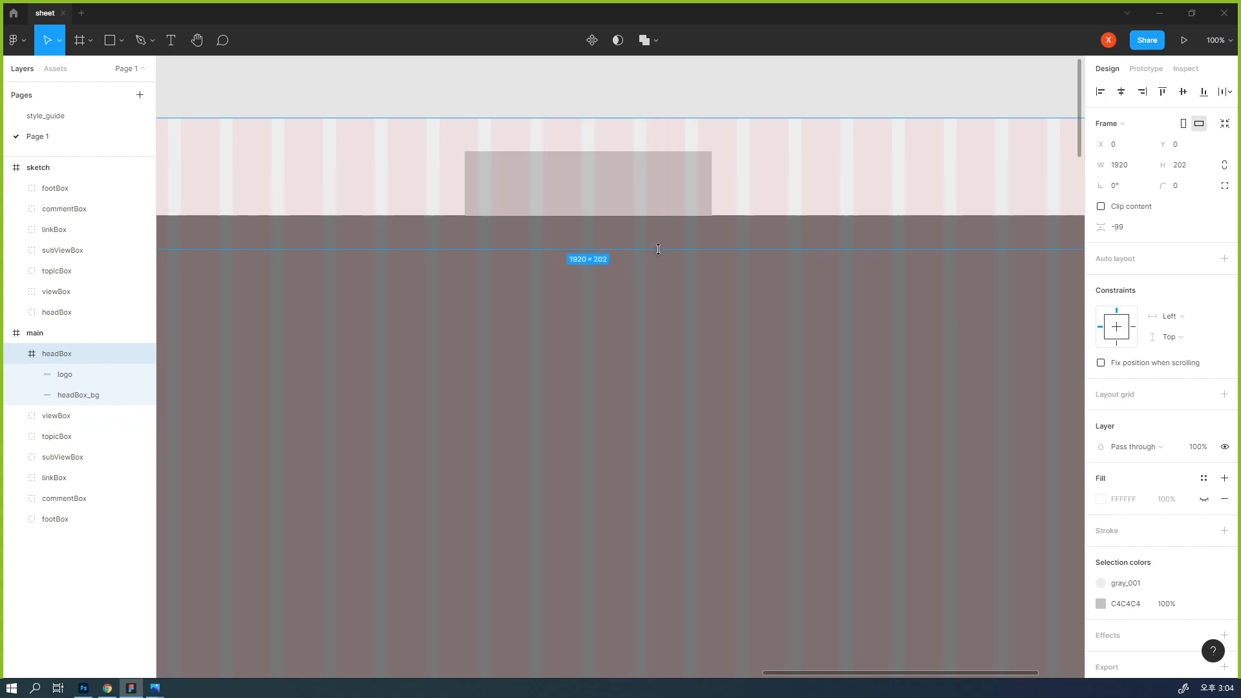
{"action": "key", "text": "ctrl+z"}
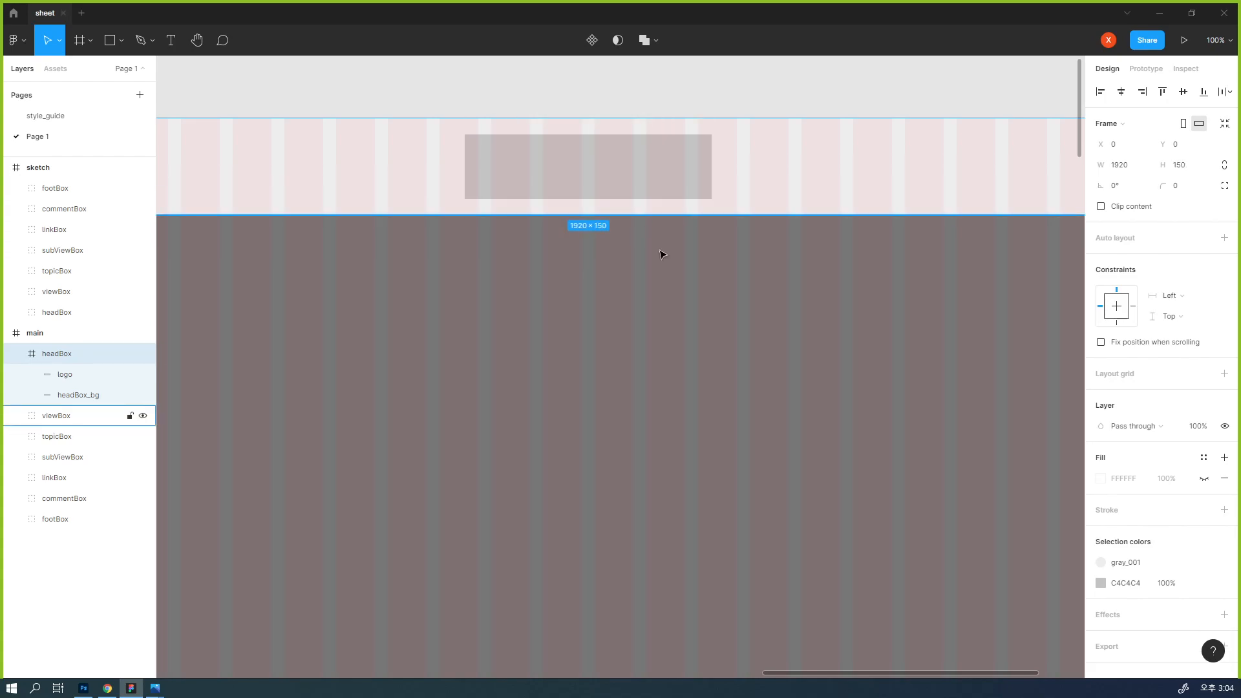
- Draw a gray rectangle about 730 × 188 px on the empty canvas beside the main frame
{"action": "left_click", "coordinate": [615, 97]}
{"action": "left_click", "coordinate": [40, 357]}
{"action": "left_click", "coordinate": [820, 105]}
{"action": "left_click_drag", "start_coordinate": [887, 269], "coordinate": [220, 302]}
{"action": "left_click_drag", "start_coordinate": [540, 288], "coordinate": [310, 220]}
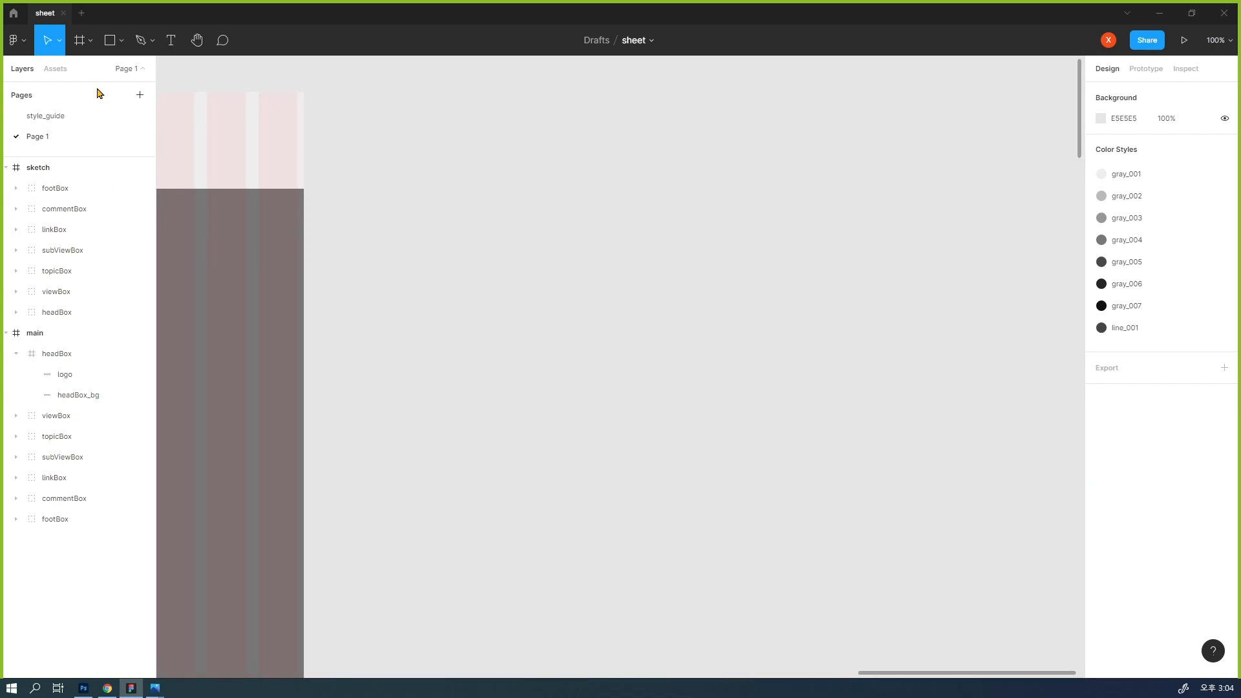
{"action": "left_click", "coordinate": [115, 44]}
{"action": "left_click_drag", "start_coordinate": [415, 156], "coordinate": [538, 193]}
{"action": "left_click_drag", "start_coordinate": [607, 219], "coordinate": [888, 278]}
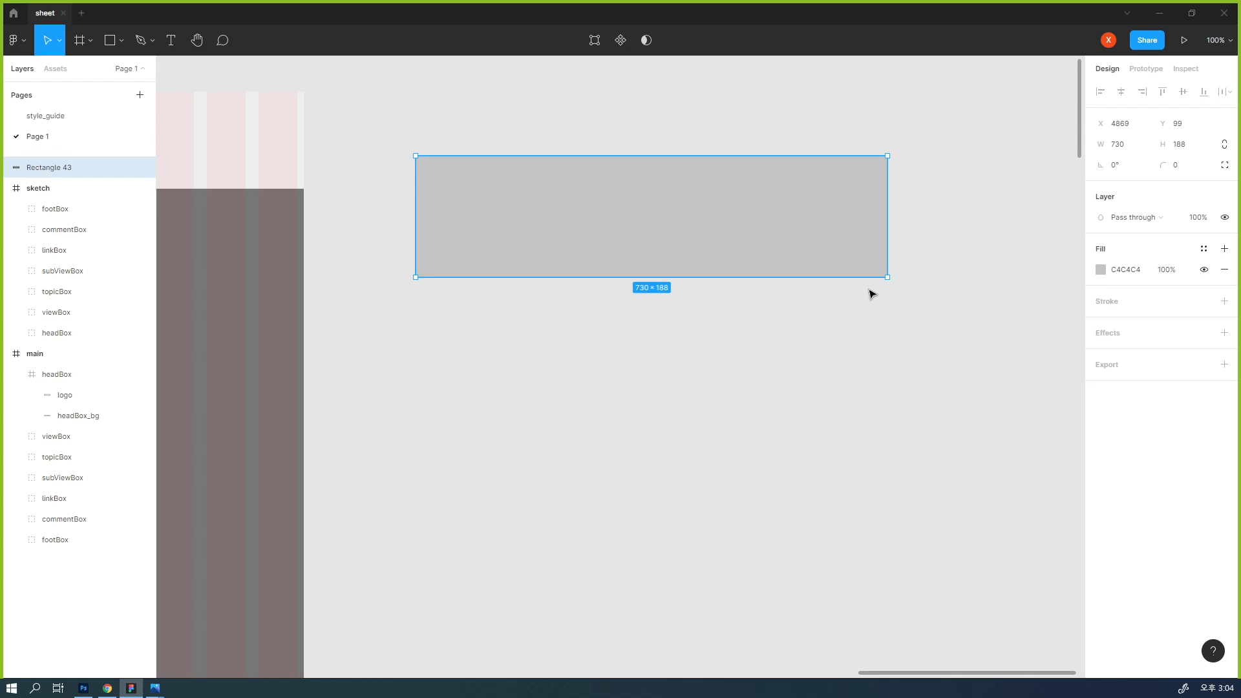
- Draw a smaller rectangle about 454 × 52 px inside the gray one and fill it with dark red 613838
{"action": "key", "text": "ctrl+v"}
{"action": "left_click_drag", "start_coordinate": [888, 277], "coordinate": [709, 189]}
{"action": "left_click_drag", "start_coordinate": [635, 177], "coordinate": [742, 225]}
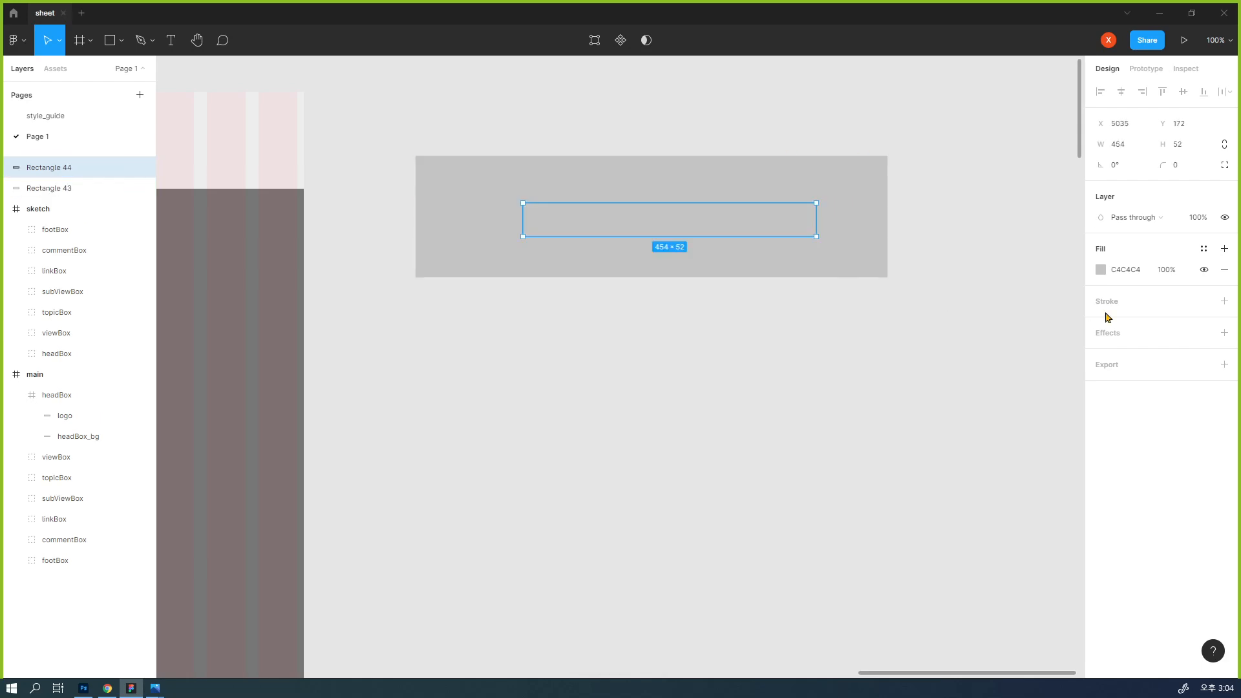
{"action": "left_click", "coordinate": [1101, 270]}
{"action": "left_click", "coordinate": [996, 388]}
{"action": "left_click", "coordinate": [987, 199]}
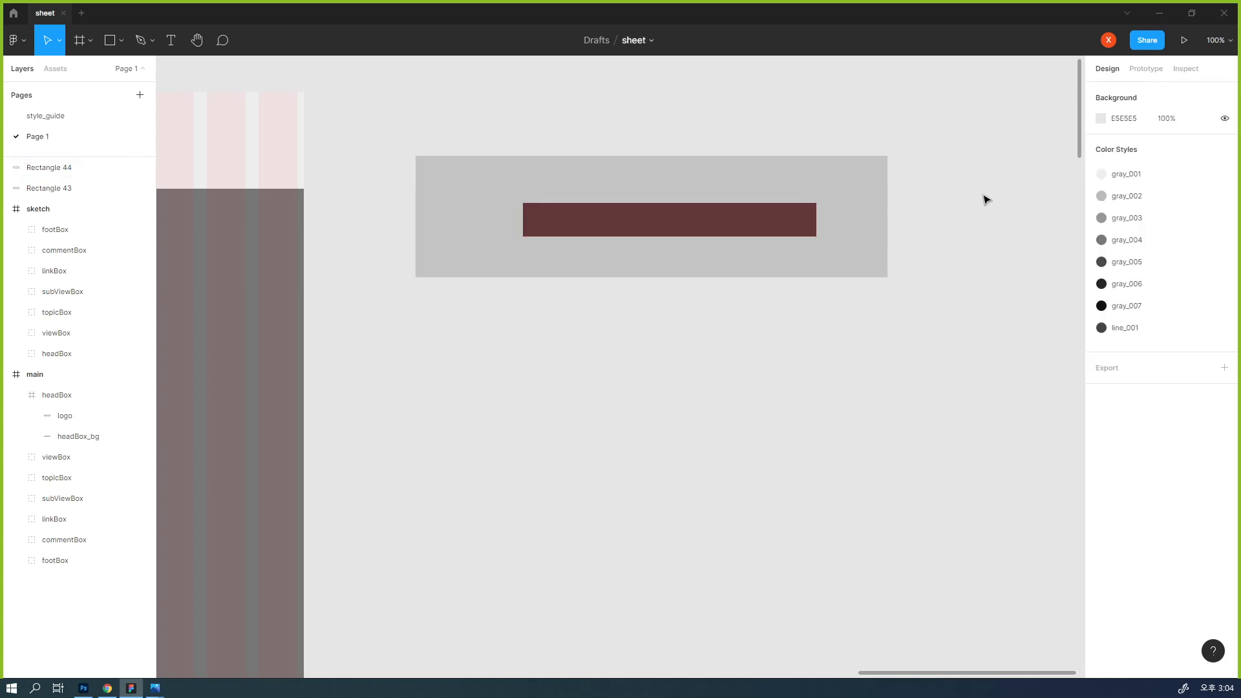
- Wrap the gray and dark red rectangles together in a new frame with Frame selection
{"action": "left_click", "coordinate": [828, 177]}
{"action": "left_click", "coordinate": [770, 217], "text": "shift"}
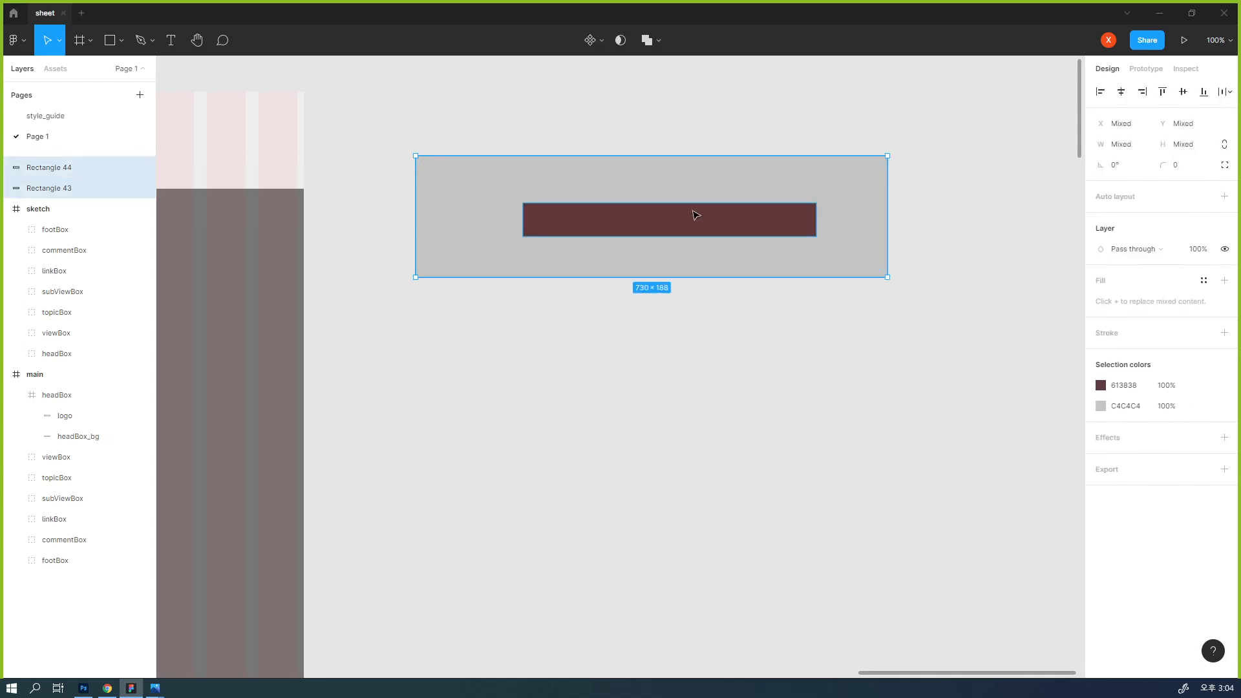
{"action": "right_click", "coordinate": [711, 194]}
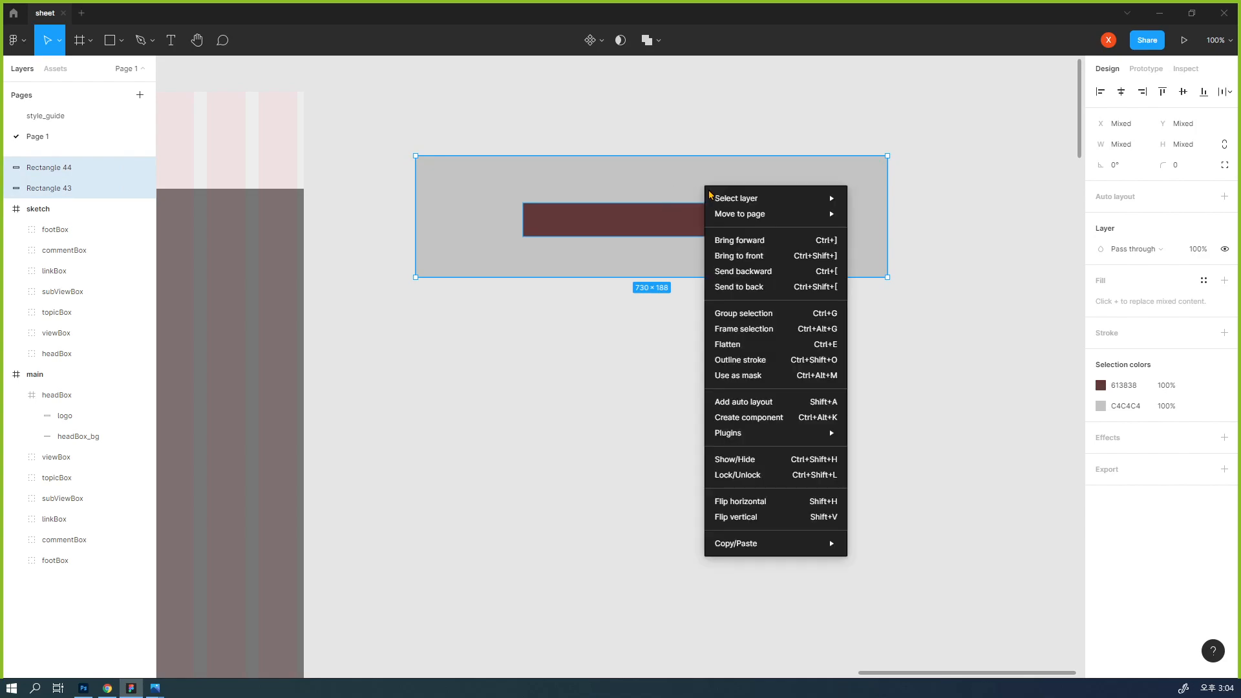
{"action": "left_click", "coordinate": [776, 336]}
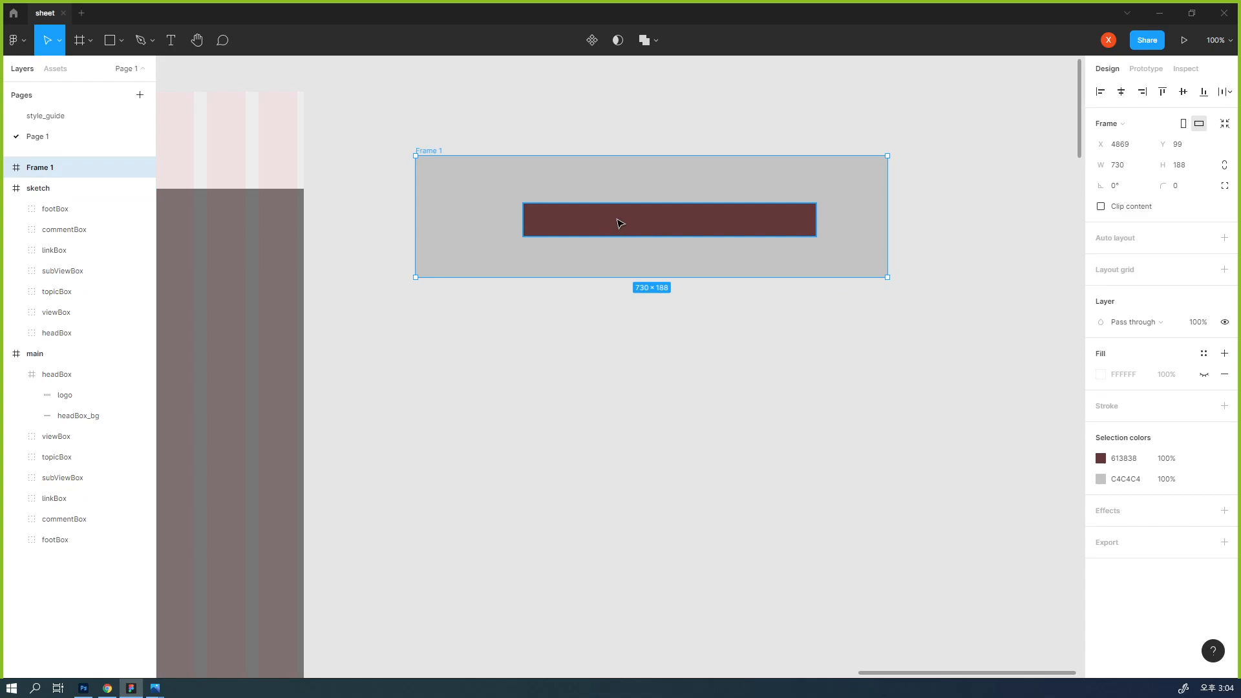
{"action": "left_click", "coordinate": [613, 134]}
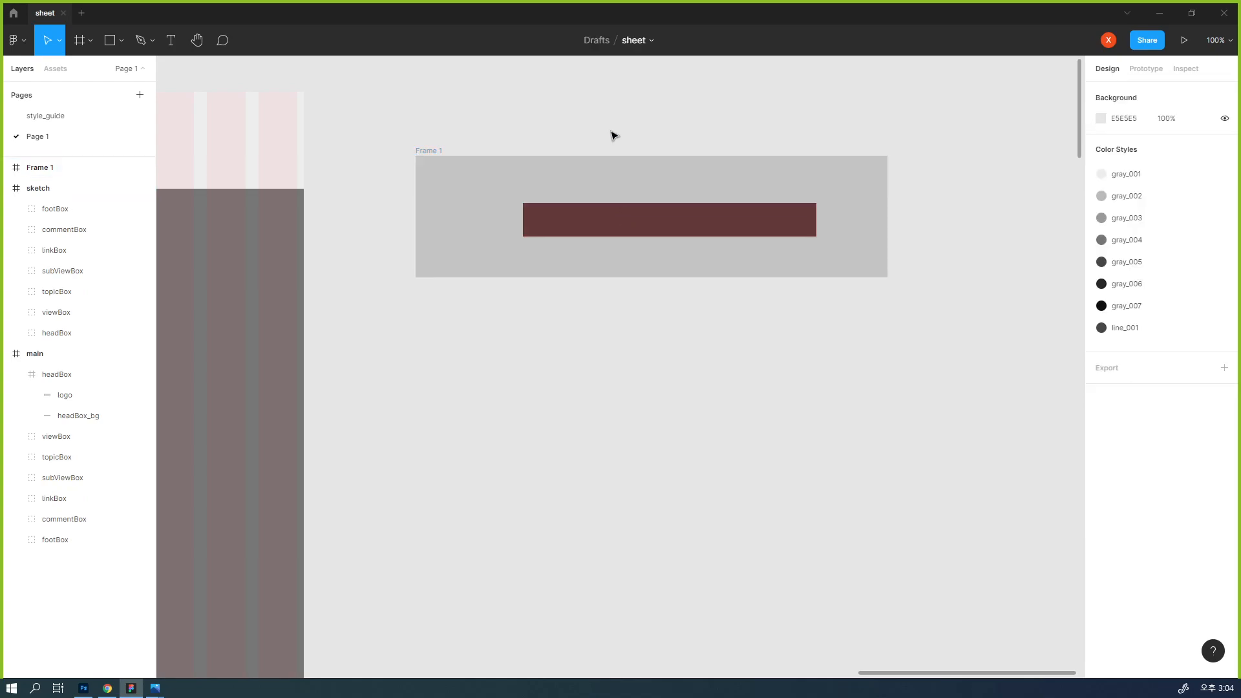
- Set the dark red rectangle's constraints to Left and right horizontally and Top and bottom vertically
{"action": "left_click", "coordinate": [685, 224]}
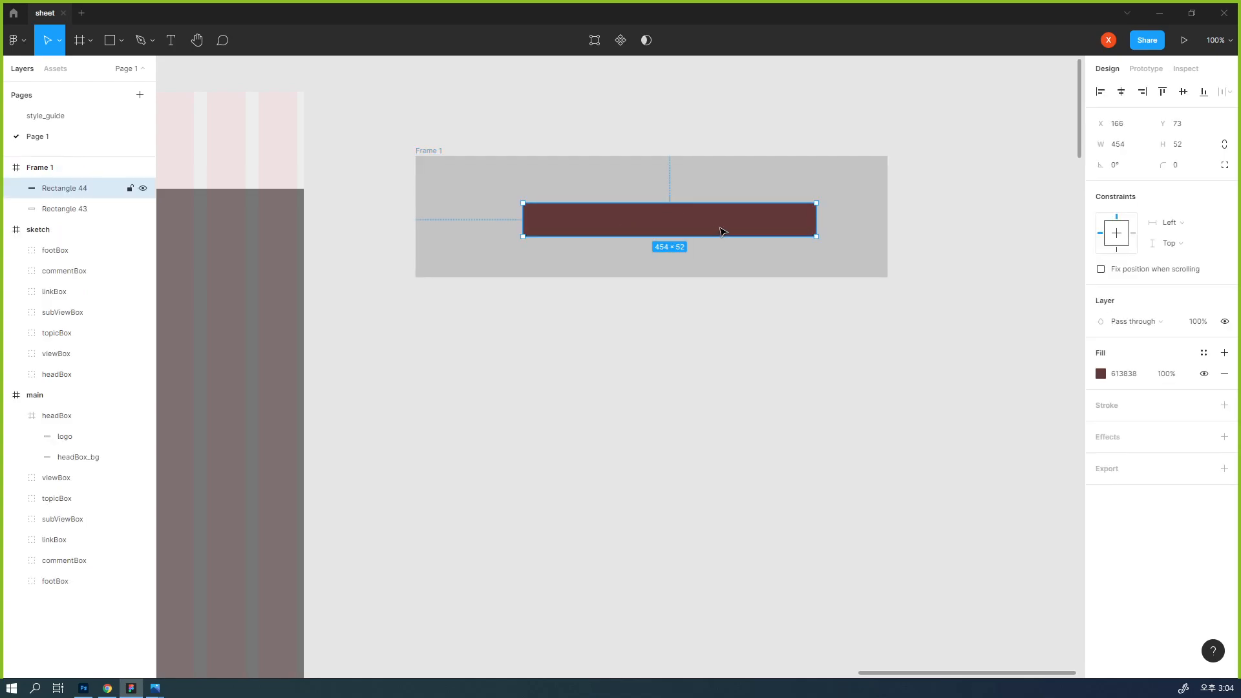
{"action": "left_click", "coordinate": [1118, 250]}
{"action": "left_click", "coordinate": [1117, 216]}
{"action": "left_click", "coordinate": [1183, 243]}
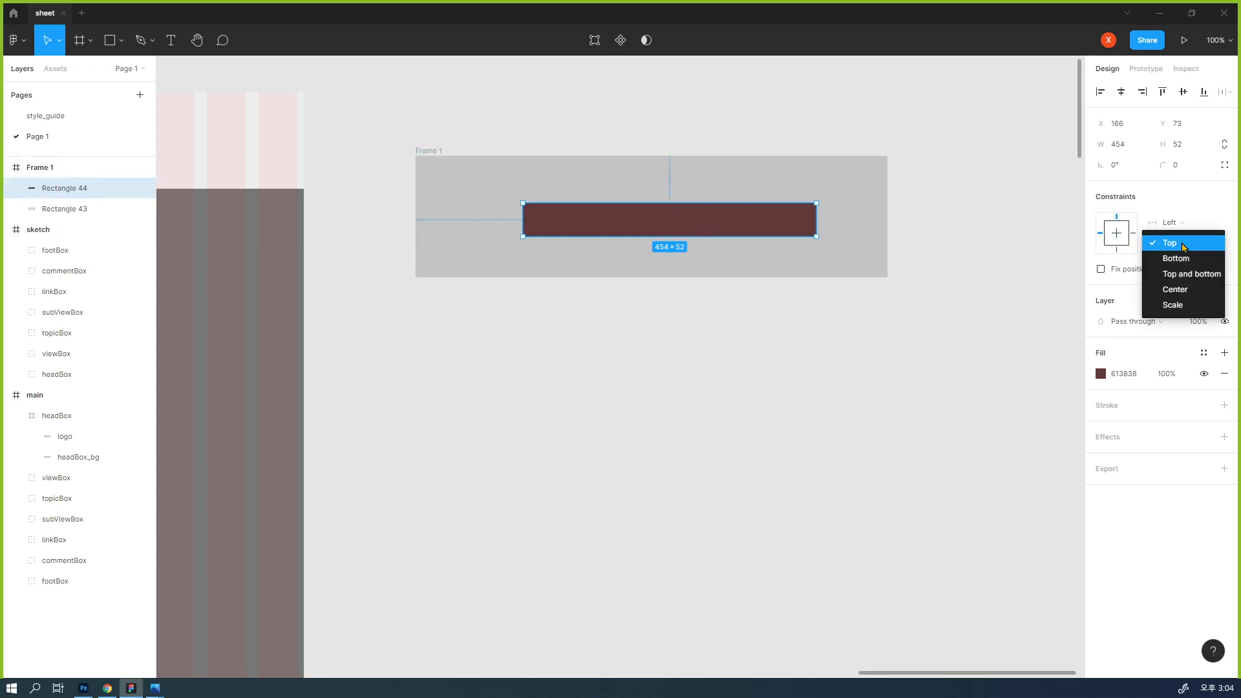
{"action": "left_click", "coordinate": [1194, 277]}
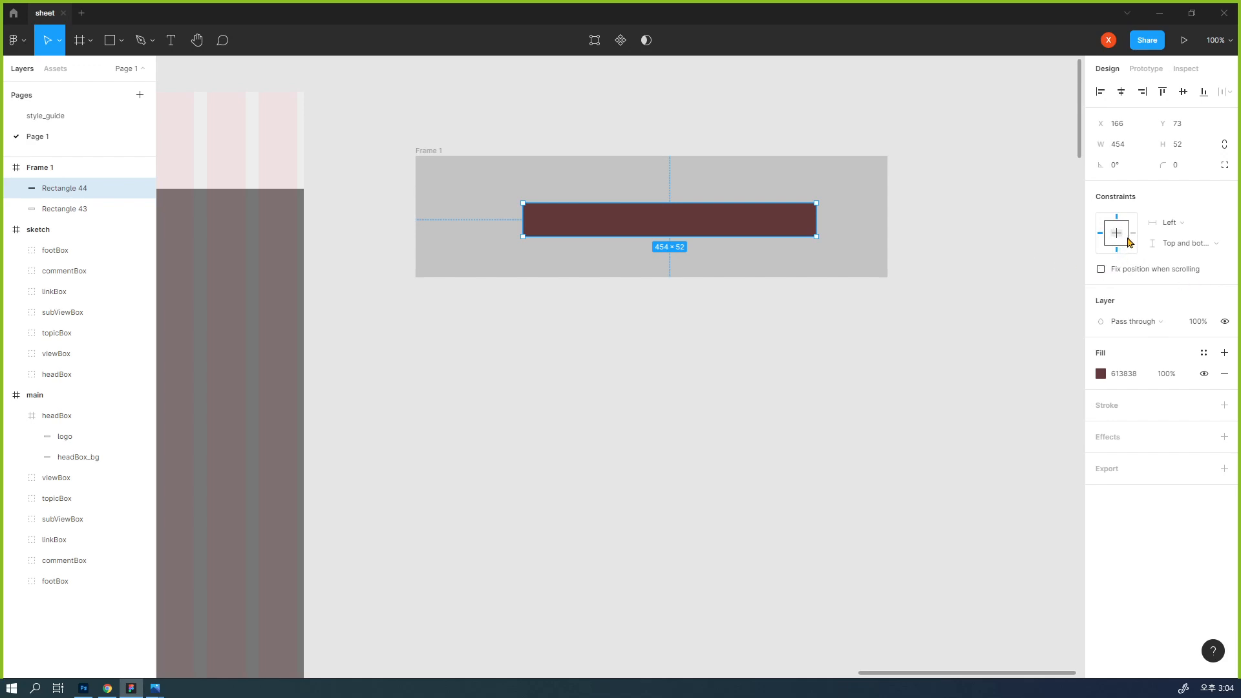
{"action": "left_click", "coordinate": [1164, 226]}
{"action": "left_click", "coordinate": [1185, 253]}
- Center the dark red rectangle horizontally and vertically within its frame
{"action": "left_click", "coordinate": [1121, 91]}
{"action": "left_click", "coordinate": [1183, 91]}
{"action": "left_click", "coordinate": [787, 397]}
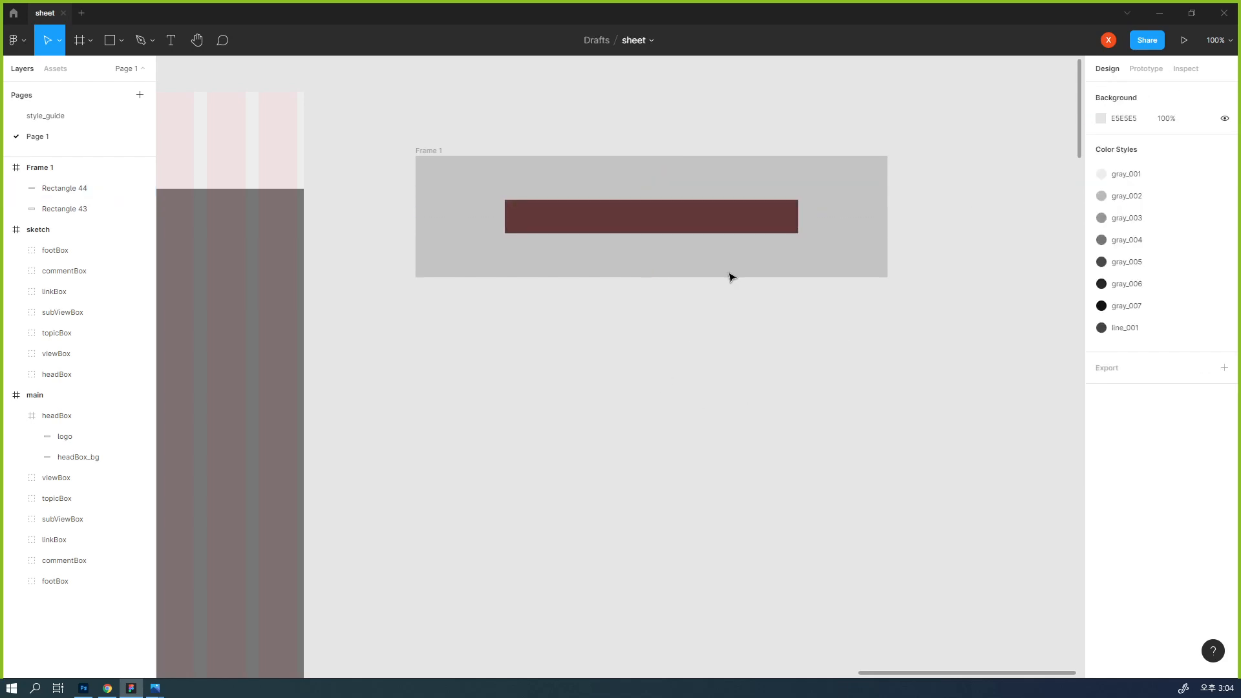
- Enlarge the frame to about 927 × 345 px and set the gray rectangle's constraints to Left and right, Top and bottom
{"action": "left_click", "coordinate": [826, 253]}
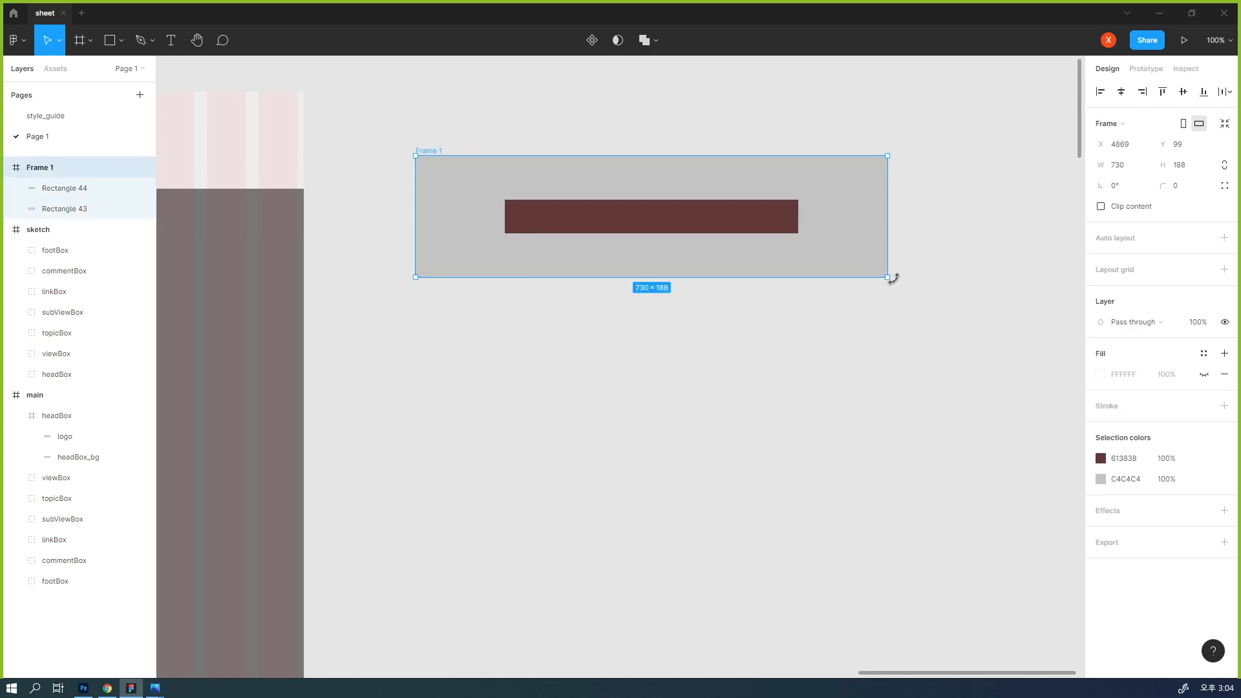
{"action": "left_click_drag", "start_coordinate": [889, 277], "coordinate": [1016, 380]}
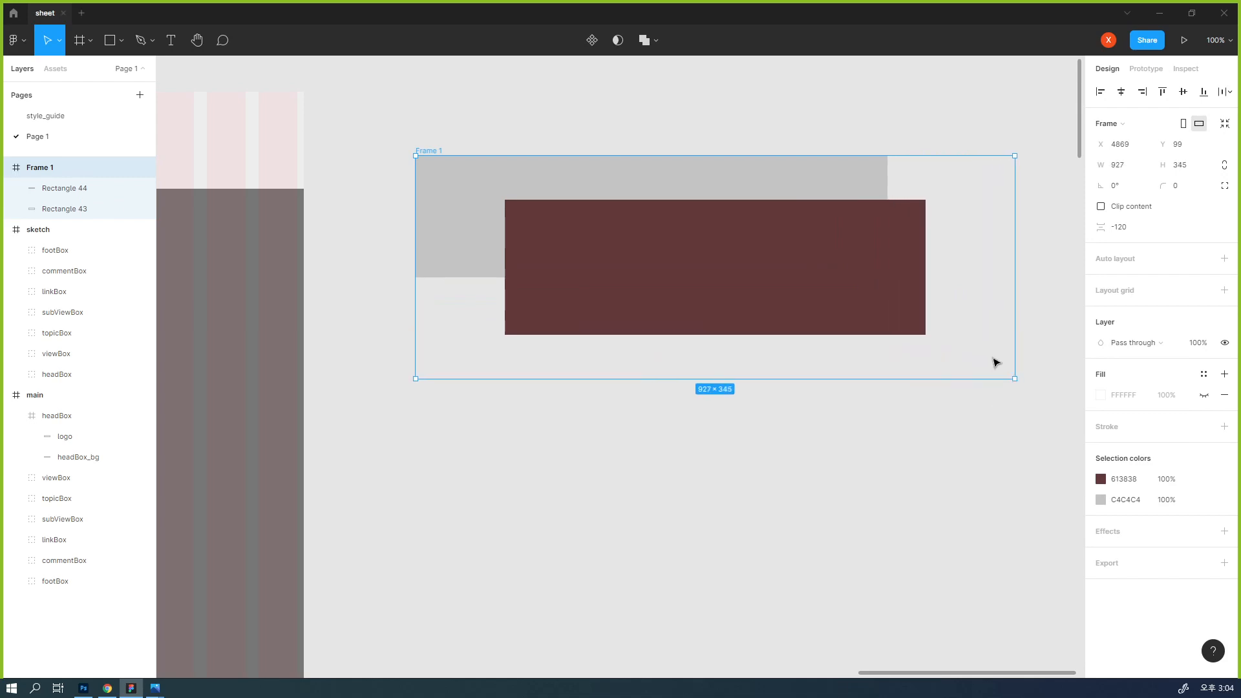
{"action": "left_click", "coordinate": [807, 178]}
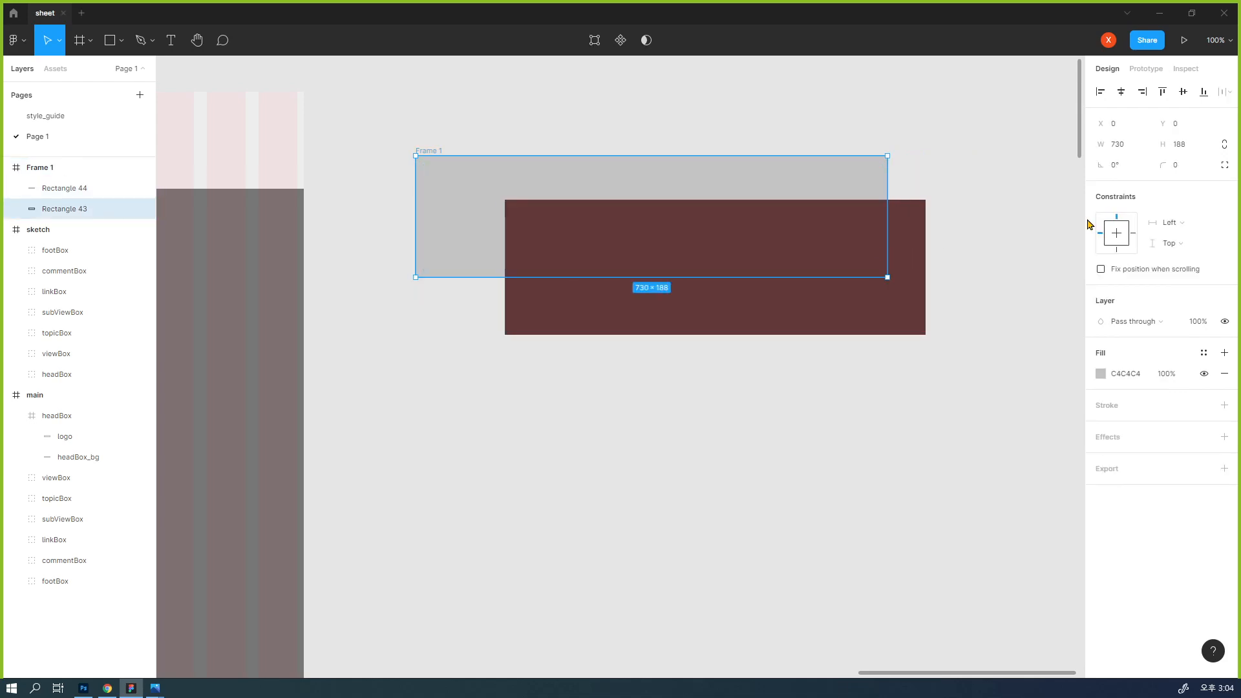
{"action": "left_click", "coordinate": [1167, 223]}
{"action": "left_click", "coordinate": [1187, 255]}
{"action": "left_click", "coordinate": [1185, 244]}
{"action": "left_click", "coordinate": [1187, 271]}
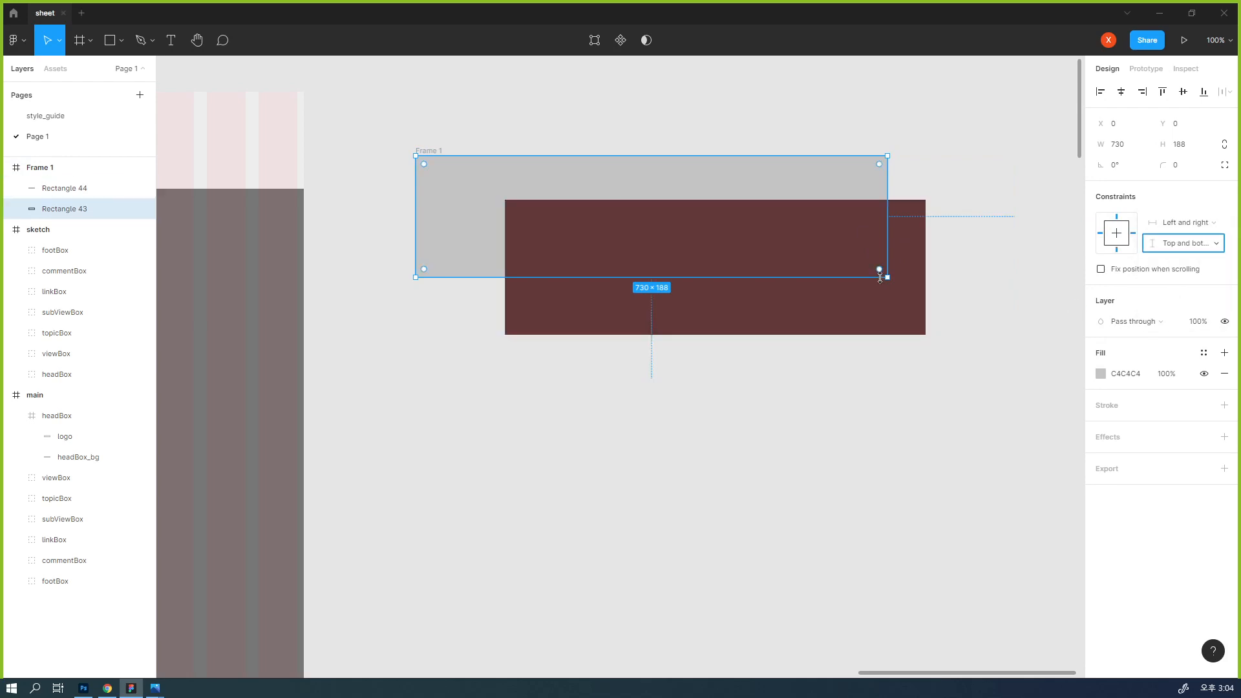
- Undo the gray rectangle's constraint changes and the frame enlargement
{"action": "key", "text": "ctrl+z"}
{"action": "key", "text": "ctrl+z"}
{"action": "key", "text": "Escape"}
{"action": "key", "text": "ctrl+z"}
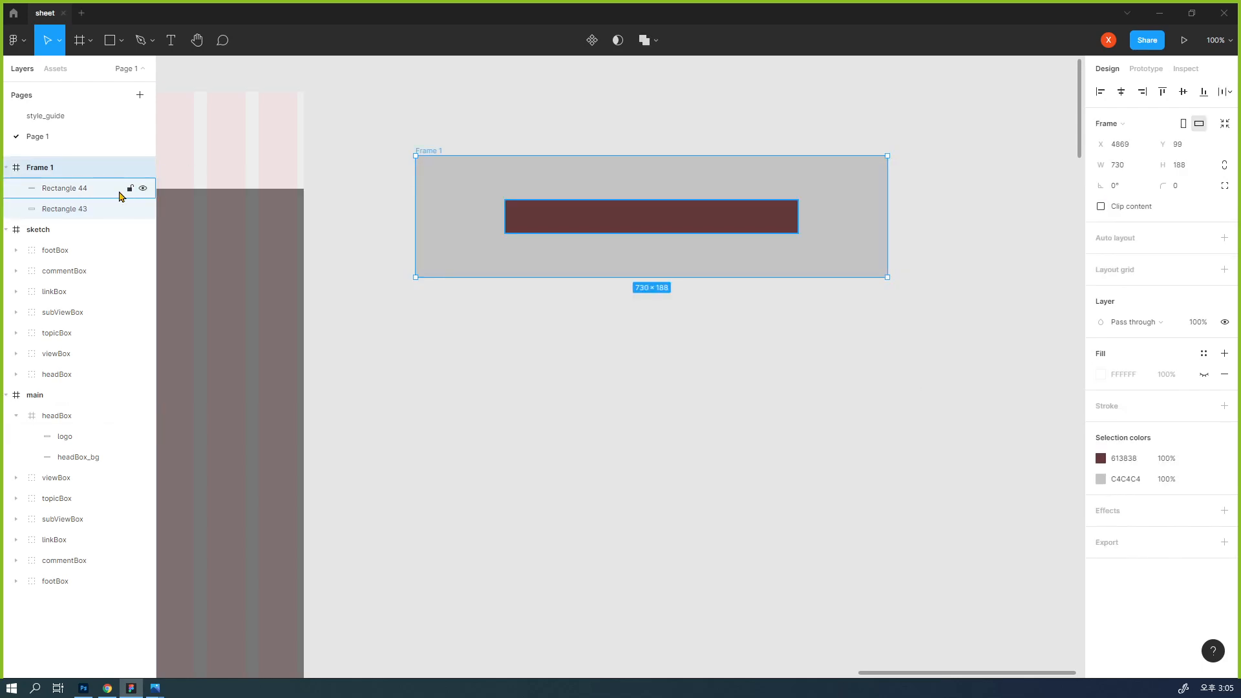
- Set the gray background rectangle's constraints to Left and right horizontally and Top and bottom vertically
{"action": "left_click", "coordinate": [77, 209]}
{"action": "left_click", "coordinate": [1222, 227]}
{"action": "left_click", "coordinate": [1210, 253]}
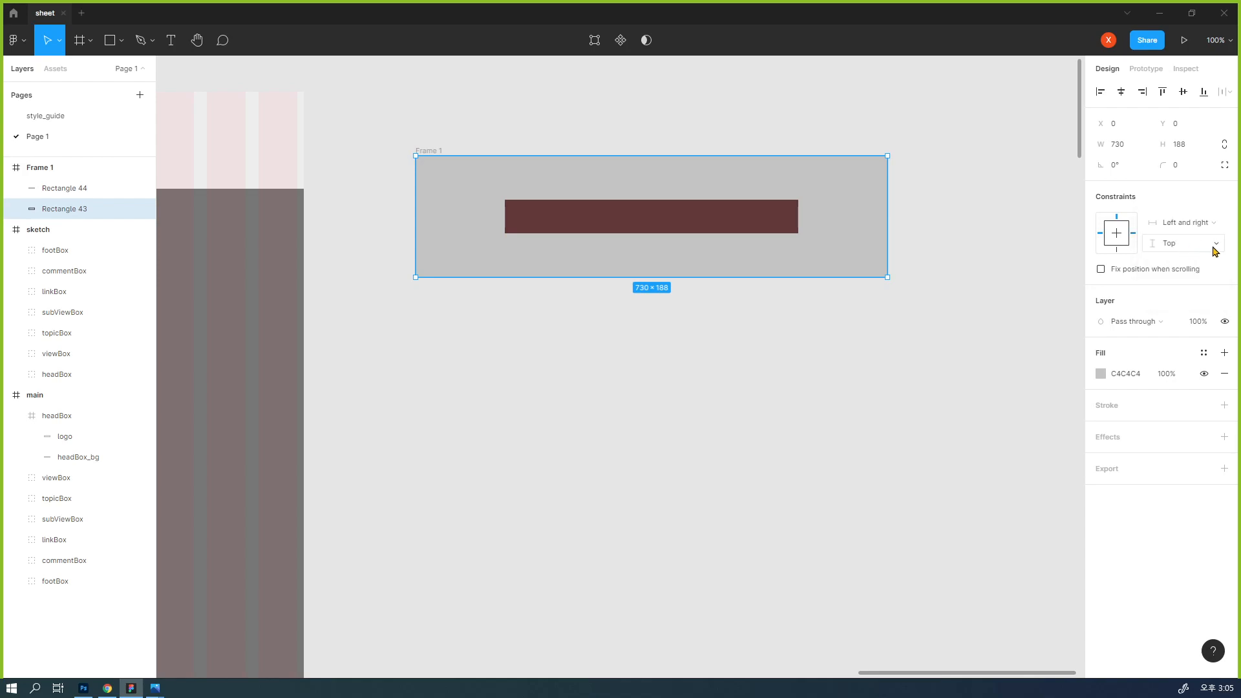
{"action": "left_click", "coordinate": [1210, 250]}
{"action": "left_click", "coordinate": [1207, 275]}
{"action": "left_click", "coordinate": [900, 423]}
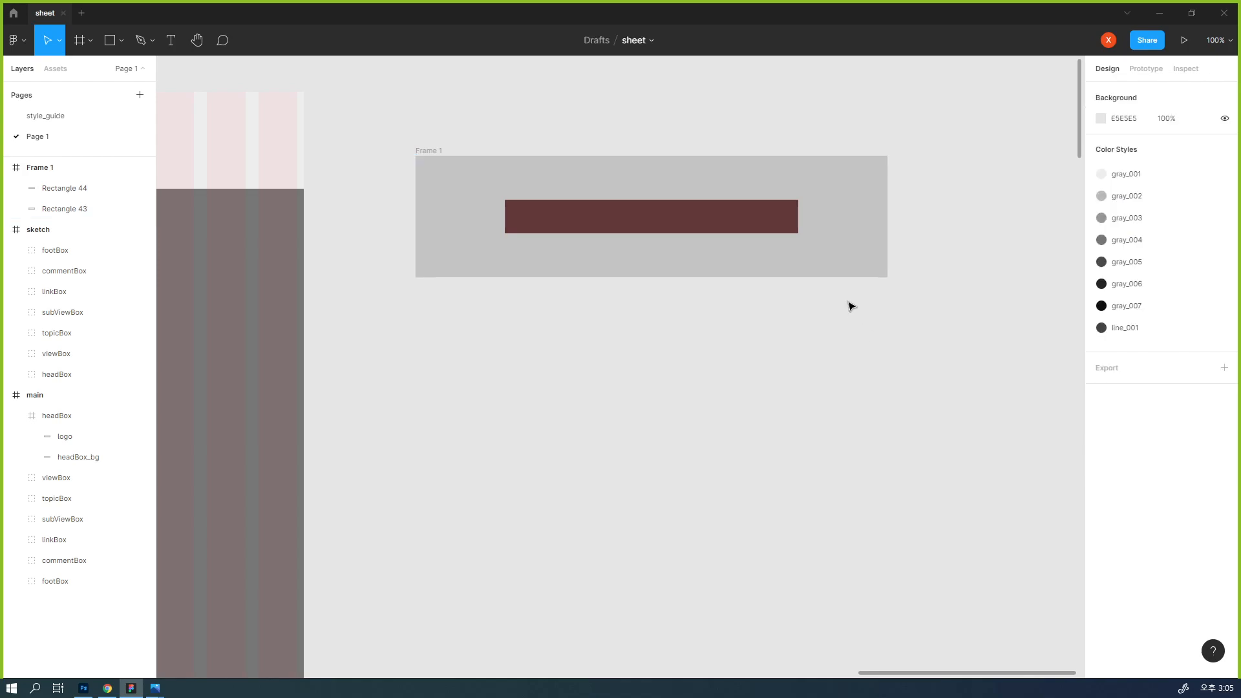
- Check the dark red rectangle's constraints and resize the frame to about 738 × 267 px
{"action": "left_click", "coordinate": [840, 277]}
{"action": "left_click", "coordinate": [776, 223]}
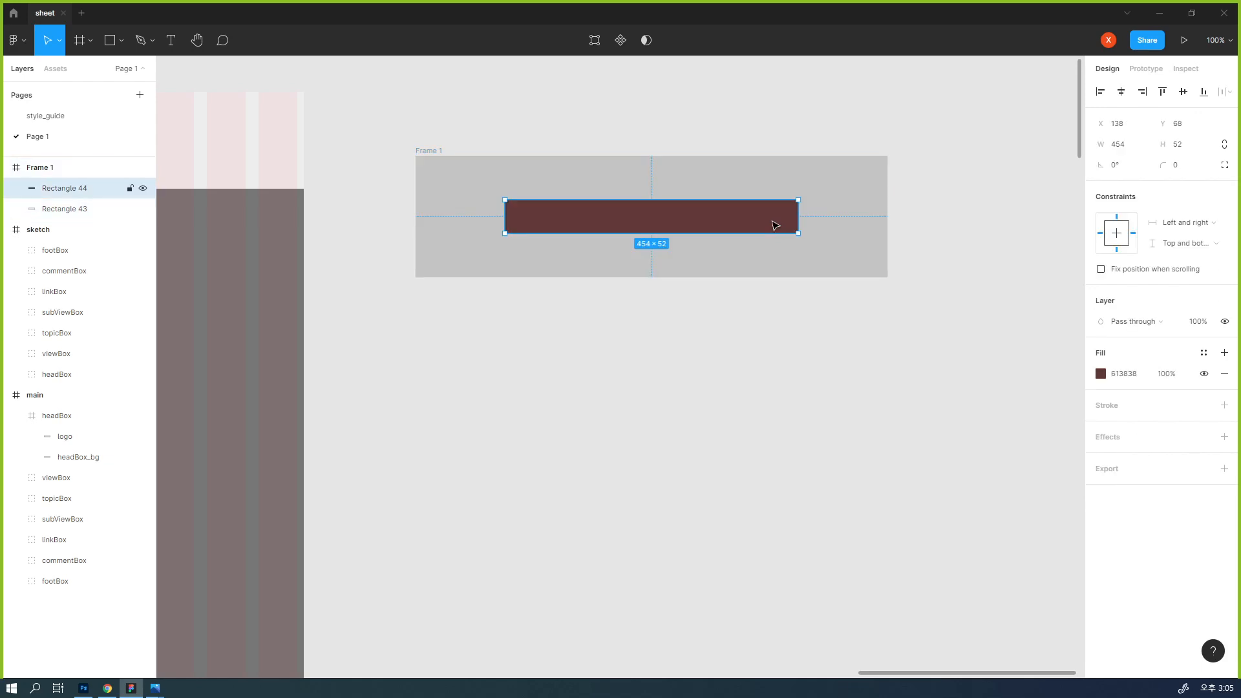
{"action": "left_click", "coordinate": [904, 317]}
{"action": "left_click", "coordinate": [883, 278]}
{"action": "left_click_drag", "start_coordinate": [884, 278], "coordinate": [893, 328]}
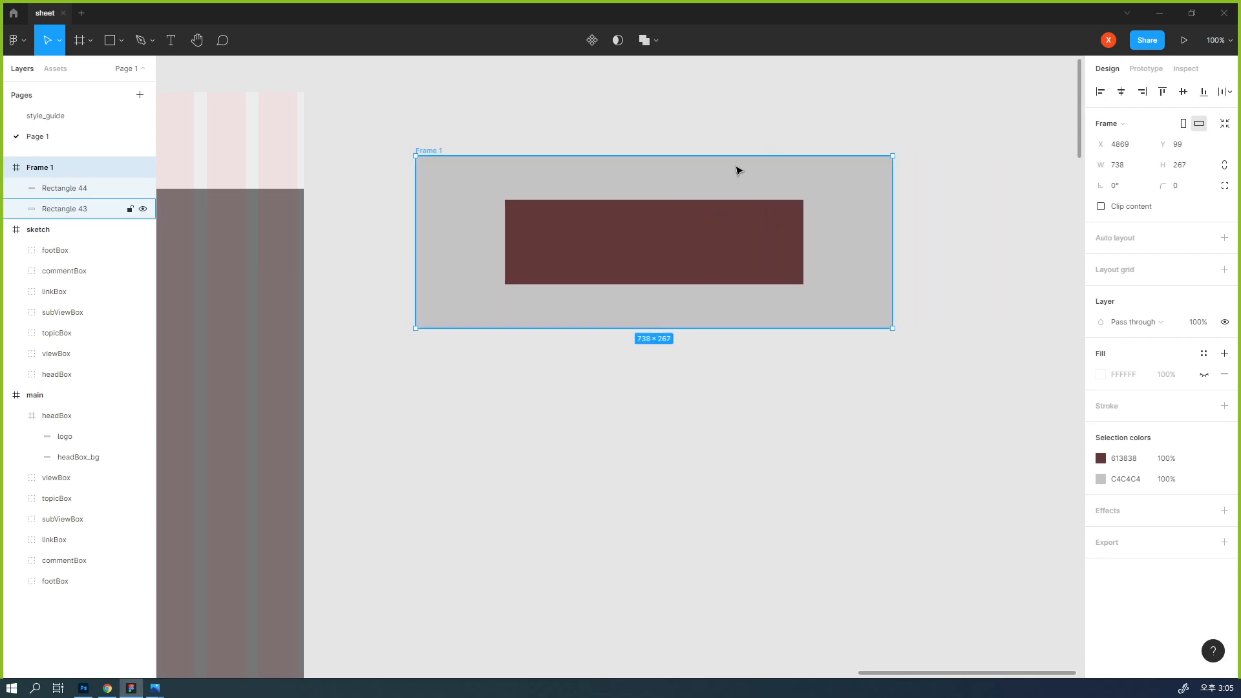
- Set the dark red rectangle's horizontal and vertical constraints to Center and stretch the frame taller to test them
{"action": "left_click", "coordinate": [655, 254]}
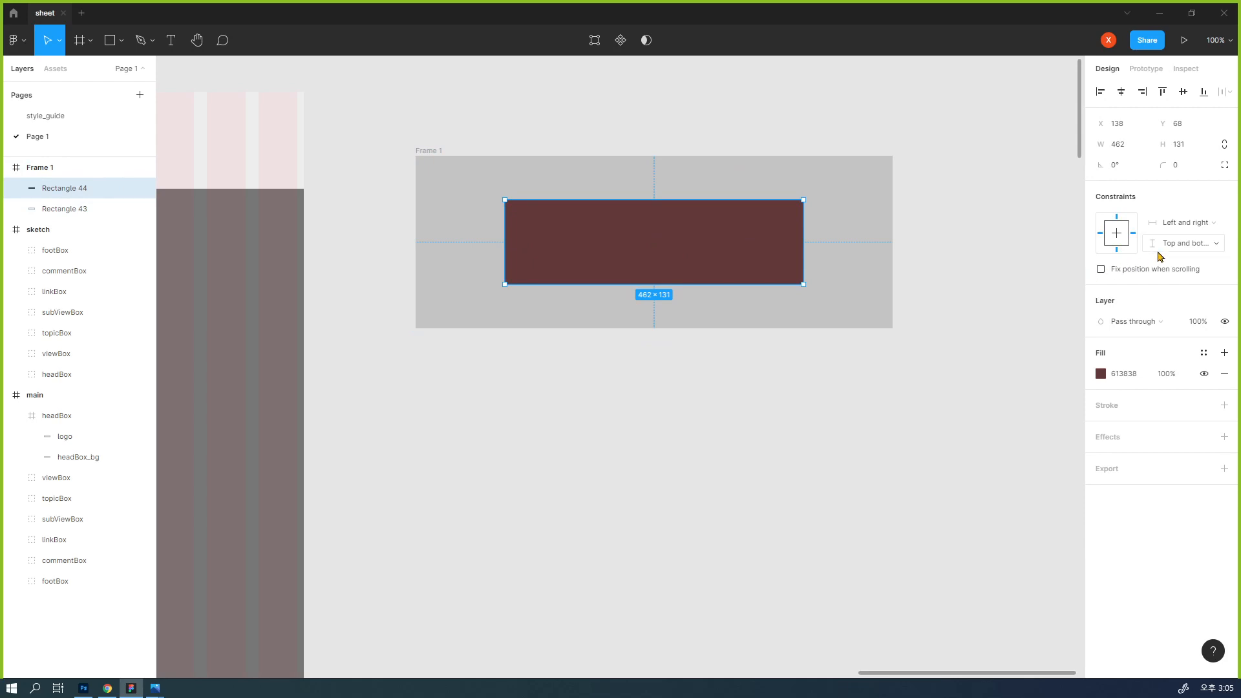
{"action": "left_click", "coordinate": [1188, 222]}
{"action": "left_click", "coordinate": [1185, 240]}
{"action": "left_click", "coordinate": [1185, 244]}
{"action": "left_click", "coordinate": [1187, 260]}
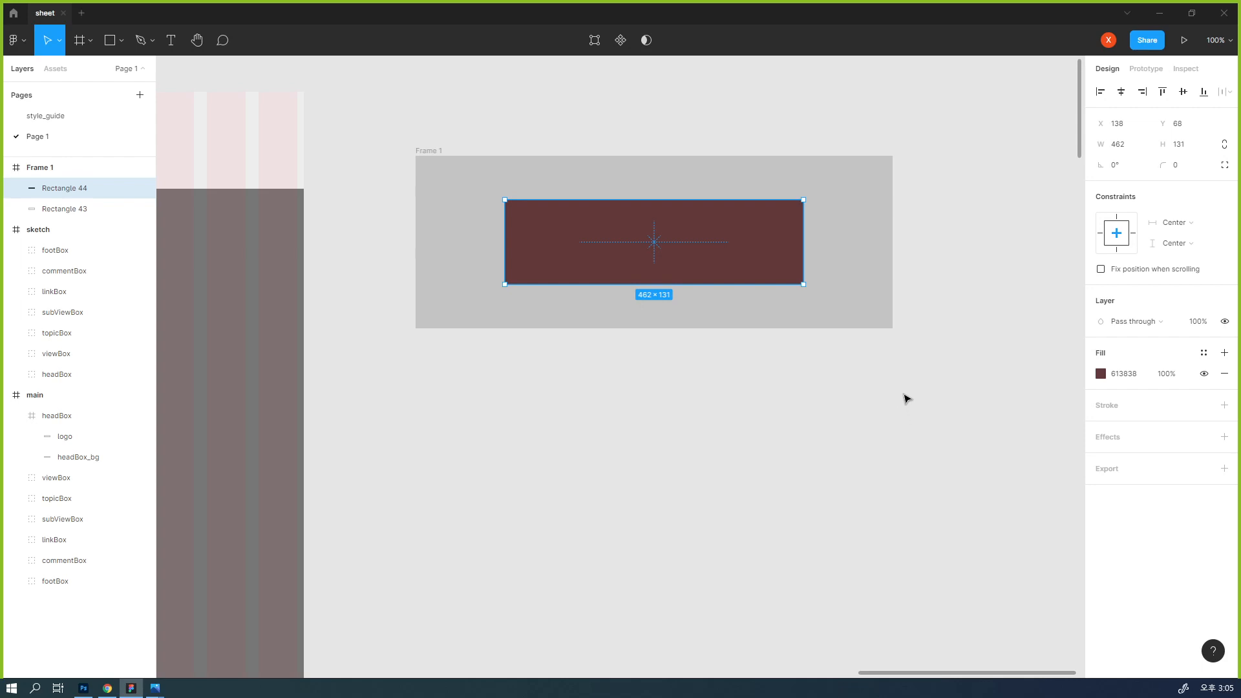
{"action": "left_click", "coordinate": [869, 313]}
{"action": "left_click_drag", "start_coordinate": [893, 330], "coordinate": [890, 375]}
- Set the dark red rectangle's height to 50
{"action": "left_click", "coordinate": [743, 264]}
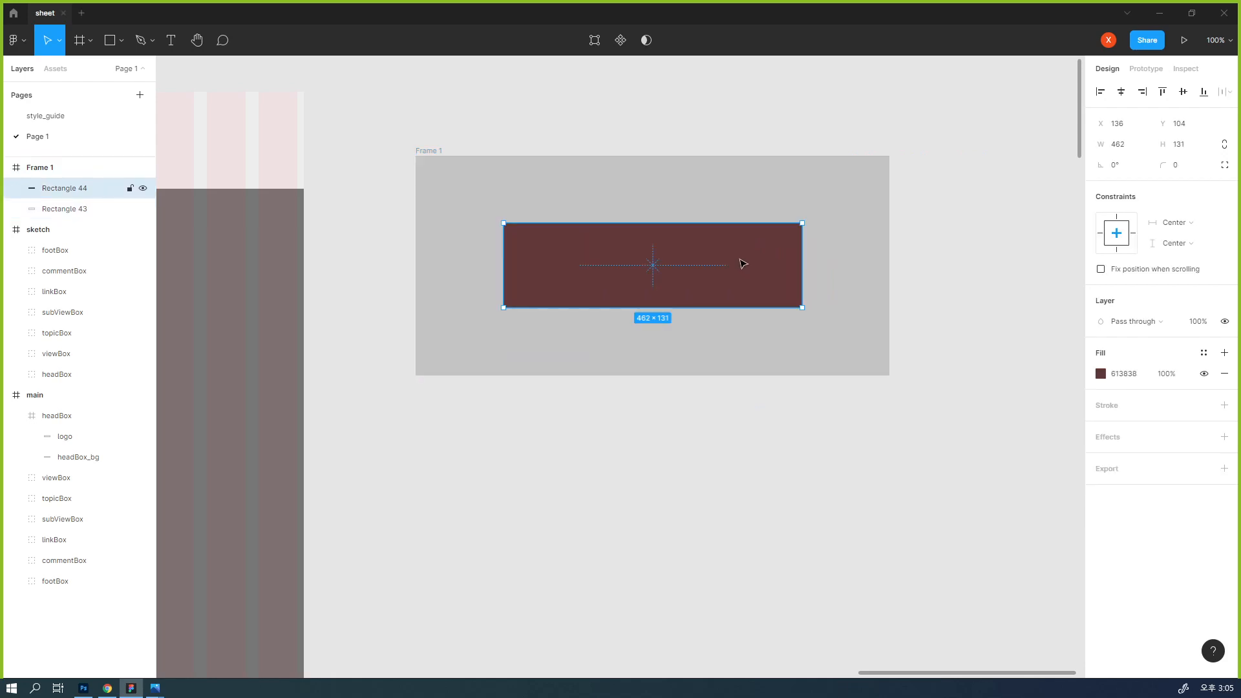
{"action": "left_click", "coordinate": [1187, 149]}
{"action": "key", "text": "Return"}
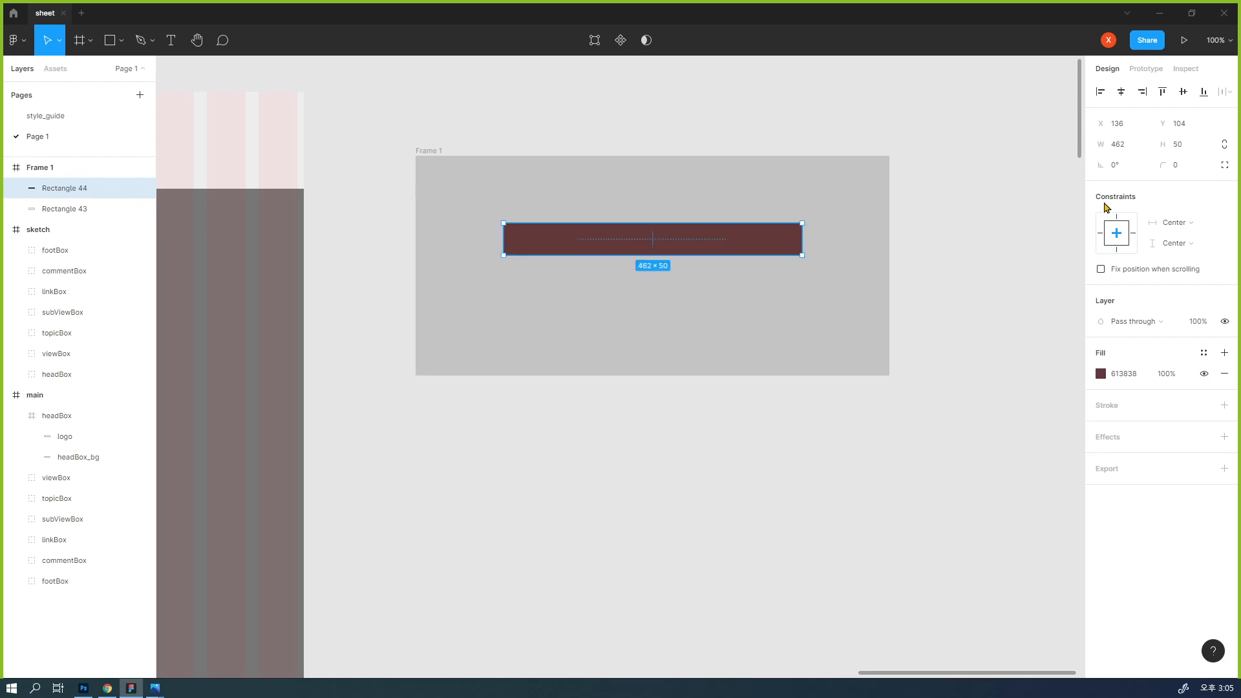
- Enable Fix position when scrolling for the dark red rectangle and set its height to 100
{"action": "left_click", "coordinate": [1139, 273]}
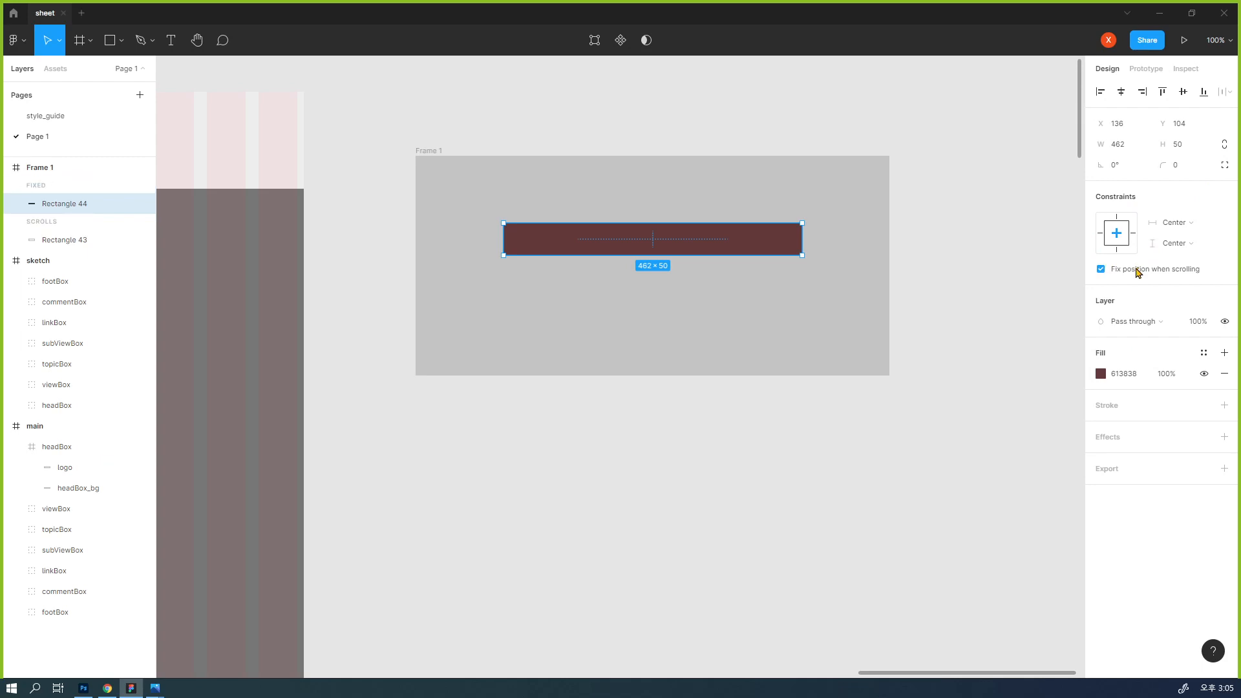
{"action": "left_click", "coordinate": [1187, 150]}
{"action": "key", "text": "Return"}
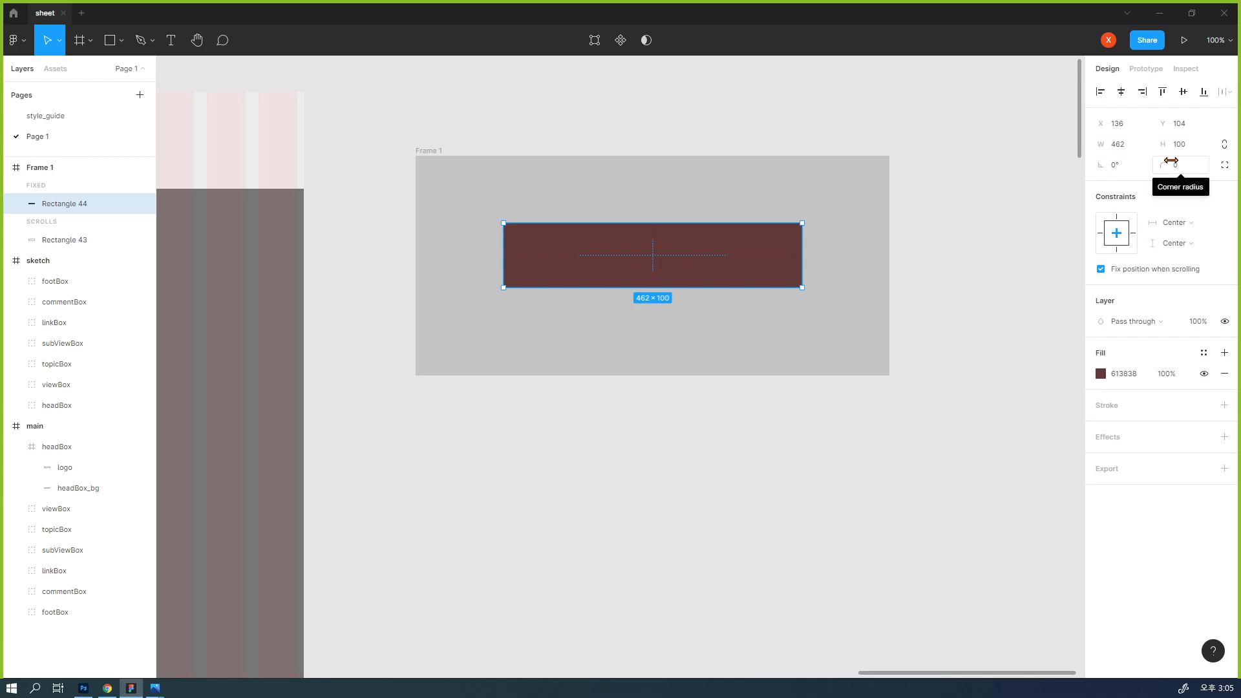
- Delete the demonstration frame together with its two rectangles
{"action": "left_click", "coordinate": [851, 420]}
{"action": "left_click", "coordinate": [752, 304]}
{"action": "key", "text": "Delete"}
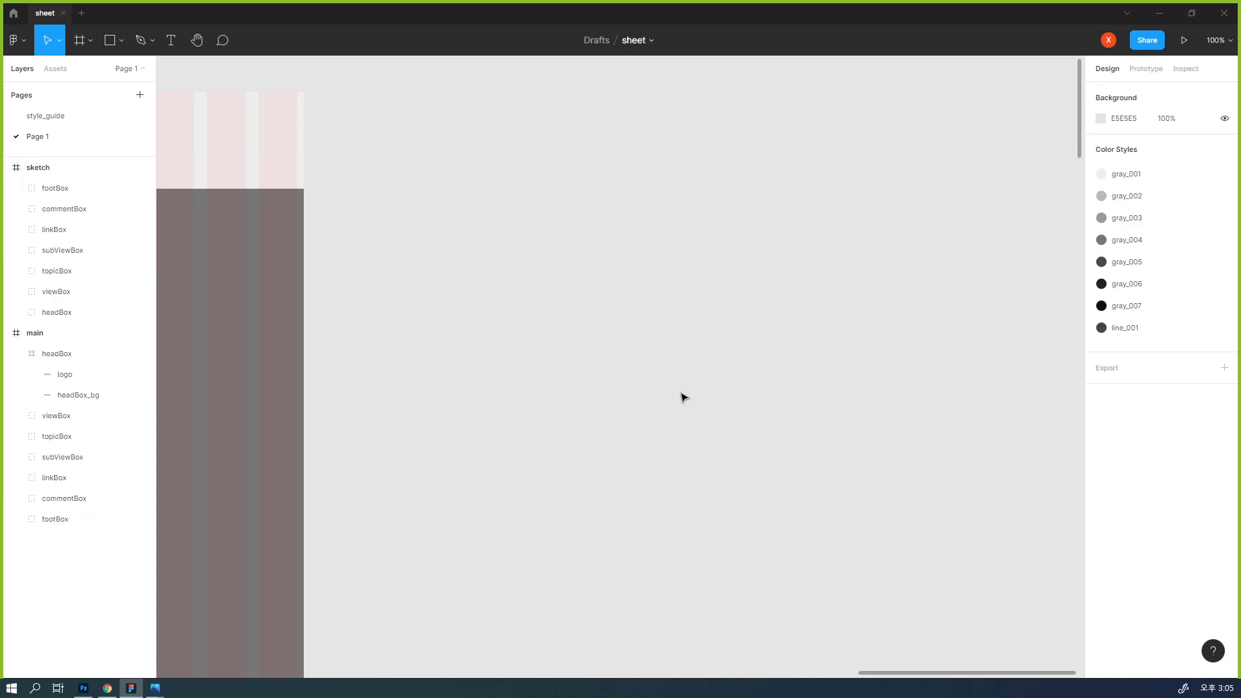
- Set the logo rectangle's height to 80 and center it vertically within the headBox frame
{"action": "mouse_move", "coordinate": [369, 346]}
{"action": "left_mouse_down"}
{"action": "mouse_move", "coordinate": [876, 410]}
{"action": "mouse_move", "coordinate": [722, 333]}
{"action": "left_mouse_up"}
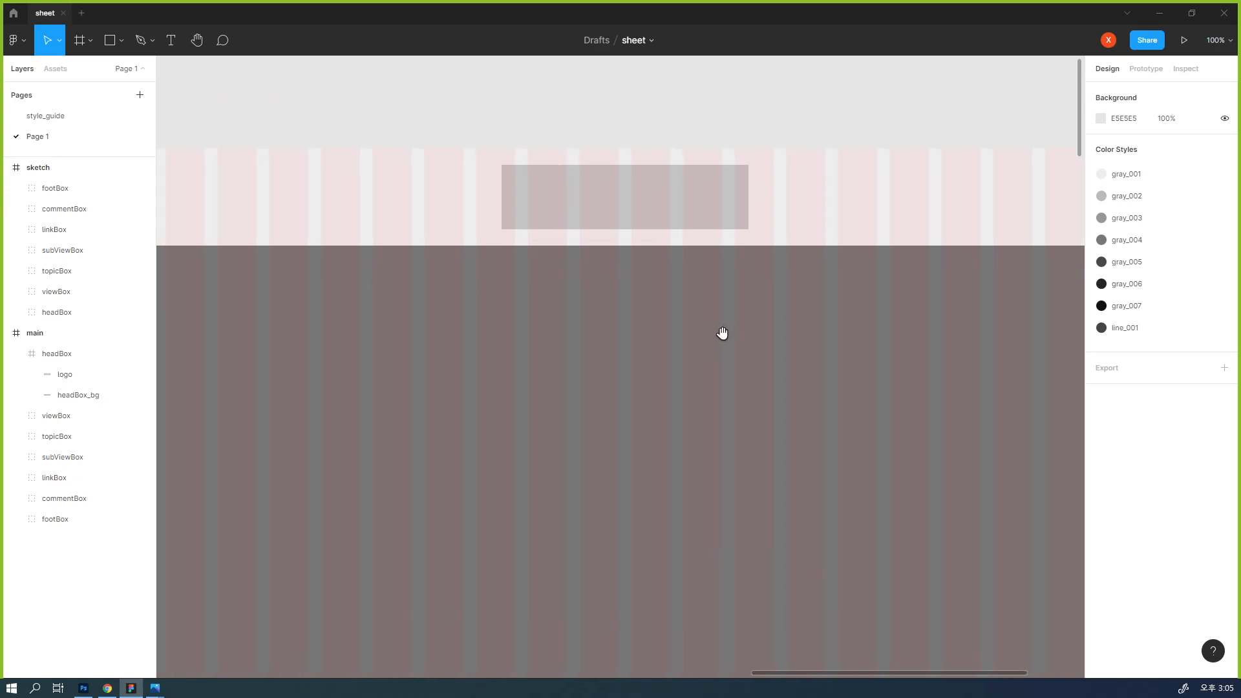
{"action": "left_click", "coordinate": [703, 211]}
{"action": "left_click", "coordinate": [703, 211]}
{"action": "left_click", "coordinate": [1181, 144]}
{"action": "type", "text": "0"}
{"action": "key", "text": "Return"}
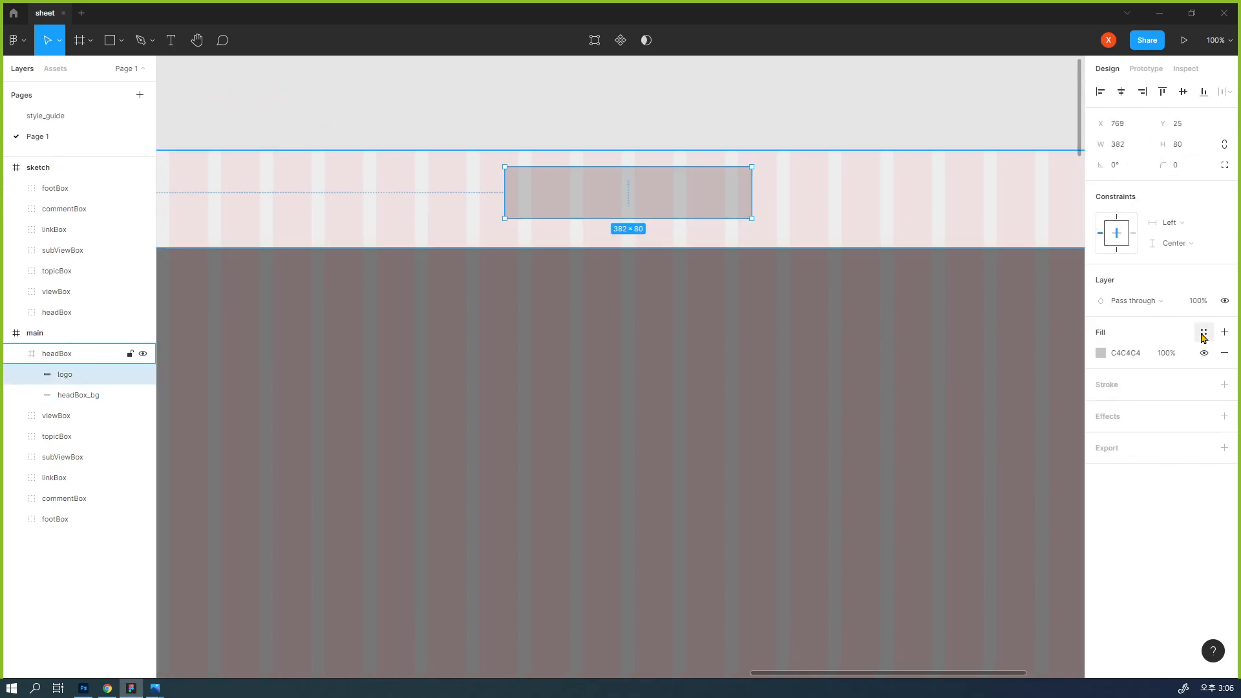
{"action": "left_click", "coordinate": [1183, 94]}
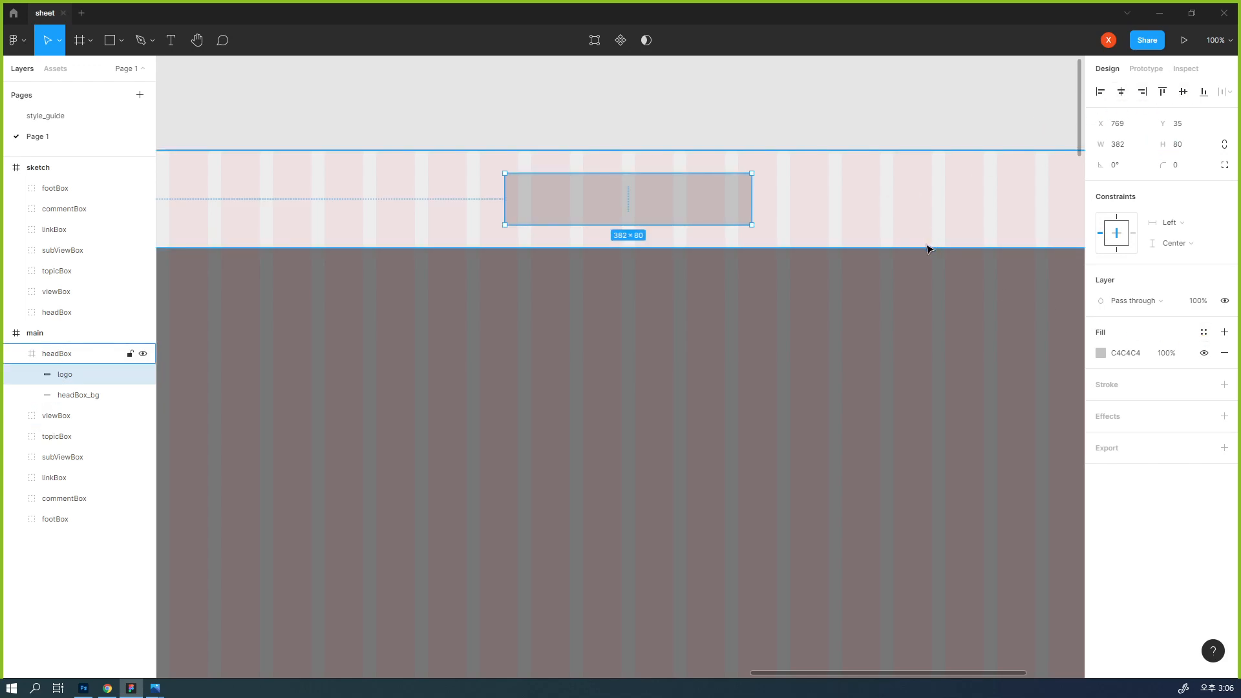
- Set the logo rectangle's height to 100 and center it vertically in the headBox frame again
{"action": "left_click", "coordinate": [1189, 148]}
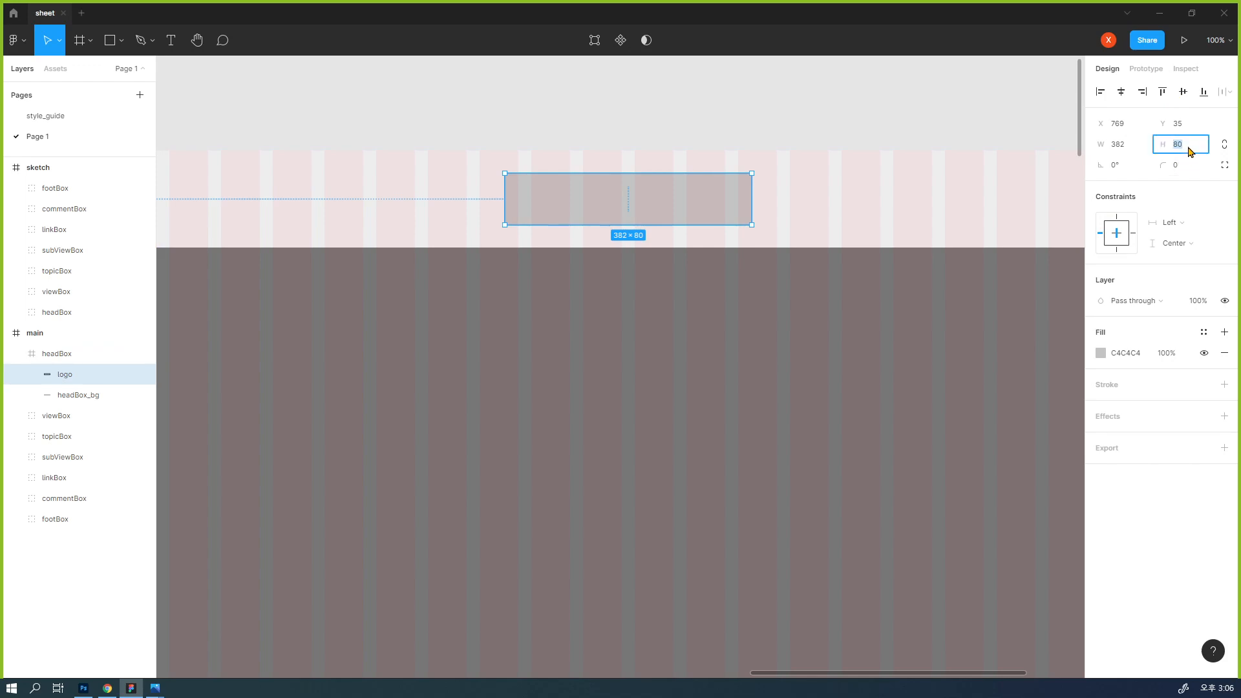
{"action": "type", "text": "100"}
{"action": "key", "text": "Return"}
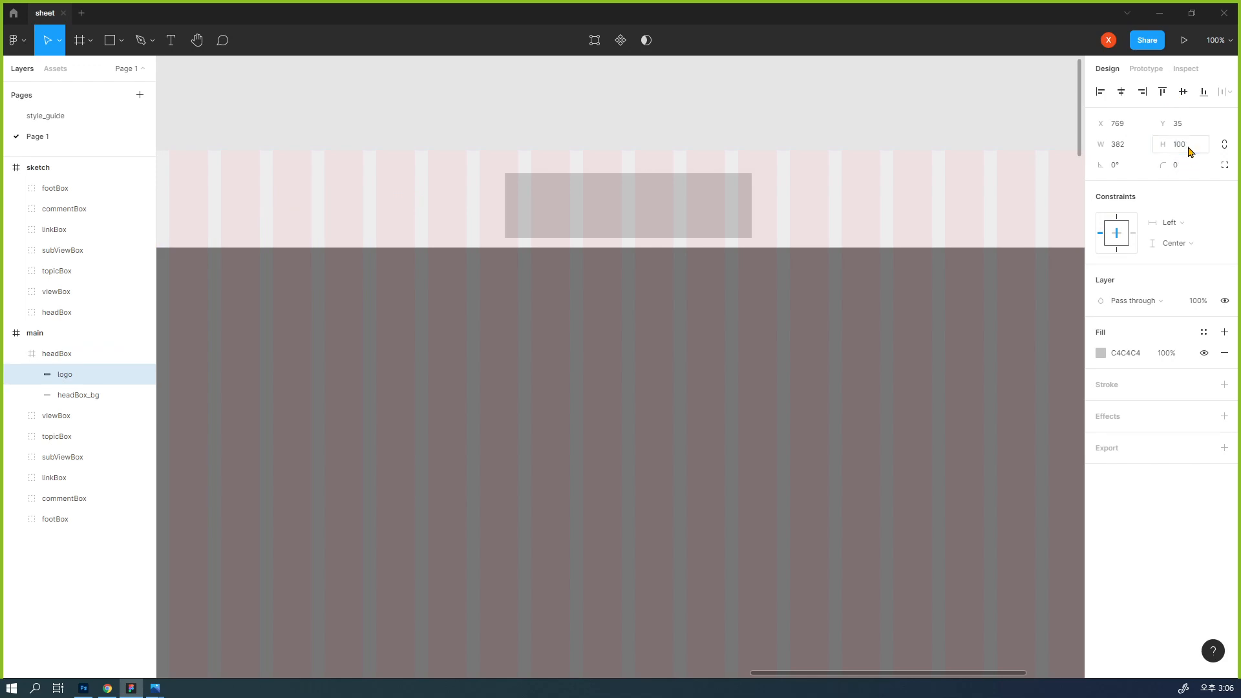
{"action": "left_click", "coordinate": [1184, 94]}
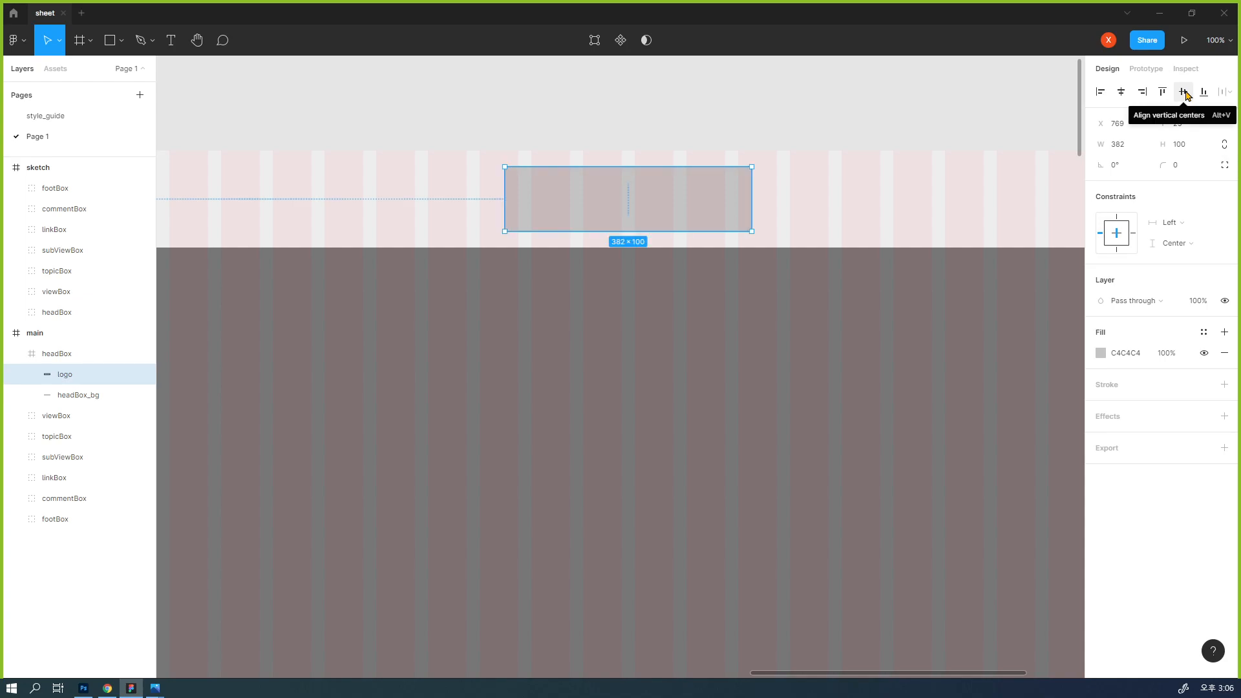
- Examine the arrangement of the logo and menu boxes in the sketch frame's headBox as a reference
{"action": "key", "text": "minus"}
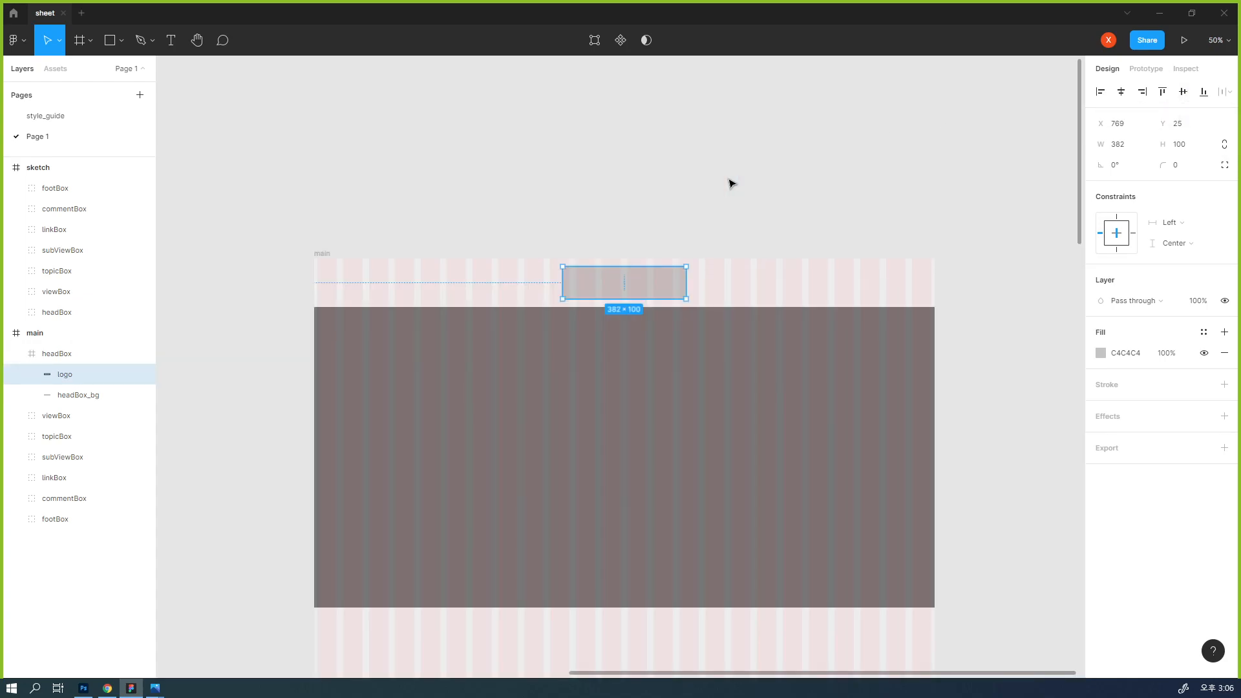
{"action": "scroll", "coordinate": [726, 177], "scroll_direction": "down", "scroll_amount": 1}
{"action": "scroll", "coordinate": [726, 177], "scroll_direction": "left", "scroll_amount": 1}
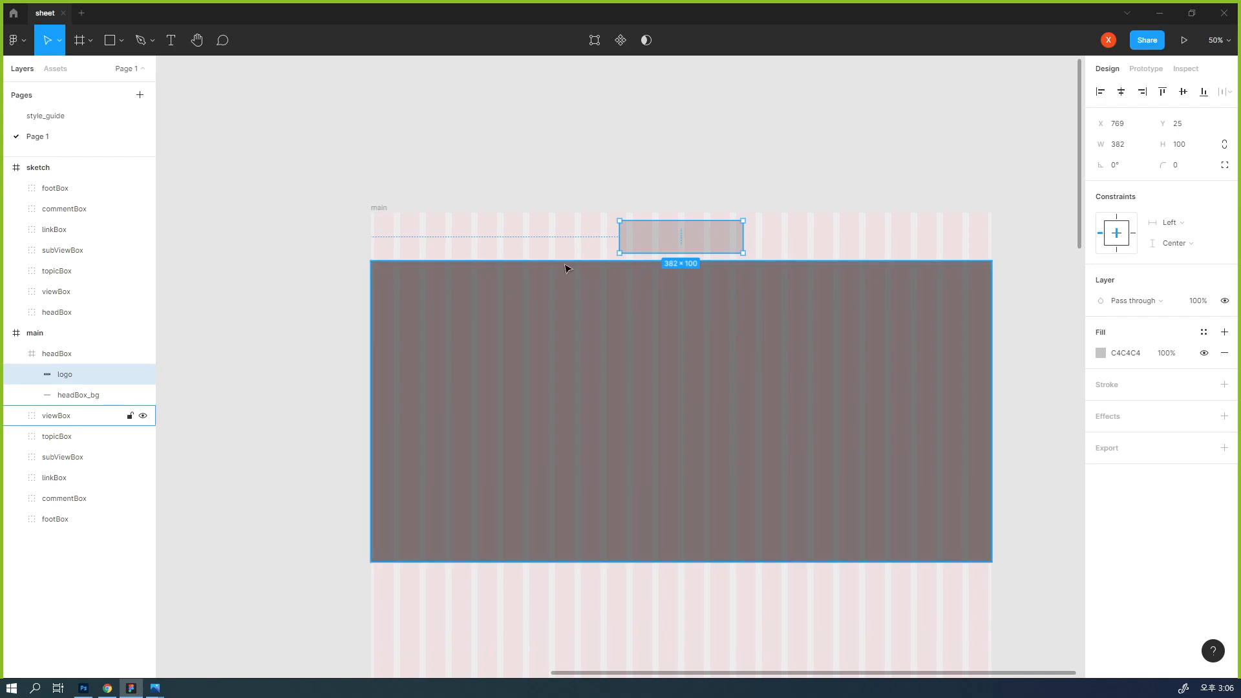
{"action": "left_click", "coordinate": [513, 172]}
{"action": "left_click_drag", "start_coordinate": [323, 366], "coordinate": [899, 369]}
{"action": "left_click_drag", "start_coordinate": [494, 371], "coordinate": [671, 352]}
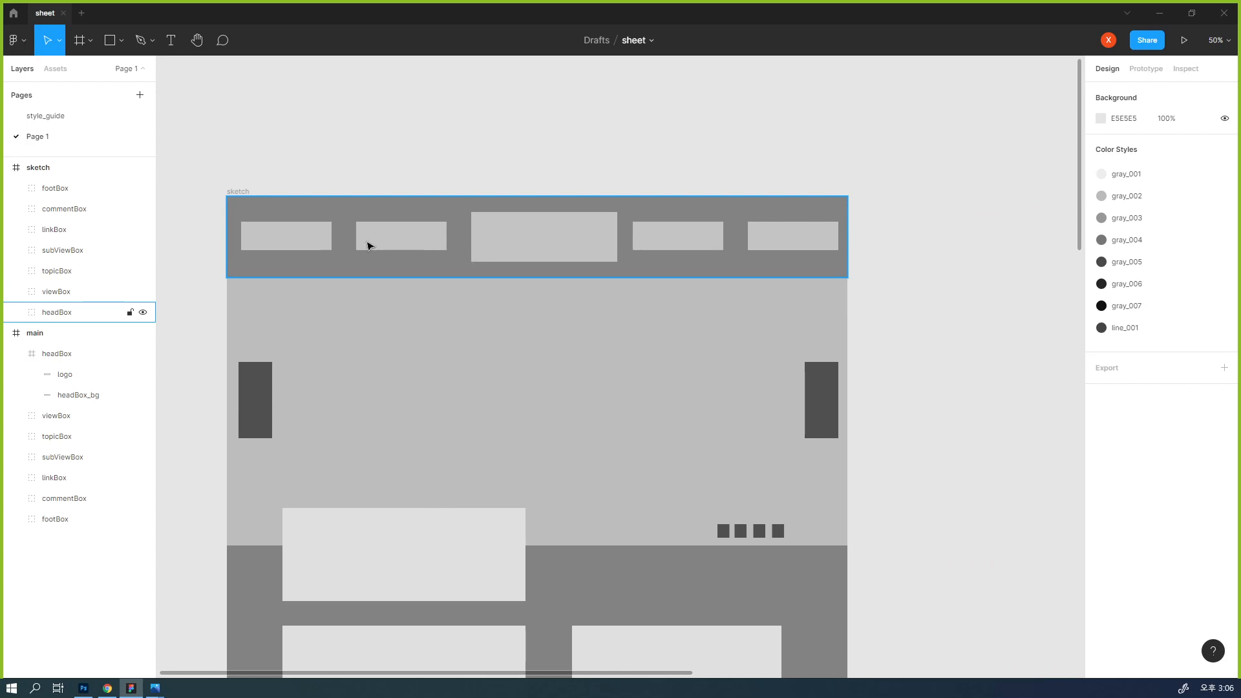
{"action": "mouse_move", "coordinate": [839, 385]}
{"action": "left_mouse_down"}
{"action": "mouse_move", "coordinate": [654, 336]}
{"action": "mouse_move", "coordinate": [317, 322]}
{"action": "left_mouse_up"}
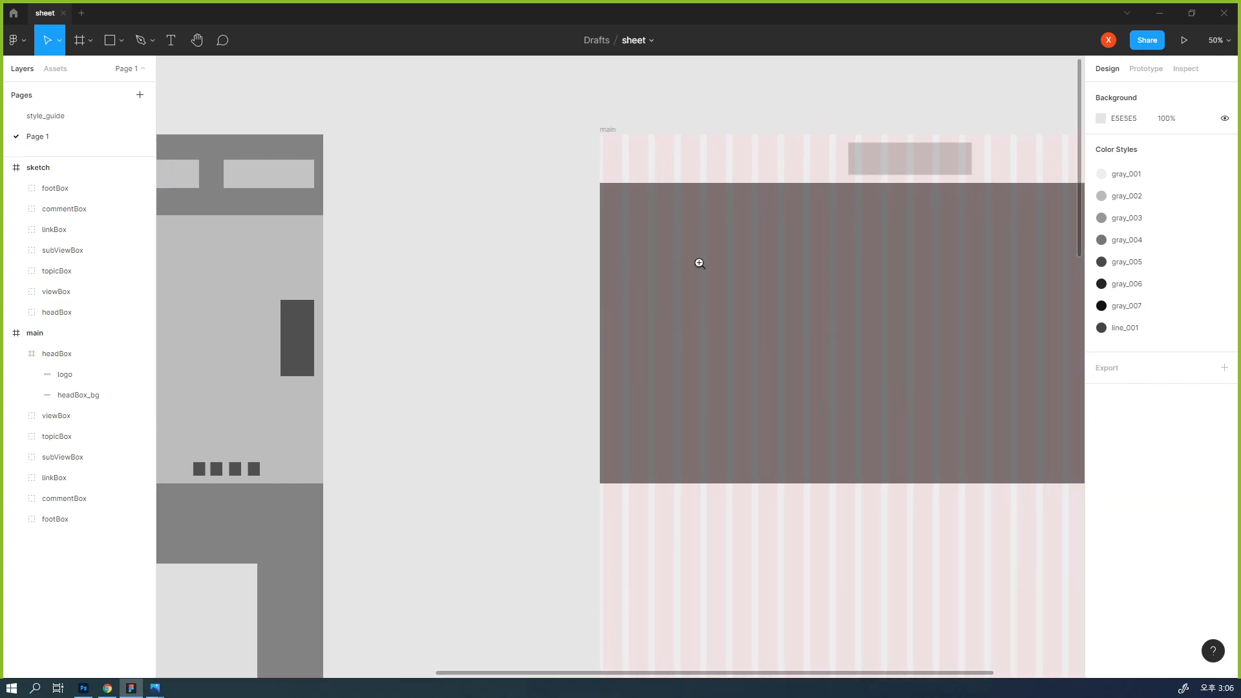
- Show the rulers and draw a 540-wide rectangle at X 170, Y 51 in main's headBox, to the left of the logo
{"action": "left_click", "coordinate": [756, 243], "text": "ctrl"}
{"action": "left_click_drag", "start_coordinate": [742, 275], "coordinate": [626, 410]}
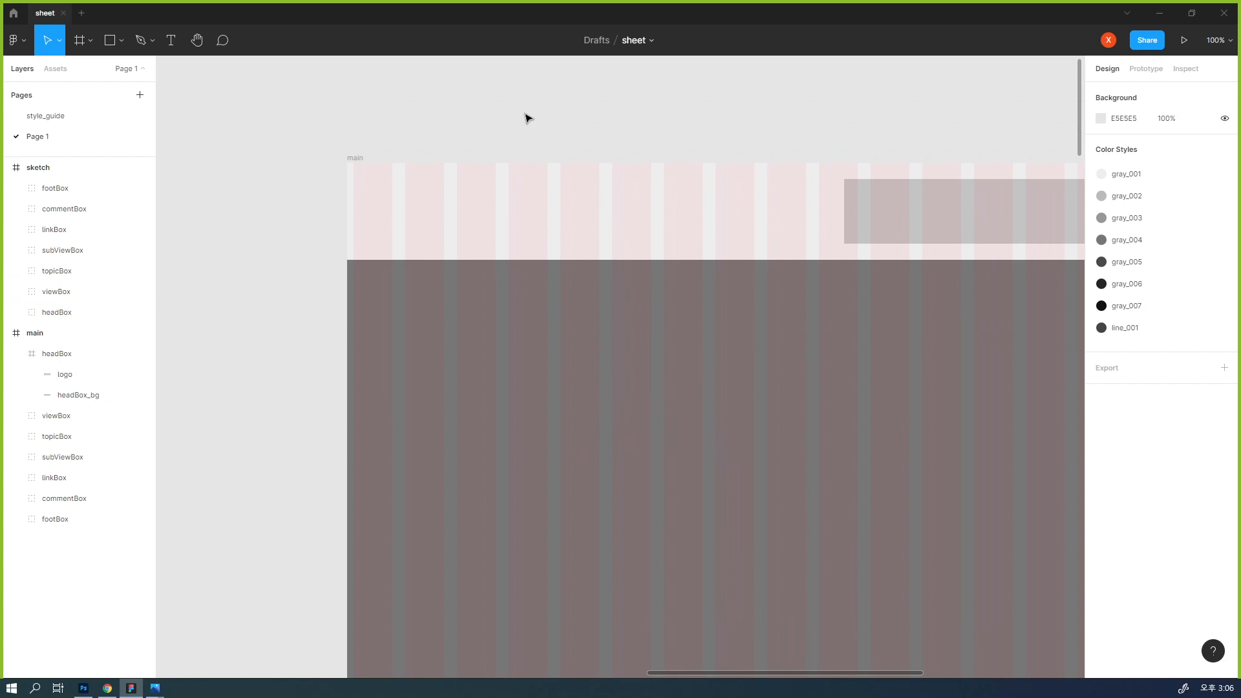
{"action": "left_click", "coordinate": [118, 53]}
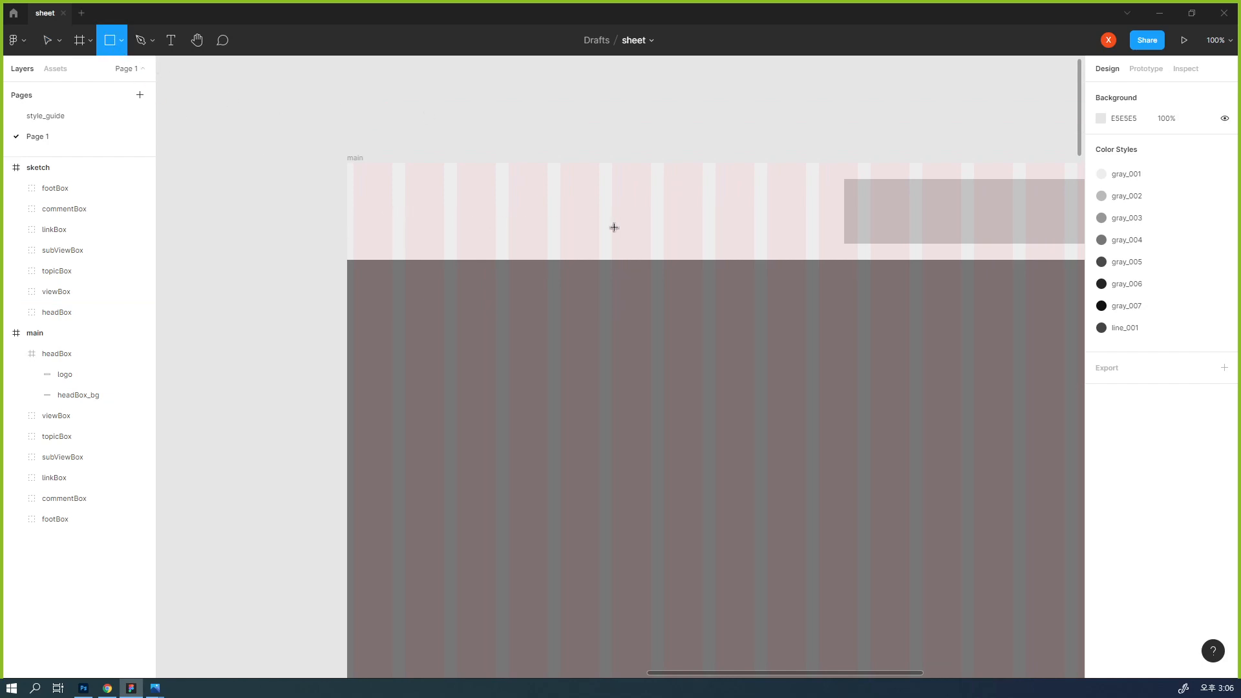
{"action": "key", "text": "shift+r"}
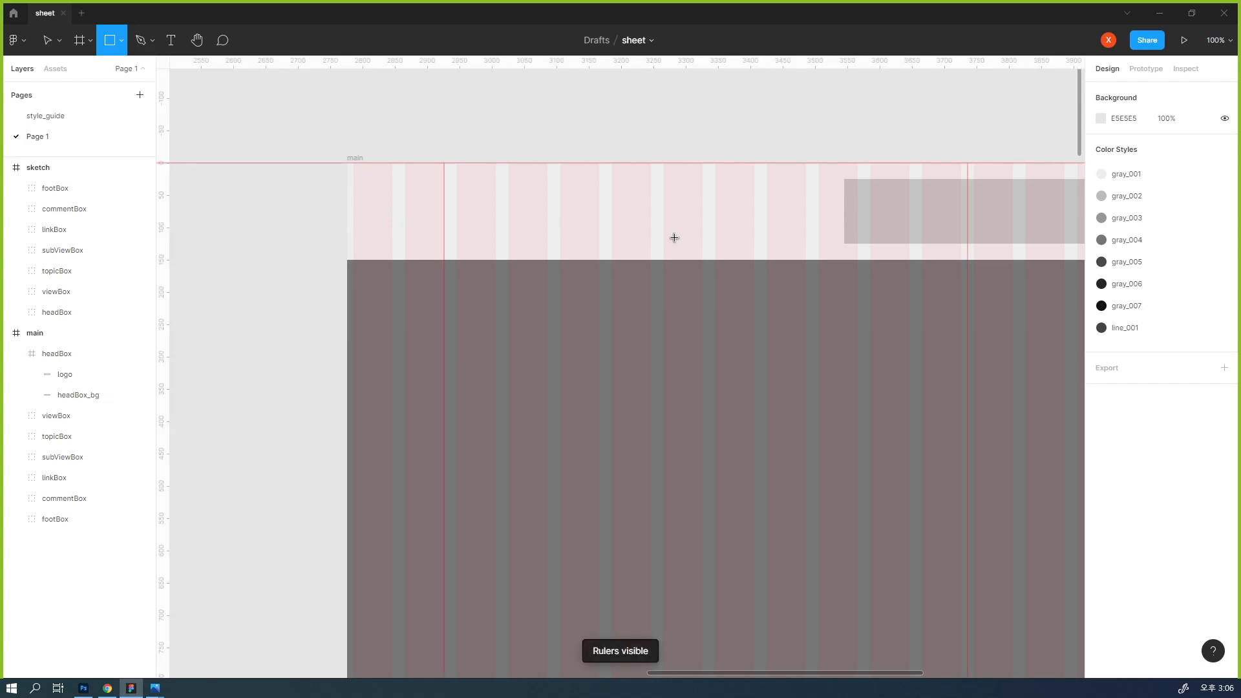
{"action": "mouse_move", "coordinate": [457, 196]}
{"action": "left_mouse_down"}
{"action": "mouse_move", "coordinate": [787, 213]}
{"action": "mouse_move", "coordinate": [806, 243]}
{"action": "left_mouse_up"}
{"action": "left_click", "coordinate": [1118, 144]}
{"action": "type", "text": "540"}
- Set the height of the new navigation base rectangle to 50
{"action": "left_click", "coordinate": [1187, 149]}
{"action": "key", "text": "Down"}
{"action": "key", "text": "Down"}
{"action": "key", "text": "Down"}
{"action": "key", "text": "Down"}
{"action": "key", "text": "Down"}
{"action": "key", "text": "shift+Down"}
{"action": "key", "text": "shift+Down"}
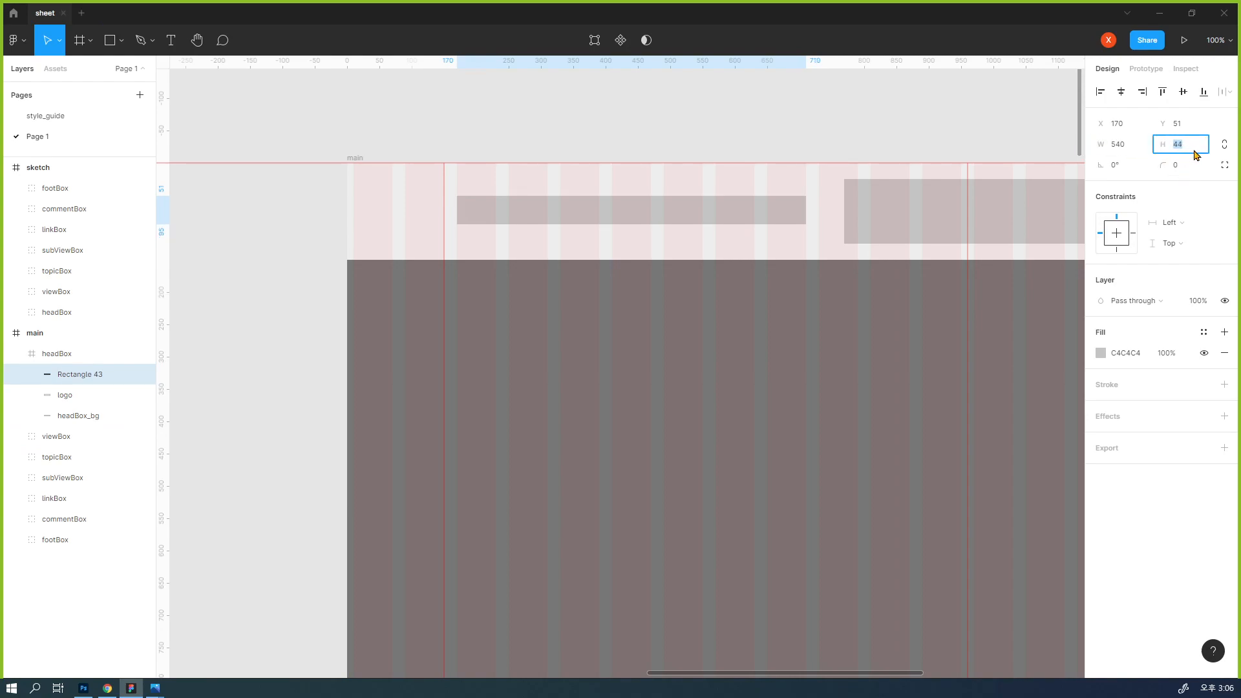
{"action": "key", "text": "Down"}
{"action": "key", "text": "Up"}
{"action": "key", "text": "Up"}
{"action": "key", "text": "Up"}
{"action": "key", "text": "Up"}
{"action": "key", "text": "Up"}
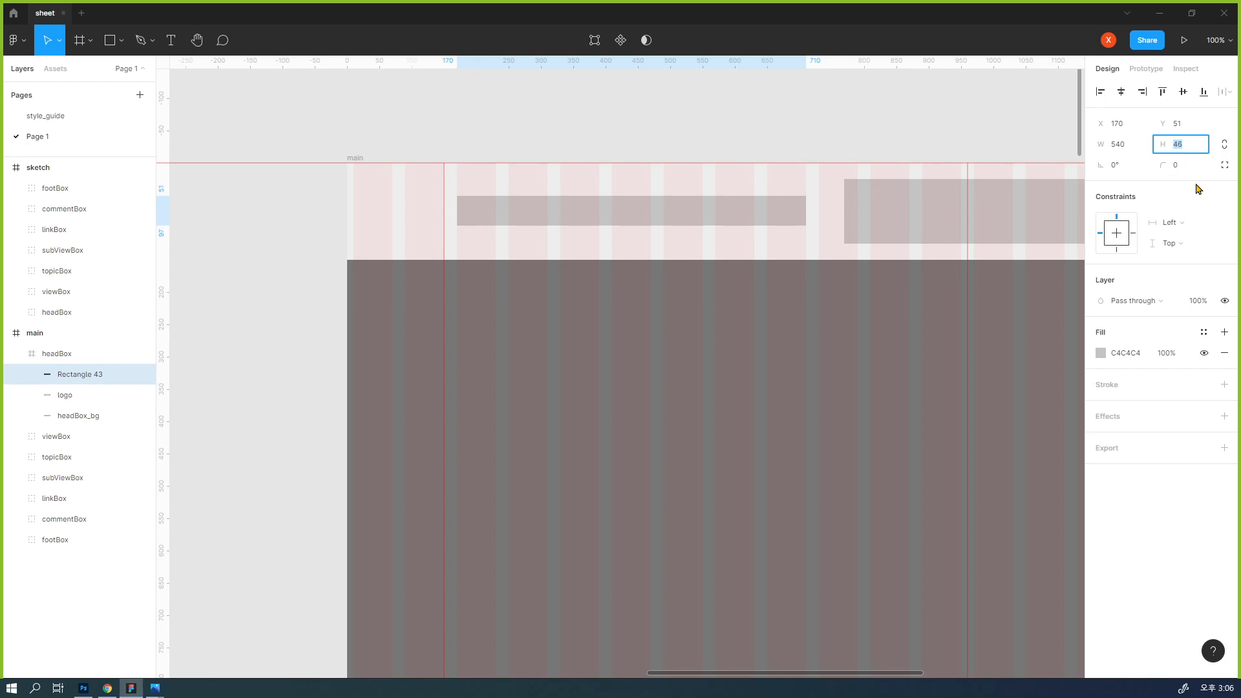
{"action": "key", "text": "Up"}
{"action": "key", "text": "Up"}
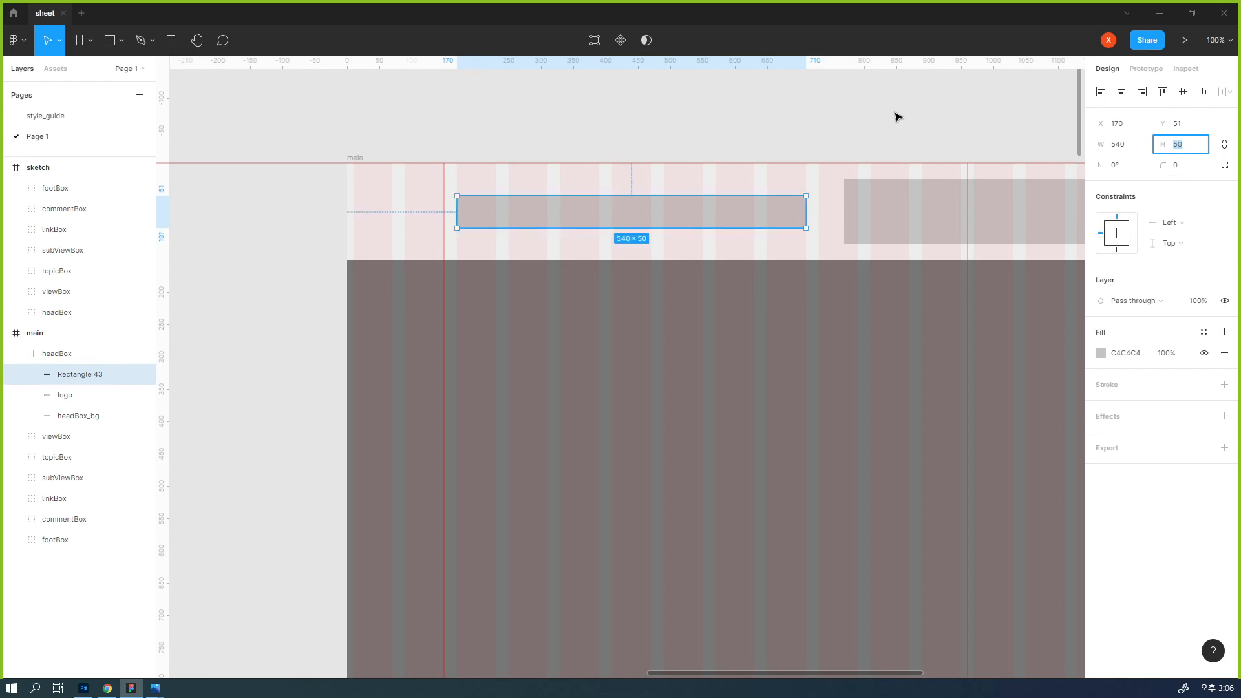
{"action": "left_click", "coordinate": [895, 116]}
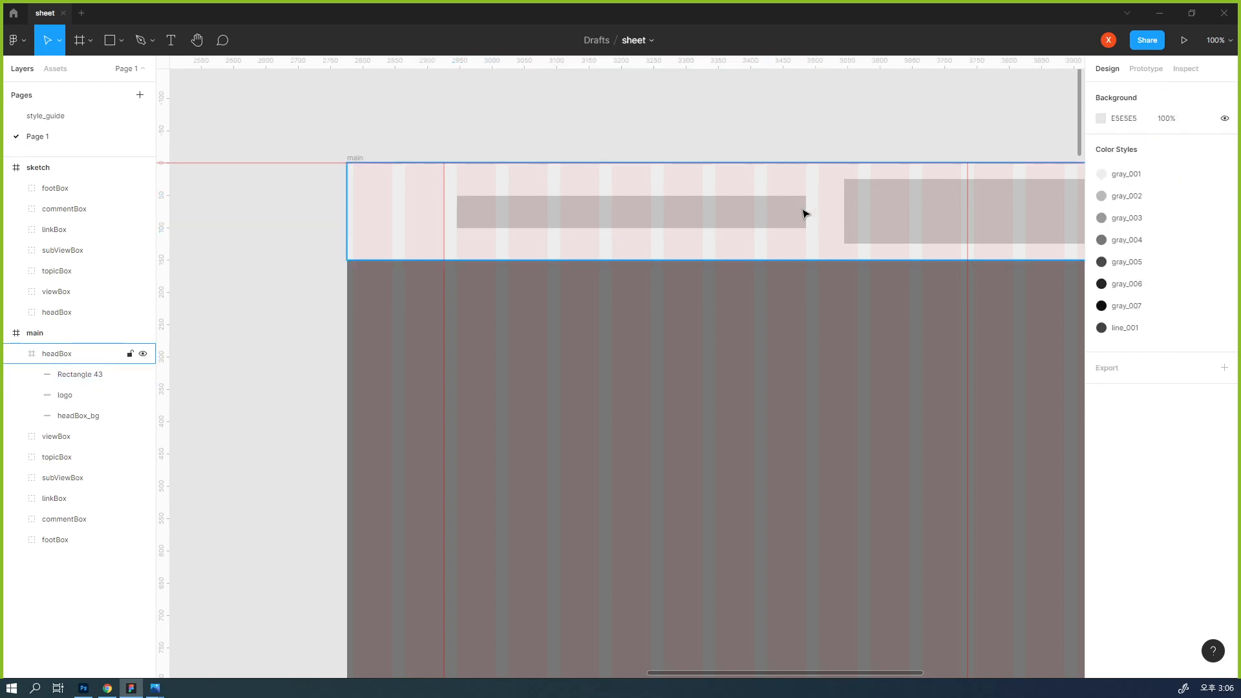
- Draw a menu rectangle about 181 × 33 inside the base rectangle's left end and apply the gray_003 color style to it
{"action": "left_click", "coordinate": [783, 218]}
{"action": "scroll", "coordinate": [801, 291], "scroll_direction": "right", "scroll_amount": 2}
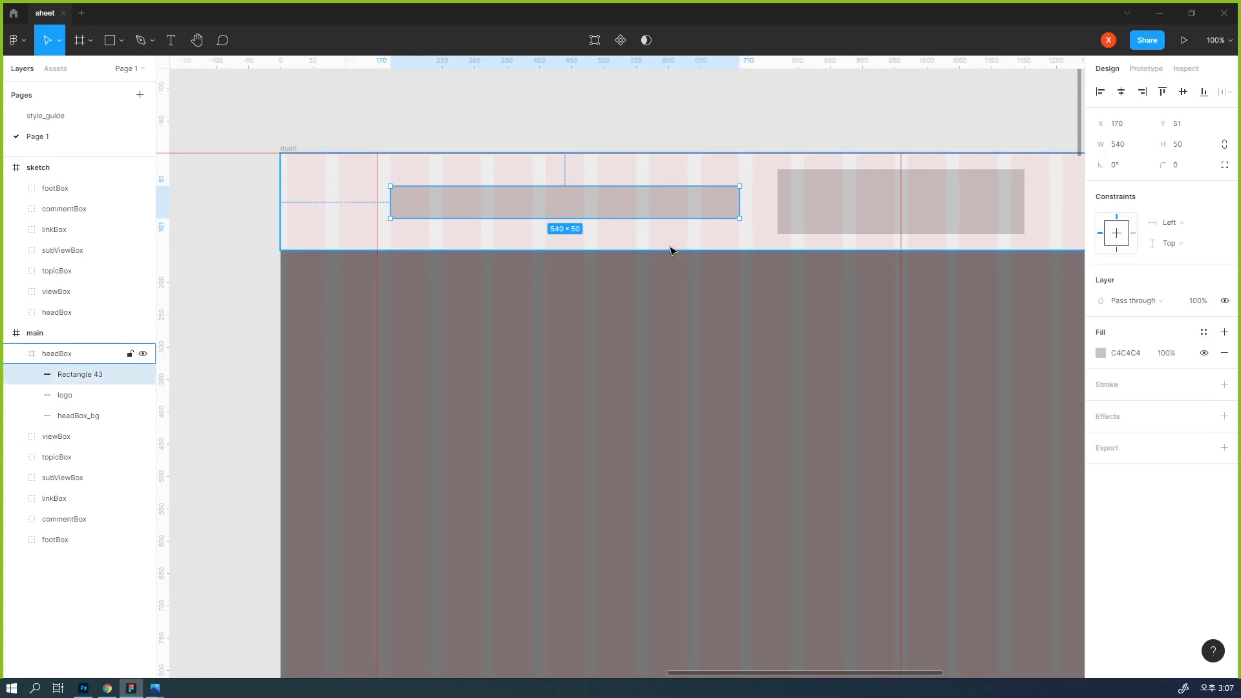
{"action": "left_click", "coordinate": [119, 35]}
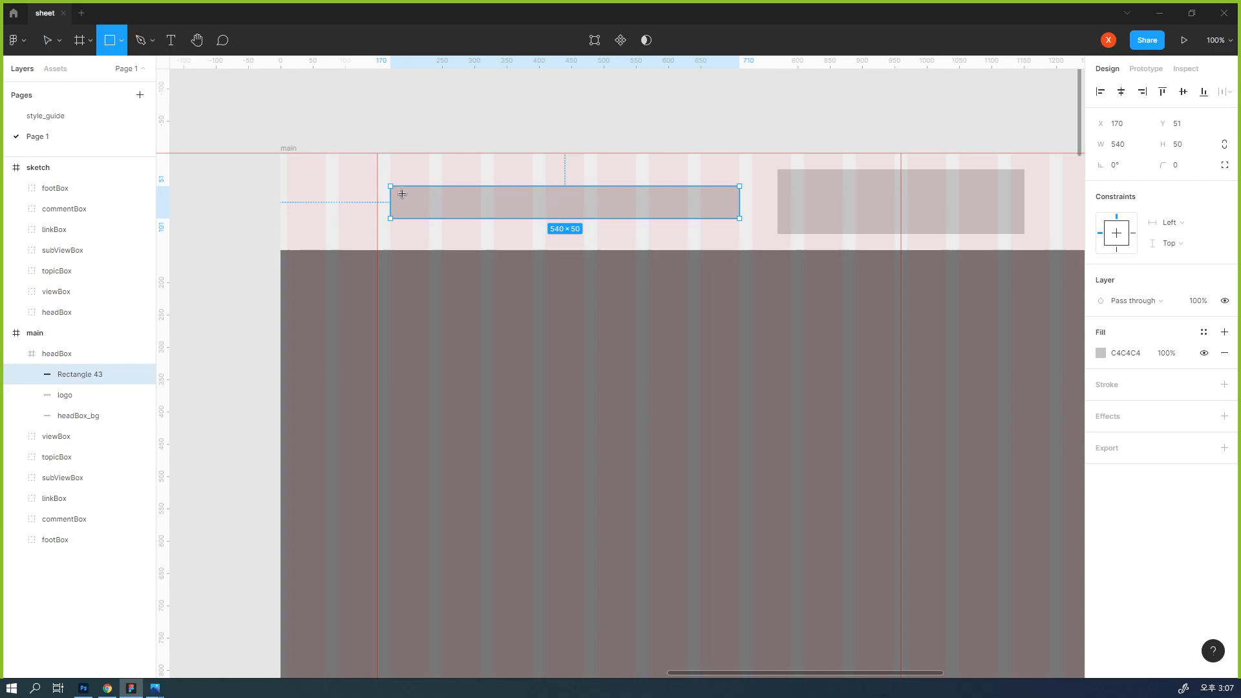
{"action": "left_click_drag", "start_coordinate": [405, 191], "coordinate": [521, 214]}
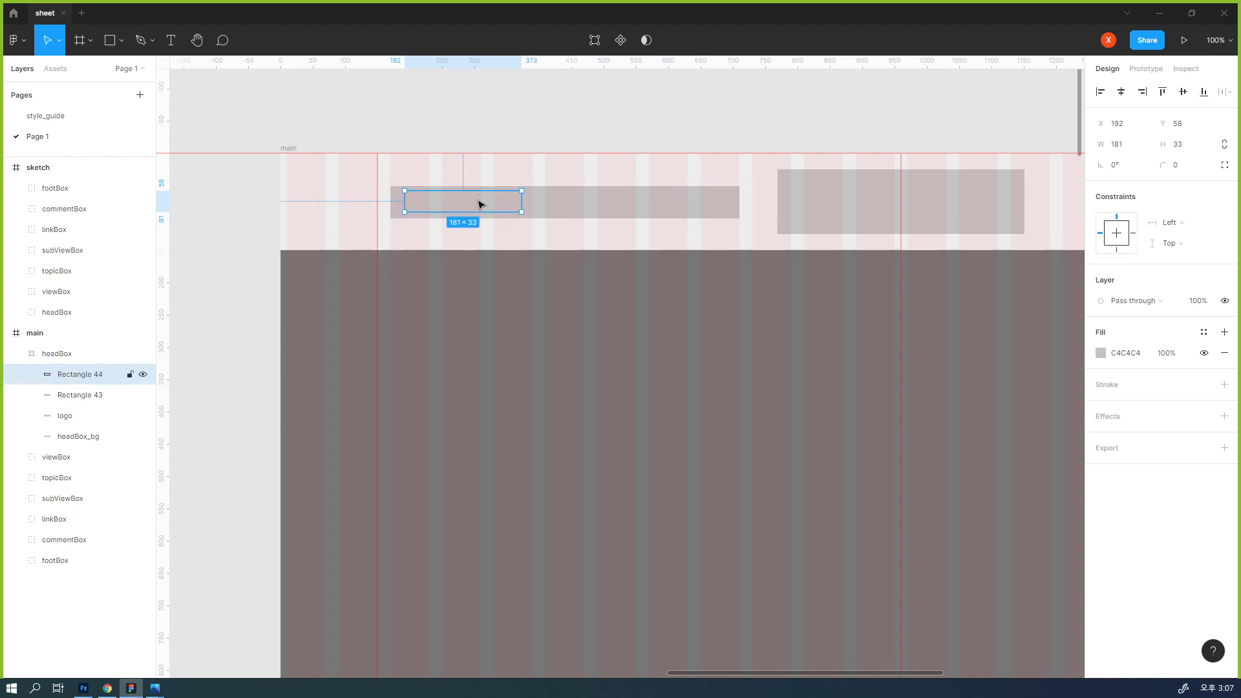
{"action": "left_click", "coordinate": [1109, 357]}
{"action": "left_click", "coordinate": [1204, 332]}
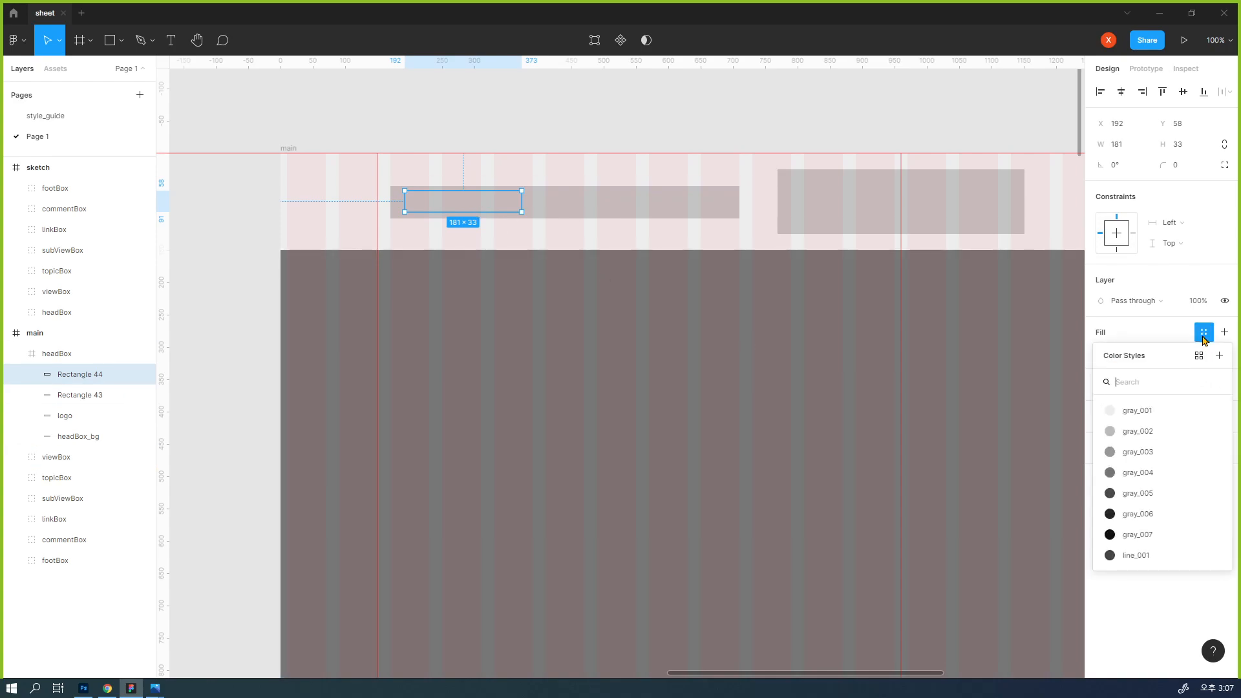
{"action": "left_click", "coordinate": [1129, 459]}
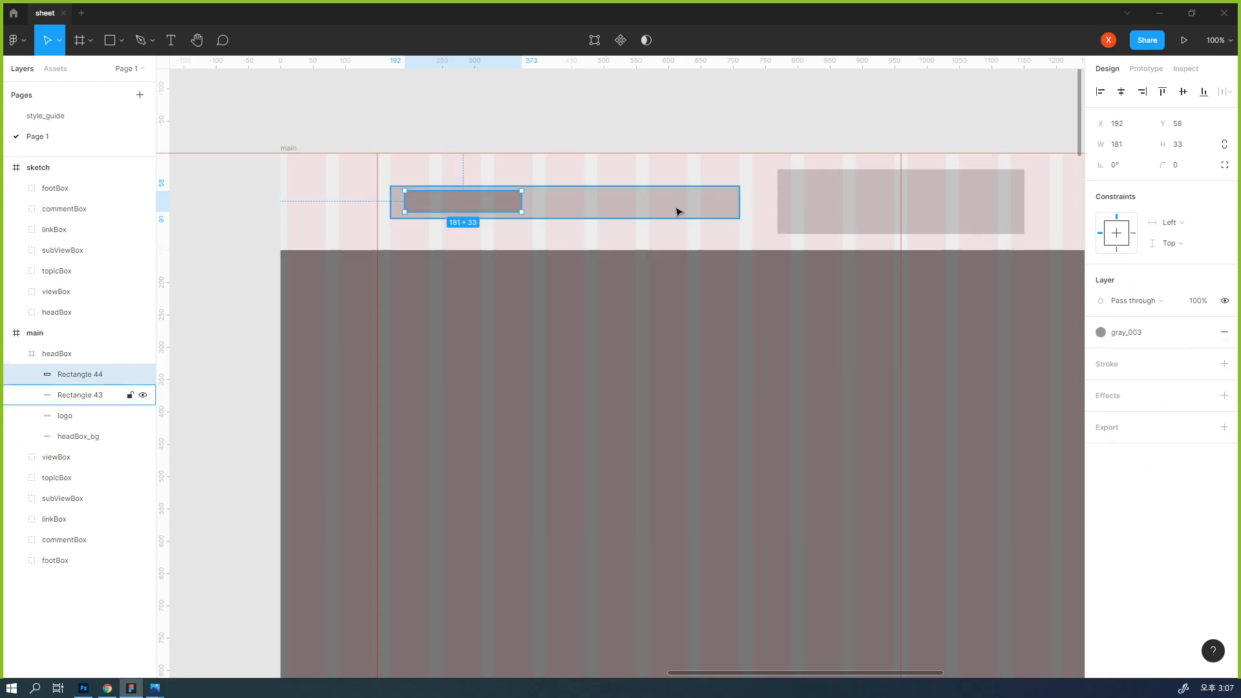
- Duplicate the gray_003 menu rectangle toward the base's right end, narrow the copy and bring it closer to the original
{"action": "left_click_drag", "start_coordinate": [490, 209], "coordinate": [699, 236]}
{"action": "left_click", "coordinate": [659, 137]}
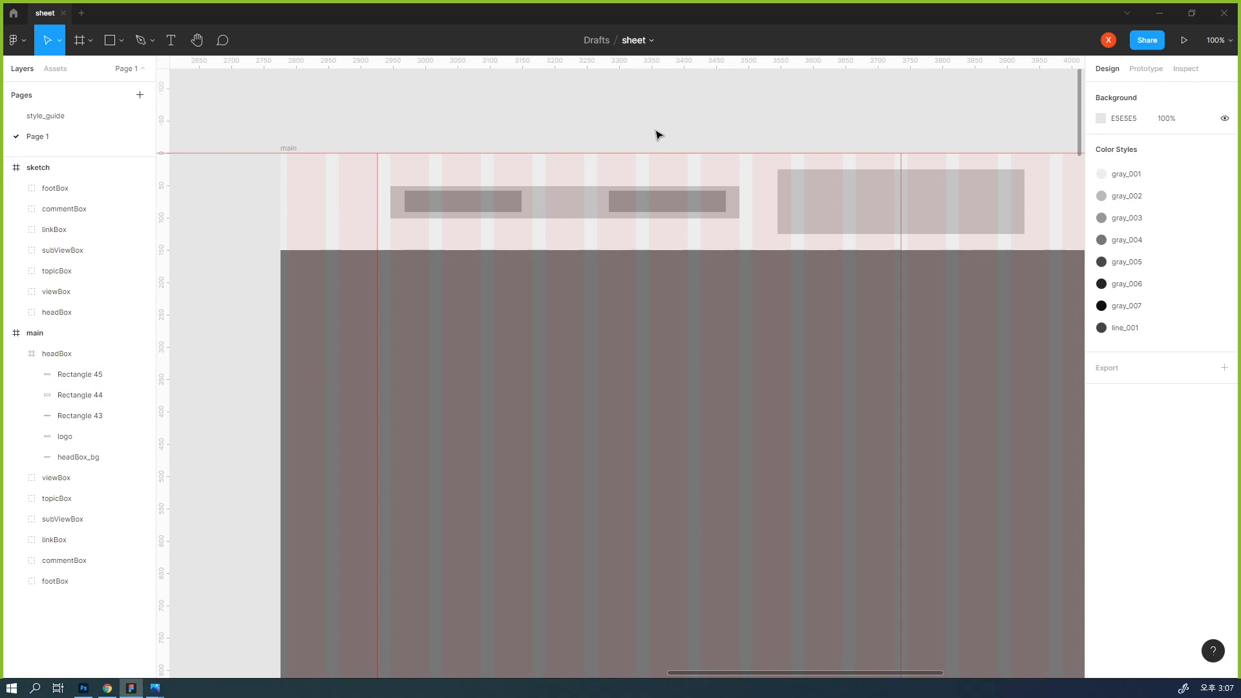
{"action": "left_click", "coordinate": [703, 208]}
{"action": "mouse_move", "coordinate": [699, 208]}
{"action": "left_mouse_down"}
{"action": "mouse_move", "coordinate": [649, 216]}
{"action": "mouse_move", "coordinate": [686, 199]}
{"action": "left_mouse_up"}
- Shorten the base rectangle from its right side and set its width to 460
{"action": "left_click", "coordinate": [718, 209]}
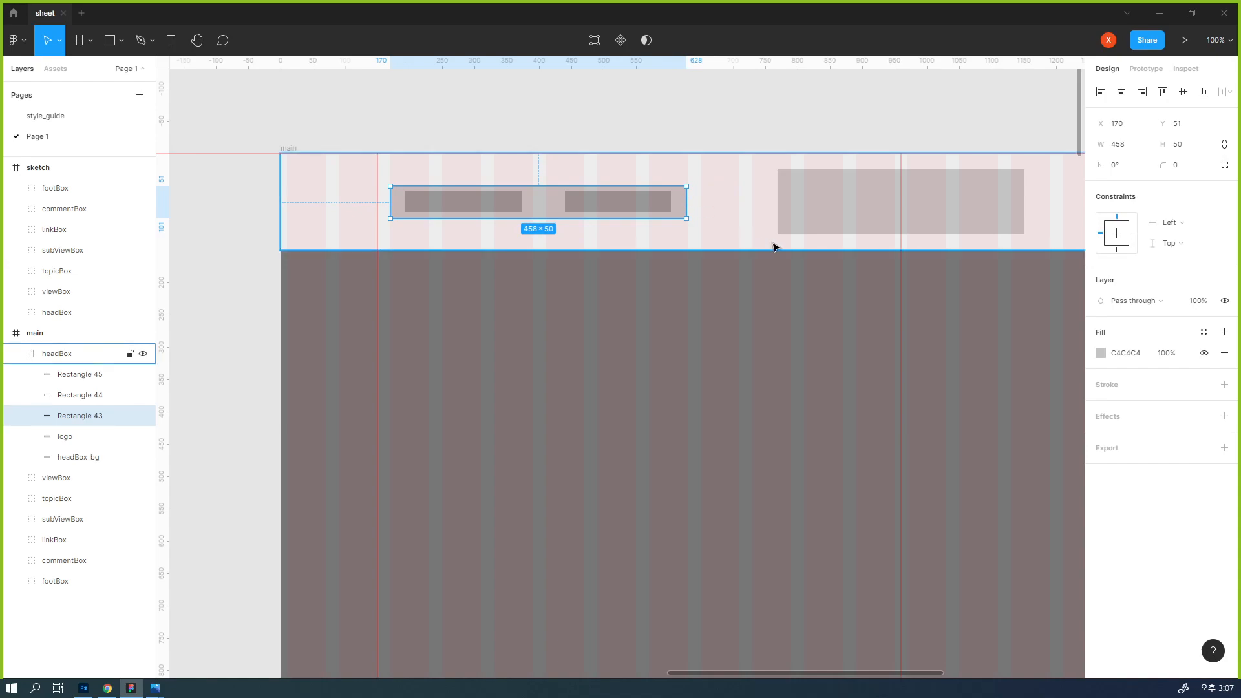
{"action": "left_click", "coordinate": [1129, 144]}
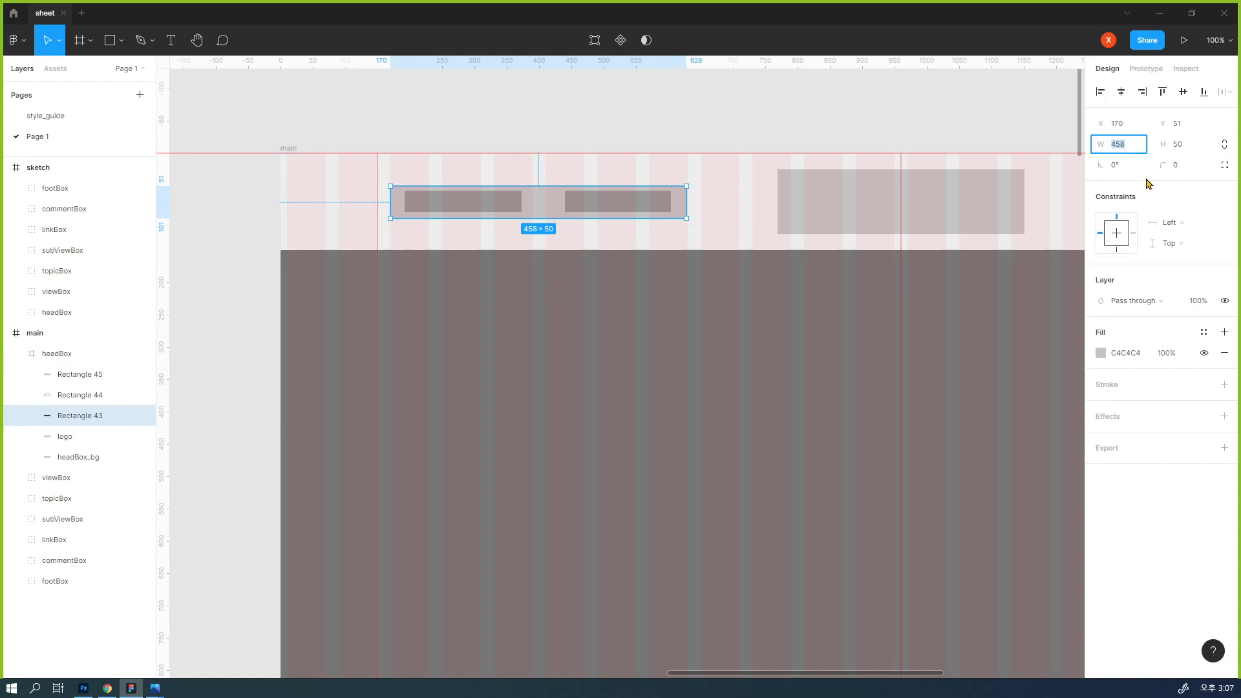
{"action": "type", "text": "460"}
{"action": "key", "text": "Return"}
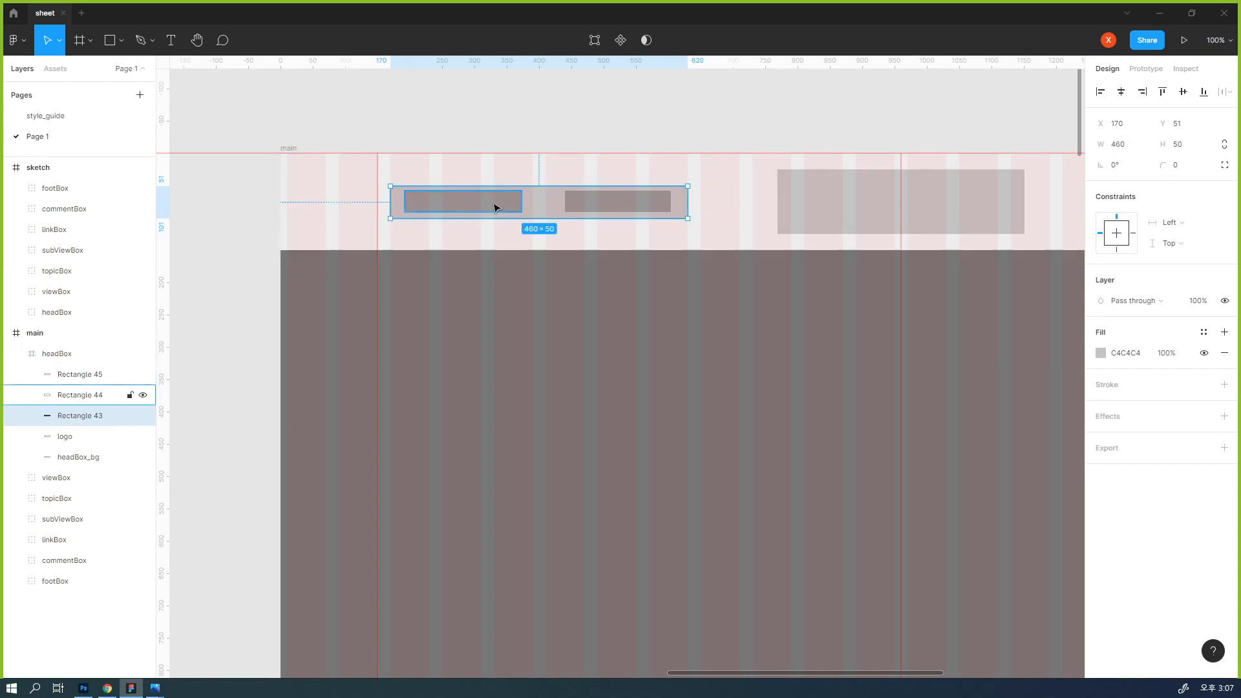
- Narrow the left menu rectangle to a width of about 170
{"action": "left_click", "coordinate": [490, 209]}
{"action": "left_click_drag", "start_coordinate": [493, 208], "coordinate": [515, 205]}
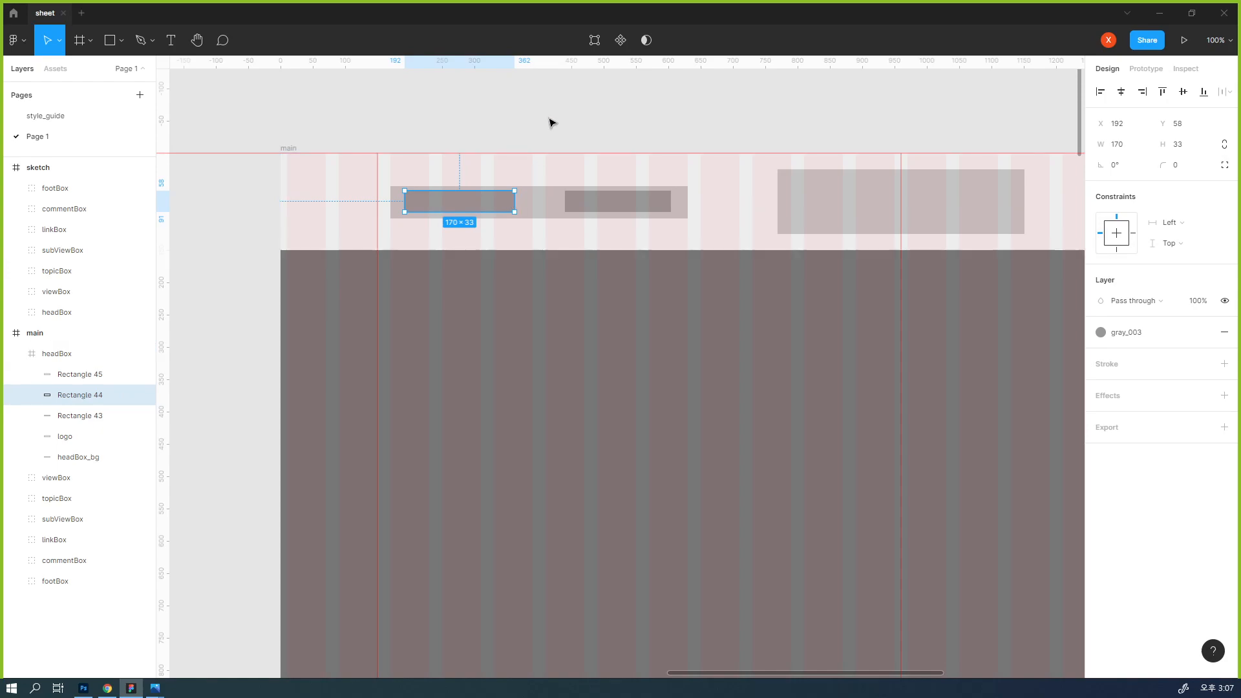
{"action": "left_click", "coordinate": [566, 95]}
- Group the base rectangle with its two gray_003 menu rectangles
{"action": "left_click", "coordinate": [560, 200]}
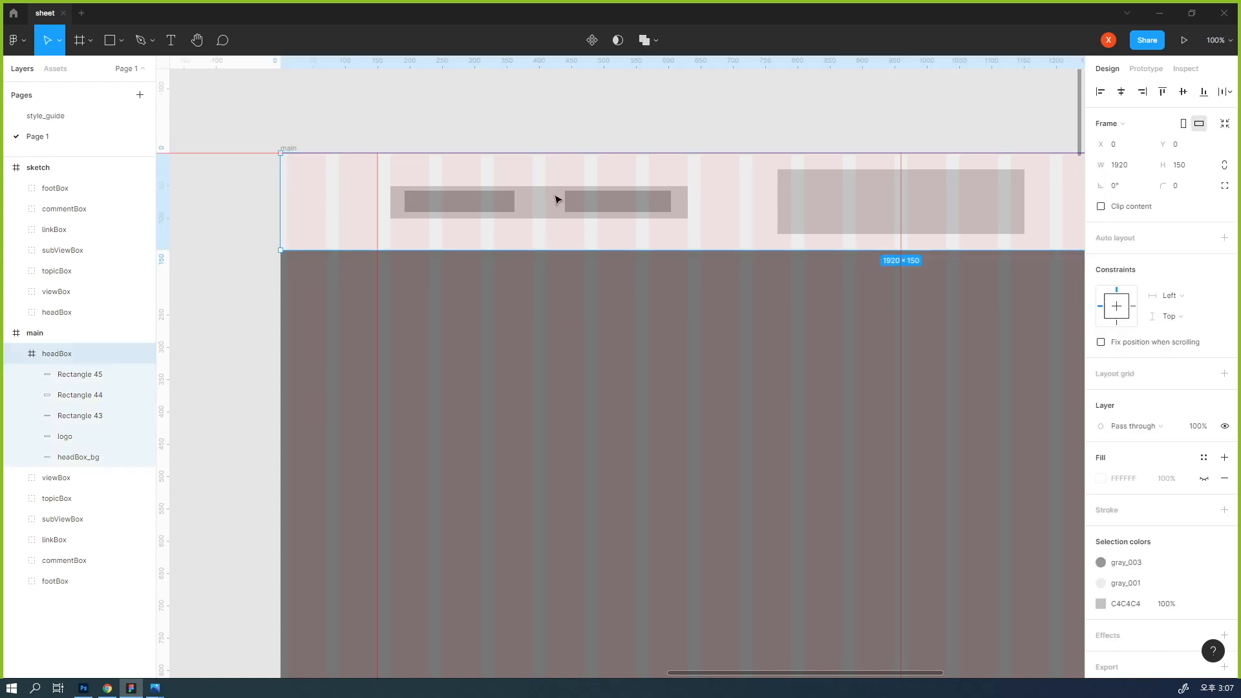
{"action": "left_click_drag", "start_coordinate": [614, 245], "coordinate": [497, 215]}
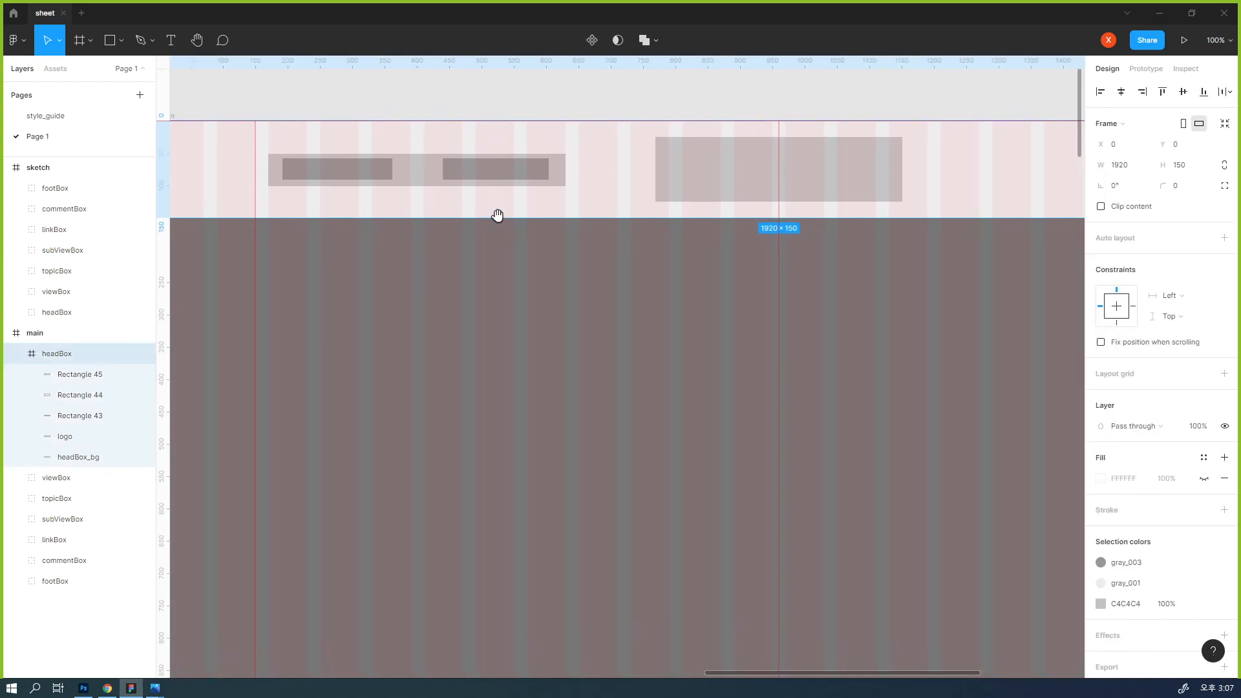
{"action": "left_click", "coordinate": [419, 171]}
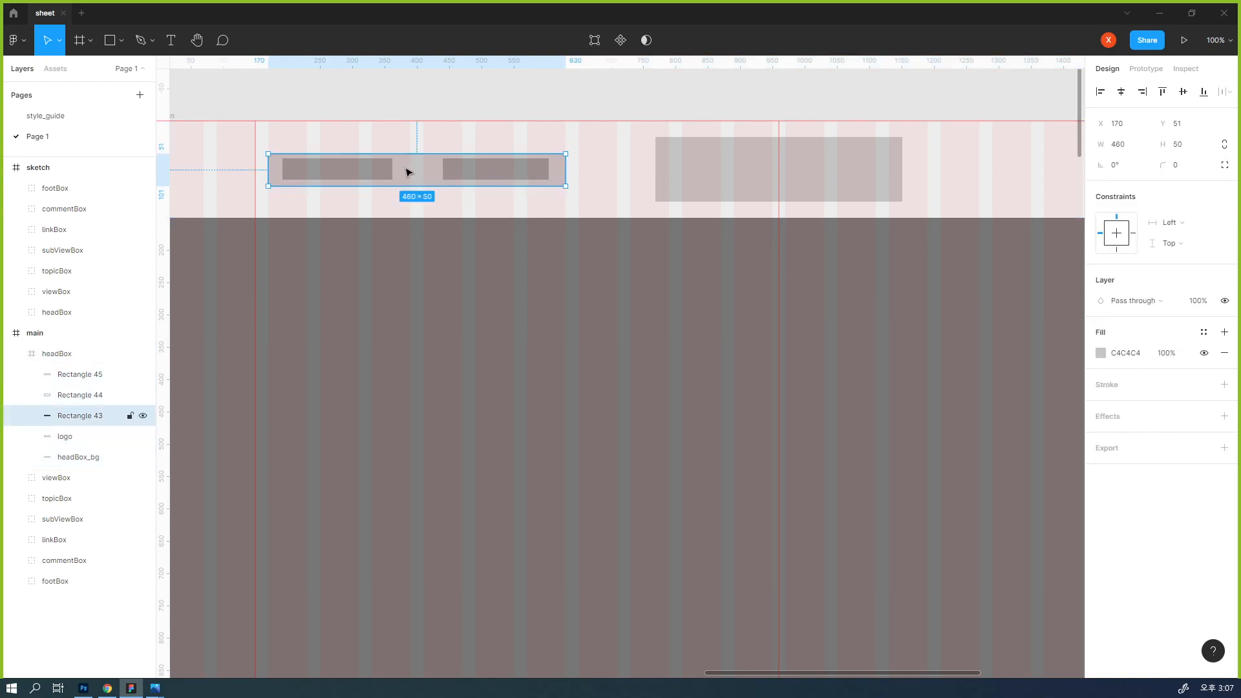
{"action": "left_click", "coordinate": [360, 168], "text": "shift"}
{"action": "left_click", "coordinate": [467, 181], "text": "shift"}
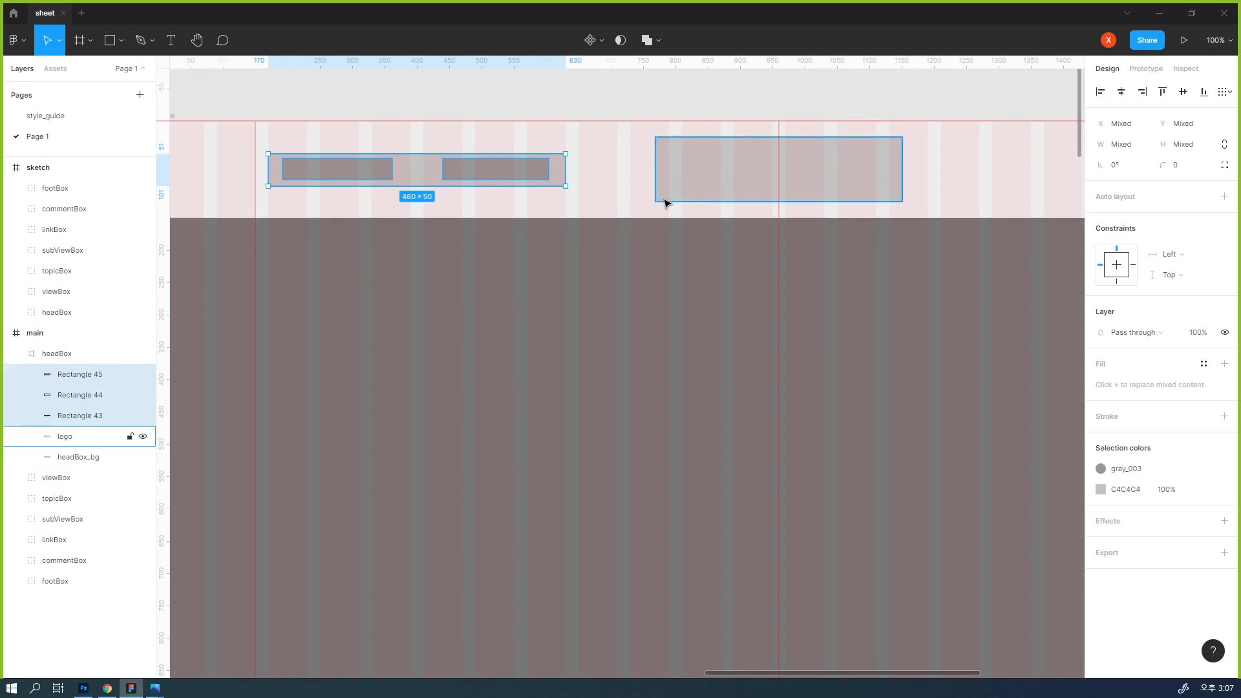
{"action": "right_click", "coordinate": [427, 162]}
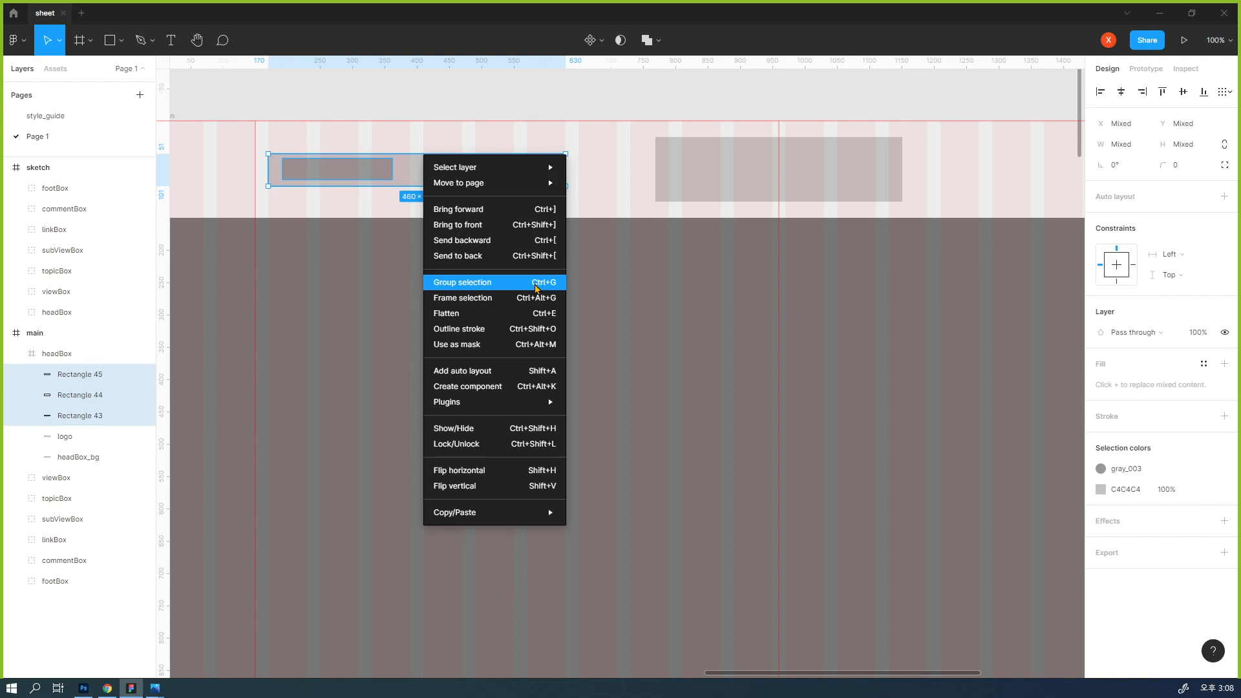
{"action": "left_click", "coordinate": [536, 284]}
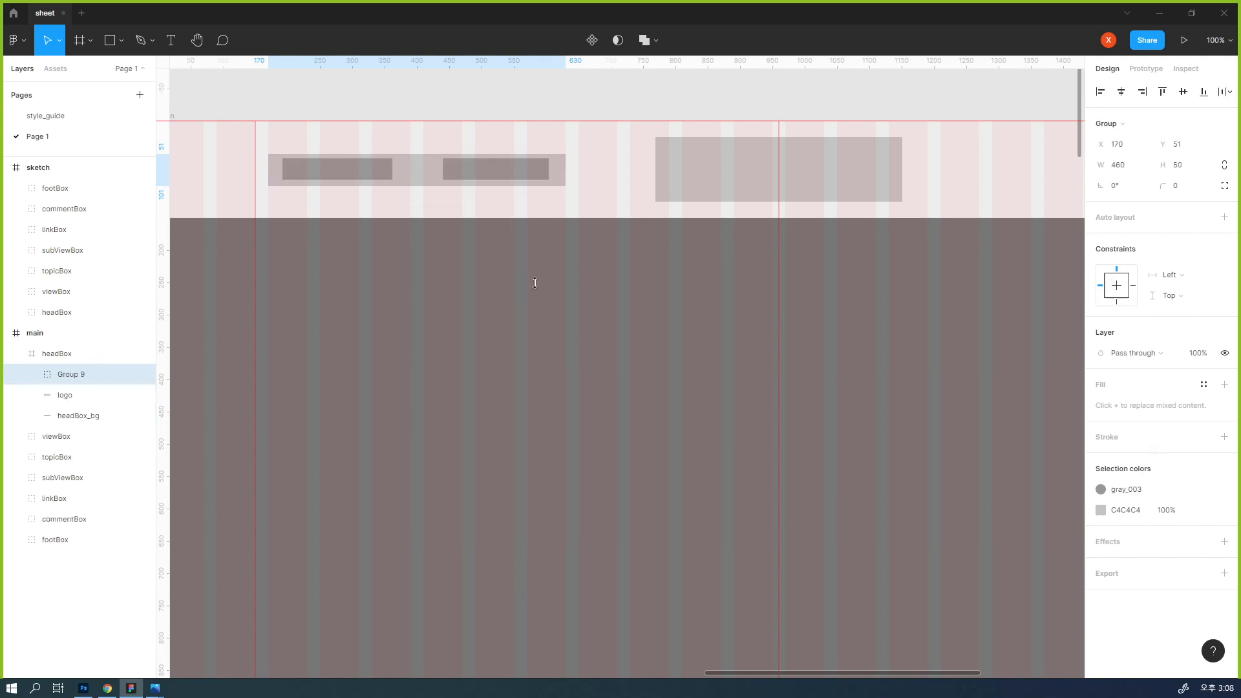
- Rename the new group as navi_001 and send it one level backward, below the logo layer
{"action": "double_click", "coordinate": [77, 375]}
{"action": "type", "text": "navi"}
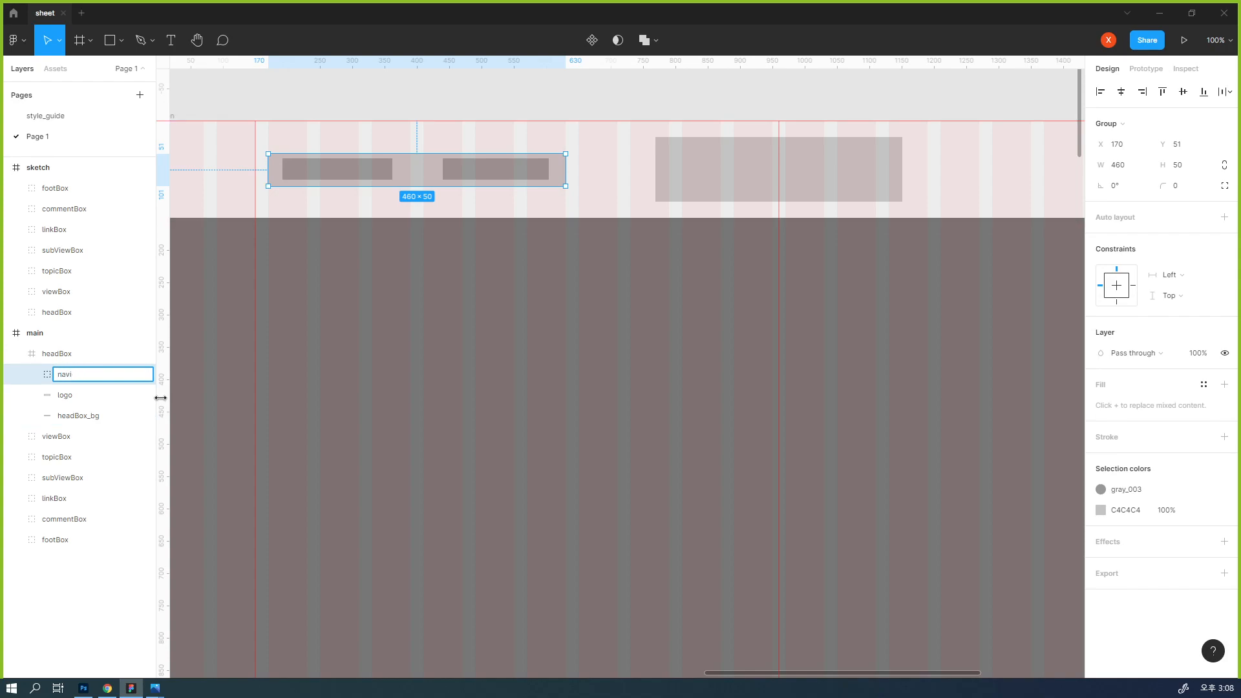
{"action": "type", "text": "_001"}
{"action": "key", "text": "Return"}
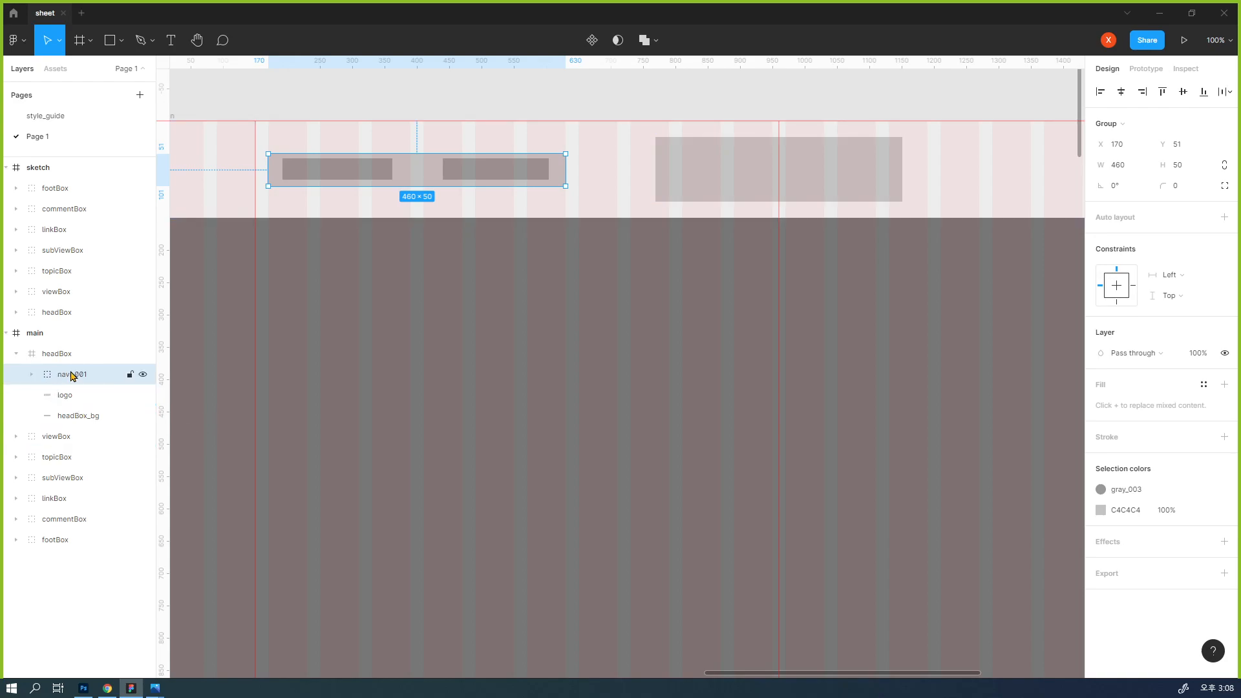
{"action": "key", "text": "ctrl+bracketleft"}
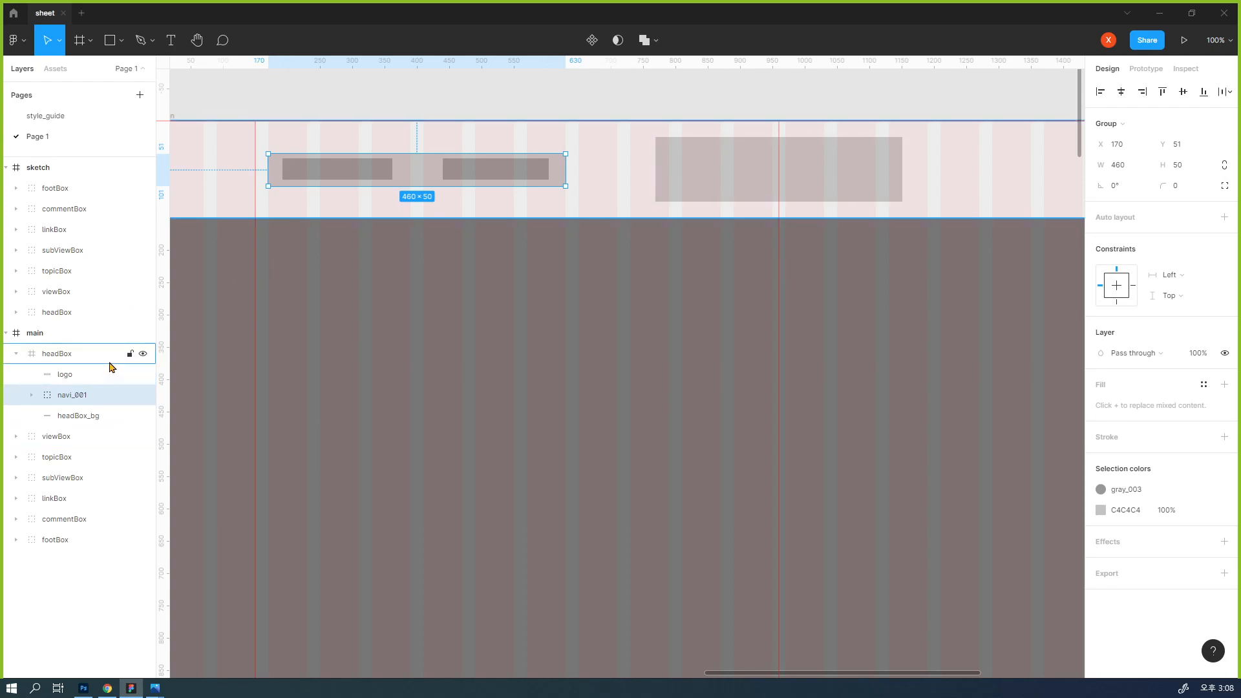
- Duplicate the navi_001 group in the main headBox and rename the copy navi_002
{"action": "key", "text": "ctrl+d"}
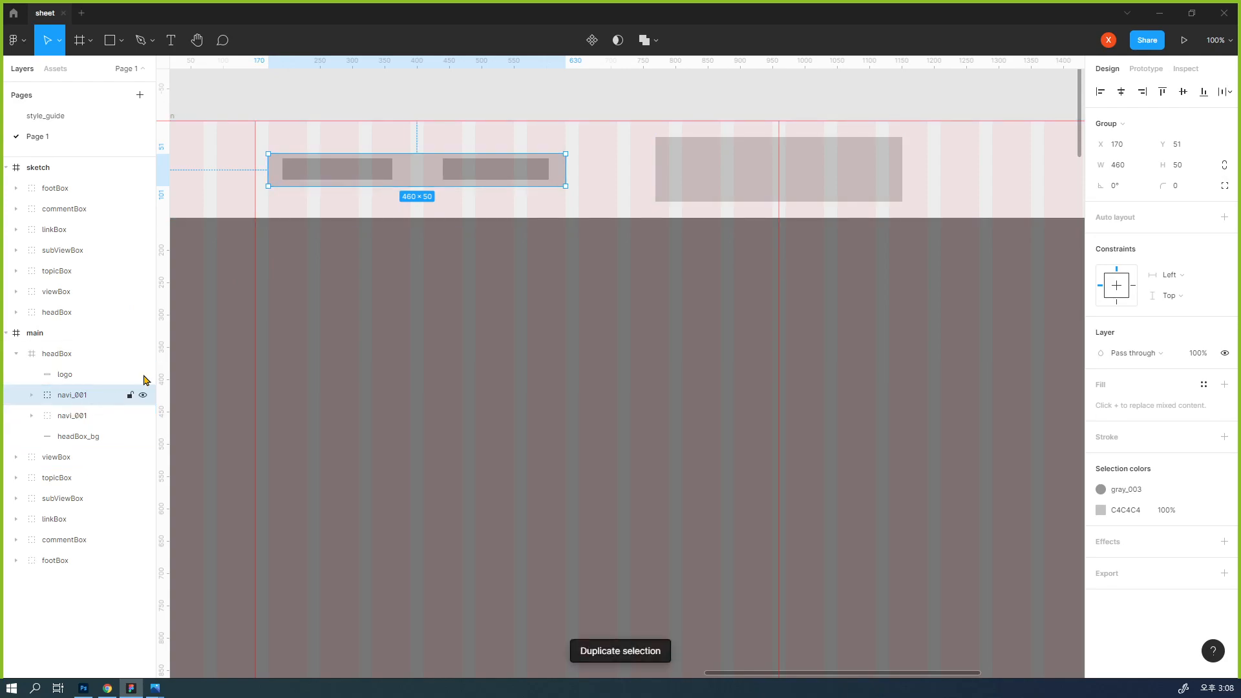
{"action": "double_click", "coordinate": [73, 396]}
{"action": "type", "text": "navi_002"}
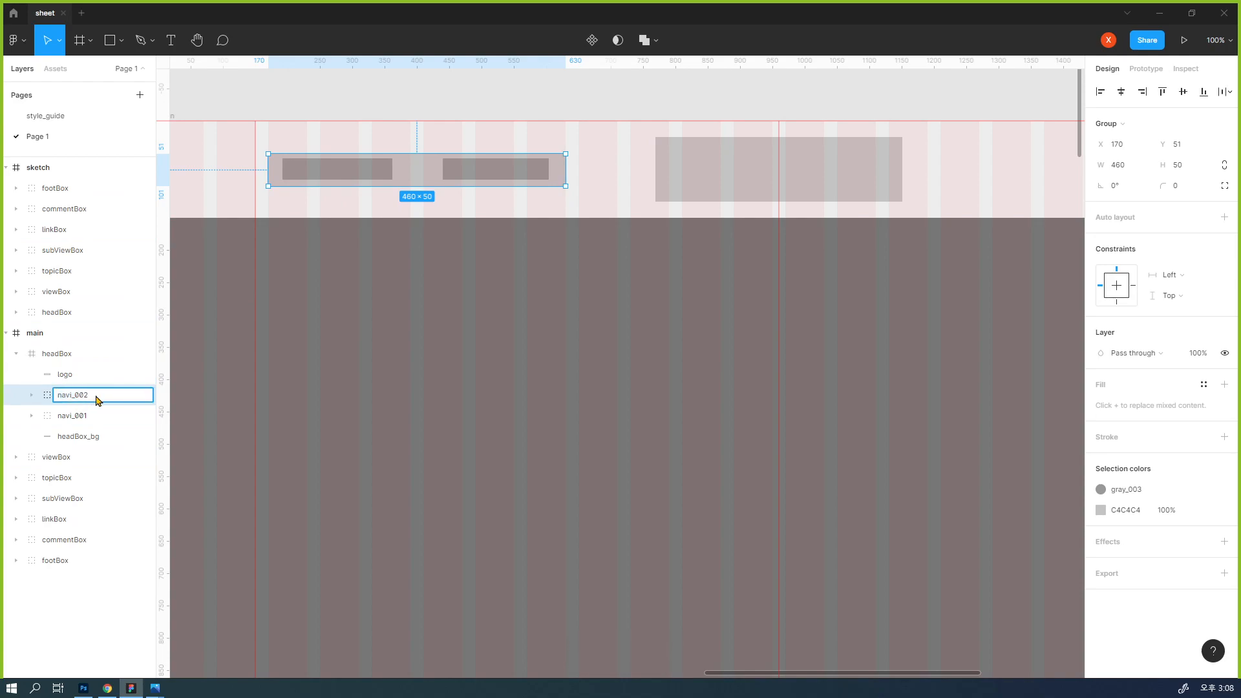
{"action": "key", "text": "Return"}
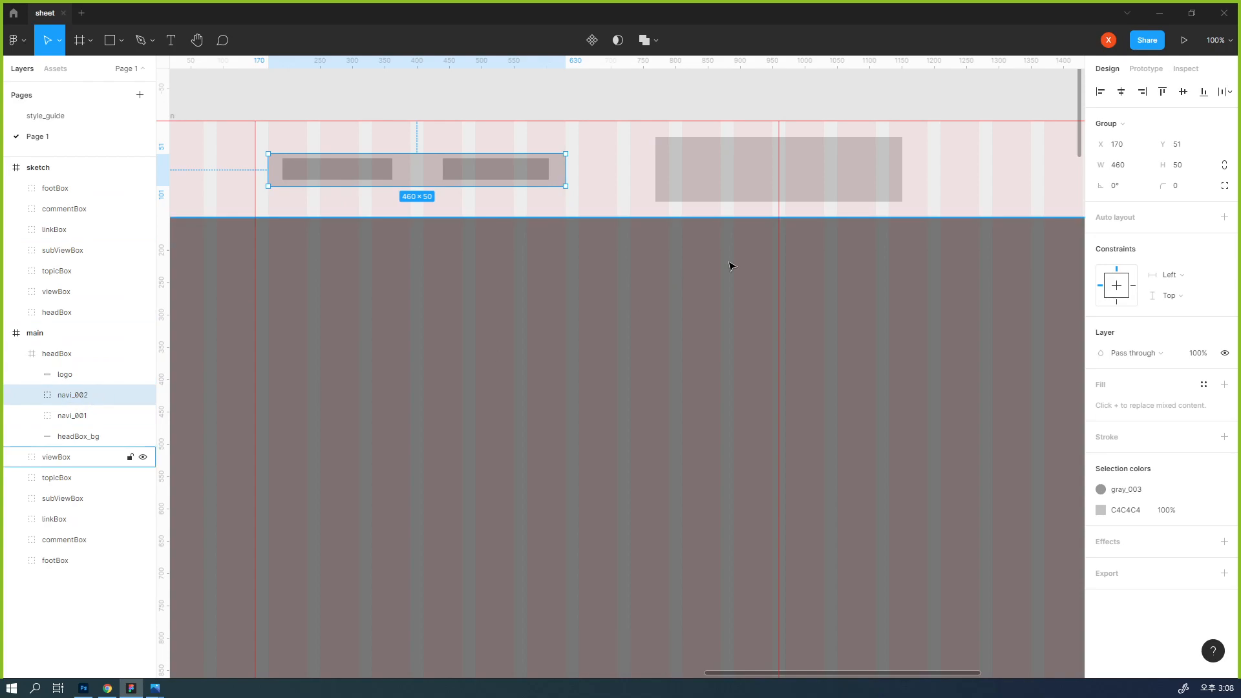
- Move navi_002 to the other side of the logo, at X about 1290, mirroring navi_001 in the header
{"action": "scroll", "coordinate": [937, 310], "scroll_direction": "right", "scroll_amount": 3}
{"action": "left_click_drag", "start_coordinate": [266, 169], "coordinate": [989, 200]}
{"action": "left_click", "coordinate": [875, 99]}
{"action": "key", "text": "ctrl+minus"}
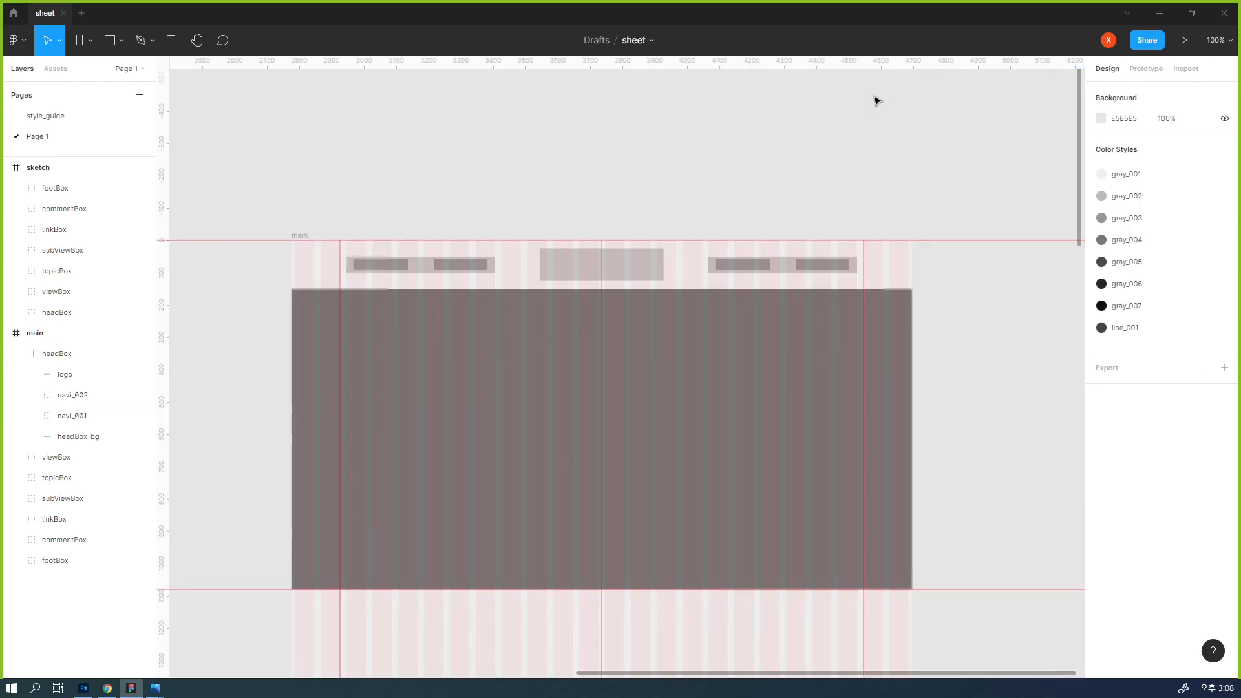
{"action": "left_click_drag", "start_coordinate": [824, 404], "coordinate": [840, 350]}
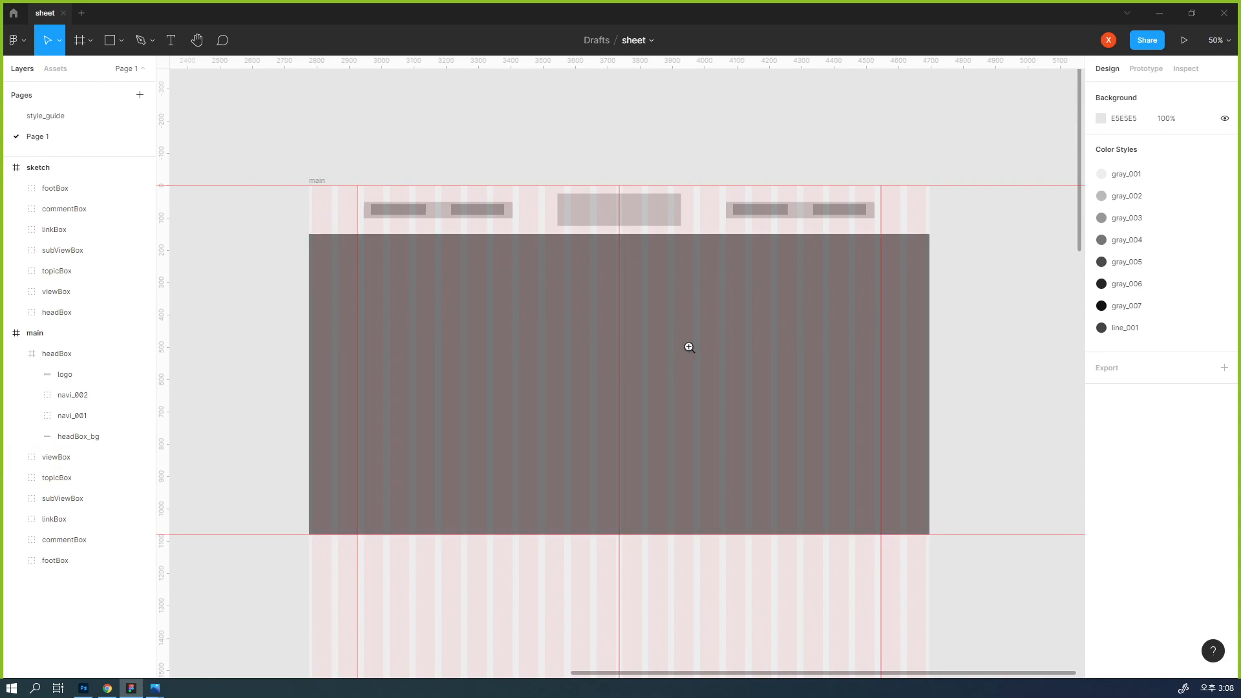
{"action": "scroll", "coordinate": [668, 291], "scroll_direction": "down", "scroll_amount": 1}
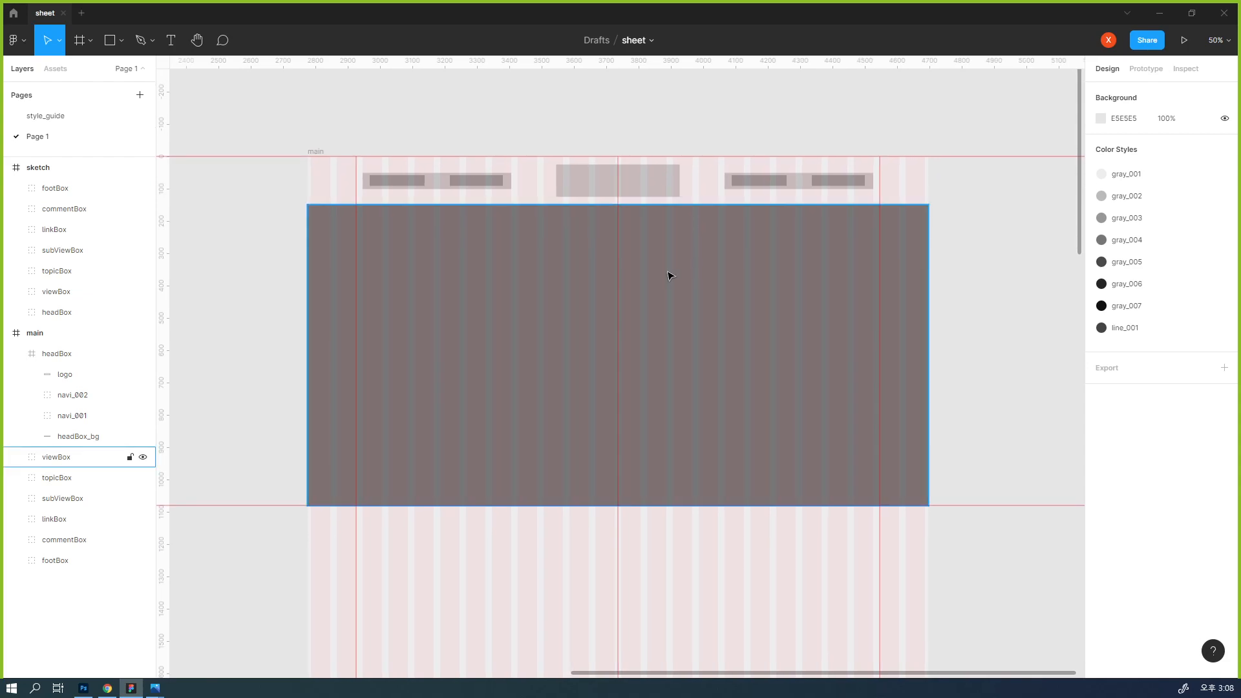
{"action": "key", "text": "ctrl+plus"}
{"action": "scroll", "coordinate": [679, 285], "scroll_direction": "up", "scroll_amount": 3}
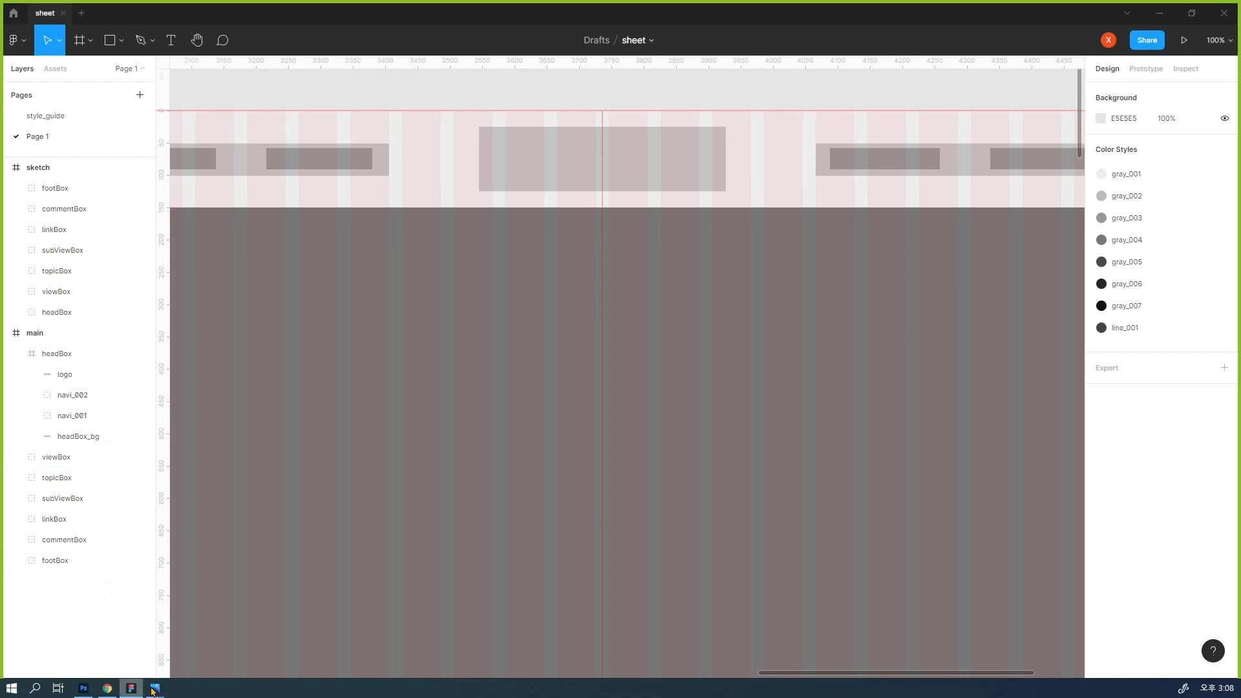
- Check the header layout in the thumnail_sketch.jpg sketch and in the reference website image
{"action": "mouse_move", "coordinate": [157, 691]}
{"action": "left_click", "coordinate": [192, 614]}
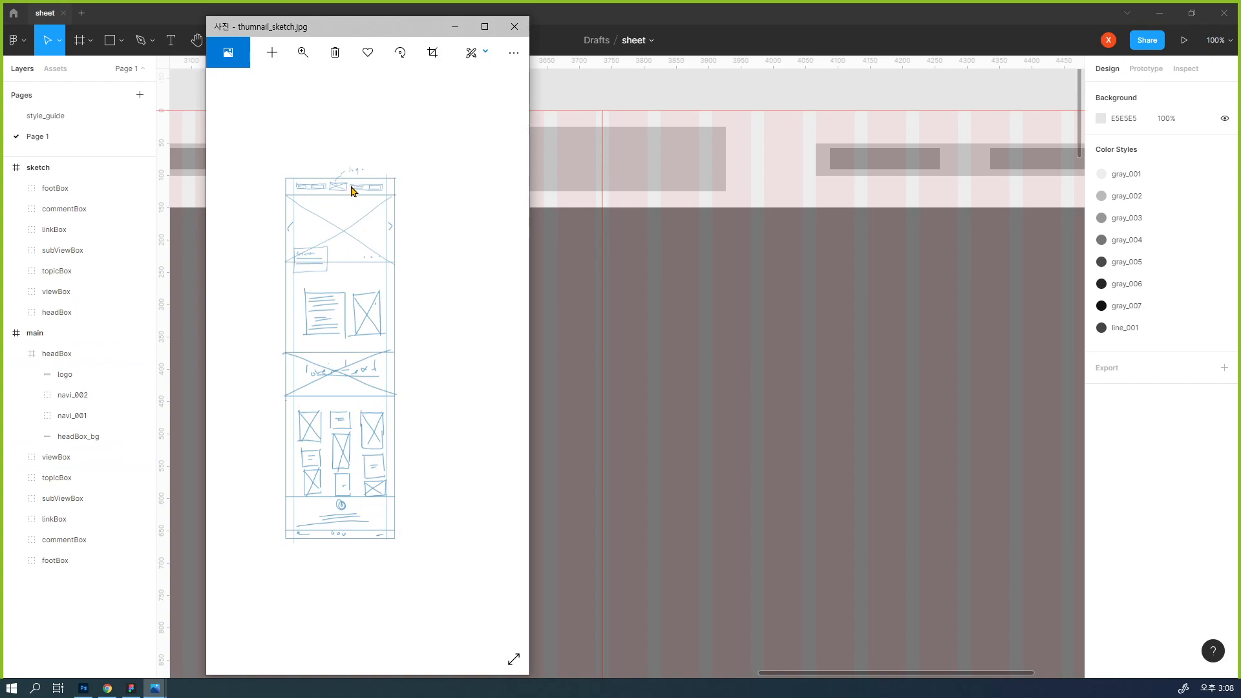
{"action": "left_click", "coordinate": [453, 26]}
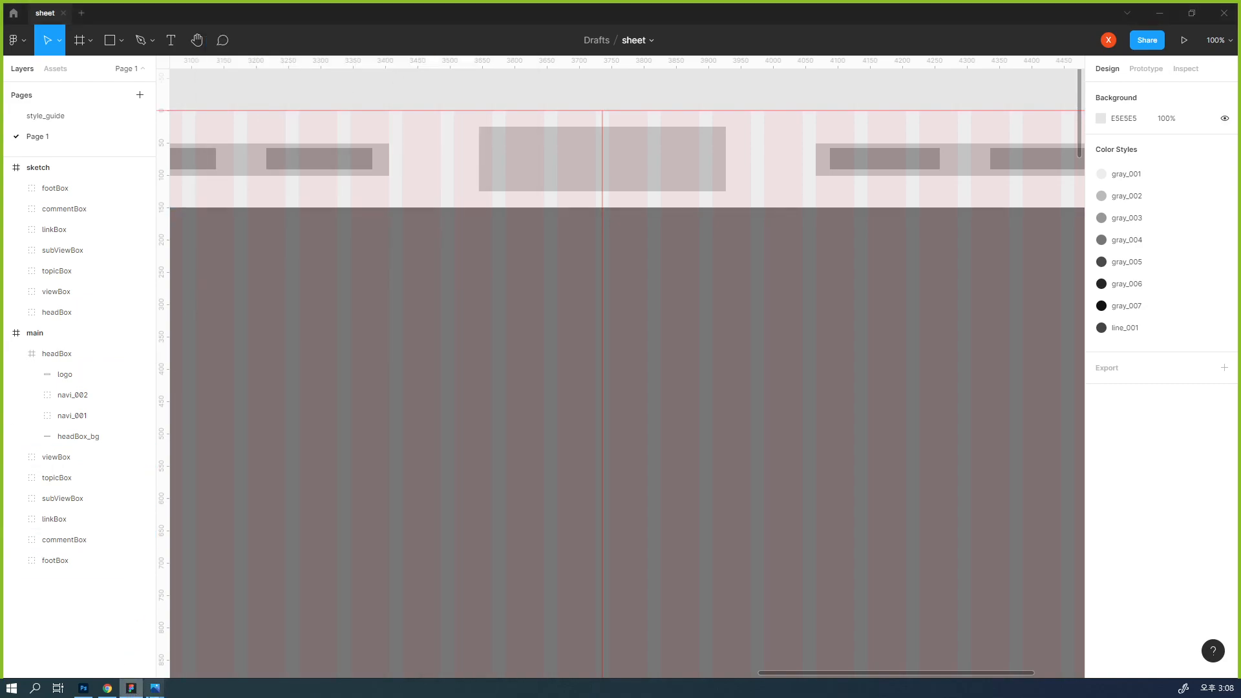
{"action": "mouse_move", "coordinate": [155, 690]}
{"action": "left_click", "coordinate": [123, 615]}
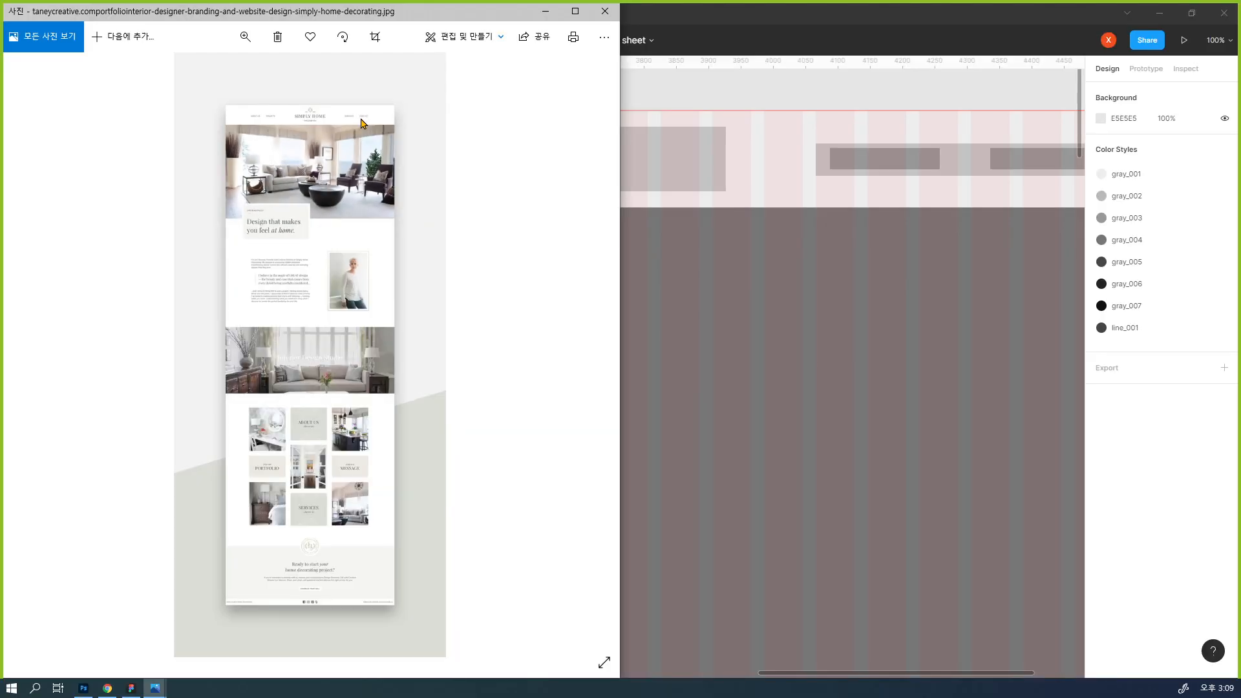
{"action": "left_click", "coordinate": [834, 24]}
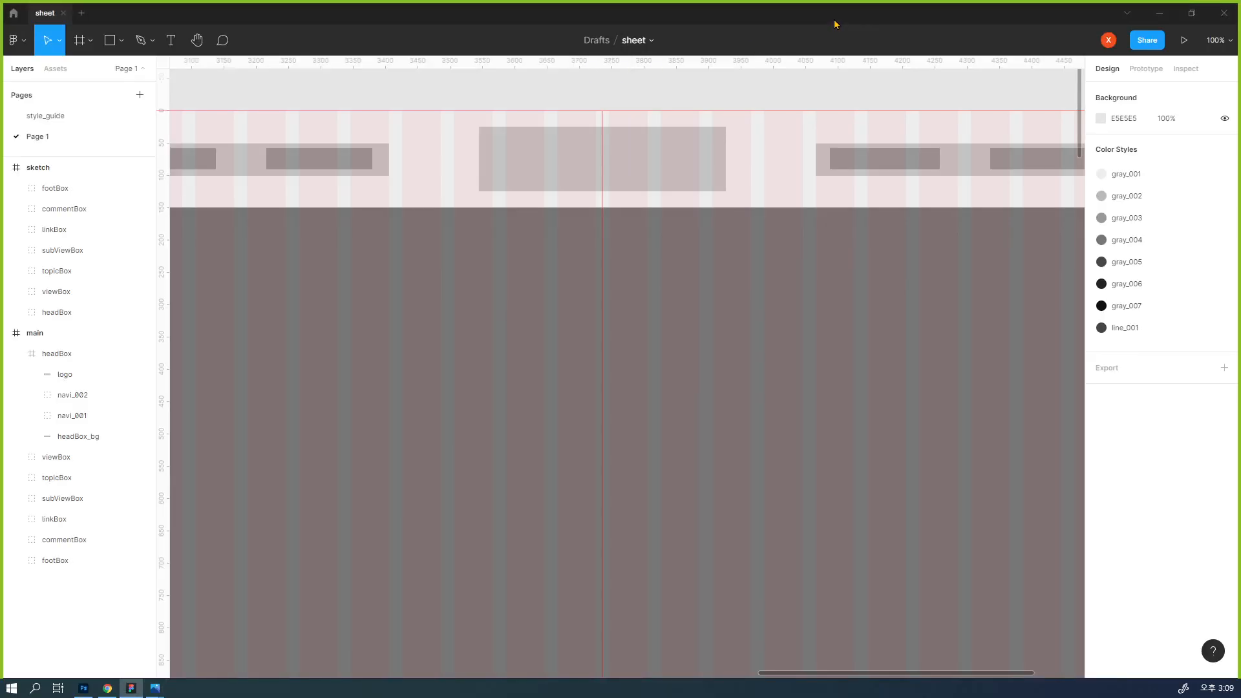
- Align the logo, navi_001 and navi_002 in the headBox on their vertical centers
{"action": "left_click", "coordinate": [90, 399]}
{"action": "left_click", "coordinate": [90, 417], "text": "shift"}
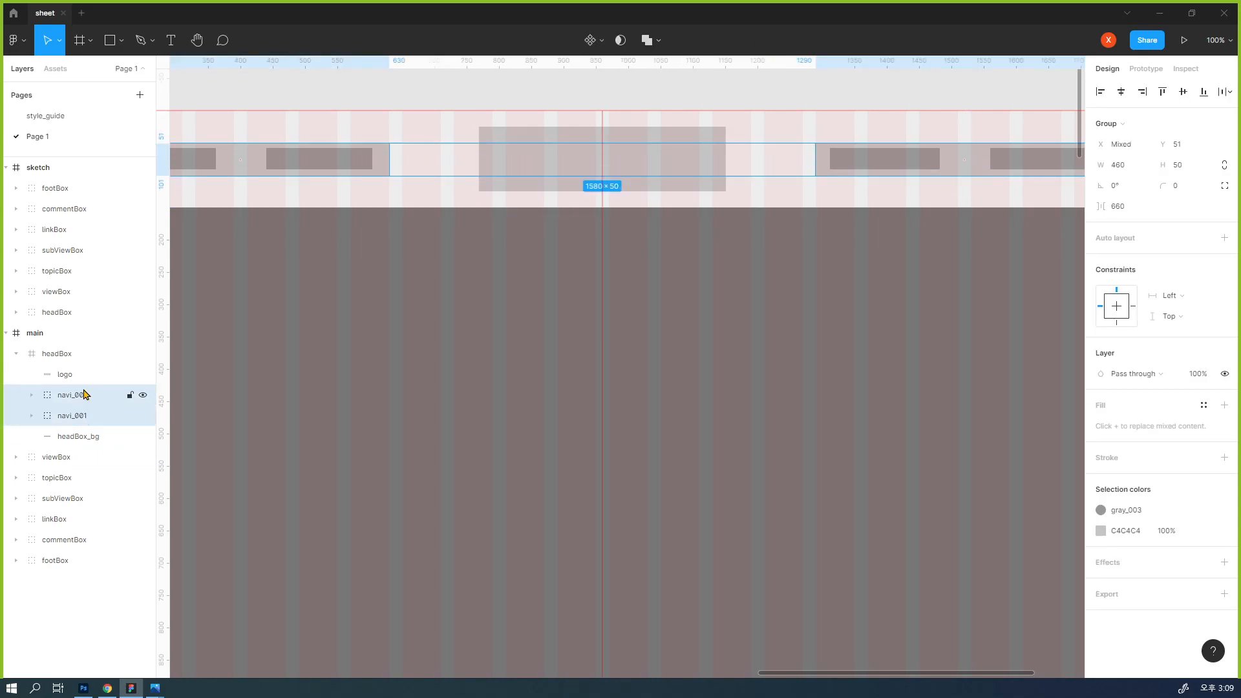
{"action": "left_click", "coordinate": [91, 382], "text": "shift"}
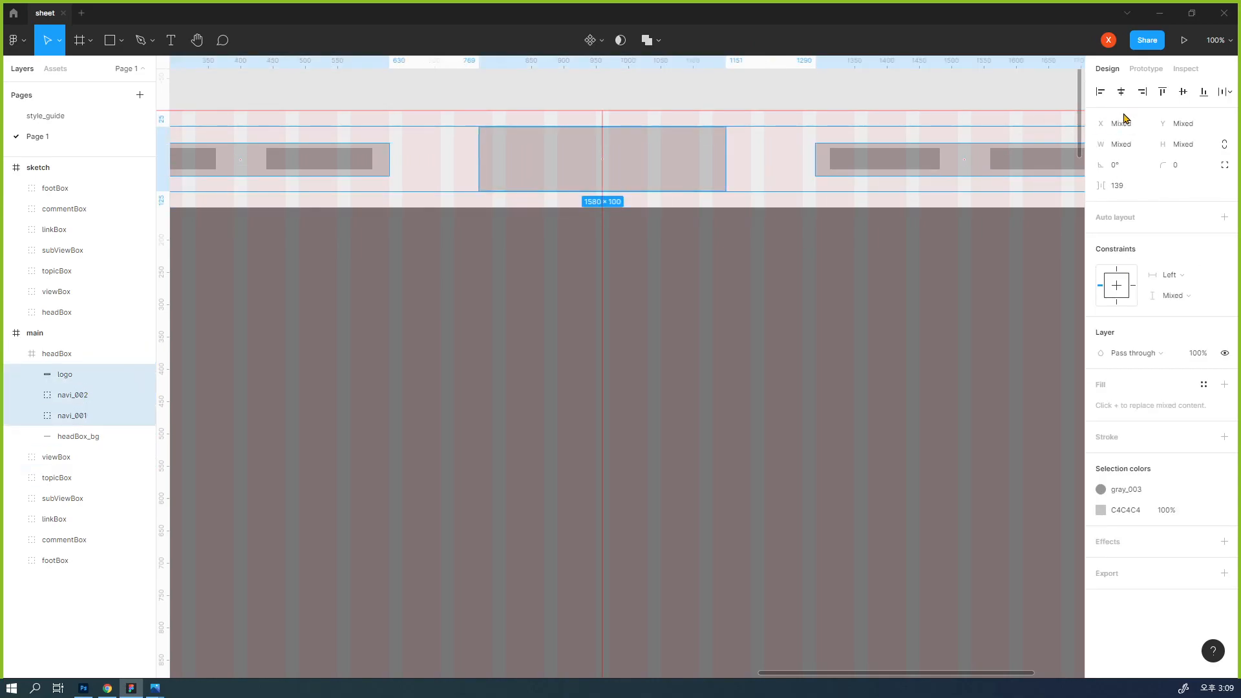
{"action": "left_click", "coordinate": [1183, 93]}
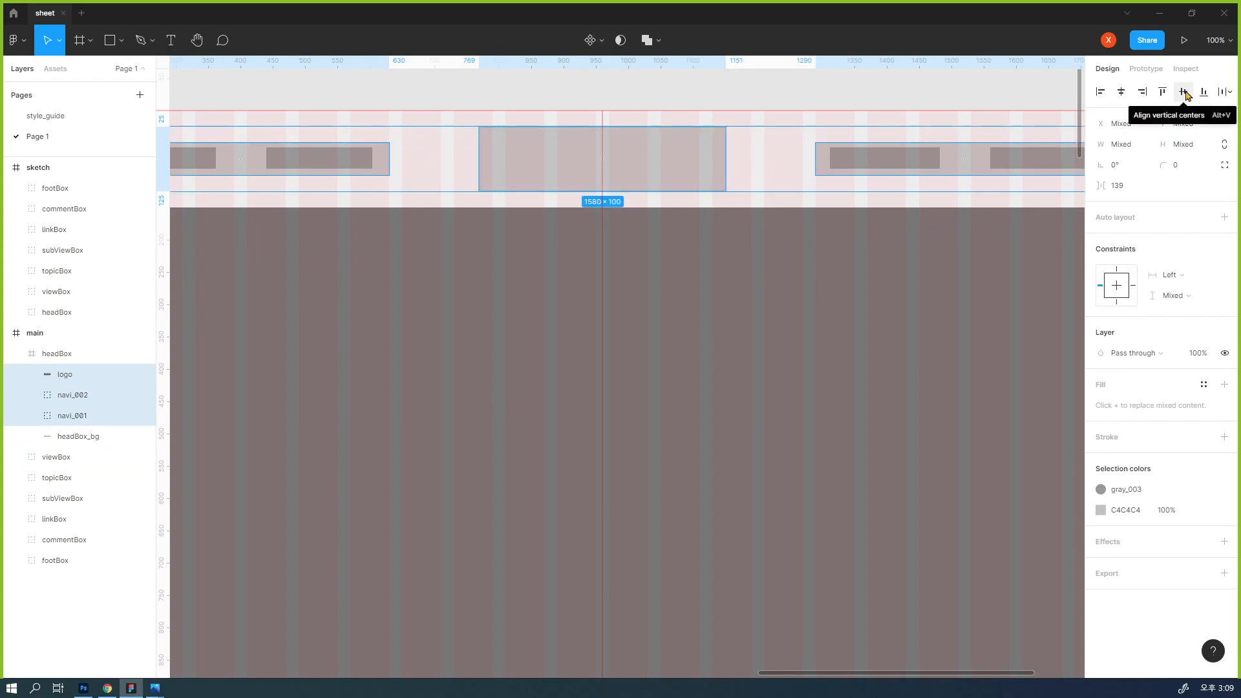
{"action": "left_click", "coordinate": [923, 89]}
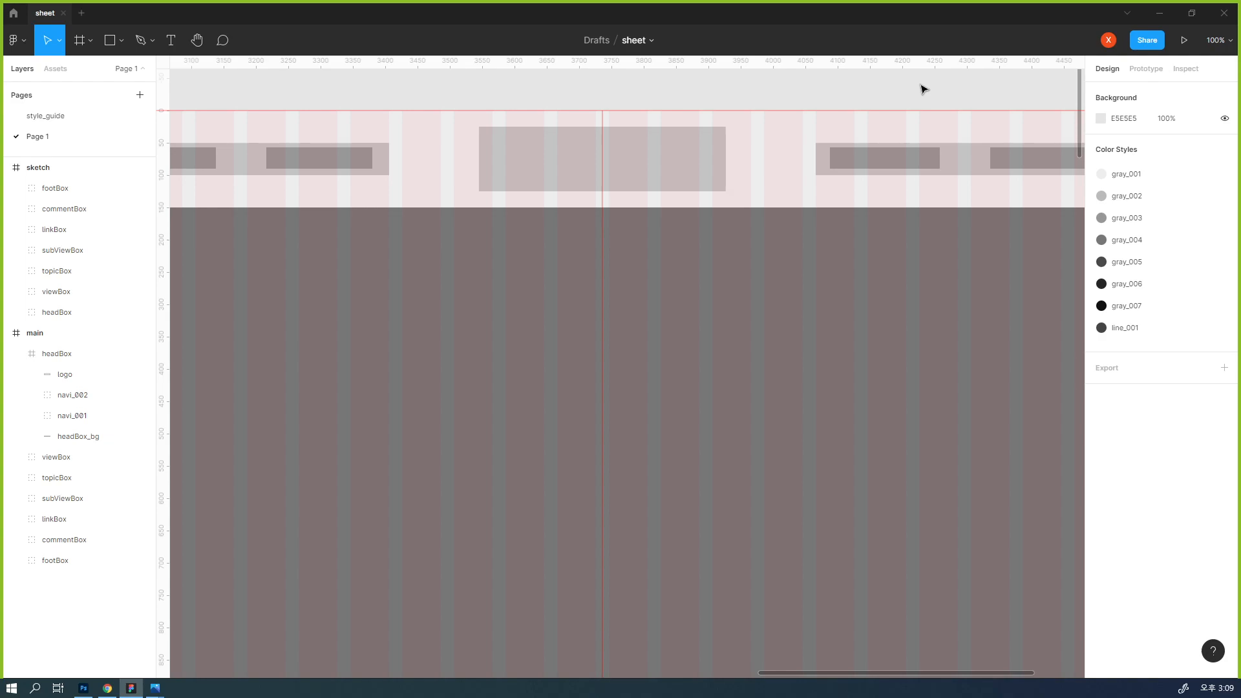
{"action": "key", "text": "ctrl+minus"}
{"action": "left_click_drag", "start_coordinate": [848, 236], "coordinate": [858, 173]}
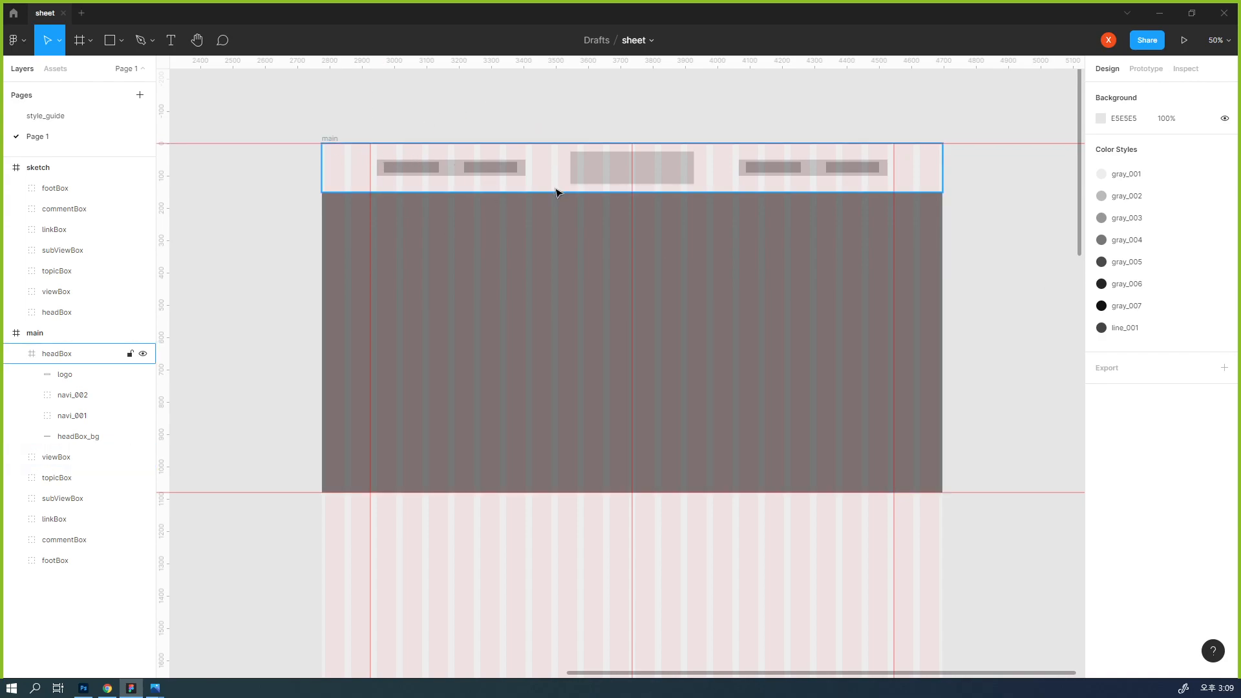
- Compare the view area of the sketch frame with the viewBox of the main frame
{"action": "scroll", "coordinate": [589, 281], "scroll_direction": "down", "scroll_amount": 1}
{"action": "left_click", "coordinate": [588, 269]}
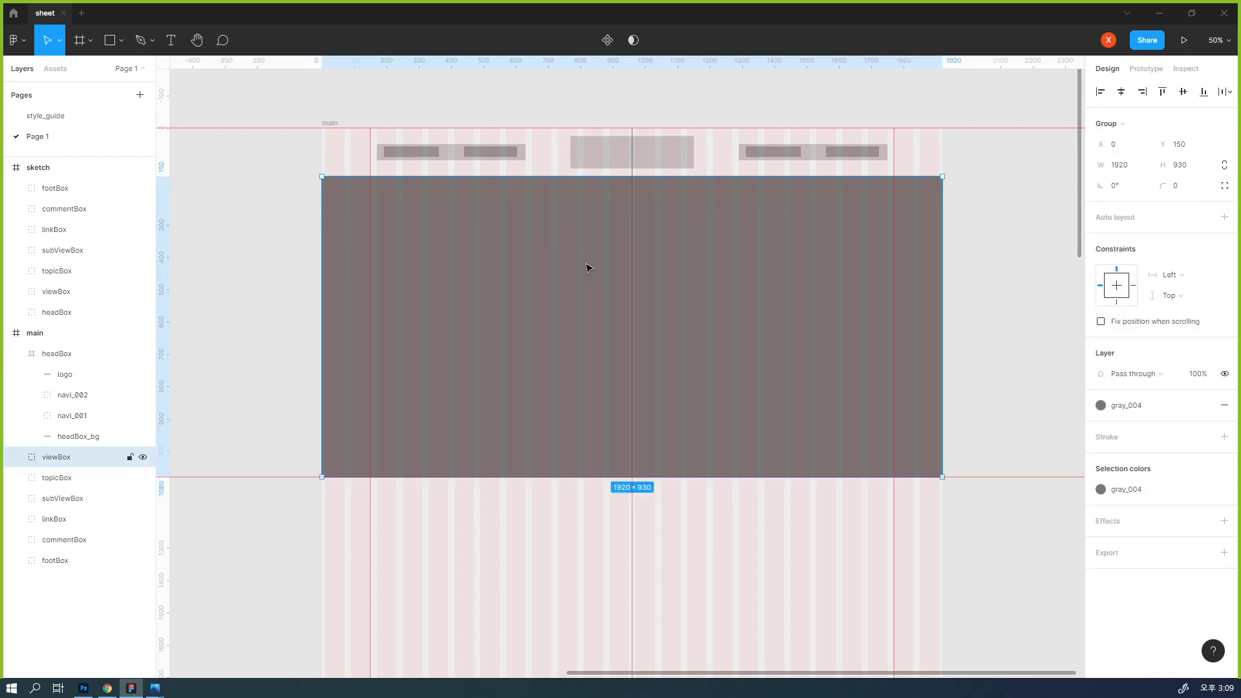
{"action": "key", "text": "ctrl+minus"}
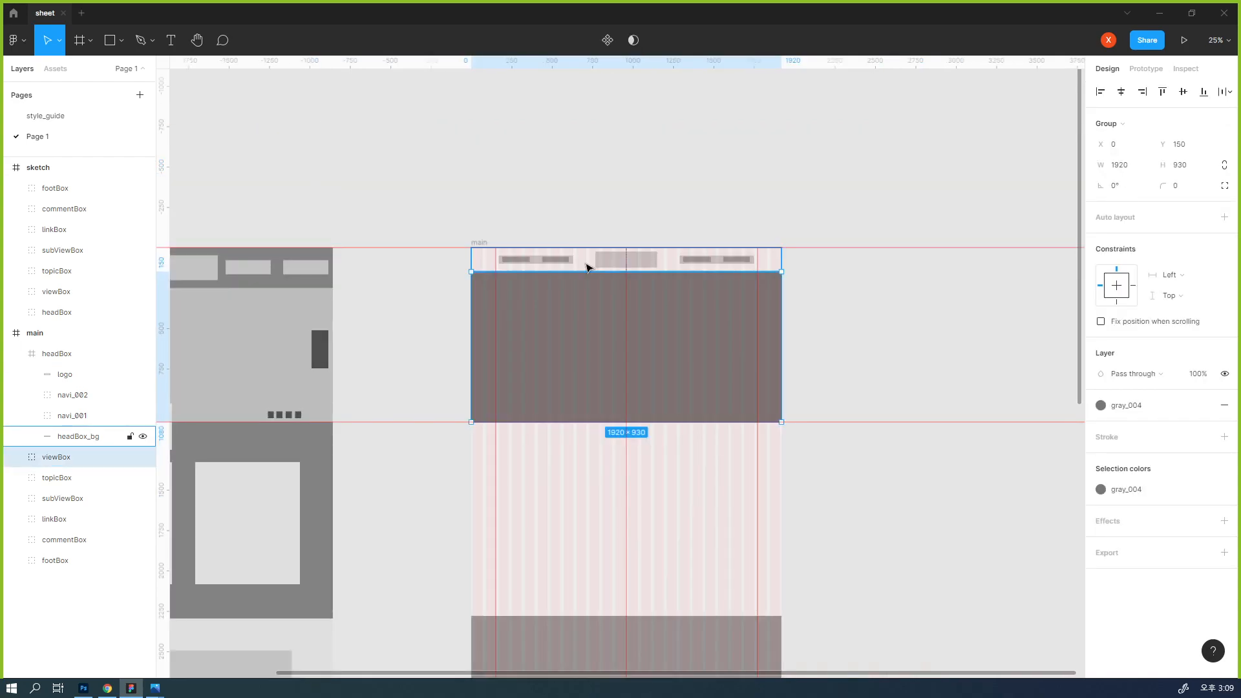
{"action": "mouse_move", "coordinate": [453, 301]}
{"action": "left_mouse_down"}
{"action": "mouse_move", "coordinate": [489, 258]}
{"action": "mouse_move", "coordinate": [665, 218]}
{"action": "left_mouse_up"}
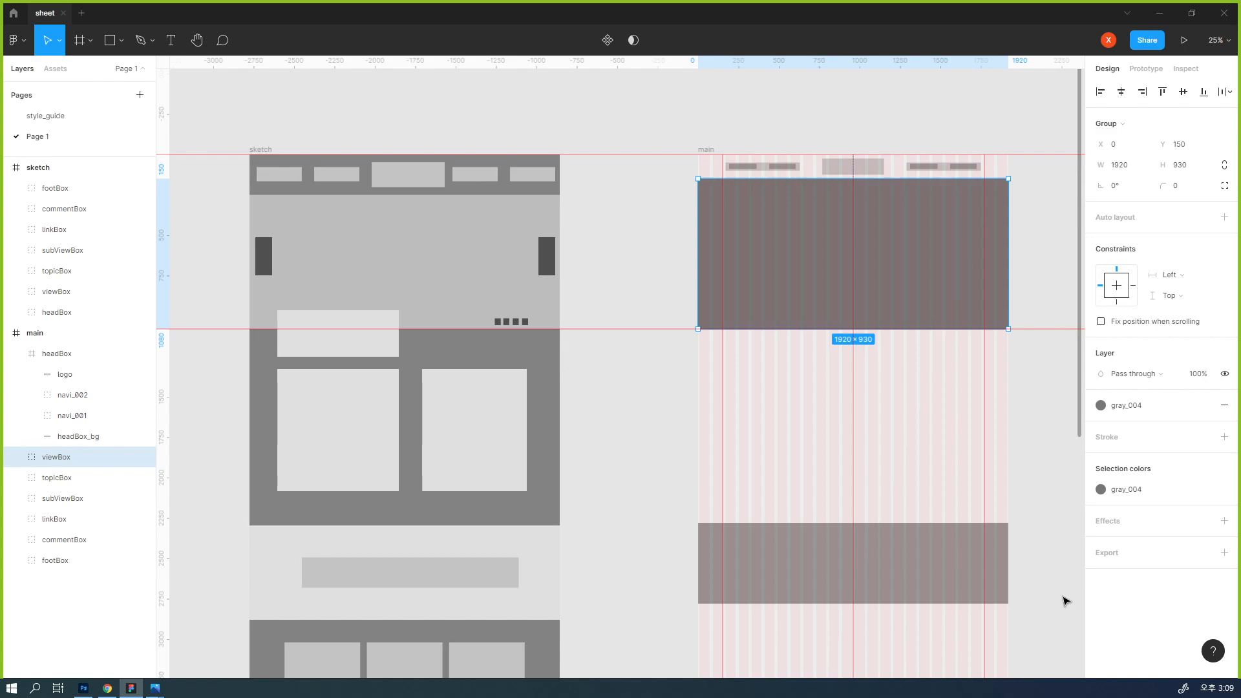
{"action": "left_click", "coordinate": [1038, 547]}
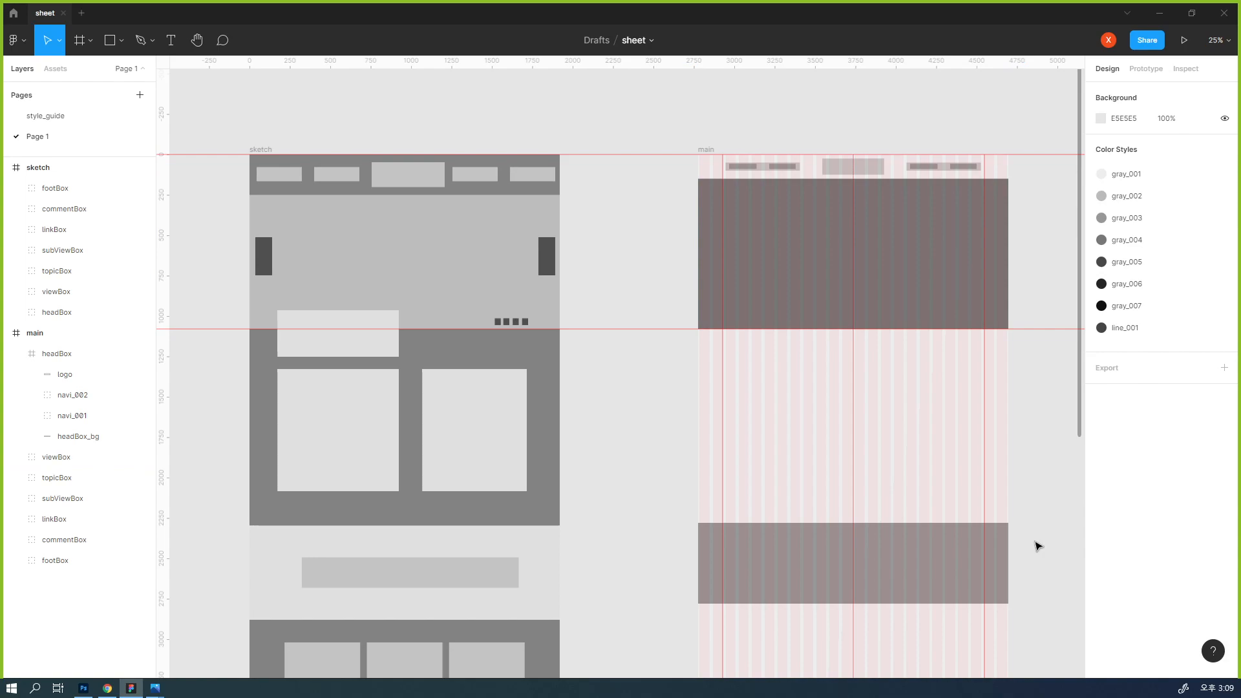
{"action": "scroll", "coordinate": [867, 440], "scroll_direction": "right", "scroll_amount": 1}
{"action": "left_click", "coordinate": [481, 272]}
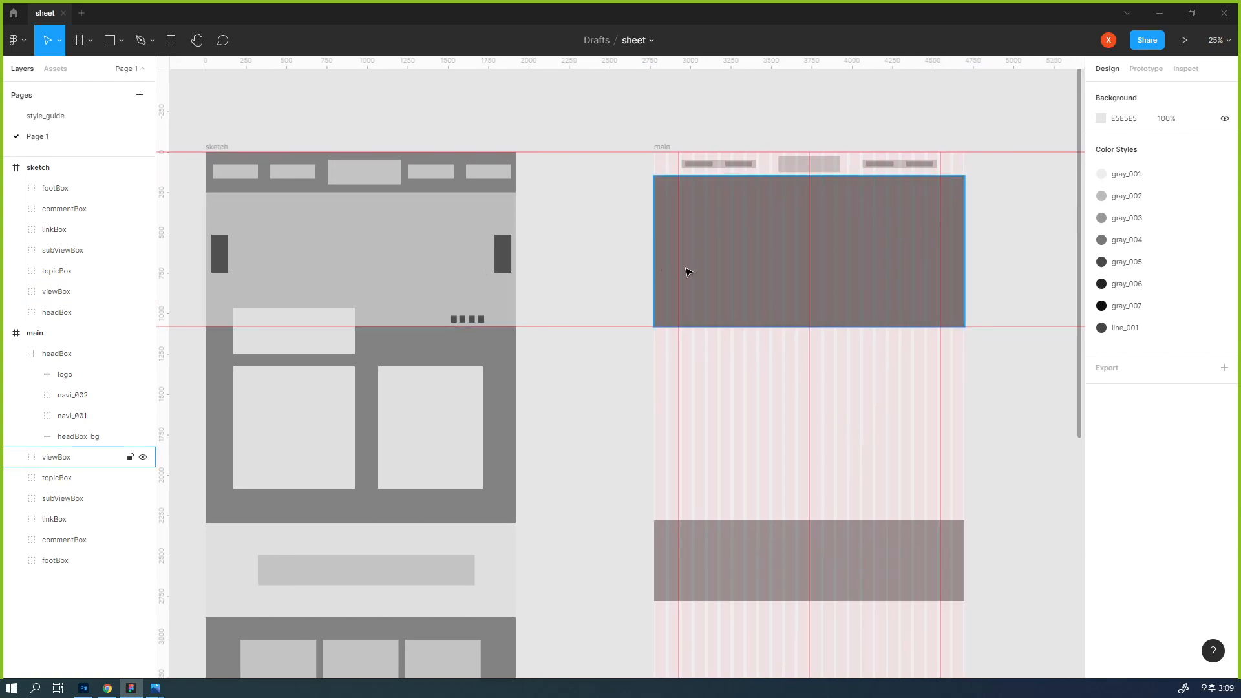
- Collapse the headBox layers and wrap the main page's viewBox group in a frame using Frame selection
{"action": "left_click", "coordinate": [725, 270]}
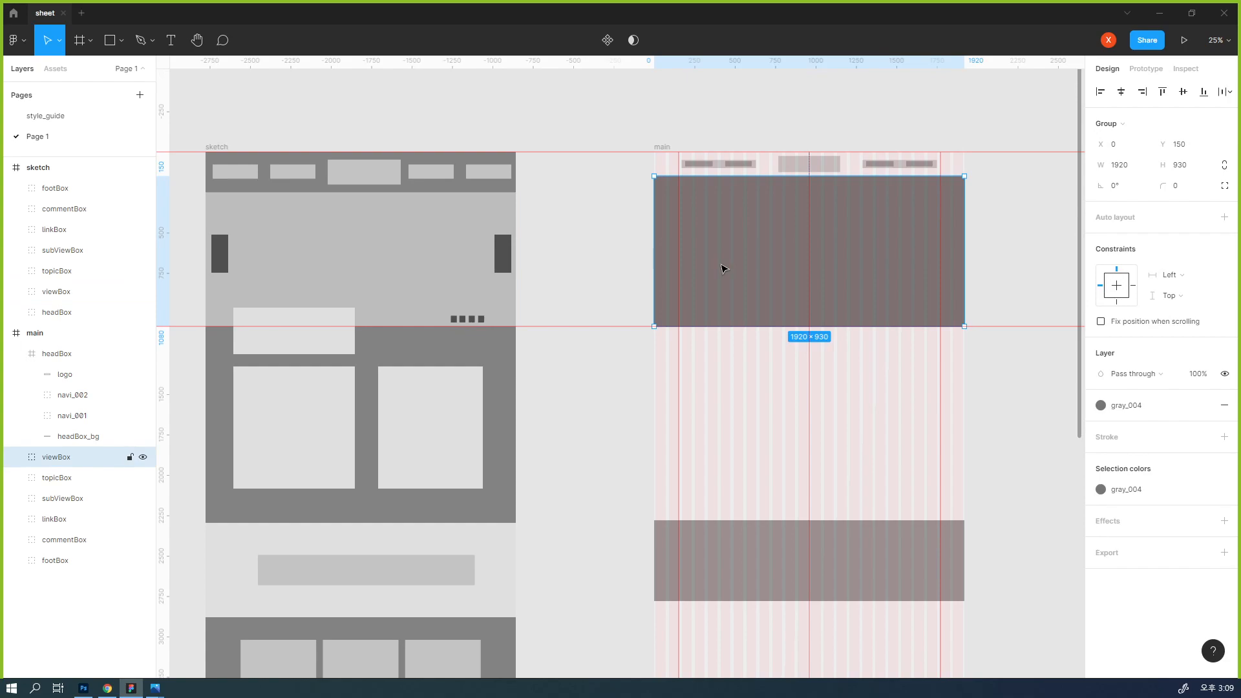
{"action": "left_click", "coordinate": [16, 354]}
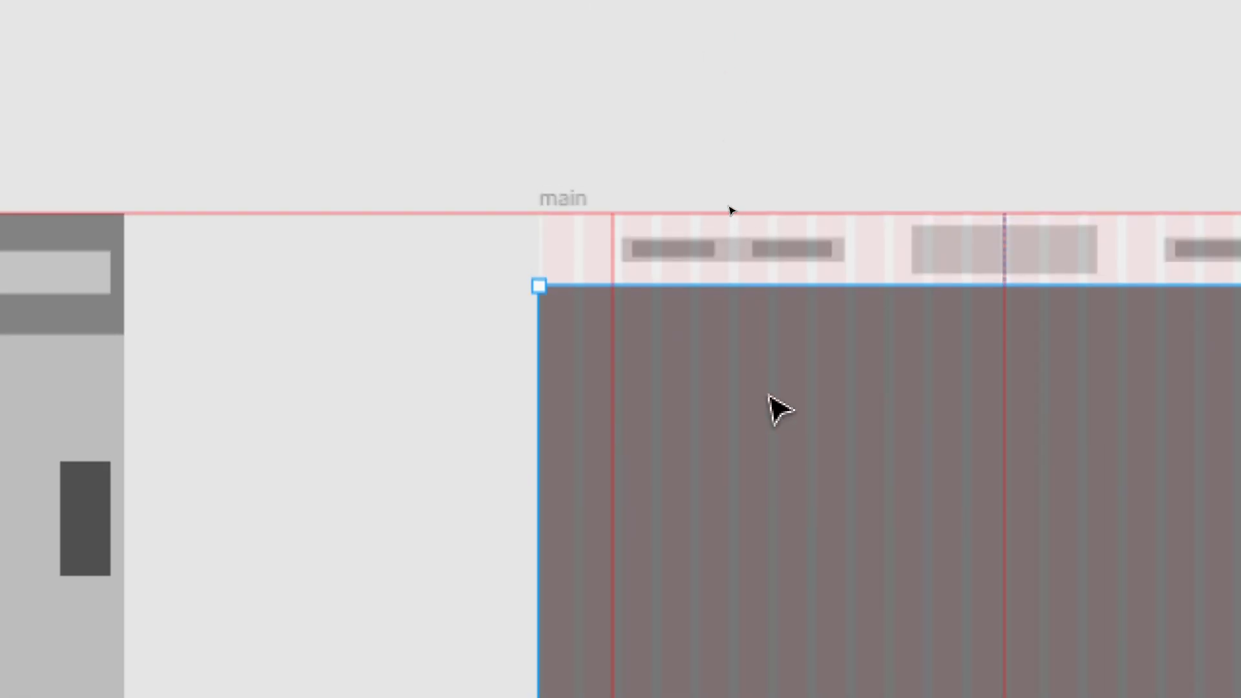
{"action": "right_click", "coordinate": [759, 362]}
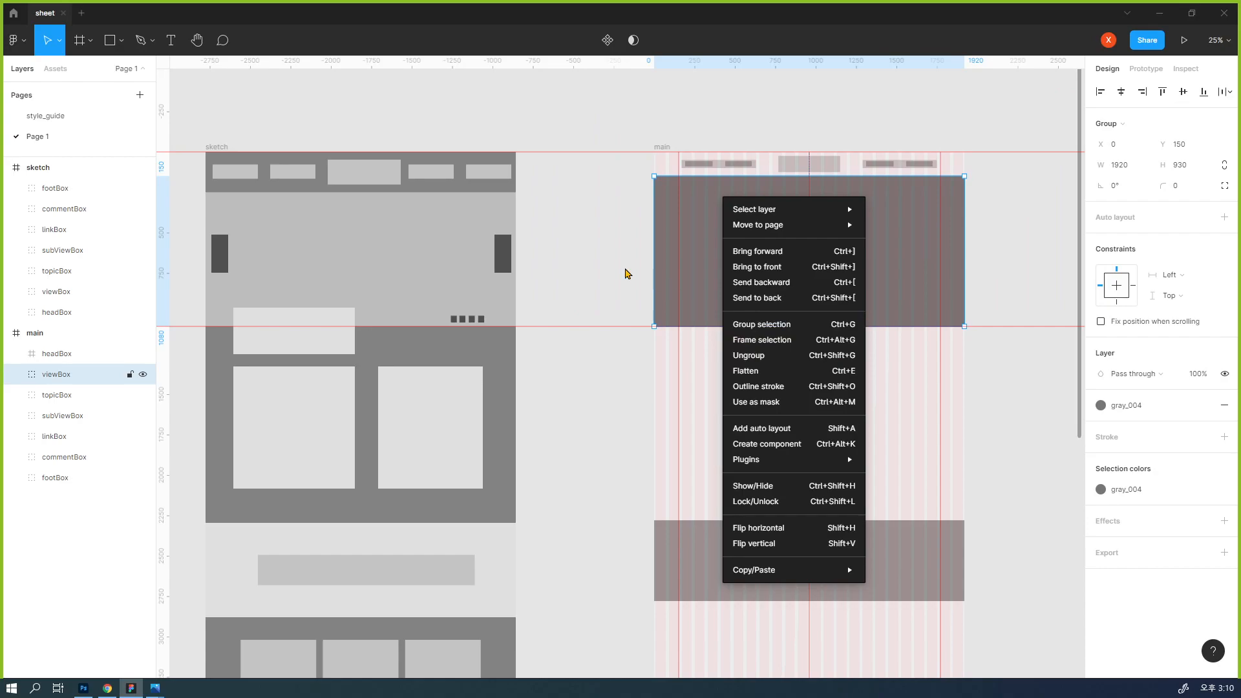
{"action": "left_click", "coordinate": [627, 272]}
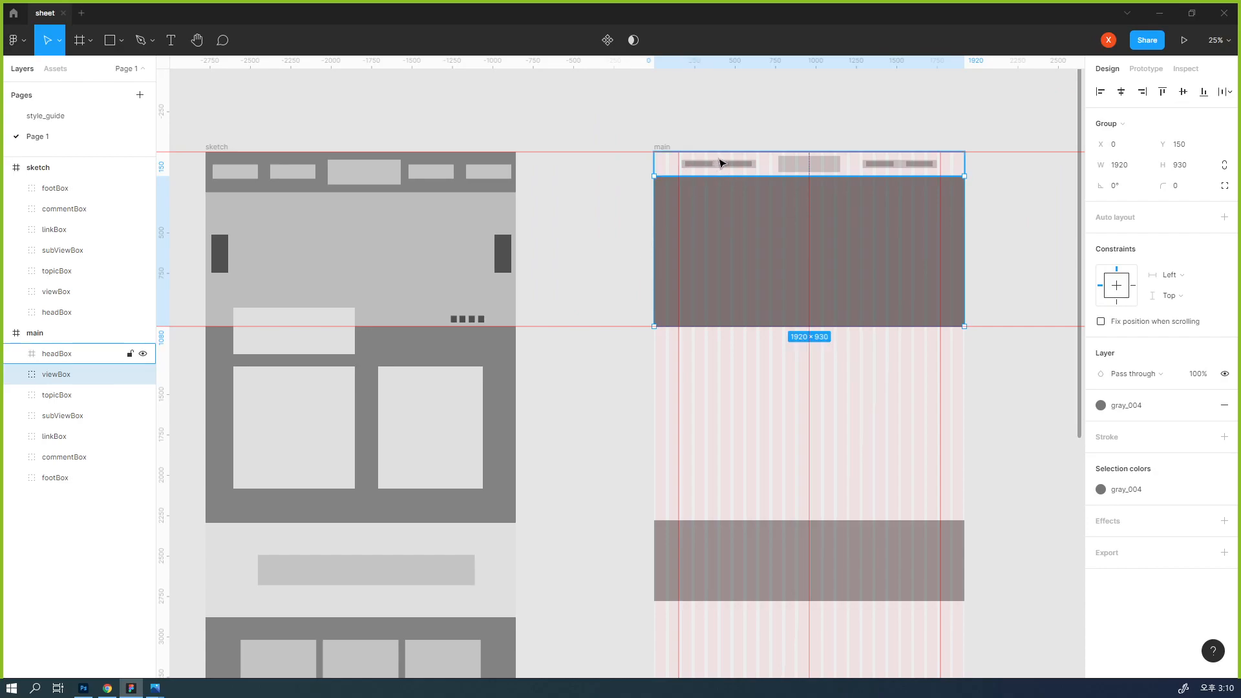
{"action": "right_click", "coordinate": [741, 211]}
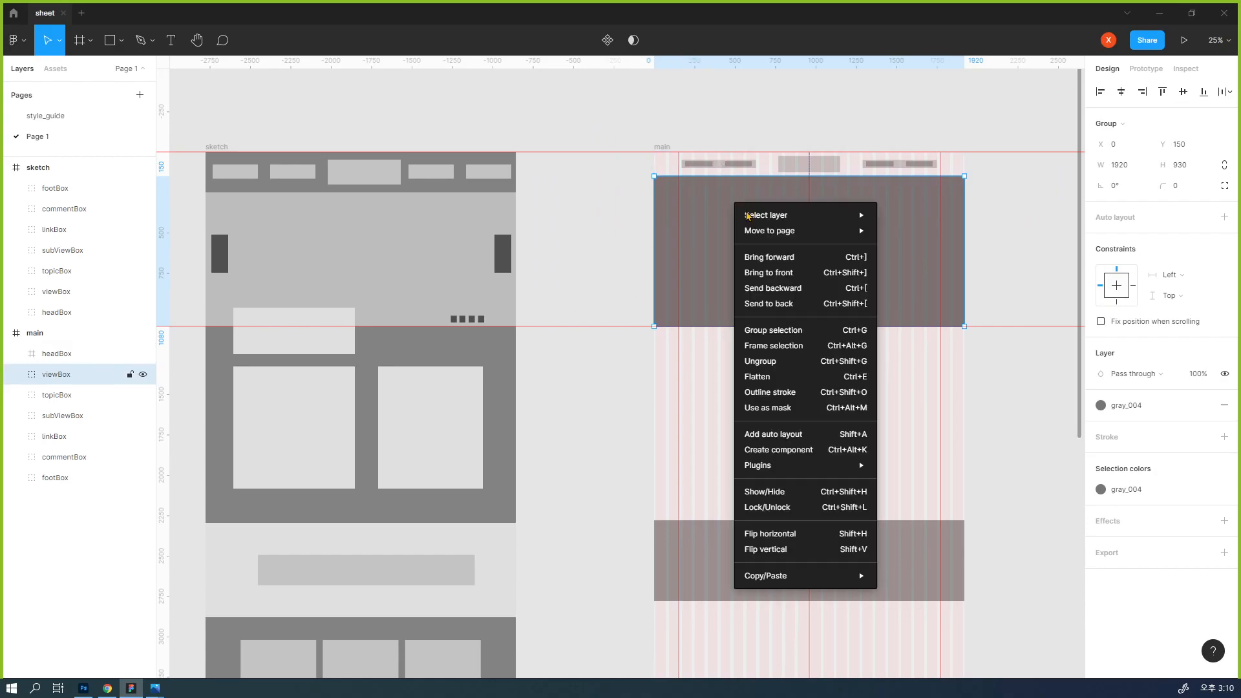
{"action": "left_click", "coordinate": [787, 350]}
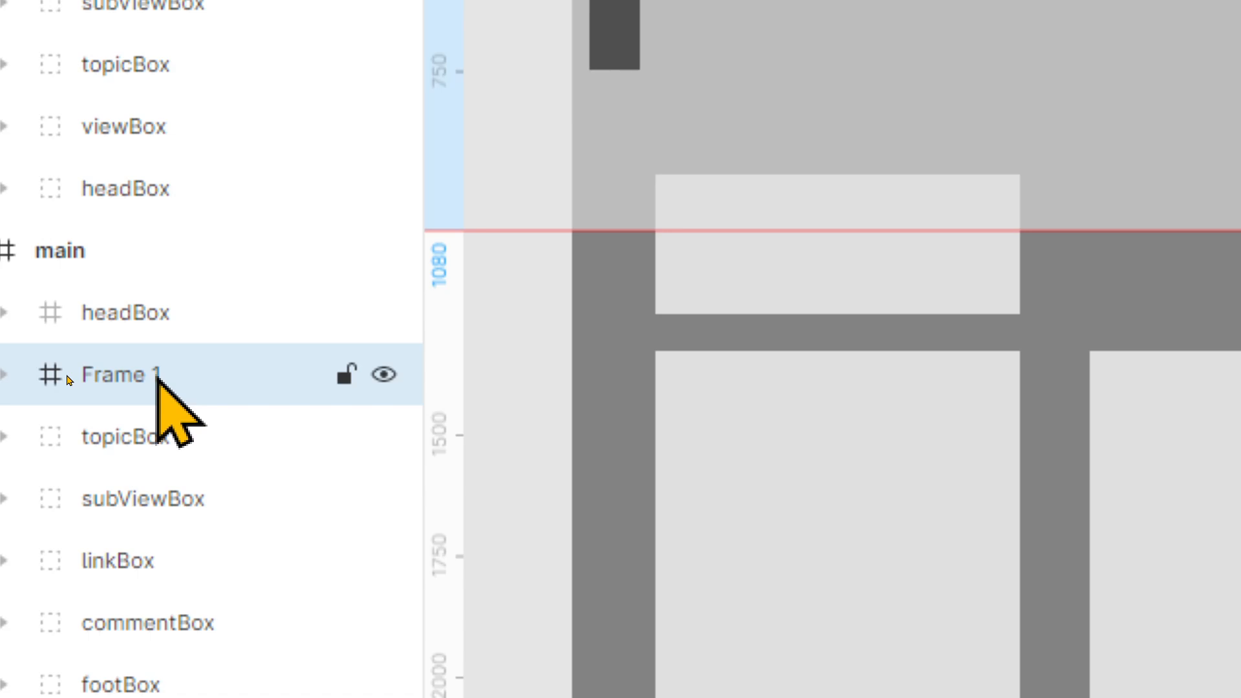
- Expand the new frame around the viewBox group and rename the frame viewBox
{"action": "left_click", "coordinate": [3, 374]}
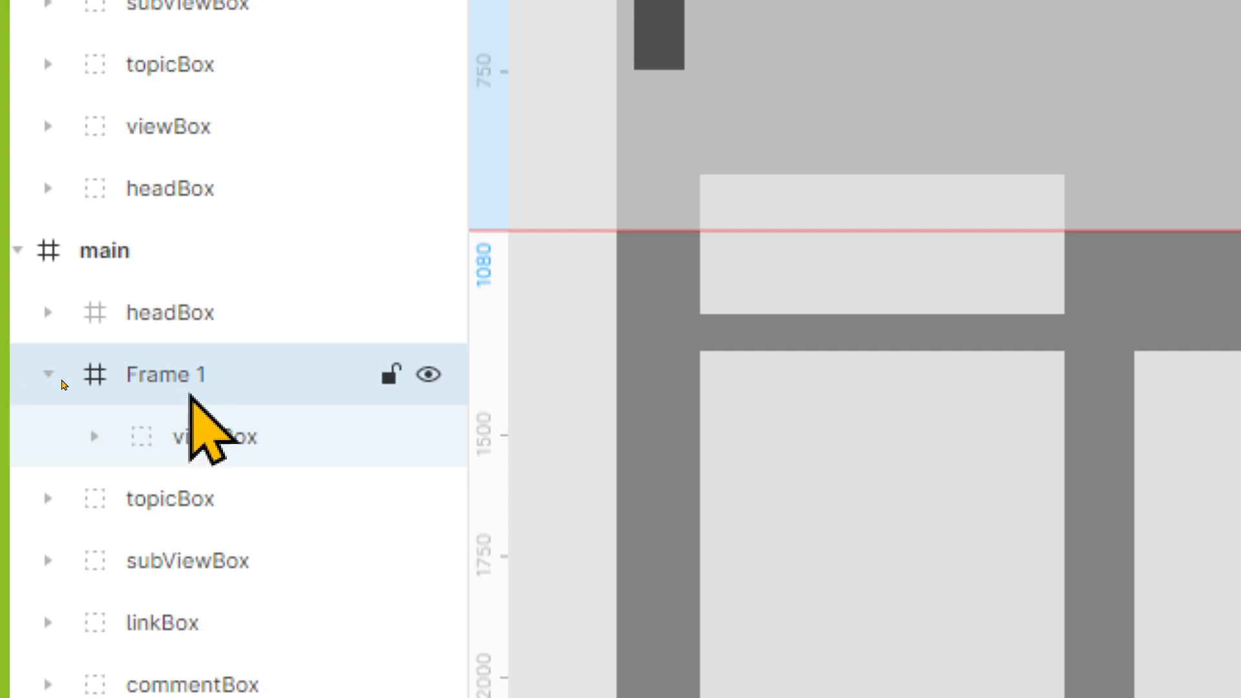
{"action": "double_click", "coordinate": [188, 380]}
{"action": "type", "text": "v"}
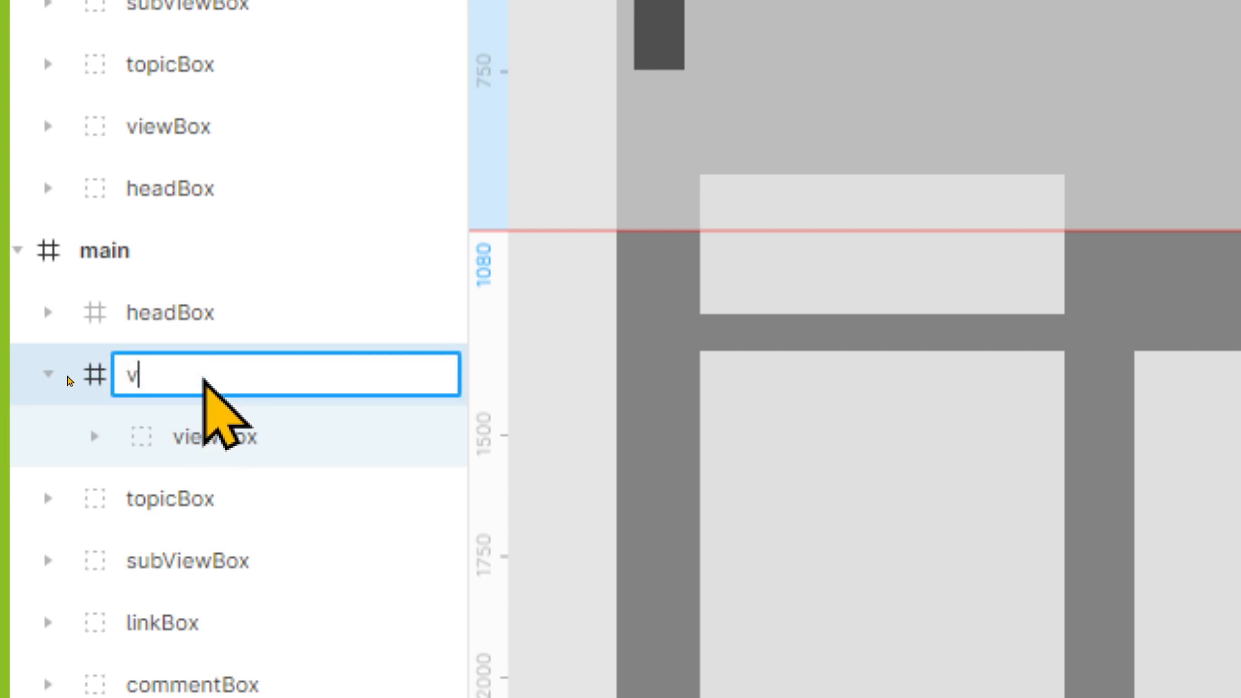
{"action": "type", "text": "iewBox"}
{"action": "key", "text": "Return"}
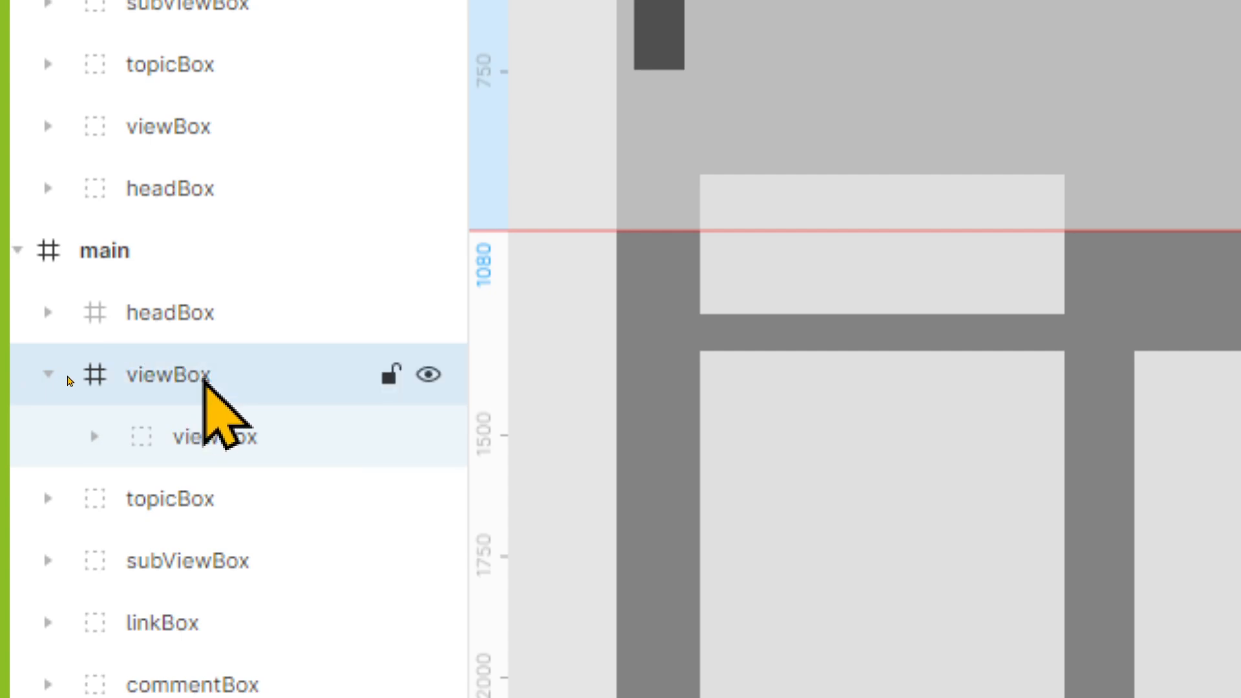
- Ungroup the inner viewBox group so that Rectangle 42 sits directly inside the viewBox frame
{"action": "left_click", "coordinate": [227, 413]}
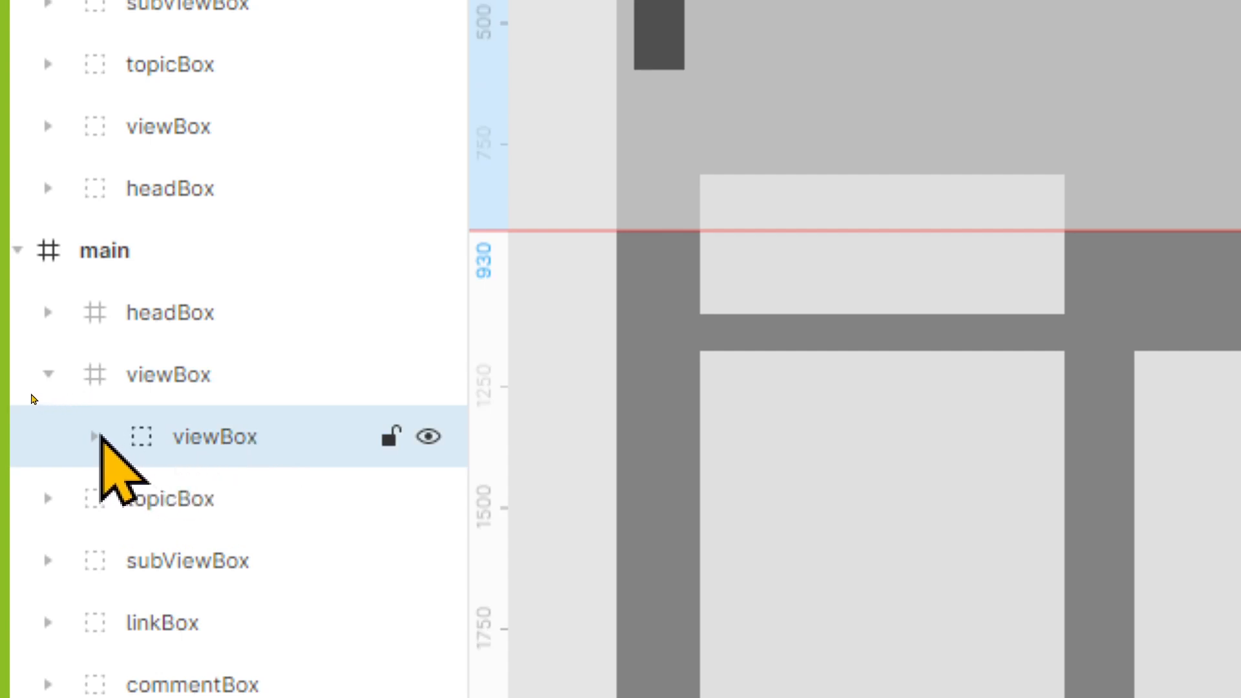
{"action": "left_click", "coordinate": [96, 438]}
{"action": "left_click_drag", "start_coordinate": [290, 514], "coordinate": [278, 430]}
{"action": "left_click_drag", "start_coordinate": [274, 500], "coordinate": [344, 410]}
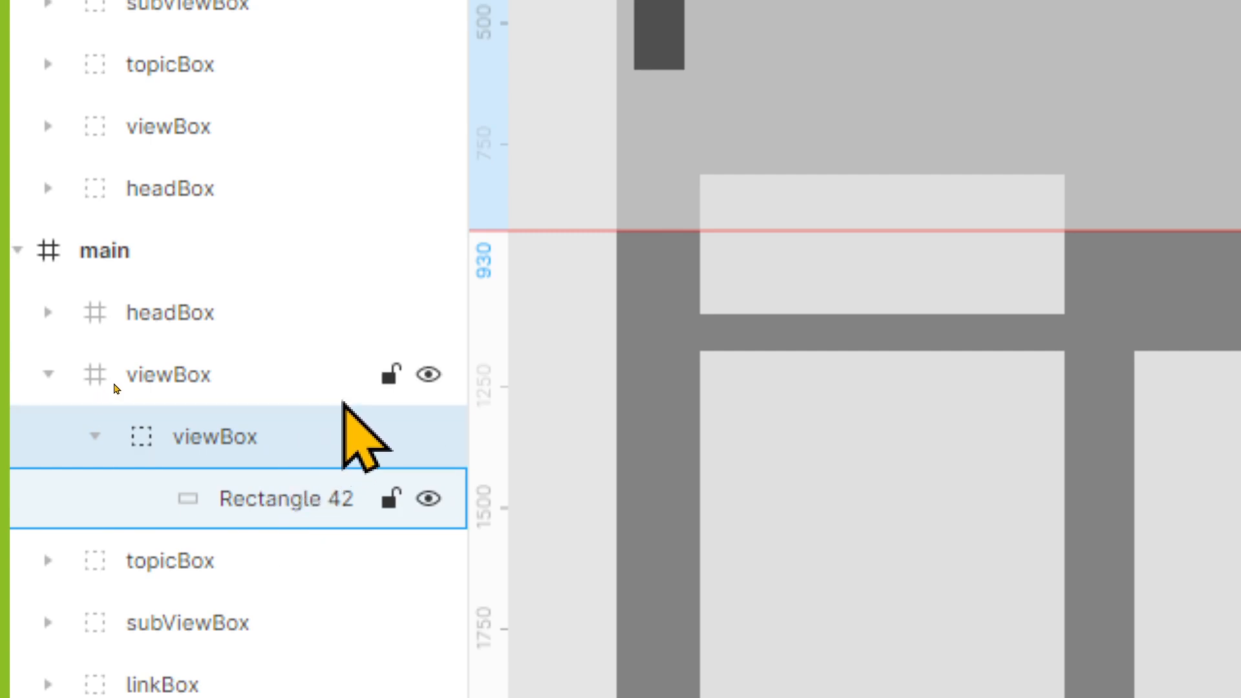
{"action": "left_click", "coordinate": [304, 498]}
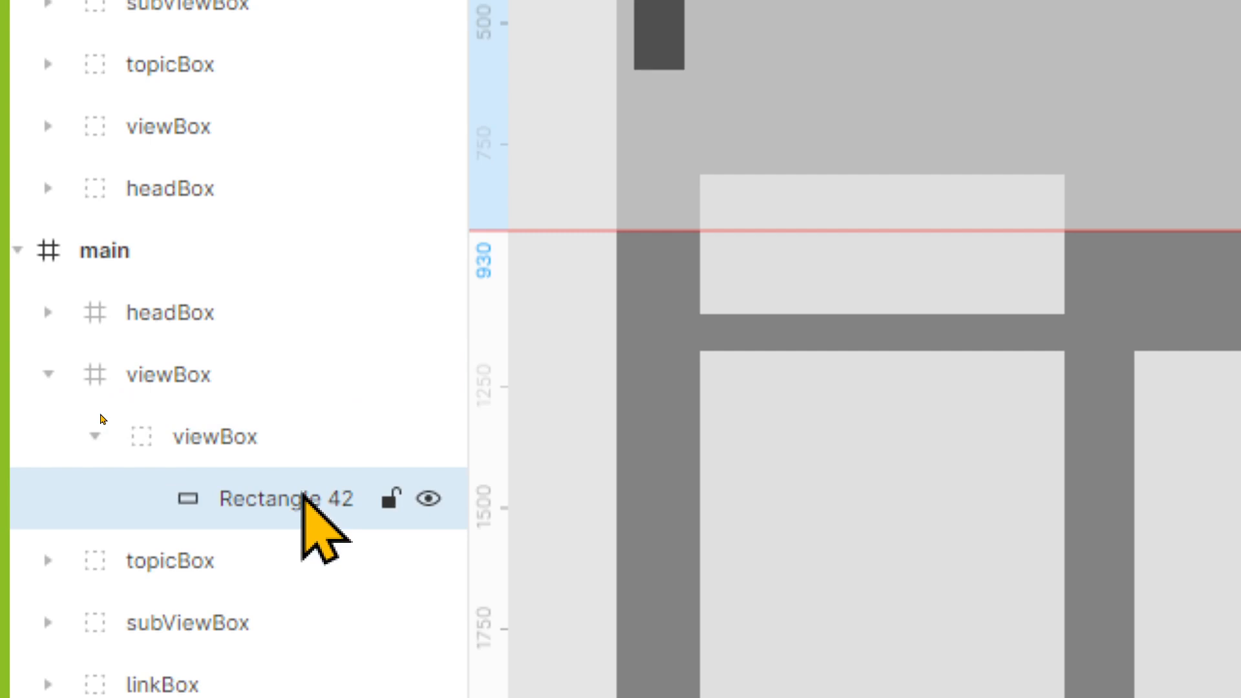
{"action": "left_click", "coordinate": [324, 438]}
{"action": "right_click", "coordinate": [323, 442]}
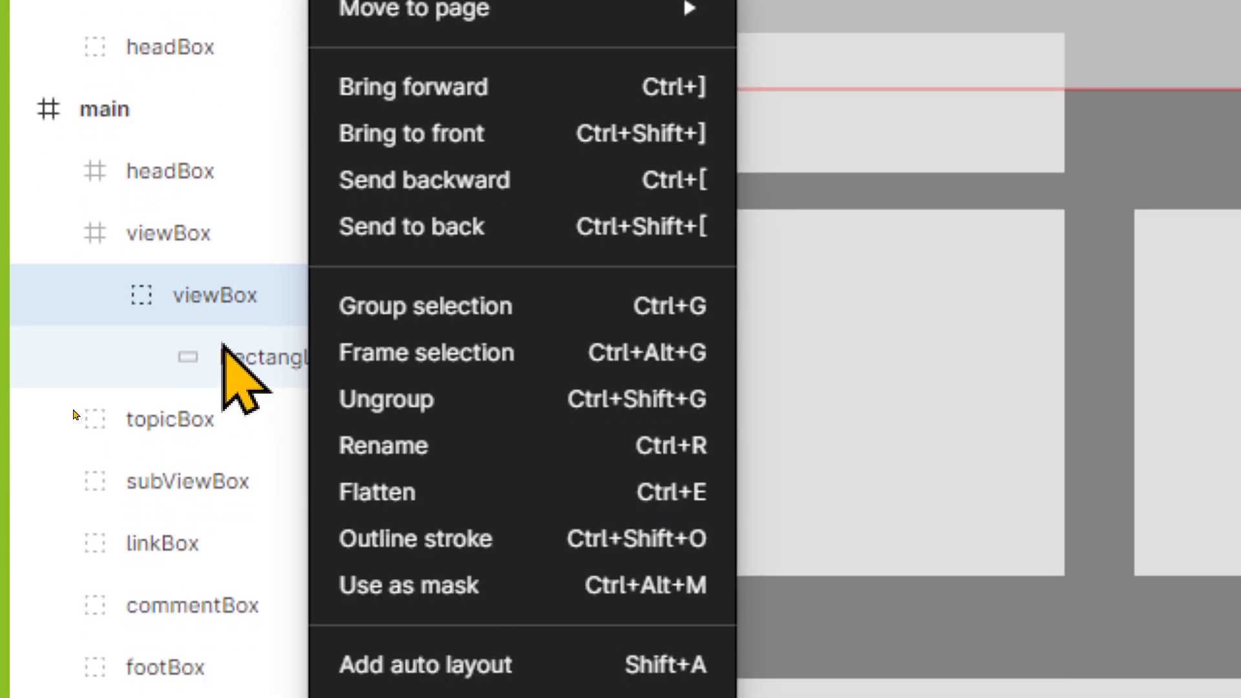
{"action": "left_click", "coordinate": [216, 299]}
{"action": "key", "text": "ctrl+shift+g"}
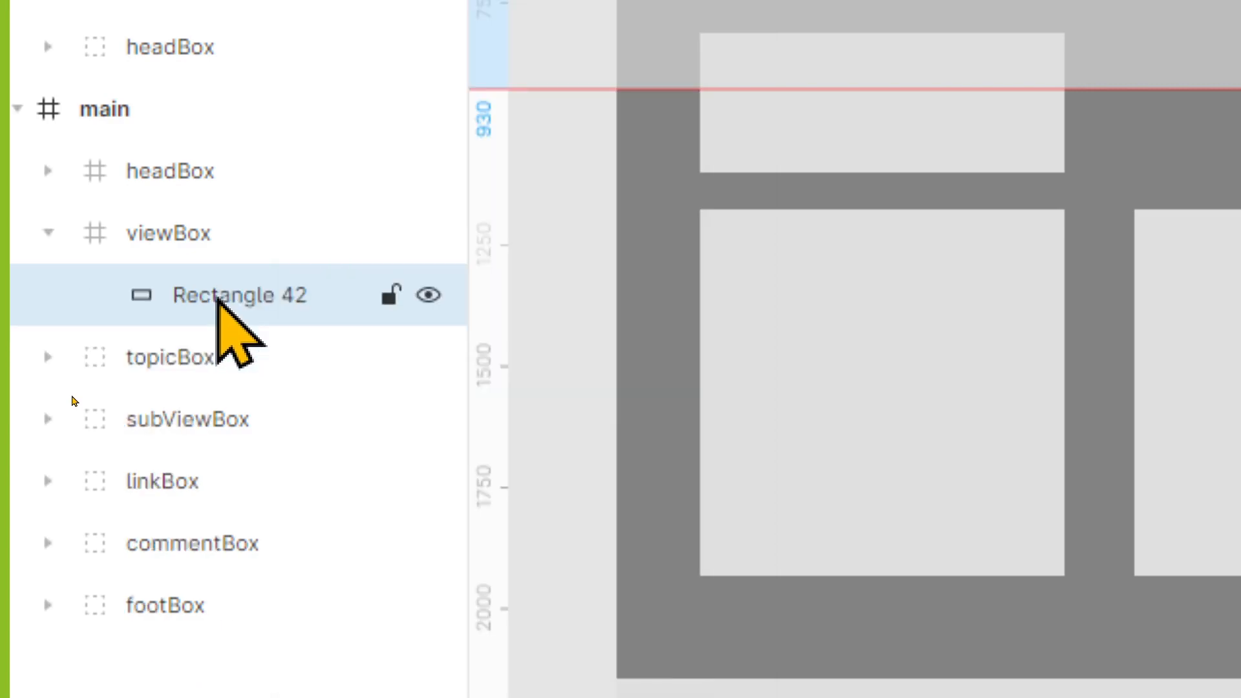
- Rename Rectangle 42 inside the viewBox frame as viewBox_bg
{"action": "double_click", "coordinate": [220, 299]}
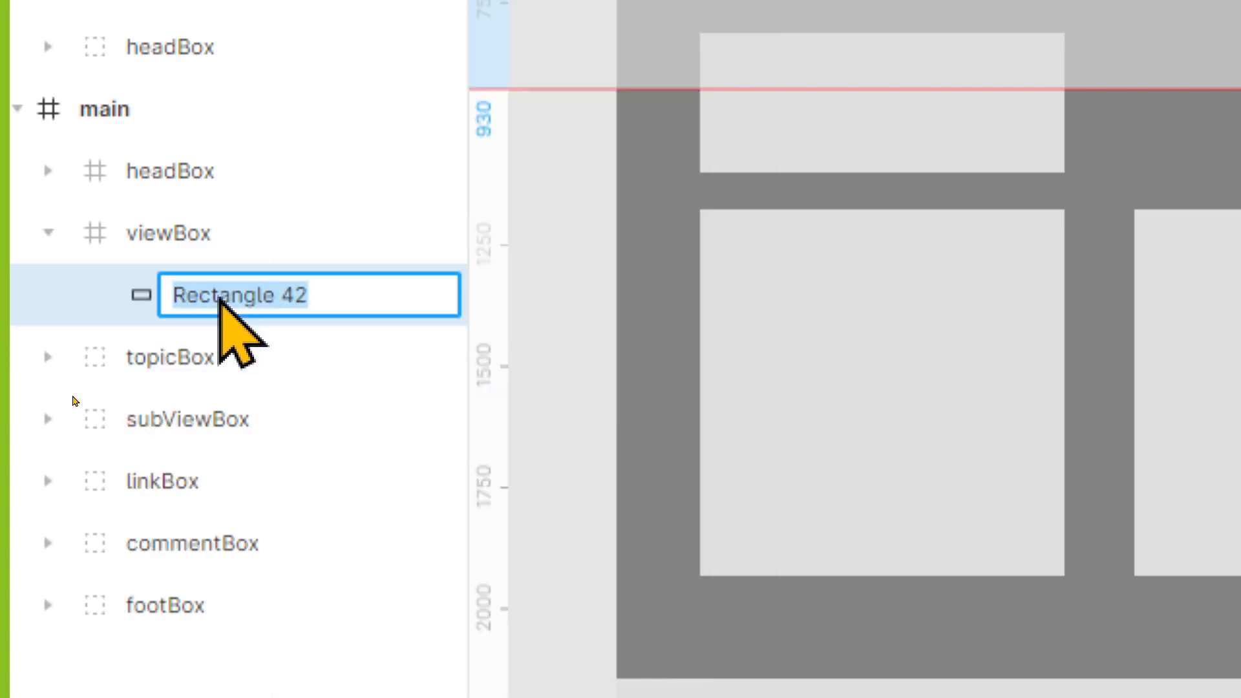
{"action": "type", "text": "viewBox"}
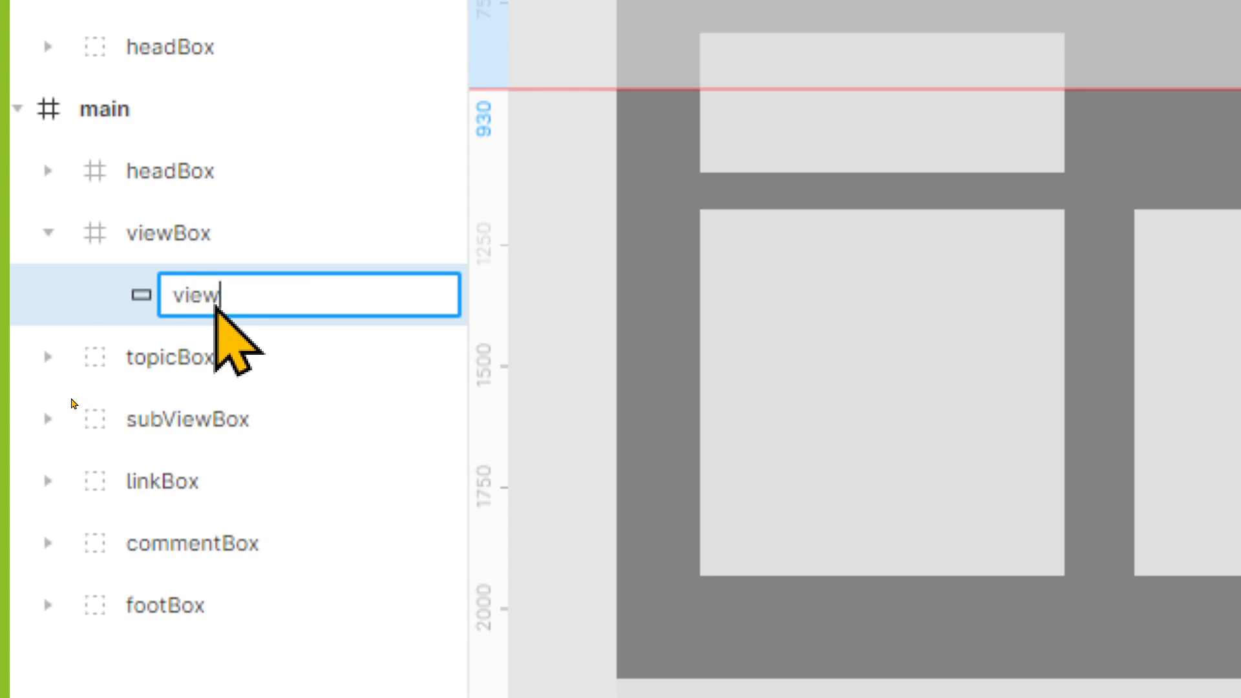
{"action": "type", "text": "_bg"}
{"action": "key", "text": "Return"}
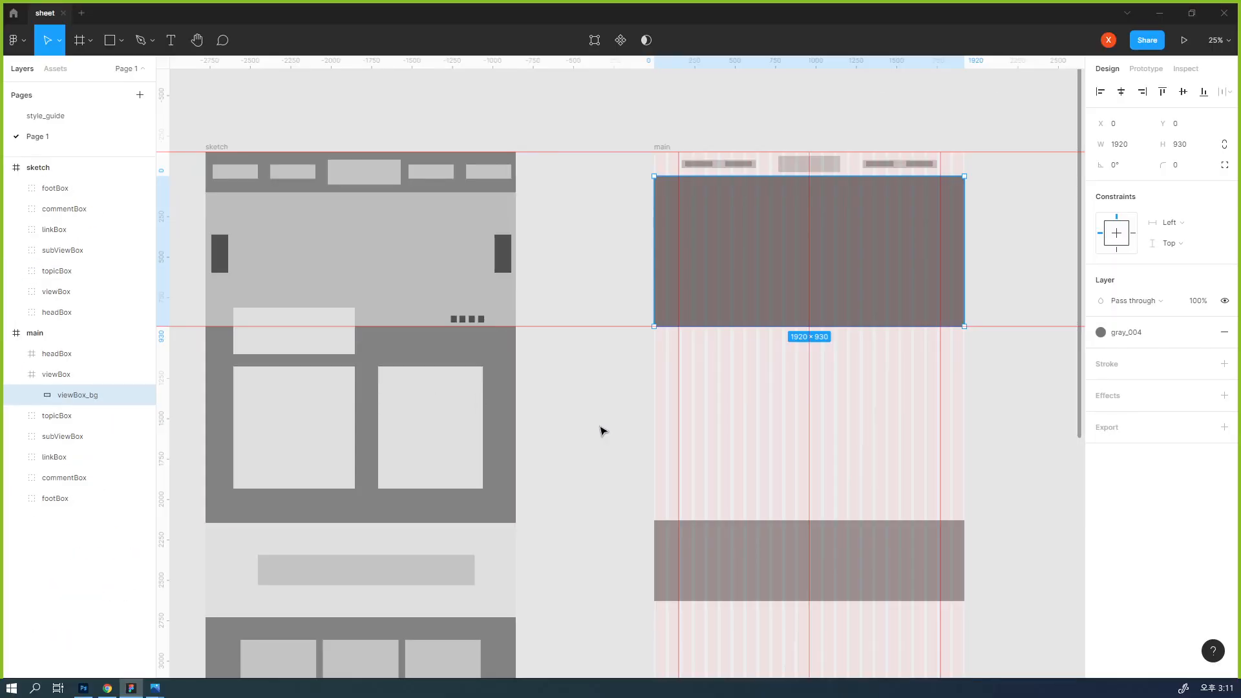
{"action": "left_click", "coordinate": [601, 430]}
- Examine the side buttons and small indicators in the sketch's view area against the empty viewBox of the main frame
{"action": "left_click_drag", "start_coordinate": [635, 416], "coordinate": [469, 478]}
{"action": "scroll", "coordinate": [615, 373], "scroll_direction": "up", "scroll_amount": 1}
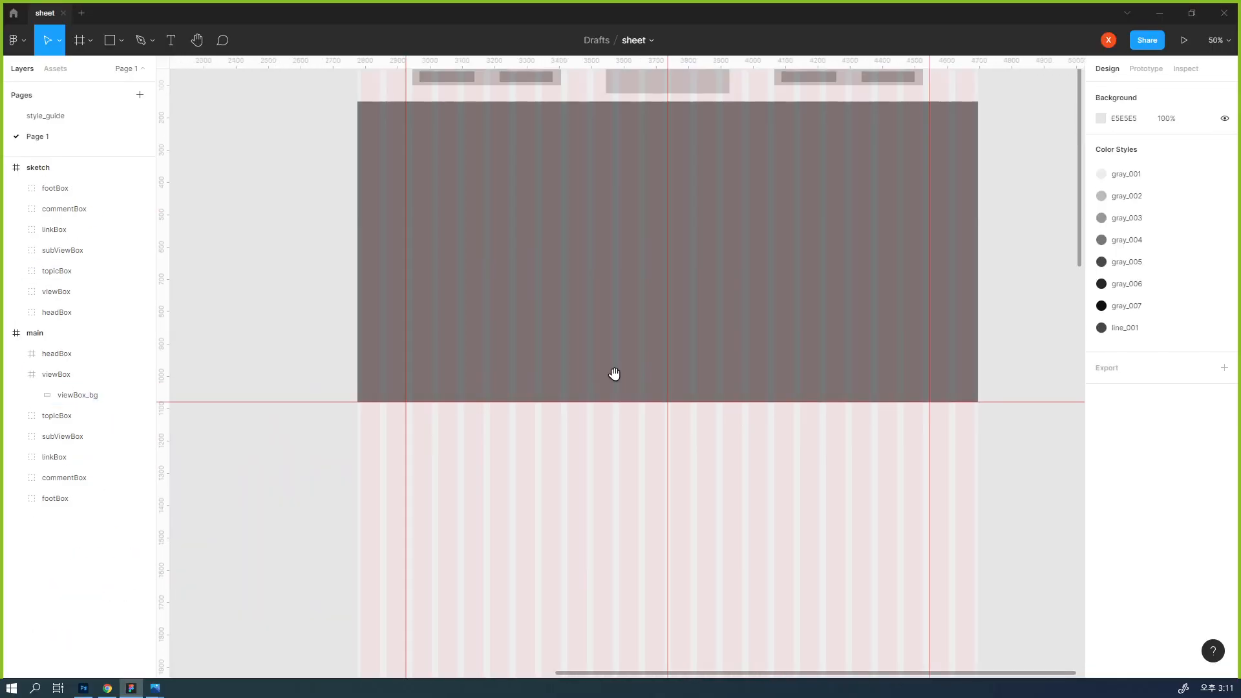
{"action": "left_click_drag", "start_coordinate": [614, 373], "coordinate": [602, 401]}
{"action": "left_click", "coordinate": [615, 384]}
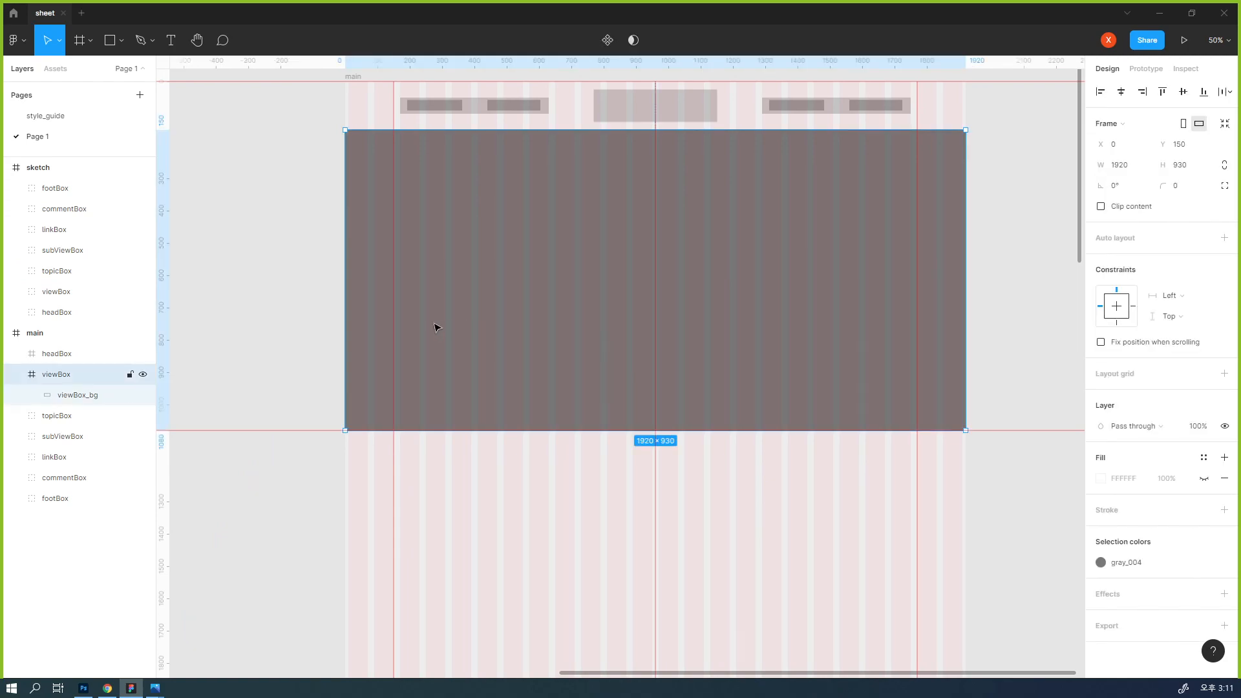
{"action": "left_click_drag", "start_coordinate": [360, 335], "coordinate": [784, 337]}
{"action": "left_click_drag", "start_coordinate": [419, 379], "coordinate": [578, 357]}
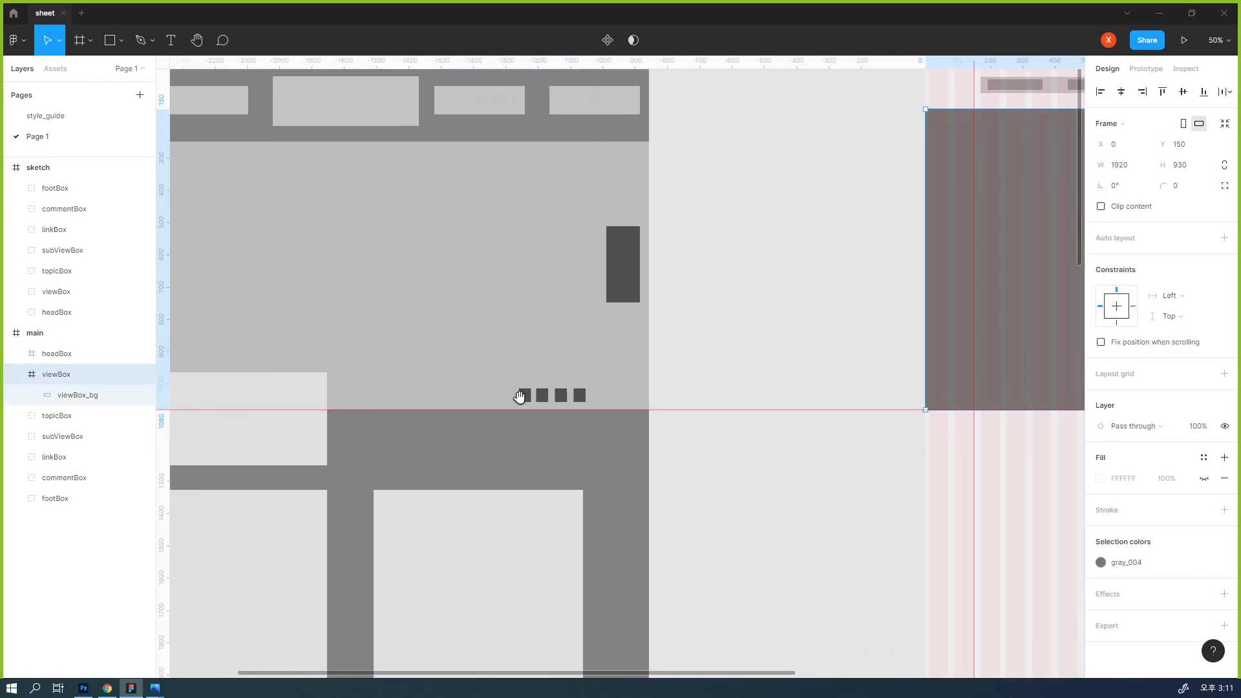
{"action": "left_click_drag", "start_coordinate": [414, 357], "coordinate": [632, 332]}
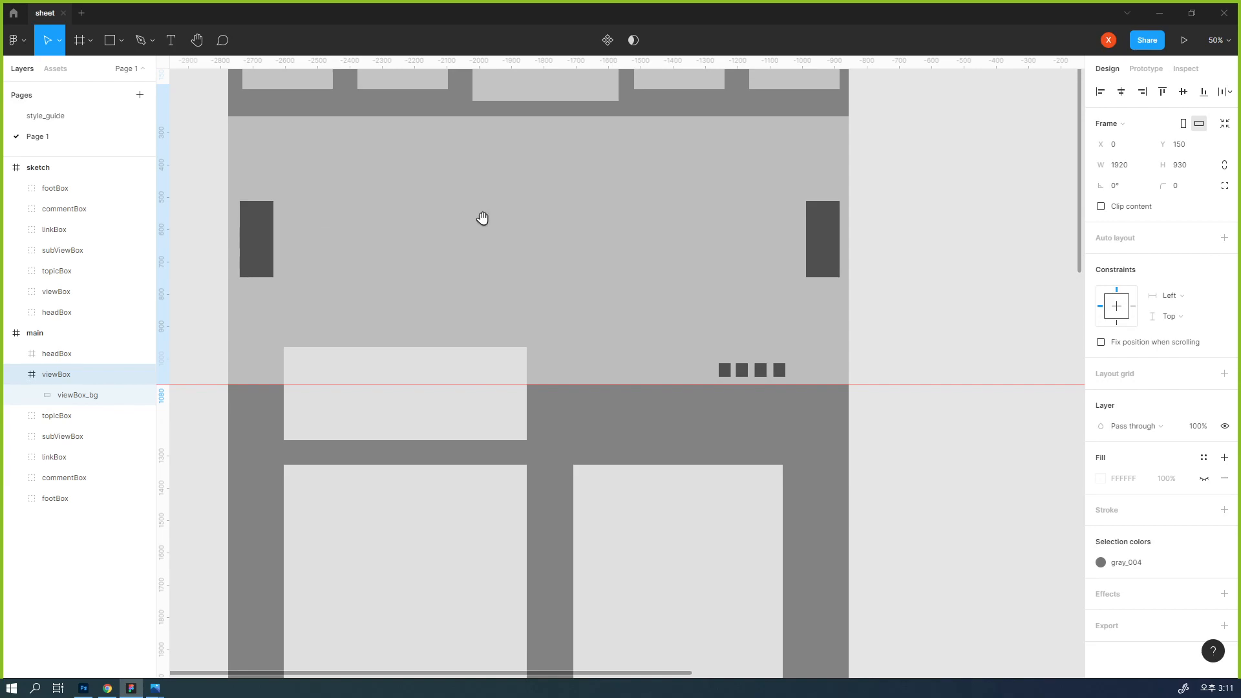
{"action": "left_click_drag", "start_coordinate": [889, 359], "coordinate": [363, 373]}
{"action": "scroll", "coordinate": [526, 362], "scroll_direction": "right", "scroll_amount": 3}
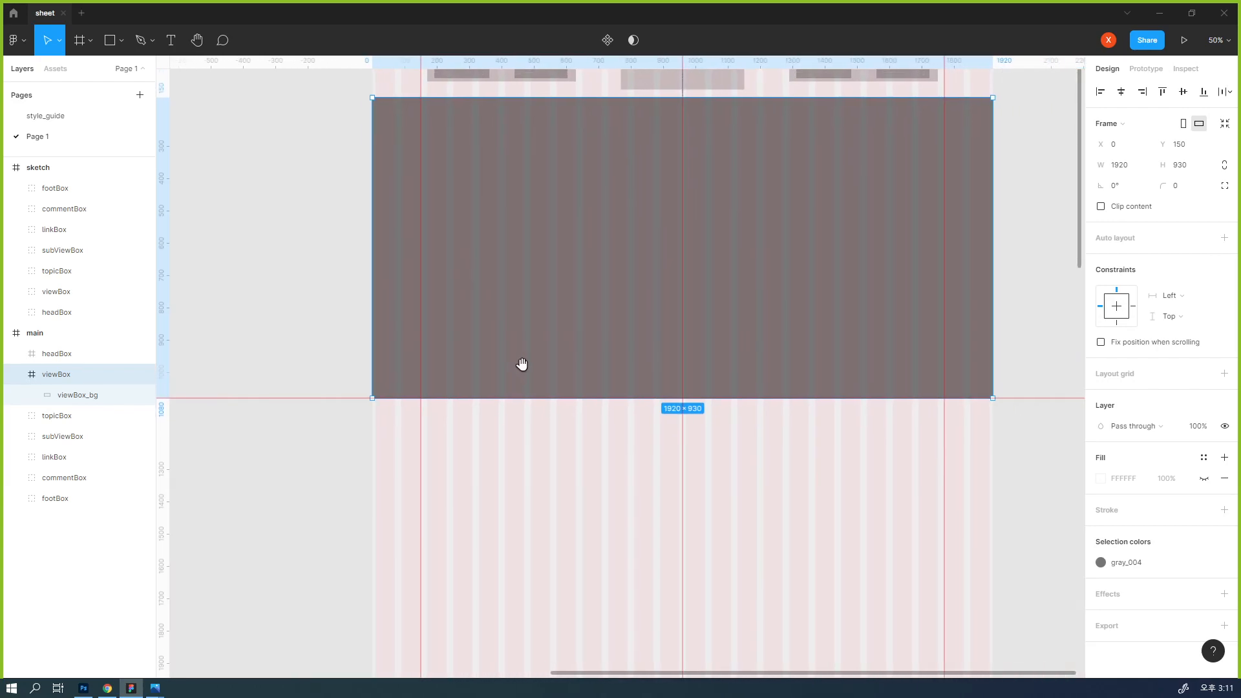
{"action": "left_click", "coordinate": [1012, 379]}
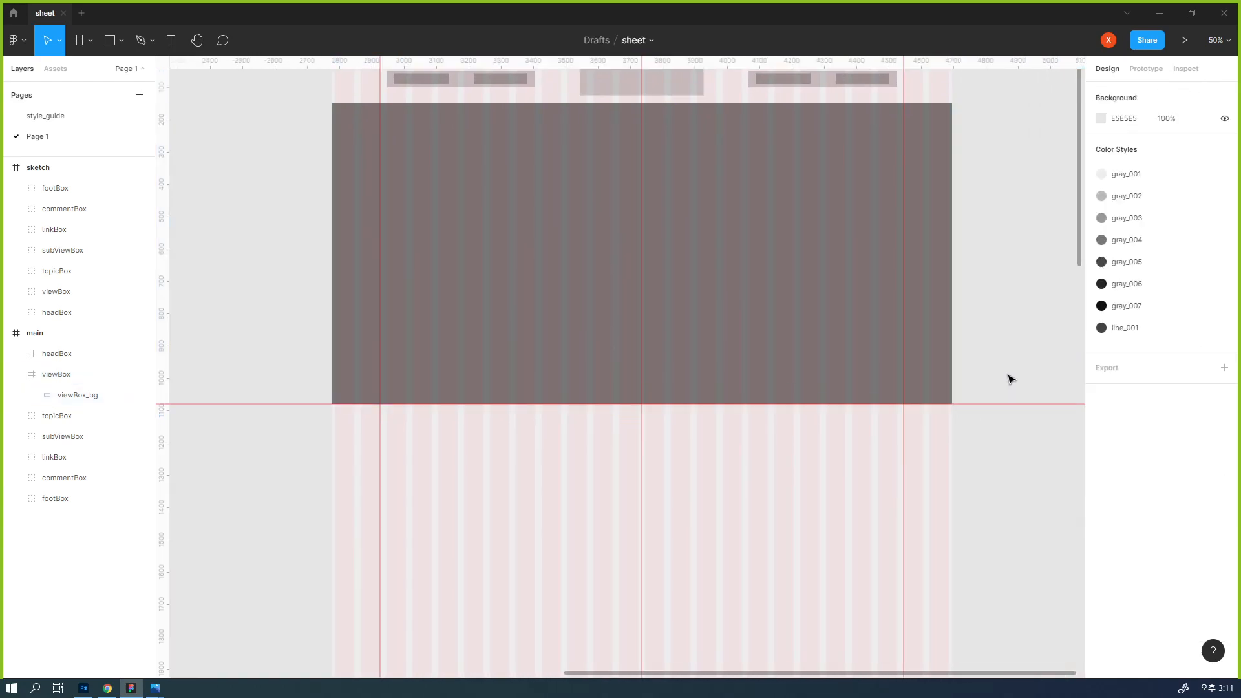
- Draw a 90 × 370 rectangle near the viewBox's left edge and place a duplicate at the same height near its right edge
{"action": "left_click", "coordinate": [69, 401]}
{"action": "left_click", "coordinate": [110, 40]}
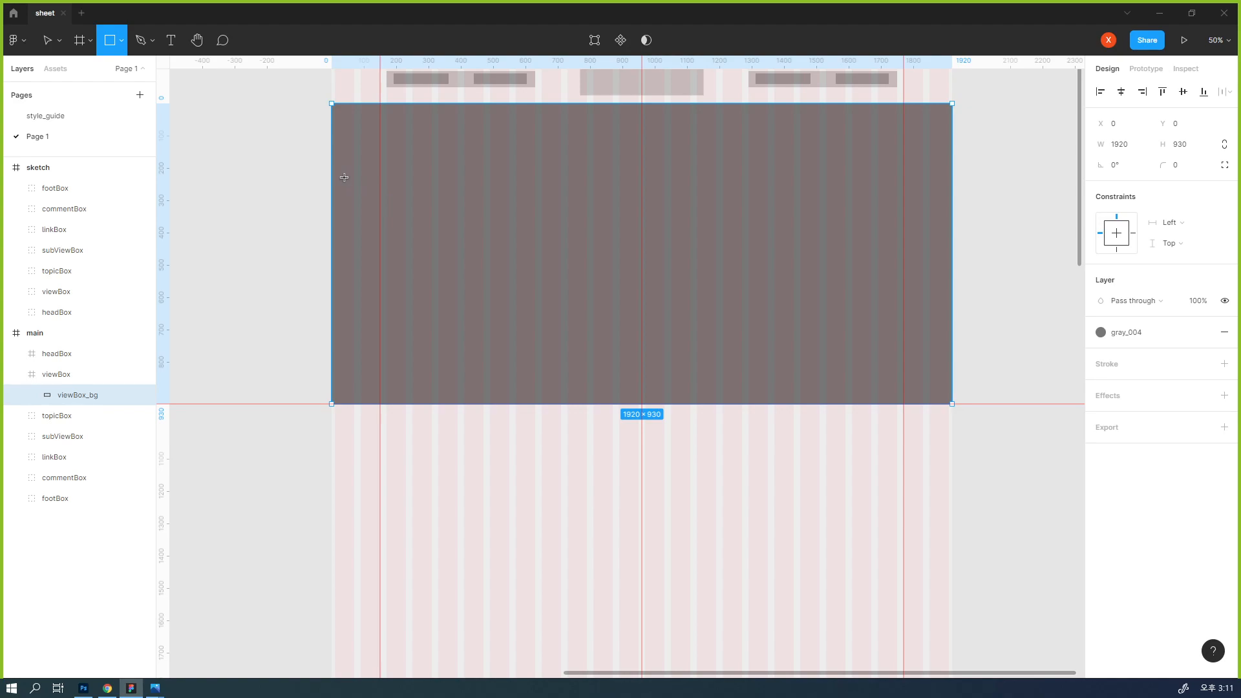
{"action": "mouse_move", "coordinate": [343, 175]}
{"action": "left_mouse_down"}
{"action": "mouse_move", "coordinate": [343, 255]}
{"action": "mouse_move", "coordinate": [355, 295]}
{"action": "mouse_move", "coordinate": [372, 298]}
{"action": "left_mouse_up"}
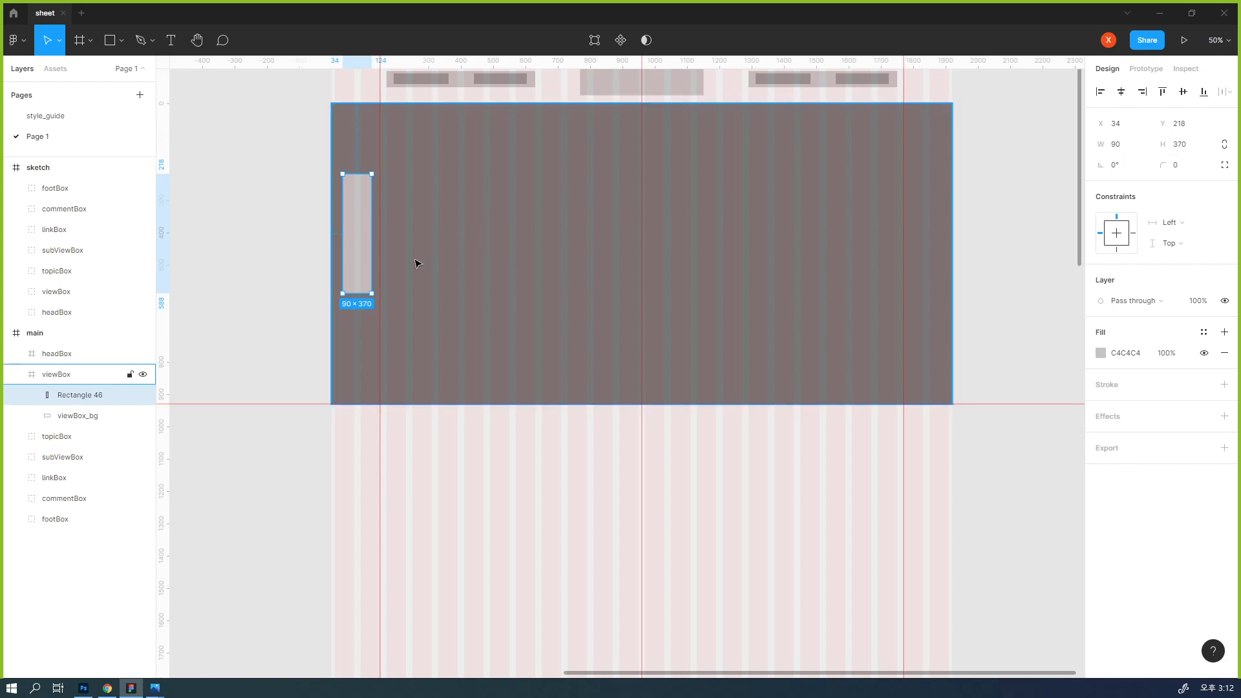
{"action": "left_click_drag", "start_coordinate": [361, 274], "coordinate": [939, 346]}
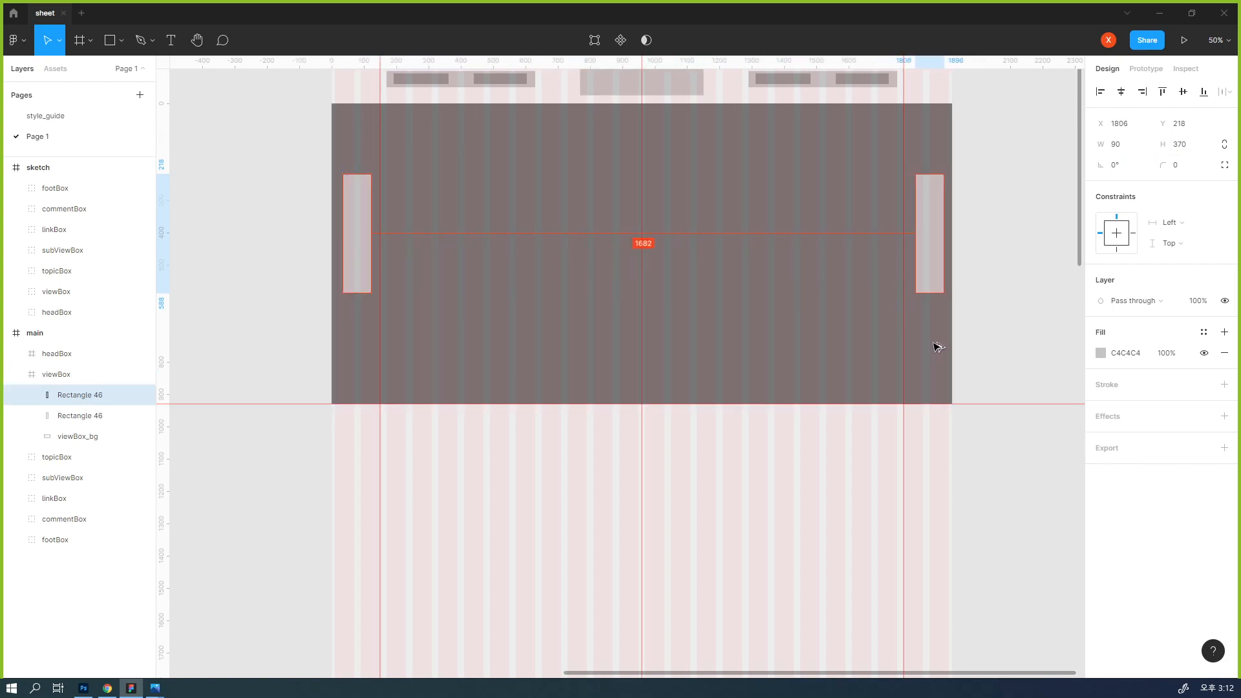
- Try moving both button rectangles up to Y 116 and vertically centring with the viewBox frame selected, and undo the alignment
{"action": "left_click", "coordinate": [352, 246], "text": "shift"}
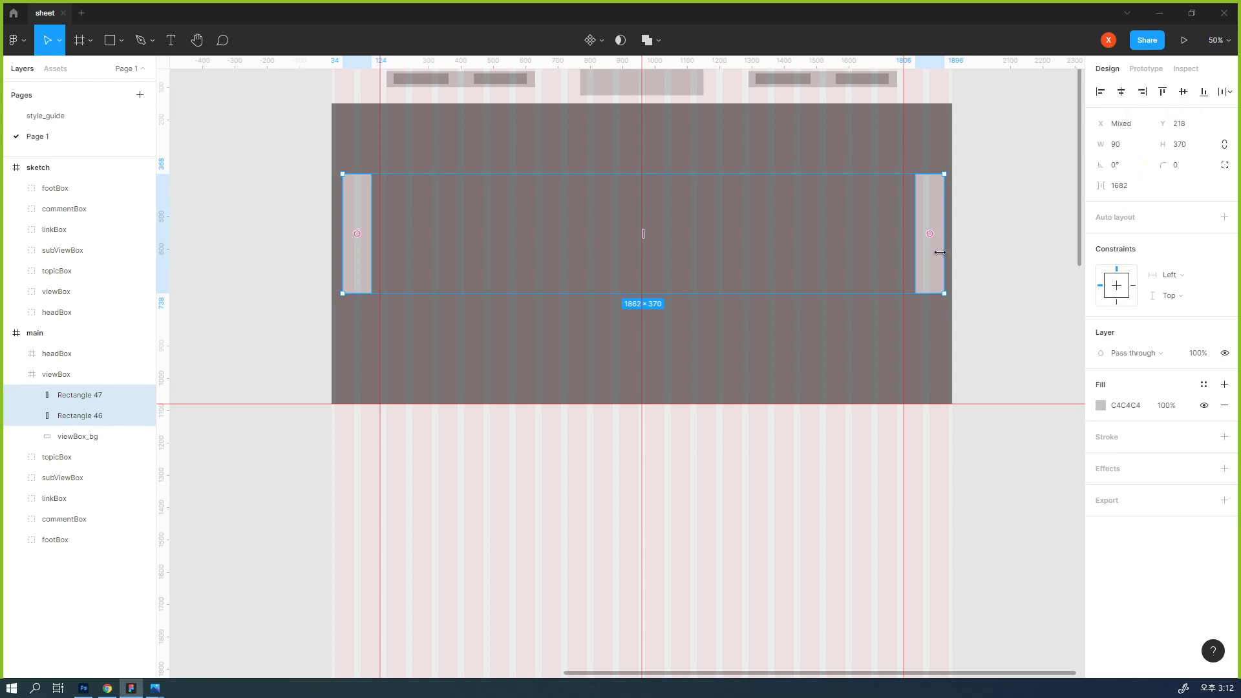
{"action": "left_click_drag", "start_coordinate": [934, 259], "coordinate": [939, 227]}
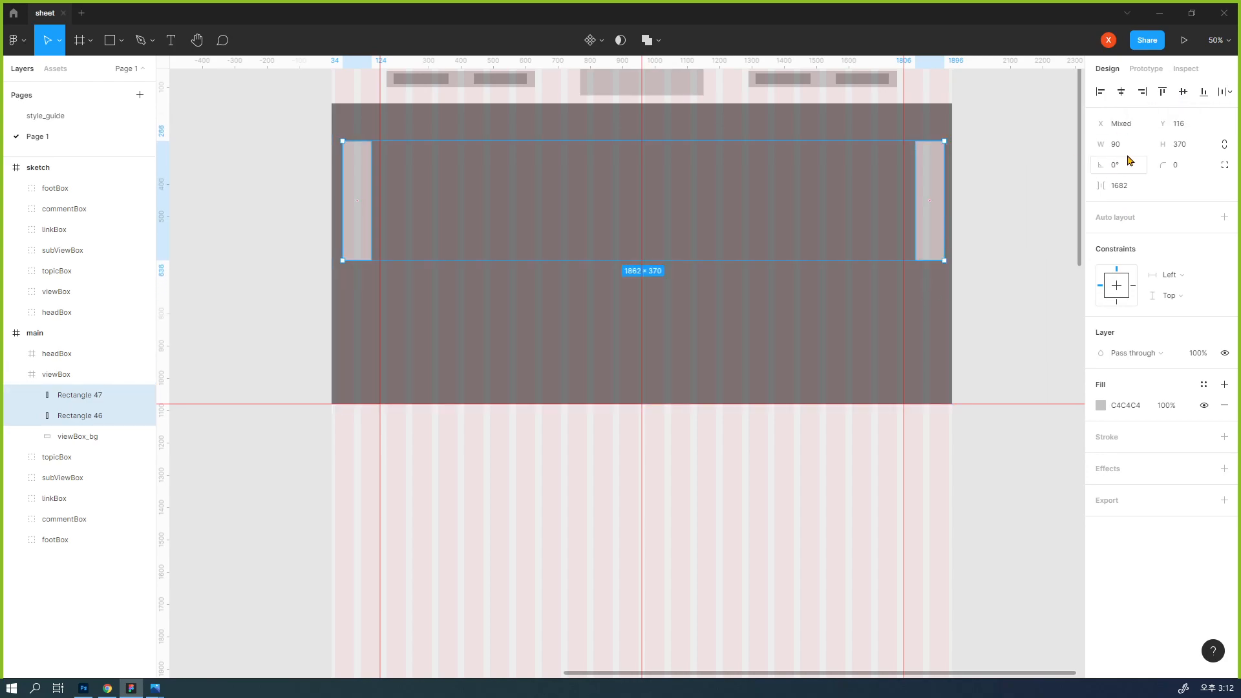
{"action": "left_click", "coordinate": [1184, 100]}
{"action": "left_click", "coordinate": [88, 375]}
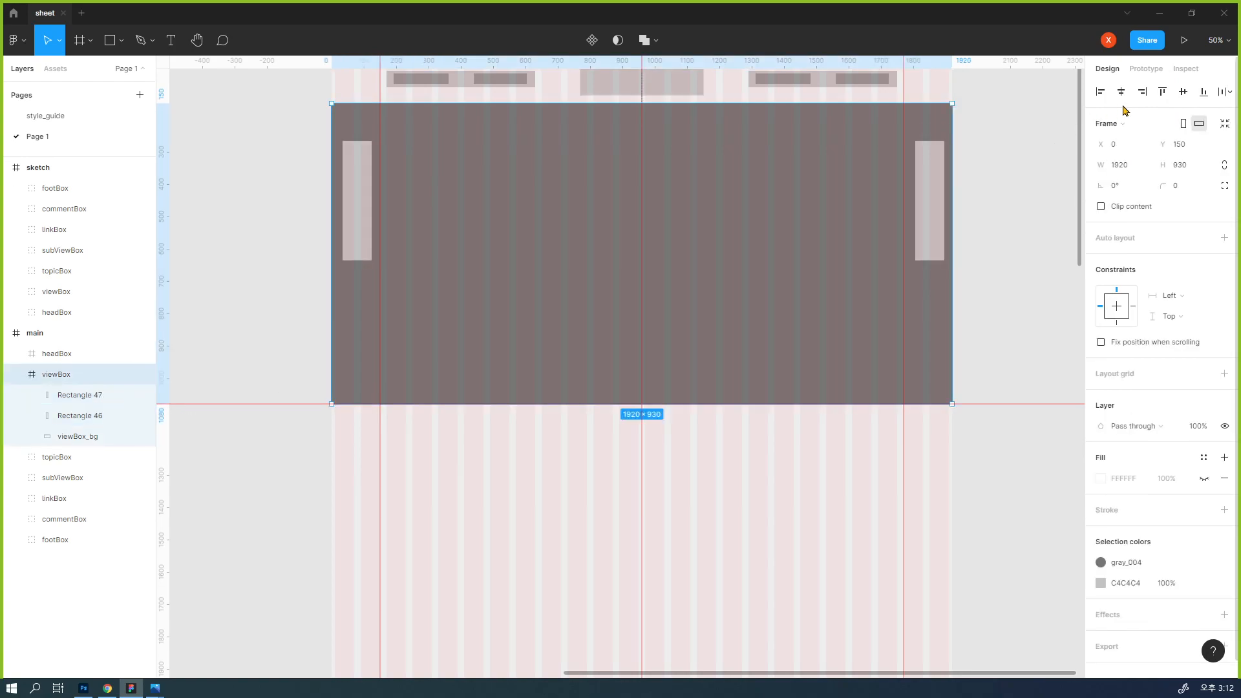
{"action": "left_click", "coordinate": [1183, 91]}
{"action": "key", "text": "ctrl+z"}
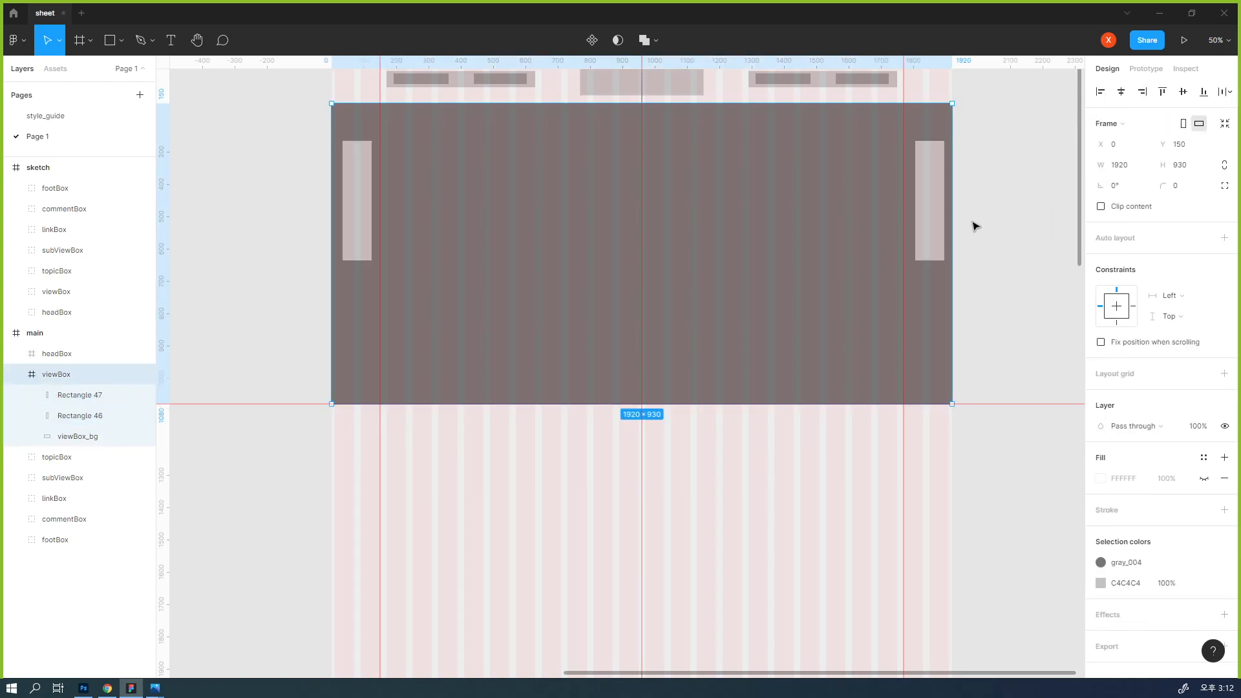
- Align Rectangle 46, Rectangle 47 and viewBox_bg on their vertical centres
{"action": "left_click", "coordinate": [993, 272]}
{"action": "left_click", "coordinate": [71, 437]}
{"action": "left_click", "coordinate": [119, 399], "text": "shift"}
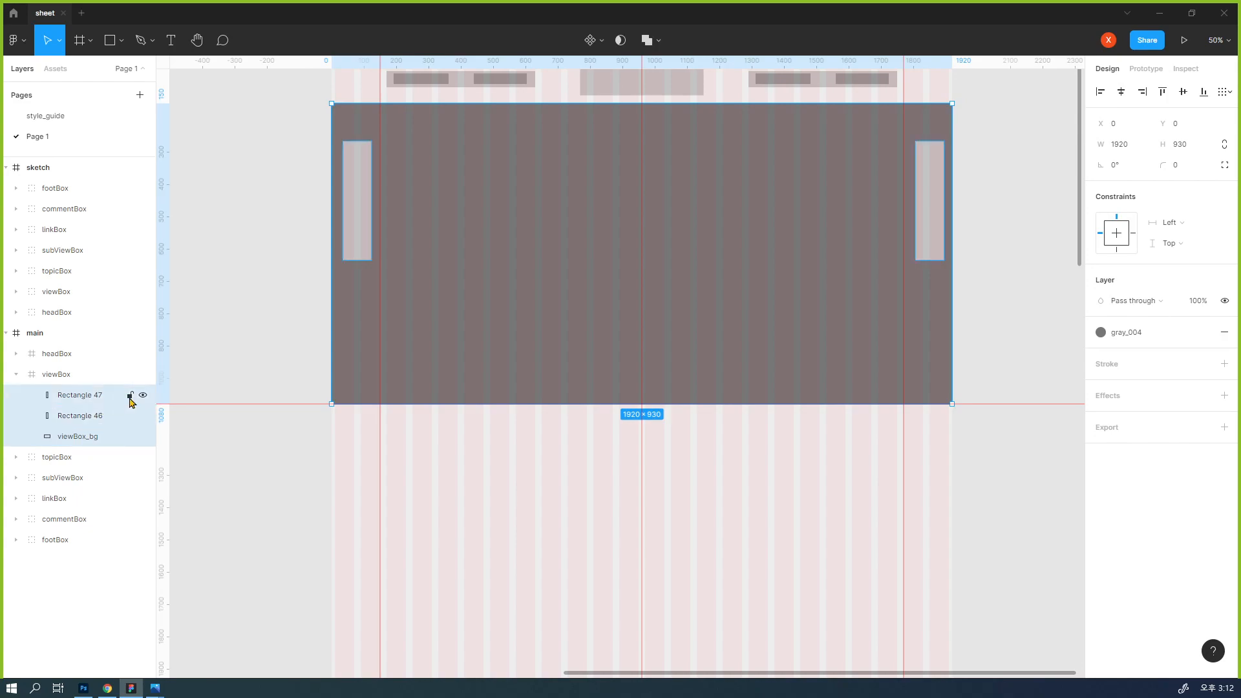
{"action": "left_click", "coordinate": [1183, 91]}
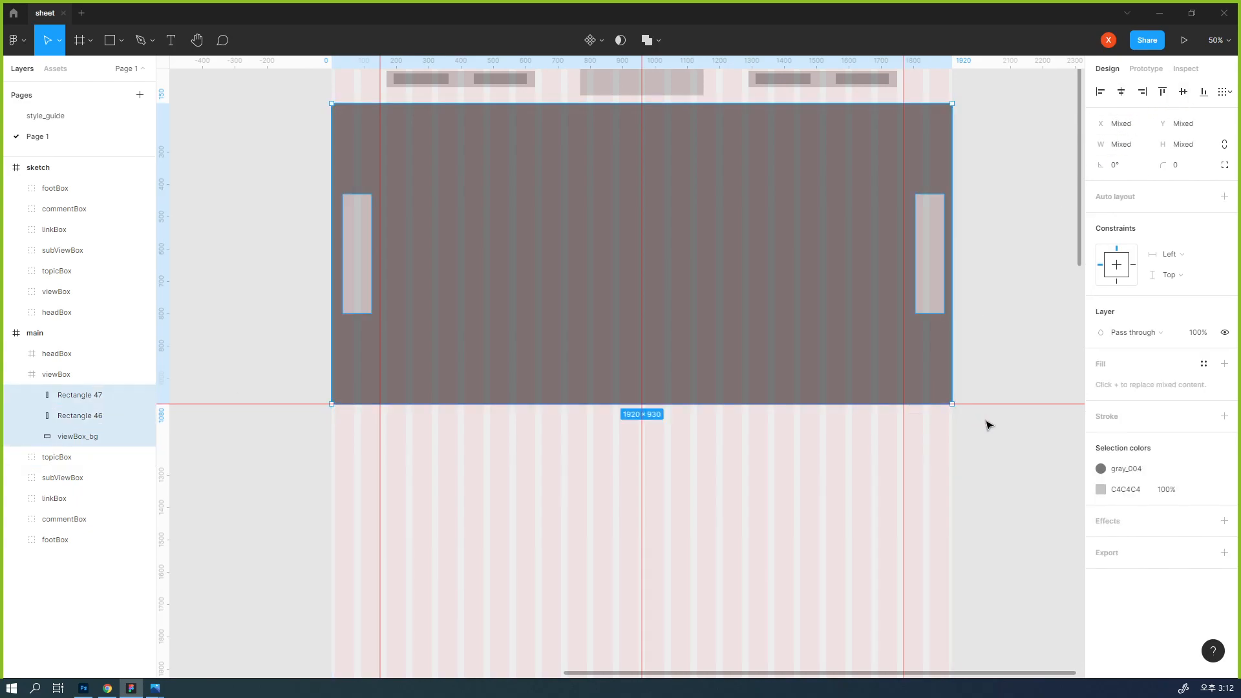
{"action": "left_click", "coordinate": [983, 371]}
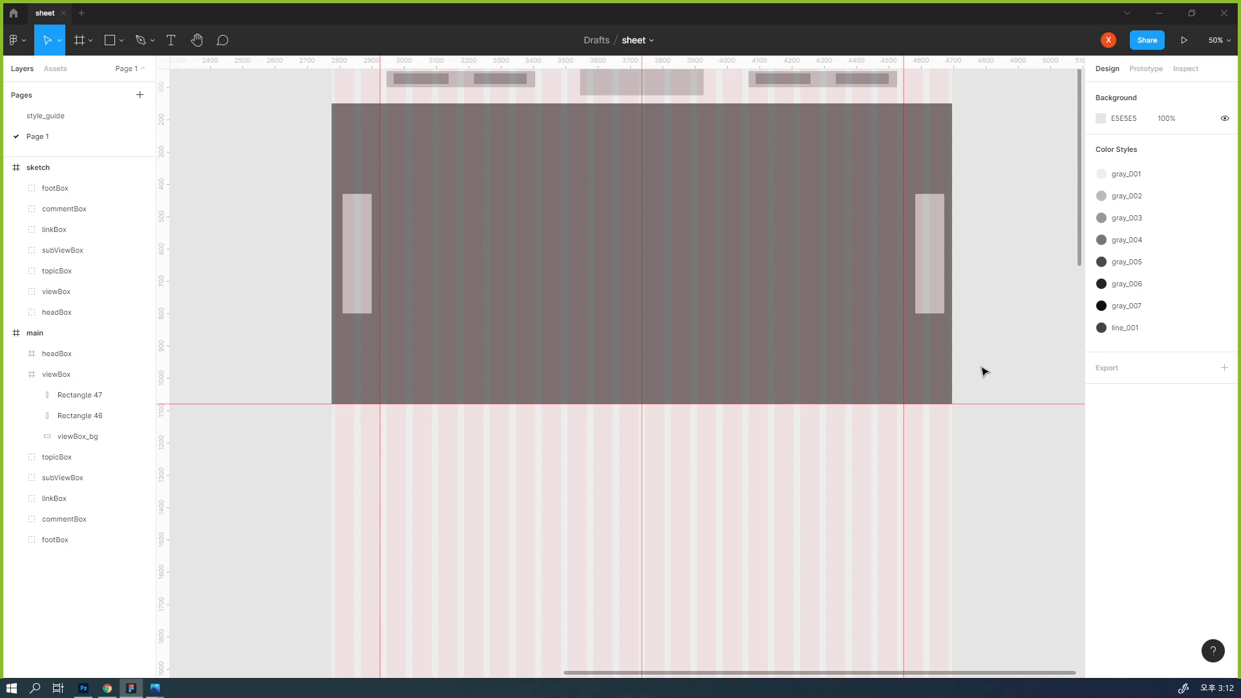
- Try placing the left button rectangle against the left guide at X 60, and undo the move
{"action": "scroll", "coordinate": [986, 375], "scroll_direction": "up", "scroll_amount": 2}
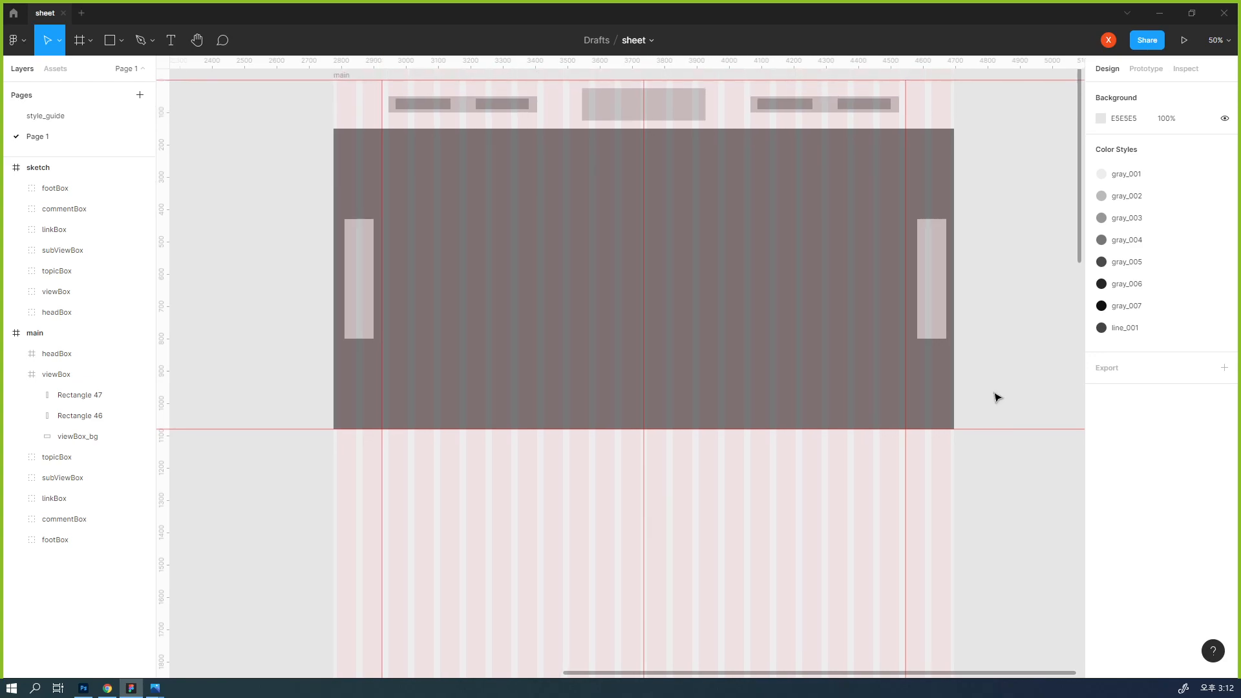
{"action": "key", "text": "Escape"}
{"action": "scroll", "coordinate": [360, 280], "scroll_direction": "up", "scroll_amount": 4}
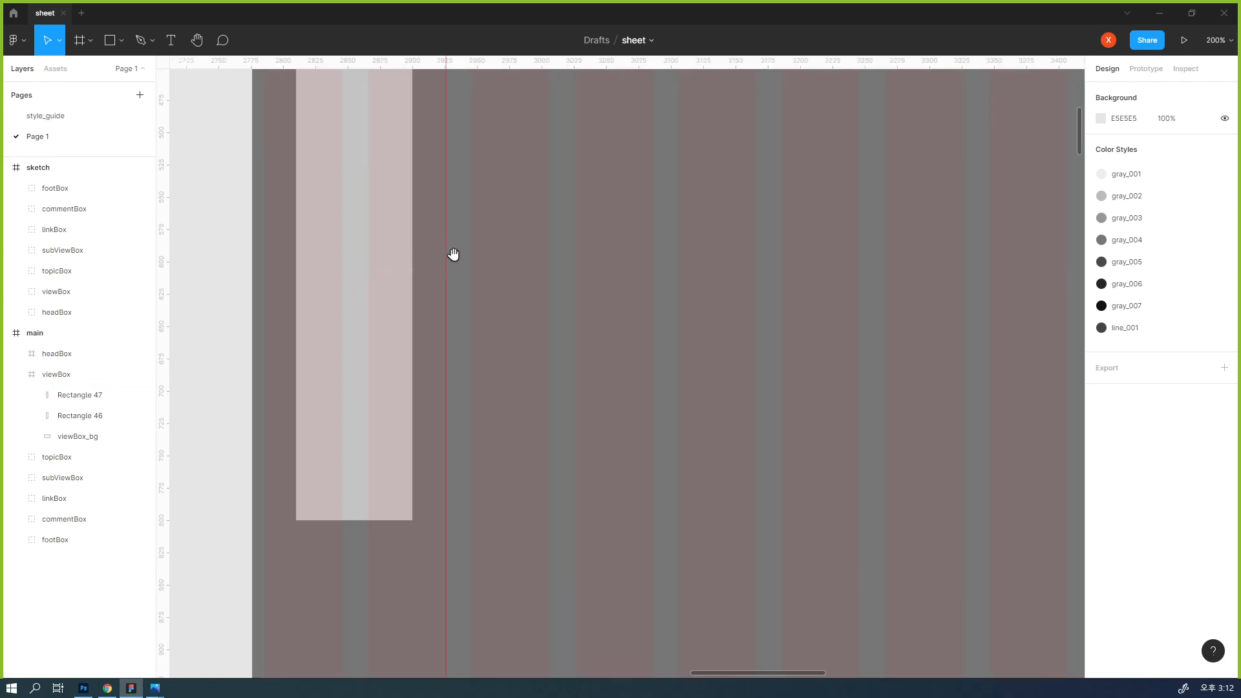
{"action": "left_click_drag", "start_coordinate": [369, 275], "coordinate": [390, 284]}
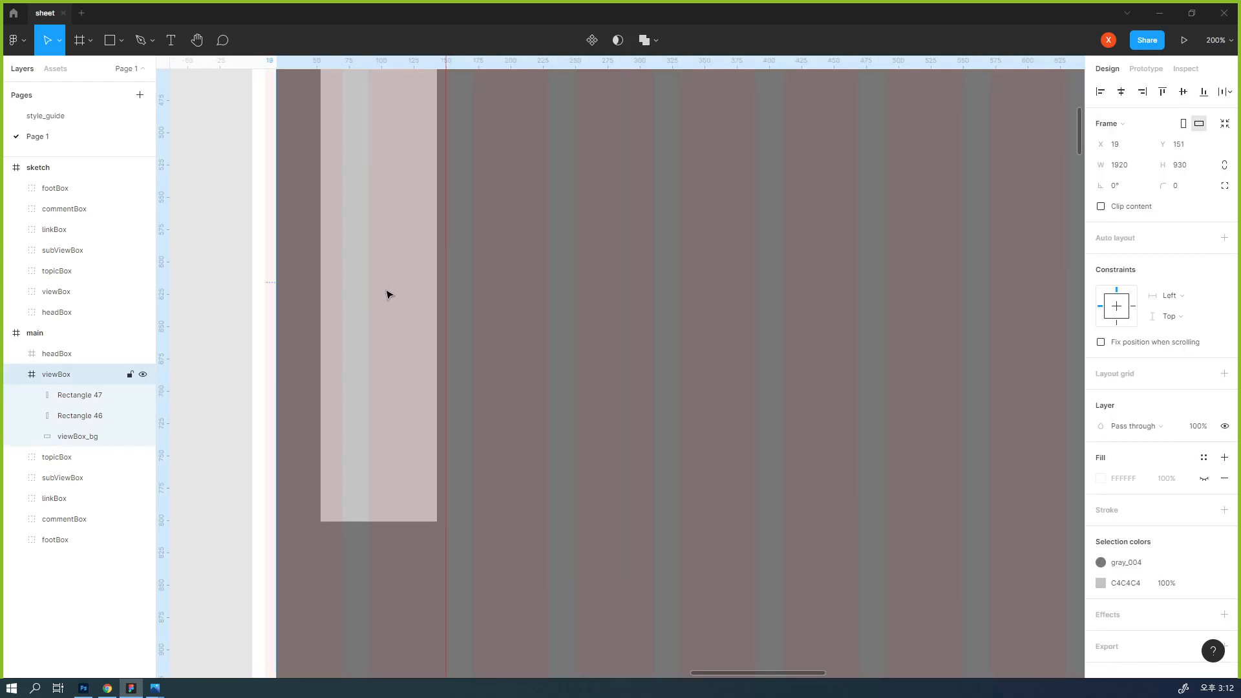
{"action": "key", "text": "ctrl+z"}
{"action": "left_click", "coordinate": [271, 388]}
{"action": "left_click_drag", "start_coordinate": [349, 388], "coordinate": [388, 382]}
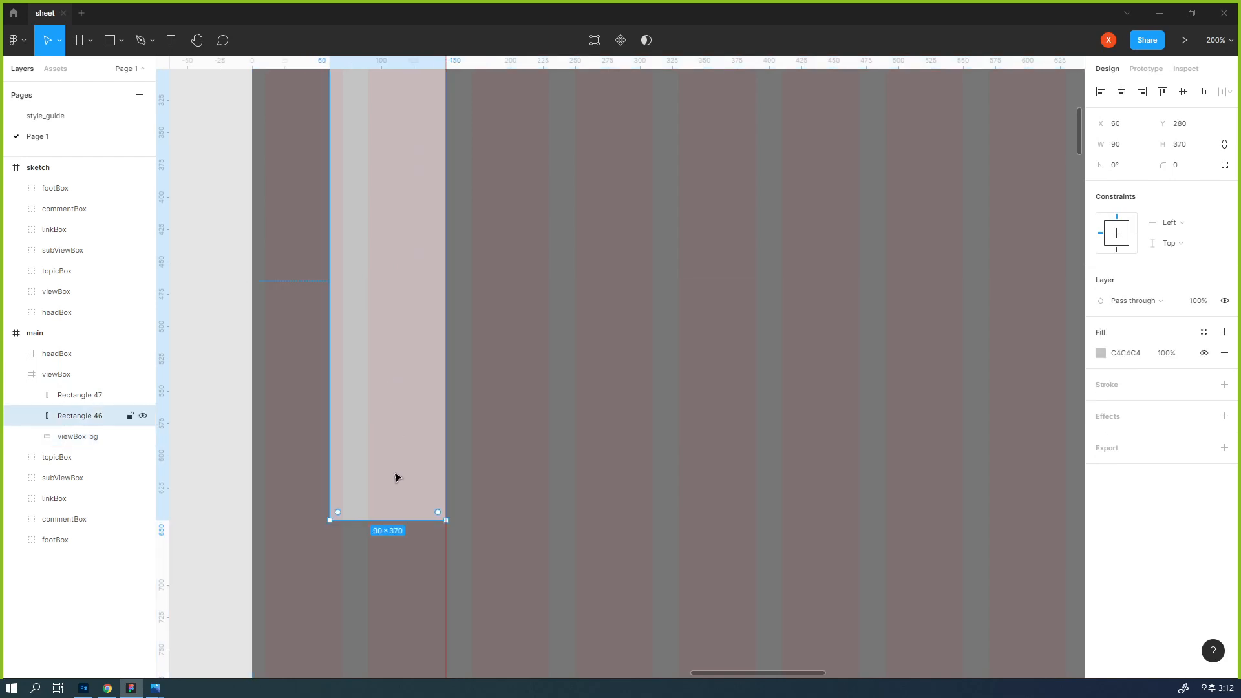
{"action": "left_click_drag", "start_coordinate": [568, 377], "coordinate": [668, 463]}
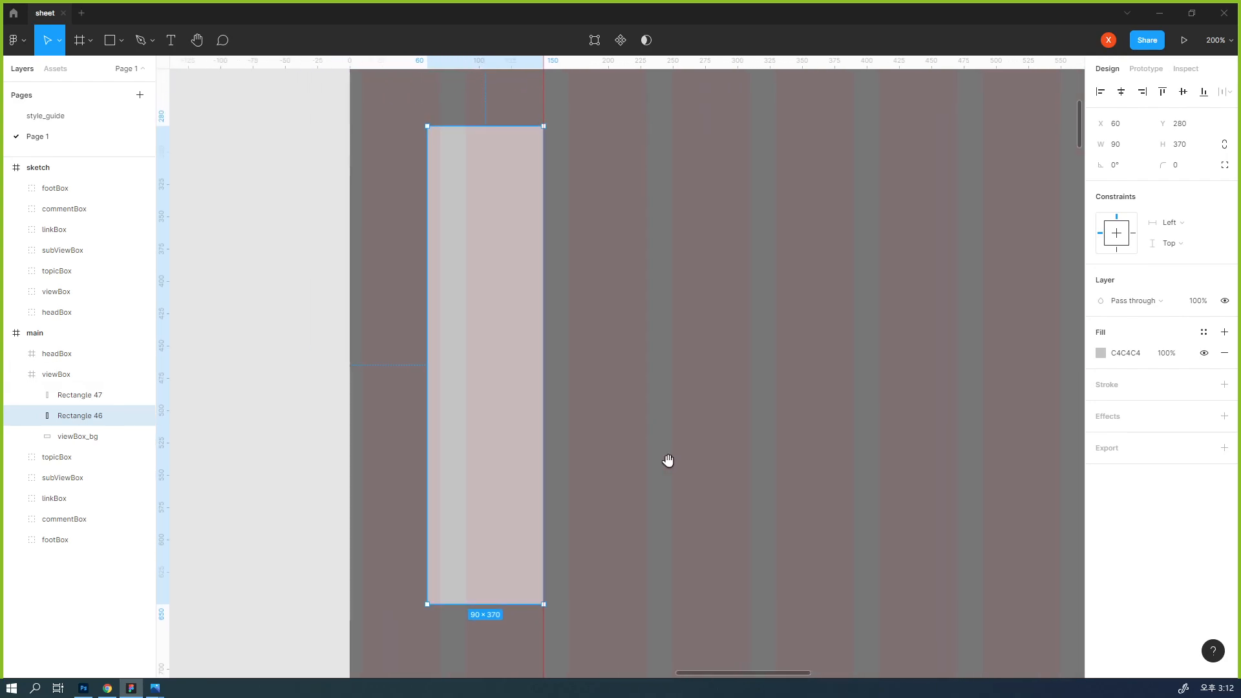
{"action": "key", "text": "ctrl+z"}
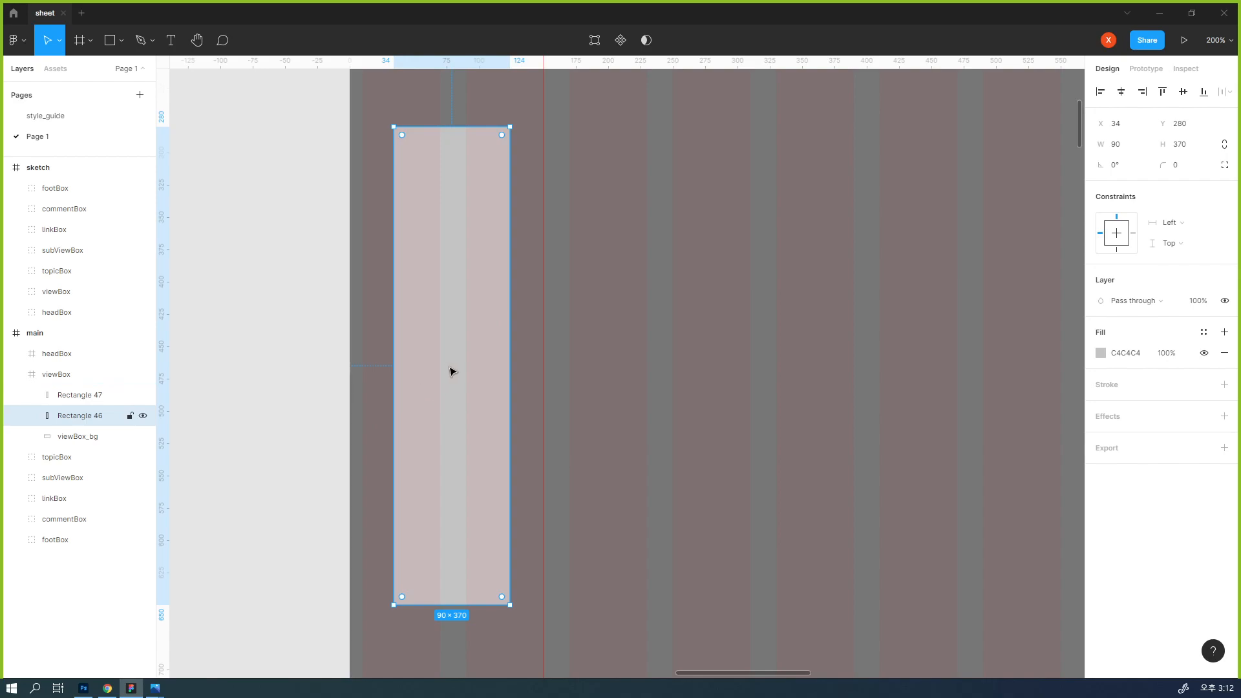
- Group Rectangle 46 and Rectangle 47 inside the viewBox frame
{"action": "key", "text": "ctrl+minus"}
{"action": "key", "text": "ctrl+minus"}
{"action": "key", "text": "ctrl+minus"}
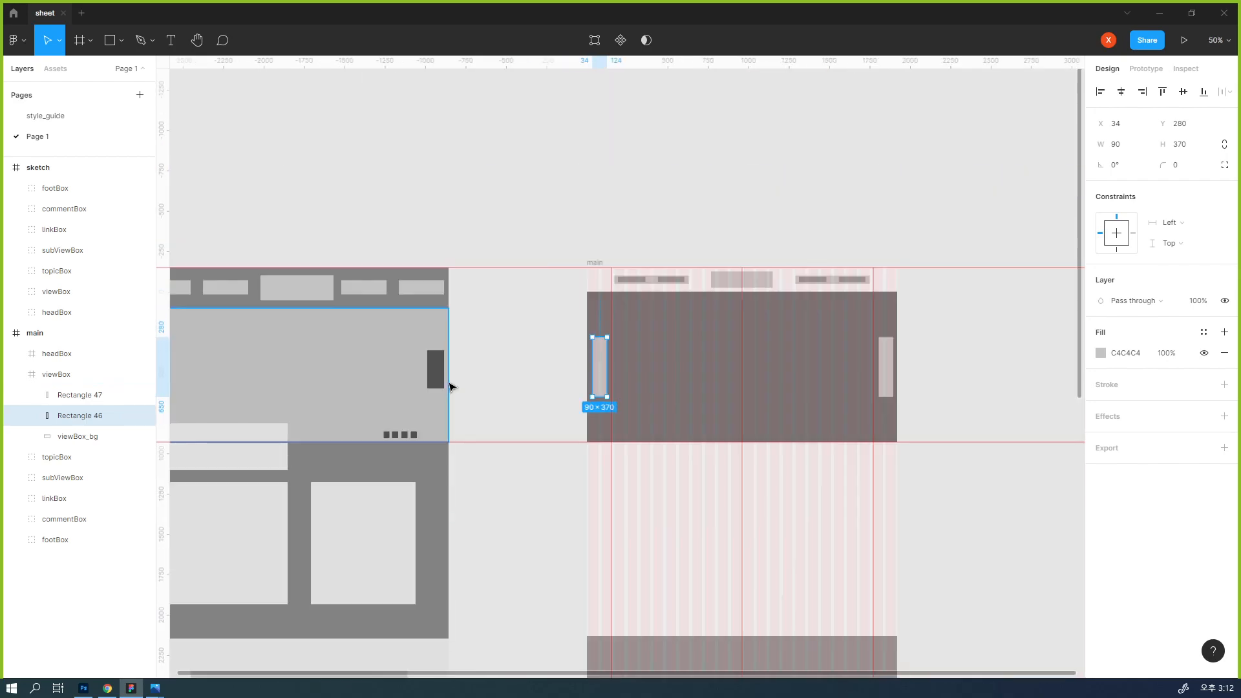
{"action": "mouse_move", "coordinate": [781, 420]}
{"action": "left_mouse_down"}
{"action": "mouse_move", "coordinate": [649, 412]}
{"action": "mouse_move", "coordinate": [761, 386]}
{"action": "mouse_move", "coordinate": [776, 416]}
{"action": "left_mouse_up"}
{"action": "scroll", "coordinate": [650, 412], "scroll_direction": "up", "scroll_amount": 1}
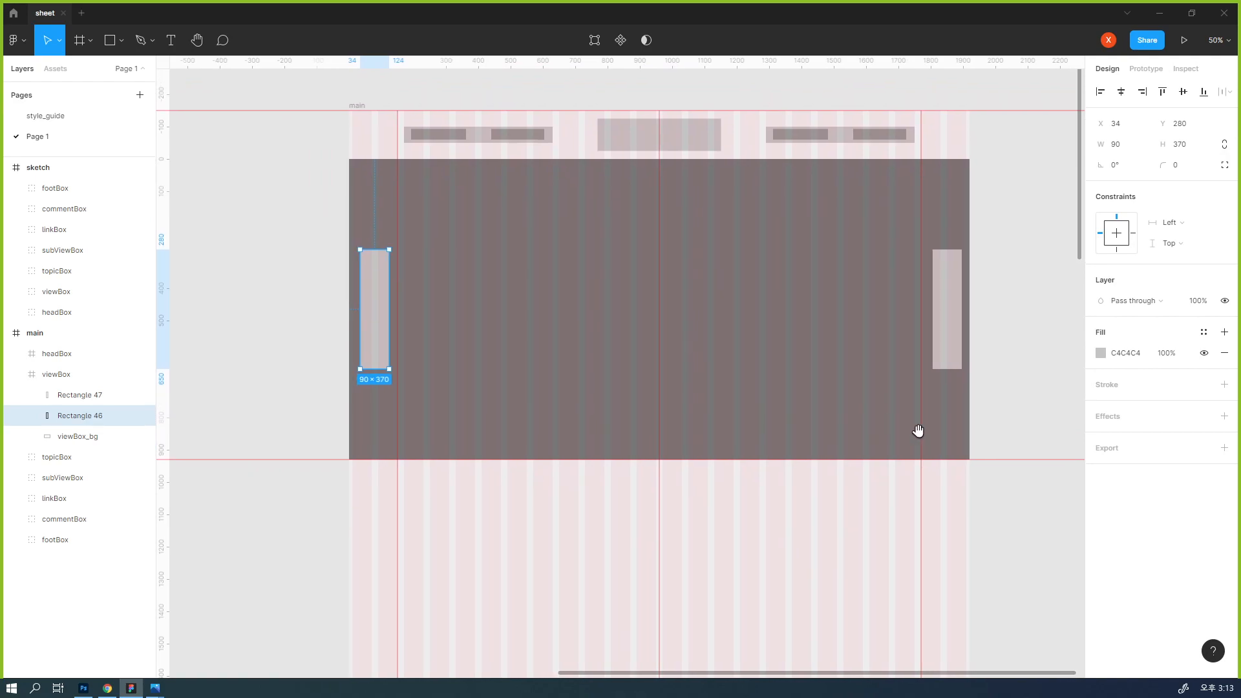
{"action": "left_click", "coordinate": [1022, 448]}
{"action": "left_click", "coordinate": [958, 355]}
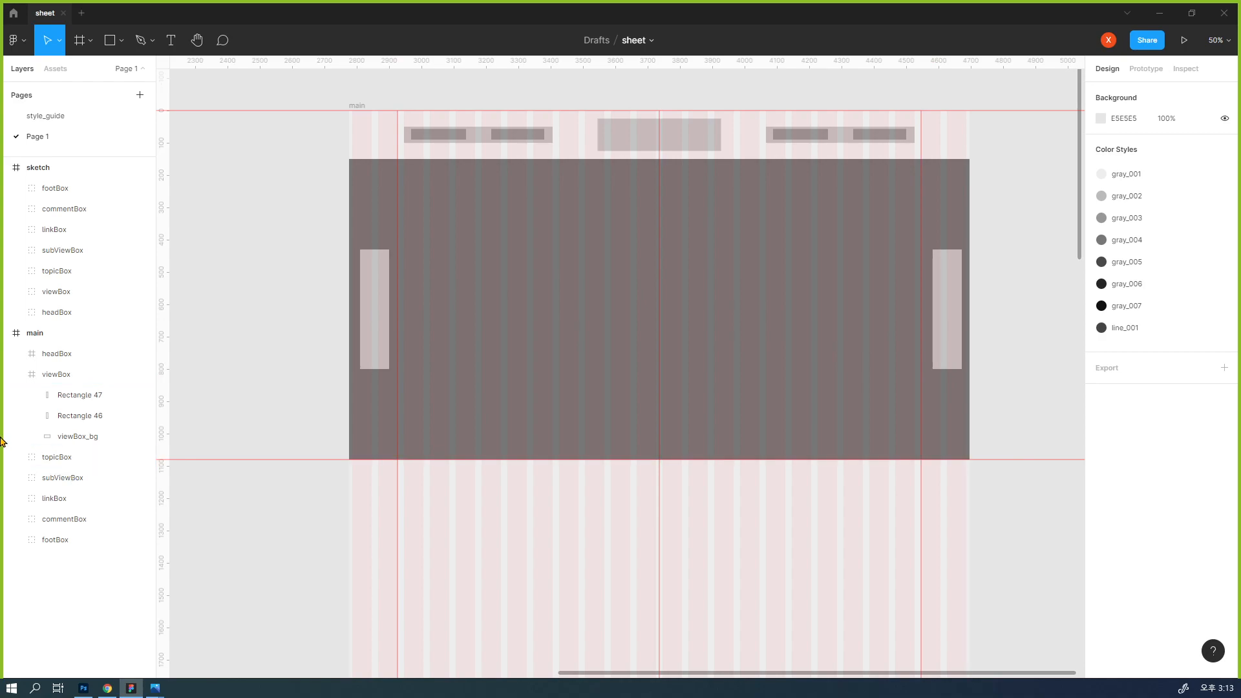
{"action": "left_click", "coordinate": [78, 396]}
{"action": "left_click", "coordinate": [78, 415], "text": "shift"}
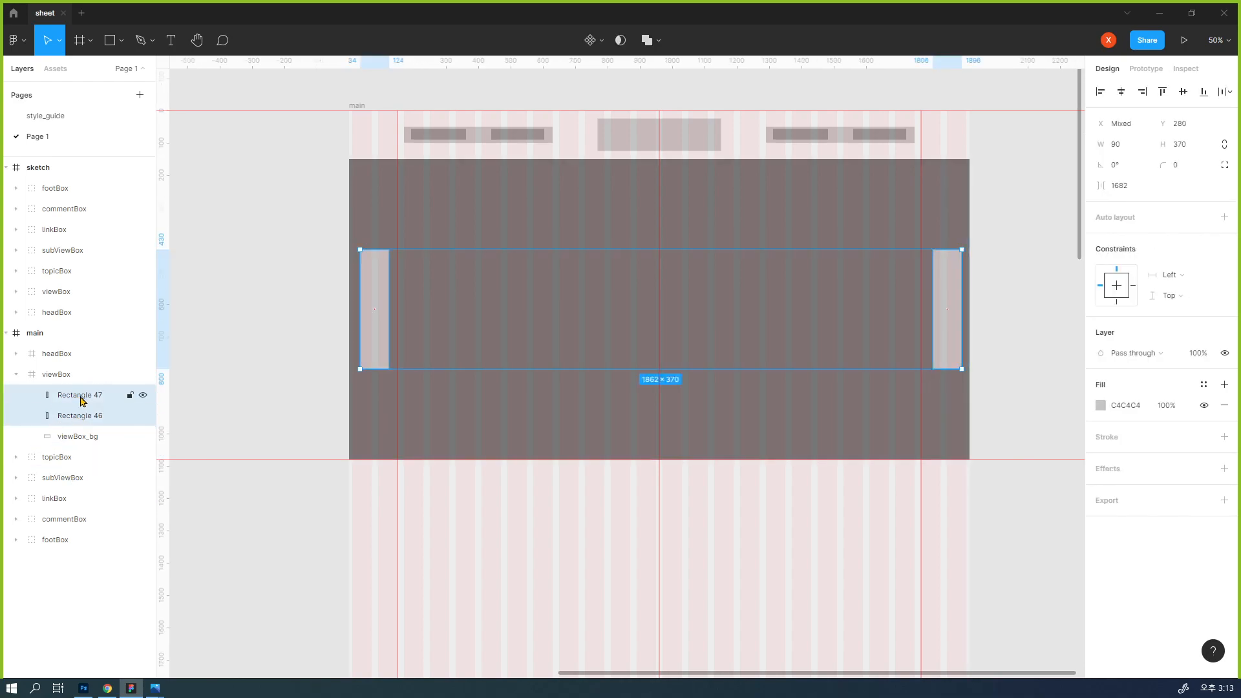
{"action": "key", "text": "ctrl+g"}
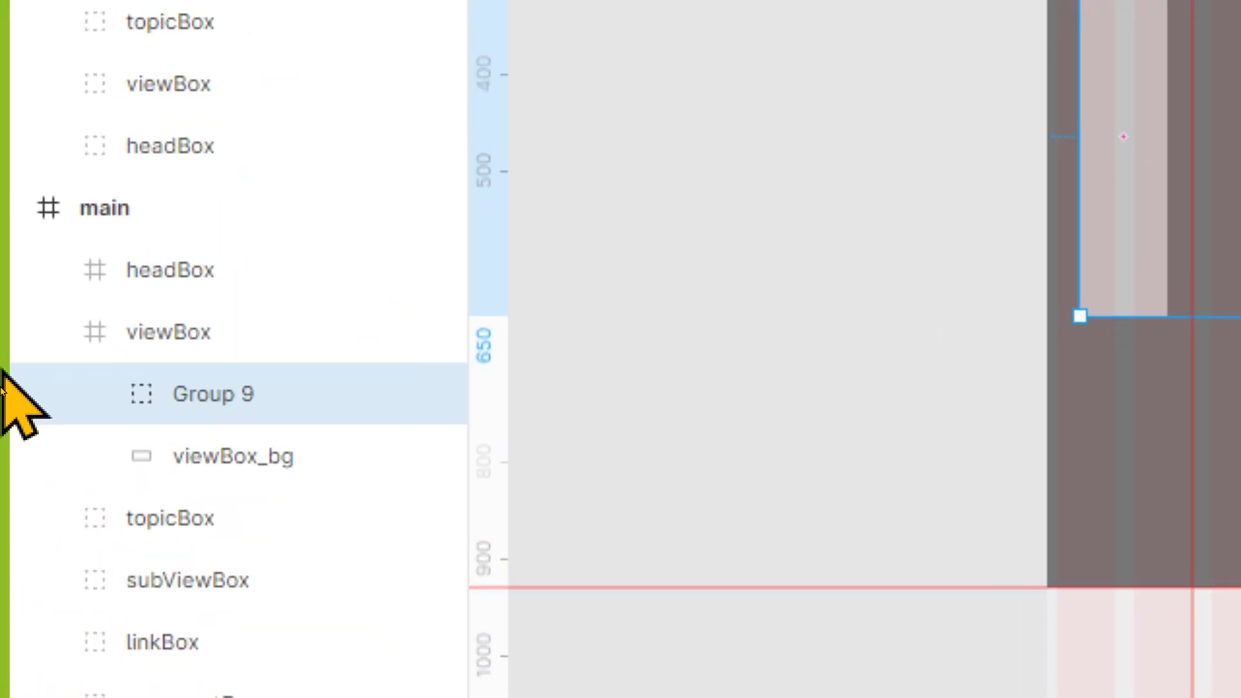
- Rename the group of the two button rectangles as slide_button
{"action": "double_click", "coordinate": [215, 301]}
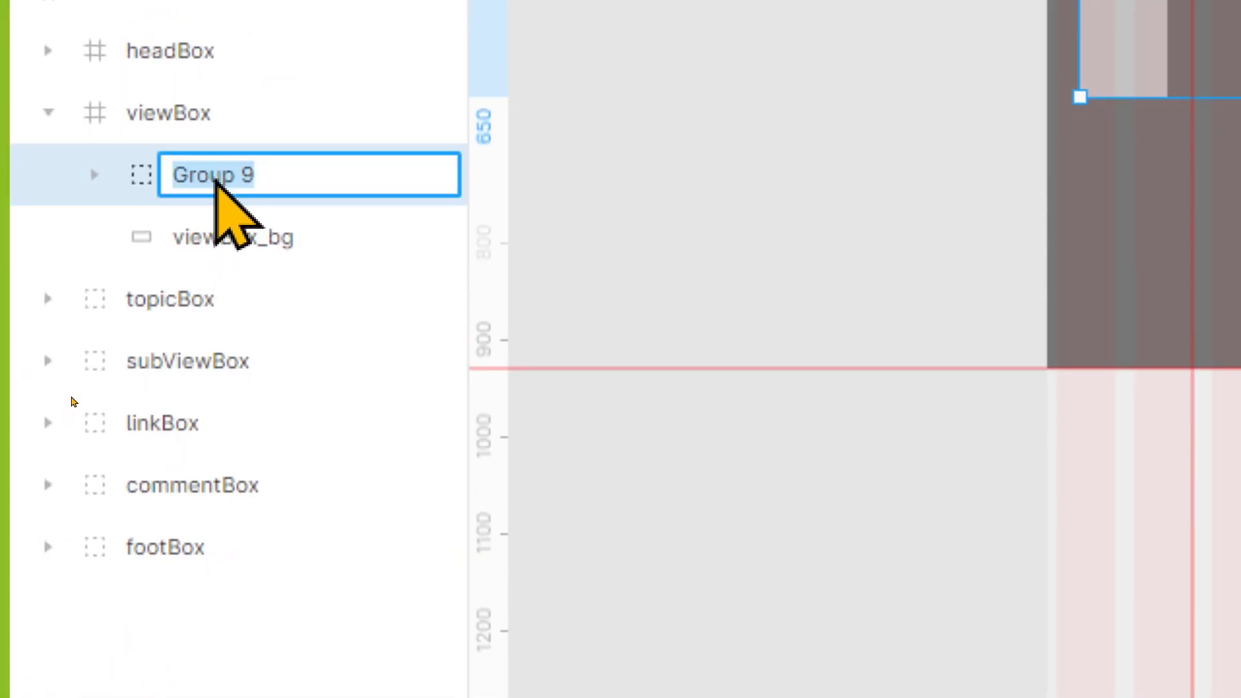
{"action": "type", "text": "s;"}
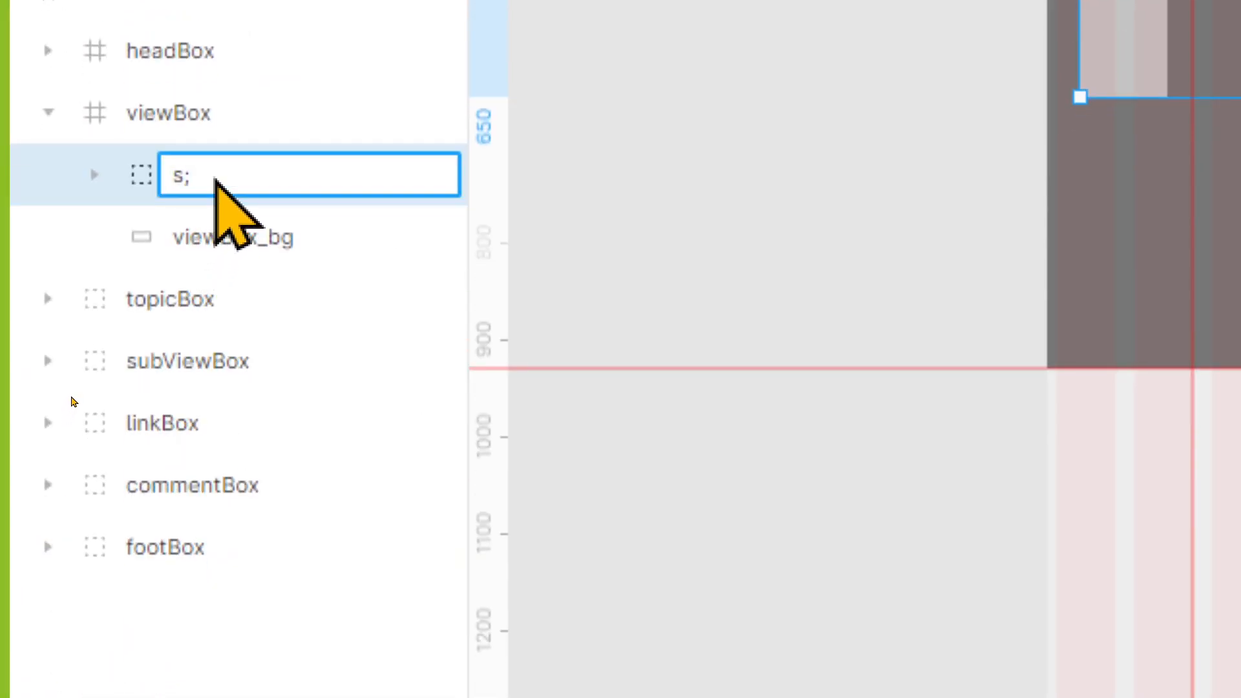
{"action": "type", "text": "lide_btn"}
{"action": "key", "text": "Return"}
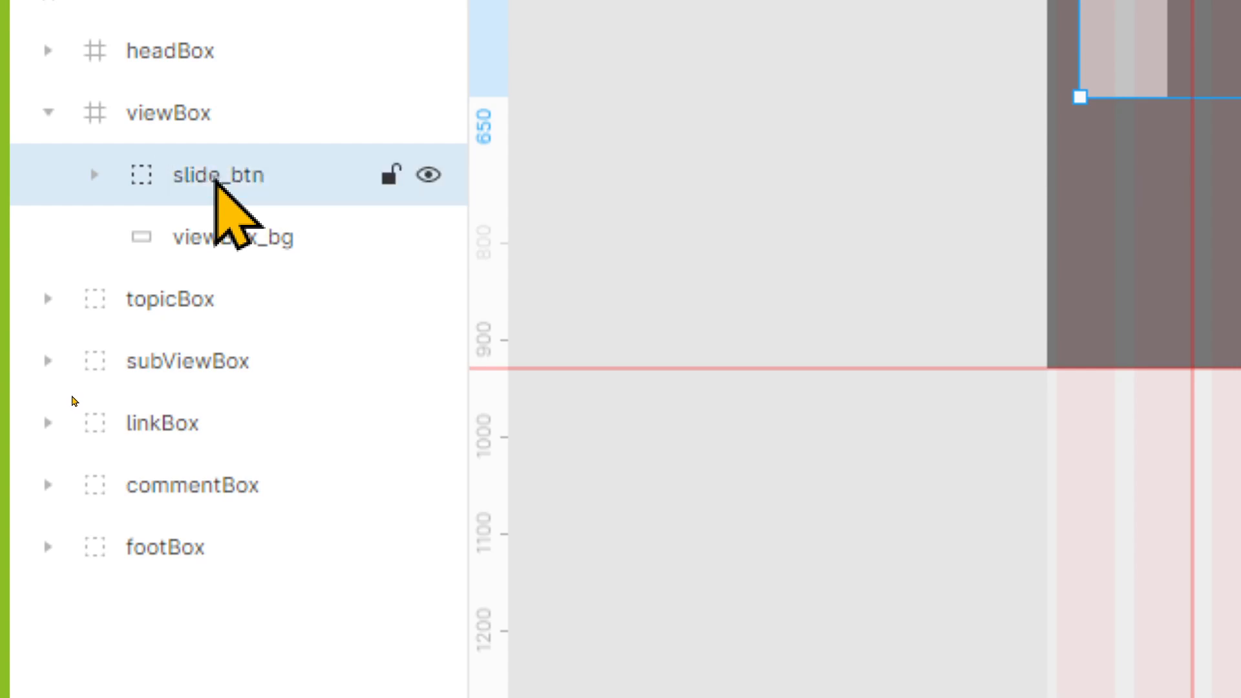
{"action": "double_click", "coordinate": [226, 183]}
{"action": "left_click", "coordinate": [244, 185]}
{"action": "type", "text": "uto"}
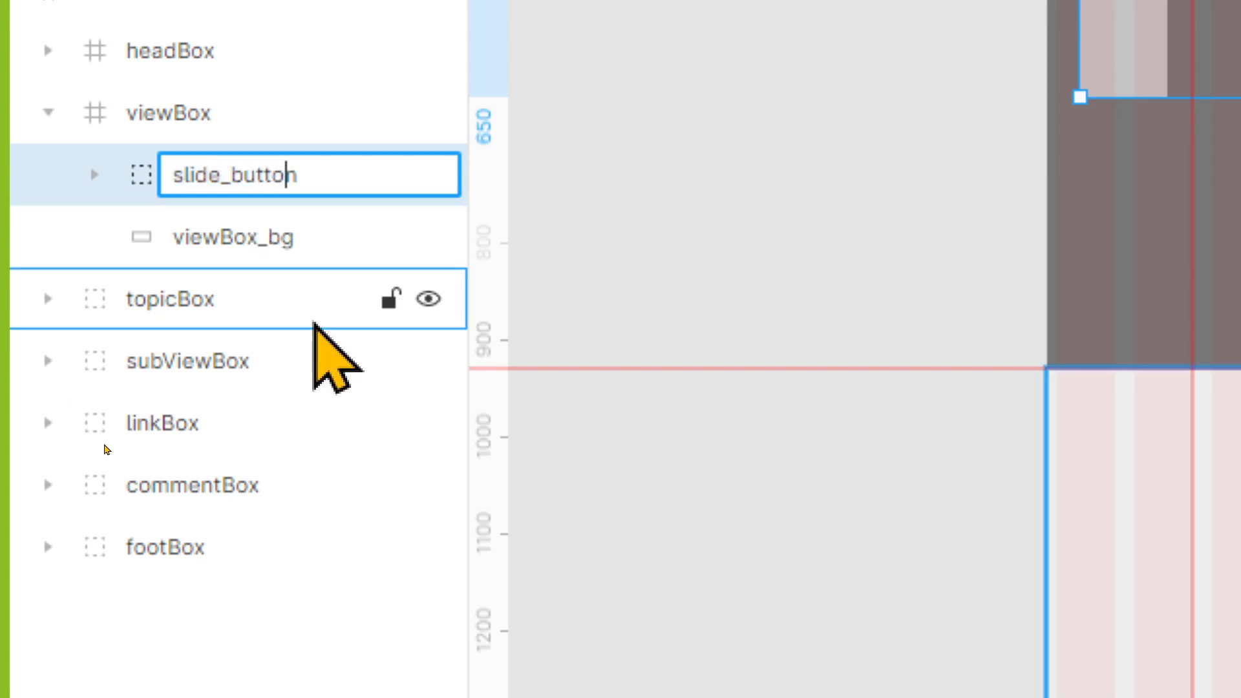
{"action": "key", "text": "Return"}
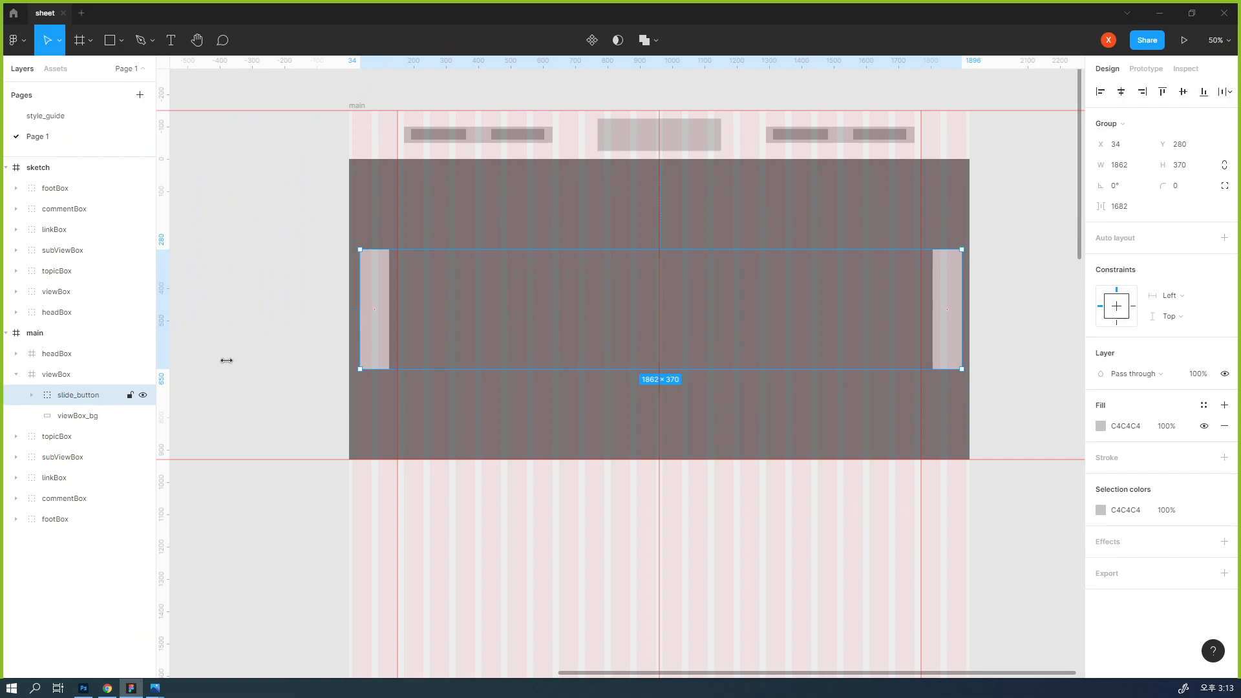
- Expand the slide_button group to reveal its two rectangles in the layer list
{"action": "left_click", "coordinate": [31, 395]}
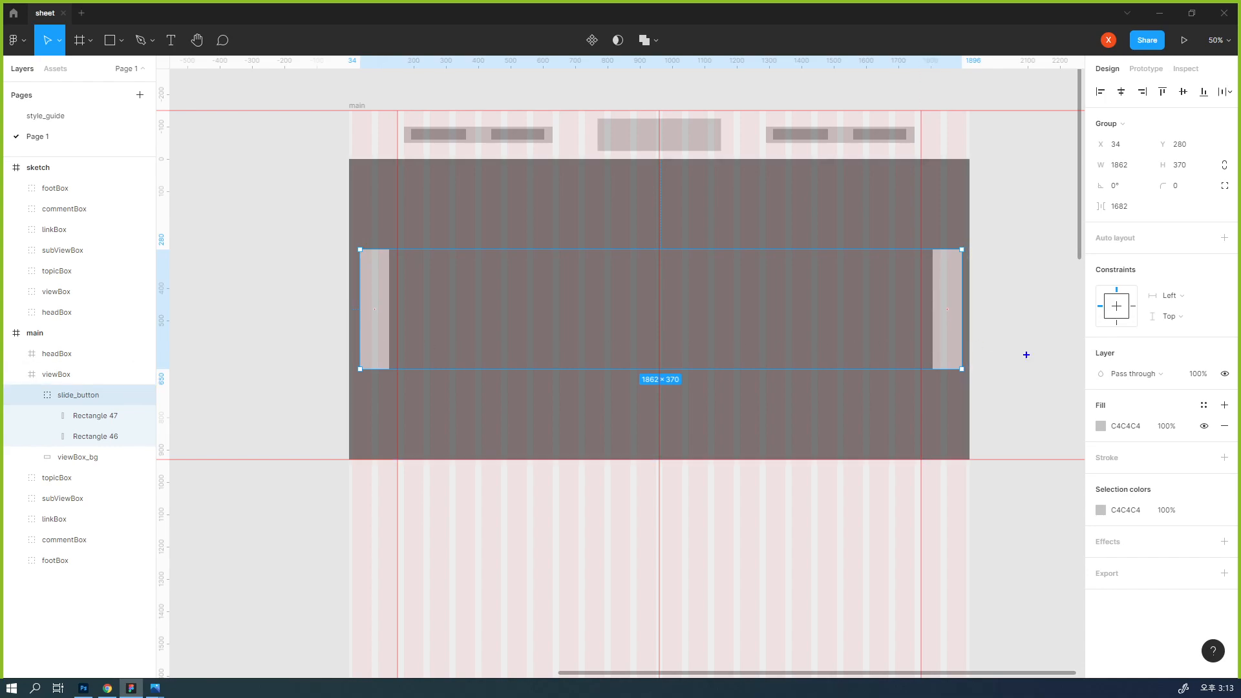
{"action": "mouse_move", "coordinate": [970, 377]}
{"action": "left_mouse_down"}
{"action": "mouse_move", "coordinate": [896, 318]}
{"action": "mouse_move", "coordinate": [914, 253]}
{"action": "mouse_move", "coordinate": [956, 228]}
{"action": "mouse_move", "coordinate": [1012, 283]}
{"action": "mouse_move", "coordinate": [997, 396]}
{"action": "mouse_move", "coordinate": [975, 409]}
{"action": "left_mouse_up"}
{"action": "mouse_move", "coordinate": [406, 384]}
{"action": "left_mouse_down"}
{"action": "mouse_move", "coordinate": [333, 288]}
{"action": "mouse_move", "coordinate": [368, 212]}
{"action": "mouse_move", "coordinate": [444, 286]}
{"action": "mouse_move", "coordinate": [394, 412]}
{"action": "left_mouse_up"}
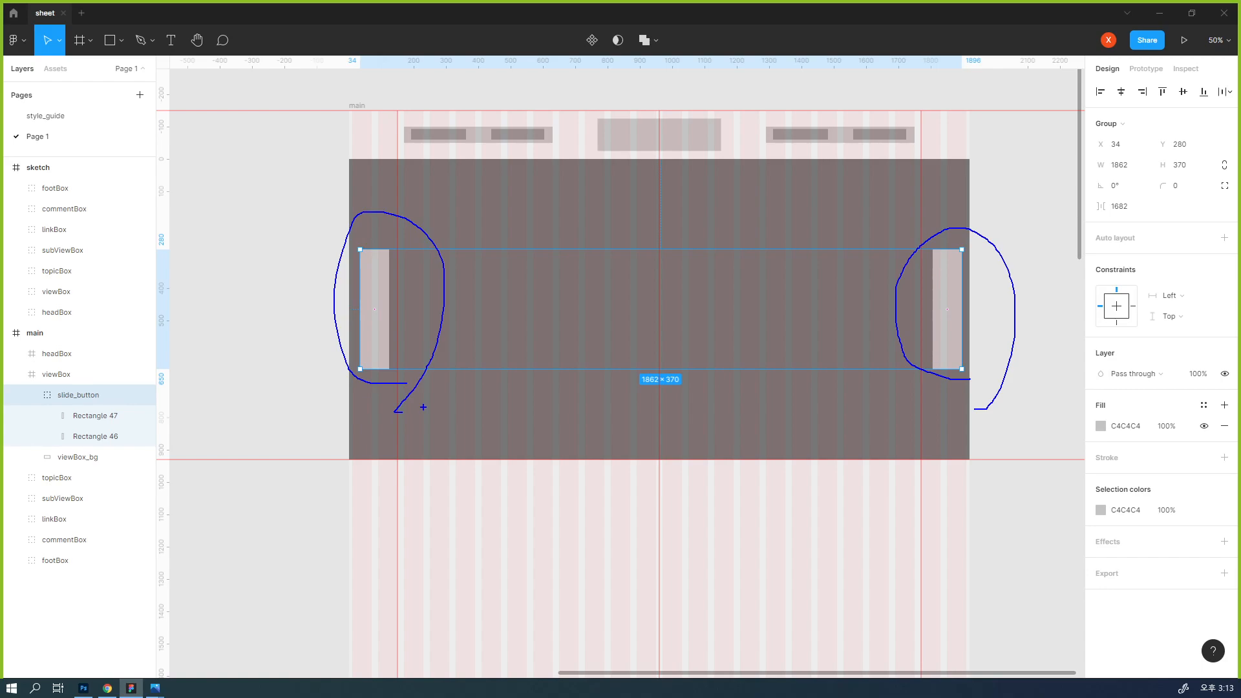
{"action": "mouse_move", "coordinate": [425, 244]}
{"action": "left_mouse_down"}
{"action": "mouse_move", "coordinate": [451, 189]}
{"action": "mouse_move", "coordinate": [474, 191]}
{"action": "left_mouse_up"}
{"action": "left_click_drag", "start_coordinate": [482, 187], "coordinate": [494, 185]}
{"action": "left_click_drag", "start_coordinate": [505, 165], "coordinate": [515, 185]}
{"action": "left_click_drag", "start_coordinate": [504, 186], "coordinate": [527, 156]}
{"action": "mouse_move", "coordinate": [969, 230]}
{"action": "left_mouse_down"}
{"action": "mouse_move", "coordinate": [952, 169]}
{"action": "mouse_move", "coordinate": [966, 172]}
{"action": "left_mouse_up"}
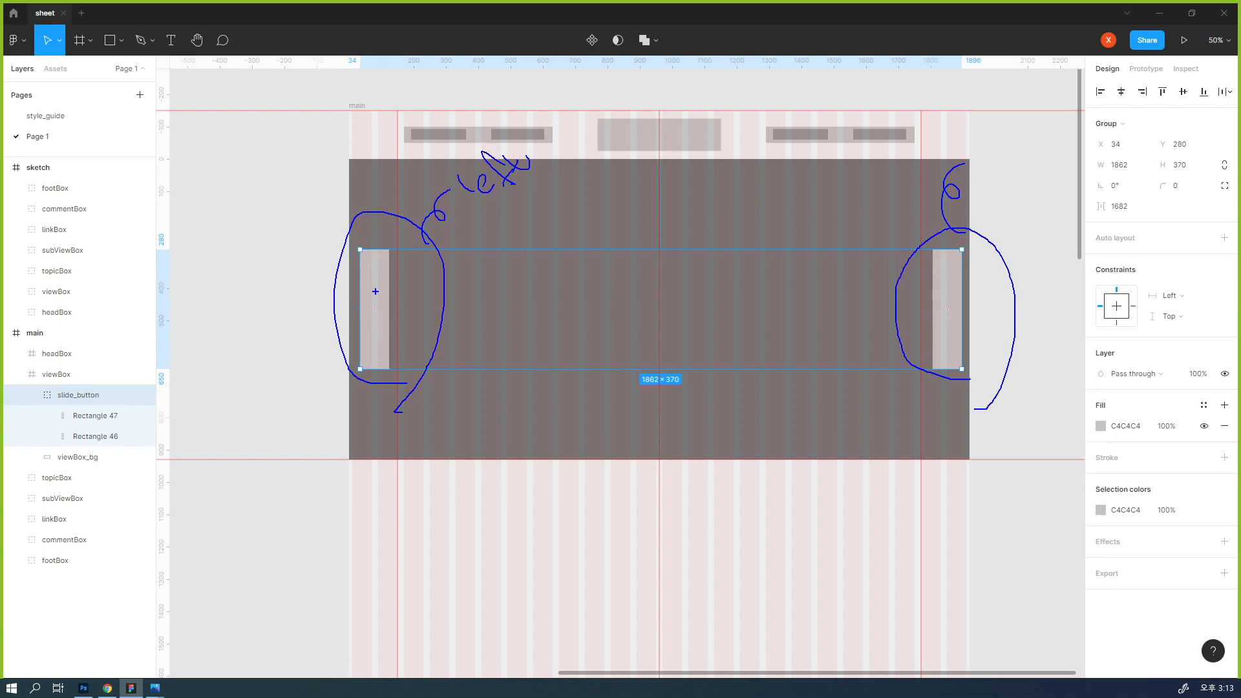
{"action": "left_click_drag", "start_coordinate": [373, 288], "coordinate": [386, 298]}
{"action": "left_click_drag", "start_coordinate": [366, 252], "coordinate": [376, 280]}
{"action": "left_click_drag", "start_coordinate": [938, 250], "coordinate": [948, 282]}
{"action": "key", "text": "ctrl+z"}
{"action": "key", "text": "ctrl+z"}
{"action": "key", "text": "ctrl+z"}
{"action": "mouse_move", "coordinate": [402, 227]}
{"action": "left_mouse_down"}
{"action": "mouse_move", "coordinate": [640, 271]}
{"action": "mouse_move", "coordinate": [640, 381]}
{"action": "left_mouse_up"}
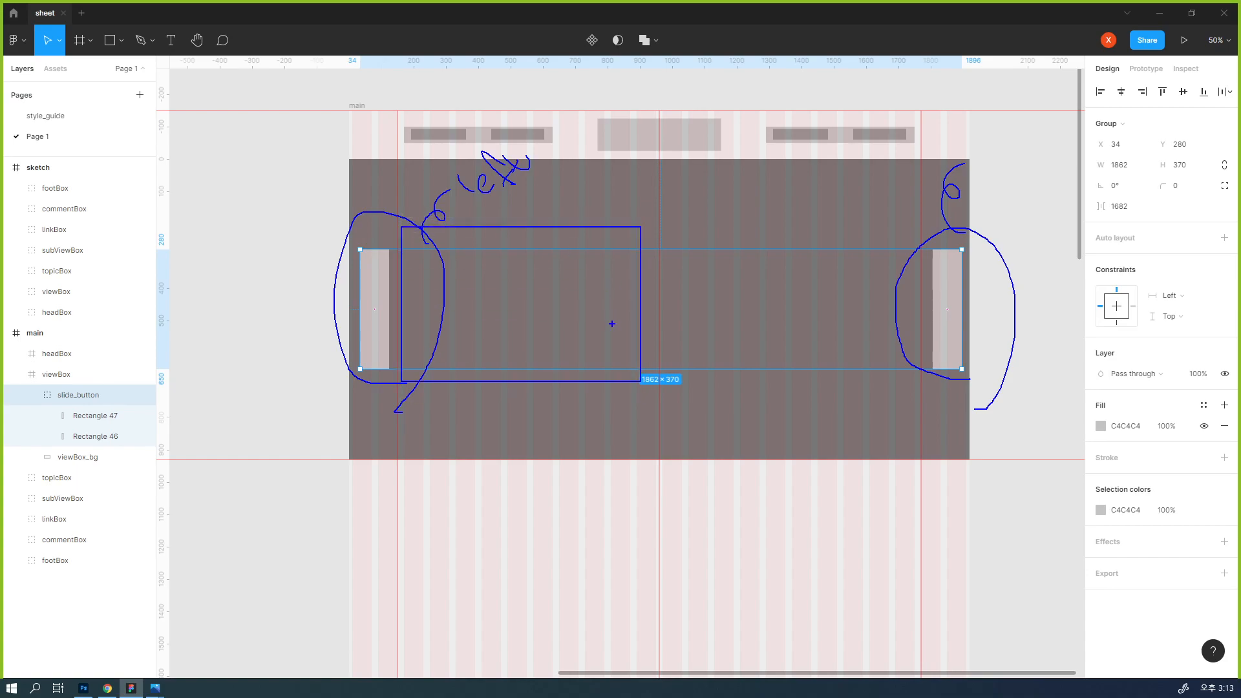
{"action": "mouse_move", "coordinate": [619, 293]}
{"action": "left_mouse_down"}
{"action": "mouse_move", "coordinate": [770, 169]}
{"action": "mouse_move", "coordinate": [876, 233]}
{"action": "mouse_move", "coordinate": [871, 298]}
{"action": "left_mouse_up"}
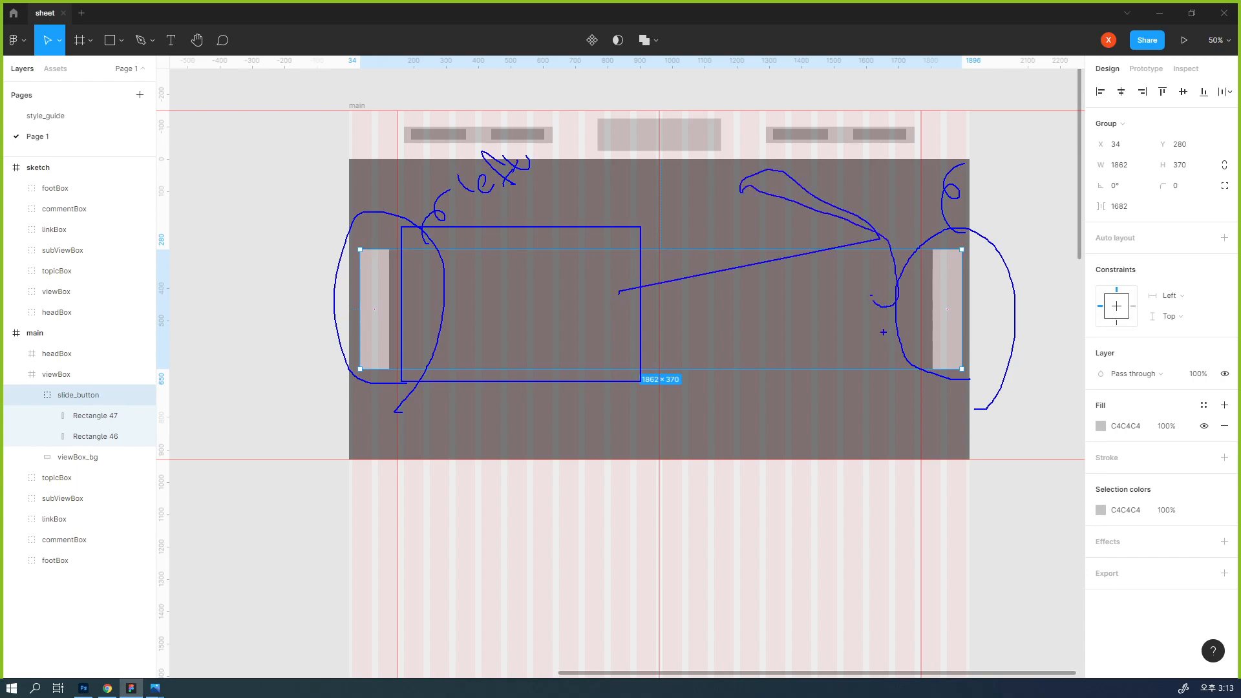
{"action": "key", "text": "ctrl+z"}
{"action": "mouse_move", "coordinate": [589, 335]}
{"action": "left_mouse_down"}
{"action": "mouse_move", "coordinate": [617, 310]}
{"action": "mouse_move", "coordinate": [809, 278]}
{"action": "left_mouse_up"}
{"action": "mouse_move", "coordinate": [788, 260]}
{"action": "left_mouse_down"}
{"action": "mouse_move", "coordinate": [808, 279]}
{"action": "mouse_move", "coordinate": [785, 305]}
{"action": "left_mouse_up"}
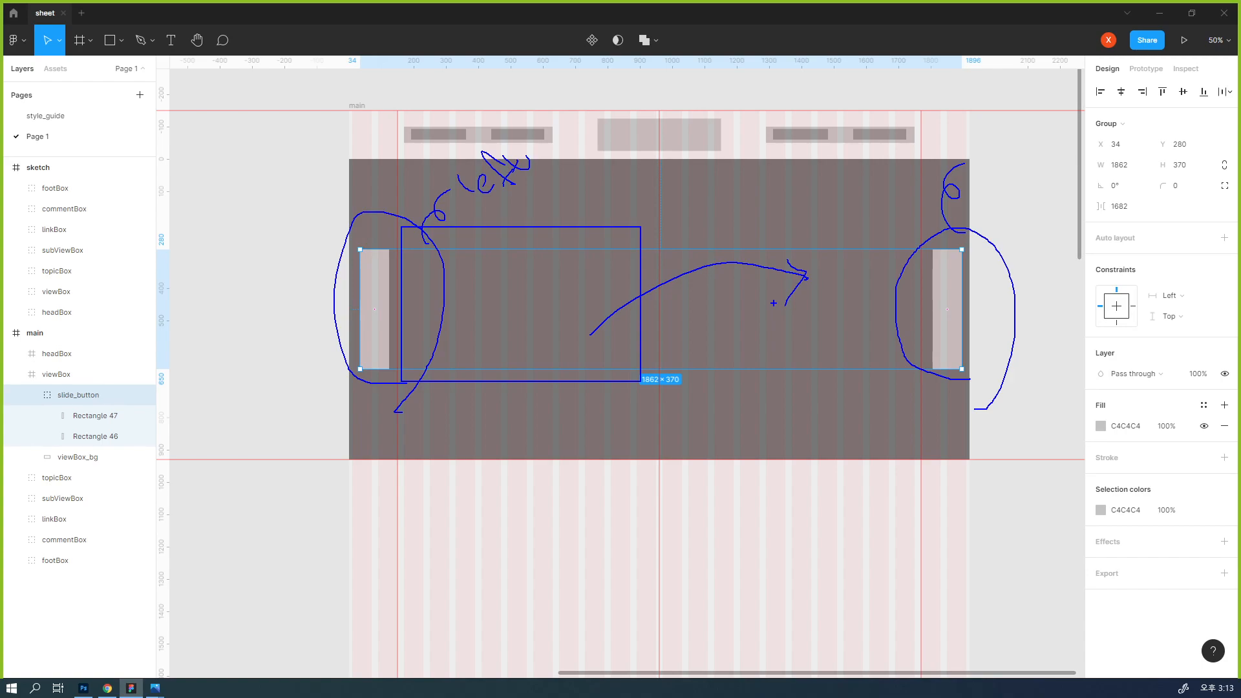
{"action": "key", "text": "ctrl+z"}
{"action": "key", "text": "ctrl+z"}
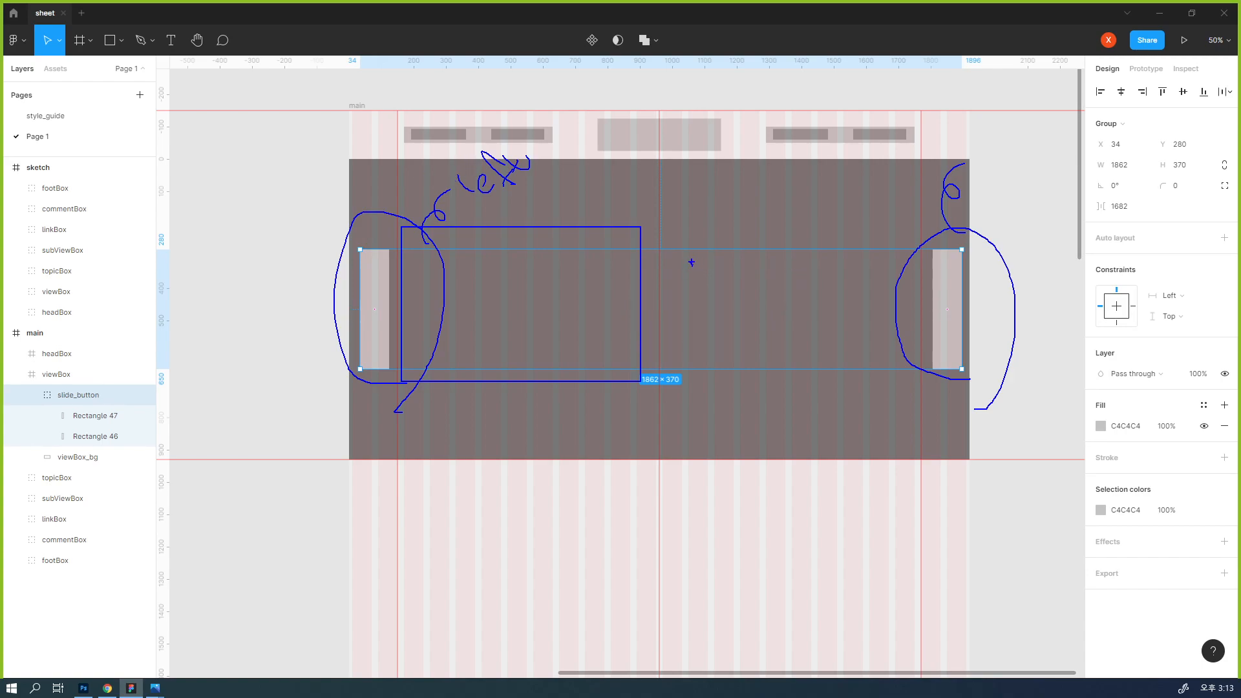
{"action": "mouse_move", "coordinate": [697, 264]}
{"action": "left_mouse_down"}
{"action": "mouse_move", "coordinate": [706, 281]}
{"action": "mouse_move", "coordinate": [735, 260]}
{"action": "mouse_move", "coordinate": [741, 232]}
{"action": "mouse_move", "coordinate": [749, 284]}
{"action": "left_mouse_up"}
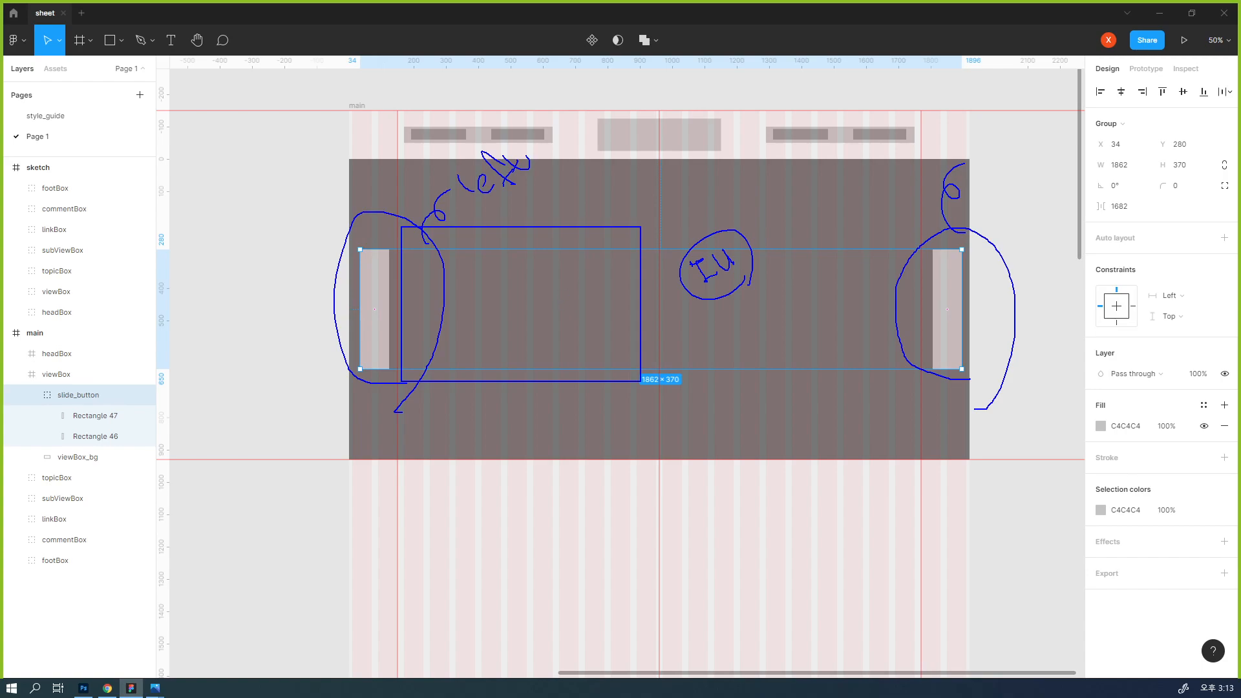
{"action": "mouse_move", "coordinate": [742, 246]}
{"action": "left_mouse_down"}
{"action": "mouse_move", "coordinate": [788, 187]}
{"action": "mouse_move", "coordinate": [819, 202]}
{"action": "mouse_move", "coordinate": [854, 177]}
{"action": "mouse_move", "coordinate": [820, 202]}
{"action": "mouse_move", "coordinate": [846, 218]}
{"action": "left_mouse_up"}
{"action": "mouse_move", "coordinate": [809, 168]}
{"action": "left_mouse_down"}
{"action": "mouse_move", "coordinate": [828, 185]}
{"action": "mouse_move", "coordinate": [832, 159]}
{"action": "left_mouse_up"}
{"action": "key", "text": "ctrl+z"}
{"action": "key", "text": "ctrl+z"}
{"action": "key", "text": "ctrl+z"}
{"action": "key", "text": "ctrl+z"}
{"action": "key", "text": "ctrl+z"}
{"action": "key", "text": "ctrl+z"}
{"action": "key", "text": "ctrl+z"}
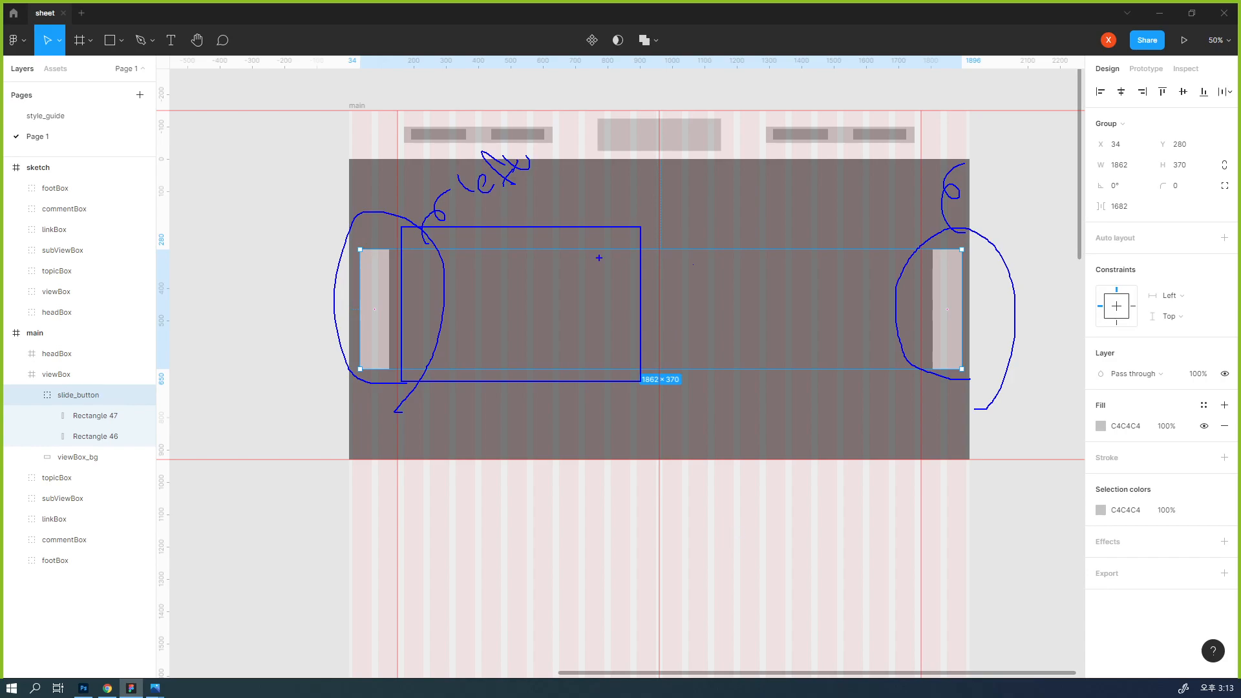
{"action": "key", "text": "e"}
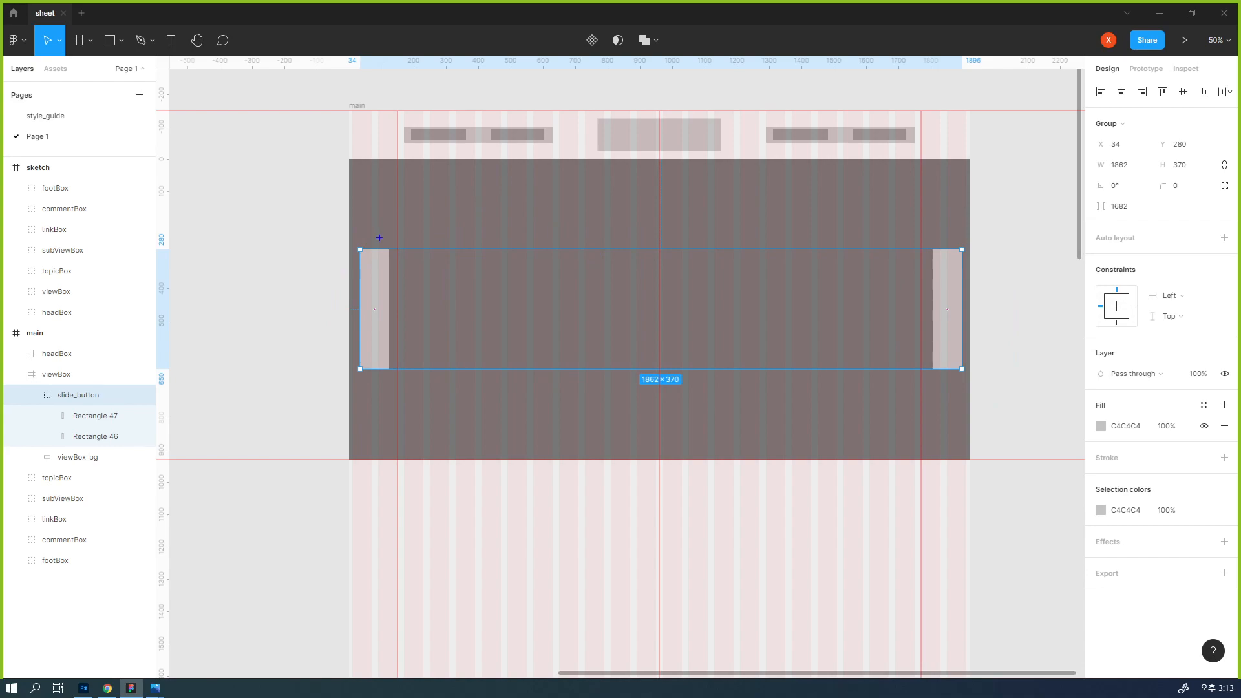
{"action": "mouse_move", "coordinate": [377, 257]}
{"action": "left_mouse_down"}
{"action": "mouse_move", "coordinate": [410, 203]}
{"action": "mouse_move", "coordinate": [476, 210]}
{"action": "left_mouse_up"}
{"action": "mouse_move", "coordinate": [441, 170]}
{"action": "left_mouse_down"}
{"action": "mouse_move", "coordinate": [418, 205]}
{"action": "mouse_move", "coordinate": [430, 216]}
{"action": "mouse_move", "coordinate": [421, 204]}
{"action": "mouse_move", "coordinate": [430, 197]}
{"action": "mouse_move", "coordinate": [428, 214]}
{"action": "mouse_move", "coordinate": [449, 161]}
{"action": "mouse_move", "coordinate": [465, 174]}
{"action": "mouse_move", "coordinate": [433, 223]}
{"action": "left_mouse_up"}
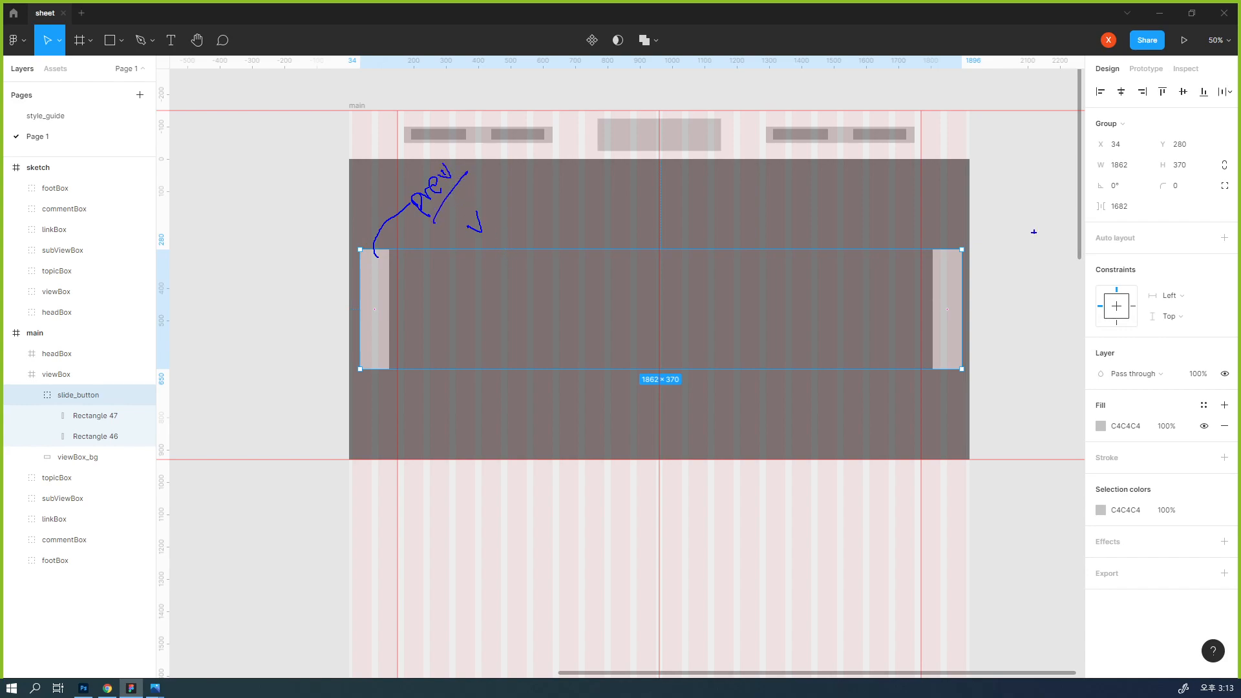
{"action": "left_click_drag", "start_coordinate": [946, 253], "coordinate": [957, 218]}
{"action": "mouse_move", "coordinate": [938, 205]}
{"action": "left_mouse_down"}
{"action": "mouse_move", "coordinate": [958, 195]}
{"action": "mouse_move", "coordinate": [970, 160]}
{"action": "mouse_move", "coordinate": [978, 175]}
{"action": "left_mouse_up"}
{"action": "left_click_drag", "start_coordinate": [951, 213], "coordinate": [974, 193]}
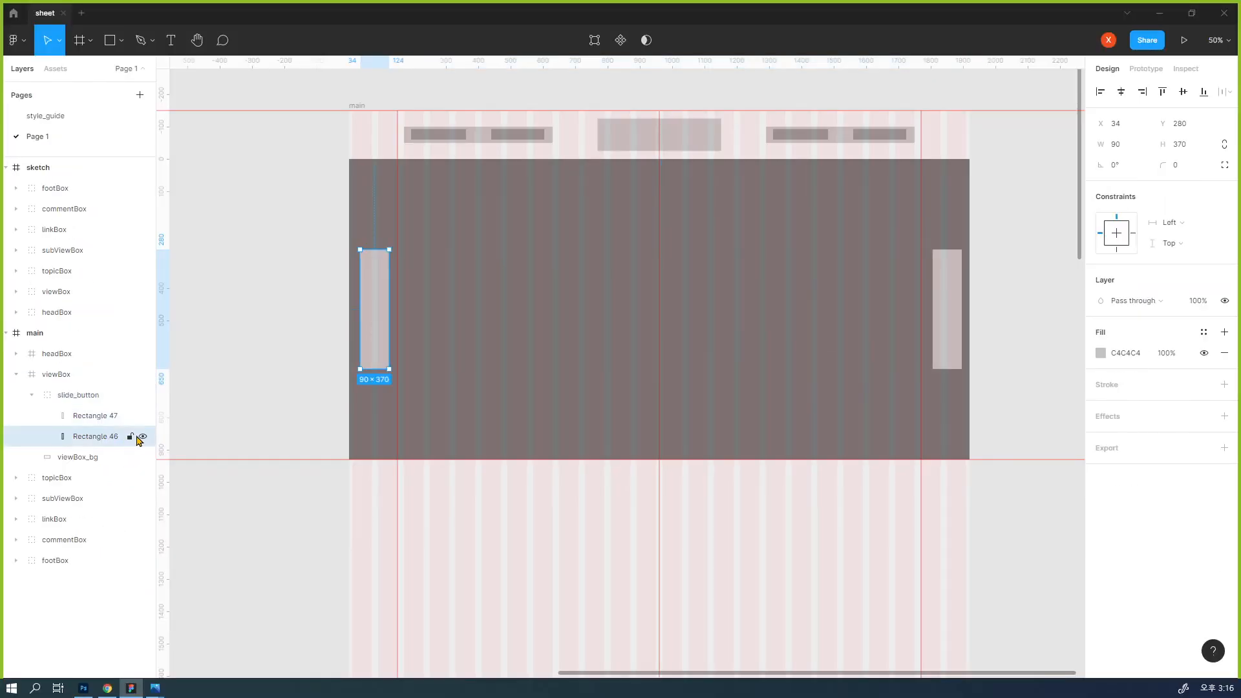
- Rename Rectangle 46 as prev_btn and Rectangle 47 as next_btn inside the slide_button group
{"action": "left_click", "coordinate": [143, 437]}
{"action": "left_click", "coordinate": [143, 437]}
{"action": "double_click", "coordinate": [103, 438]}
{"action": "type", "text": "prev_btn"}
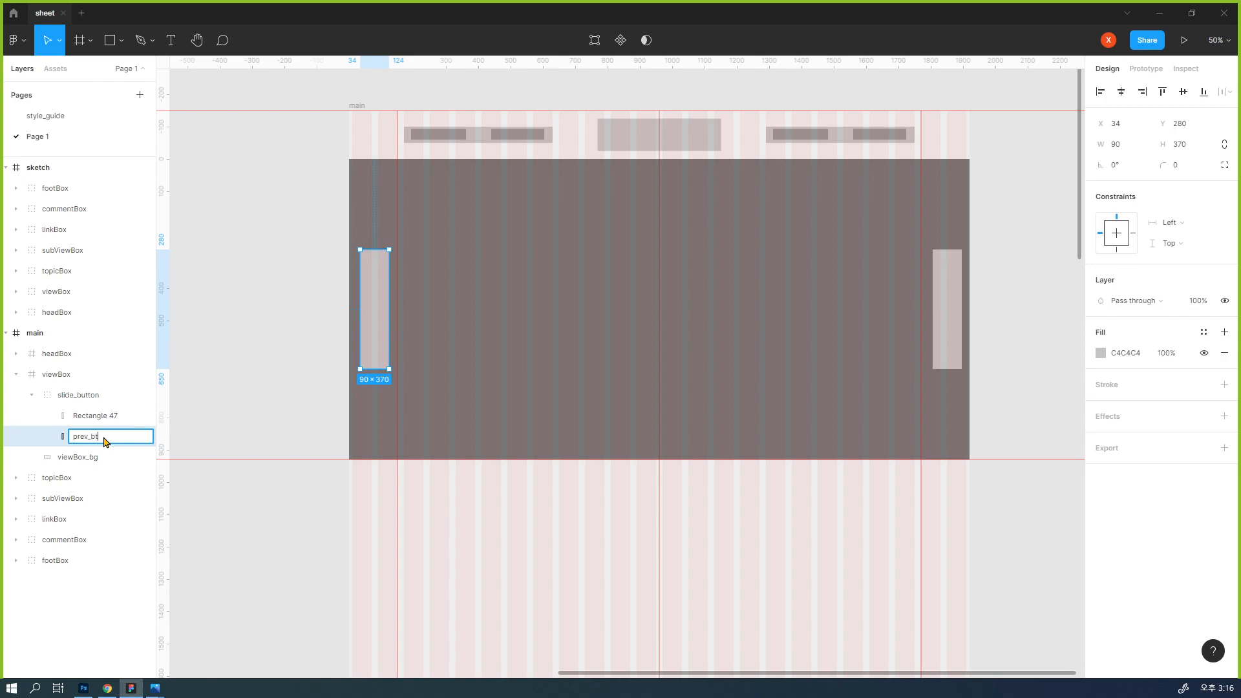
{"action": "key", "text": "Return"}
{"action": "left_click", "coordinate": [95, 418]}
{"action": "double_click", "coordinate": [95, 417]}
{"action": "type", "text": "ne"}
{"action": "key", "text": "Return"}
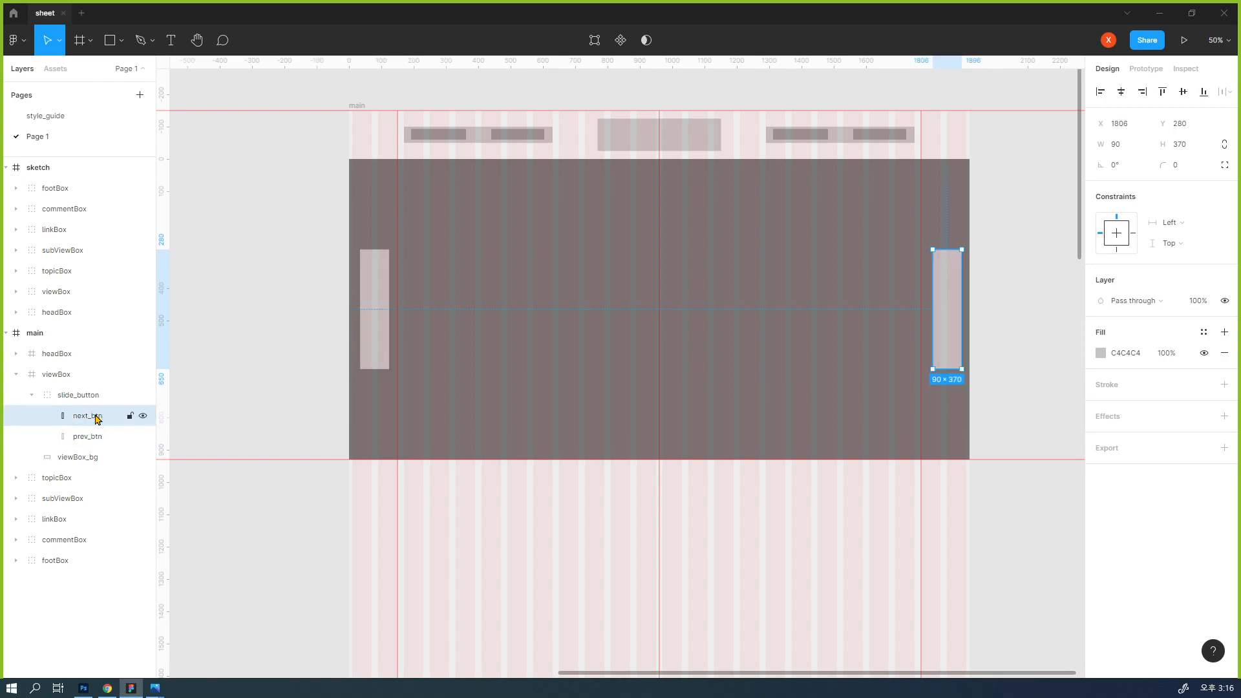
- Write out the two button layer names in full as next_button and prev_button
{"action": "double_click", "coordinate": [95, 417]}
{"action": "key", "text": "End"}
{"action": "key", "text": "BackSpace"}
{"action": "type", "text": "utton"}
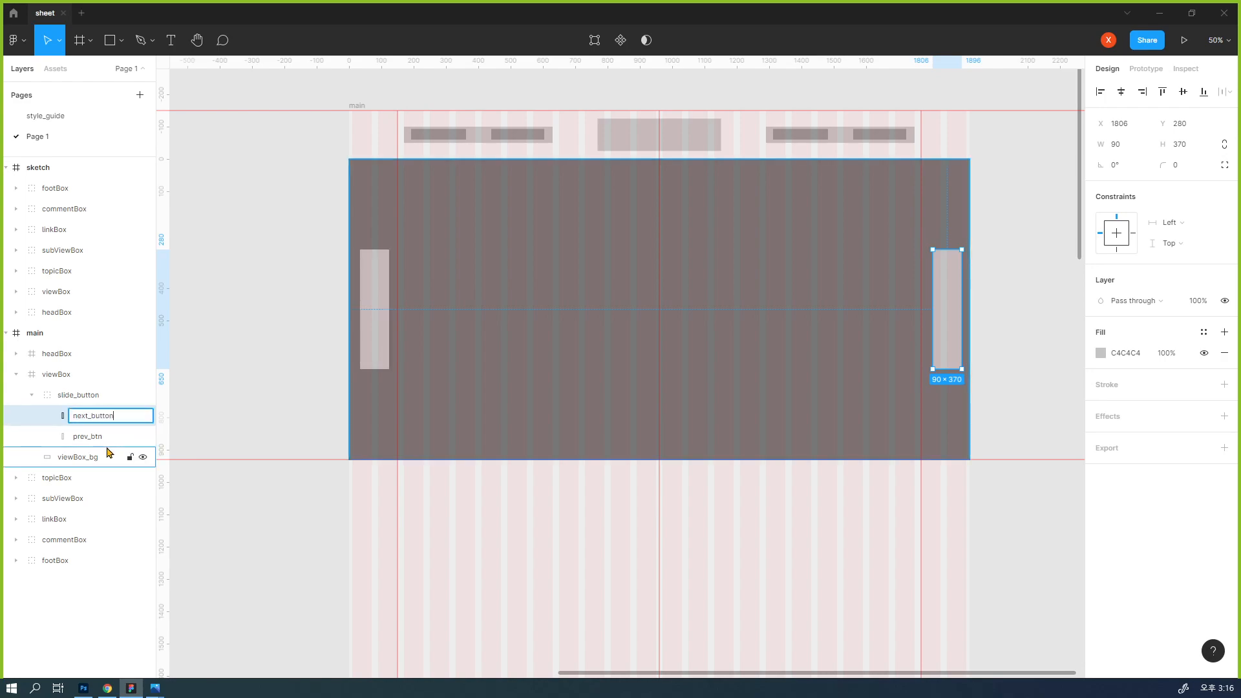
{"action": "key", "text": "Tab"}
{"action": "key", "text": "End"}
{"action": "key", "text": "BackSpace"}
{"action": "key", "text": "BackSpace"}
{"action": "type", "text": "utton"}
{"action": "key", "text": "Return"}
- Lock the slide_button group and collapse it in the layer list
{"action": "left_click", "coordinate": [130, 396]}
{"action": "left_click", "coordinate": [91, 401]}
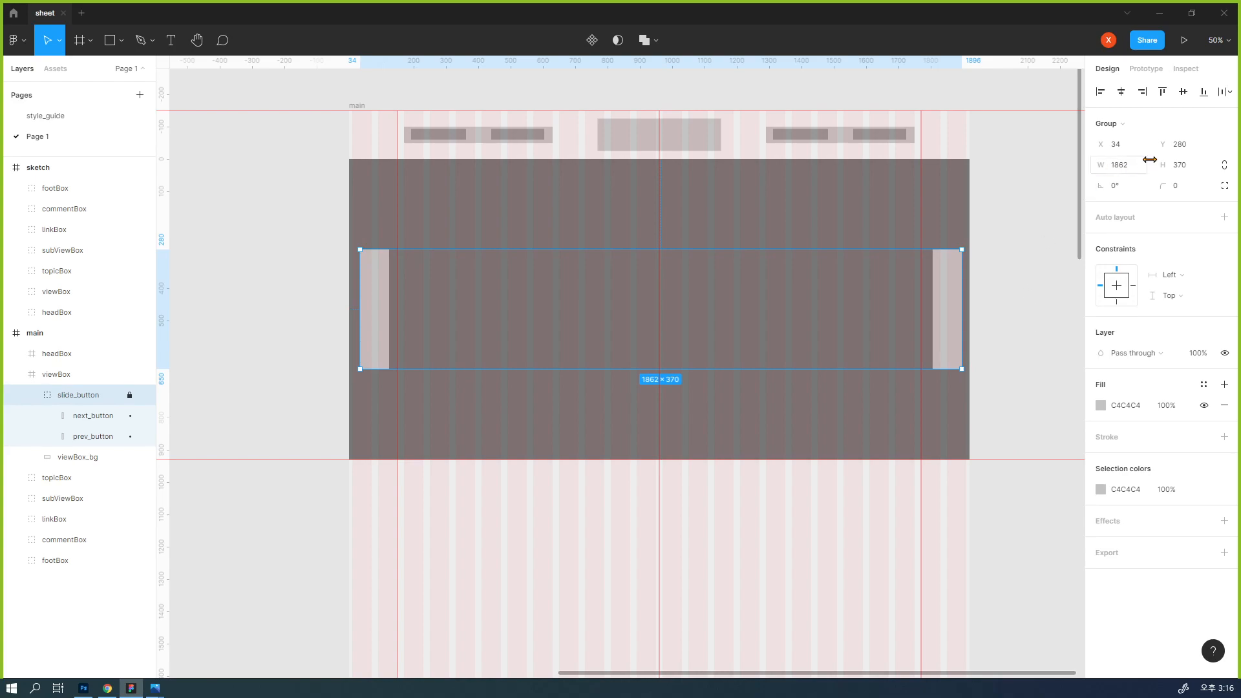
{"action": "left_click", "coordinate": [89, 436], "text": "shift"}
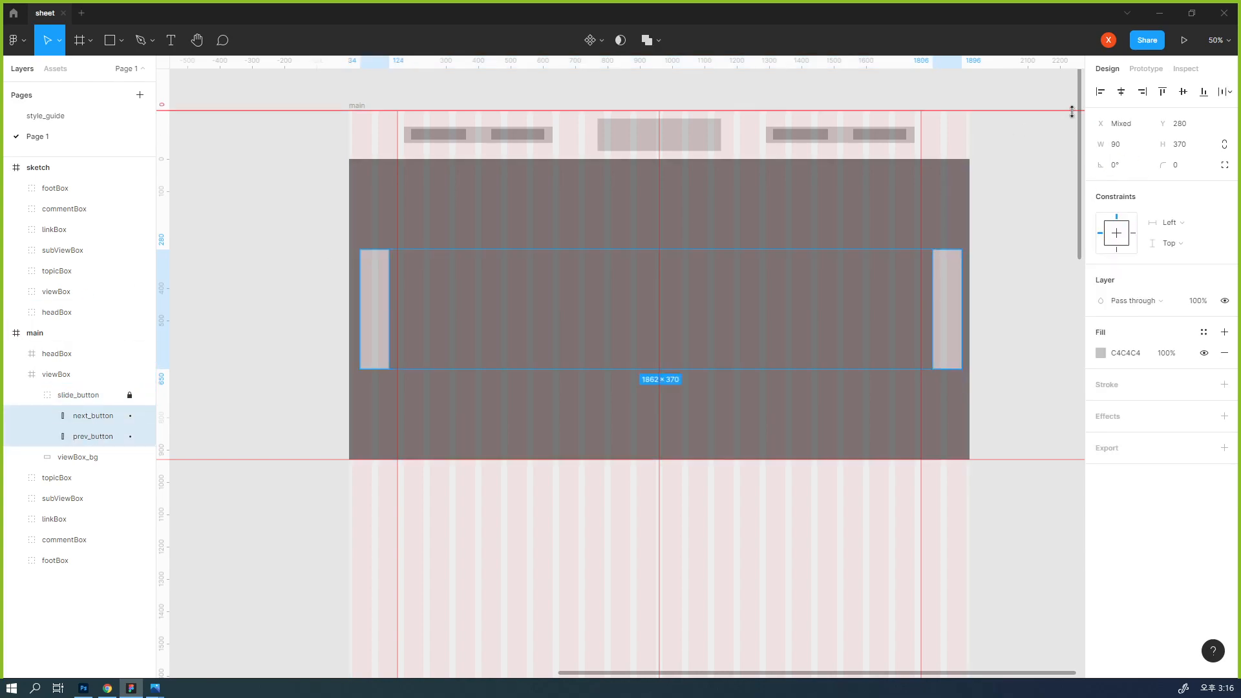
{"action": "left_click", "coordinate": [1029, 275]}
{"action": "scroll", "coordinate": [869, 339], "scroll_direction": "down", "scroll_amount": 2}
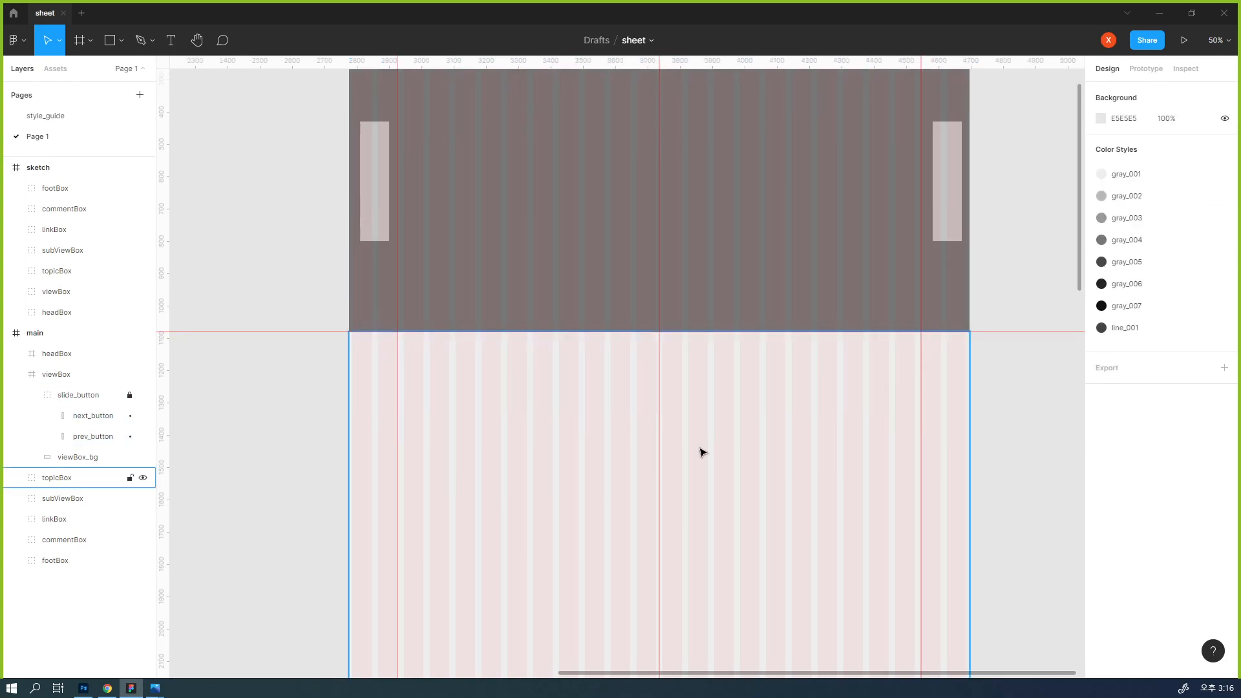
{"action": "left_click", "coordinate": [31, 395]}
{"action": "left_click", "coordinate": [59, 397]}
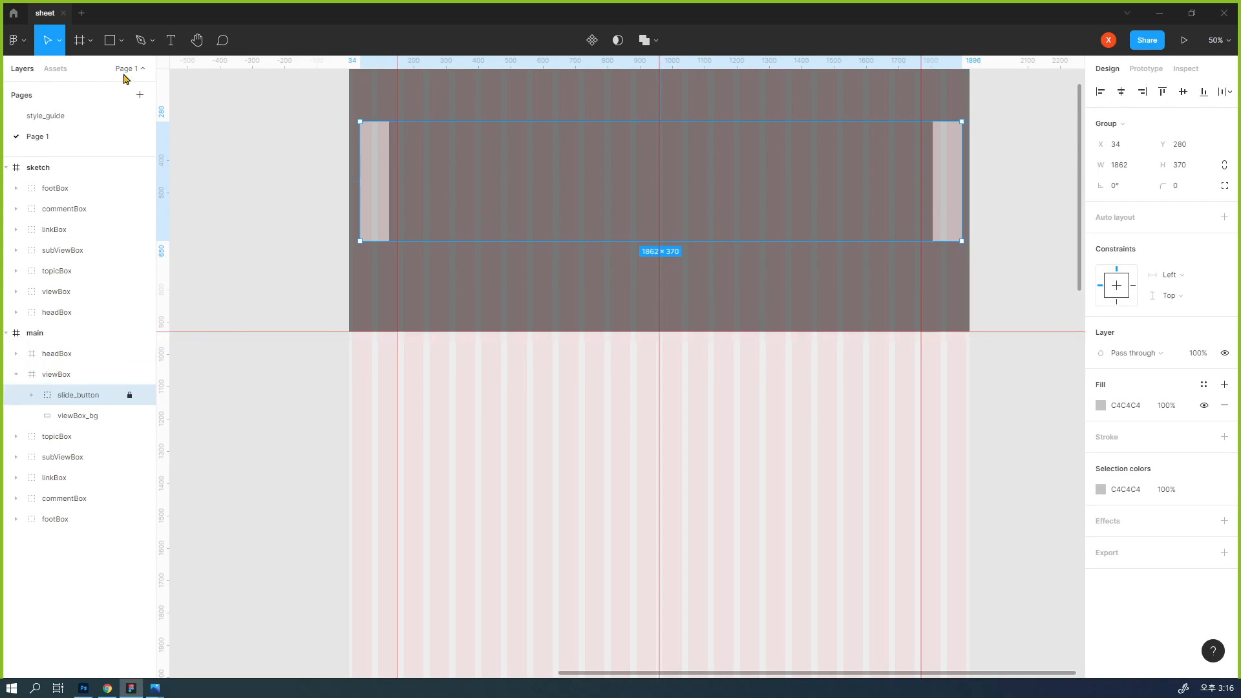
- Draw a rectangle about 580 × 62 near viewBox's lower-right corner and move it to about X 1185, Y 850
{"action": "left_click", "coordinate": [115, 41]}
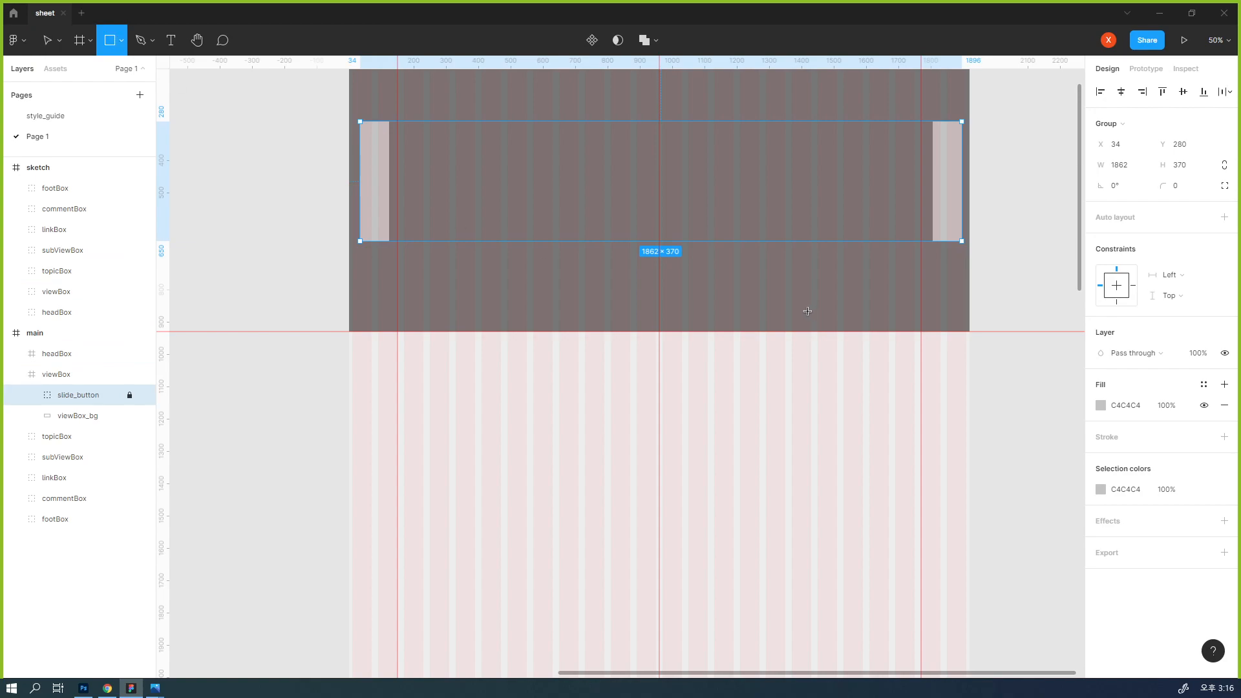
{"action": "left_click", "coordinate": [122, 41]}
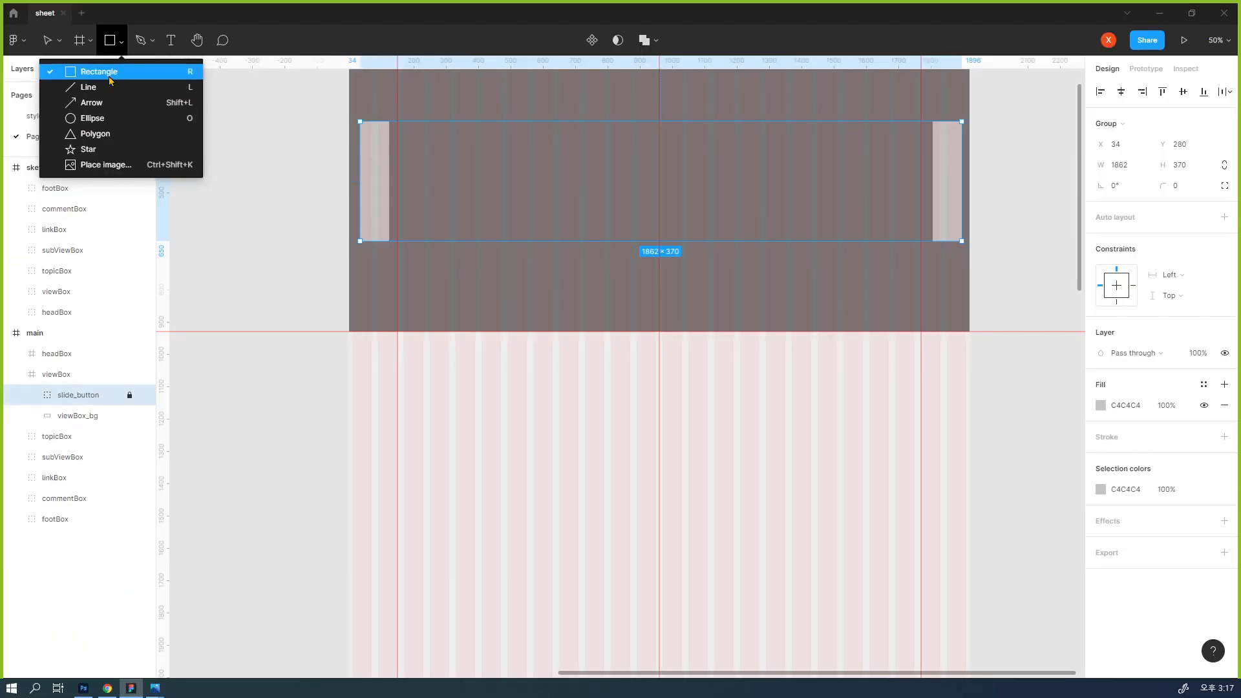
{"action": "left_click", "coordinate": [335, 139]}
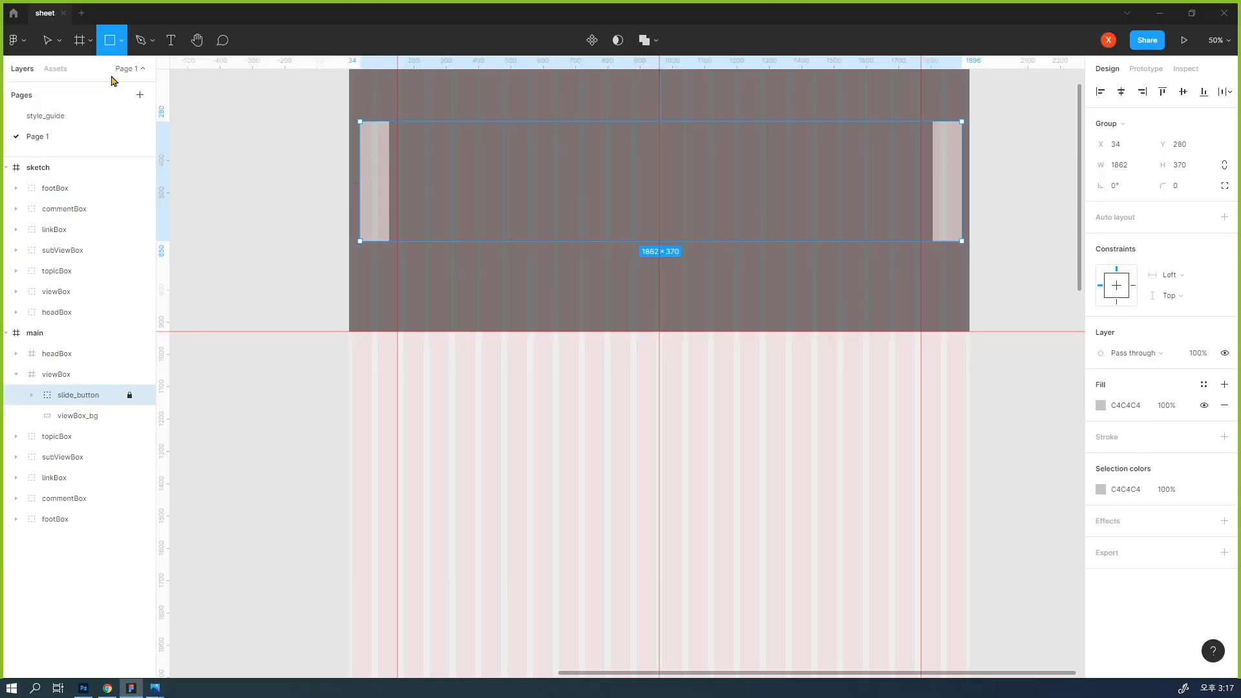
{"action": "left_click_drag", "start_coordinate": [734, 300], "coordinate": [922, 321]}
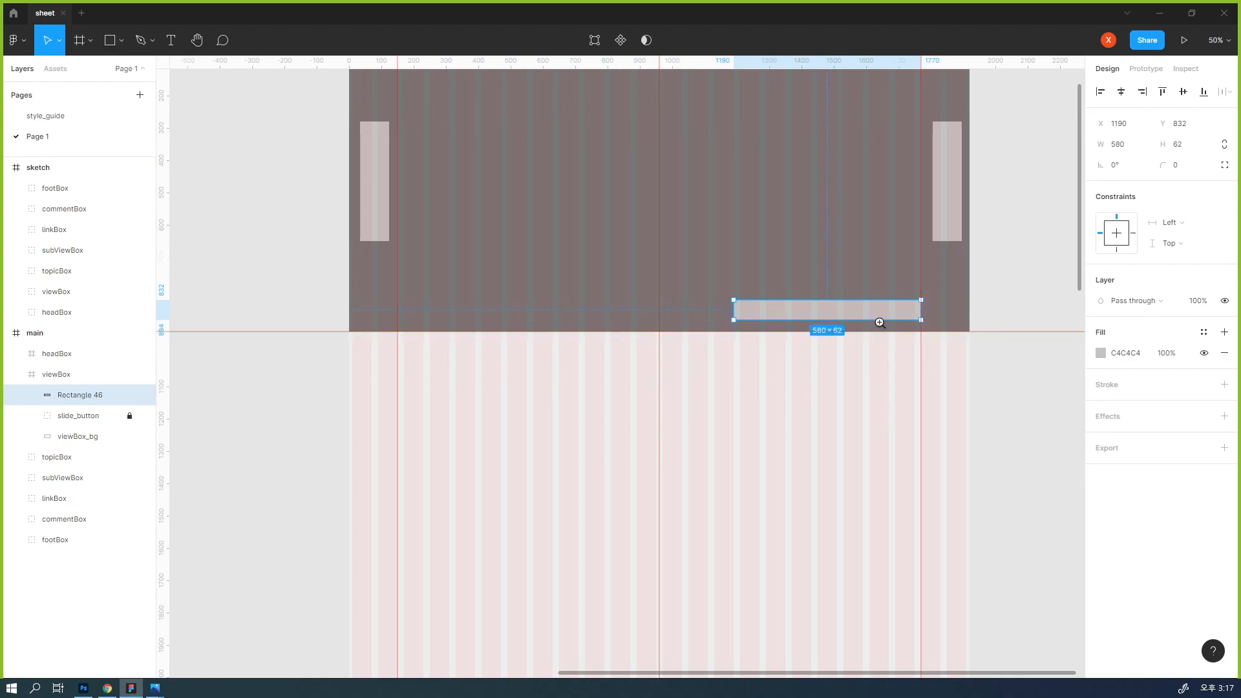
{"action": "key", "text": "ctrl+plus"}
{"action": "key", "text": "ctrl+plus"}
{"action": "mouse_move", "coordinate": [823, 299]}
{"action": "left_mouse_down"}
{"action": "mouse_move", "coordinate": [812, 299]}
{"action": "mouse_move", "coordinate": [819, 315]}
{"action": "left_mouse_up"}
- Resize the indicator bar to 540 wide and 60 high and place it at X 1210, Y 837
{"action": "left_click", "coordinate": [1188, 143]}
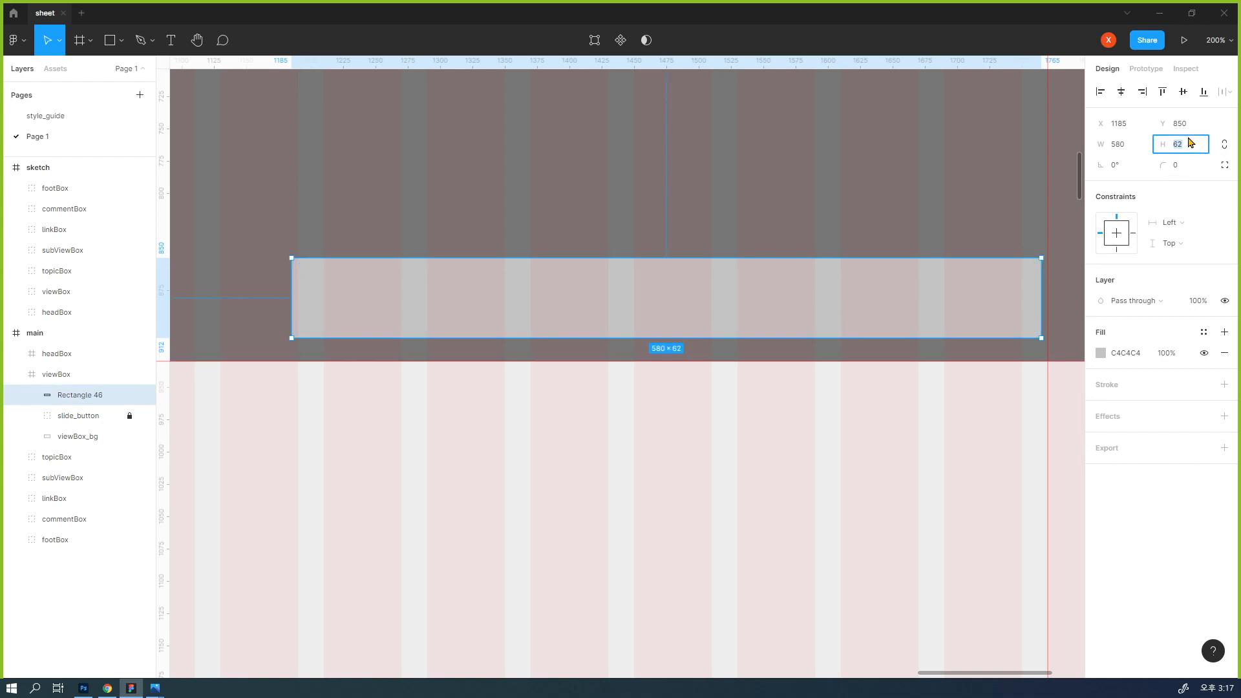
{"action": "type", "text": "60"}
{"action": "key", "text": "Return"}
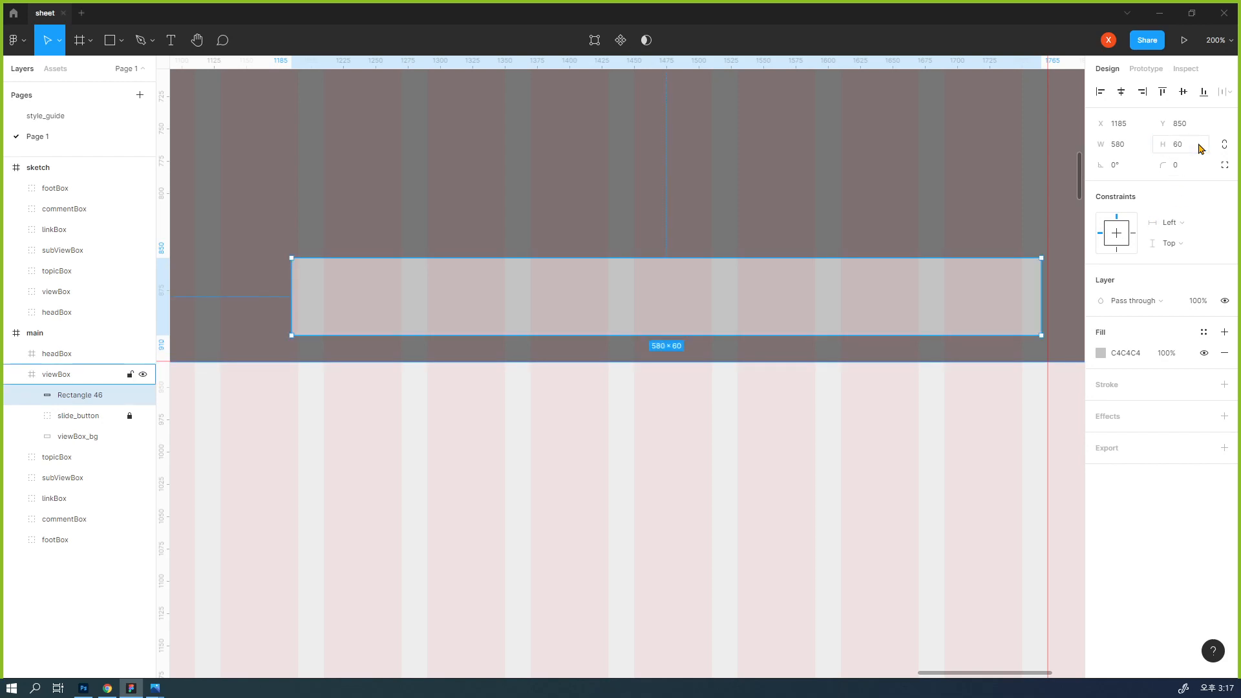
{"action": "mouse_move", "coordinate": [945, 296]}
{"action": "left_mouse_down"}
{"action": "mouse_move", "coordinate": [915, 305]}
{"action": "mouse_move", "coordinate": [913, 328]}
{"action": "mouse_move", "coordinate": [920, 293]}
{"action": "left_mouse_up"}
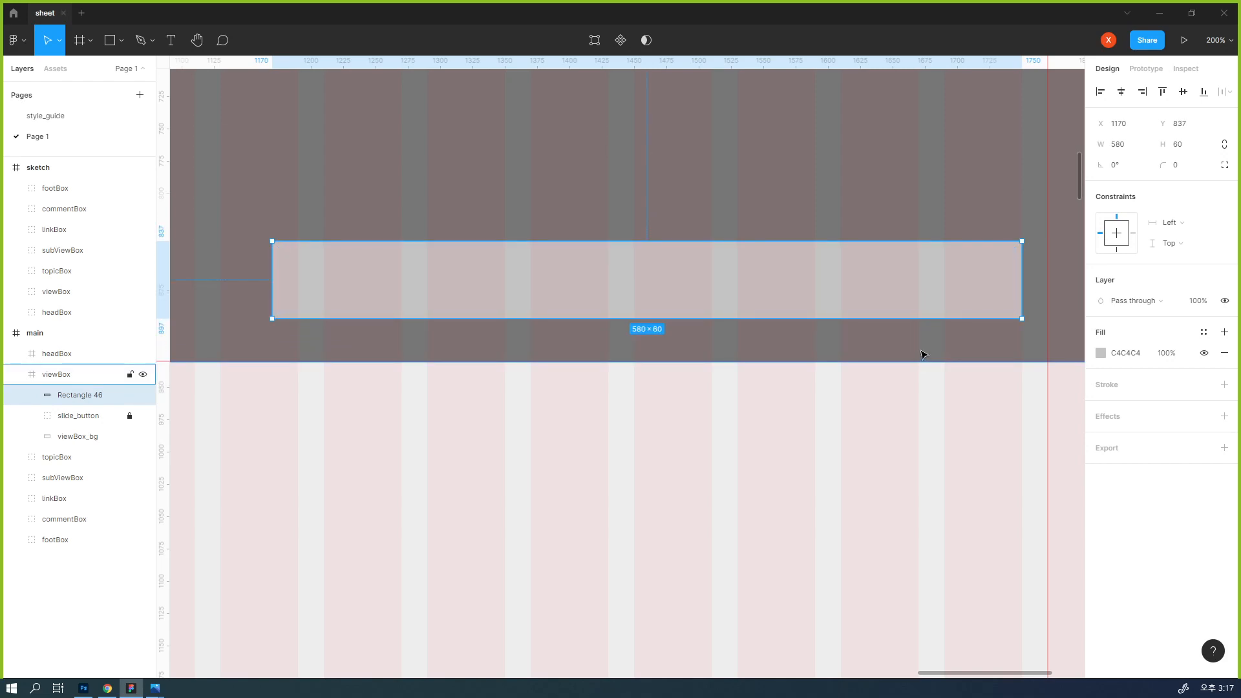
{"action": "left_click_drag", "start_coordinate": [273, 278], "coordinate": [324, 278]}
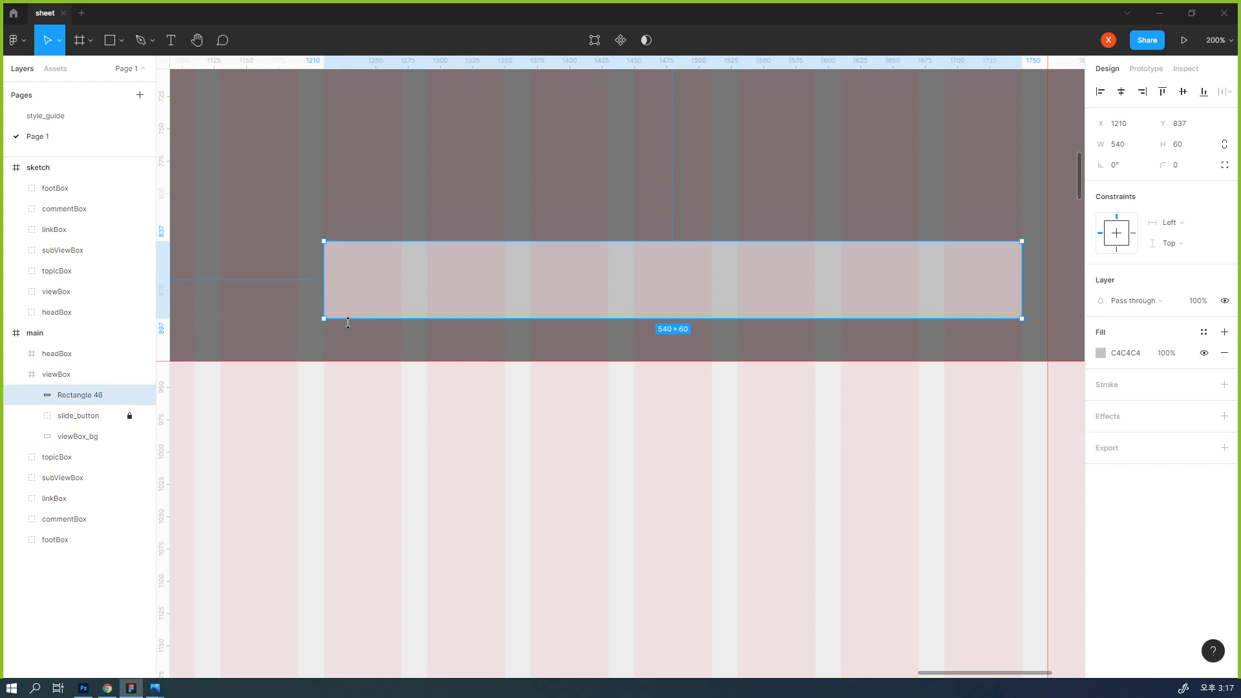
- Group the indicator bar rectangle inside viewBox and open the group's name for editing
{"action": "key", "text": "ctrl+g"}
{"action": "double_click", "coordinate": [69, 395]}
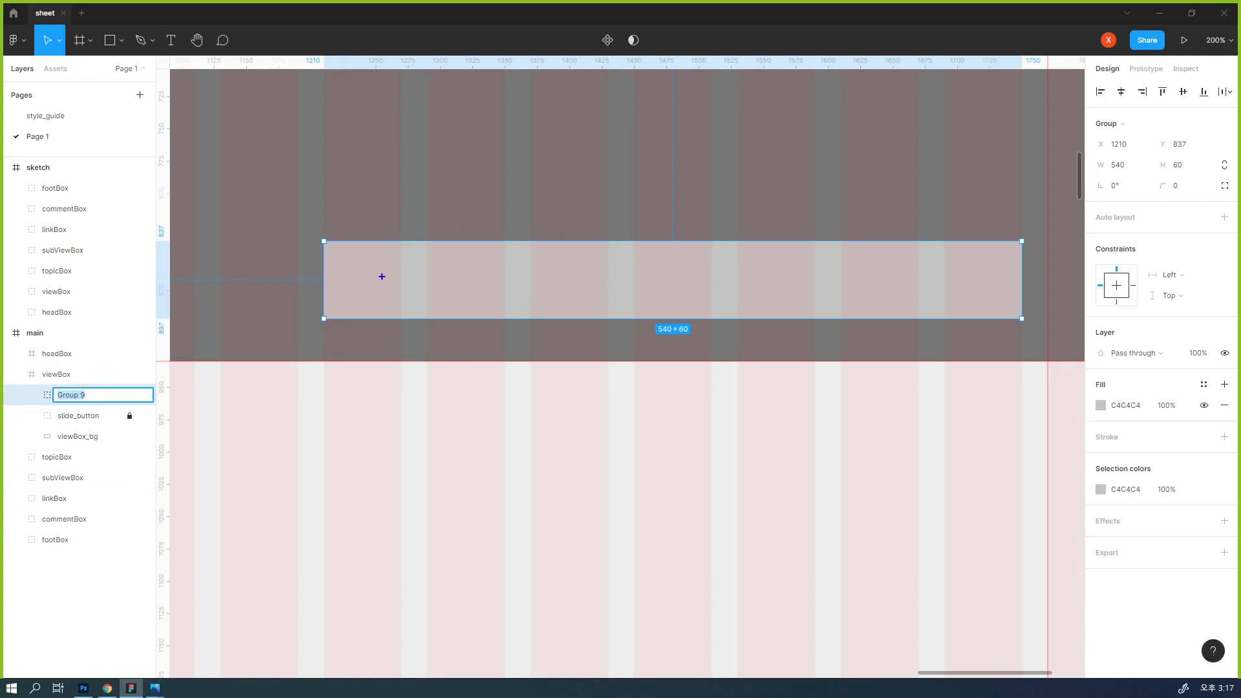
{"action": "mouse_move", "coordinate": [377, 260]}
{"action": "left_mouse_down"}
{"action": "mouse_move", "coordinate": [334, 278]}
{"action": "mouse_move", "coordinate": [348, 297]}
{"action": "mouse_move", "coordinate": [371, 299]}
{"action": "mouse_move", "coordinate": [392, 267]}
{"action": "left_mouse_up"}
{"action": "mouse_move", "coordinate": [467, 260]}
{"action": "left_mouse_down"}
{"action": "mouse_move", "coordinate": [450, 298]}
{"action": "mouse_move", "coordinate": [486, 296]}
{"action": "mouse_move", "coordinate": [492, 265]}
{"action": "left_mouse_up"}
{"action": "mouse_move", "coordinate": [586, 261]}
{"action": "left_mouse_down"}
{"action": "mouse_move", "coordinate": [548, 260]}
{"action": "mouse_move", "coordinate": [538, 288]}
{"action": "mouse_move", "coordinate": [569, 302]}
{"action": "mouse_move", "coordinate": [591, 267]}
{"action": "left_mouse_up"}
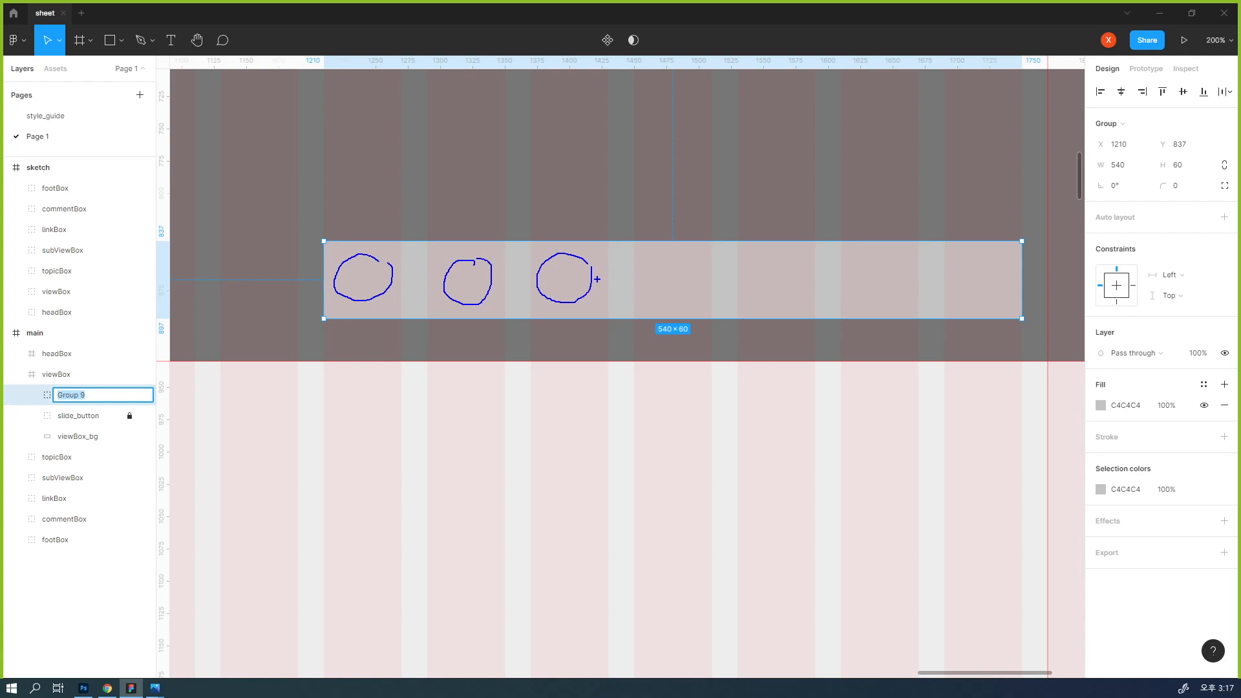
{"action": "mouse_move", "coordinate": [351, 259]}
{"action": "left_mouse_down"}
{"action": "mouse_move", "coordinate": [347, 284]}
{"action": "mouse_move", "coordinate": [356, 252]}
{"action": "mouse_move", "coordinate": [394, 283]}
{"action": "left_mouse_up"}
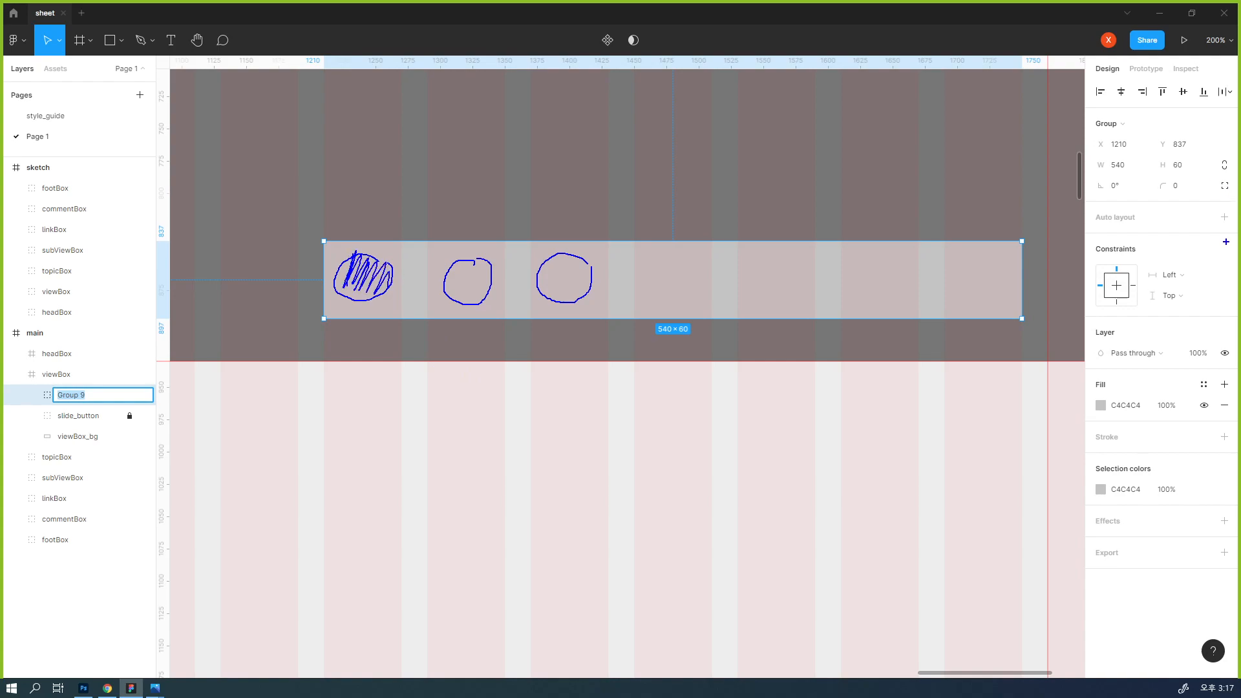
{"action": "left_click_drag", "start_coordinate": [1220, 364], "coordinate": [1208, 335]}
{"action": "mouse_move", "coordinate": [1216, 407]}
{"action": "left_mouse_down"}
{"action": "mouse_move", "coordinate": [1195, 415]}
{"action": "mouse_move", "coordinate": [1211, 391]}
{"action": "left_mouse_up"}
{"action": "left_click_drag", "start_coordinate": [1236, 171], "coordinate": [1212, 177]}
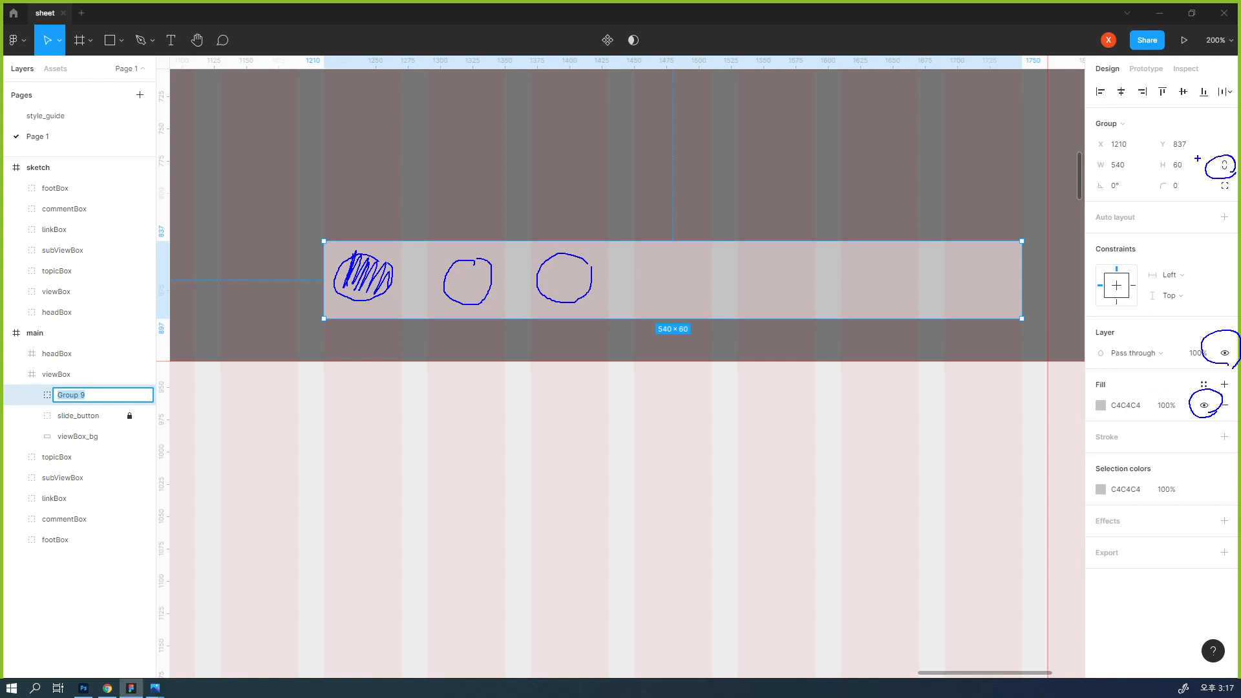
{"action": "mouse_move", "coordinate": [1201, 325]}
{"action": "left_mouse_down"}
{"action": "mouse_move", "coordinate": [1214, 334]}
{"action": "mouse_move", "coordinate": [1199, 386]}
{"action": "left_mouse_up"}
{"action": "key", "text": "Escape"}
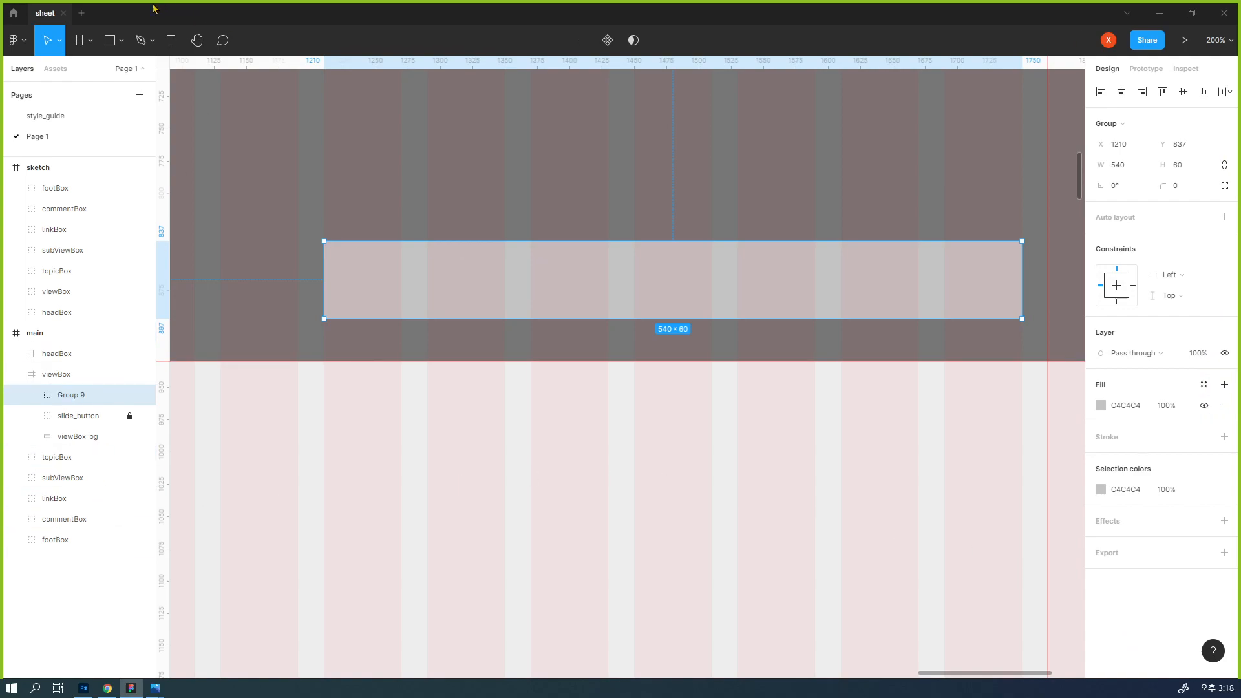
- Draw a 40 × 40 square inside the left part of the indicator bar and fill it with the gray_003 color style
{"action": "left_click", "coordinate": [116, 44]}
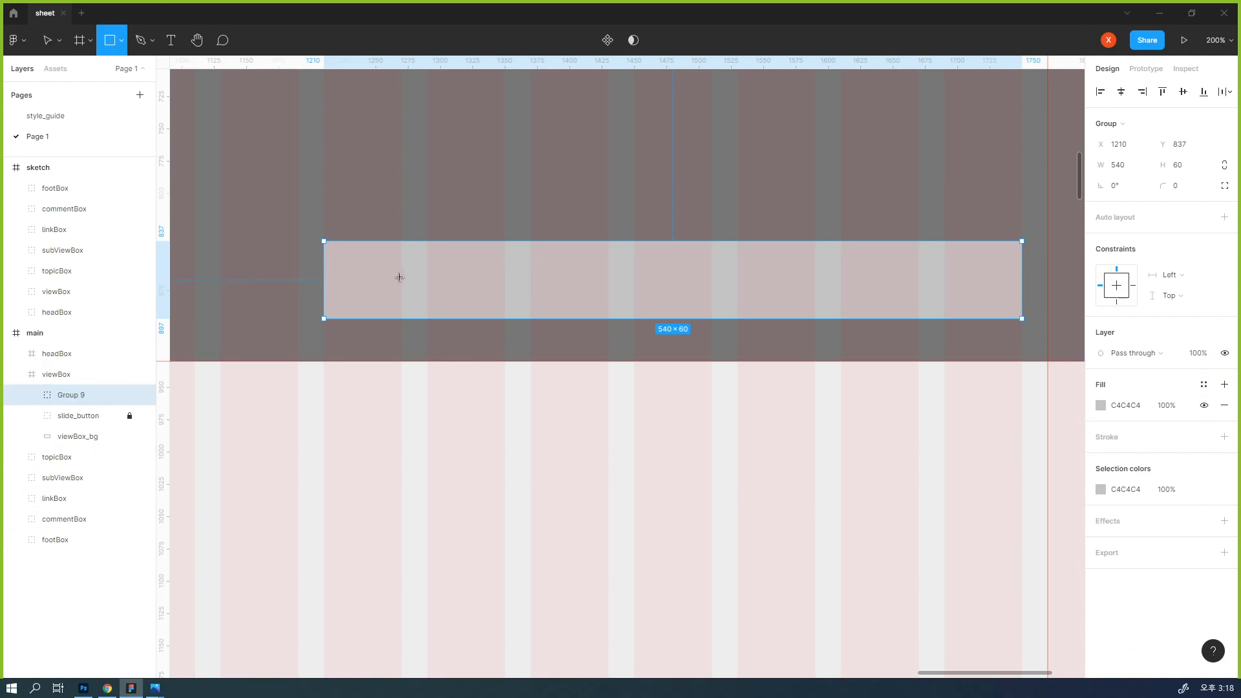
{"action": "mouse_move", "coordinate": [433, 253]}
{"action": "left_mouse_down"}
{"action": "mouse_move", "coordinate": [507, 316]}
{"action": "mouse_move", "coordinate": [474, 285]}
{"action": "mouse_move", "coordinate": [484, 289]}
{"action": "left_mouse_up"}
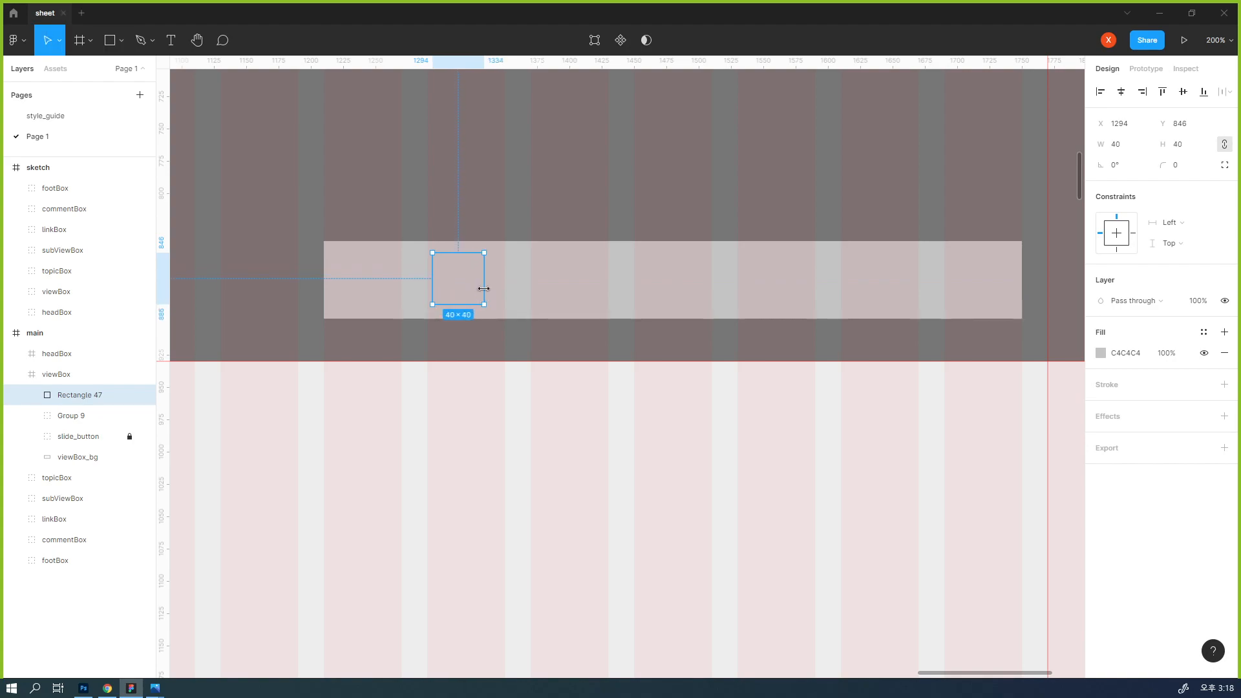
{"action": "left_click", "coordinate": [1204, 333]}
{"action": "left_click", "coordinate": [1142, 449]}
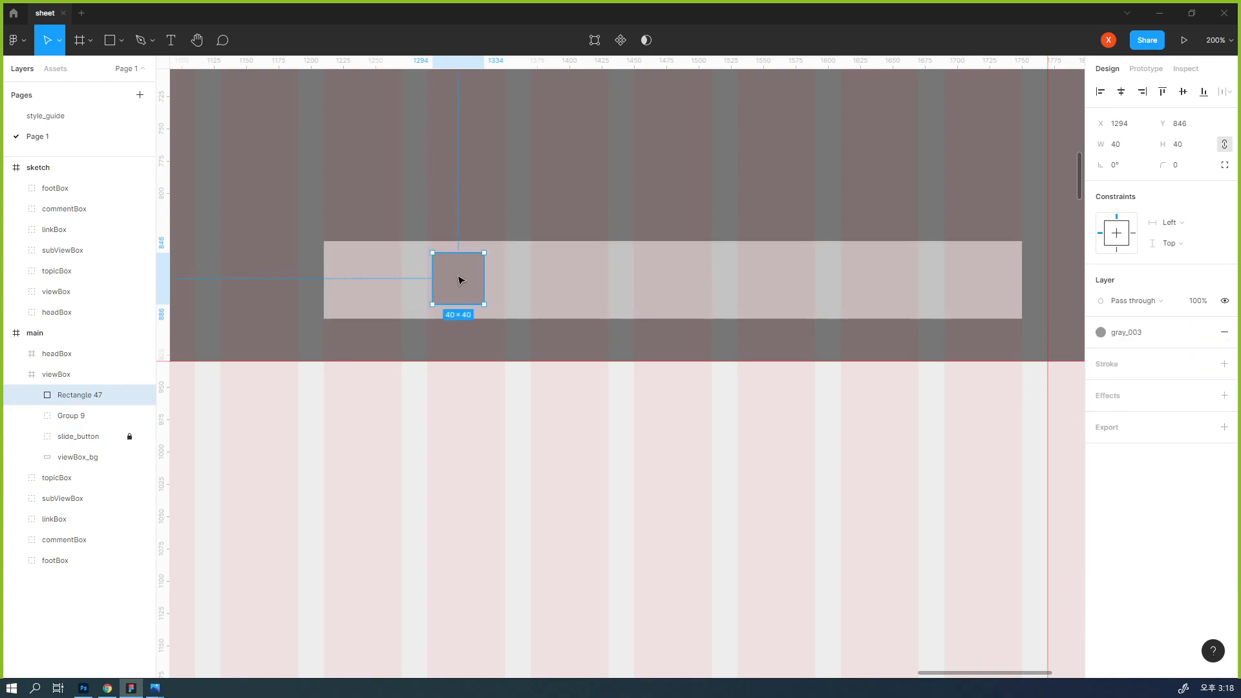
- Duplicate the gray square four times along the indicator bar with gaps of about 42 to form a row of five
{"action": "left_click_drag", "start_coordinate": [466, 287], "coordinate": [580, 311]}
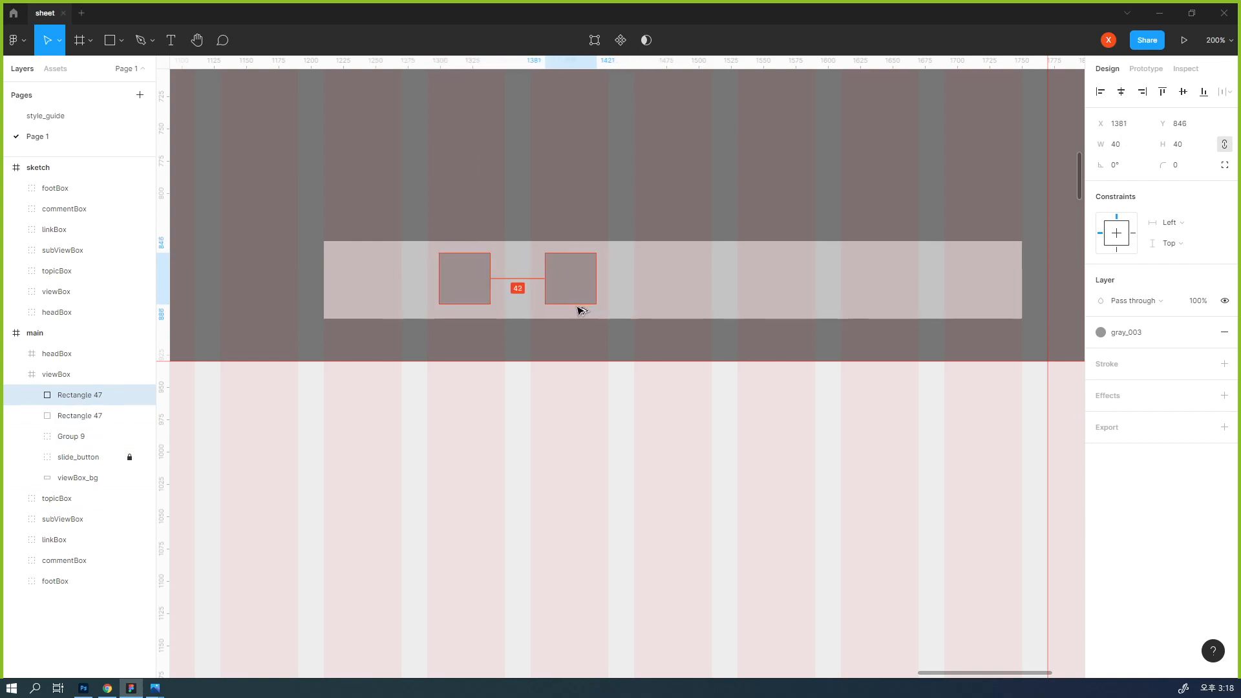
{"action": "key", "text": "ctrl+d"}
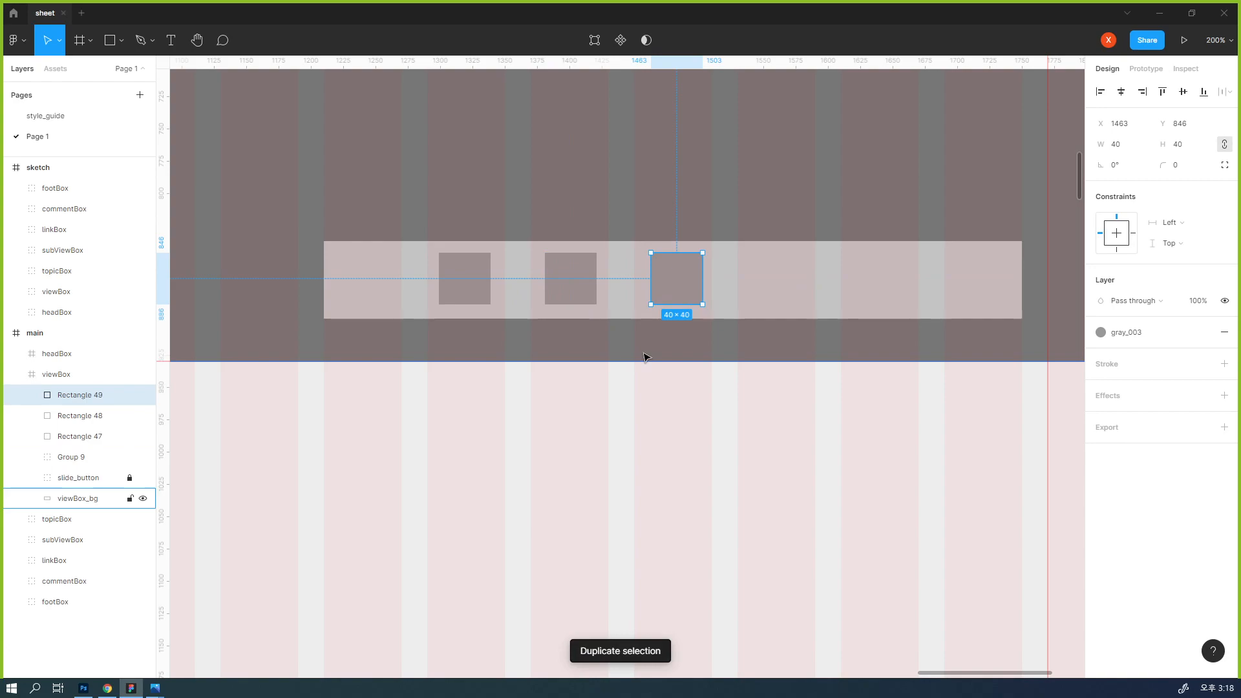
{"action": "key", "text": "ctrl+d"}
{"action": "key", "text": "ctrl+d"}
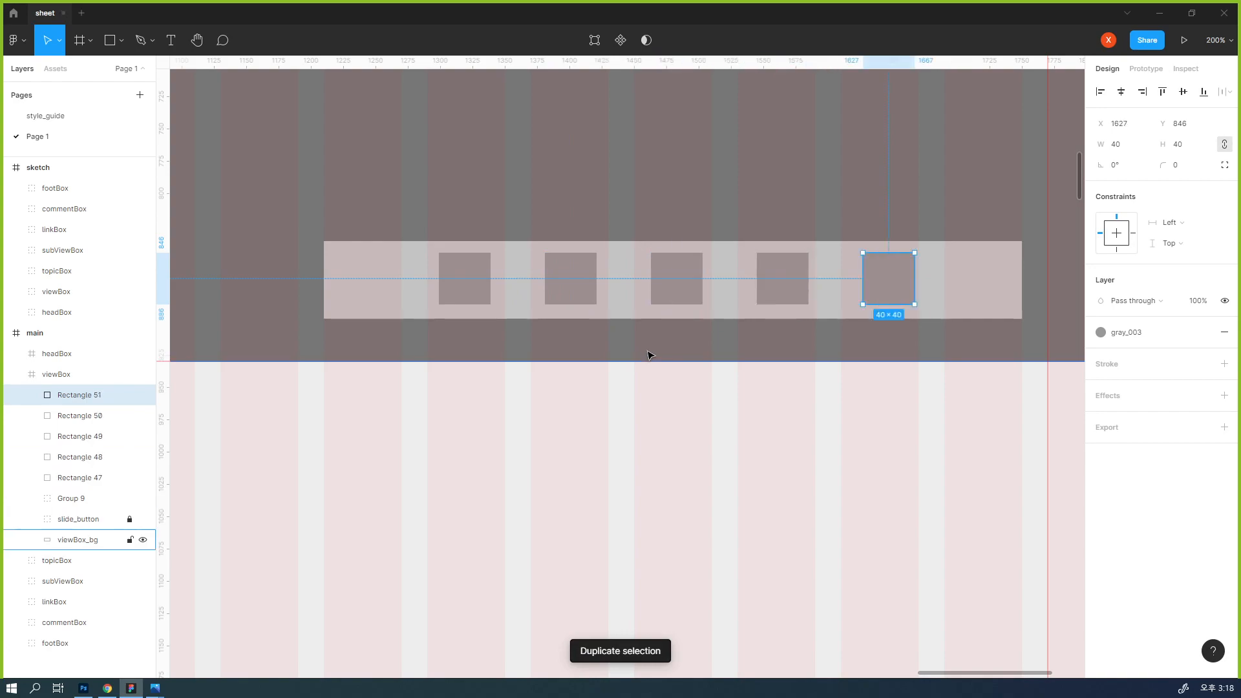
{"action": "left_click", "coordinate": [792, 284], "text": "shift"}
{"action": "left_click", "coordinate": [962, 421]}
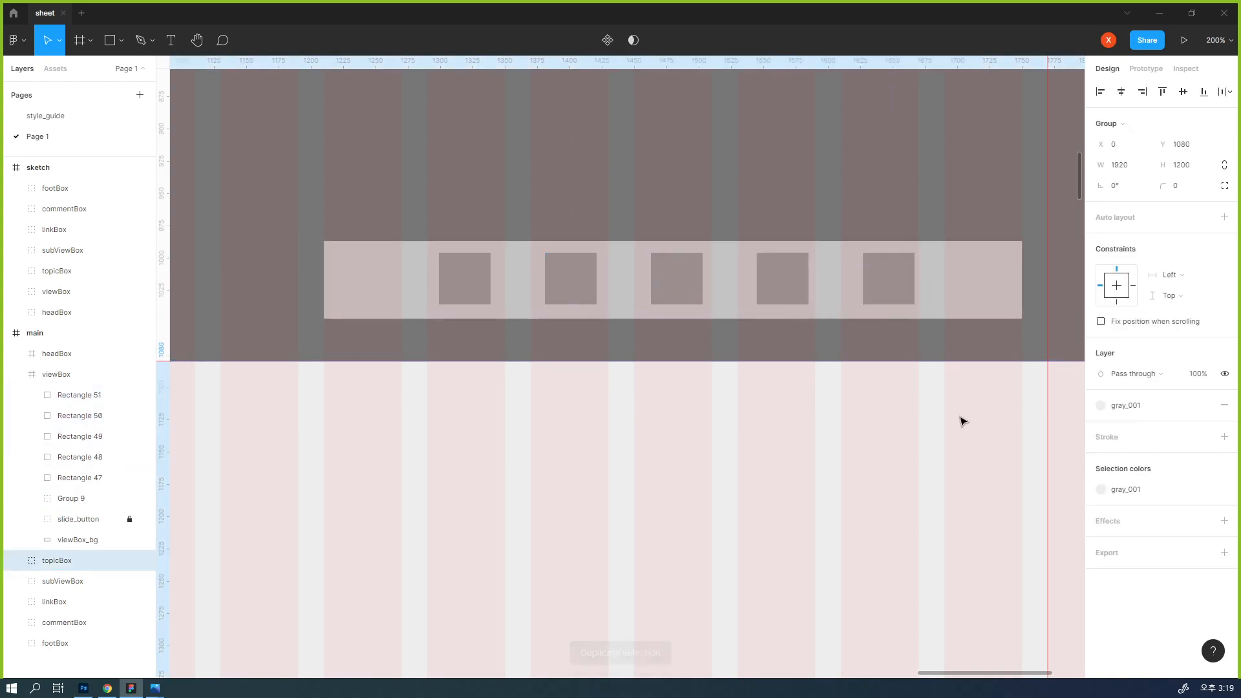
- Shift the last square to X 1621 and distribute the horizontal spacing of all five indicator squares evenly
{"action": "left_click", "coordinate": [891, 281]}
{"action": "left_click_drag", "start_coordinate": [889, 297], "coordinate": [882, 296]}
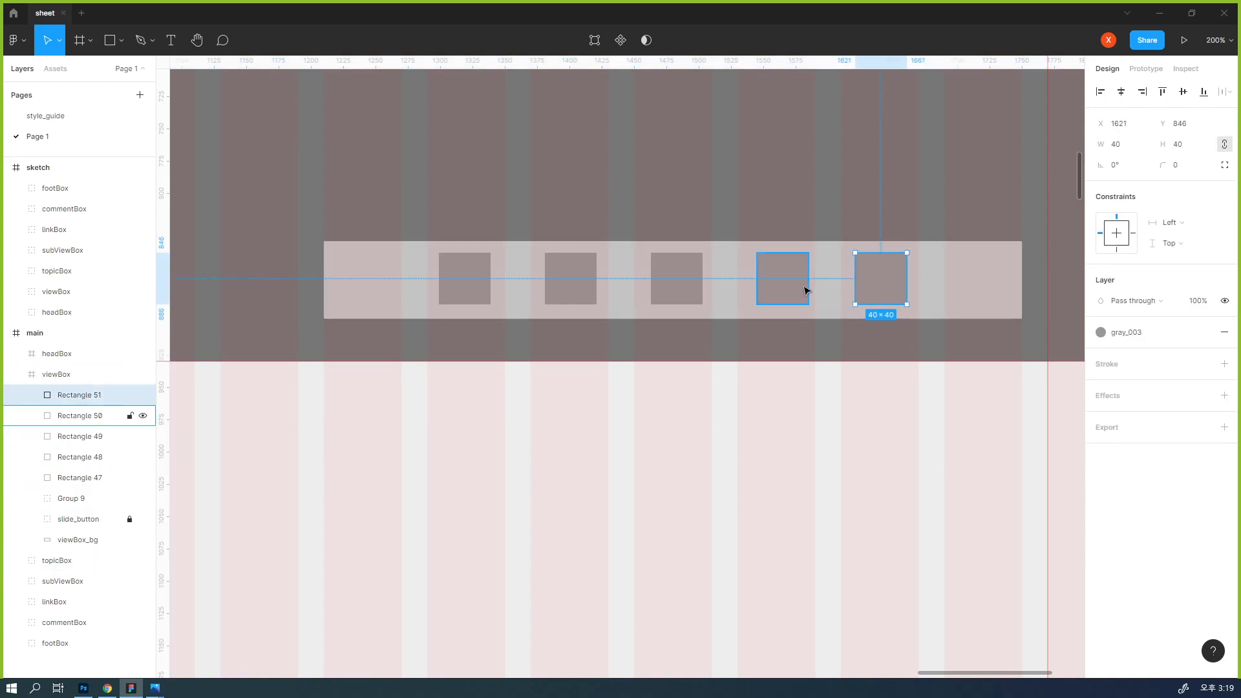
{"action": "left_click", "coordinate": [784, 288], "text": "shift"}
{"action": "left_click", "coordinate": [656, 298], "text": "shift"}
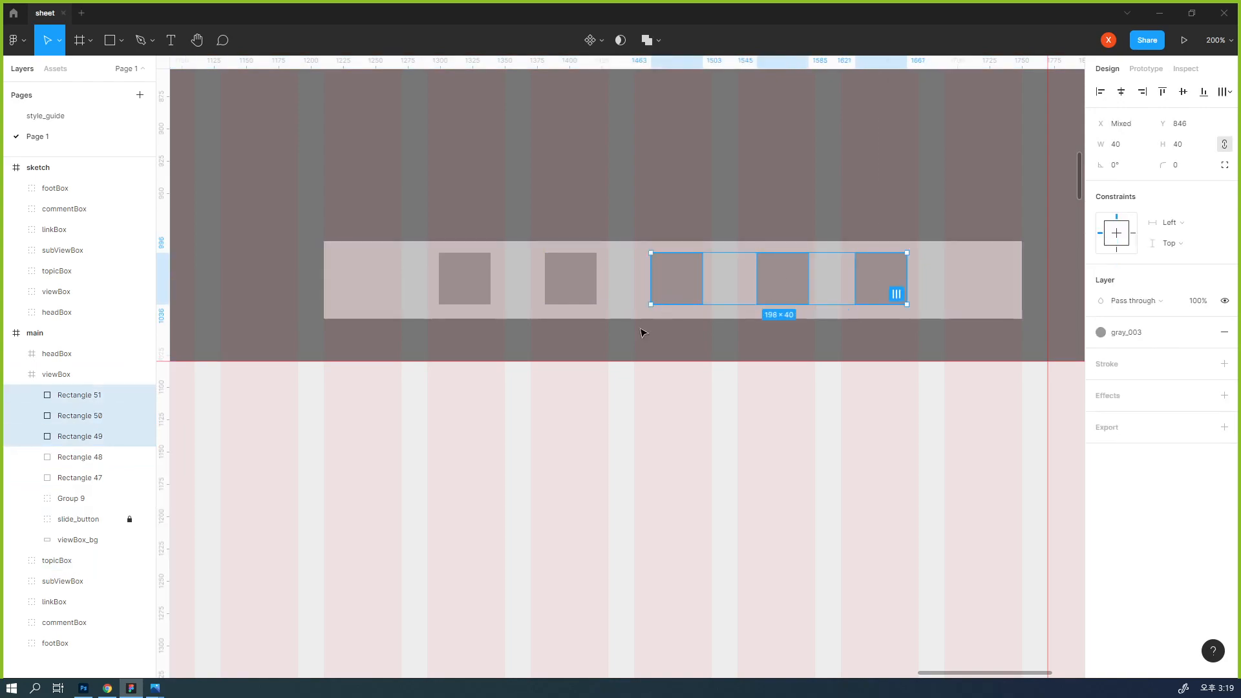
{"action": "left_click", "coordinate": [565, 302], "text": "shift"}
{"action": "left_click", "coordinate": [457, 289], "text": "shift"}
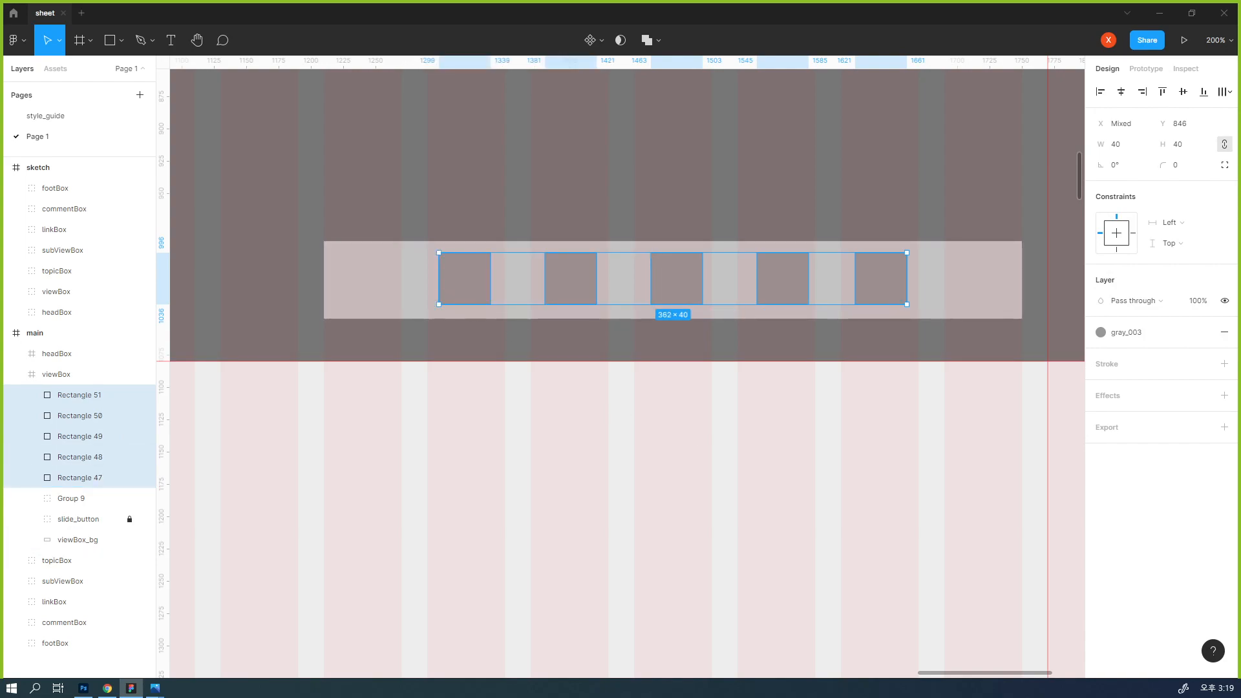
{"action": "left_click", "coordinate": [1225, 92]}
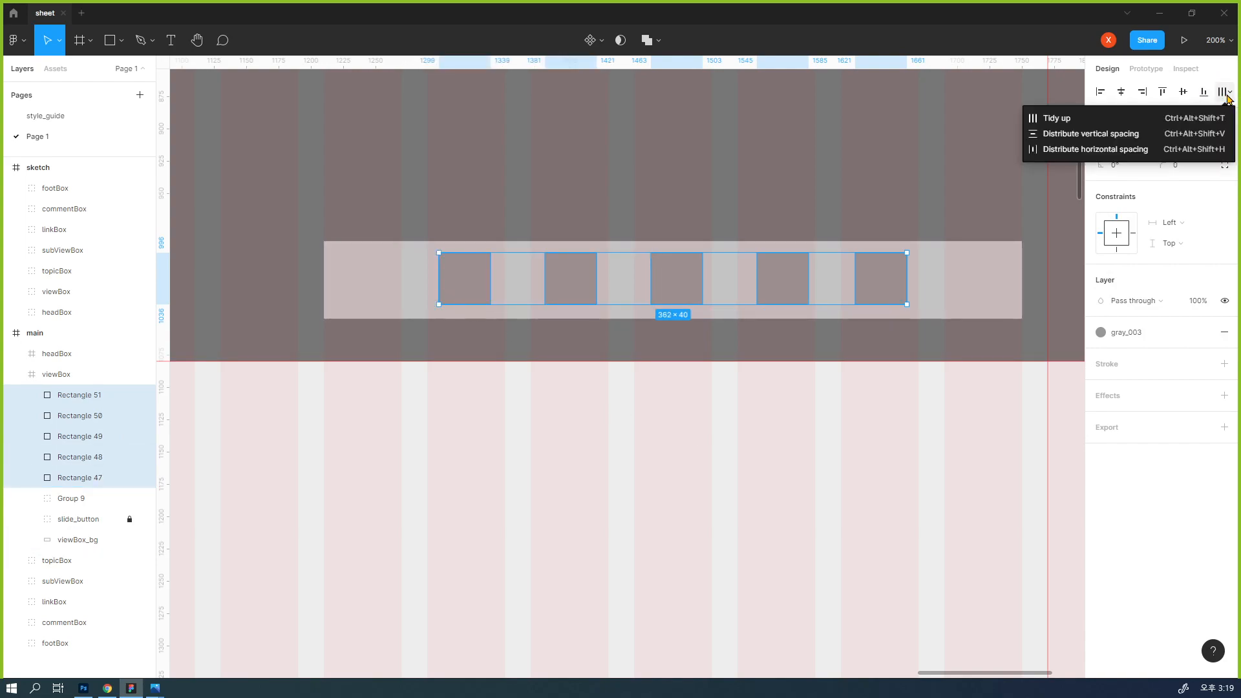
{"action": "left_click", "coordinate": [1103, 155]}
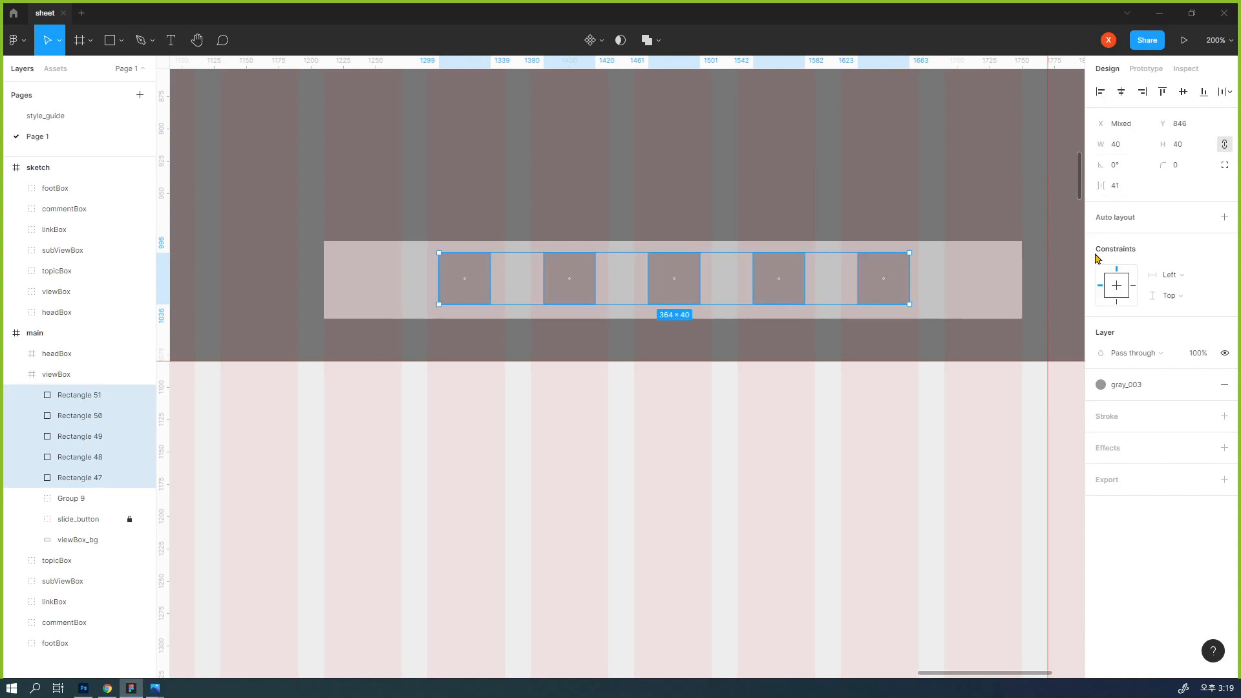
{"action": "left_click", "coordinate": [887, 399]}
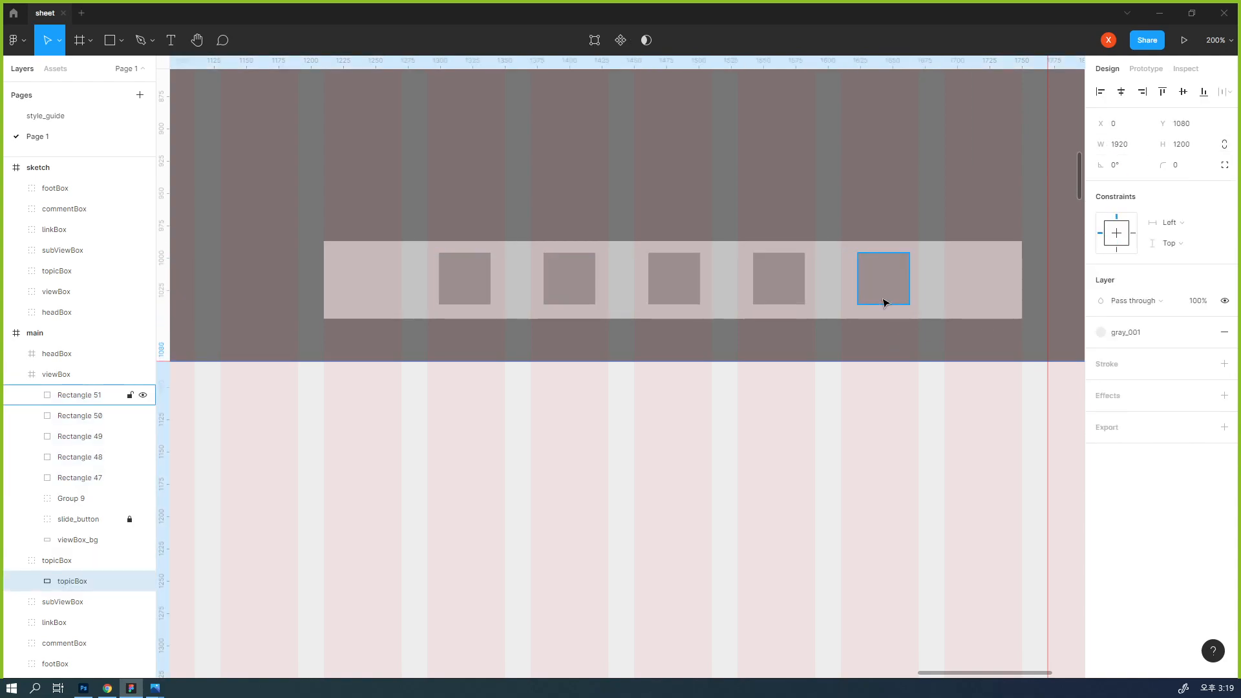
- Shorten the indicator bar's background rectangle from both ends to about 421 wide, starting at X 1269
{"action": "double_click", "coordinate": [357, 291]}
{"action": "left_click_drag", "start_coordinate": [323, 280], "coordinate": [399, 279]}
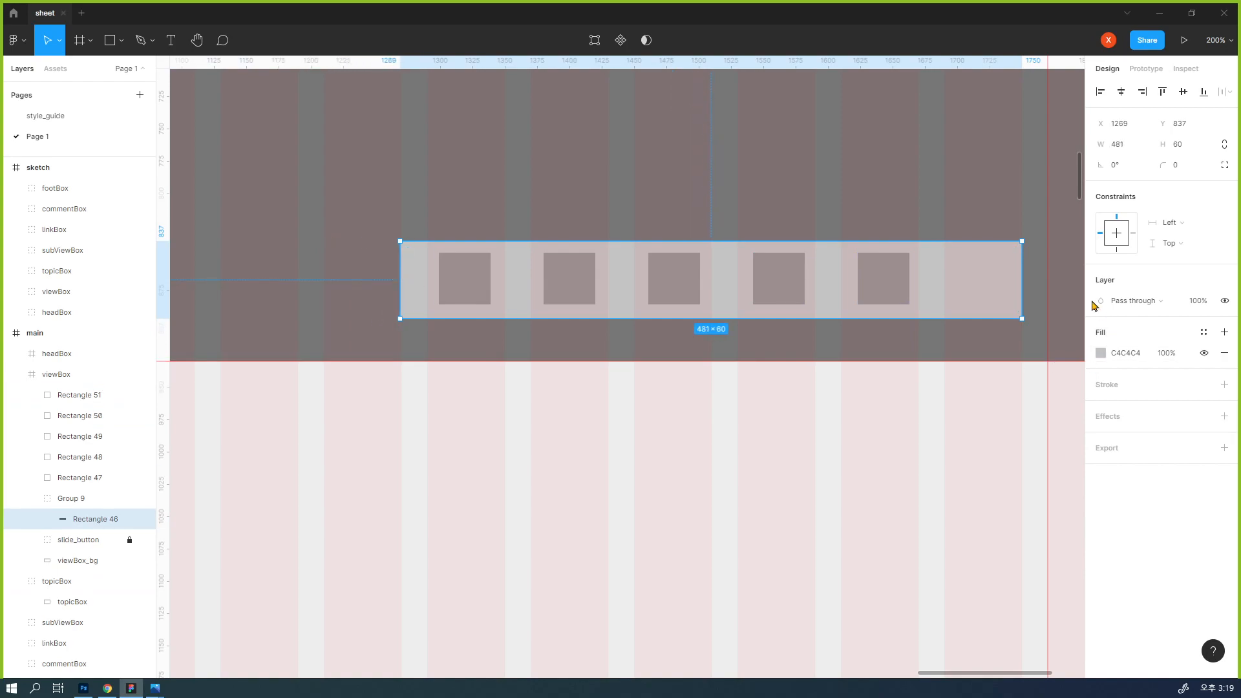
{"action": "left_click_drag", "start_coordinate": [945, 277], "coordinate": [942, 277]}
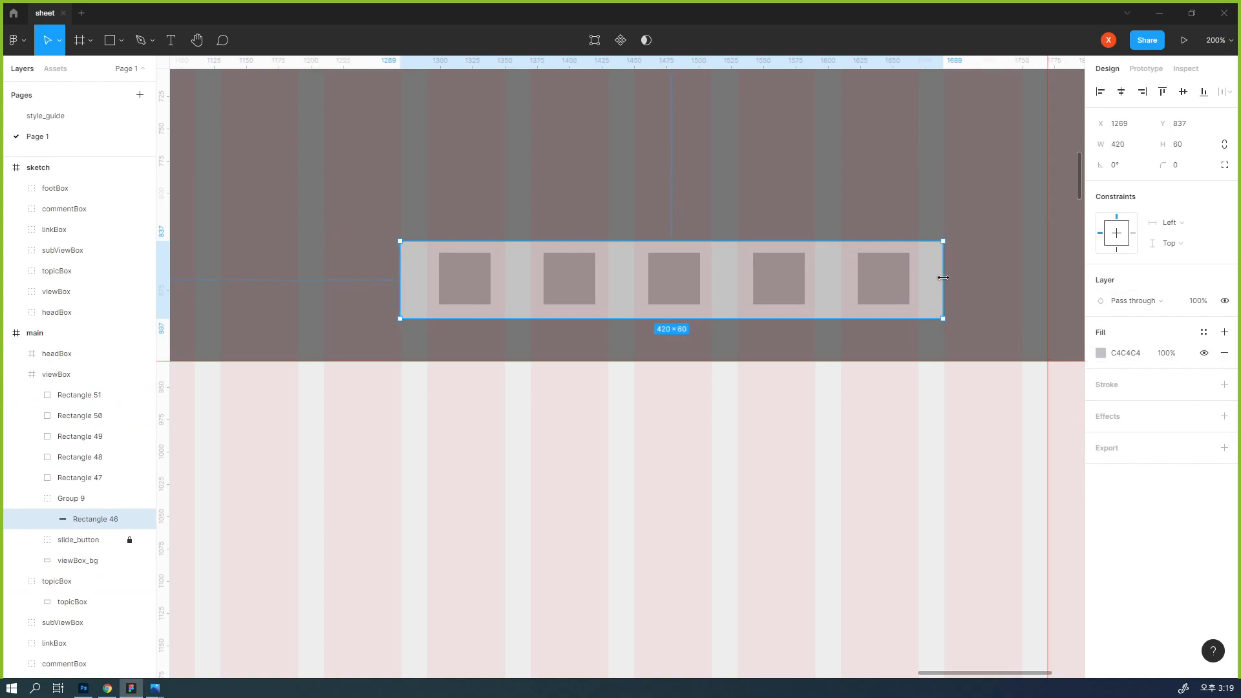
{"action": "left_click", "coordinate": [931, 428]}
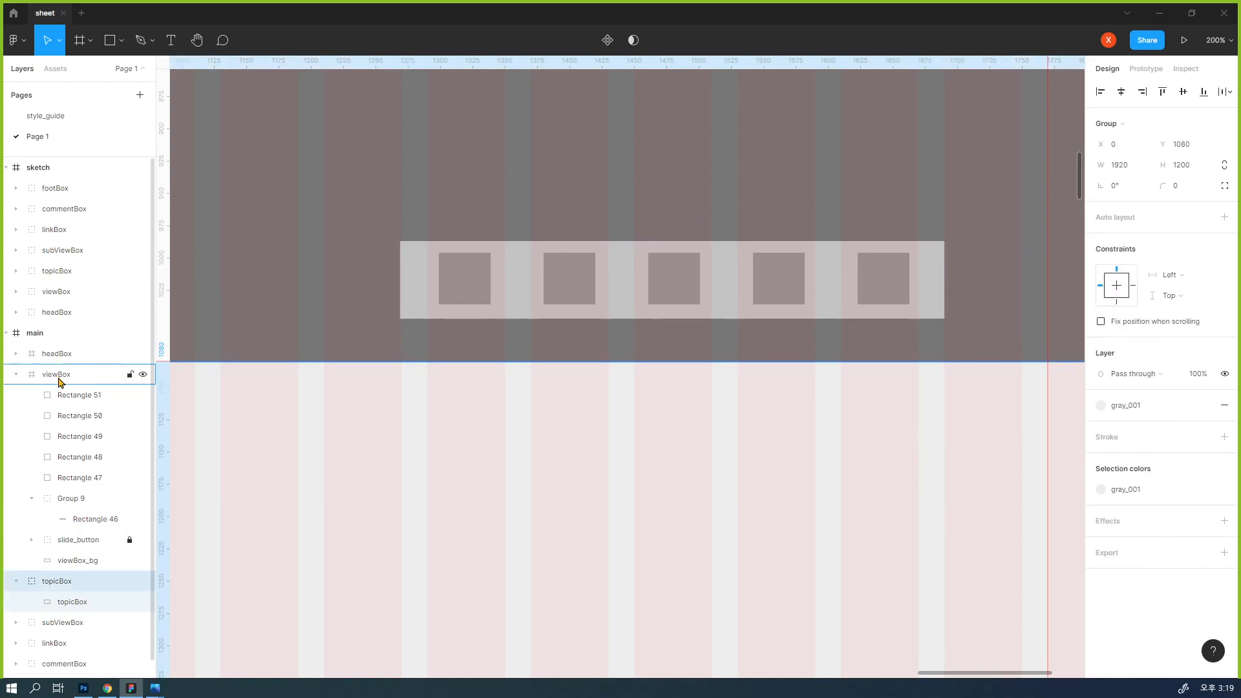
- Move the five squares into the indicator bar's group and rename the group as indicator
{"action": "left_click", "coordinate": [92, 396]}
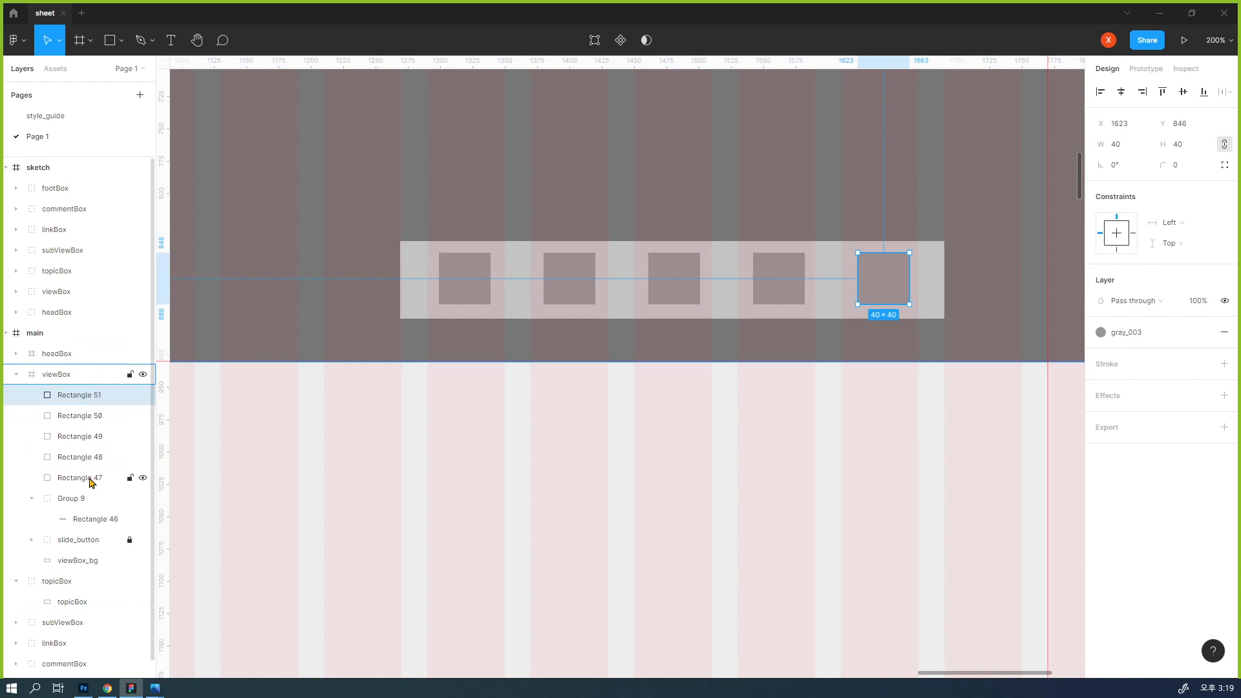
{"action": "left_click", "coordinate": [91, 481], "text": "shift"}
{"action": "left_click_drag", "start_coordinate": [90, 482], "coordinate": [100, 518]}
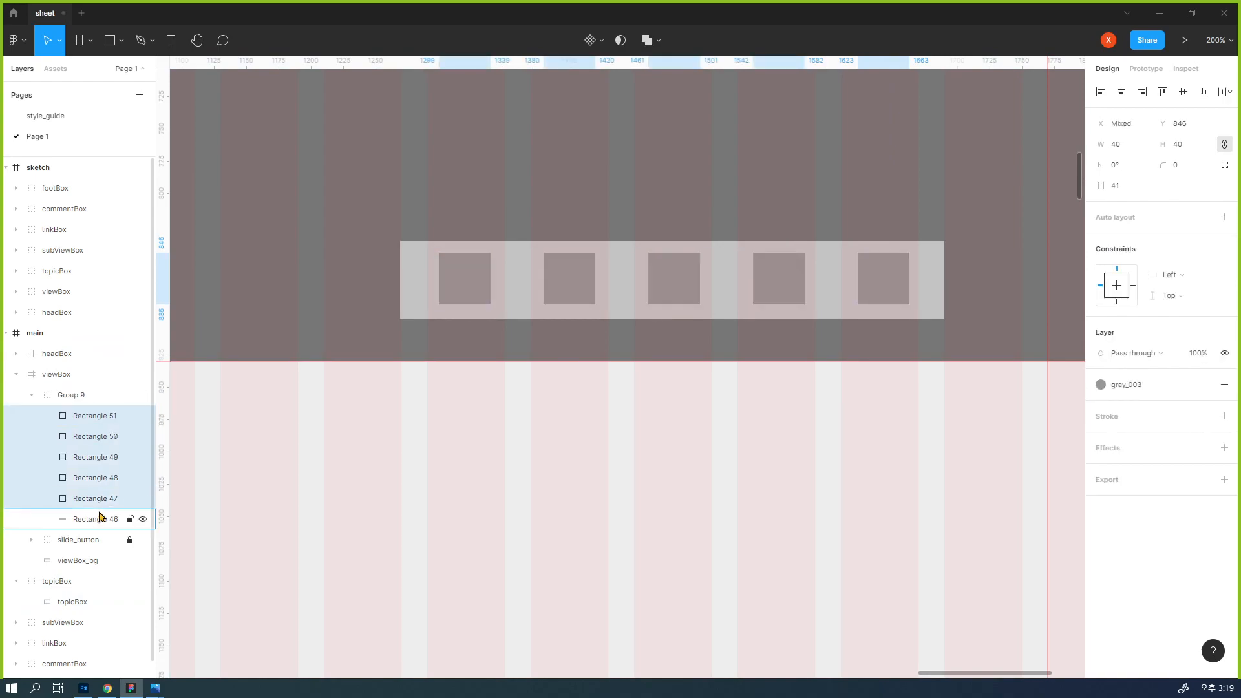
{"action": "left_click", "coordinate": [78, 397]}
{"action": "double_click", "coordinate": [80, 397]}
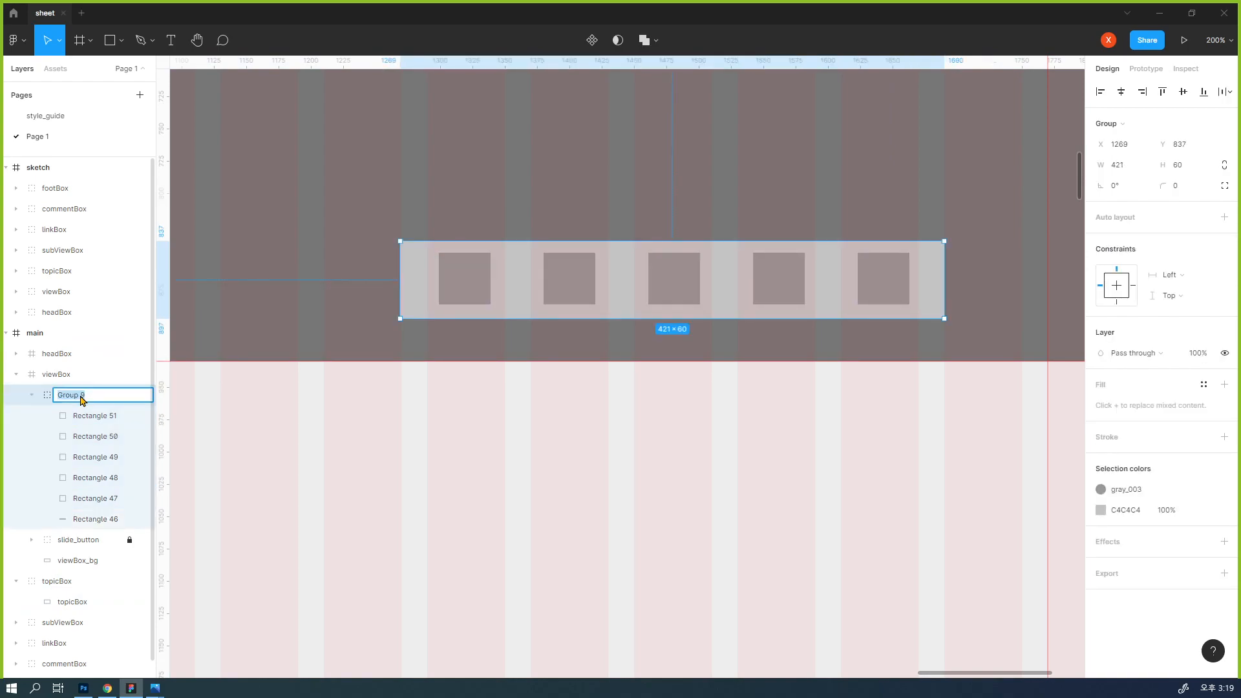
{"action": "type", "text": "indicator"}
{"action": "key", "text": "Return"}
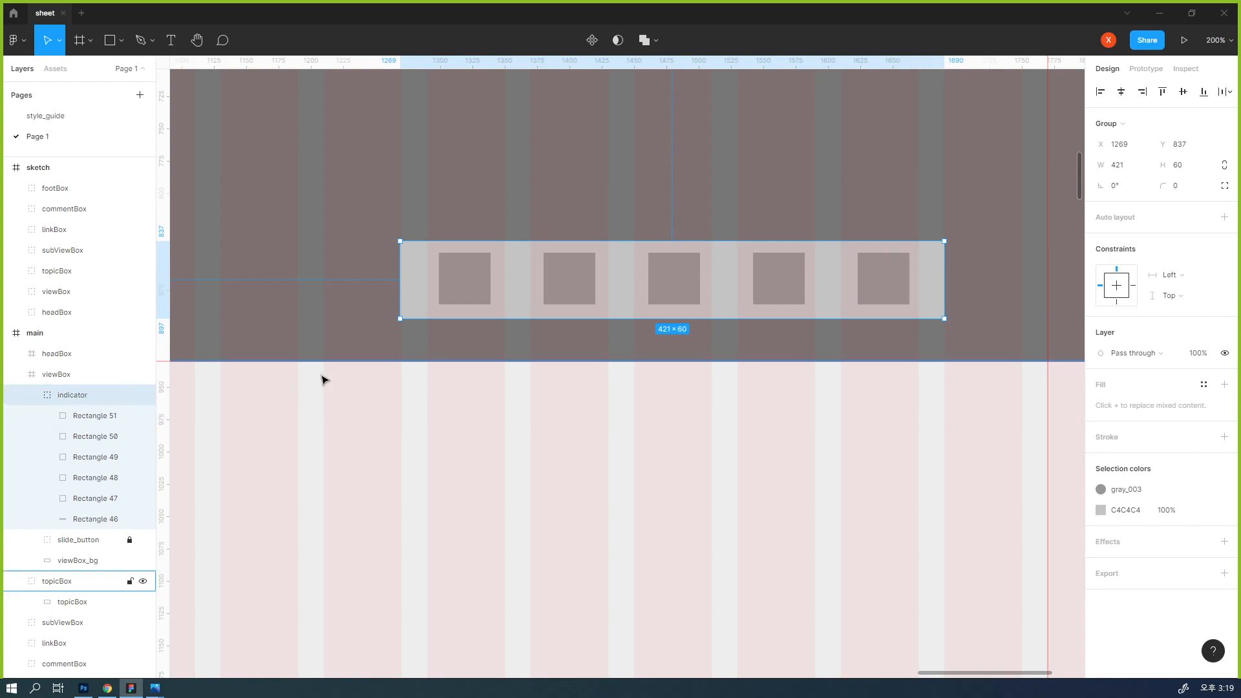
- Nudge the first indicator square right to X 1301 and the last one left to X 1619
{"action": "left_click", "coordinate": [457, 301]}
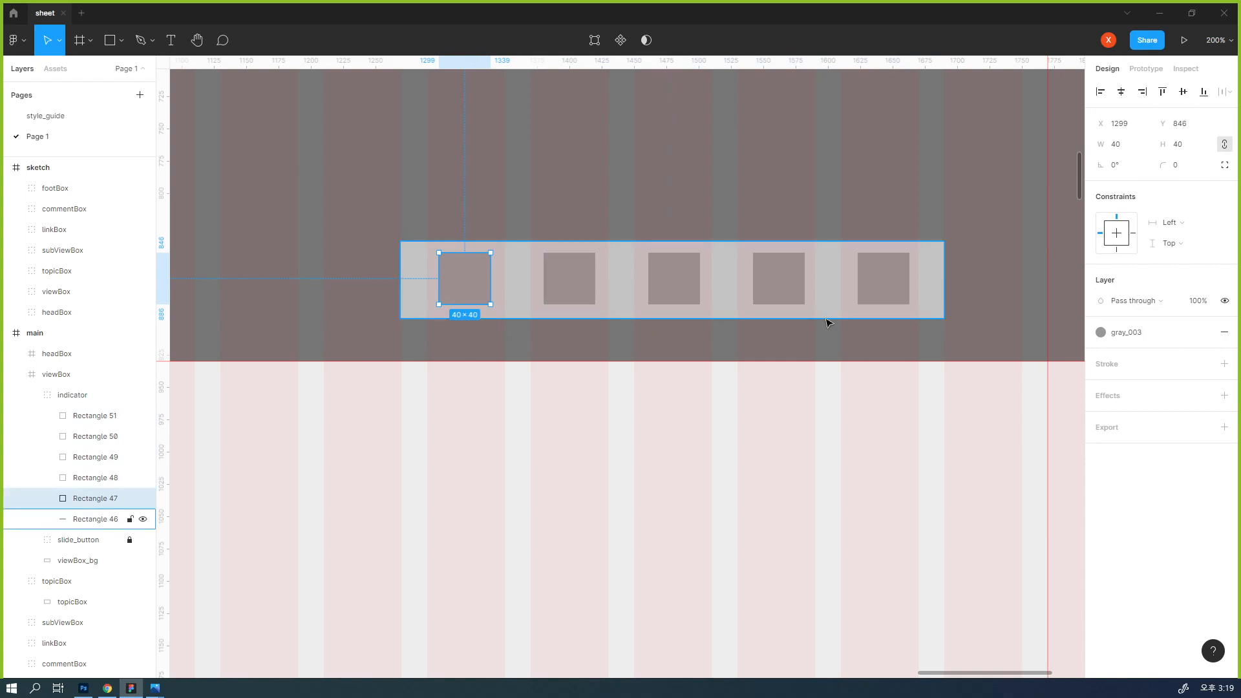
{"action": "key", "text": "Right"}
{"action": "key", "text": "Right"}
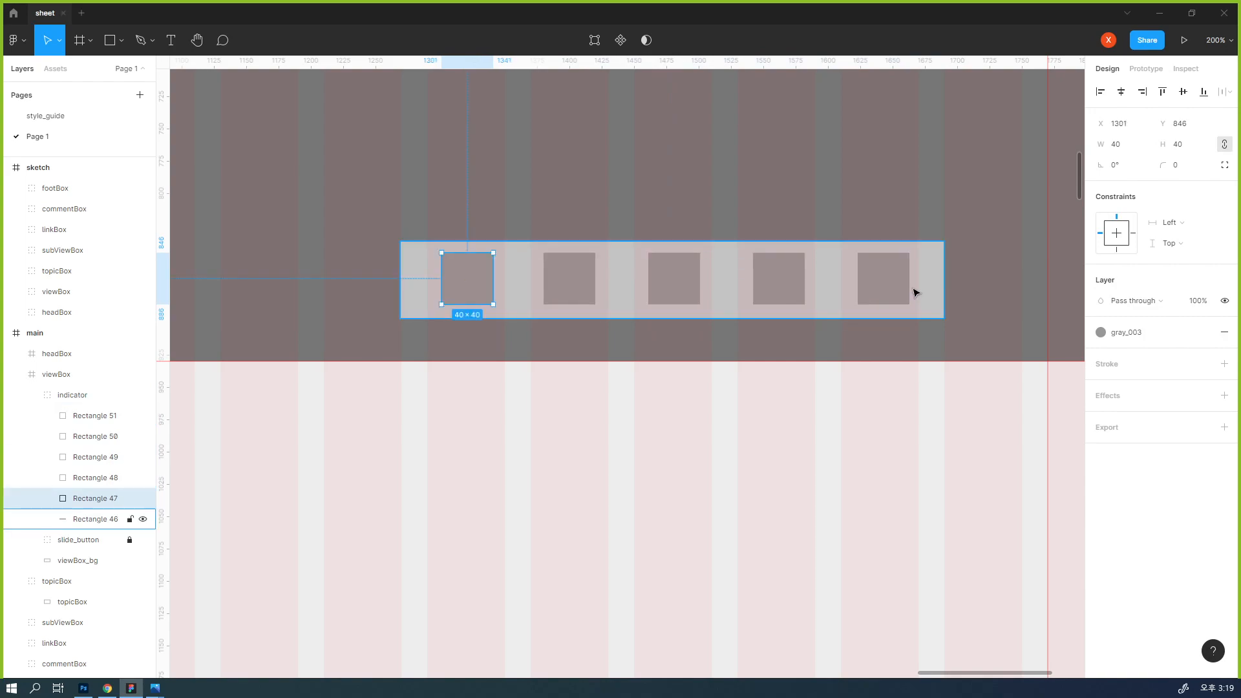
{"action": "left_click", "coordinate": [890, 291]}
{"action": "key", "text": "Left"}
{"action": "key", "text": "Left"}
{"action": "key", "text": "Left"}
{"action": "key", "text": "Left"}
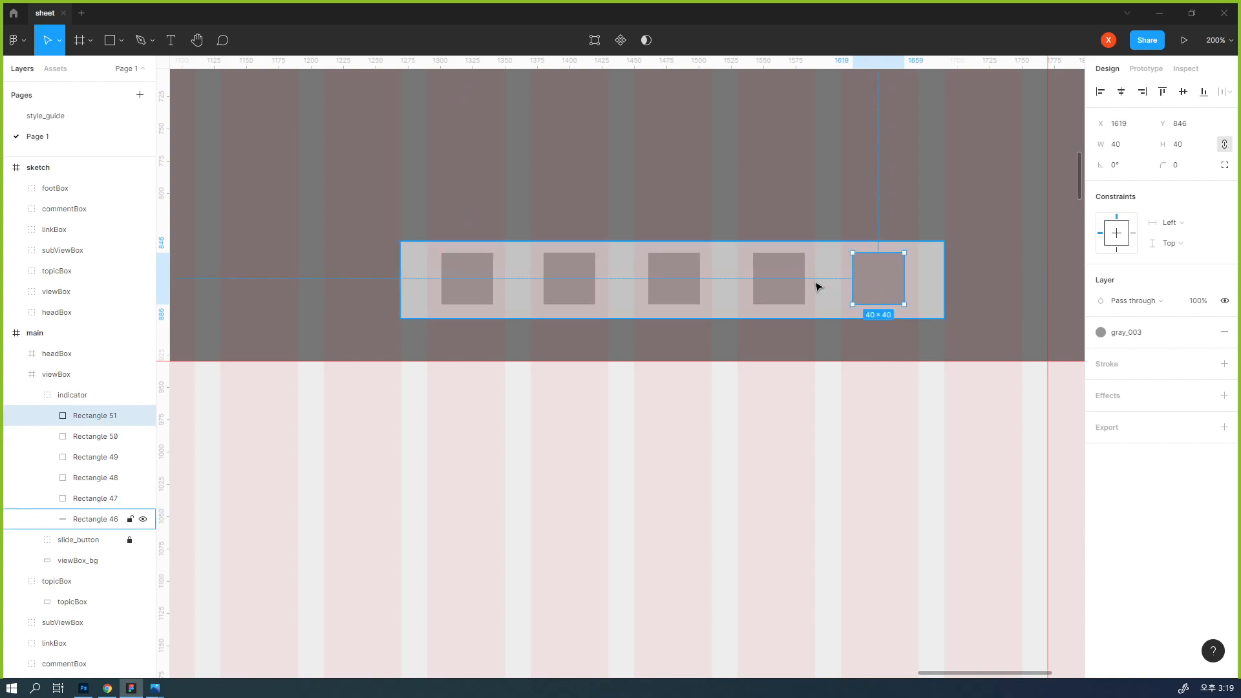
- Redistribute the horizontal spacing of the five squares between the adjusted first and last squares
{"action": "left_click", "coordinate": [779, 283], "text": "shift"}
{"action": "left_click", "coordinate": [672, 281], "text": "shift"}
{"action": "left_click", "coordinate": [544, 287], "text": "shift"}
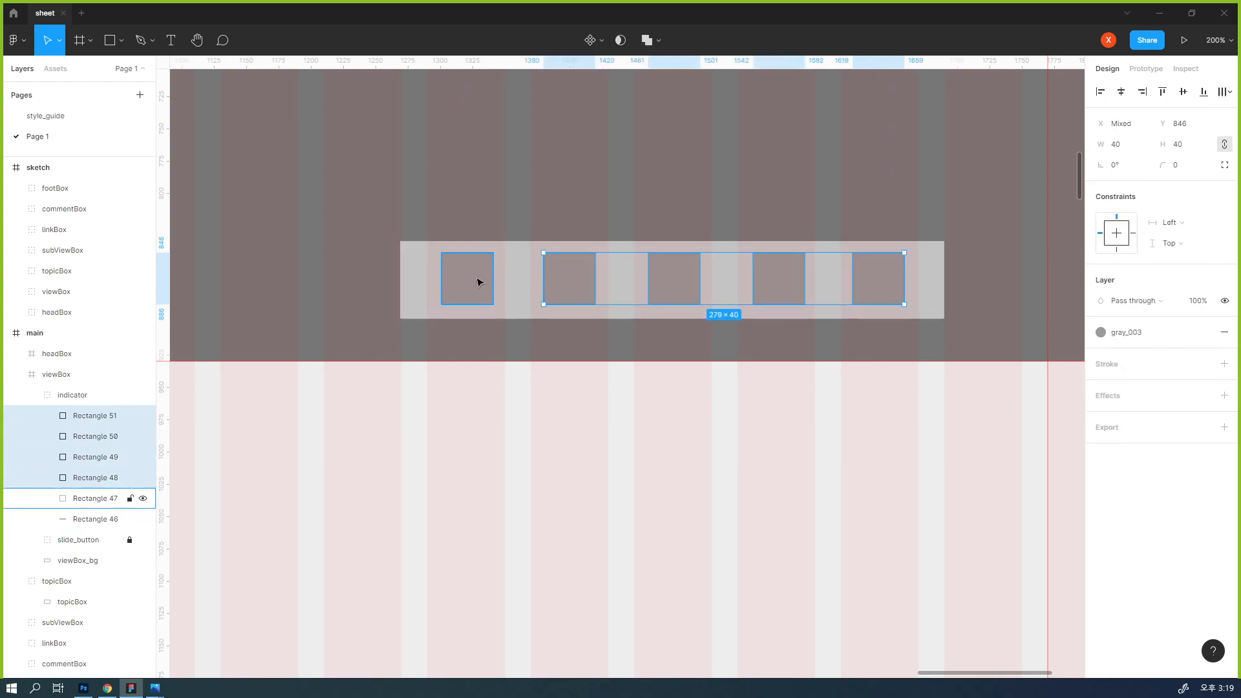
{"action": "left_click", "coordinate": [482, 280], "text": "shift"}
{"action": "left_click", "coordinate": [1224, 92]}
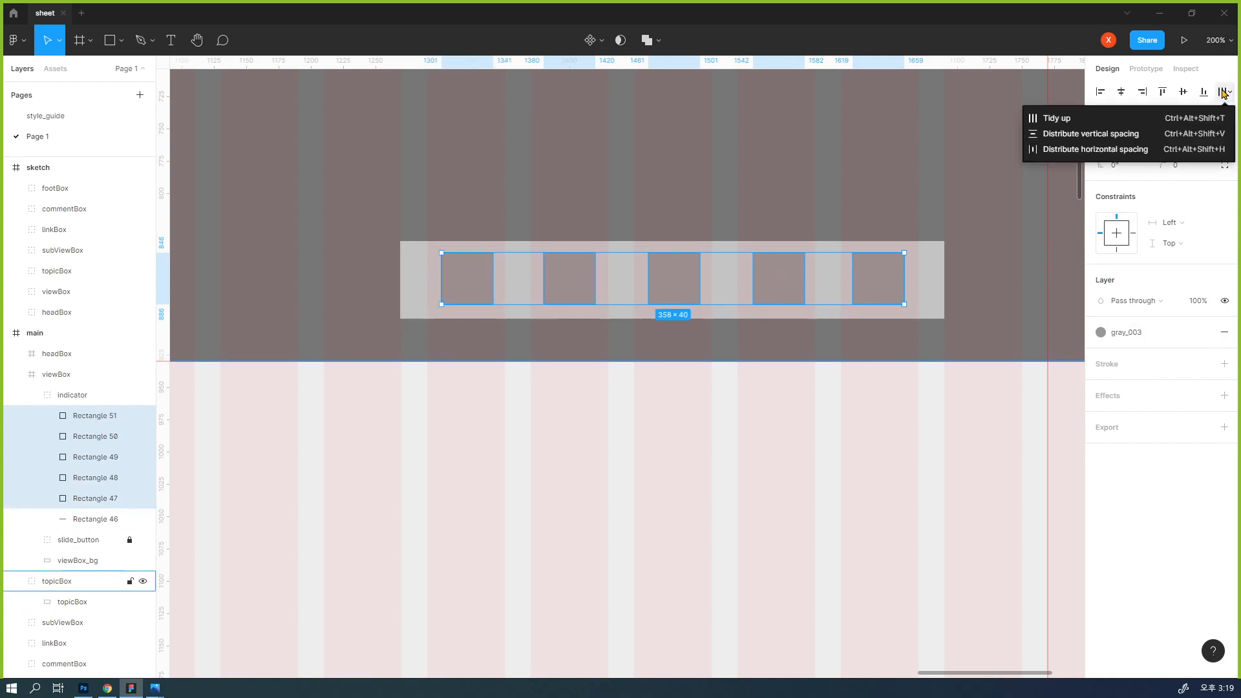
{"action": "left_click", "coordinate": [1145, 150]}
{"action": "left_click", "coordinate": [576, 405]}
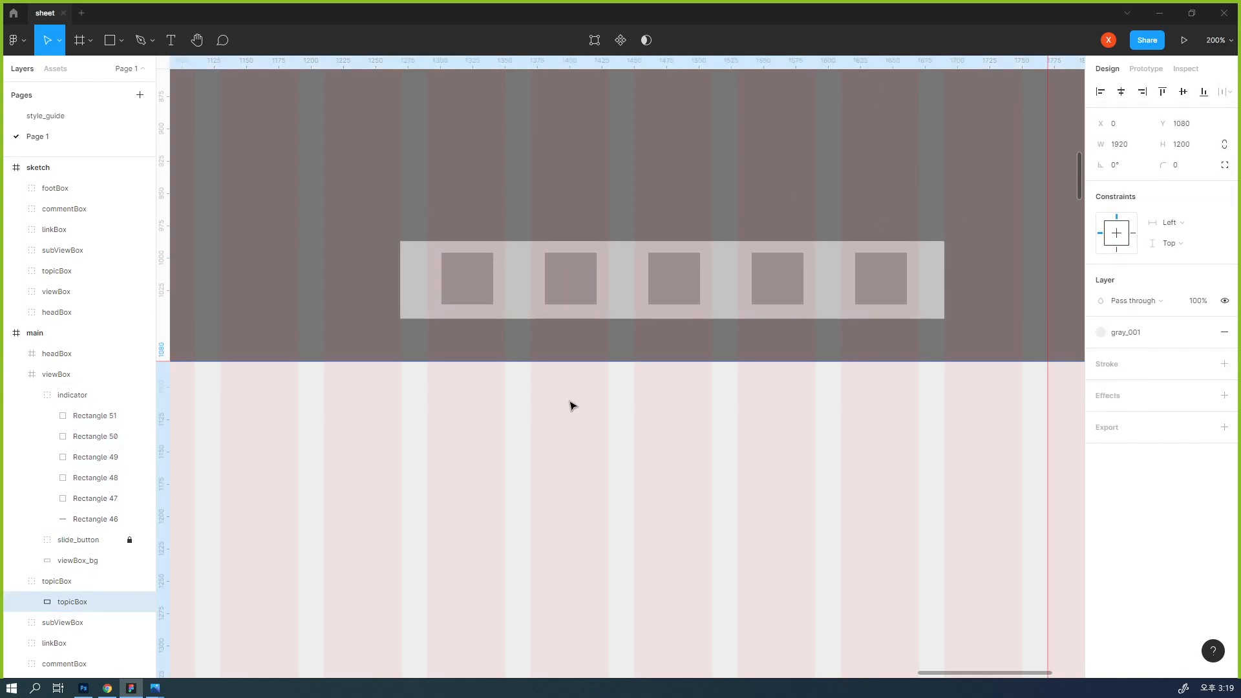
- Fill the first indicator square with the gray_006 color style to mark it as active
{"action": "left_click", "coordinate": [483, 291]}
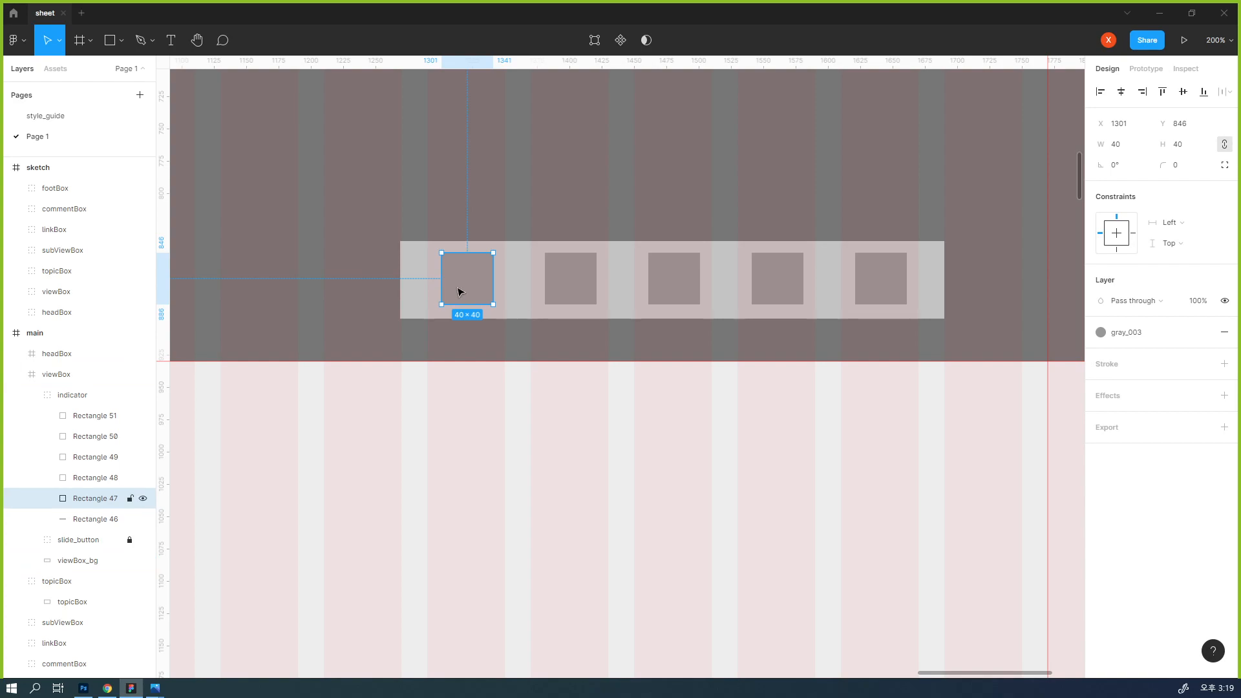
{"action": "left_click", "coordinate": [1101, 332]}
{"action": "left_click", "coordinate": [1121, 514]}
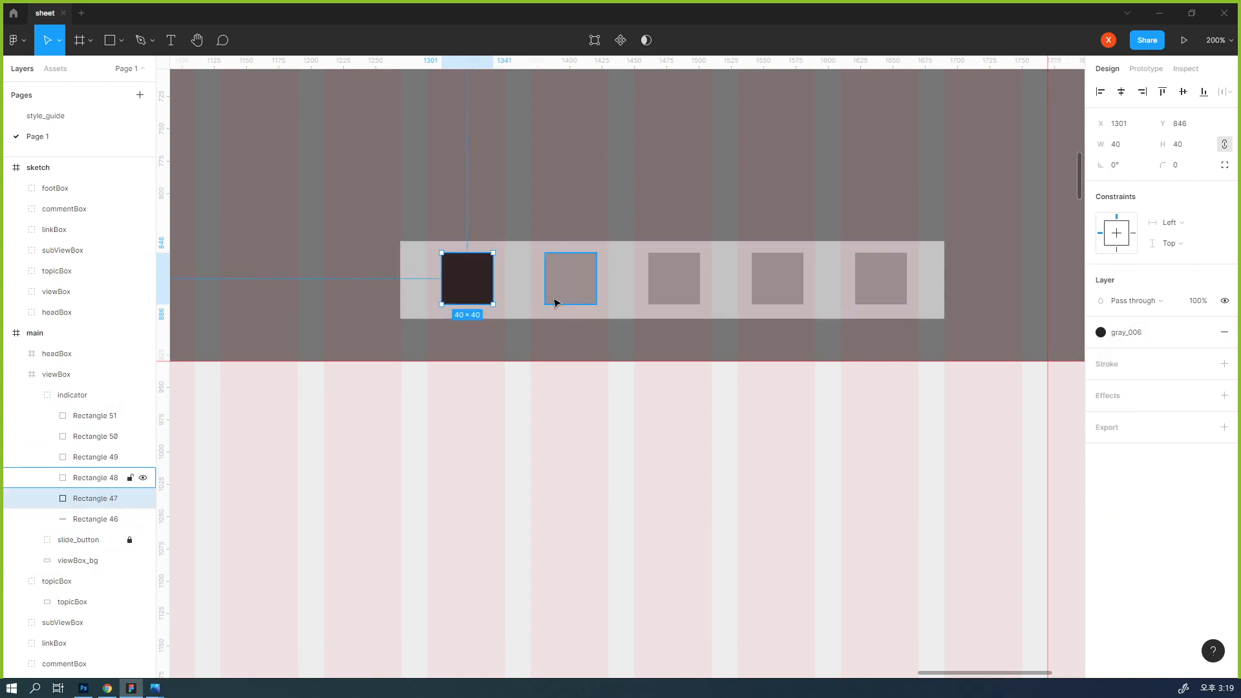
{"action": "left_click", "coordinate": [775, 511]}
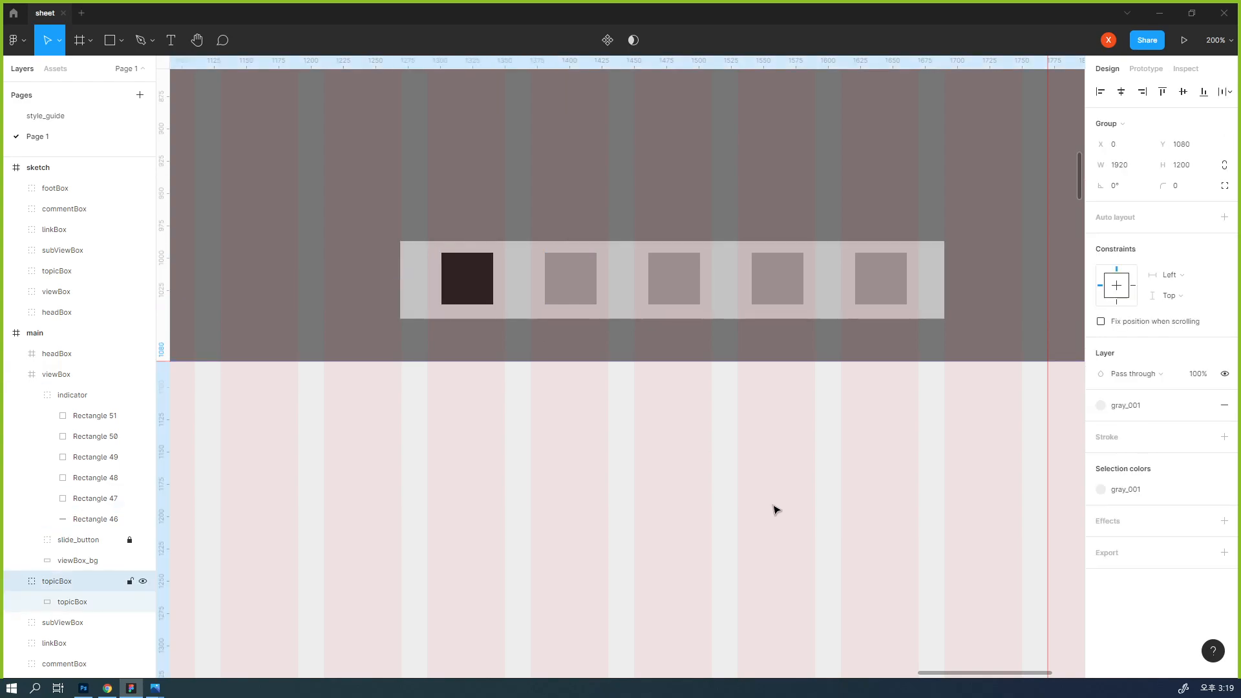
- Review the finished viewBox section and compare the sketch and main frames down to the footer
{"action": "key", "text": "ctrl+minus"}
{"action": "key", "text": "ctrl+minus"}
{"action": "key", "text": "ctrl+minus"}
{"action": "key", "text": "ctrl+minus"}
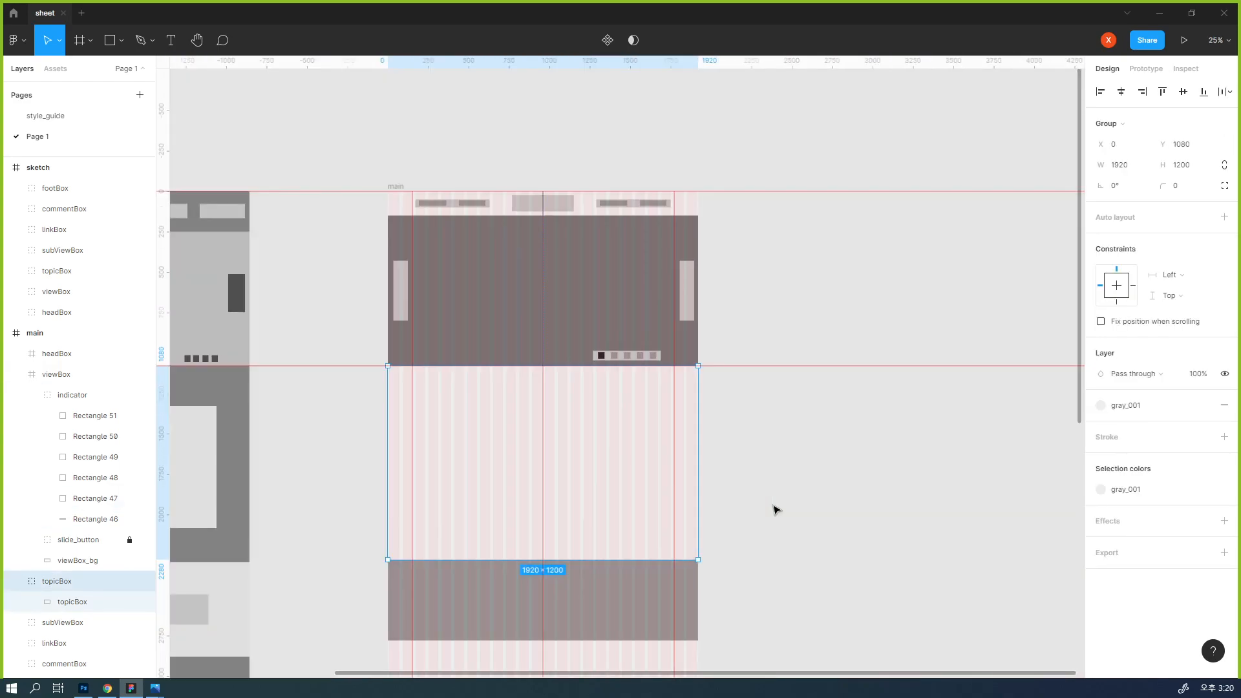
{"action": "left_click_drag", "start_coordinate": [774, 507], "coordinate": [982, 429]}
{"action": "scroll", "coordinate": [823, 357], "scroll_direction": "up", "scroll_amount": 1}
{"action": "left_click_drag", "start_coordinate": [813, 369], "coordinate": [853, 574]}
{"action": "left_click", "coordinate": [1049, 561]}
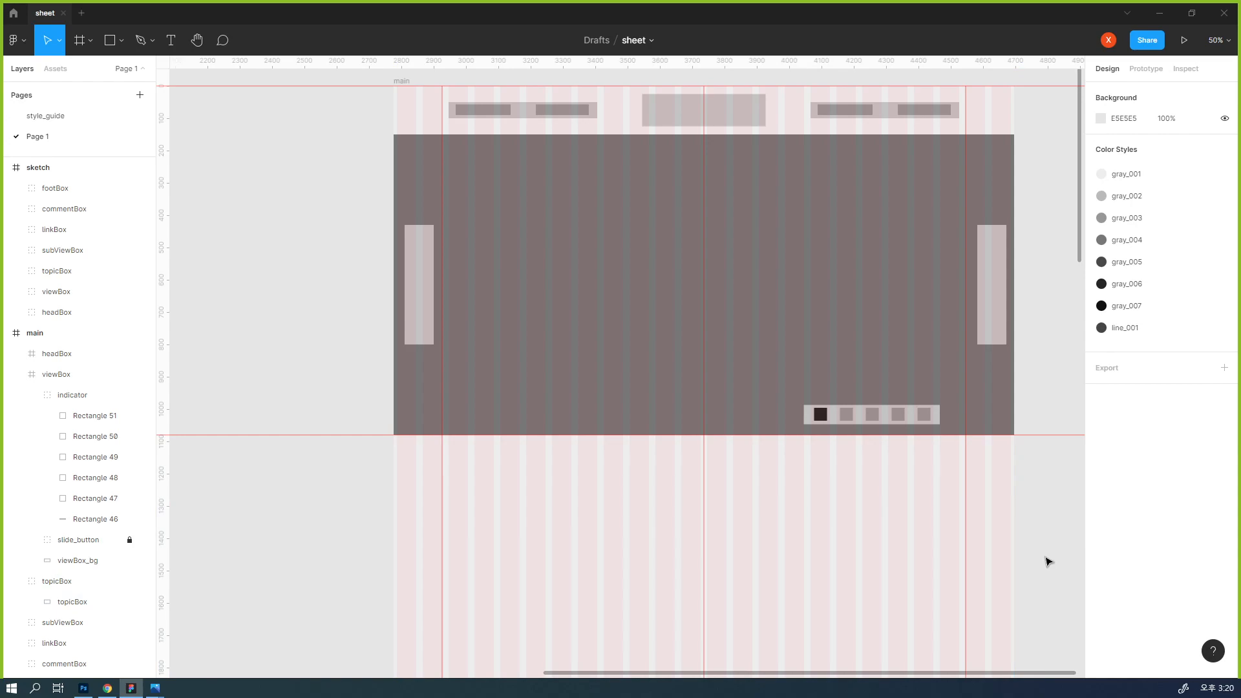
{"action": "key", "text": "minus"}
{"action": "mouse_move", "coordinate": [615, 460]}
{"action": "left_mouse_down"}
{"action": "mouse_move", "coordinate": [790, 355]}
{"action": "mouse_move", "coordinate": [819, 353]}
{"action": "left_mouse_up"}
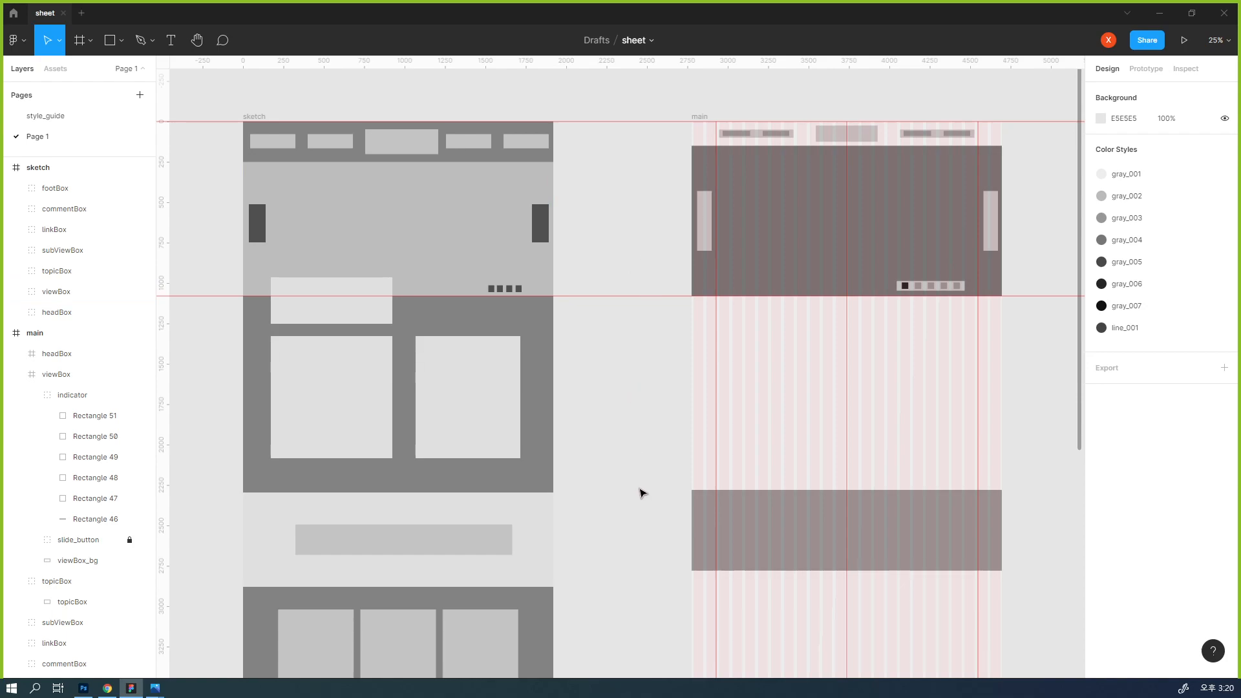
{"action": "scroll", "coordinate": [652, 496], "scroll_direction": "down", "scroll_amount": 8}
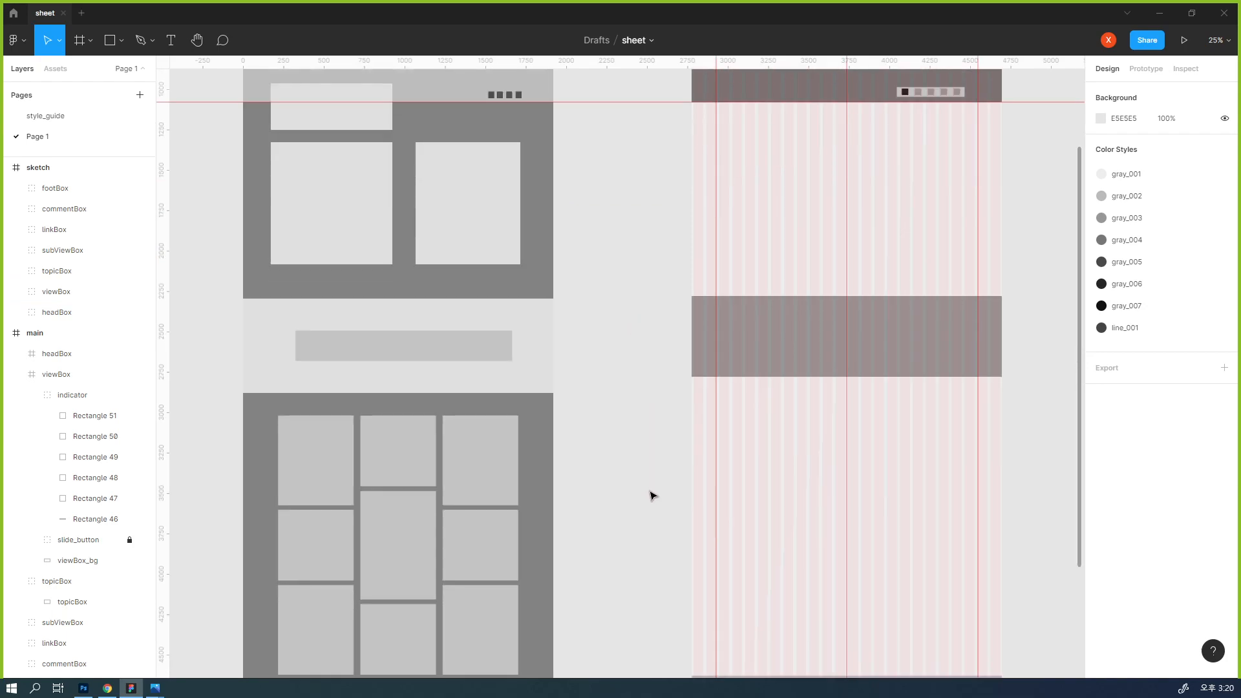
{"action": "scroll", "coordinate": [652, 495], "scroll_direction": "down", "scroll_amount": 1}
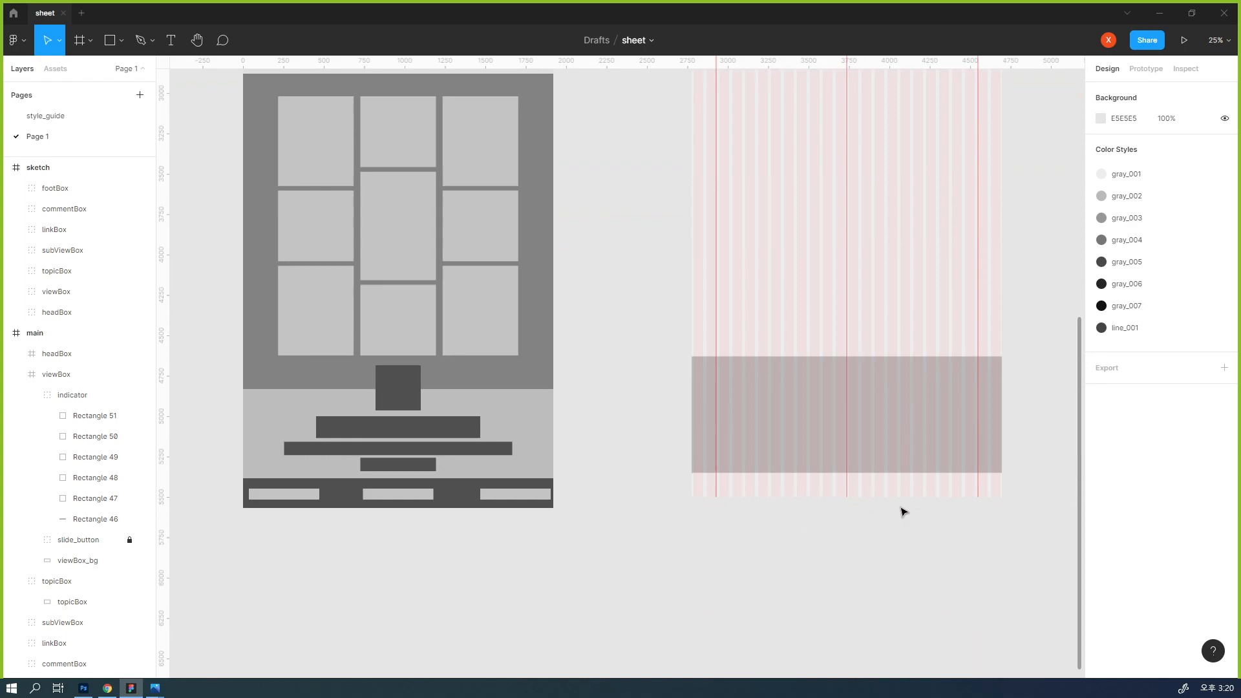
{"action": "scroll", "coordinate": [977, 519], "scroll_direction": "up", "scroll_amount": 8}
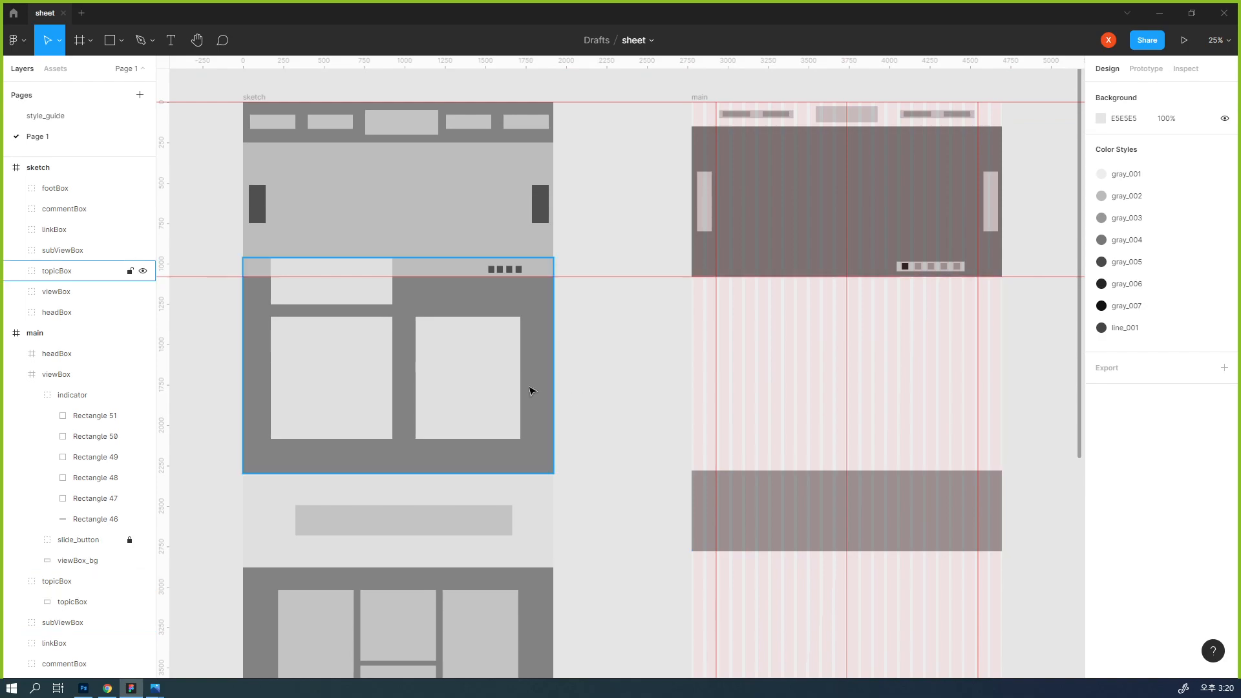
- Move the sketch frame closer to the main frame, to X 696 and Y 0
{"action": "left_click", "coordinate": [45, 272]}
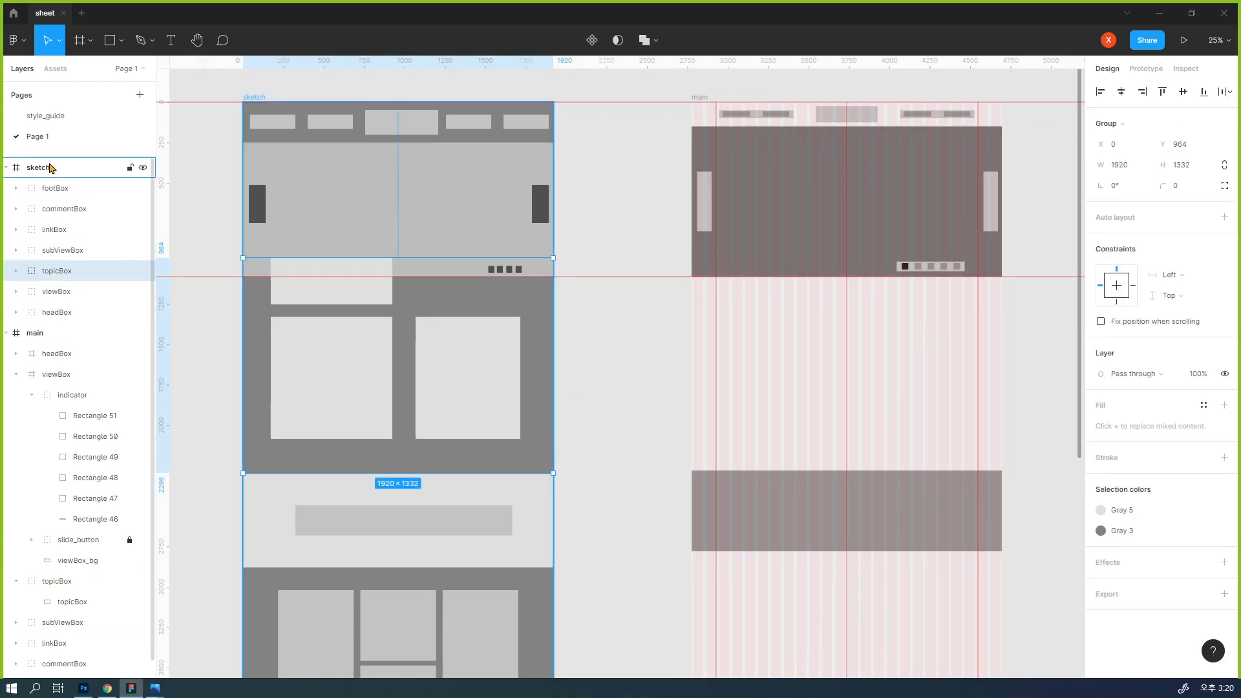
{"action": "left_click", "coordinate": [29, 166]}
{"action": "left_click_drag", "start_coordinate": [333, 171], "coordinate": [445, 175]}
{"action": "left_click_drag", "start_coordinate": [683, 370], "coordinate": [664, 366]}
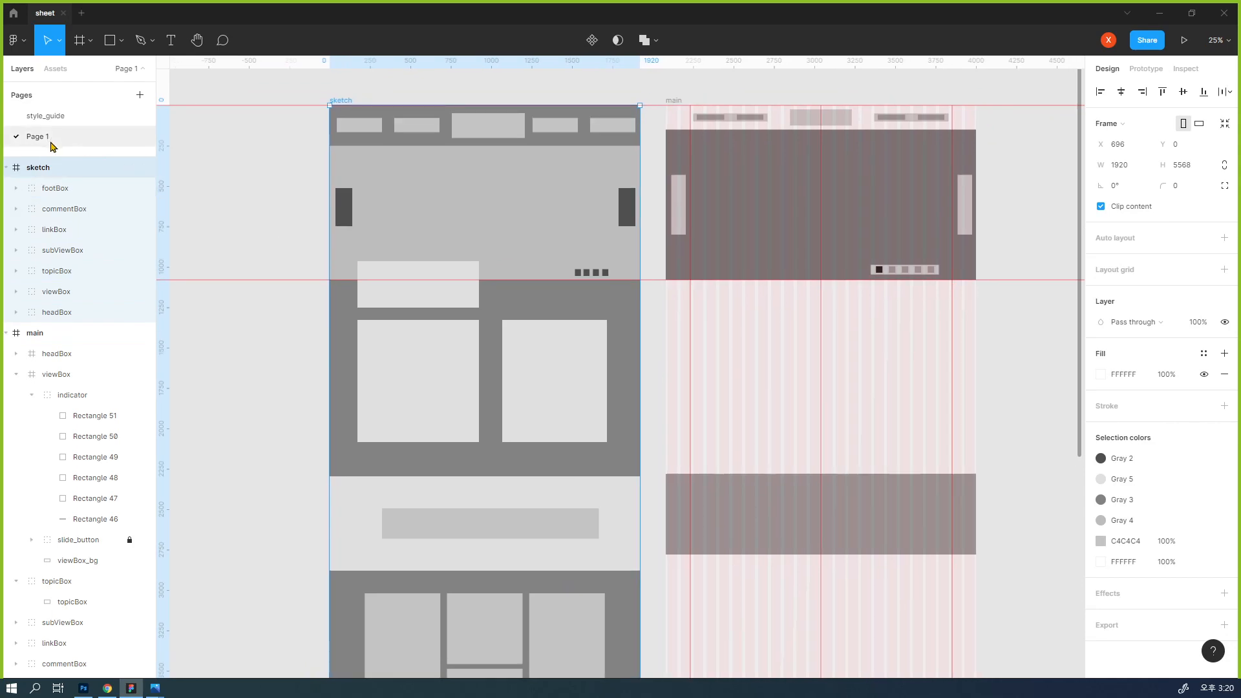
{"action": "left_click", "coordinate": [222, 203]}
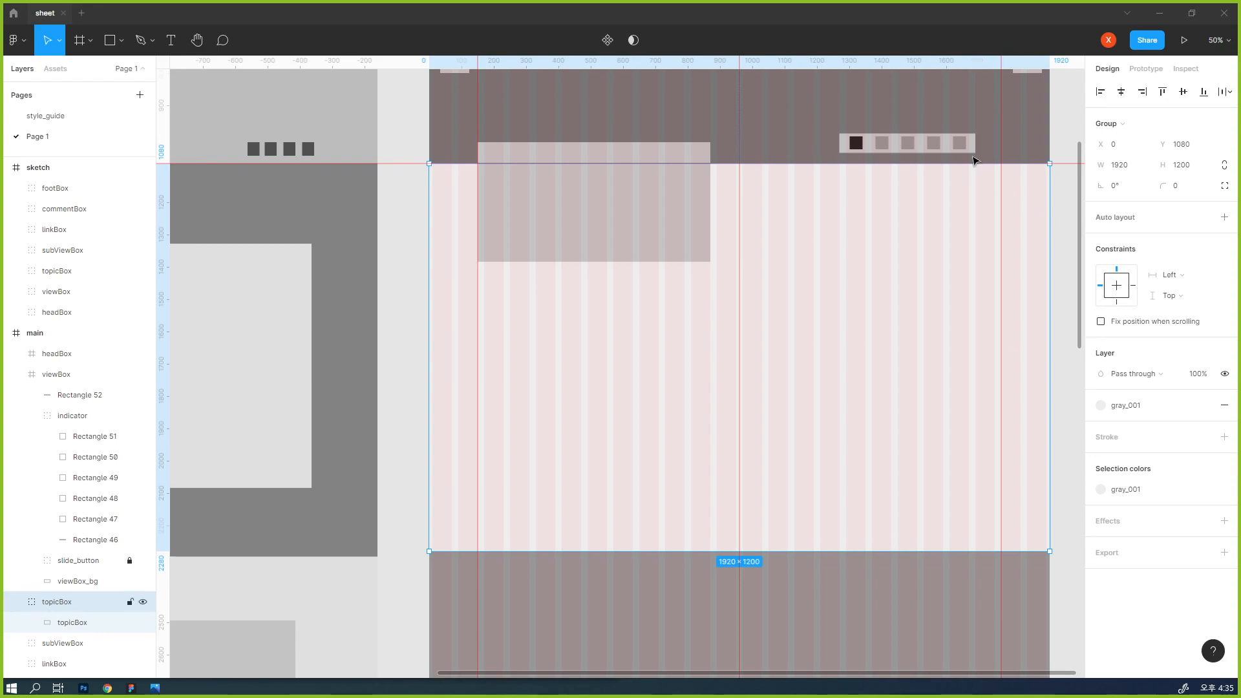
{"action": "left_click_drag", "start_coordinate": [950, 310], "coordinate": [809, 319]}
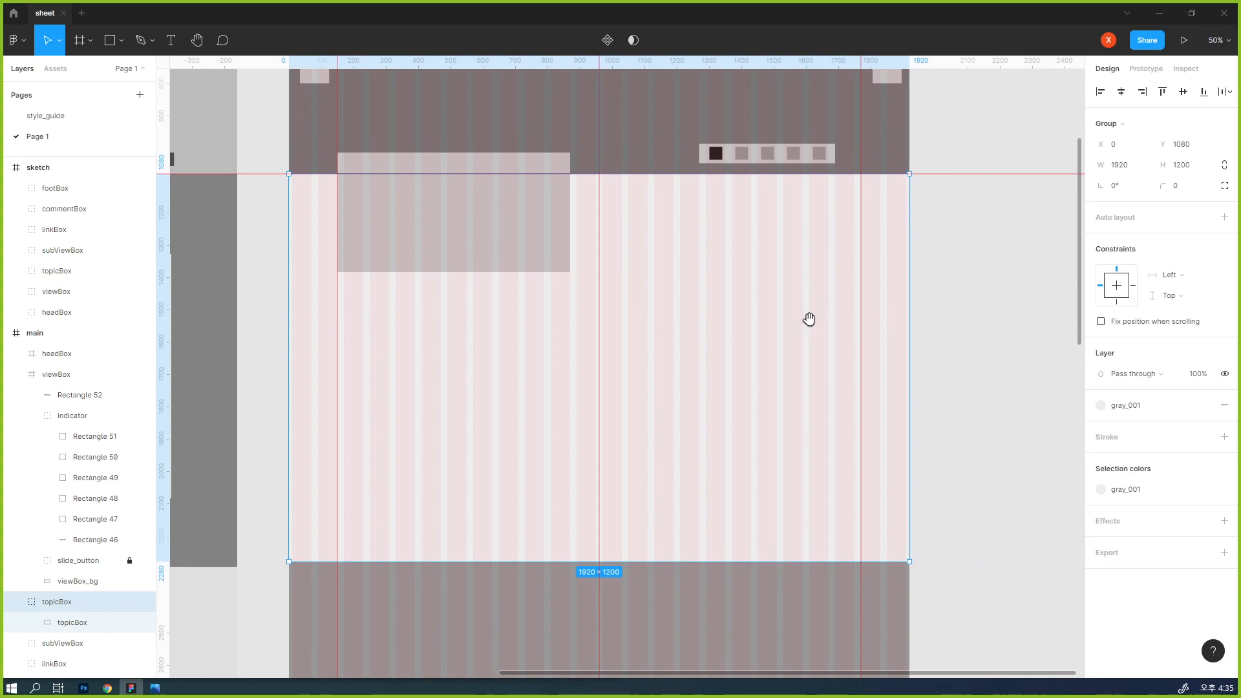
{"action": "left_click", "coordinate": [948, 336]}
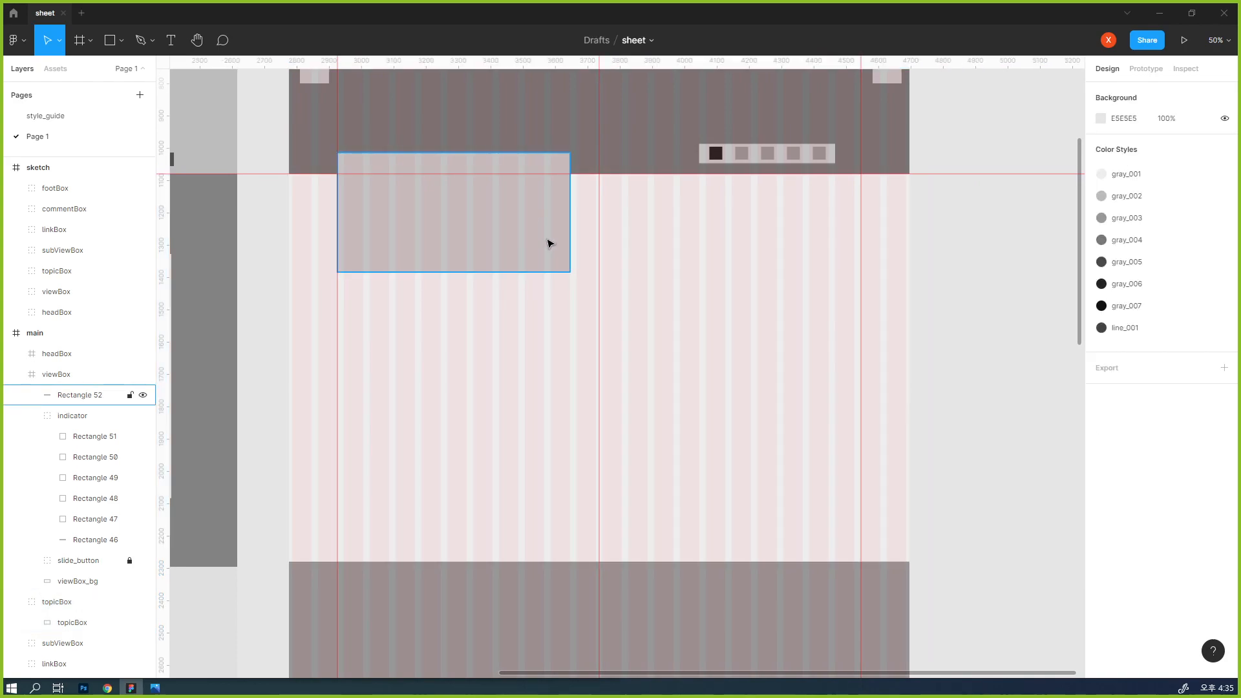
{"action": "key", "text": "space"}
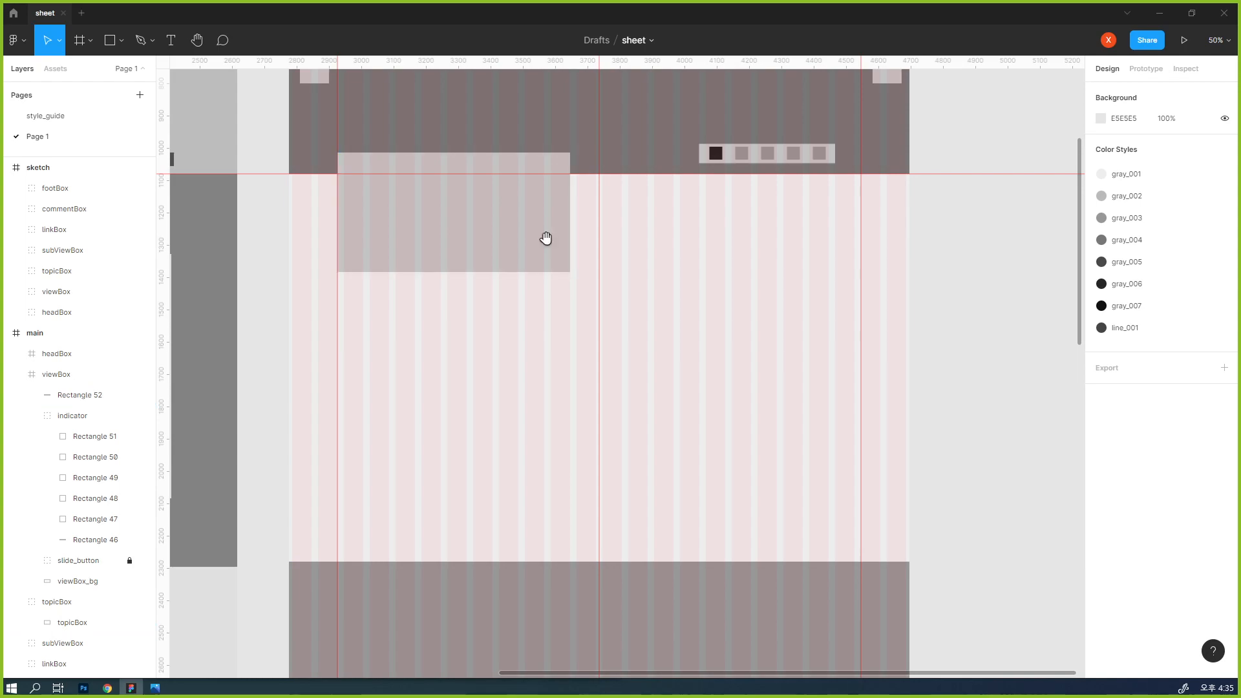
{"action": "key", "text": "ctrl+space"}
{"action": "left_click_drag", "start_coordinate": [528, 227], "coordinate": [750, 417]}
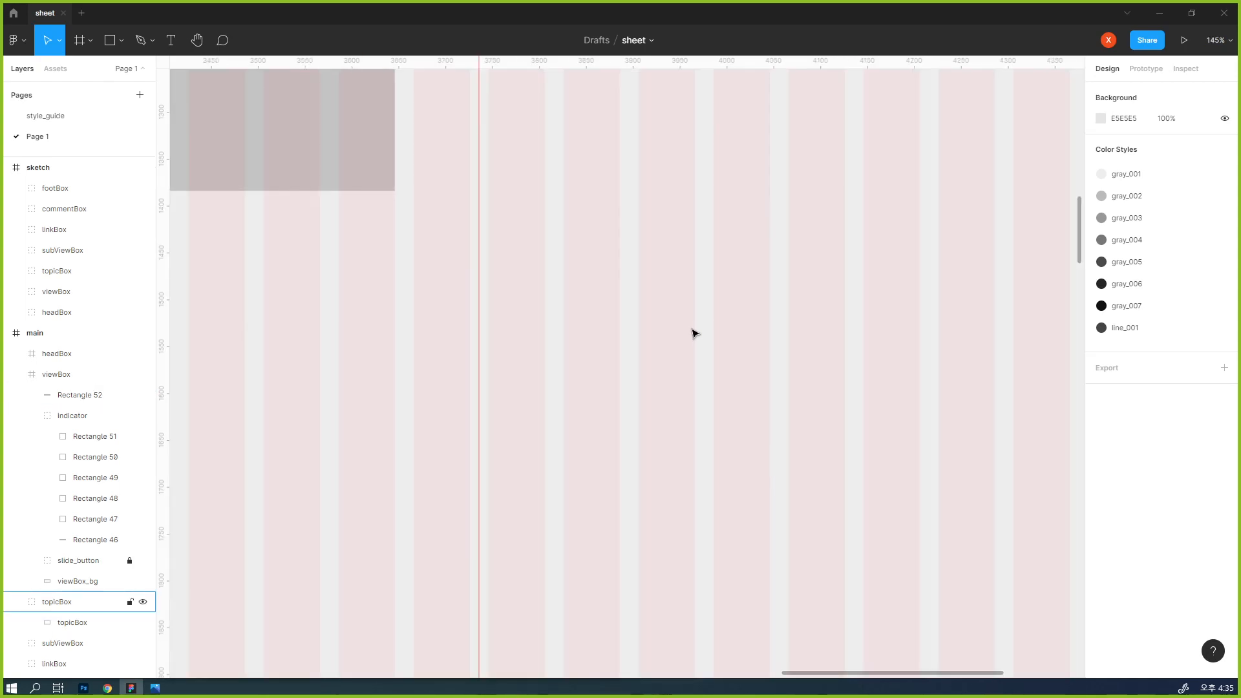
{"action": "left_click", "coordinate": [609, 219], "text": "alt"}
{"action": "left_click", "coordinate": [608, 220], "text": "alt"}
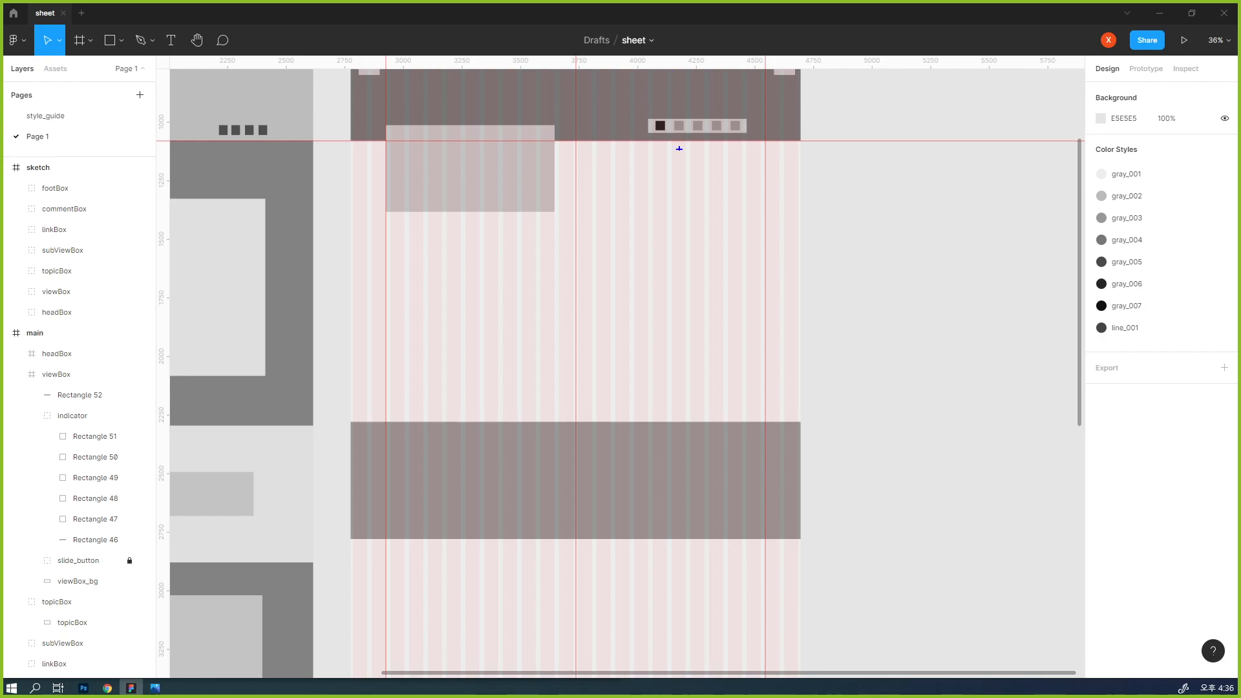
{"action": "left_click_drag", "start_coordinate": [615, 194], "coordinate": [670, 212]}
{"action": "mouse_move", "coordinate": [686, 173]}
{"action": "left_mouse_down"}
{"action": "mouse_move", "coordinate": [680, 185]}
{"action": "mouse_move", "coordinate": [697, 197]}
{"action": "left_mouse_up"}
{"action": "left_click_drag", "start_coordinate": [621, 264], "coordinate": [728, 185]}
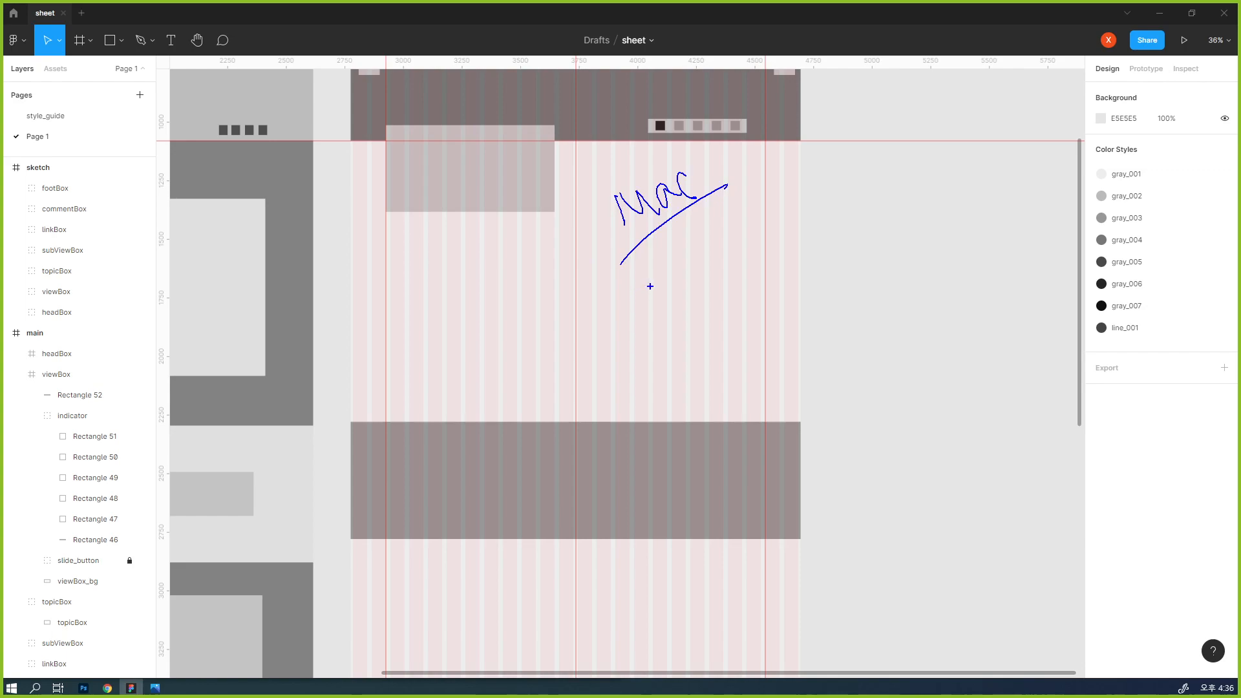
{"action": "mouse_move", "coordinate": [653, 270]}
{"action": "left_mouse_down"}
{"action": "mouse_move", "coordinate": [649, 288]}
{"action": "mouse_move", "coordinate": [716, 241]}
{"action": "left_mouse_up"}
{"action": "left_click_drag", "start_coordinate": [766, 194], "coordinate": [805, 166]}
{"action": "left_click_drag", "start_coordinate": [649, 323], "coordinate": [842, 168]}
{"action": "left_click_drag", "start_coordinate": [729, 225], "coordinate": [732, 231]}
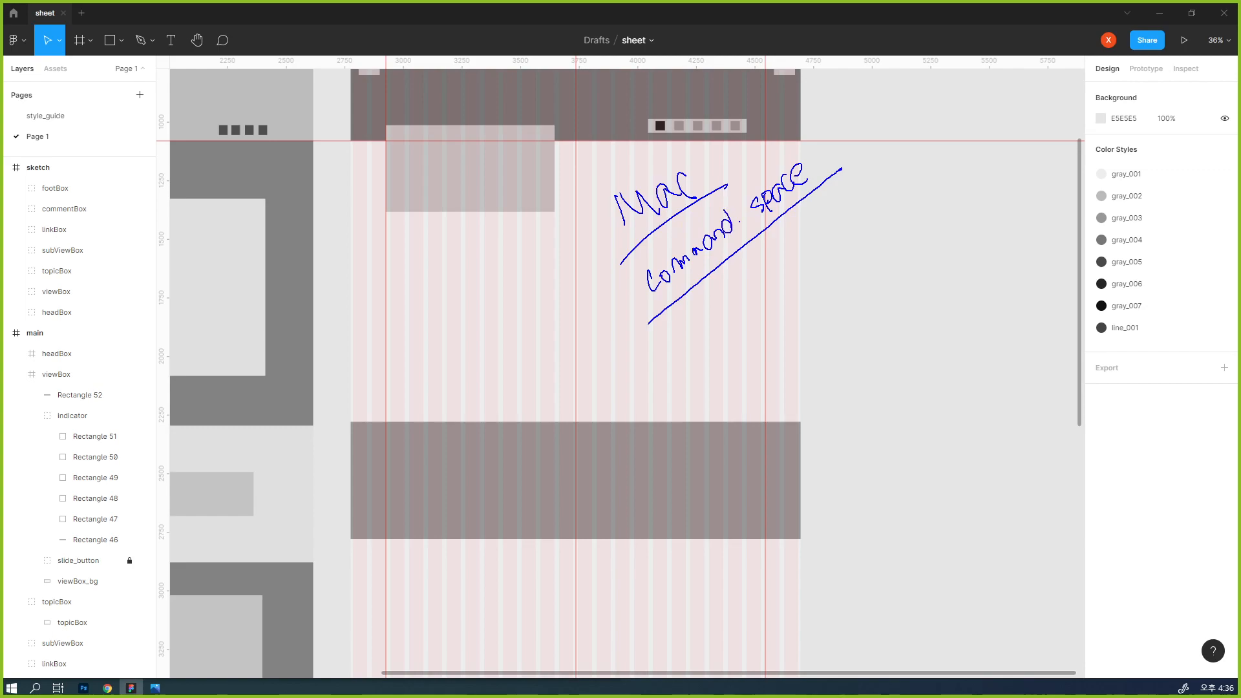
{"action": "mouse_move", "coordinate": [841, 124]}
{"action": "left_mouse_down"}
{"action": "mouse_move", "coordinate": [864, 146]}
{"action": "mouse_move", "coordinate": [874, 112]}
{"action": "mouse_move", "coordinate": [887, 128]}
{"action": "mouse_move", "coordinate": [875, 144]}
{"action": "mouse_move", "coordinate": [907, 129]}
{"action": "left_mouse_up"}
{"action": "left_click_drag", "start_coordinate": [741, 219], "coordinate": [741, 221]}
{"action": "left_click_drag", "start_coordinate": [614, 319], "coordinate": [633, 302]}
{"action": "key", "text": "ctrl+z"}
{"action": "left_click_drag", "start_coordinate": [698, 333], "coordinate": [748, 292]}
{"action": "left_click", "coordinate": [765, 278]}
{"action": "mouse_move", "coordinate": [790, 250]}
{"action": "left_mouse_down"}
{"action": "mouse_move", "coordinate": [788, 266]}
{"action": "mouse_move", "coordinate": [867, 184]}
{"action": "mouse_move", "coordinate": [910, 178]}
{"action": "mouse_move", "coordinate": [897, 180]}
{"action": "mouse_move", "coordinate": [931, 155]}
{"action": "left_mouse_up"}
{"action": "left_click_drag", "start_coordinate": [779, 329], "coordinate": [776, 347]}
{"action": "mouse_move", "coordinate": [802, 292]}
{"action": "left_mouse_down"}
{"action": "mouse_move", "coordinate": [820, 321]}
{"action": "mouse_move", "coordinate": [790, 341]}
{"action": "left_mouse_up"}
{"action": "mouse_move", "coordinate": [790, 341]}
{"action": "left_mouse_down"}
{"action": "mouse_move", "coordinate": [802, 309]}
{"action": "mouse_move", "coordinate": [804, 321]}
{"action": "left_mouse_up"}
{"action": "left_click_drag", "start_coordinate": [791, 314], "coordinate": [814, 309]}
{"action": "mouse_move", "coordinate": [709, 365]}
{"action": "left_mouse_down"}
{"action": "mouse_move", "coordinate": [738, 334]}
{"action": "mouse_move", "coordinate": [763, 360]}
{"action": "mouse_move", "coordinate": [777, 333]}
{"action": "mouse_move", "coordinate": [834, 294]}
{"action": "left_mouse_up"}
{"action": "key", "text": "ctrl+z"}
{"action": "mouse_move", "coordinate": [714, 366]}
{"action": "left_mouse_down"}
{"action": "mouse_move", "coordinate": [735, 344]}
{"action": "mouse_move", "coordinate": [771, 367]}
{"action": "mouse_move", "coordinate": [810, 347]}
{"action": "mouse_move", "coordinate": [857, 298]}
{"action": "mouse_move", "coordinate": [841, 274]}
{"action": "mouse_move", "coordinate": [875, 209]}
{"action": "left_mouse_up"}
{"action": "left_click_drag", "start_coordinate": [456, 357], "coordinate": [472, 328]}
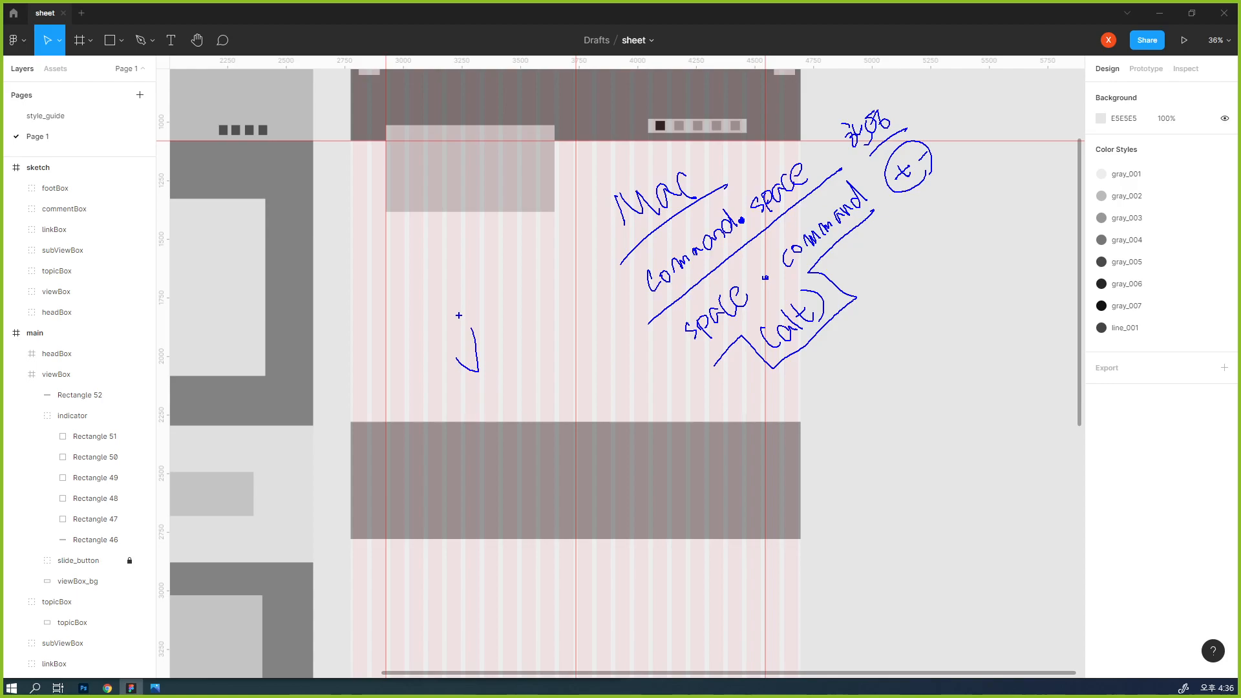
{"action": "key", "text": "ctrl+z"}
{"action": "left_click_drag", "start_coordinate": [631, 382], "coordinate": [669, 333]}
{"action": "mouse_move", "coordinate": [917, 172]}
{"action": "left_mouse_down"}
{"action": "mouse_move", "coordinate": [891, 183]}
{"action": "mouse_move", "coordinate": [913, 189]}
{"action": "mouse_move", "coordinate": [921, 154]}
{"action": "left_mouse_up"}
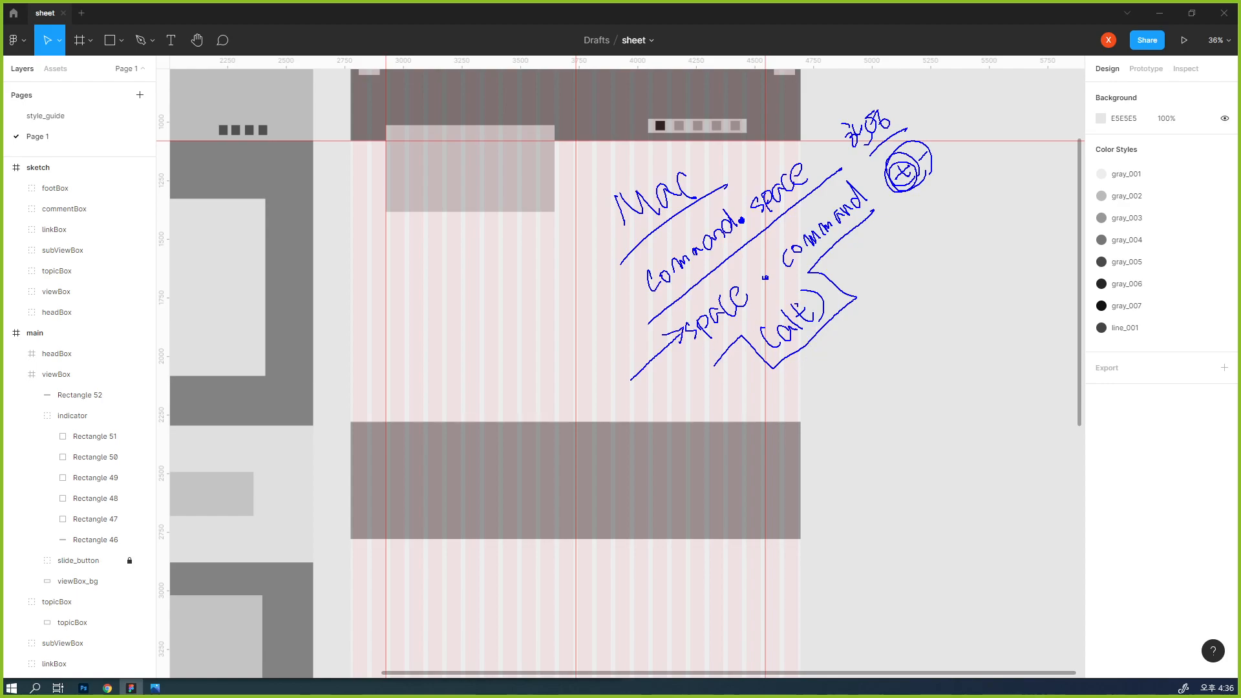
{"action": "left_click_drag", "start_coordinate": [921, 161], "coordinate": [935, 180]}
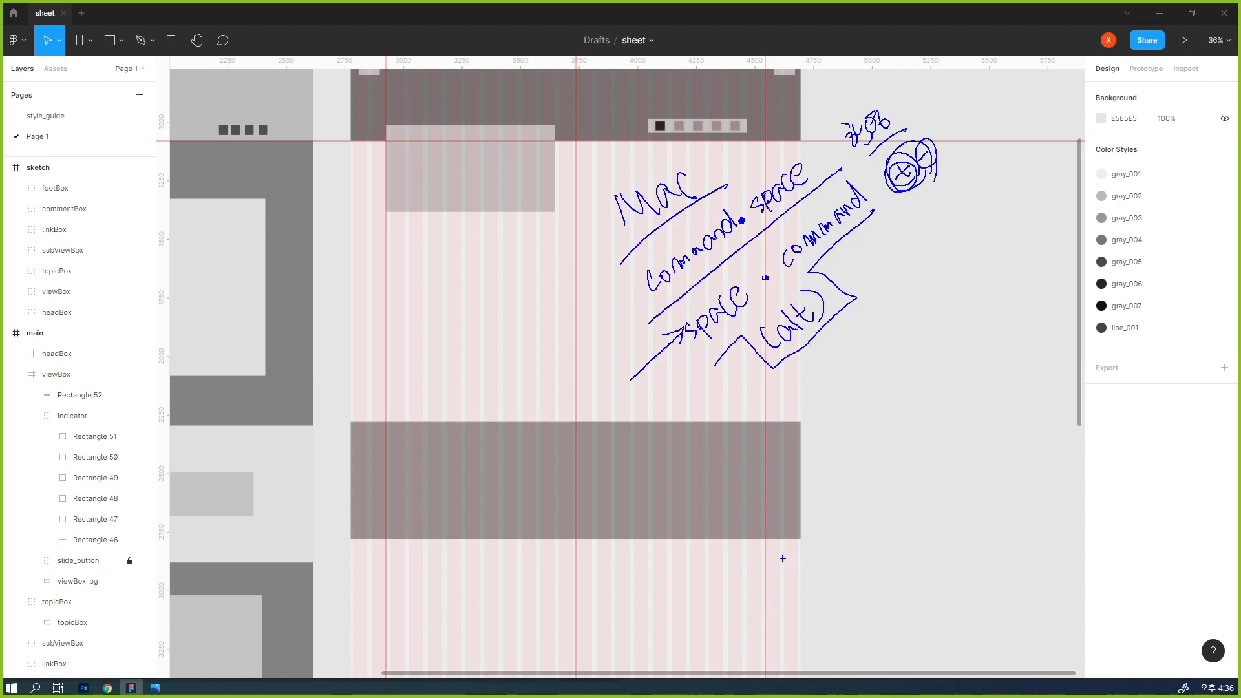